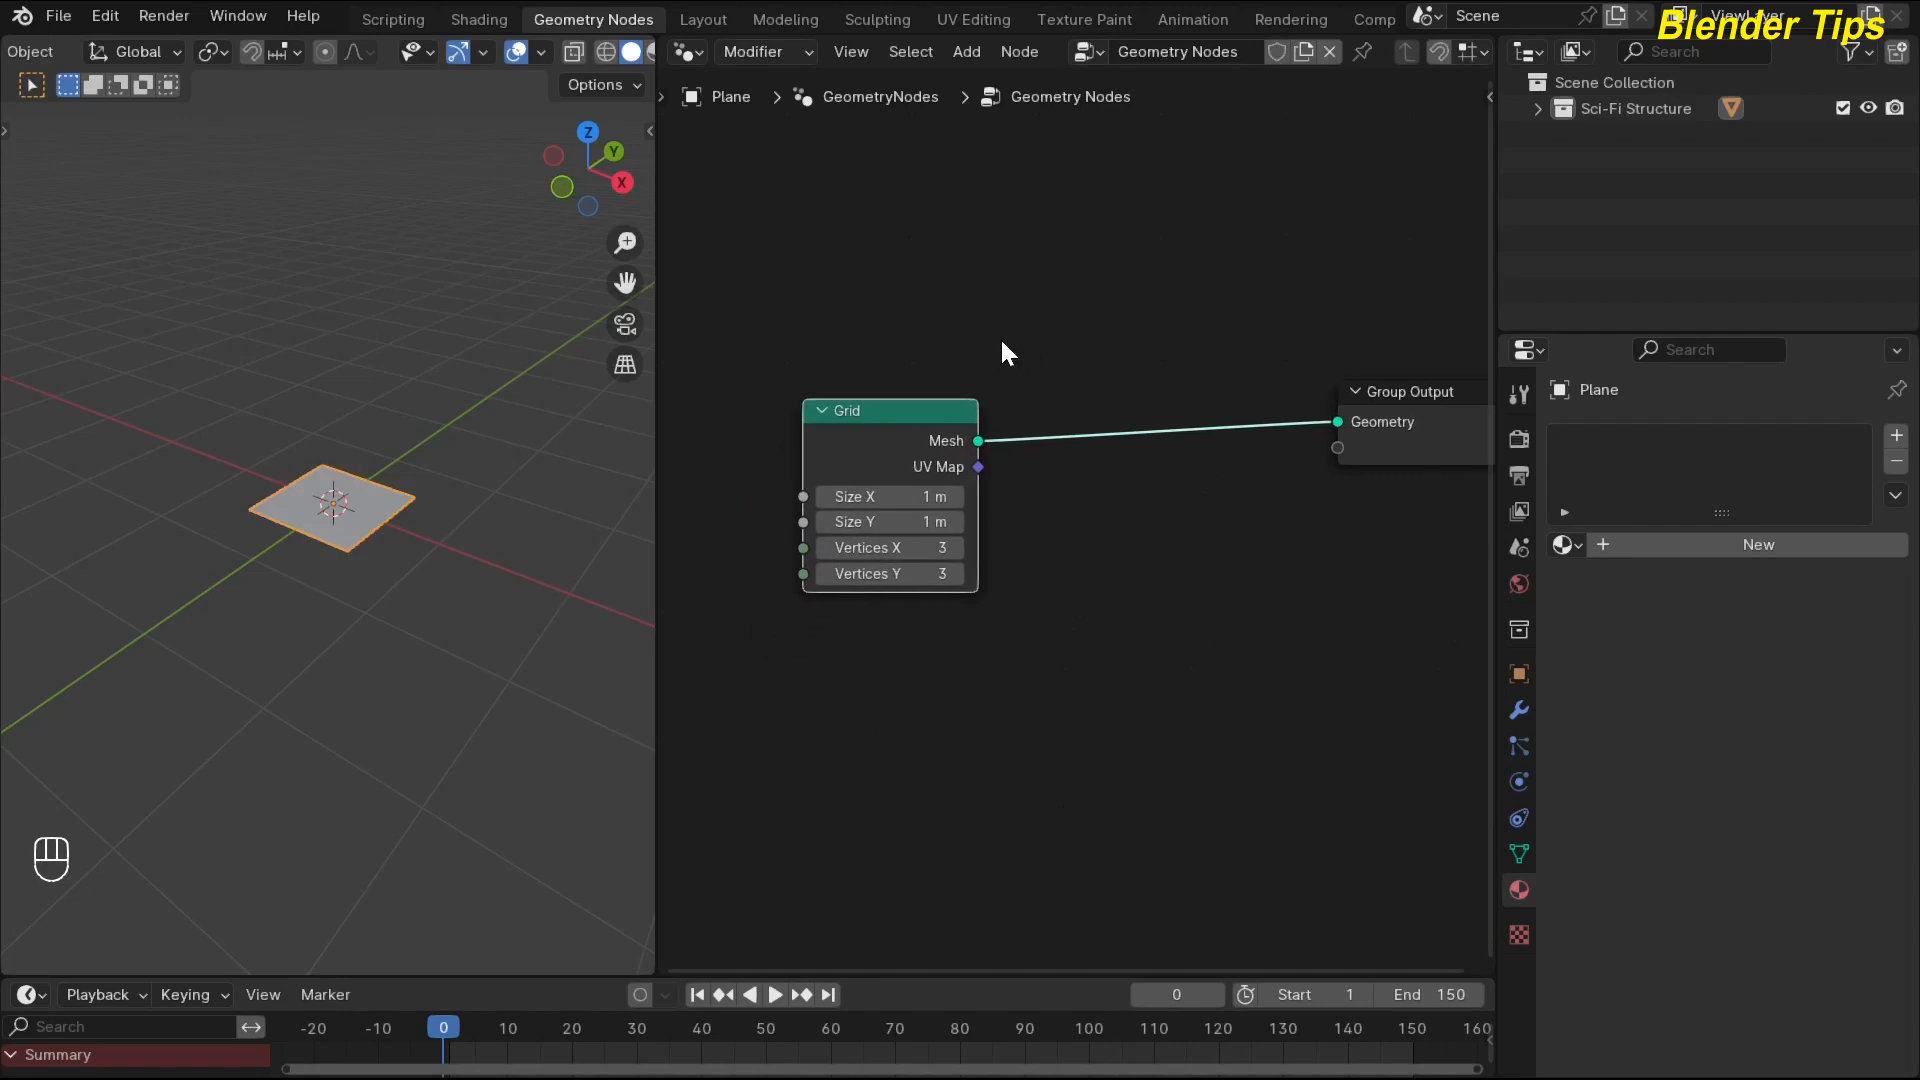
Set the Grid node's Size X and Size Y to 10 m.
scroll(1002, 342, "up", 2)
scroll(1041, 521, "up", 2)
mouse_move(996, 527)
middle_mouse_down()
mouse_move(1041, 521)
mouse_move(972, 532)
middle_mouse_up()
left_click_drag(814, 512, 814, 551)
type("10")
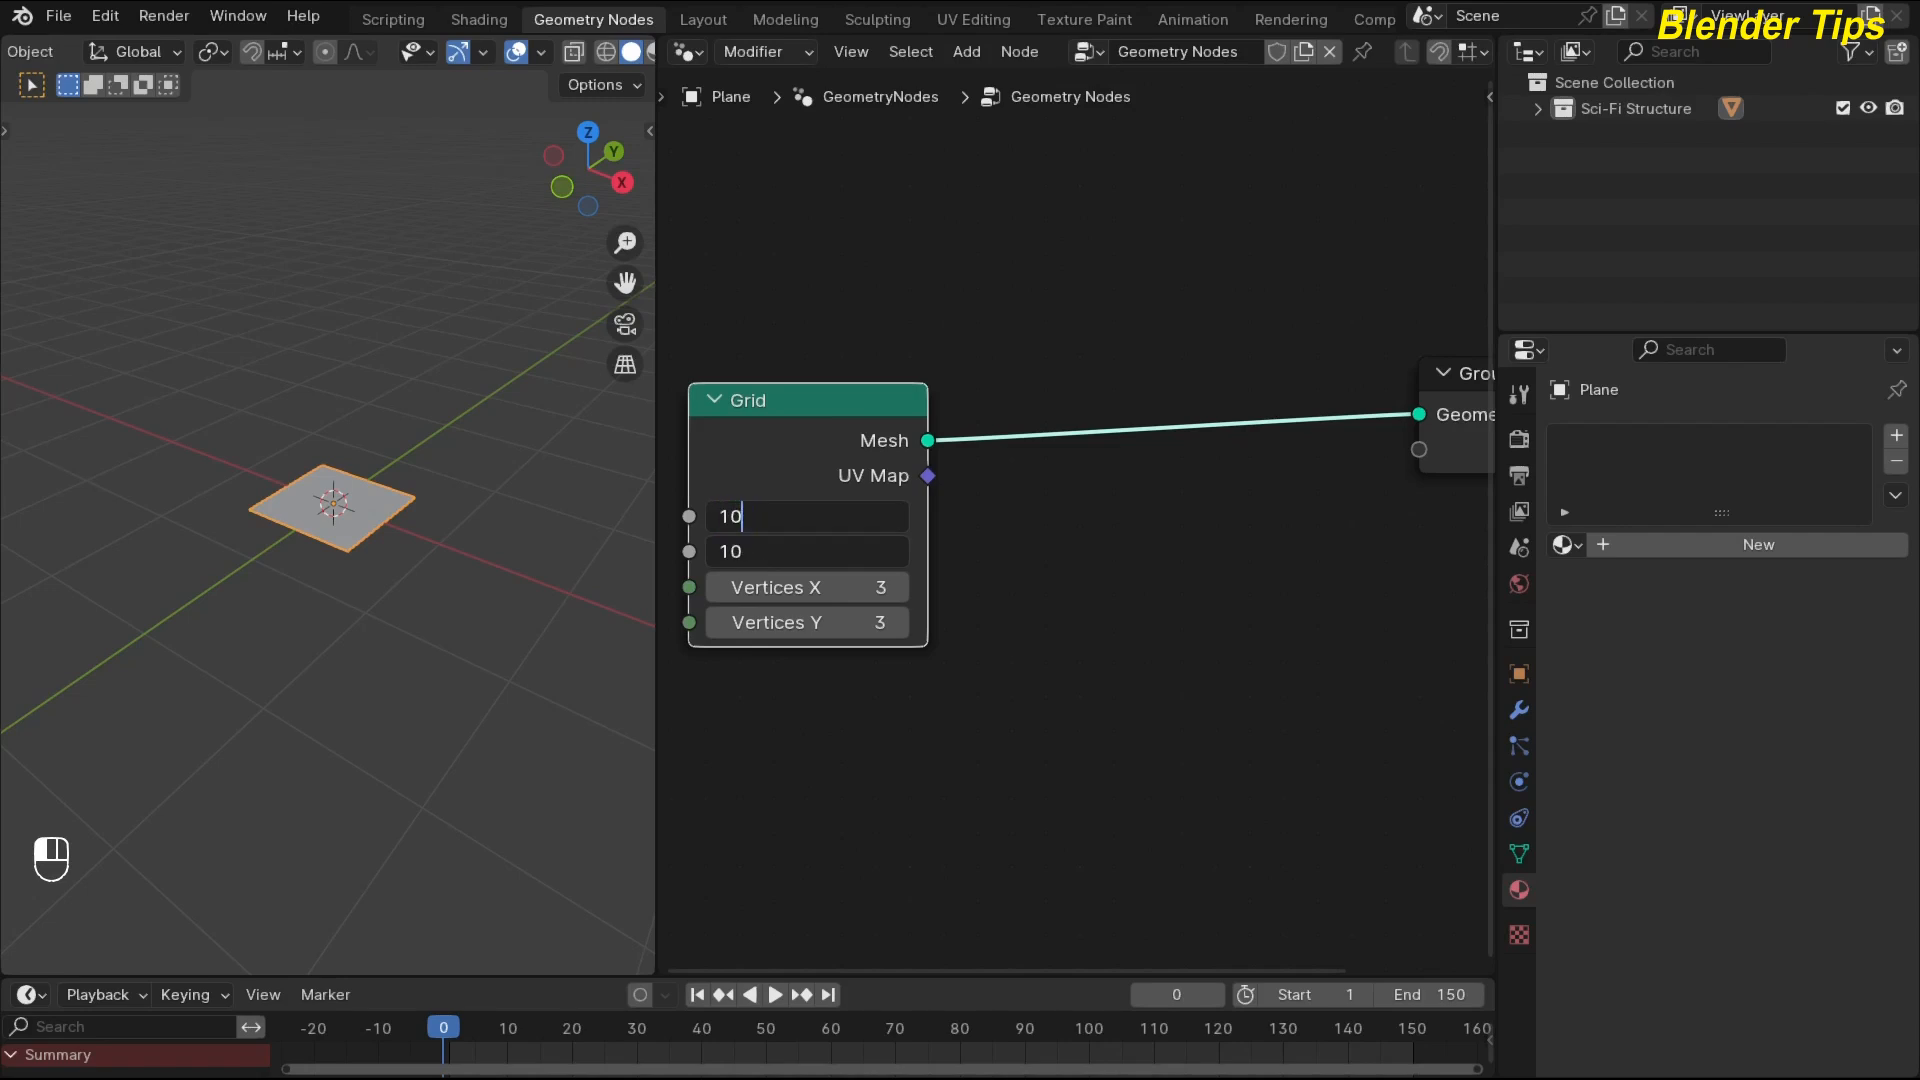
key("Return")
scroll(344, 455, "down", 3)
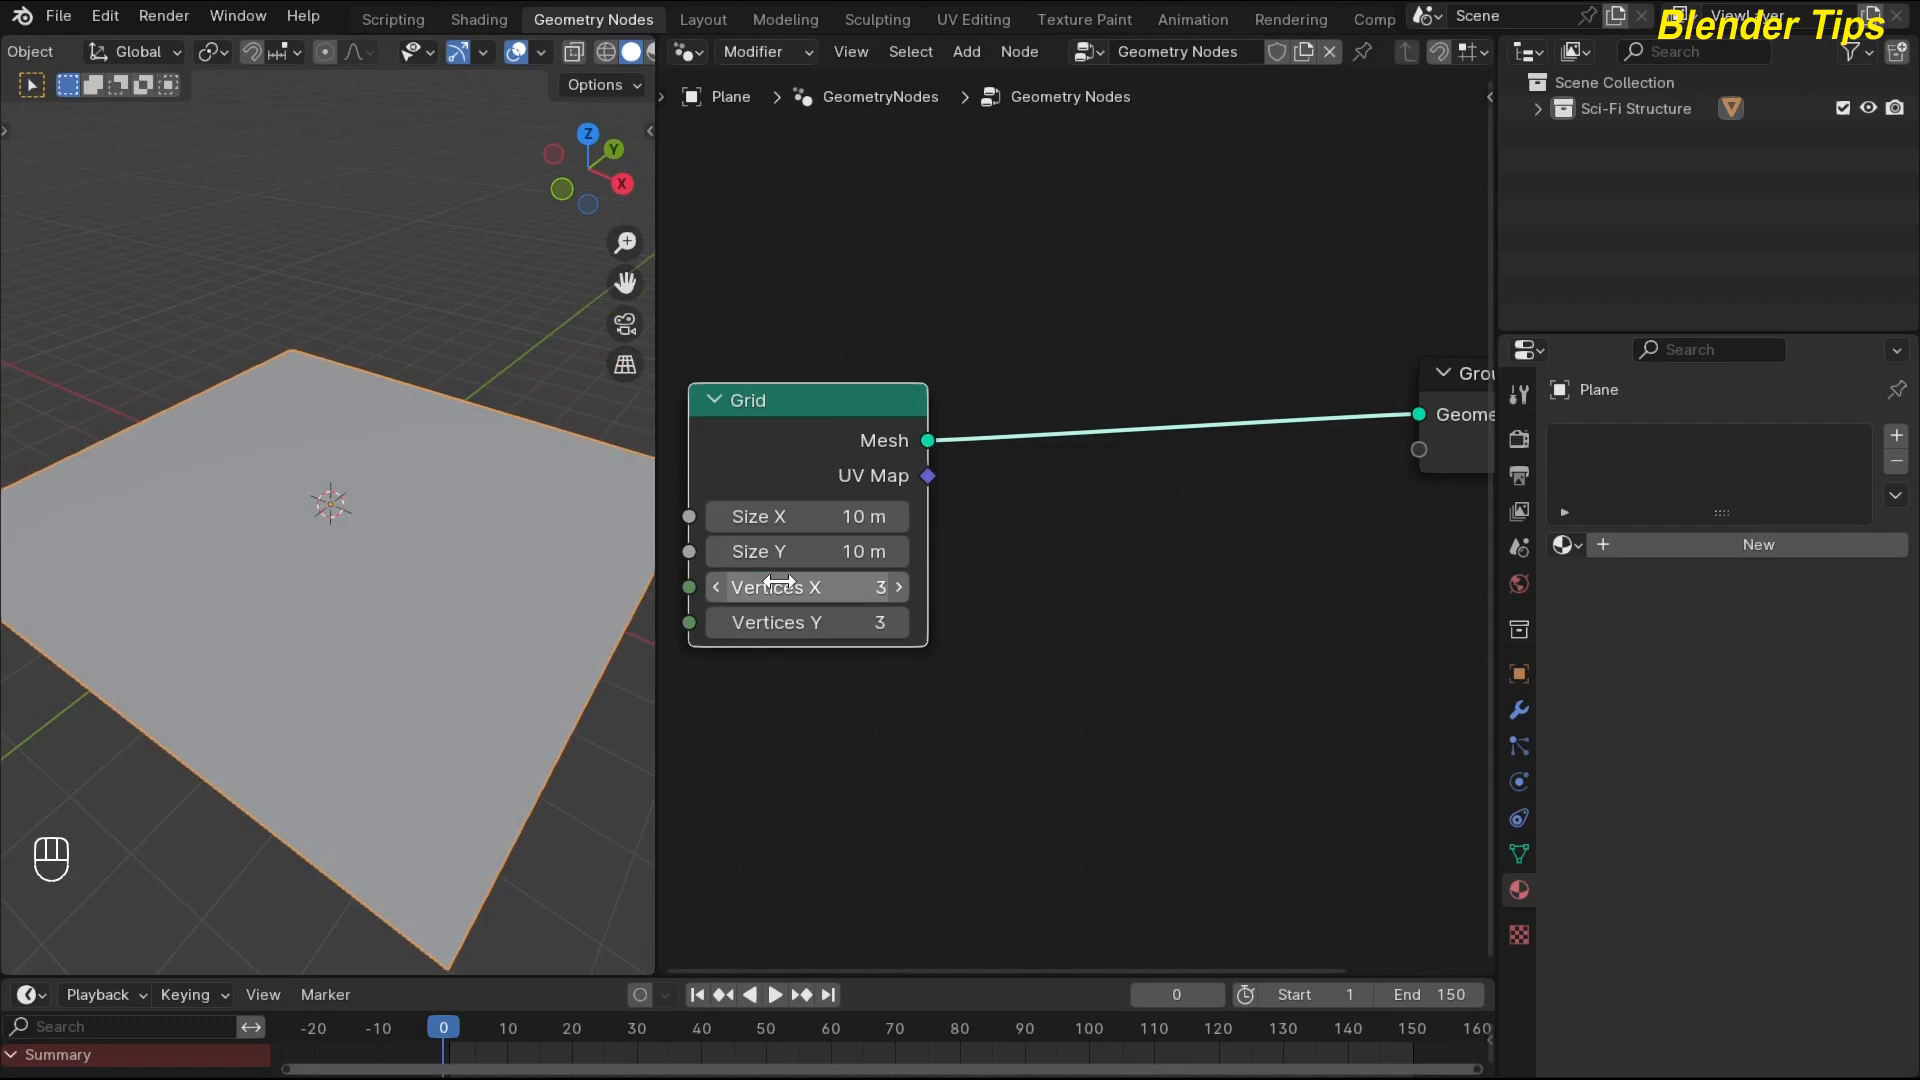
Set the Grid node's Vertices X and Vertices Y to 10.
left_click_drag(779, 583, 778, 622)
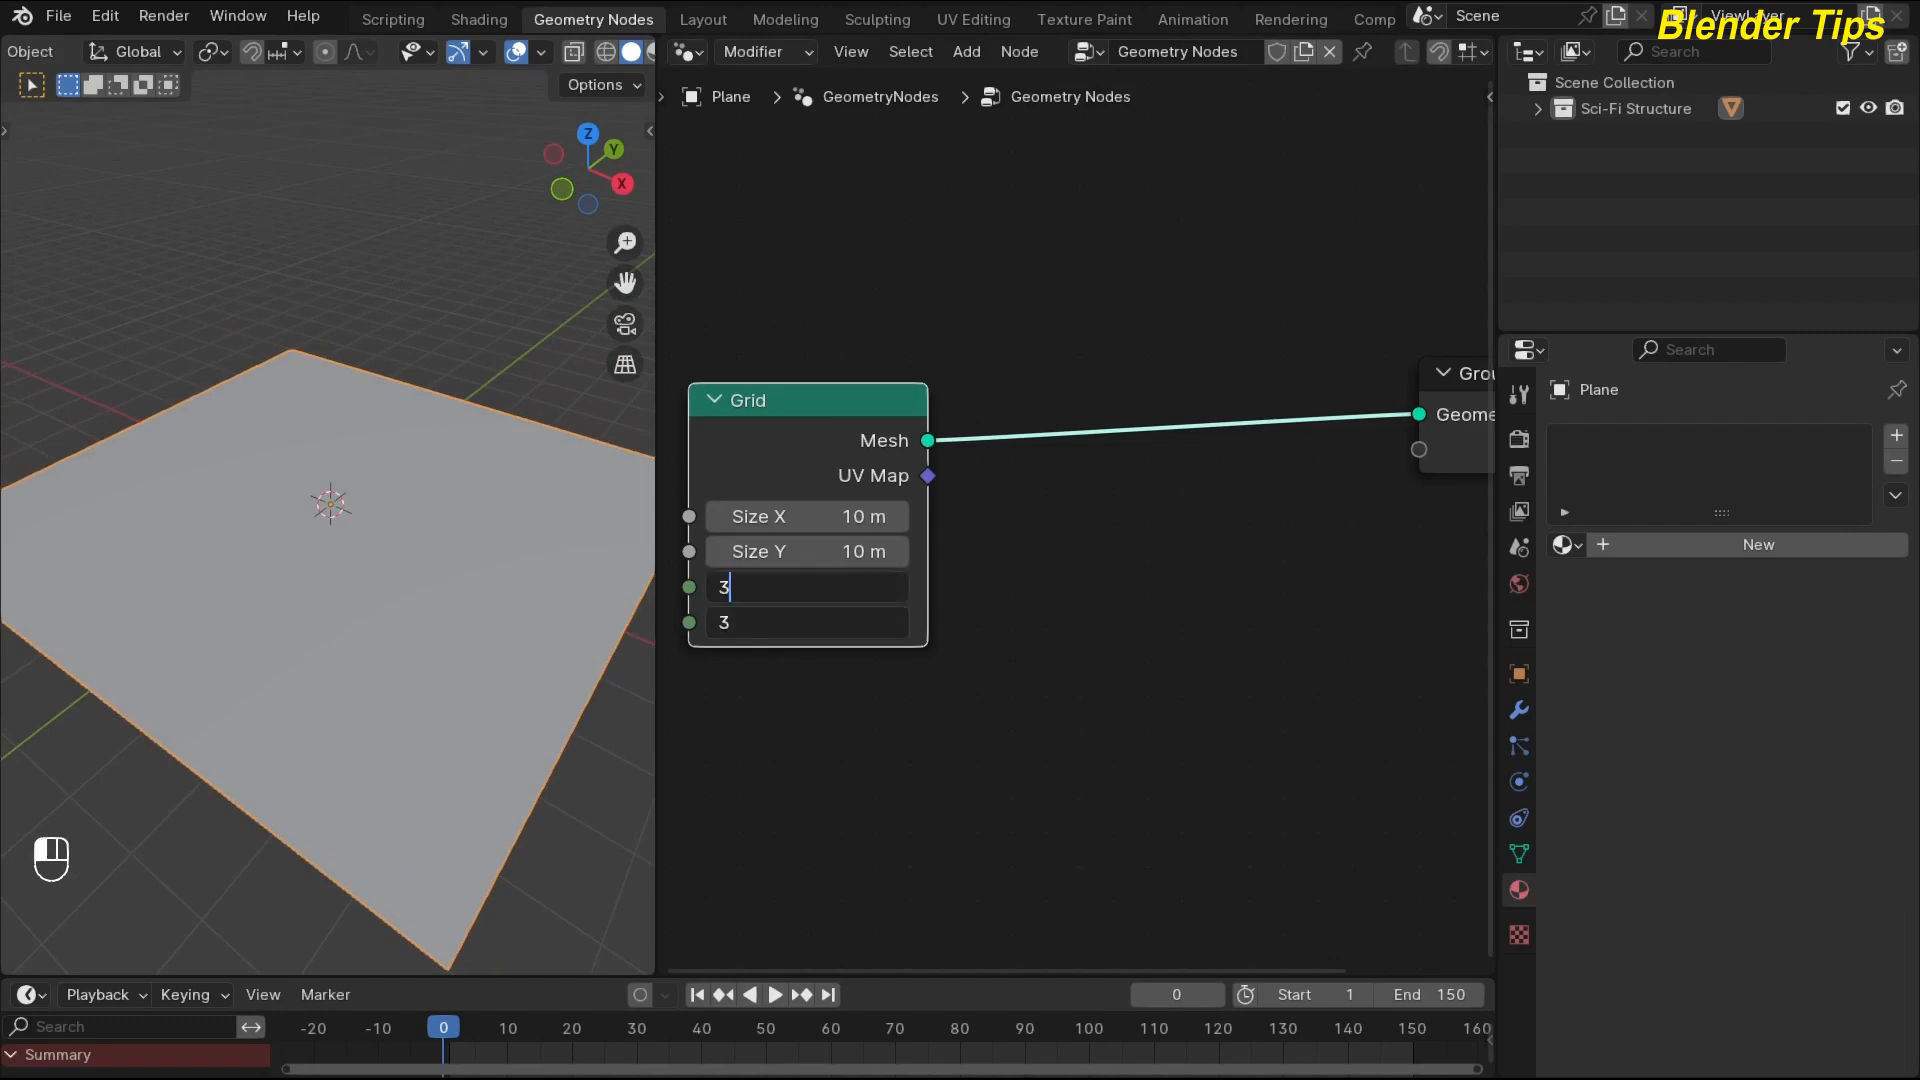
key("BackSpace")
type("10")
key("Return")
Switch the 3D viewport to wireframe shading to show the grid's edges.
middle_click_drag(372, 374, 330, 411)
left_click(602, 51)
scroll(1092, 585, "down", 1)
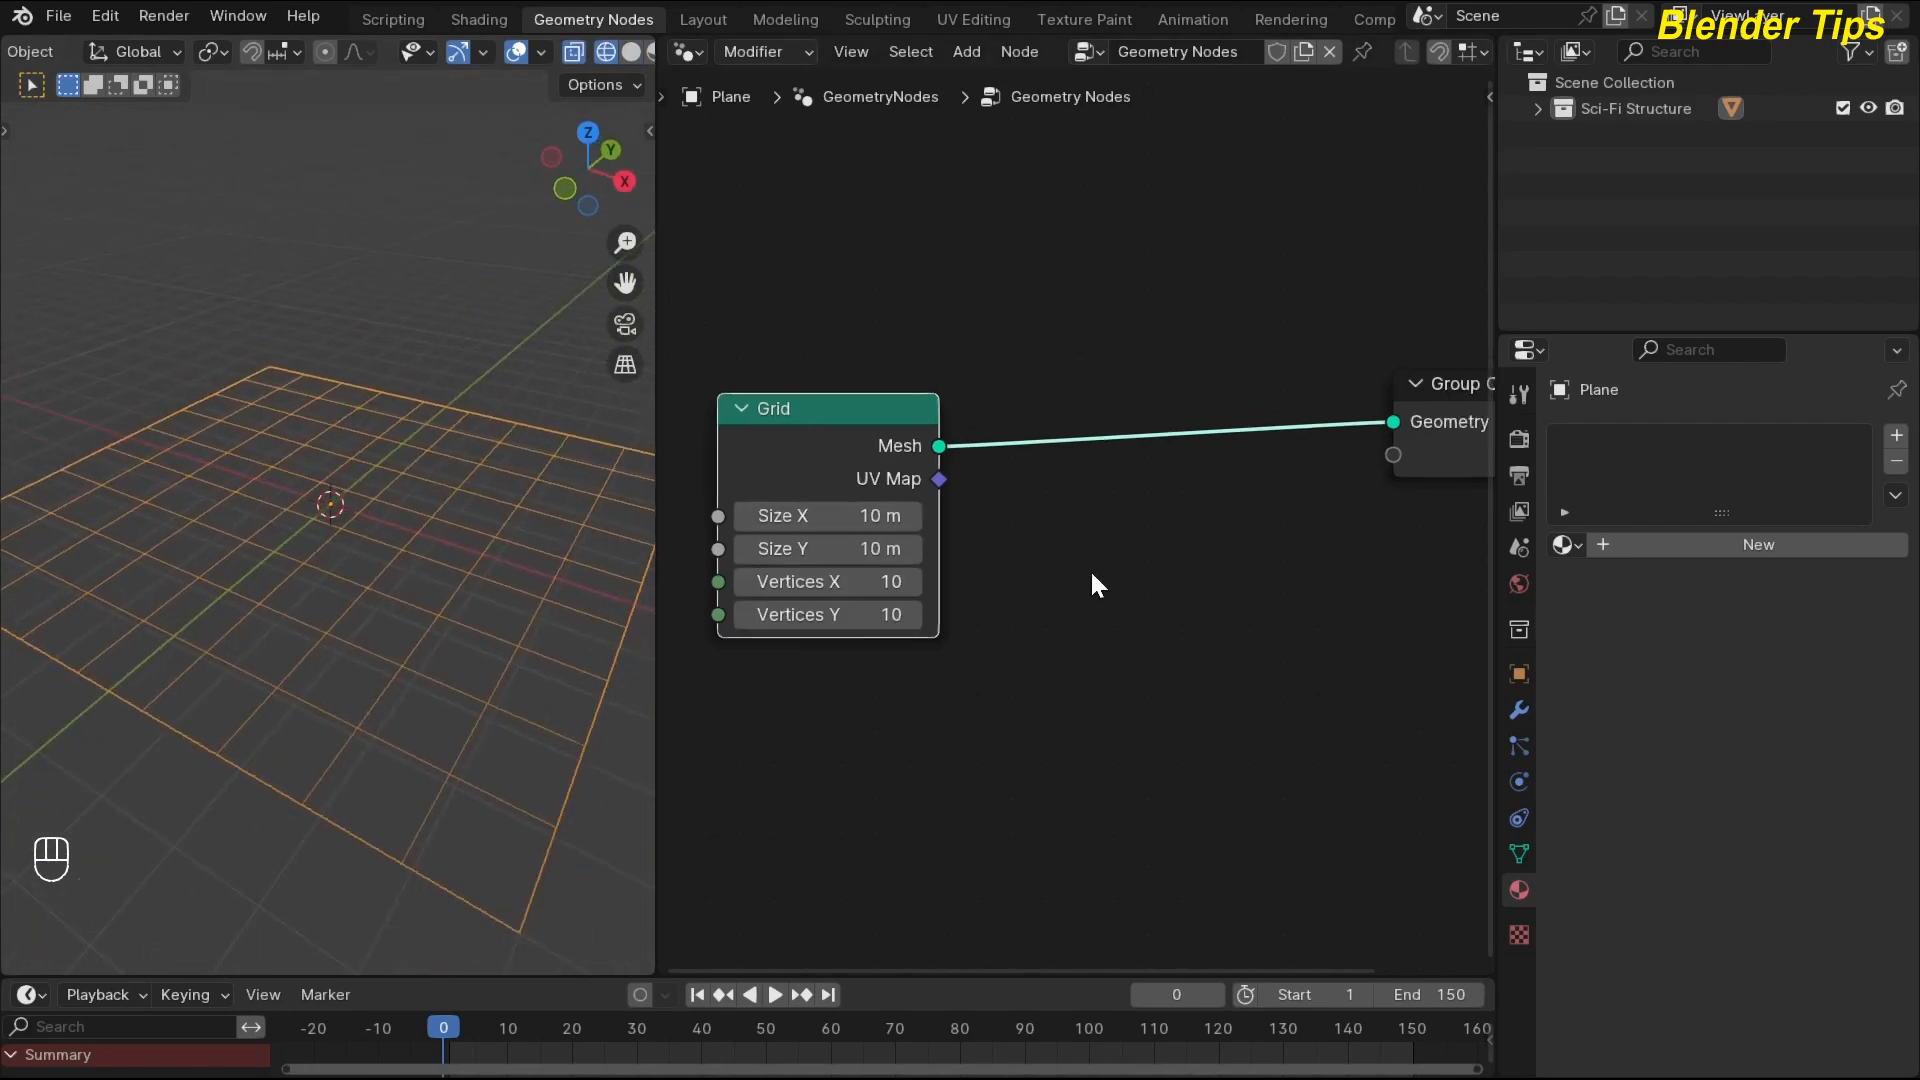
Add a Triangulate node on the link between the Grid and Group Output nodes.
middle_click_drag(1092, 575, 959, 579)
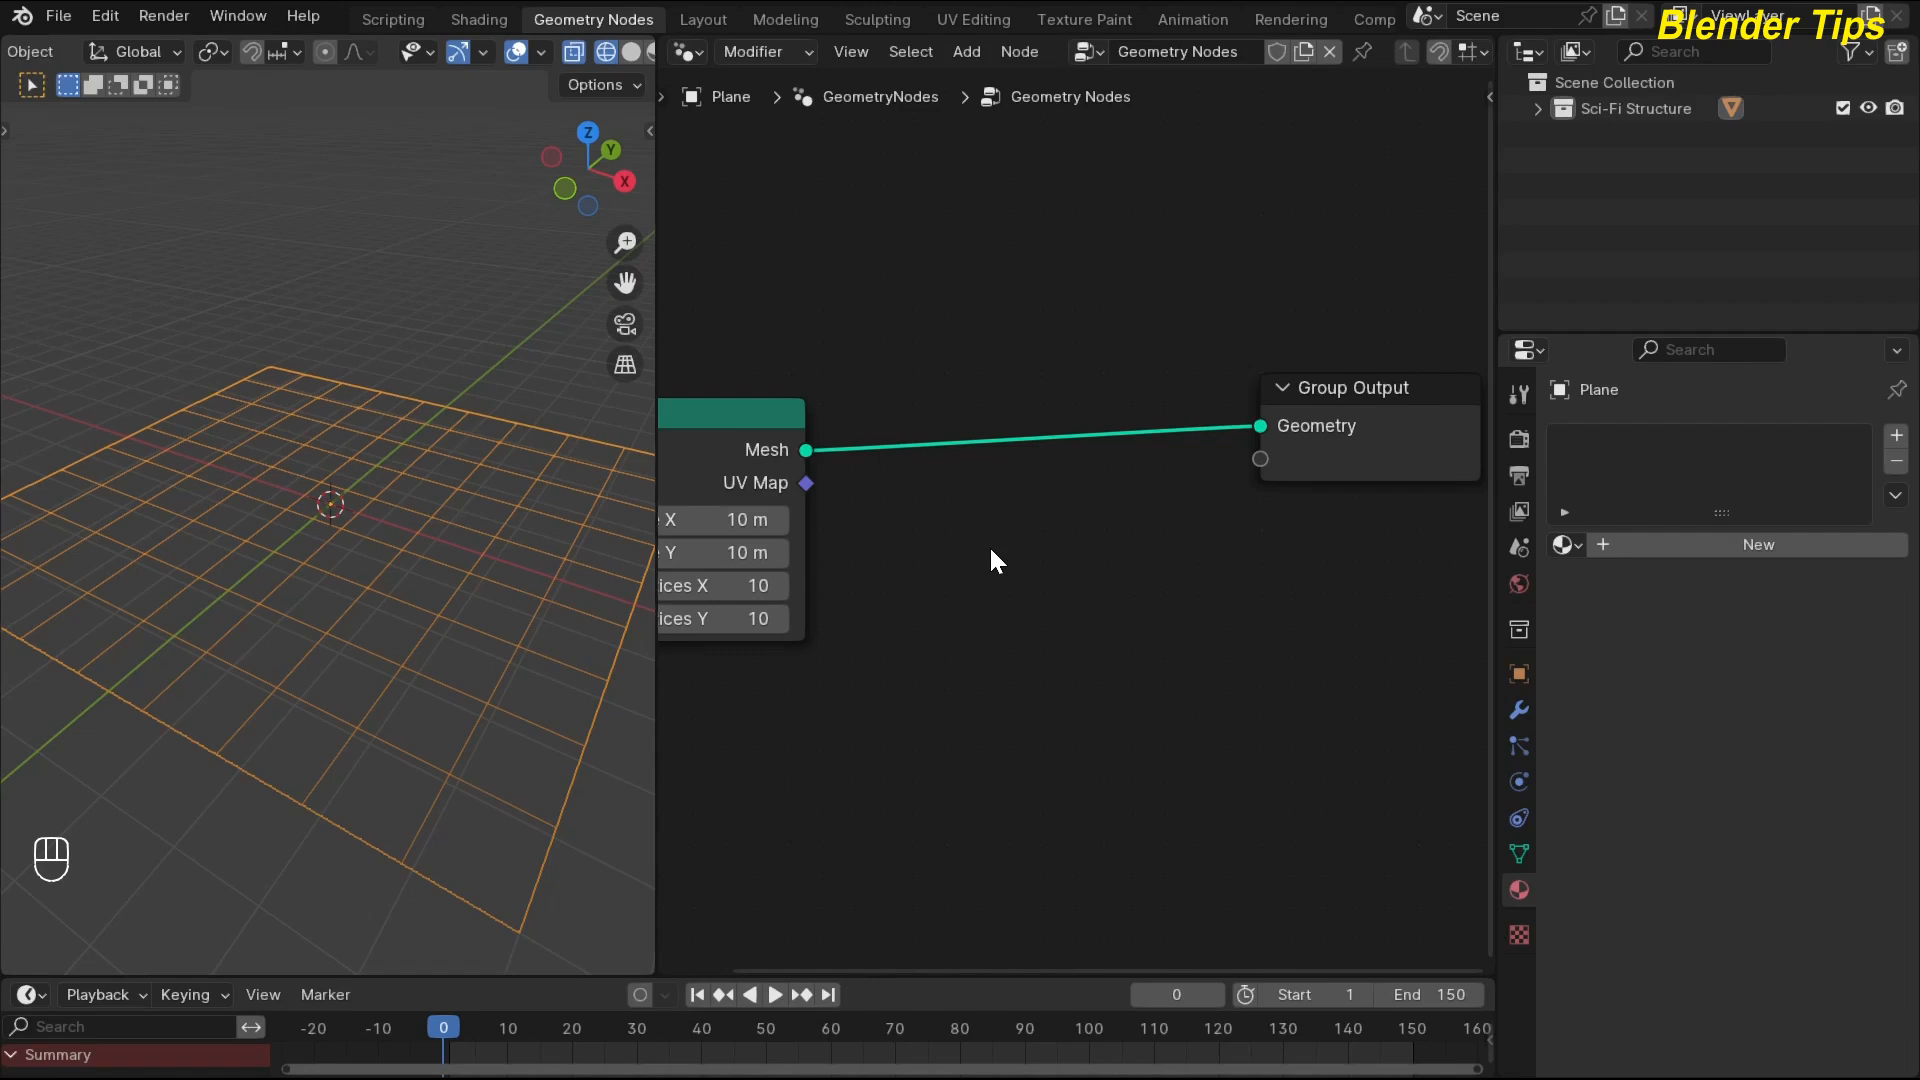
key("shift+a")
type("tra")
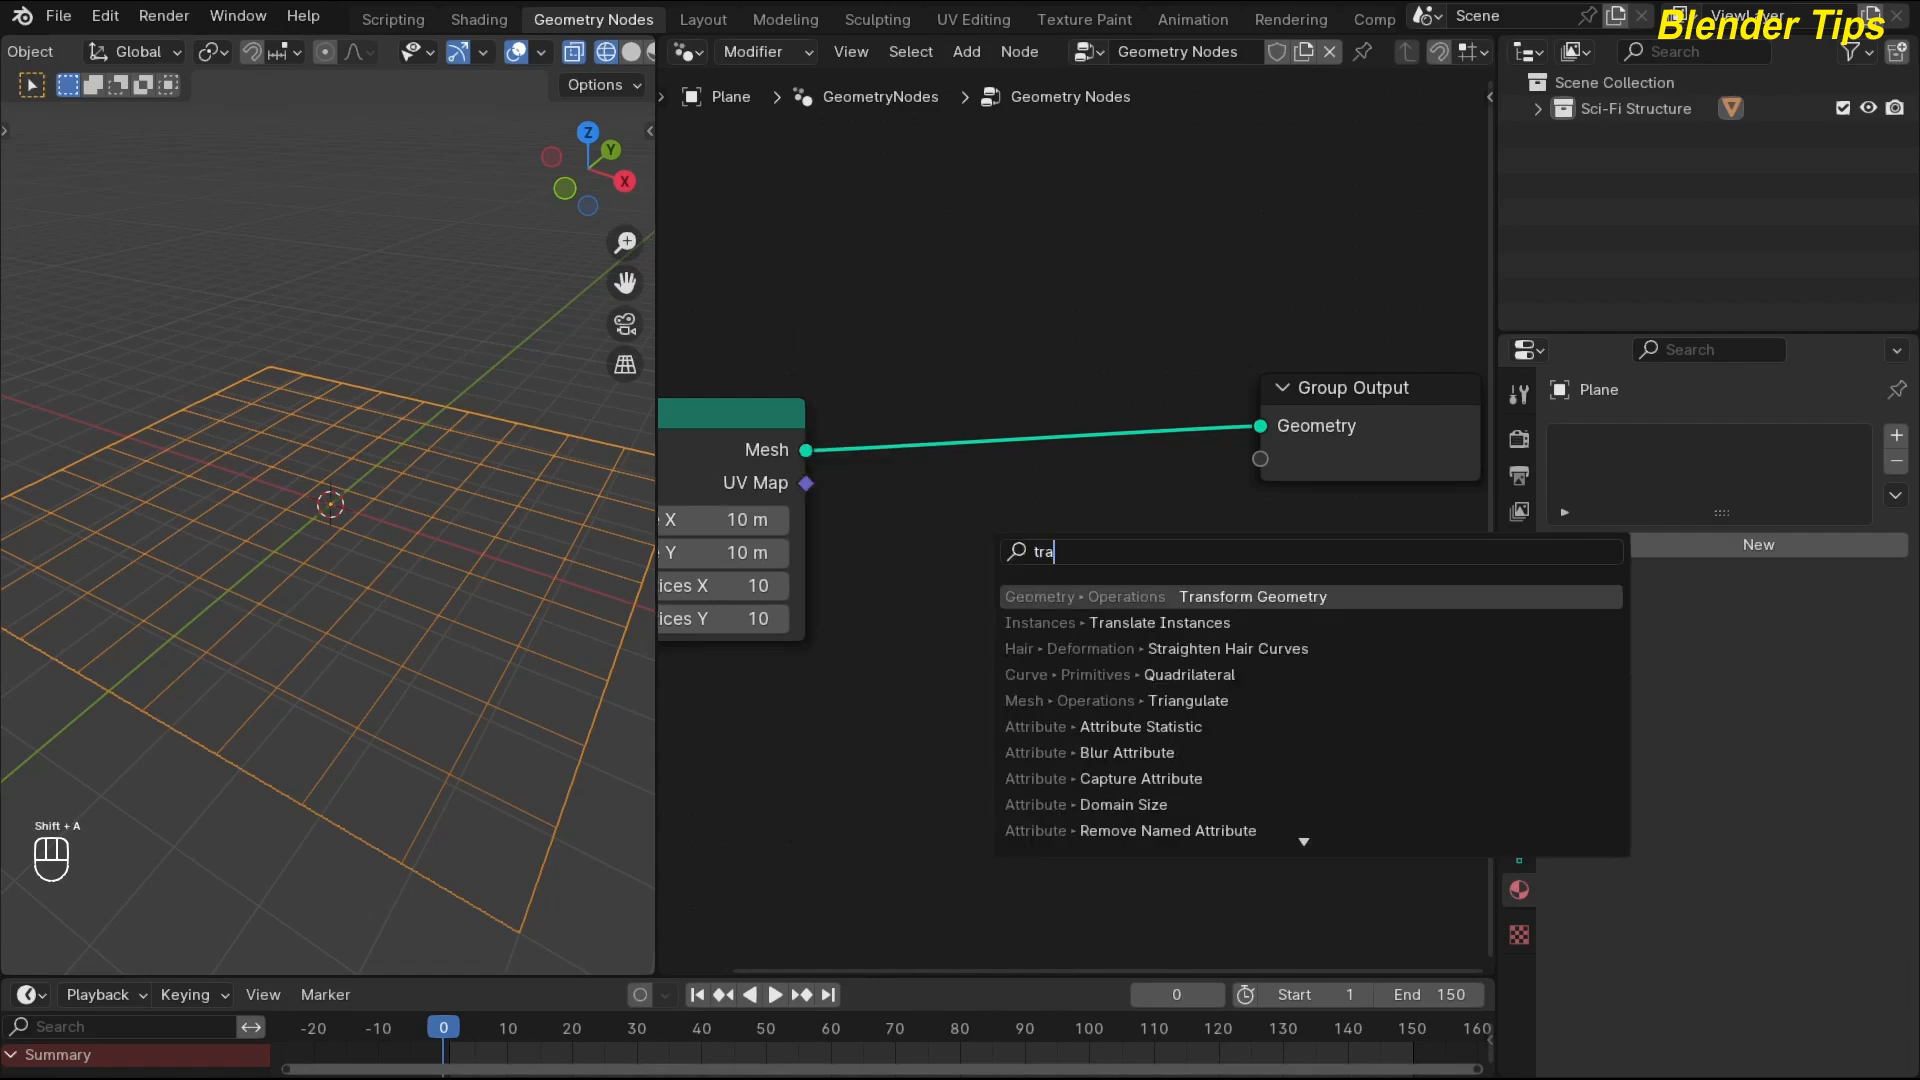
key("Down")
key("Down")
key("Down")
key("Down")
key("Return")
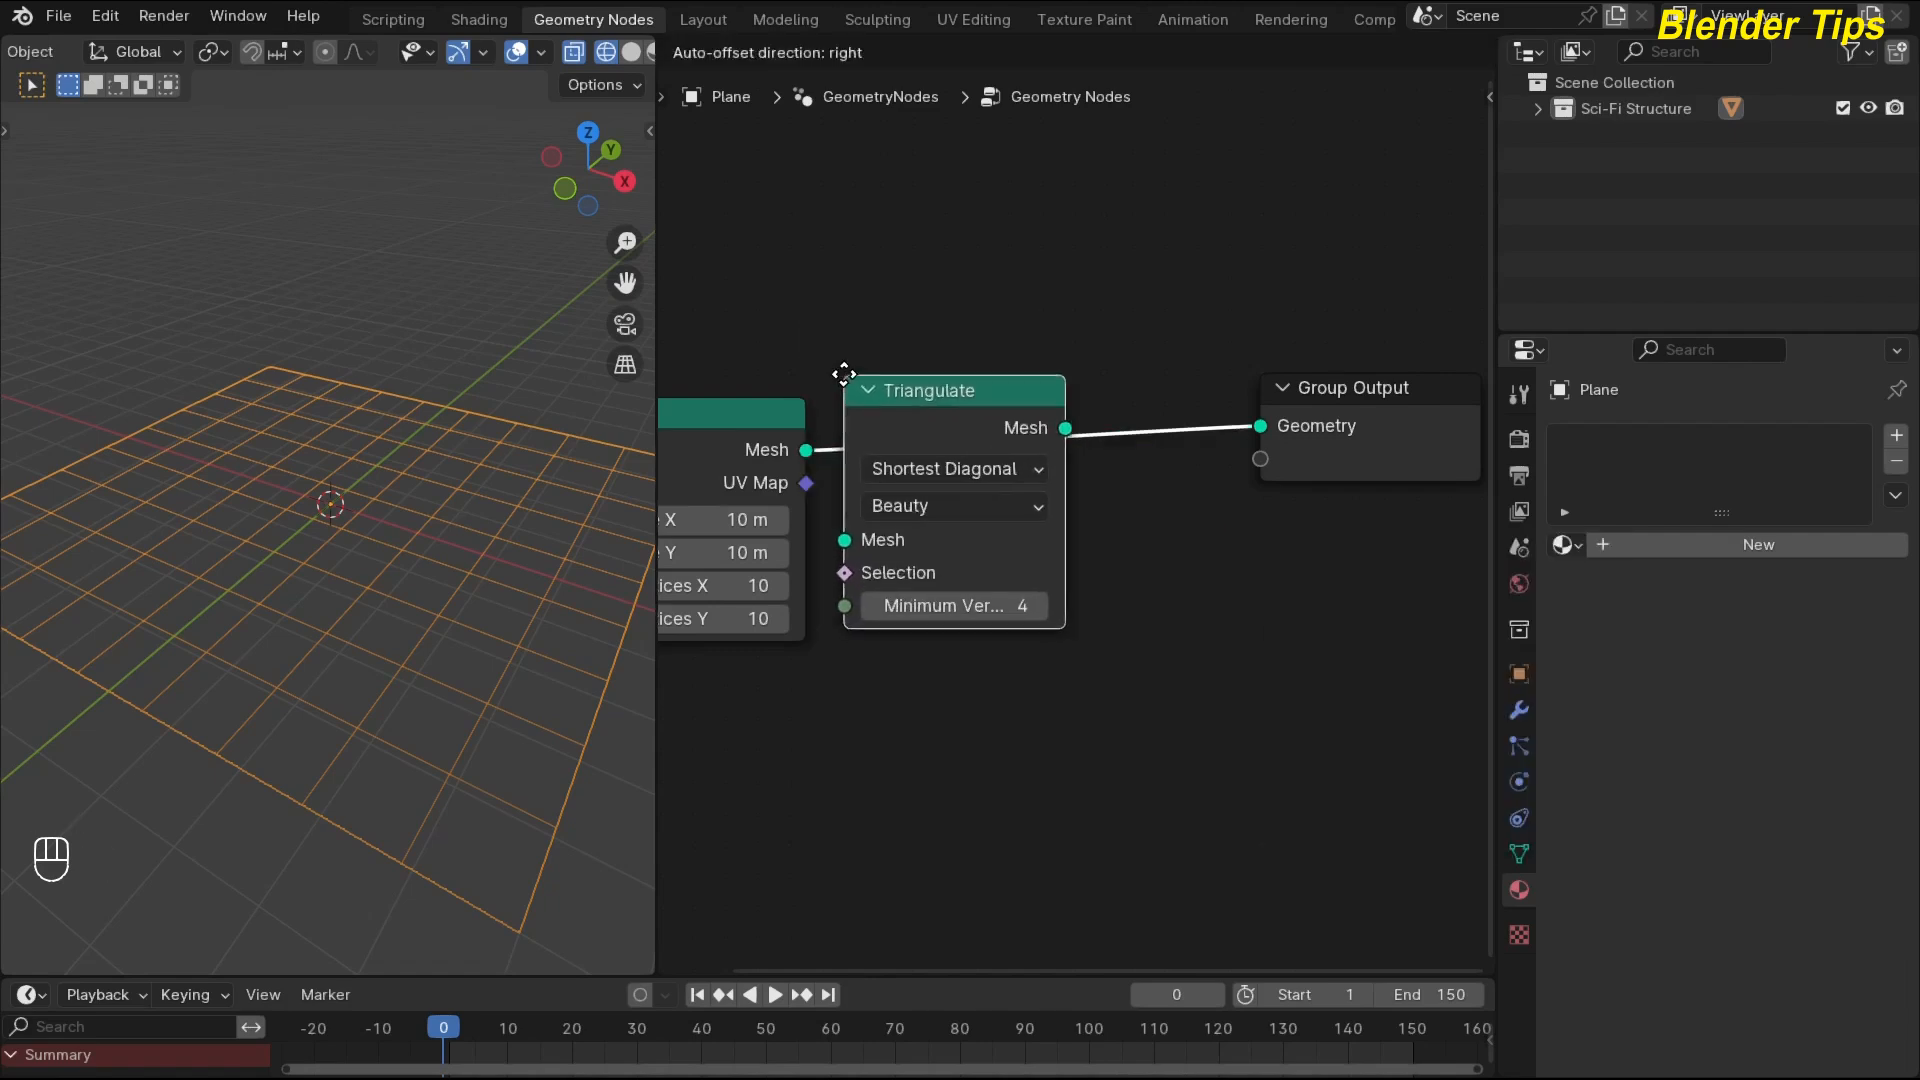
left_click(900, 350)
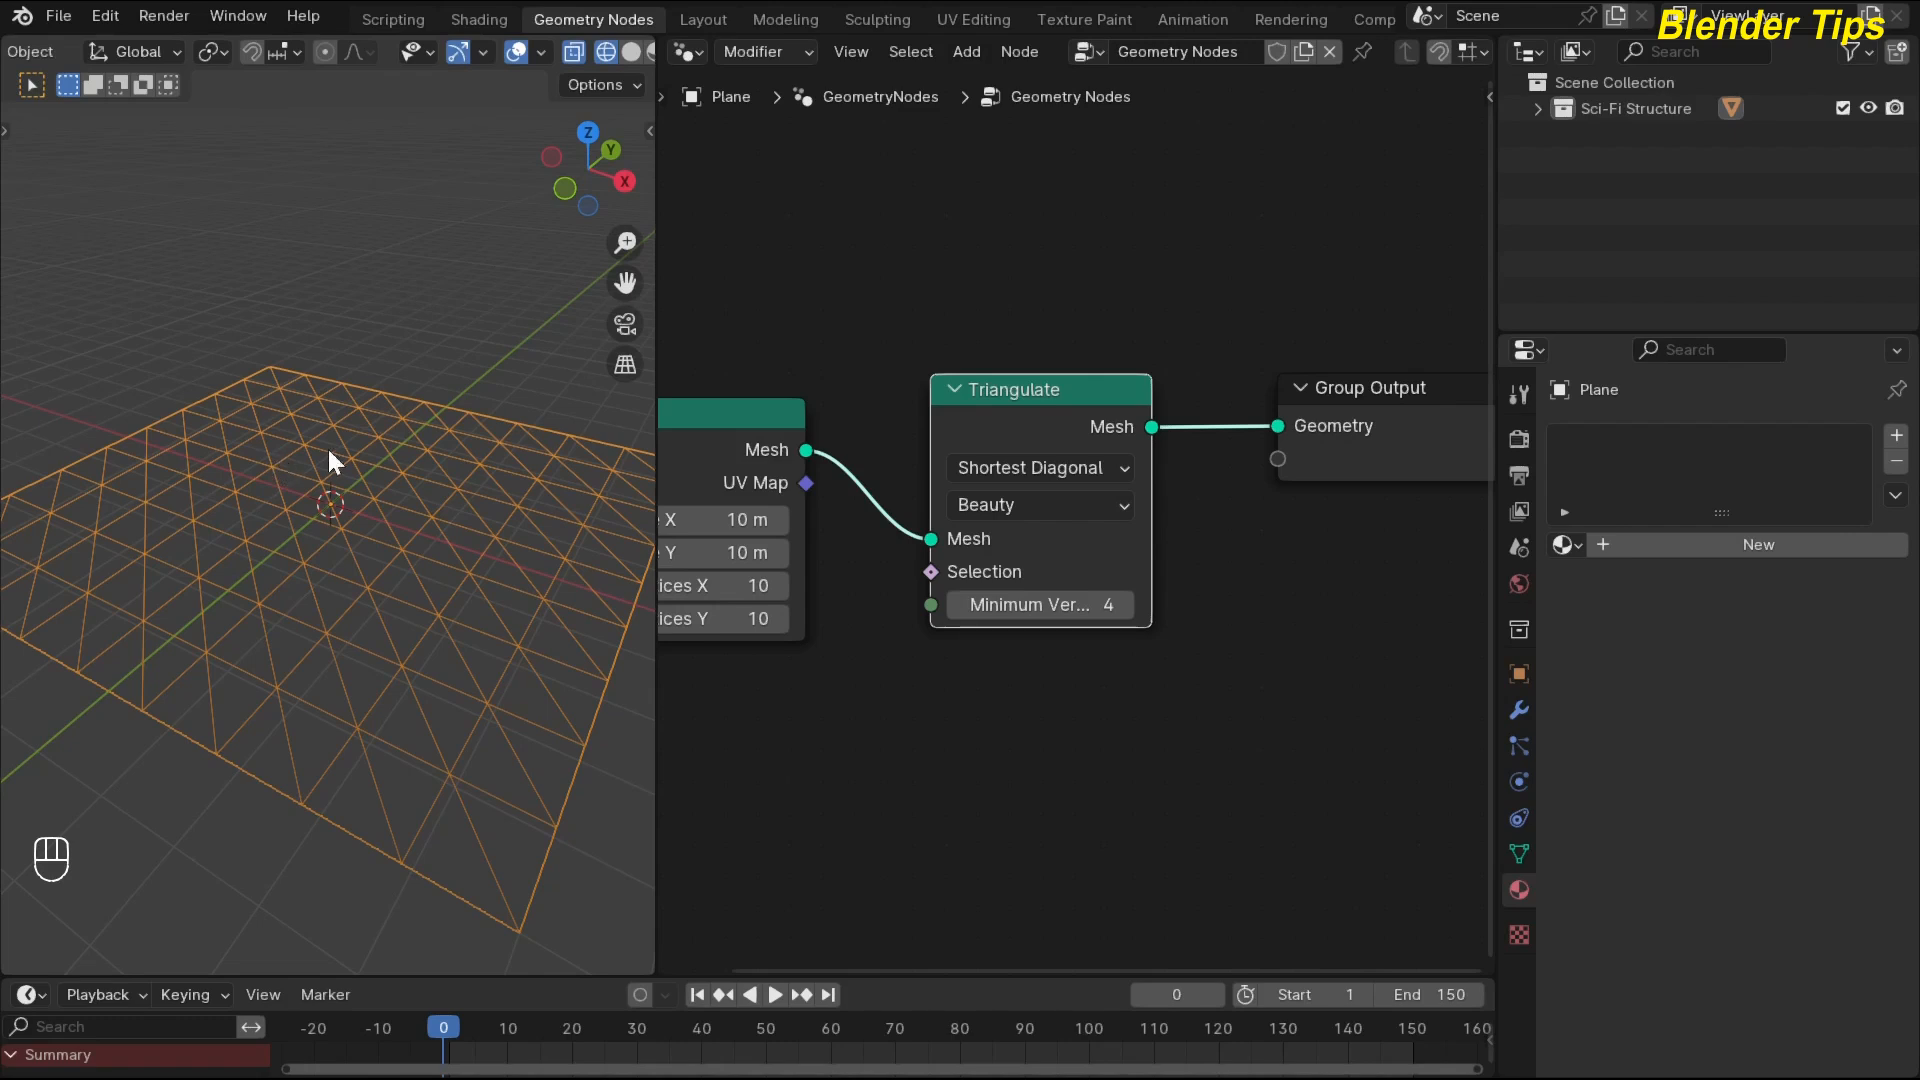
Move the Group Output node away from the Triangulate node to make room for another node.
scroll(1203, 666, "down", 2)
middle_click_drag(1203, 666, 943, 683)
left_click_drag(1013, 342, 1150, 521)
key("g")
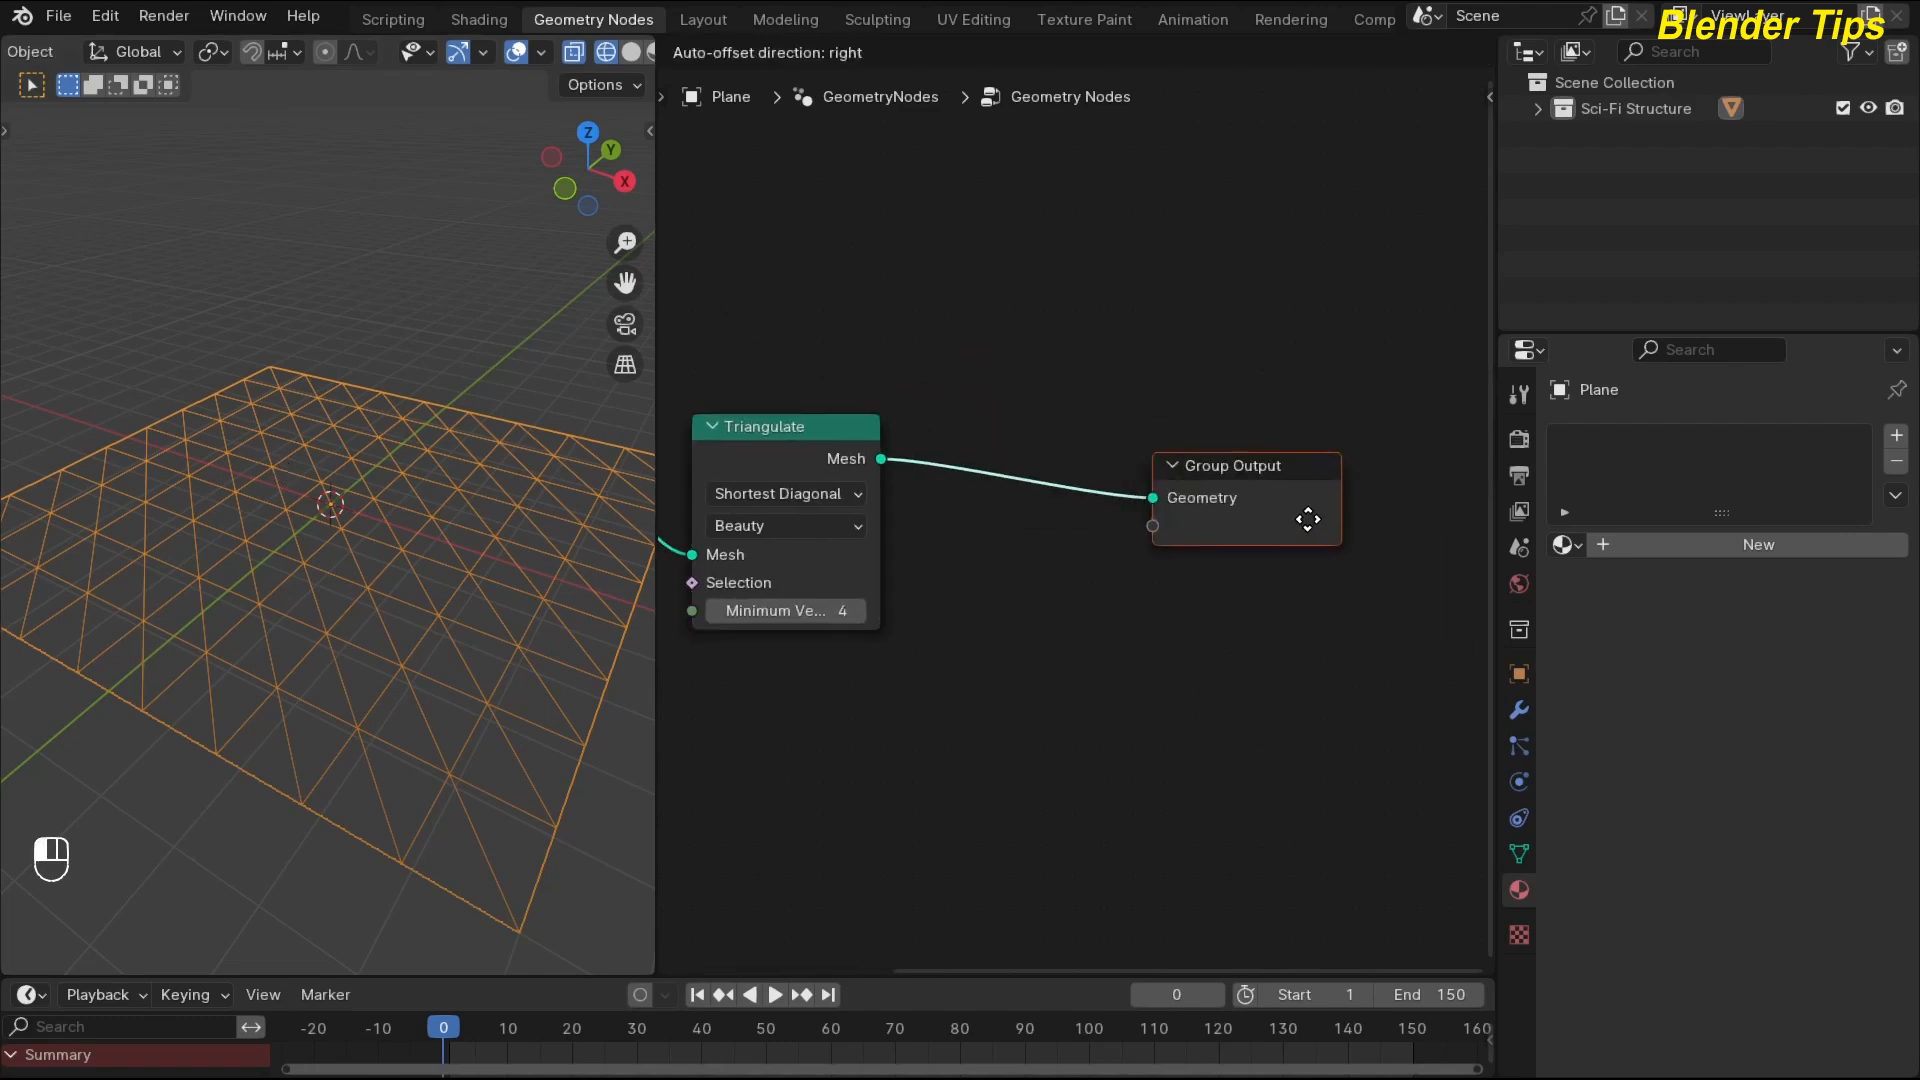
left_click(1339, 516)
middle_click_drag(934, 651, 930, 583)
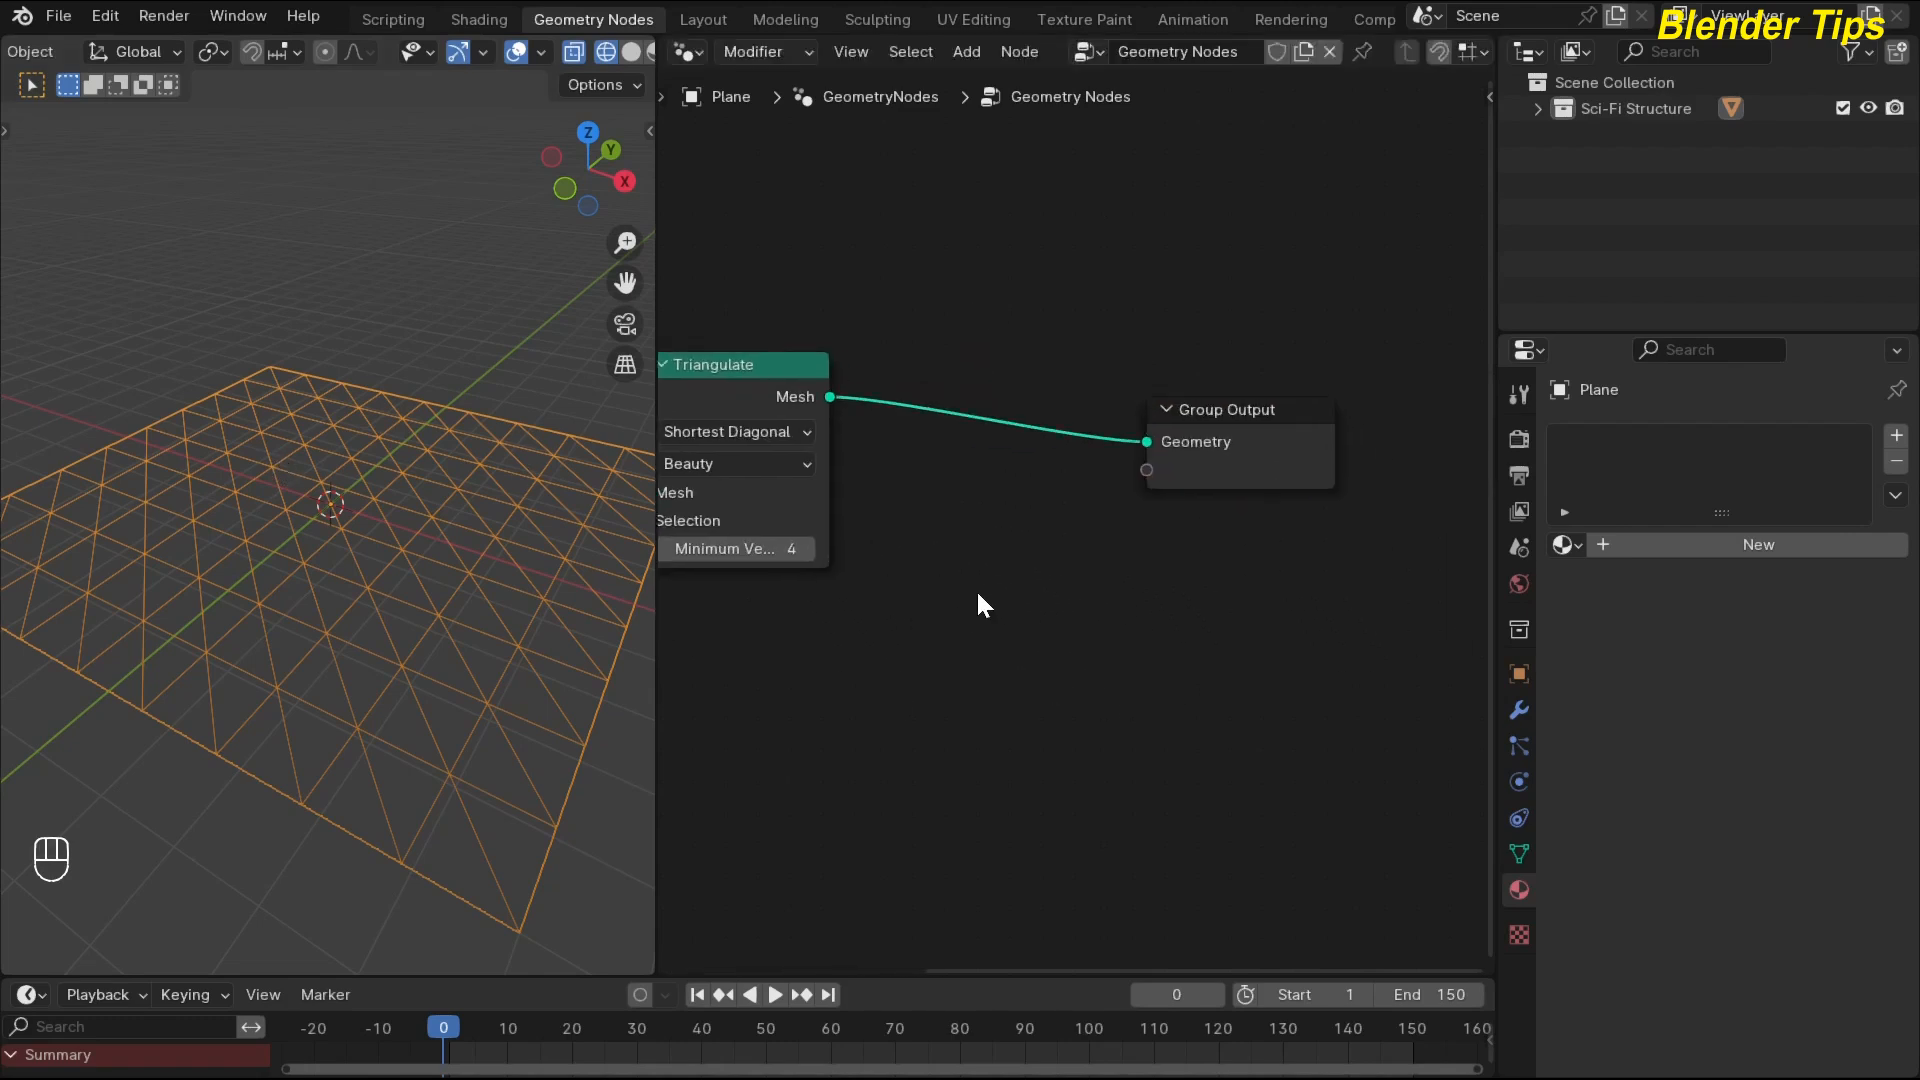
Add a Dual Mesh node on the link between Triangulate and Group Output.
key("shift+a")
mouse_move(978, 596)
type("dual")
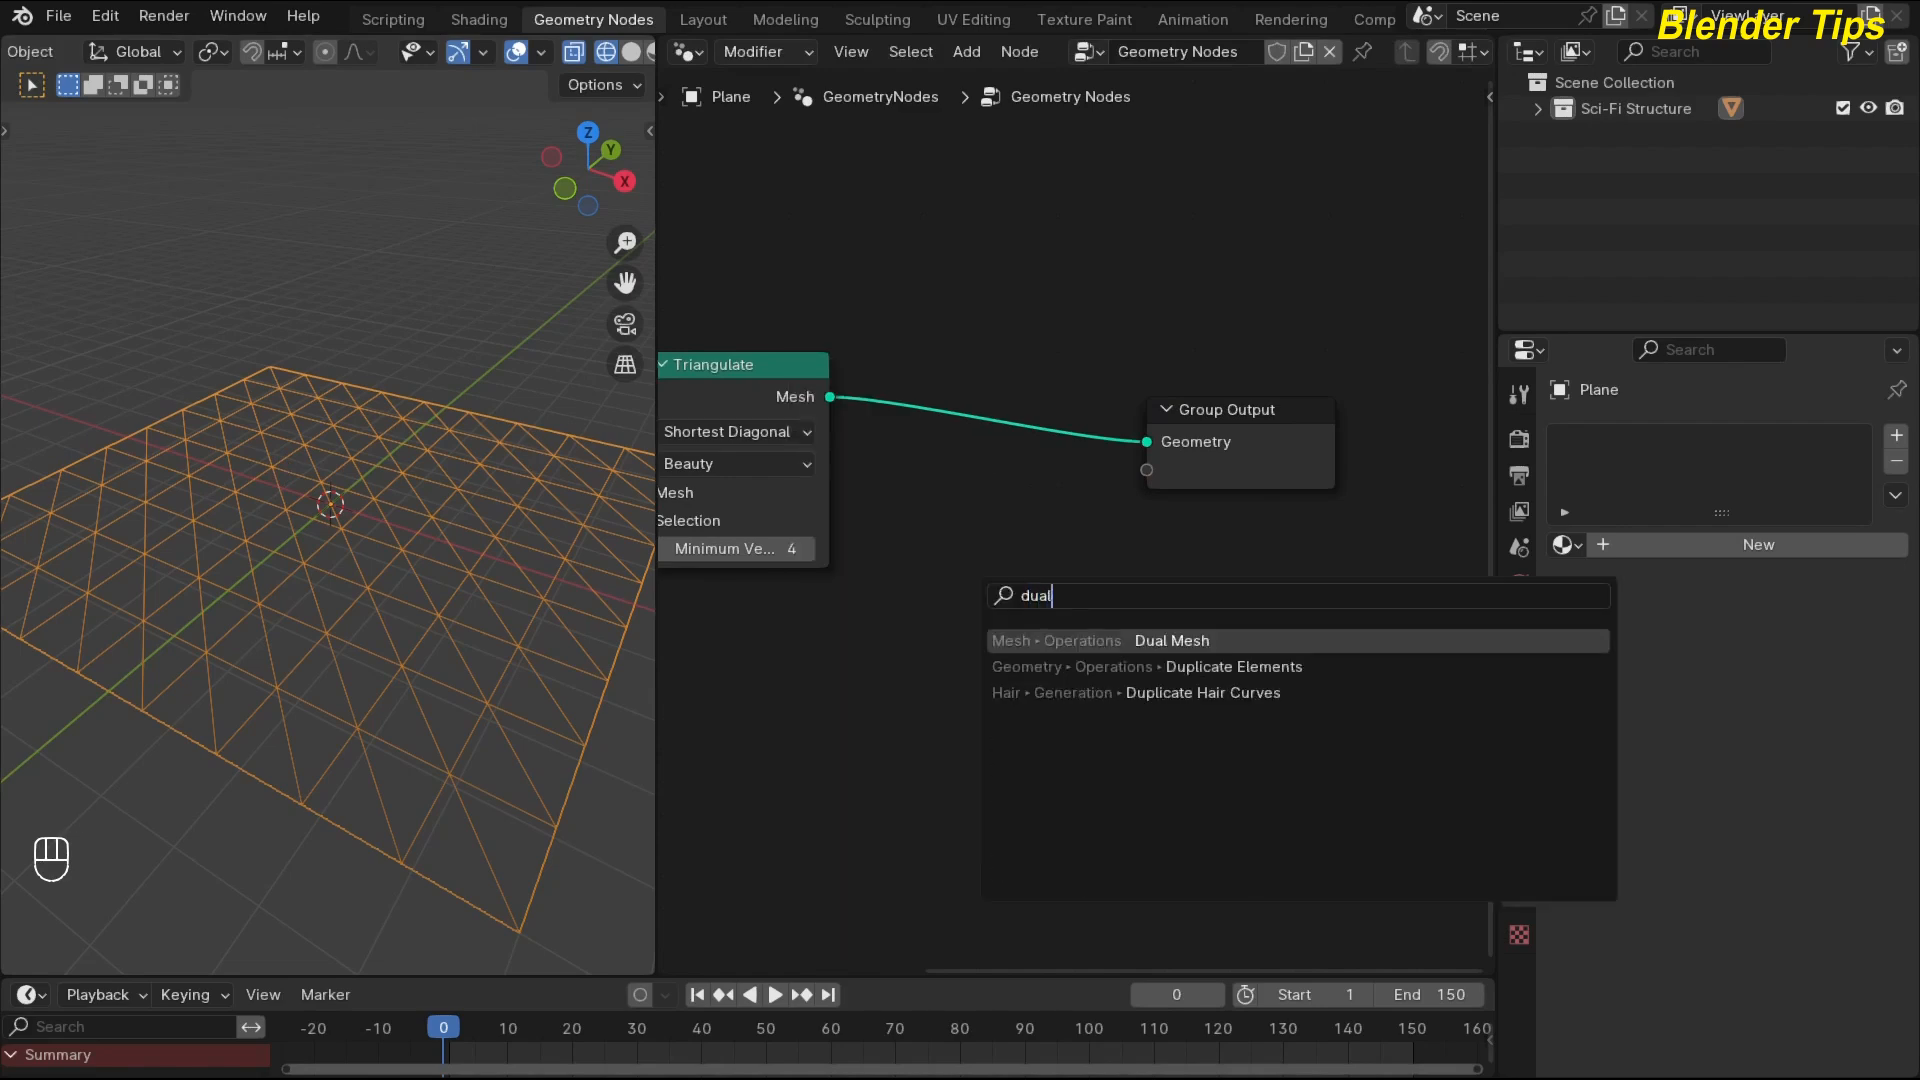
key("Return")
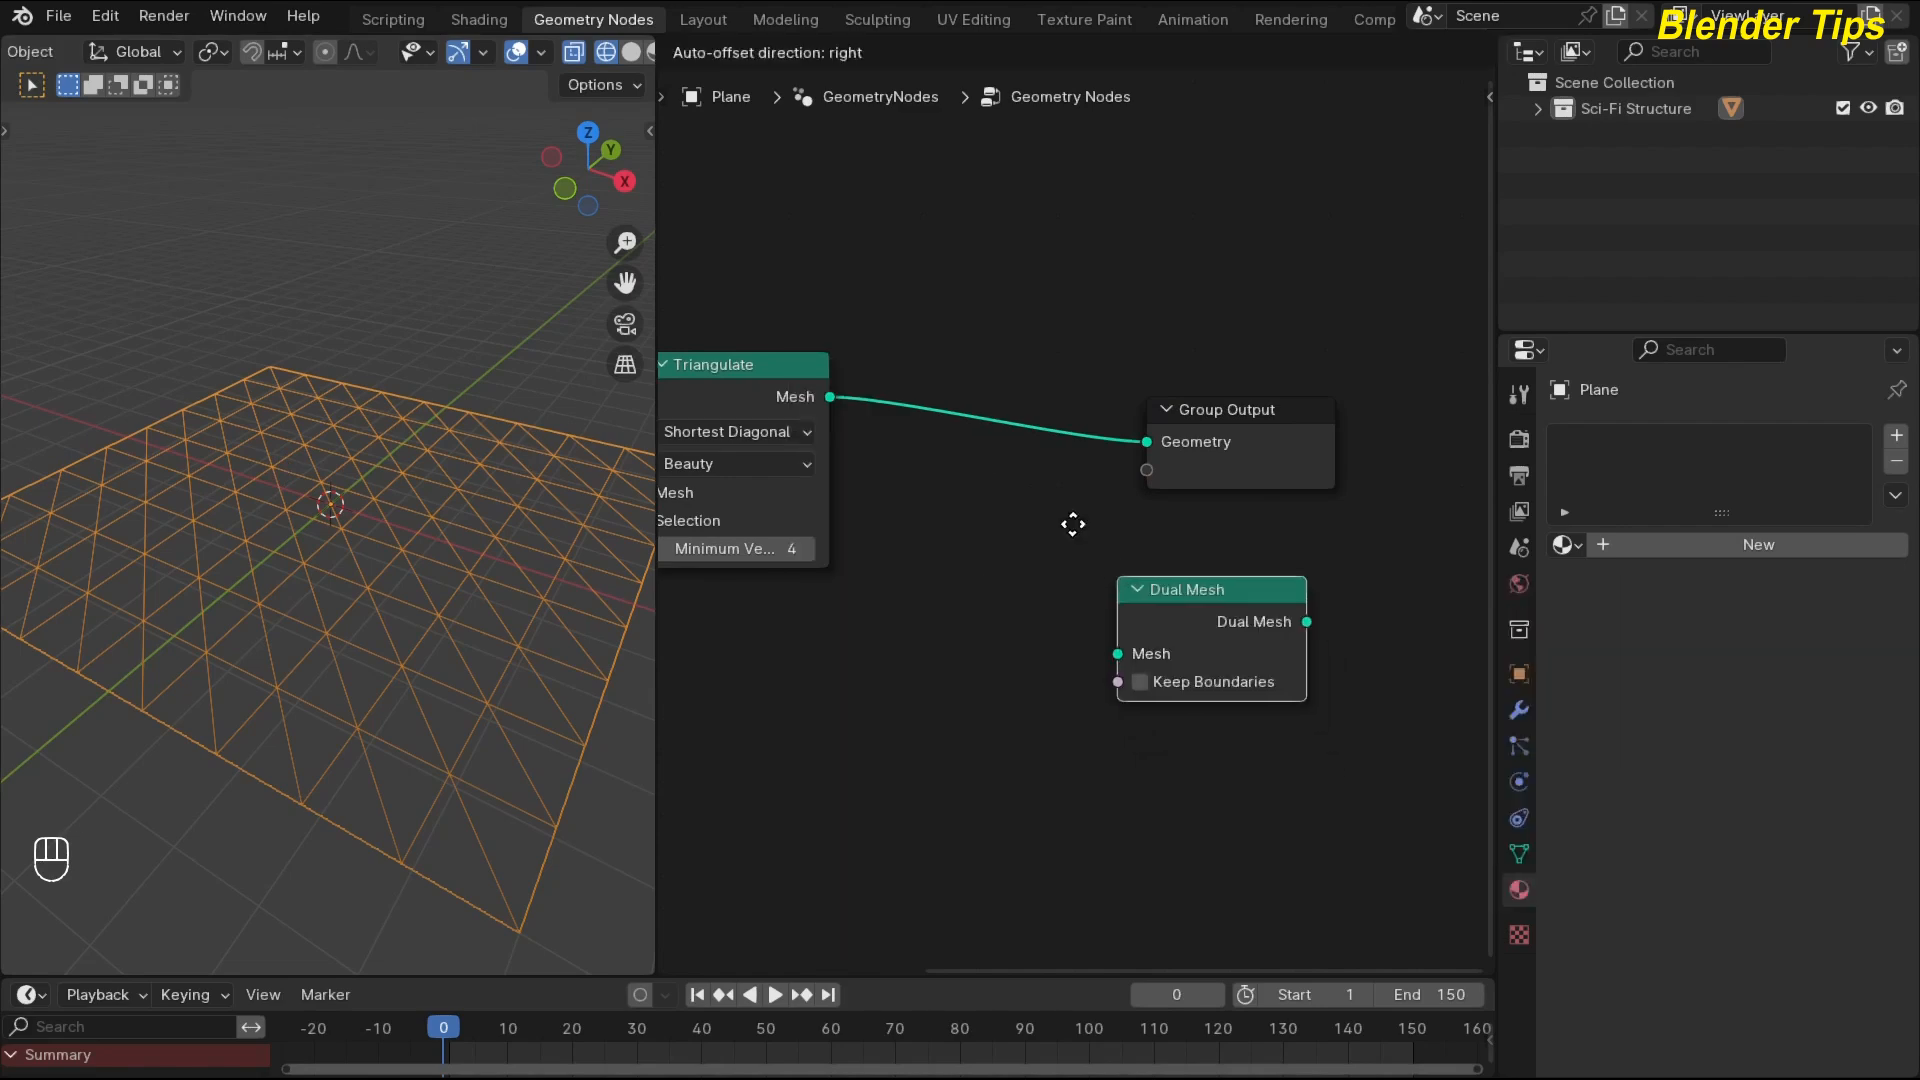
left_click(885, 335)
Move the Group Output node farther from the Dual Mesh node to free up space.
mouse_move(268, 466)
middle_mouse_down()
mouse_move(332, 498)
mouse_move(242, 470)
mouse_move(276, 459)
mouse_move(248, 466)
middle_mouse_up()
scroll(242, 470, "up", 4)
scroll(1060, 557, "down", 2)
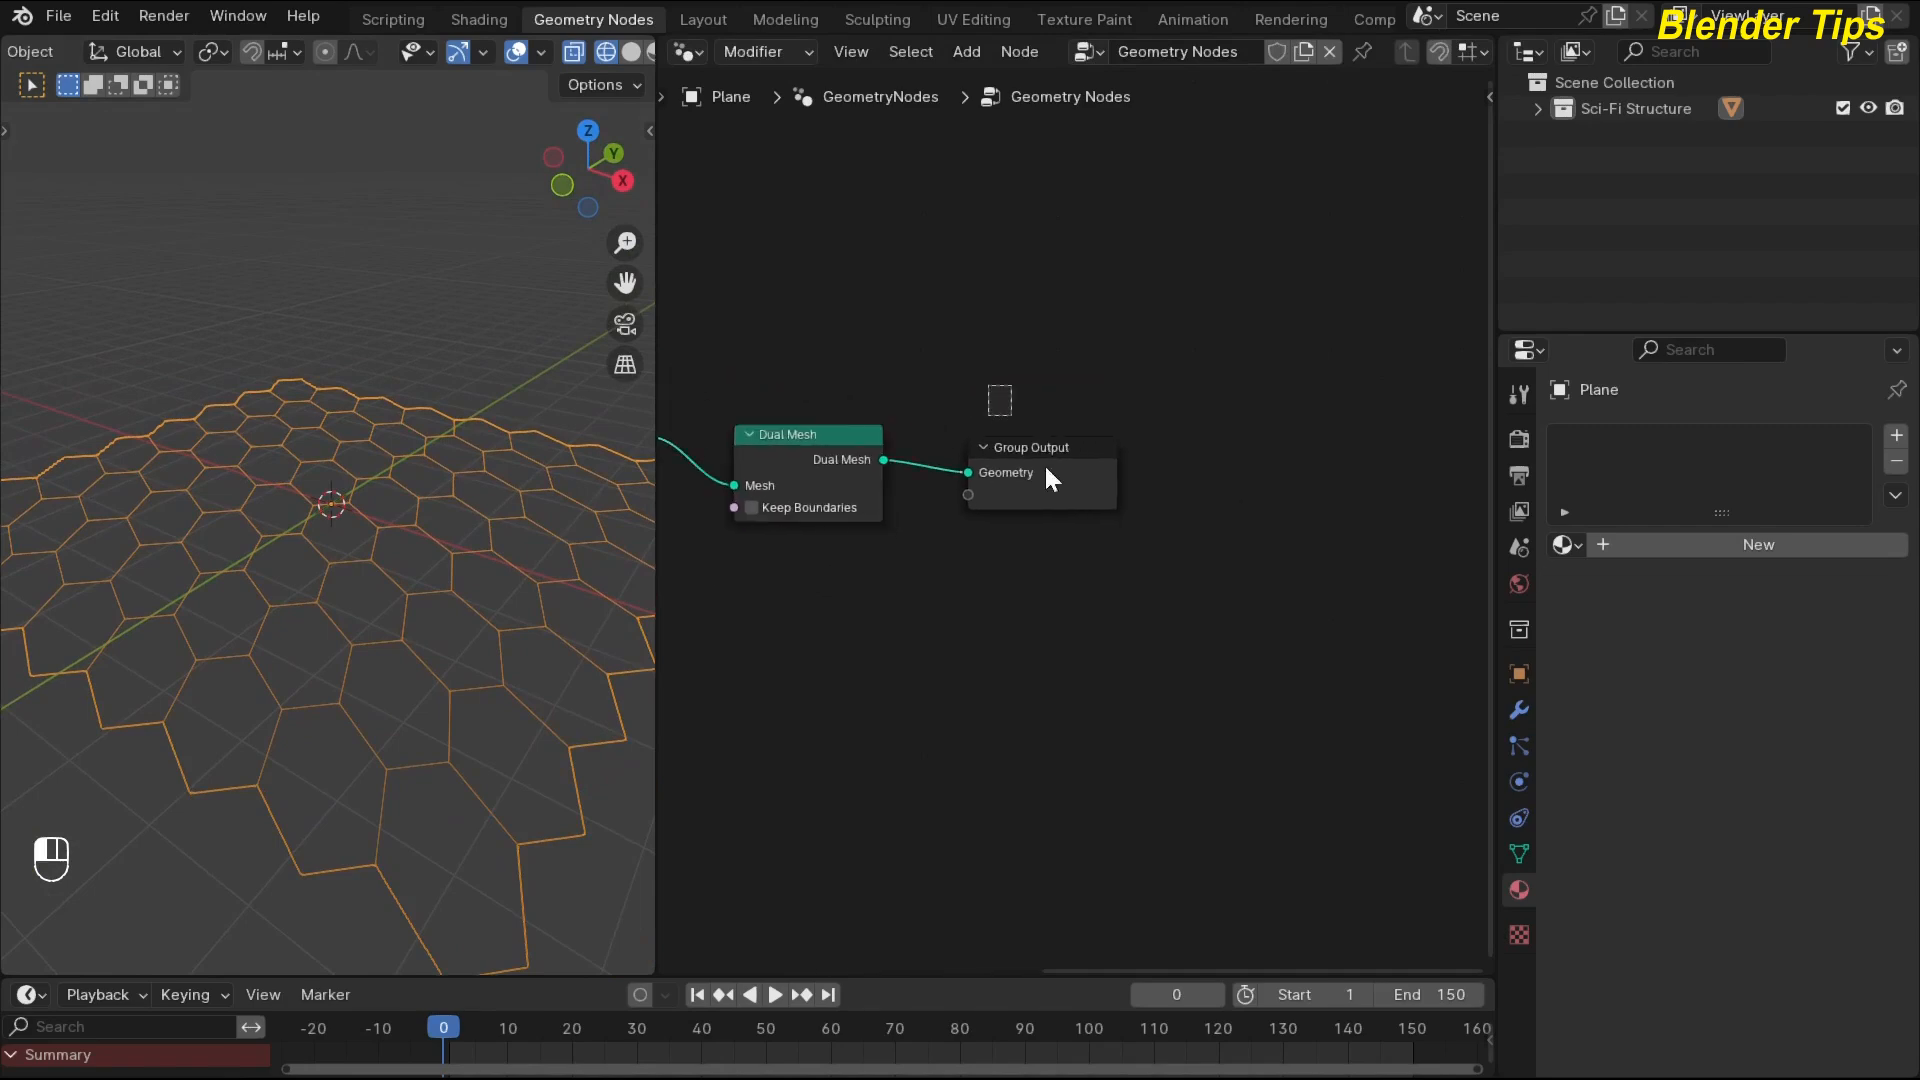
left_click_drag(1051, 502, 1324, 561)
mouse_move(1008, 646)
middle_mouse_down()
mouse_move(1148, 647)
mouse_move(1128, 618)
mouse_move(1000, 624)
middle_mouse_up()
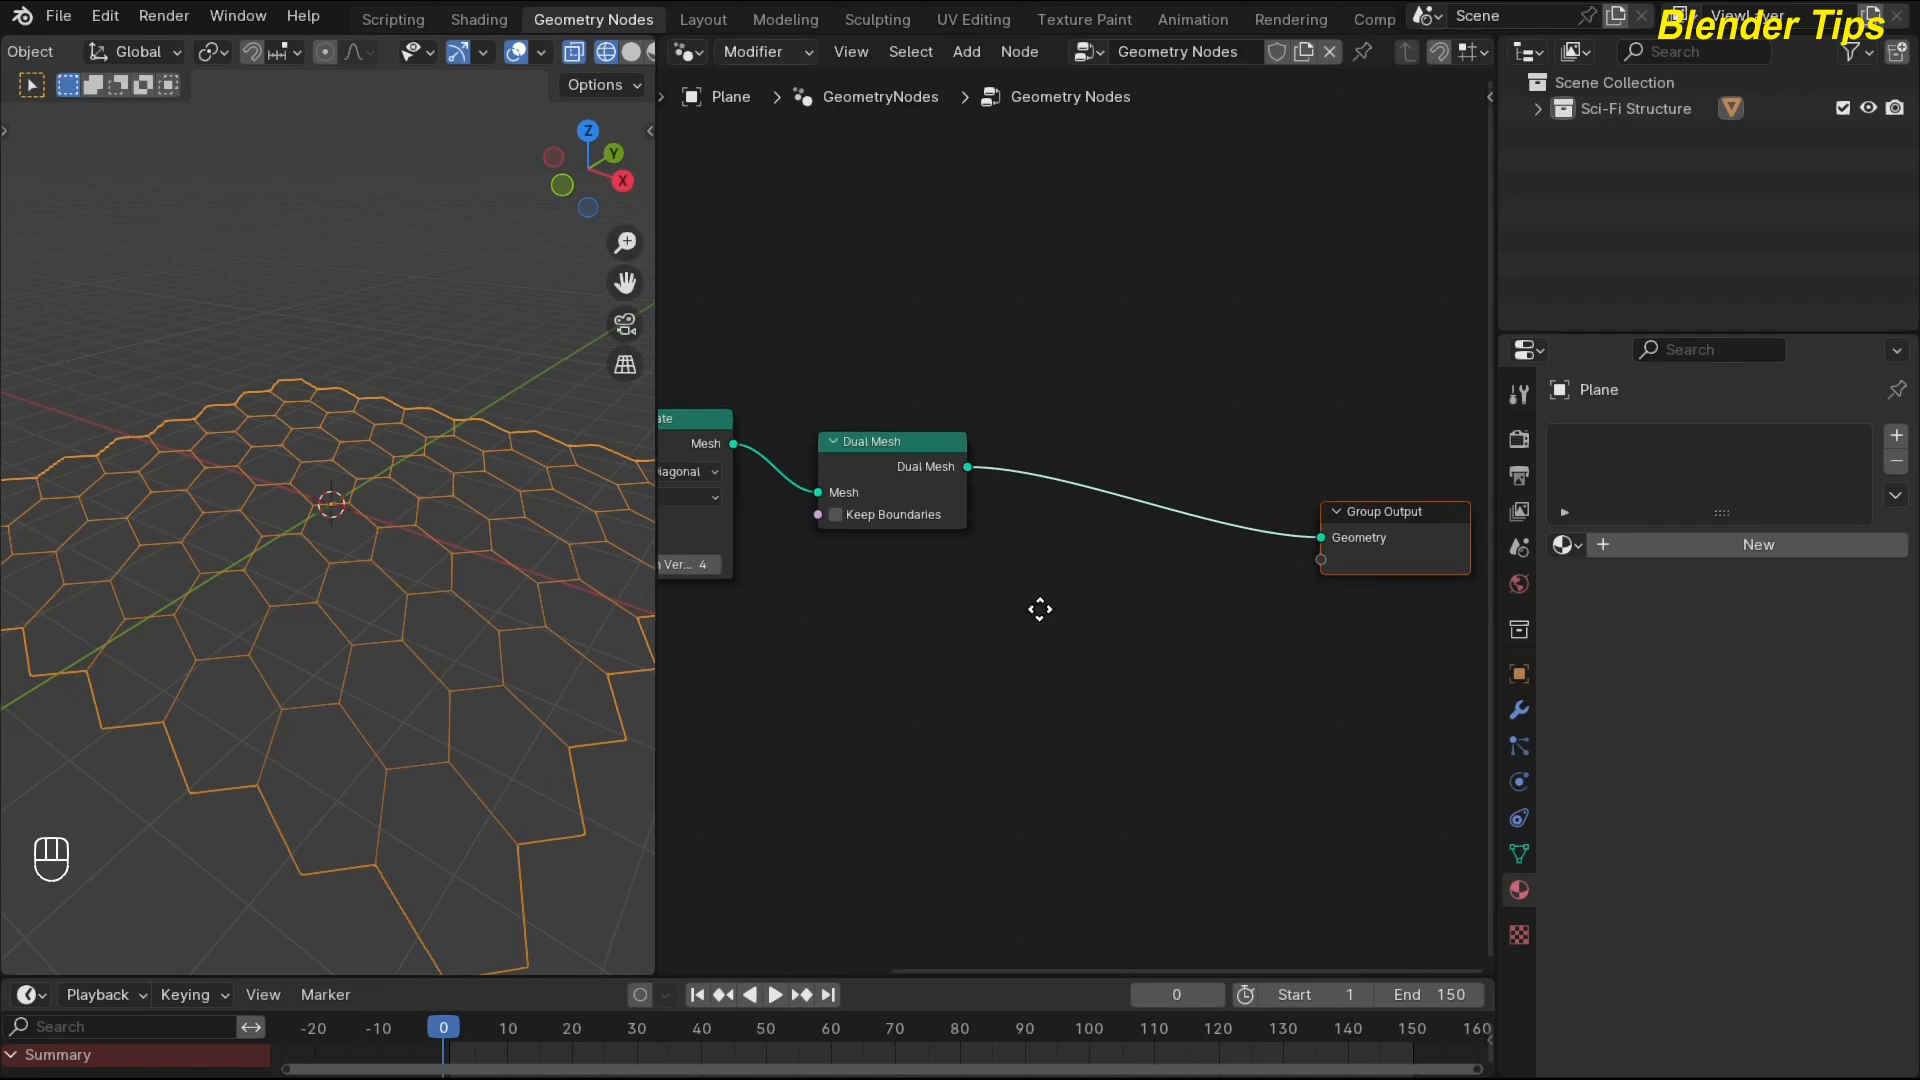
middle_click_drag(1031, 604, 1021, 648)
Insert a Mesh to Curve node between Dual Mesh and Group Output, placed closer to Dual Mesh.
key("shift+a")
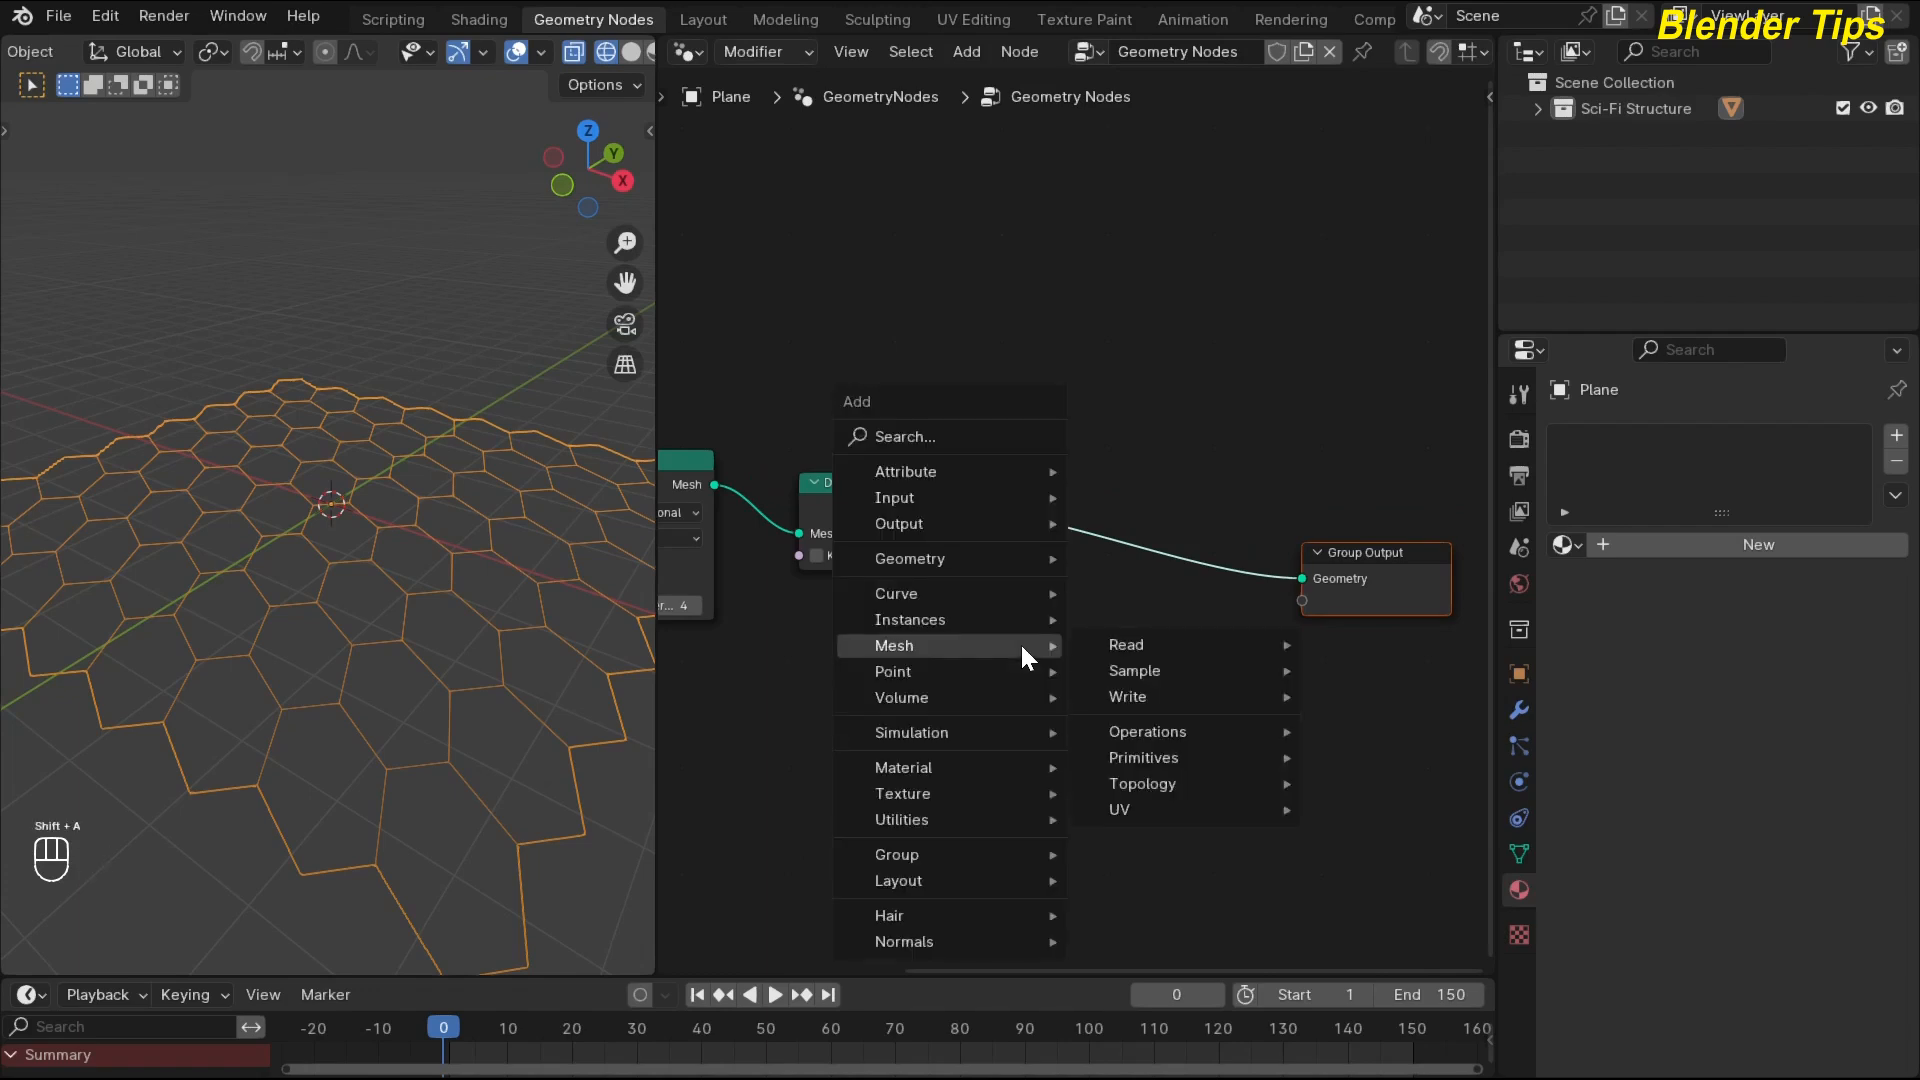
type("mtc")
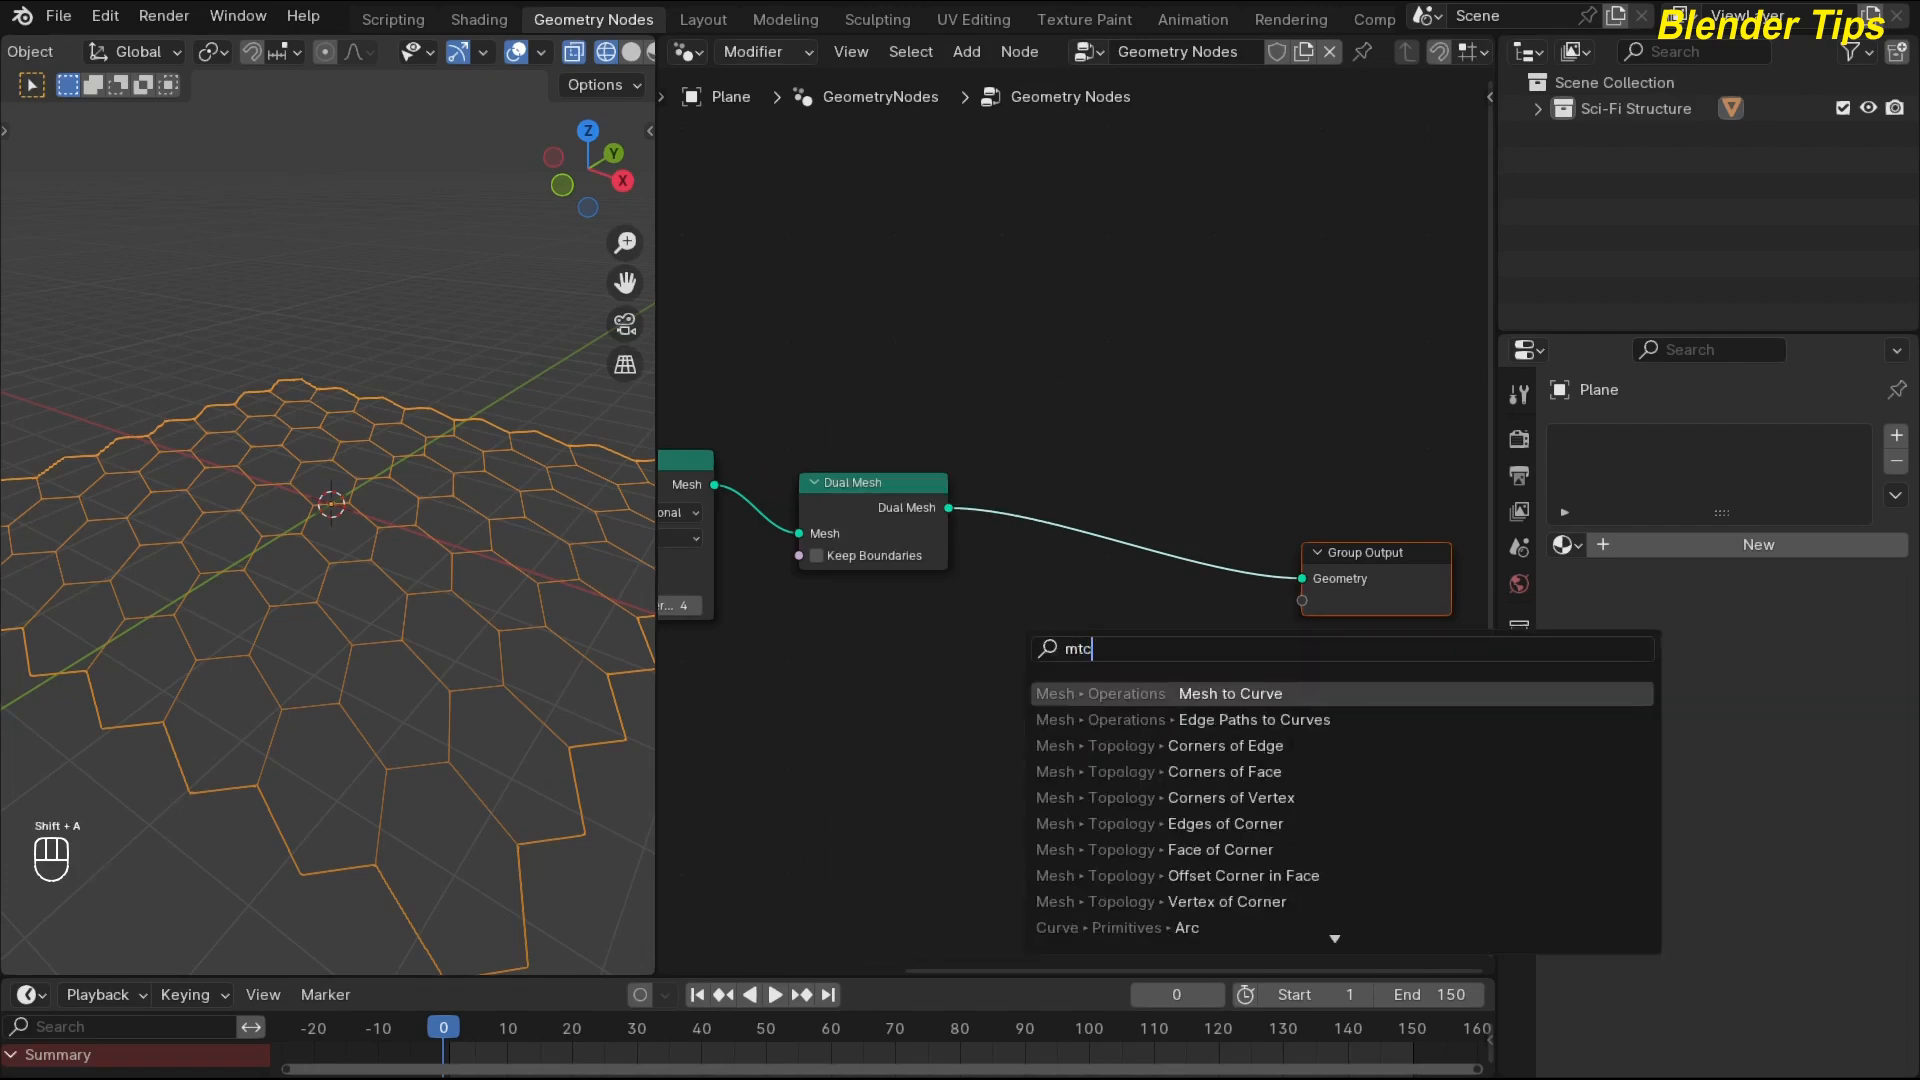
key("Return")
left_click(1098, 494)
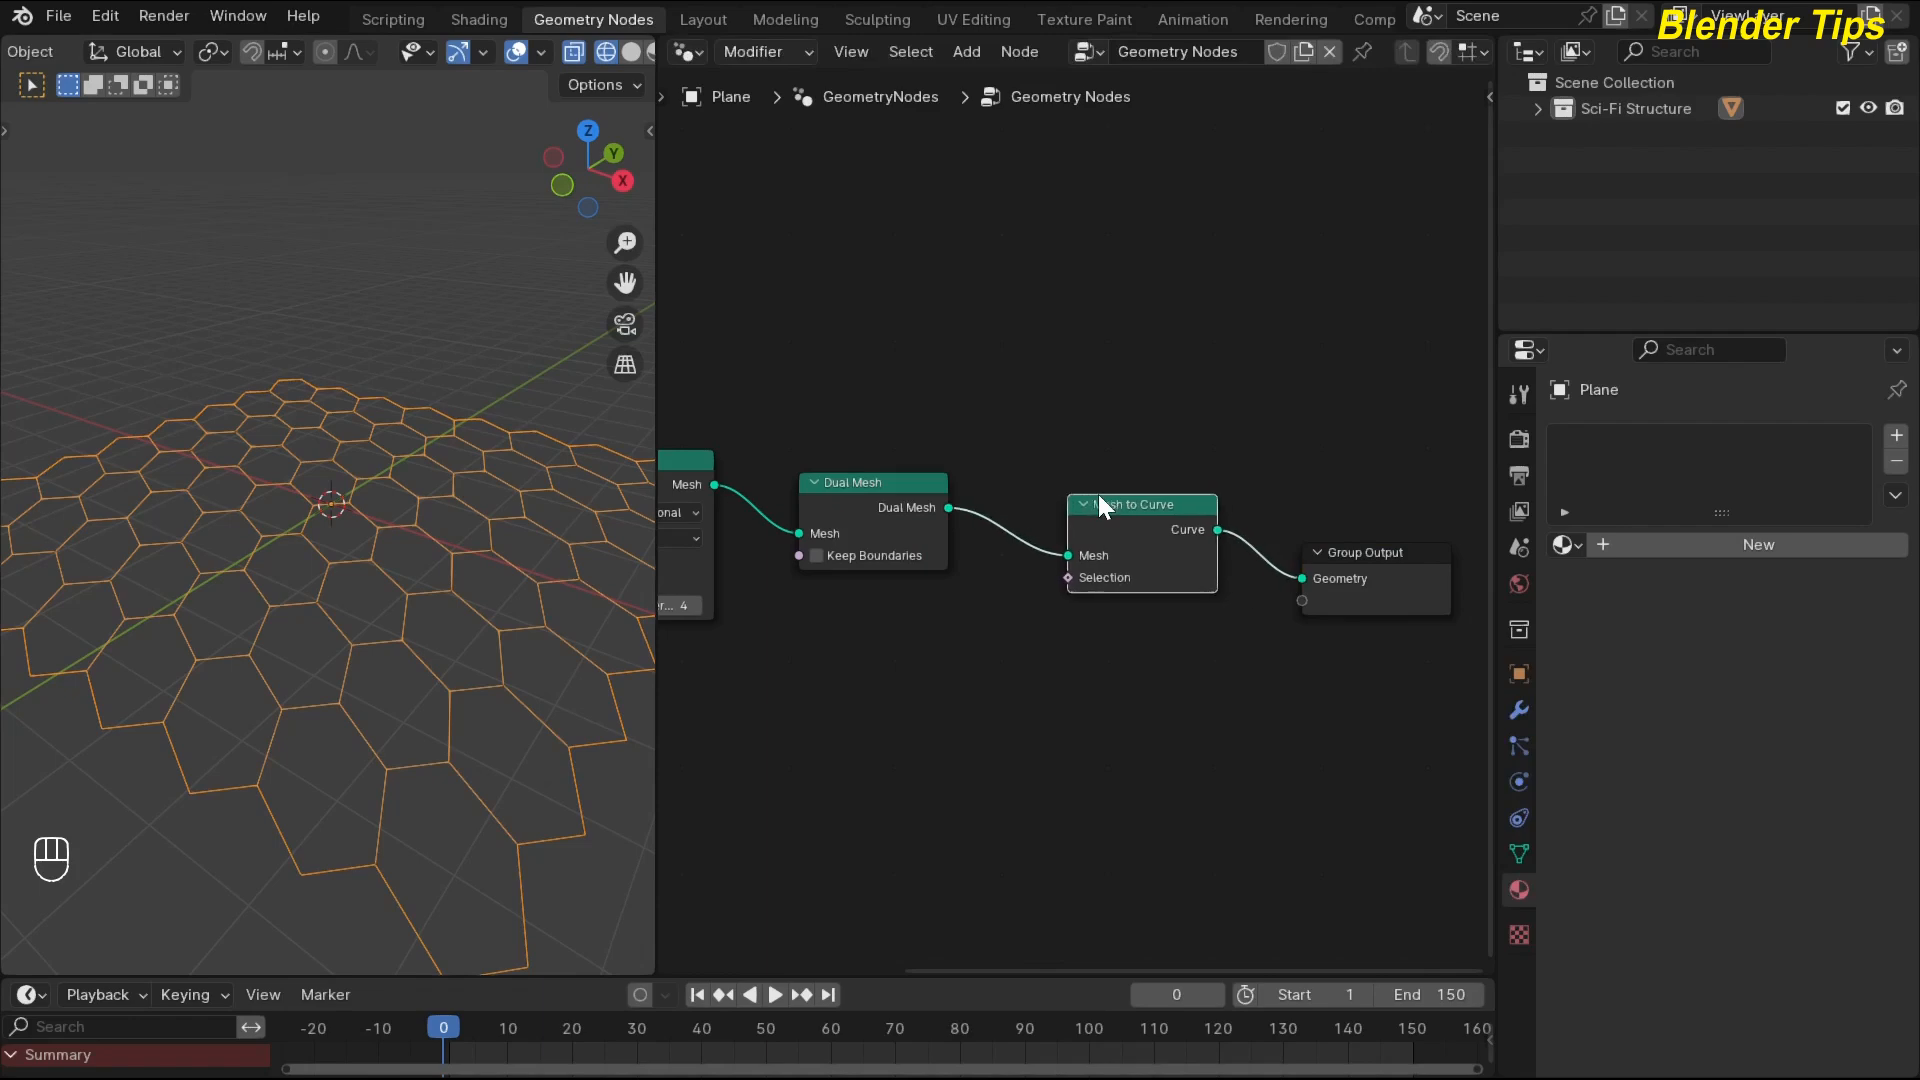
left_click_drag(1098, 512, 1048, 520)
middle_click_drag(1049, 688, 956, 651)
left_click(960, 647)
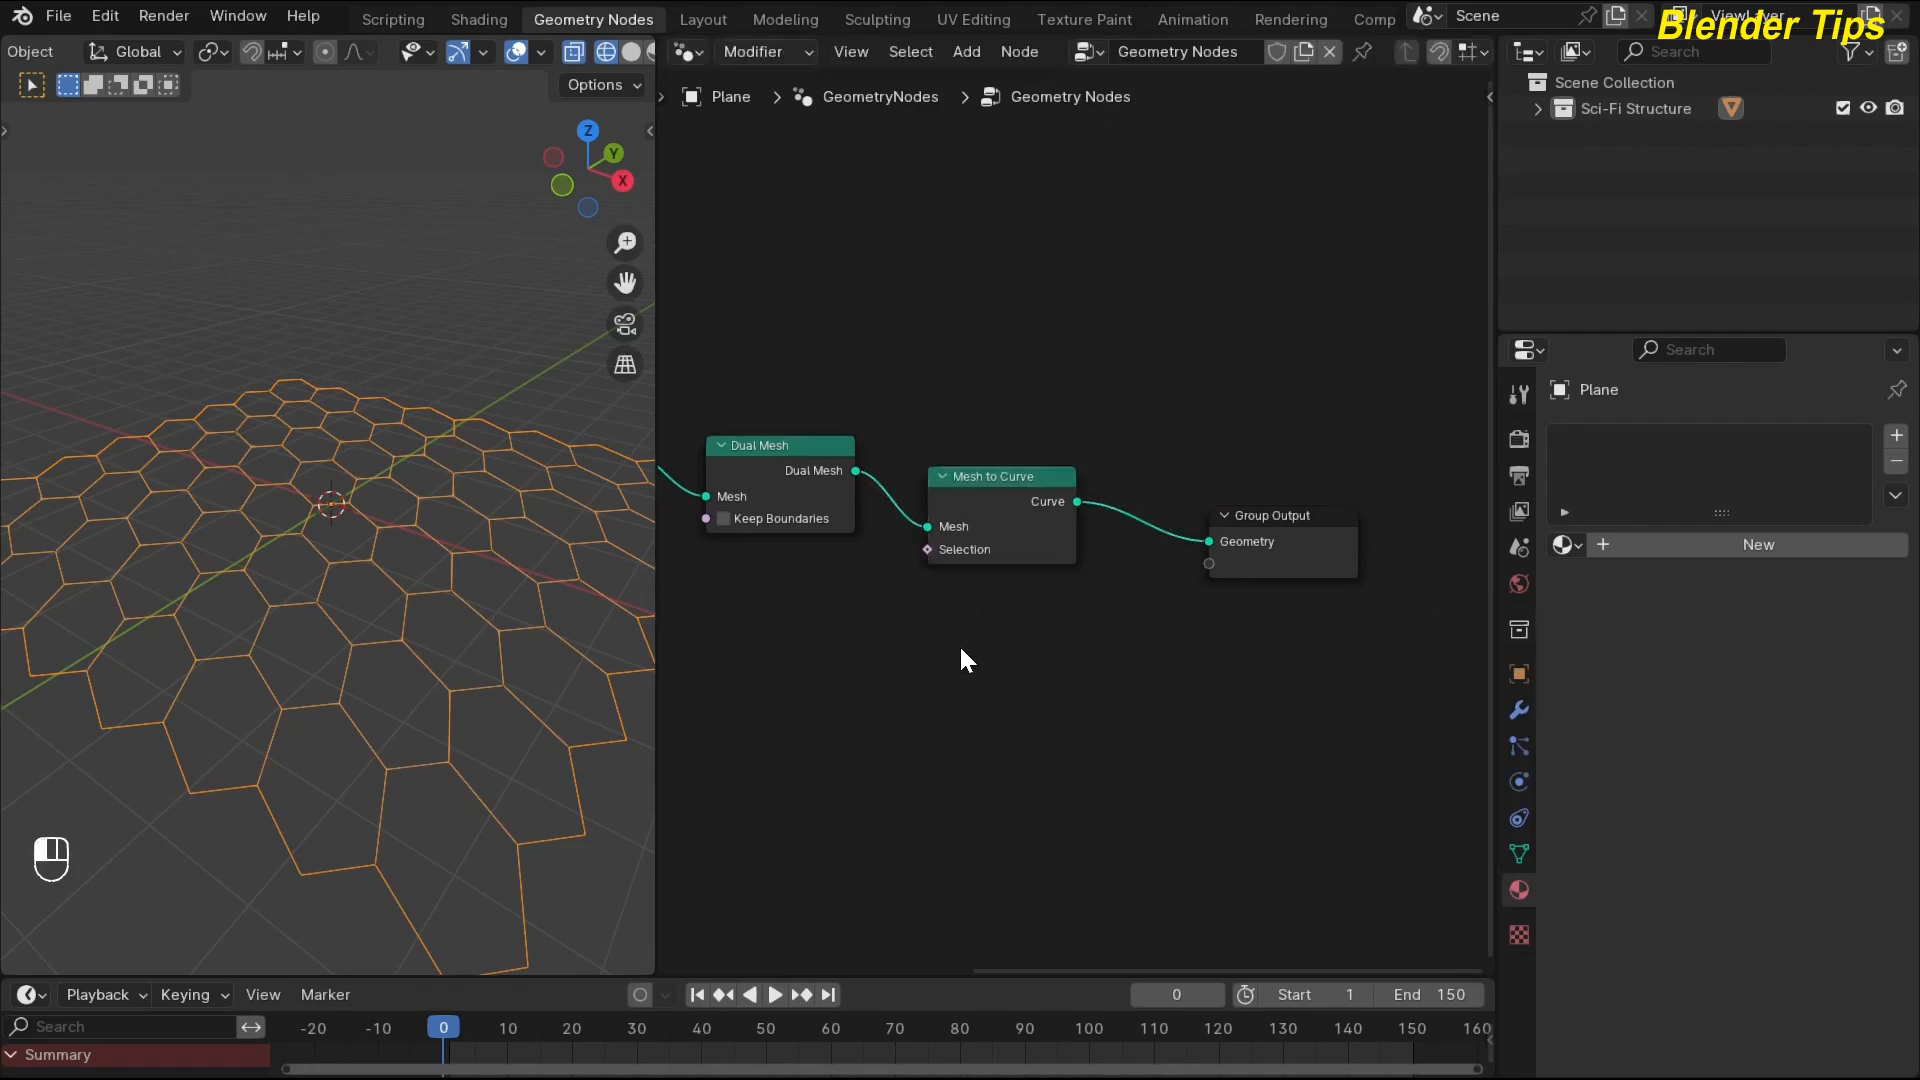
Insert a Curve to Mesh node between Mesh to Curve and Group Output.
key("shift+a")
type("ctm")
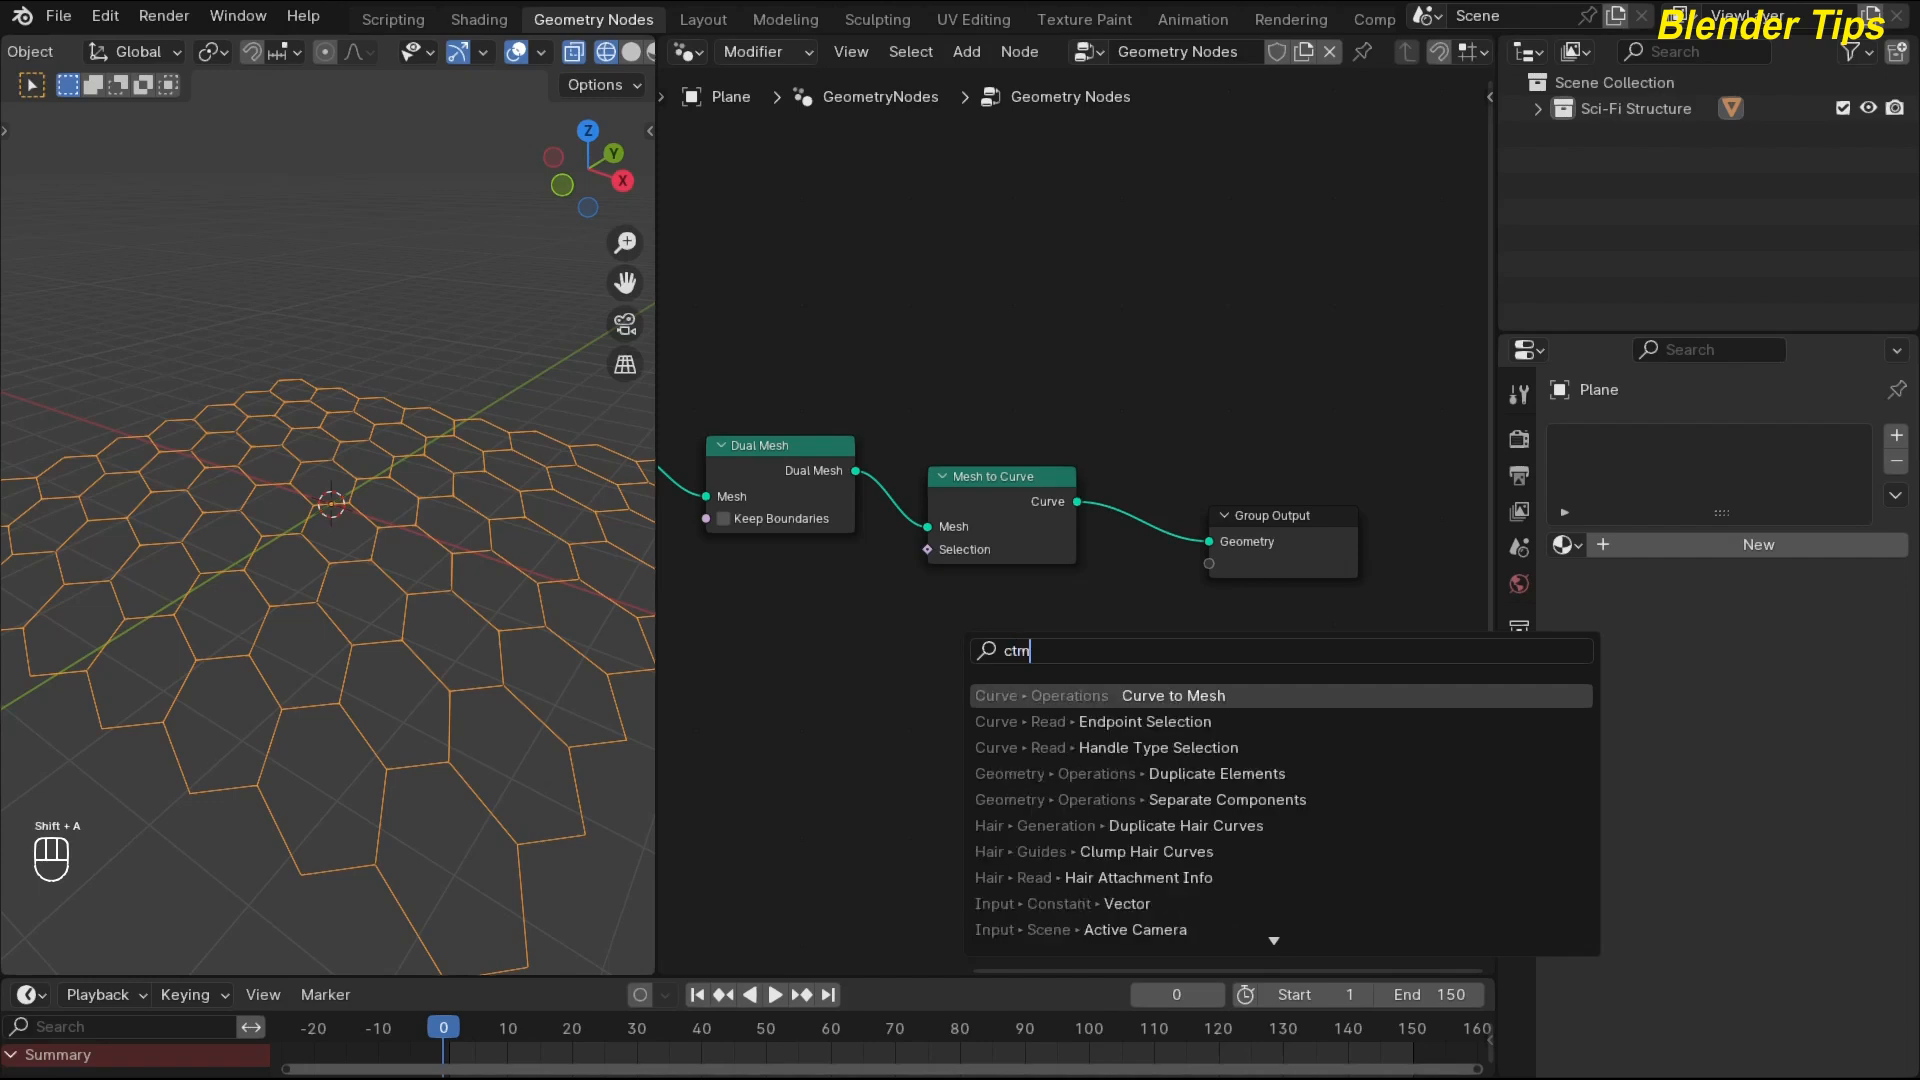
key("Return")
left_click(1102, 484)
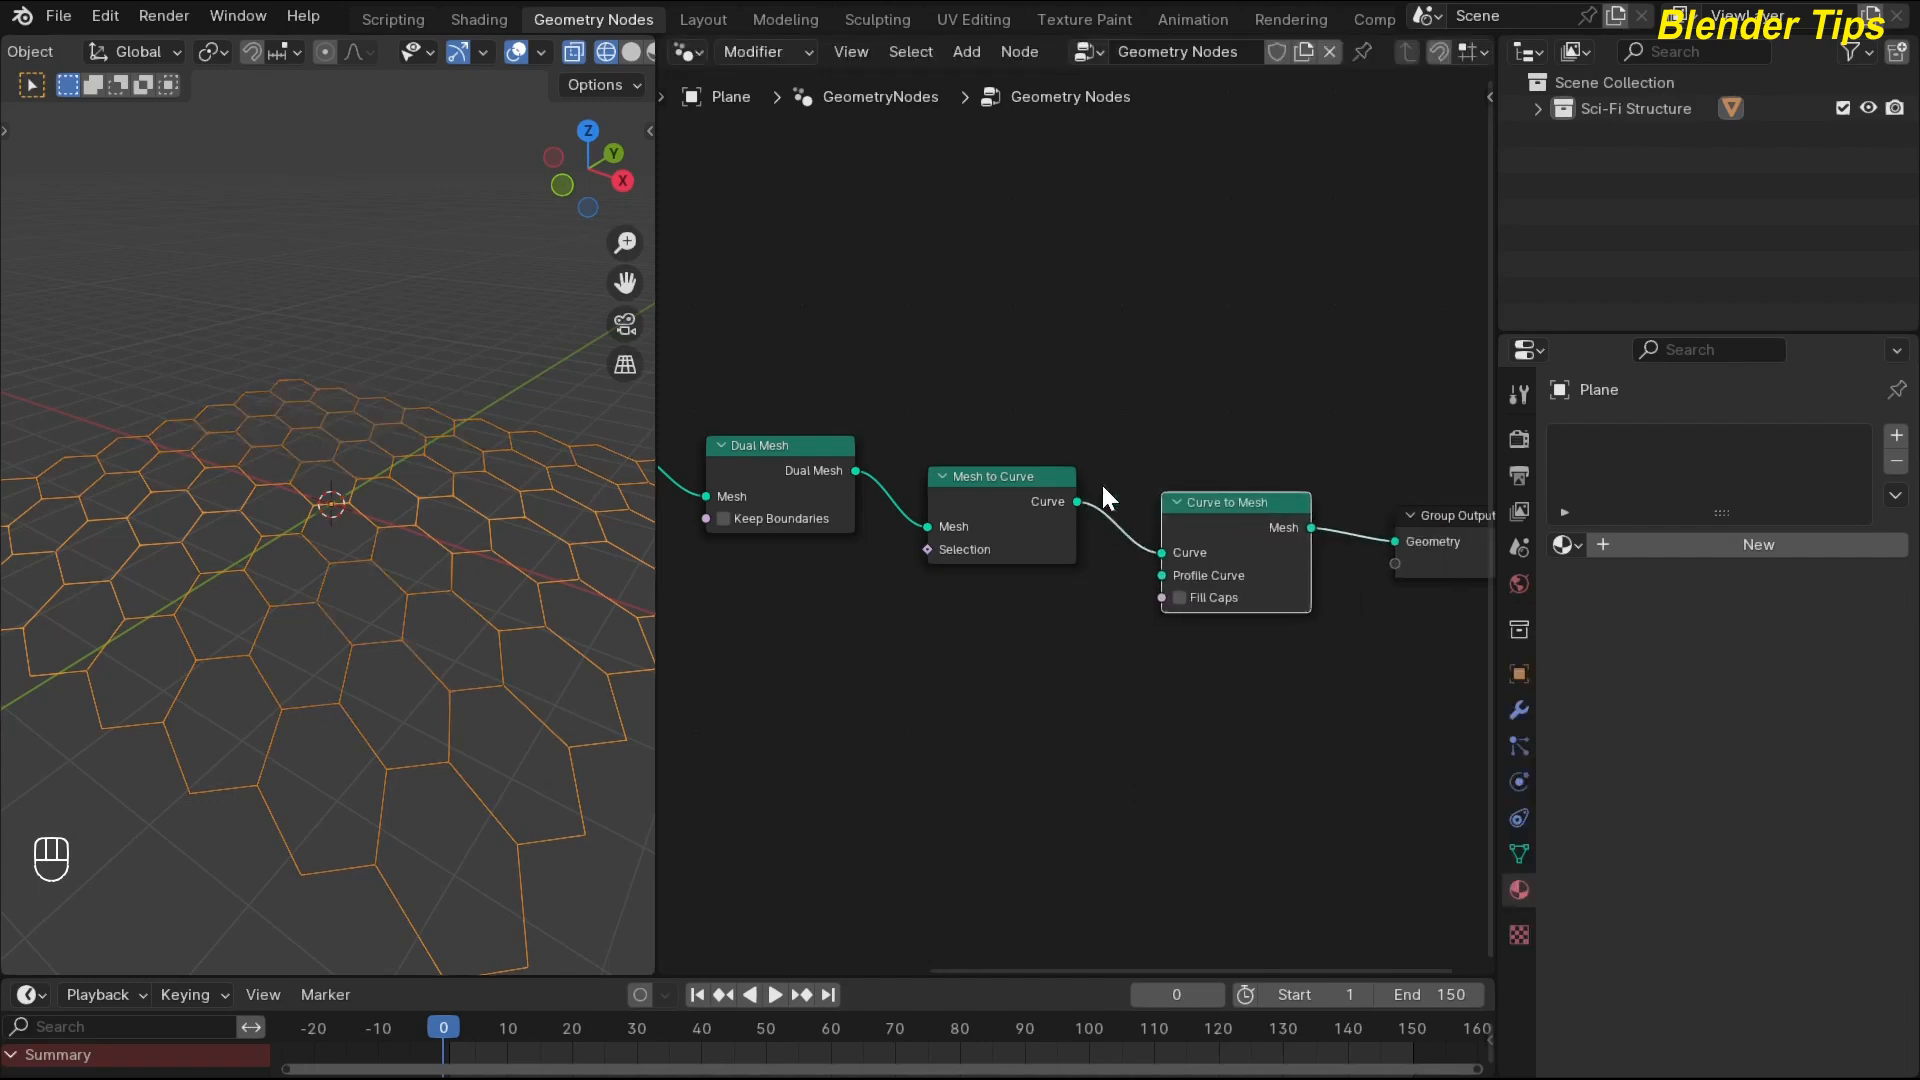
scroll(973, 502, "up", 2)
scroll(974, 507, "up", 1)
middle_click_drag(1008, 518, 1039, 551)
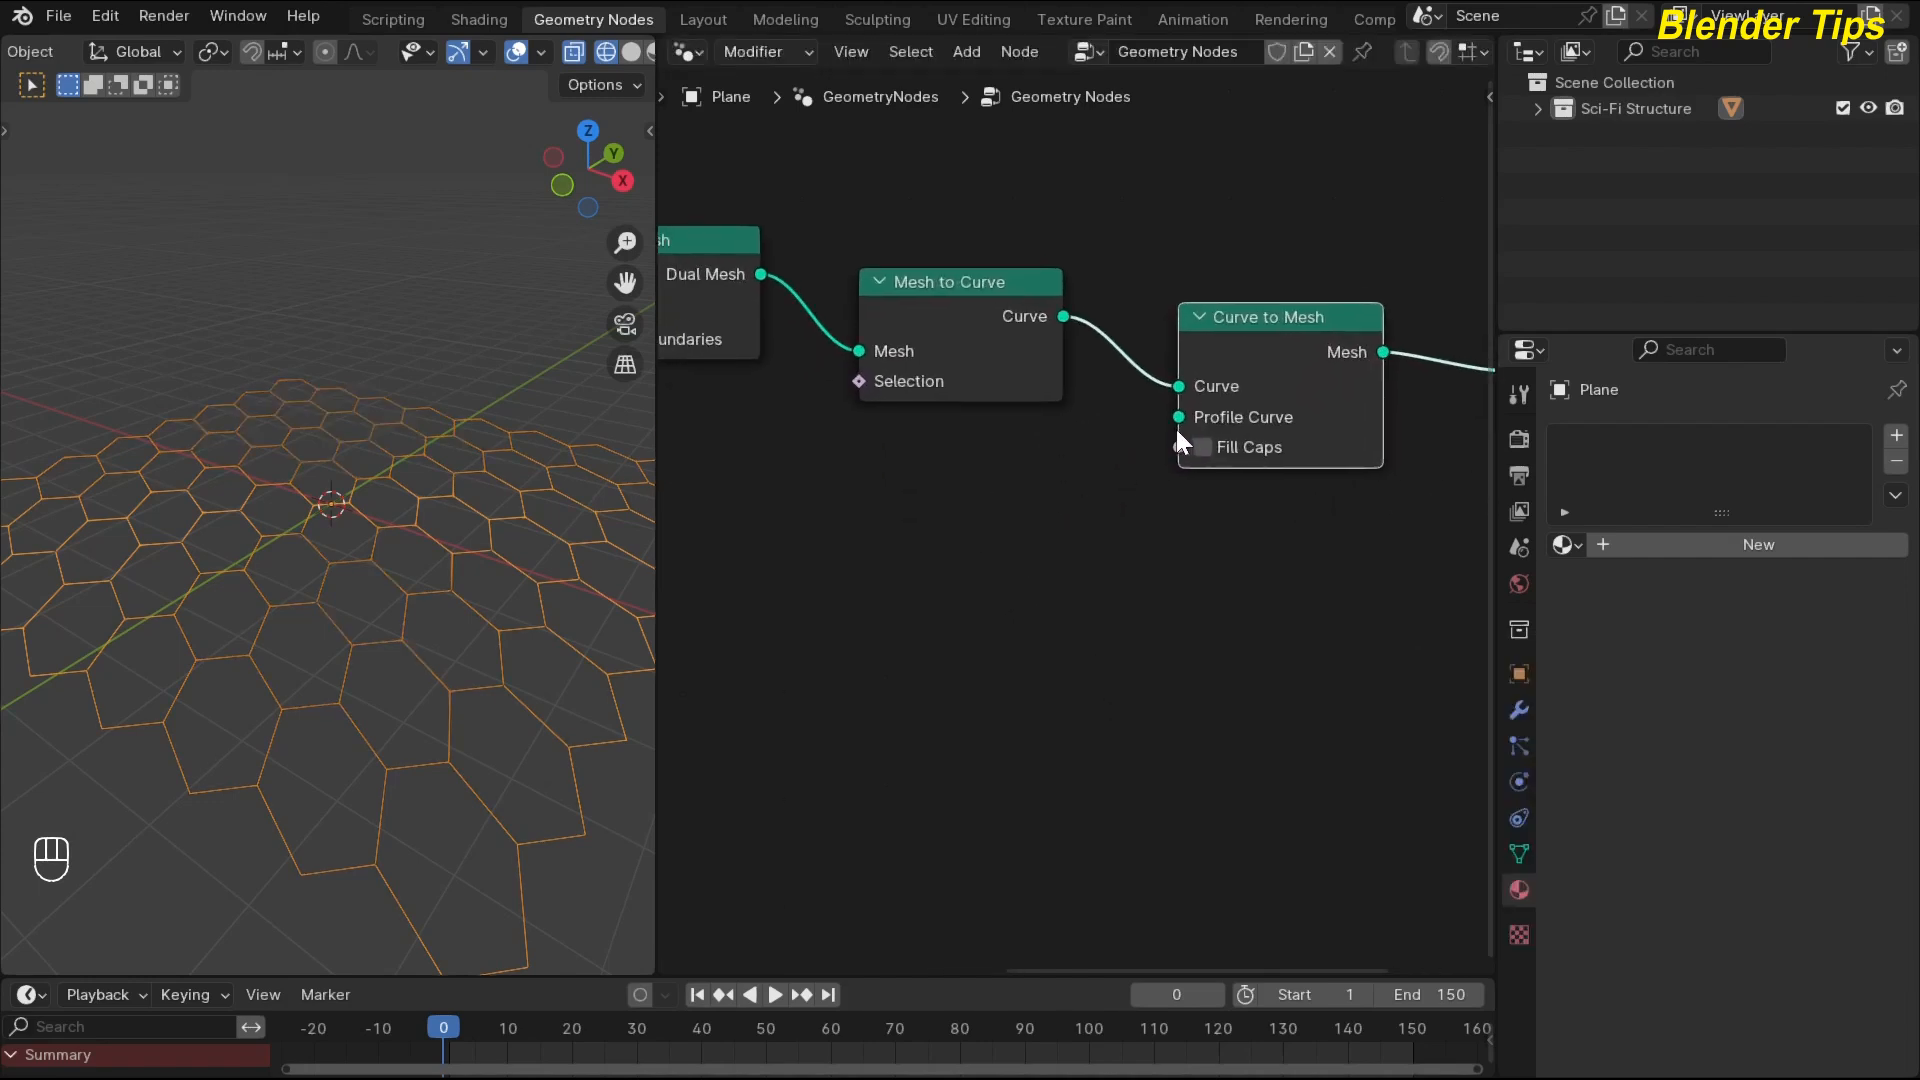
left_click_drag(1178, 416, 964, 484)
key("Down")
key("Down")
key("Down")
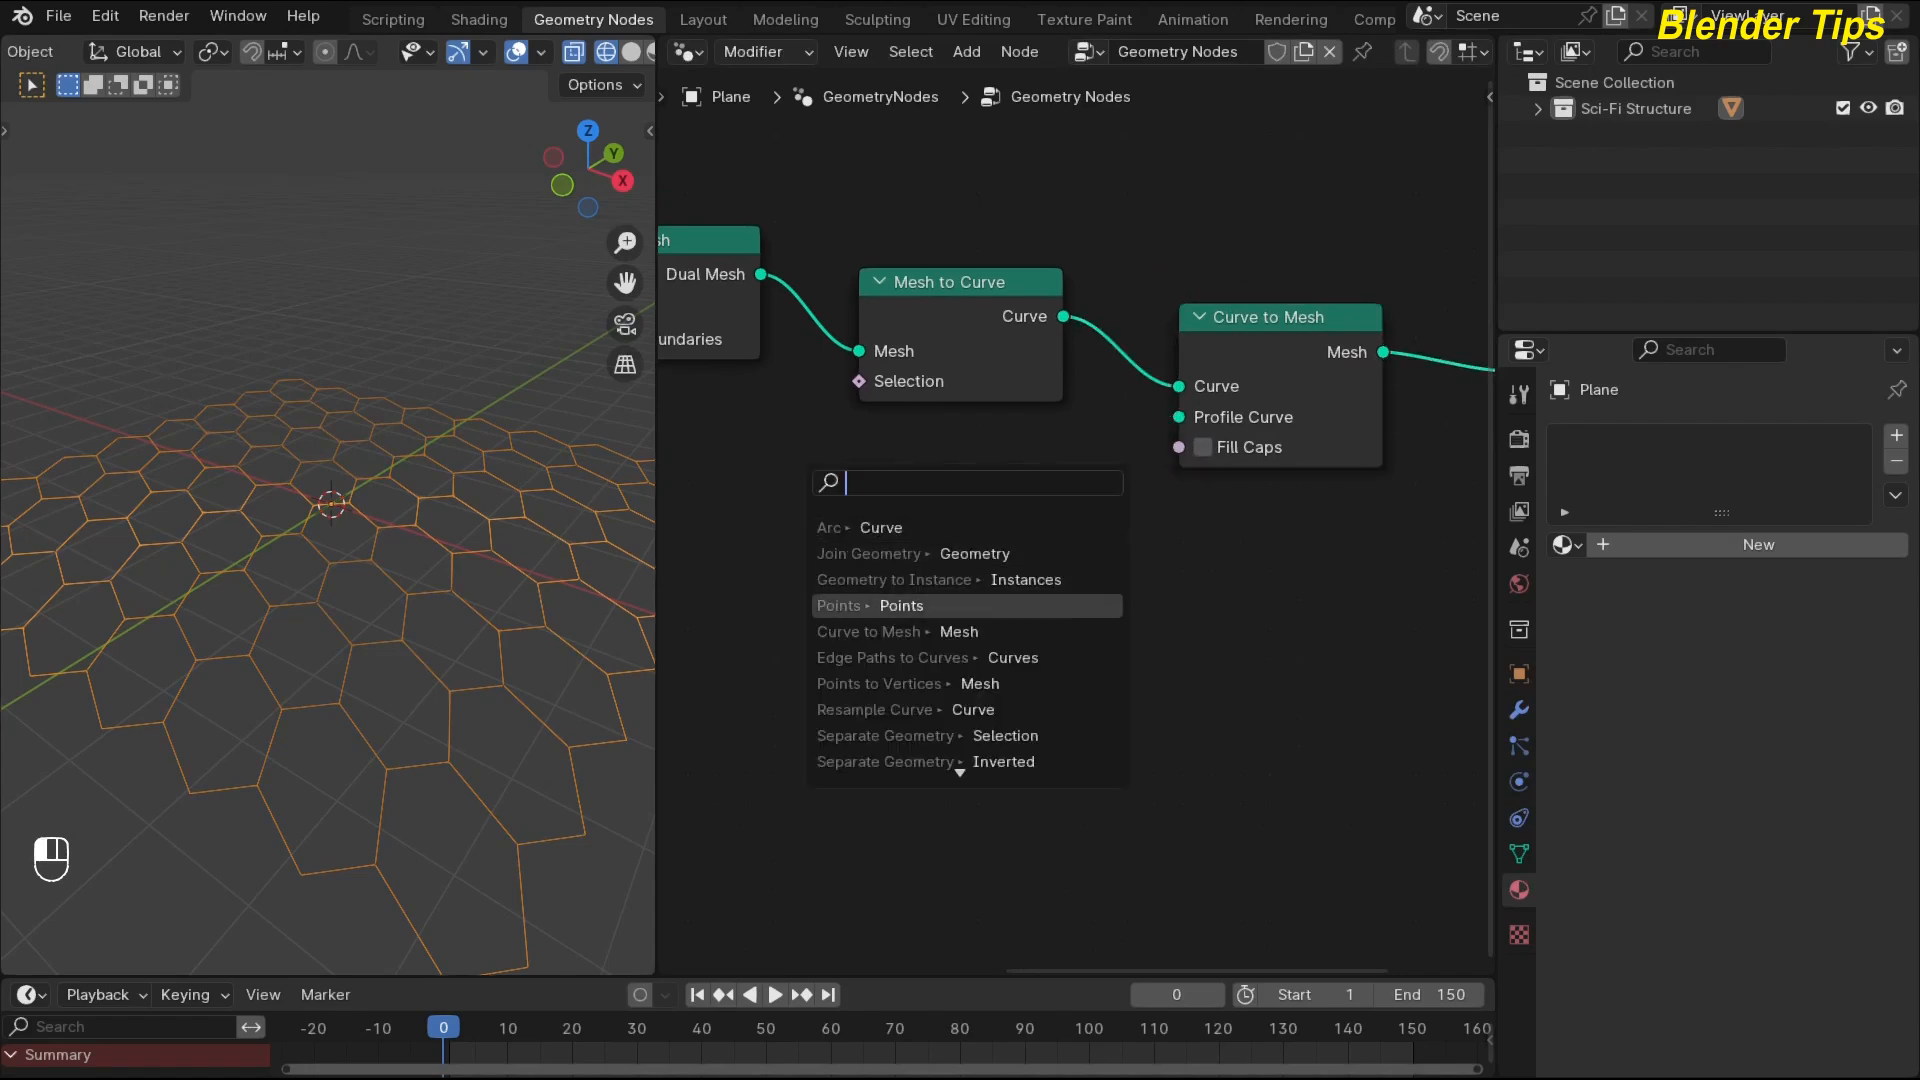
key("Escape")
Add a Curve Circle node below Mesh to Curve and connect its Curve output to Curve to Mesh's Profile Curve input.
scroll(922, 540, "down", 2)
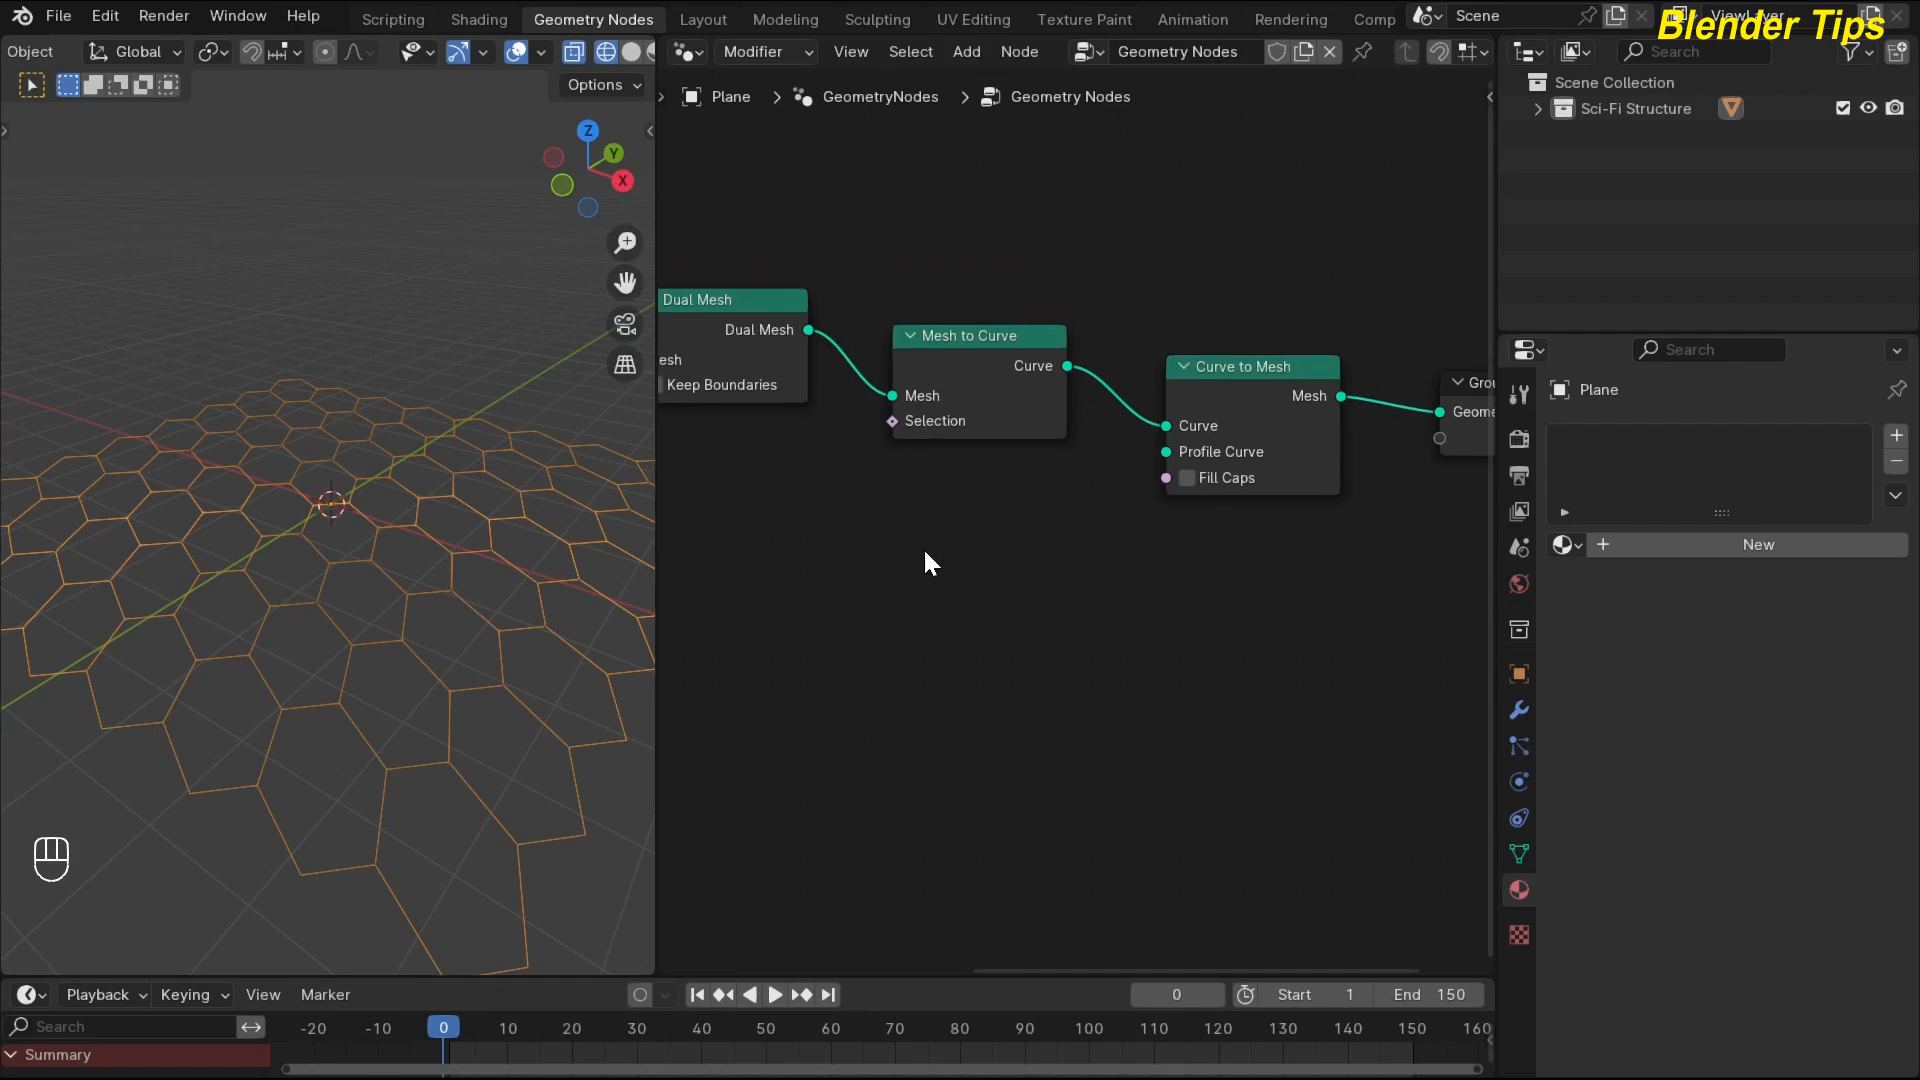
key("shift+a")
type("ci")
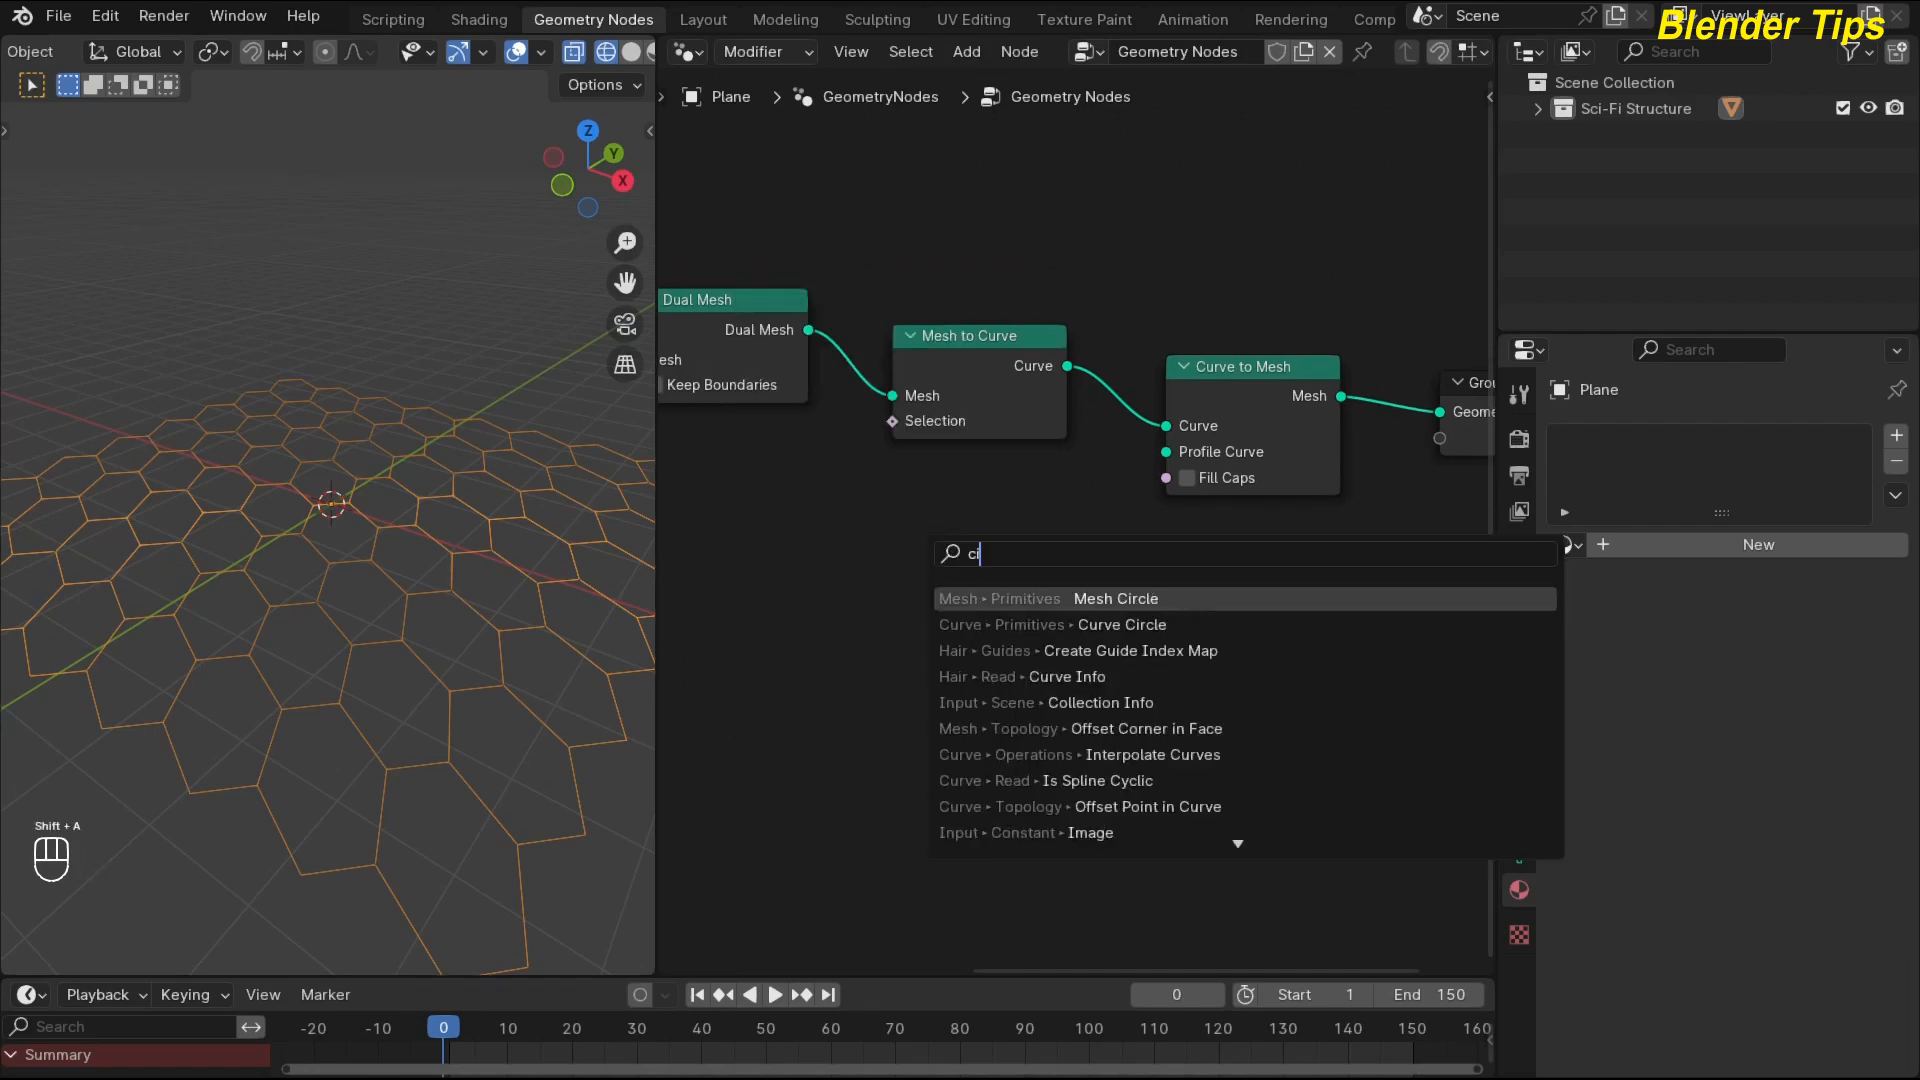
key("Return")
left_click_drag(1058, 519, 1150, 455)
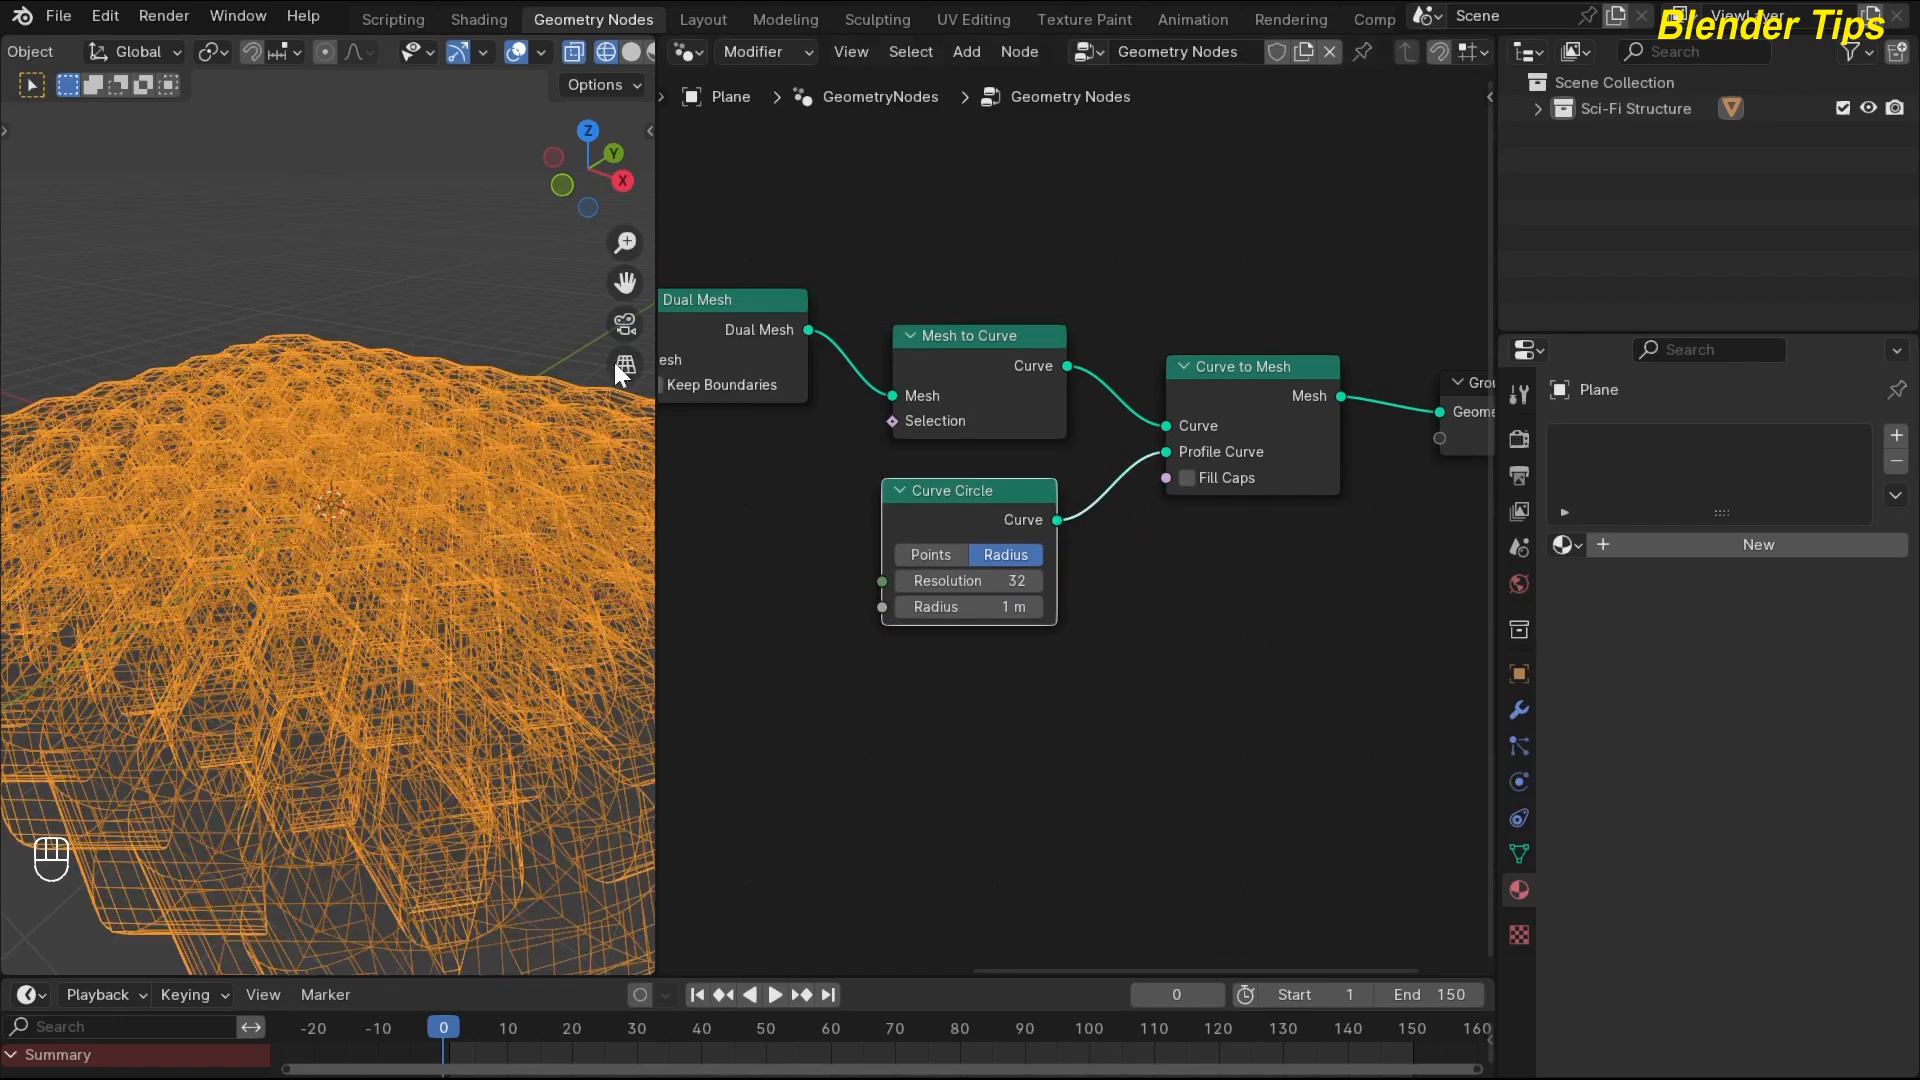
Switch the 3D viewport back to solid shading.
left_click(630, 56)
middle_click_drag(340, 282, 400, 365)
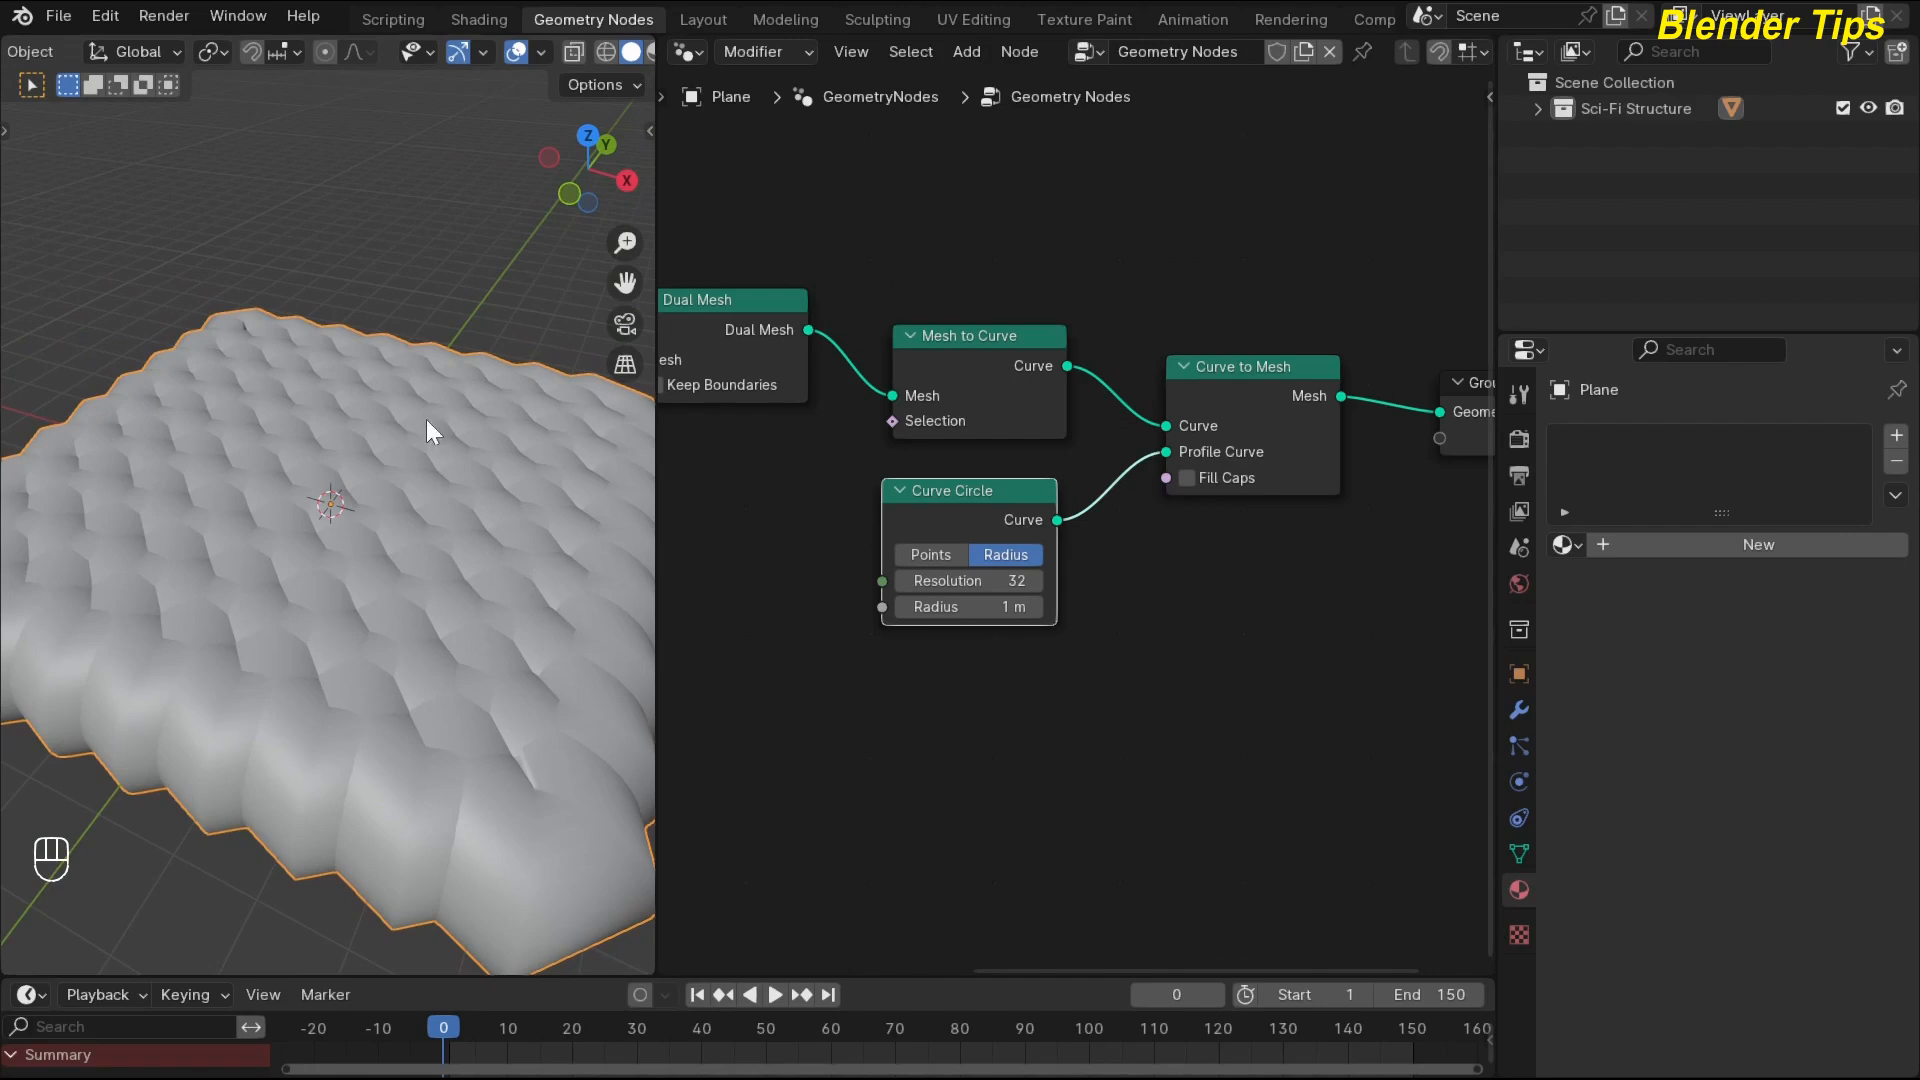
scroll(970, 631, "up", 3)
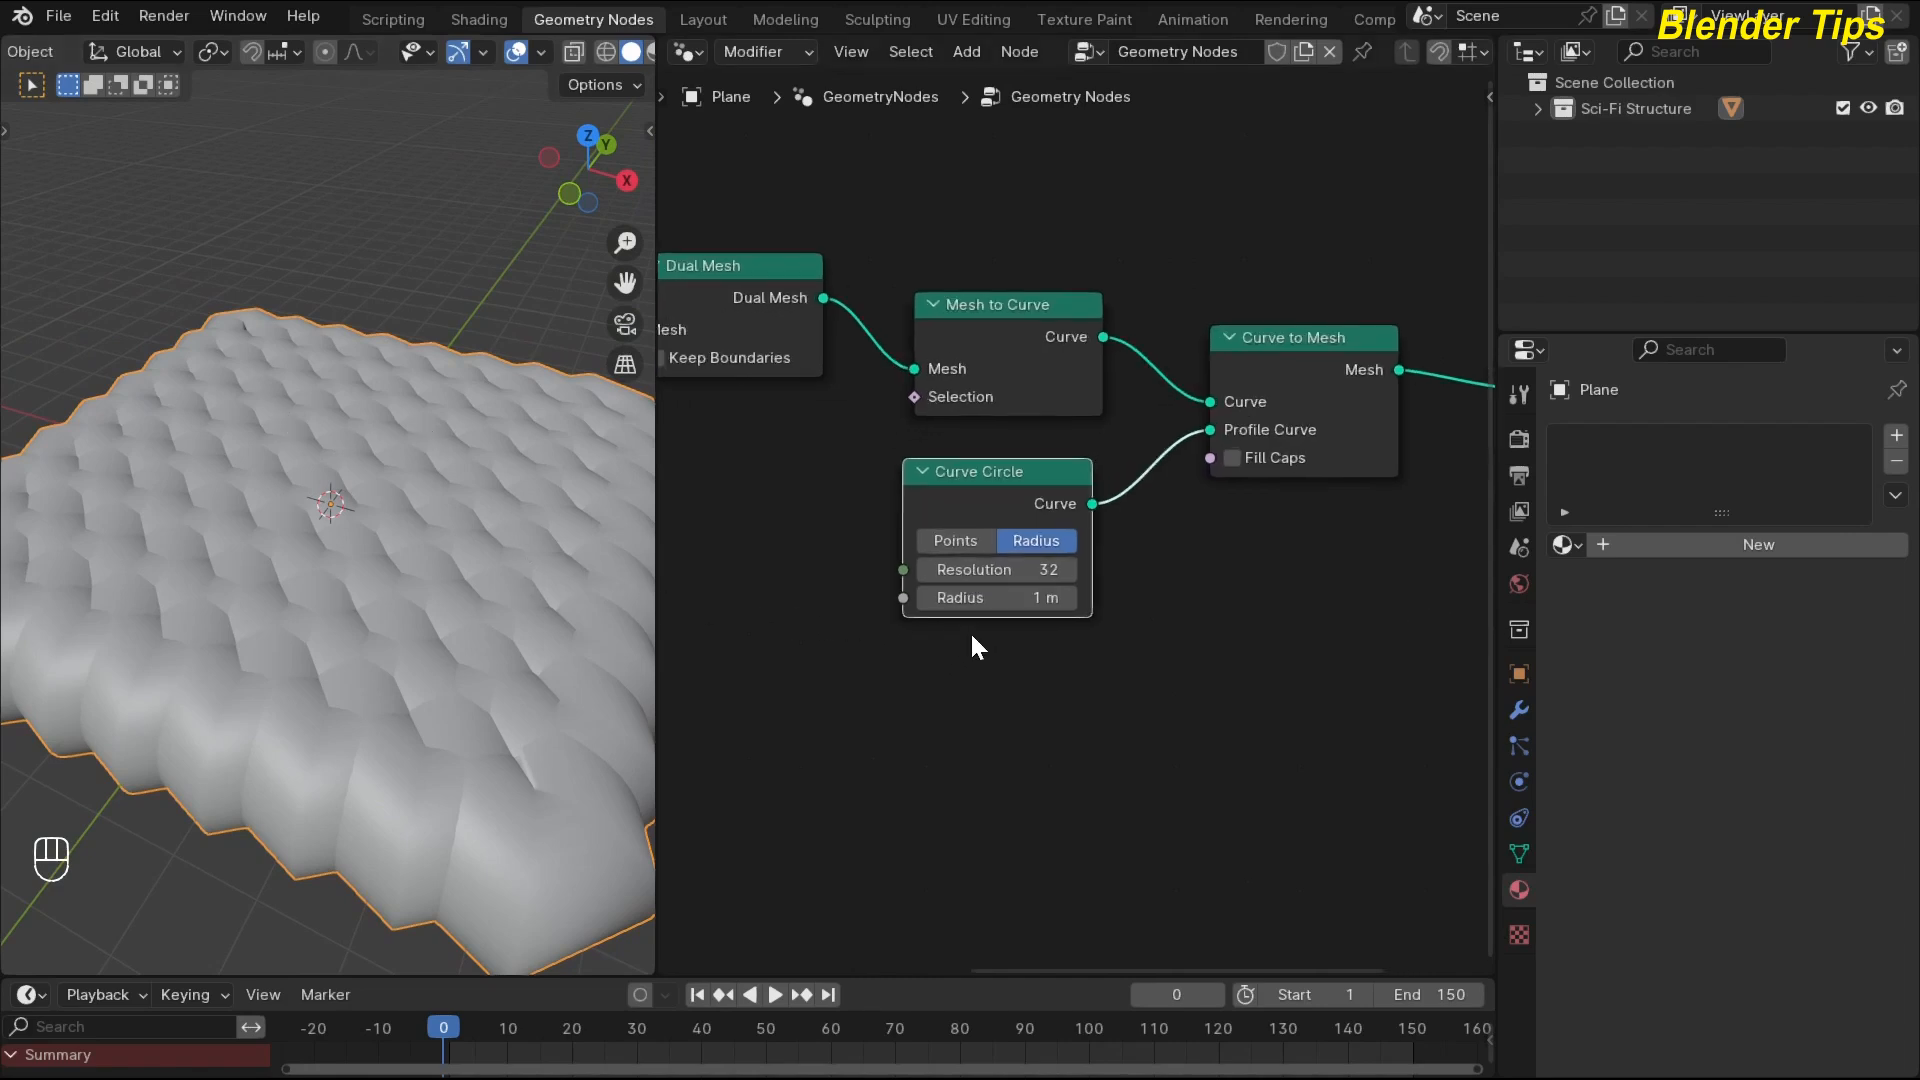
Set the Curve Circle node's Radius to 0.03 m.
left_click_drag(982, 616, 855, 616, "shift")
left_click(986, 611)
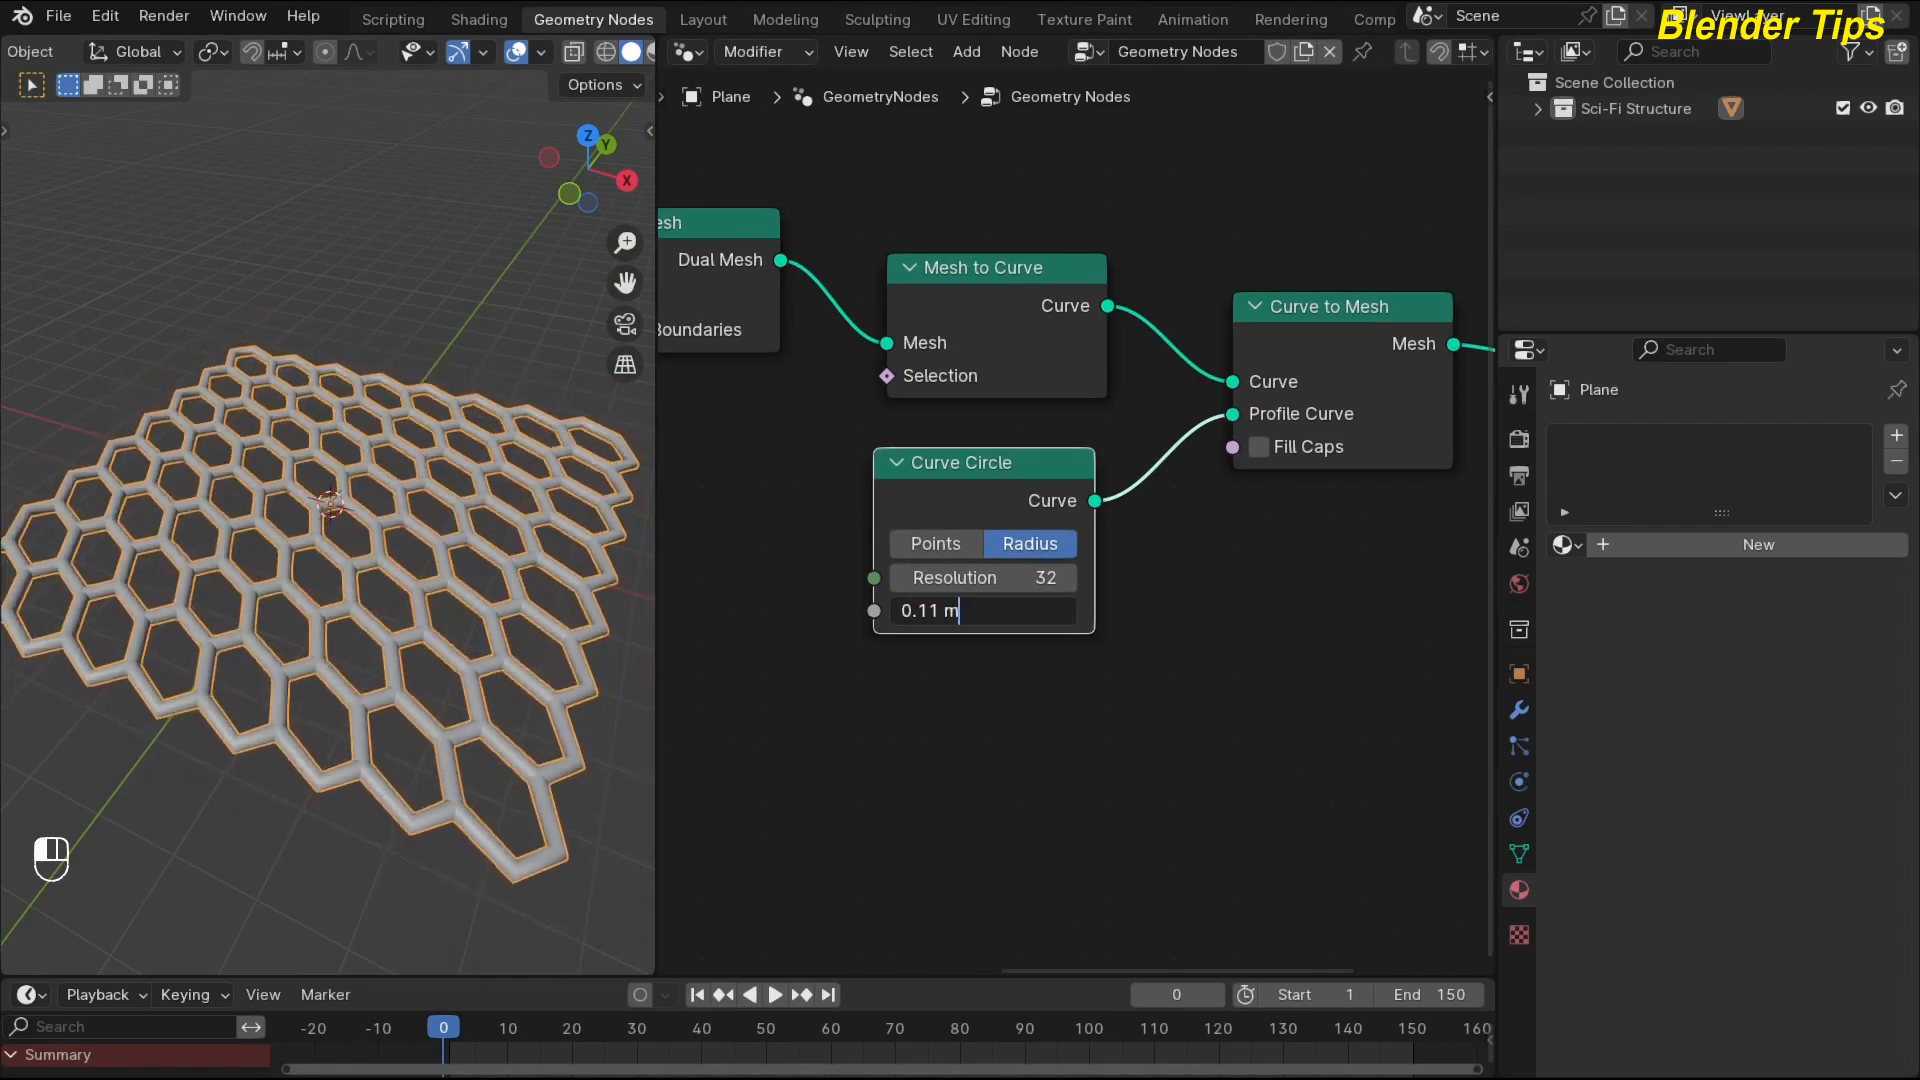
left_click_drag(986, 611, 880, 618)
left_click(858, 635)
left_click(981, 611)
type(".03")
key("Return")
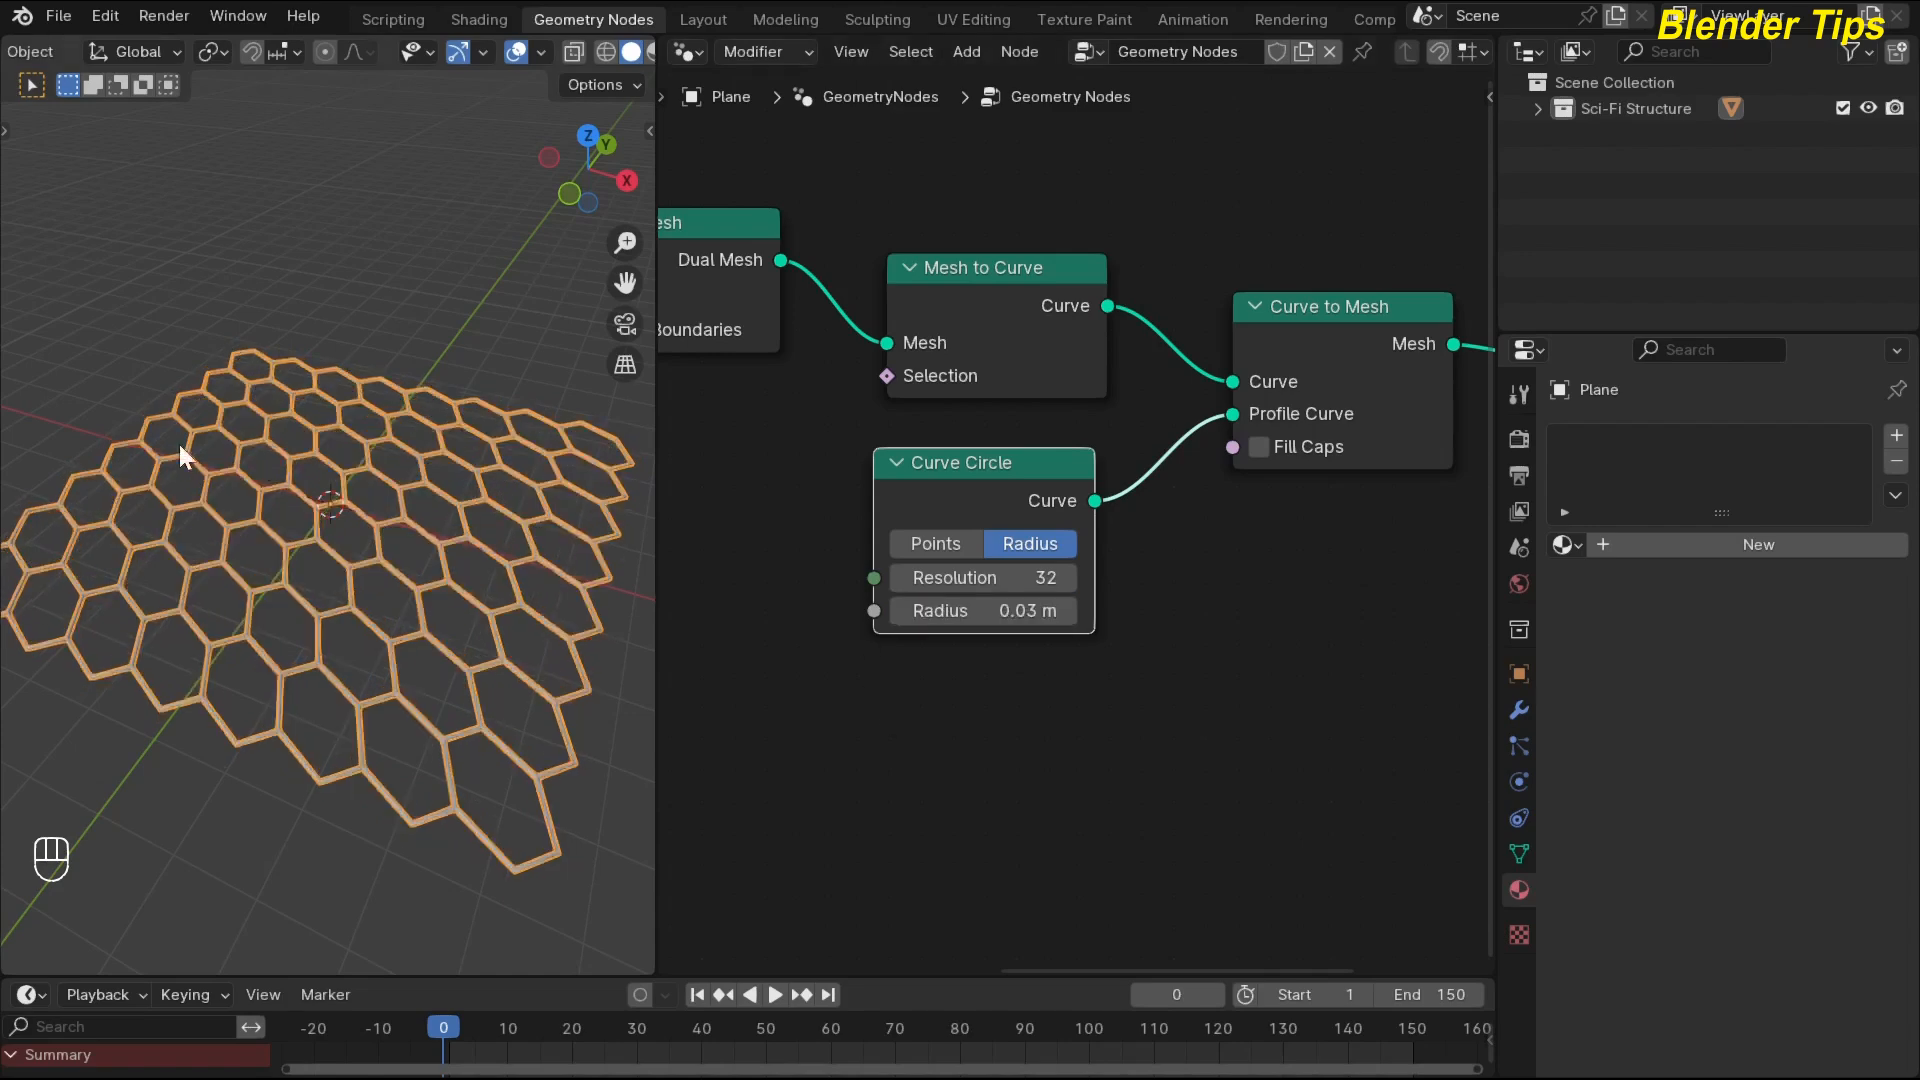
Move the Mesh to Curve, Curve Circle and Curve to Mesh nodes together above the main node chain.
scroll(282, 352, "up", 4)
scroll(270, 374, "down", 3)
mouse_move(270, 374)
middle_mouse_down()
mouse_move(210, 324)
mouse_move(312, 362)
mouse_move(276, 374)
mouse_move(292, 370)
middle_mouse_up()
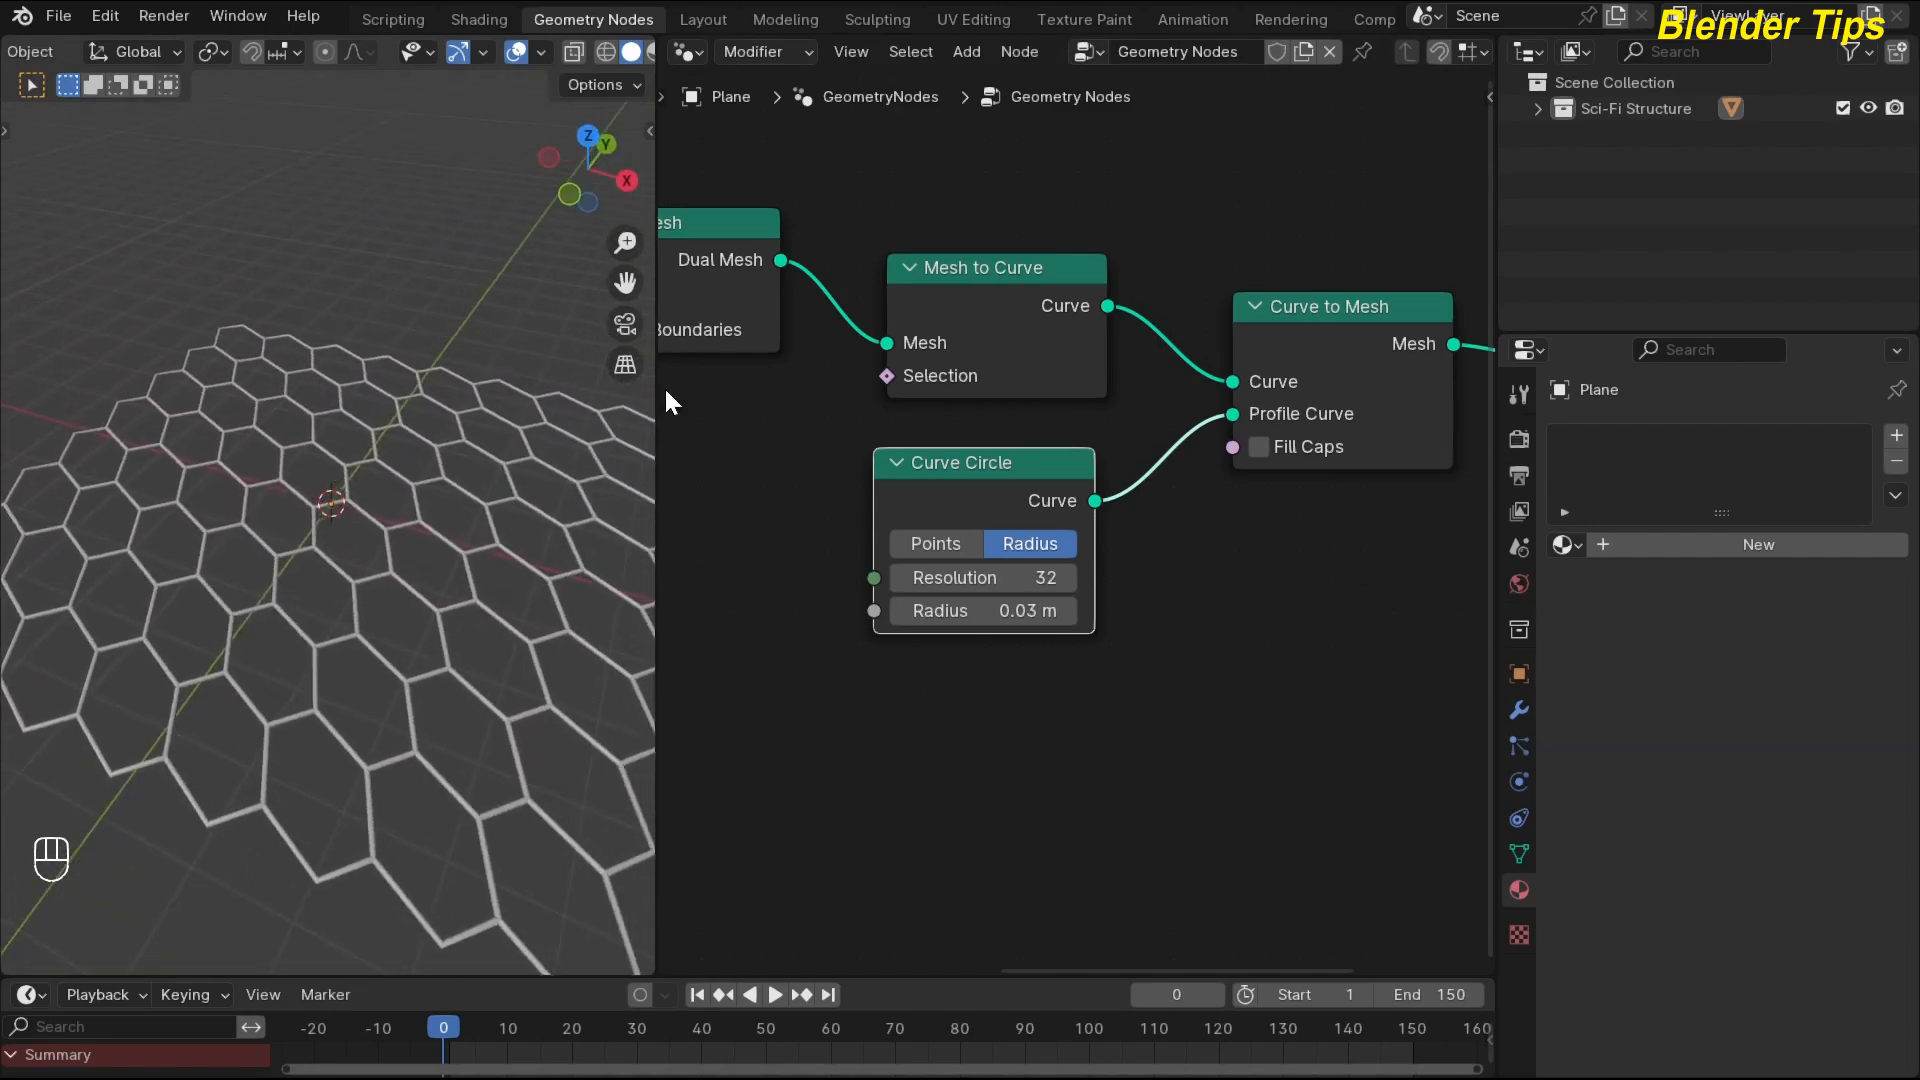
scroll(1228, 566, "down", 4)
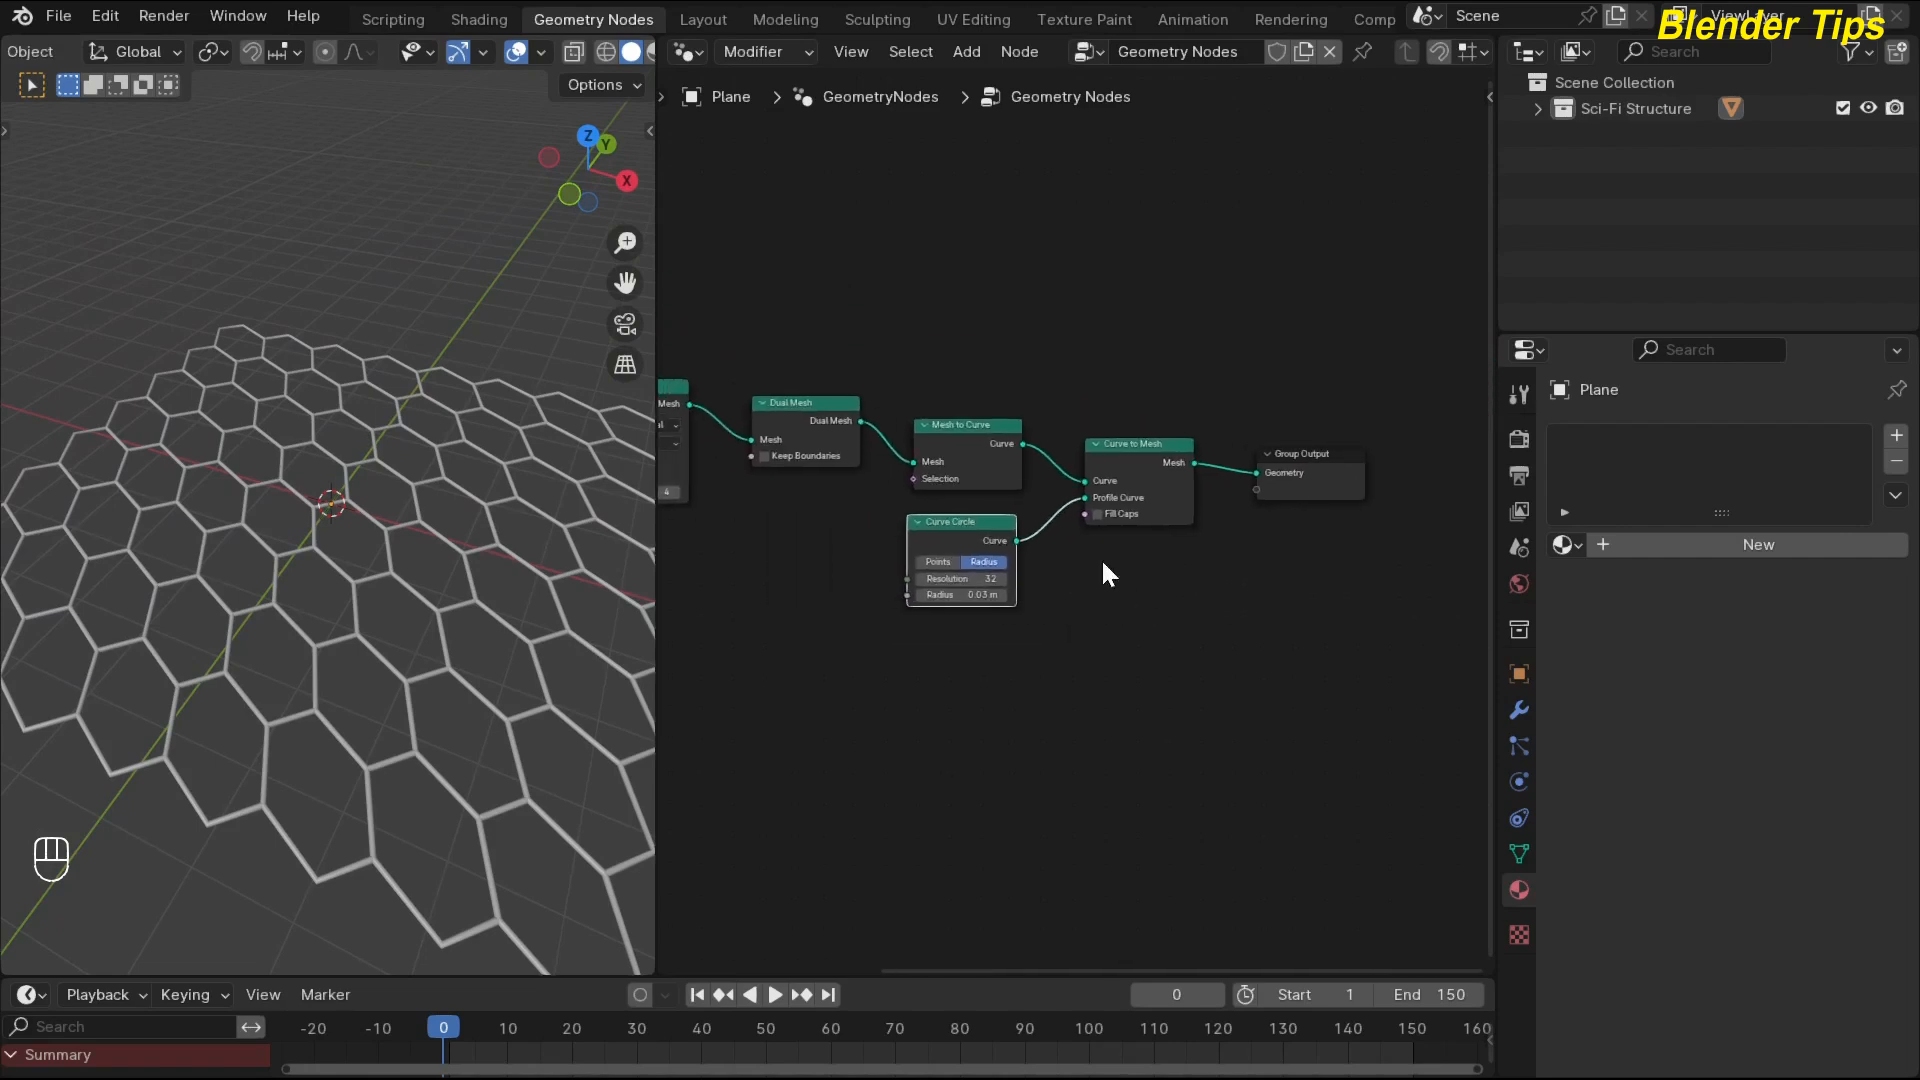
scroll(1042, 507, "down", 1)
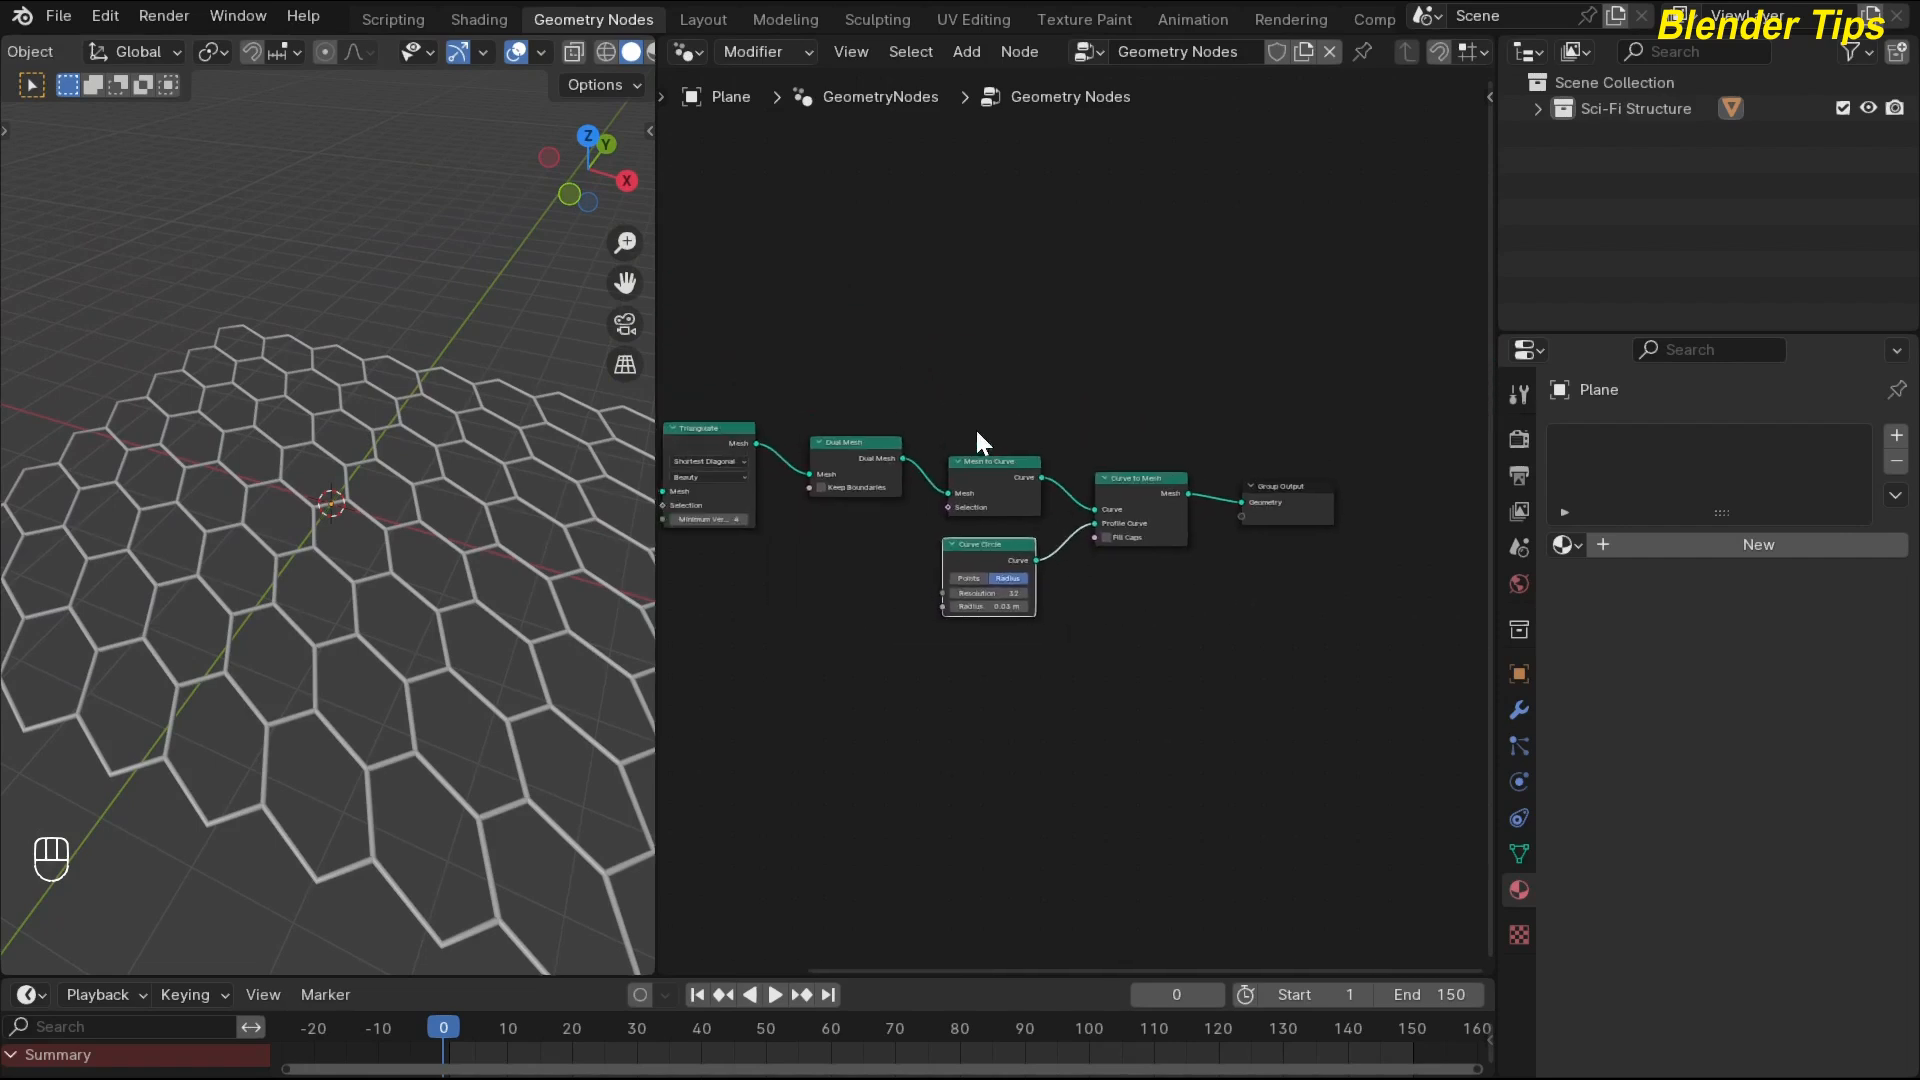
left_click_drag(958, 385, 1136, 610)
key("g")
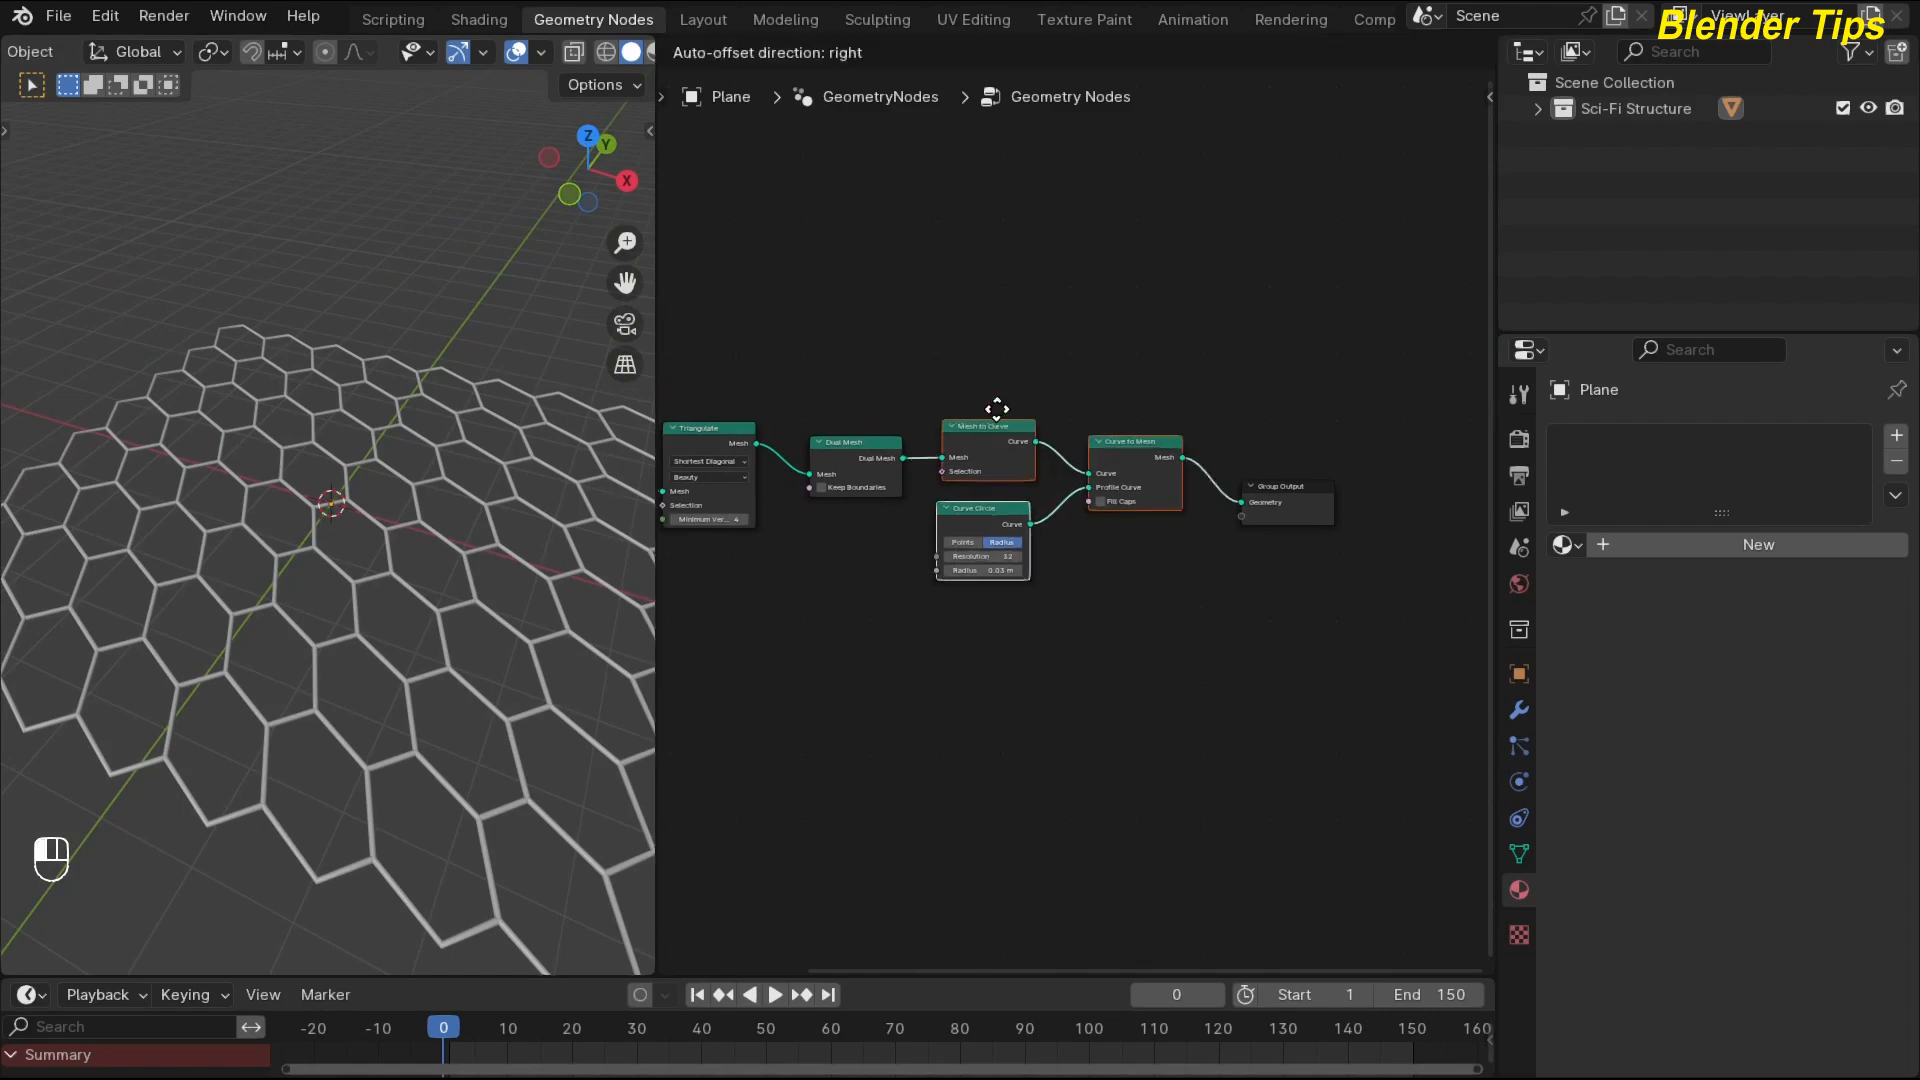
left_click_drag(1013, 262, 1018, 262)
Add an Instance on Points node below Curve Circle and connect the Dual Mesh output to its Points input.
scroll(1083, 523, "up", 4)
middle_click_drag(1118, 555, 1088, 658)
left_click(926, 674)
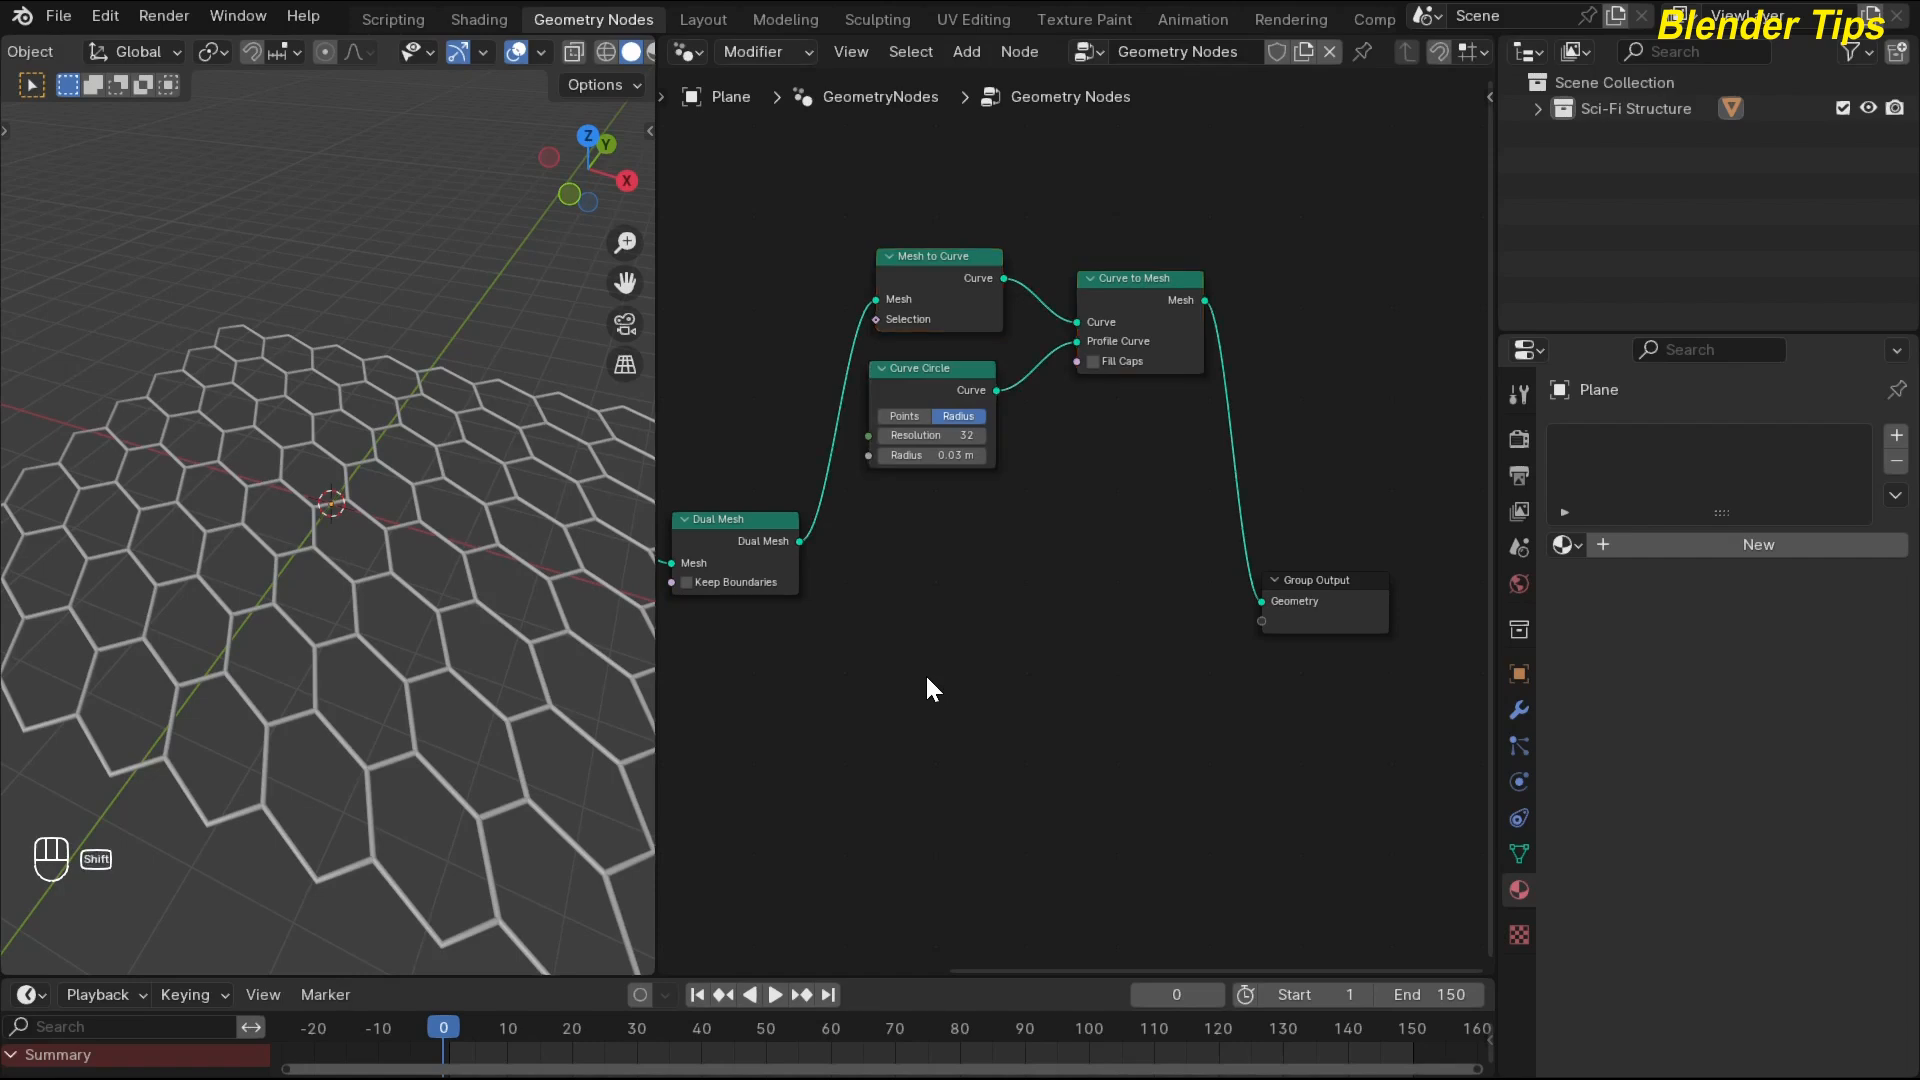
key("shift+a")
mouse_move(926, 676)
type("inst")
key("Return")
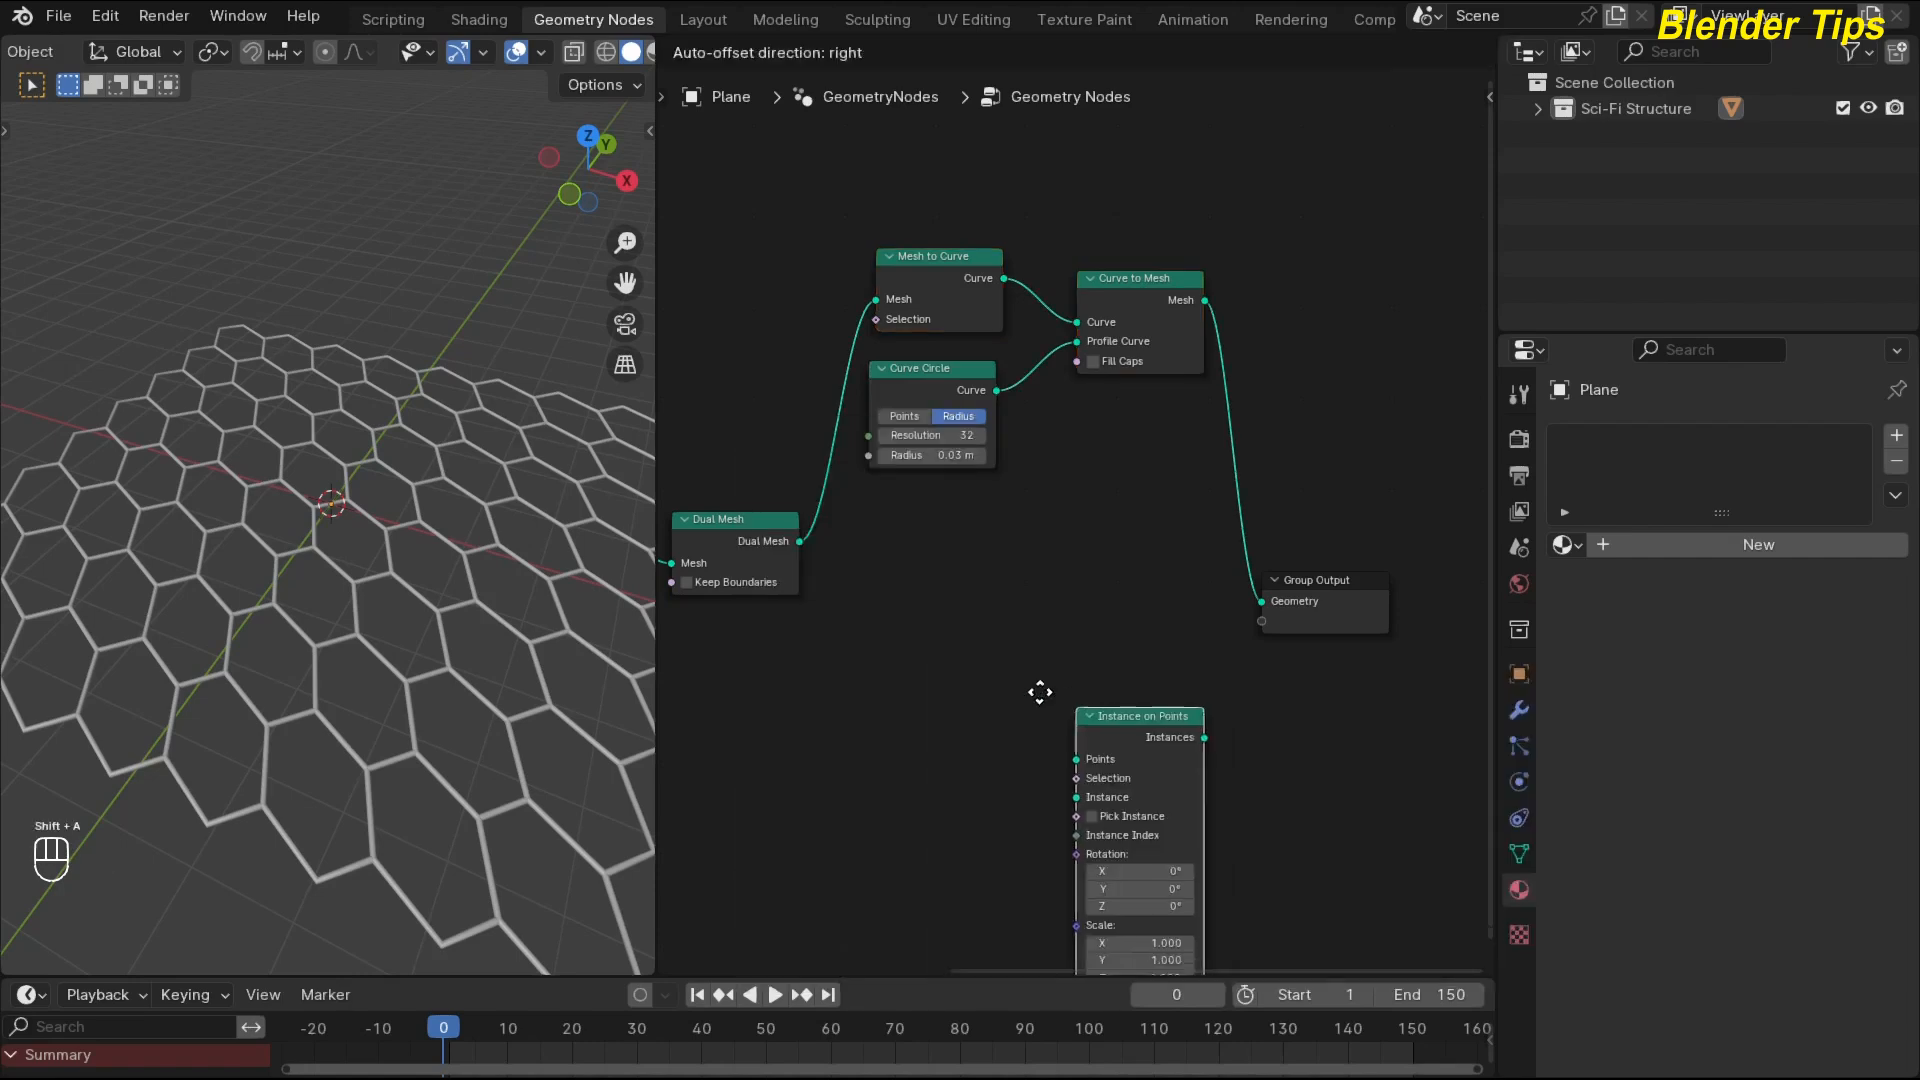
left_click(869, 566)
left_click(800, 538)
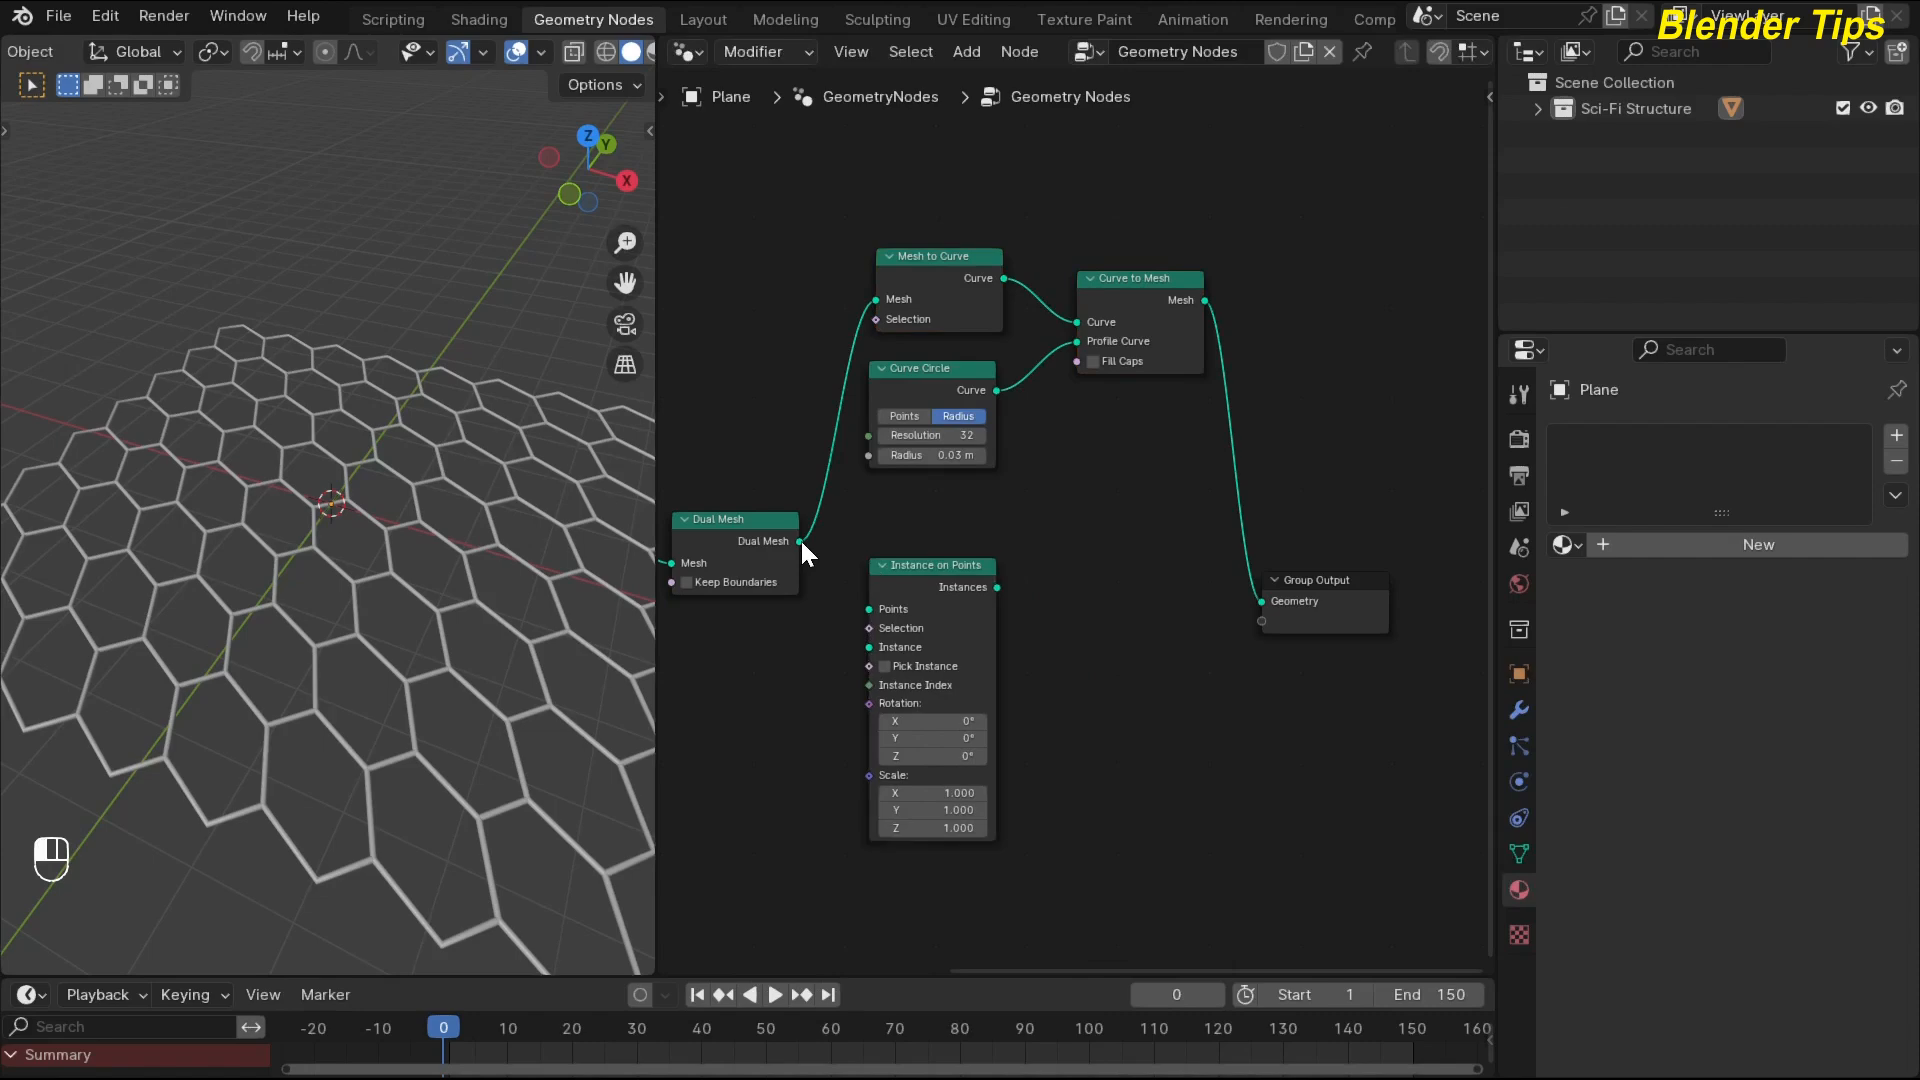
left_click_drag(850, 598, 853, 598)
Insert a Join Geometry node between Curve to Mesh and Group Output, and connect the Instance on Points output into it.
key("shift+a")
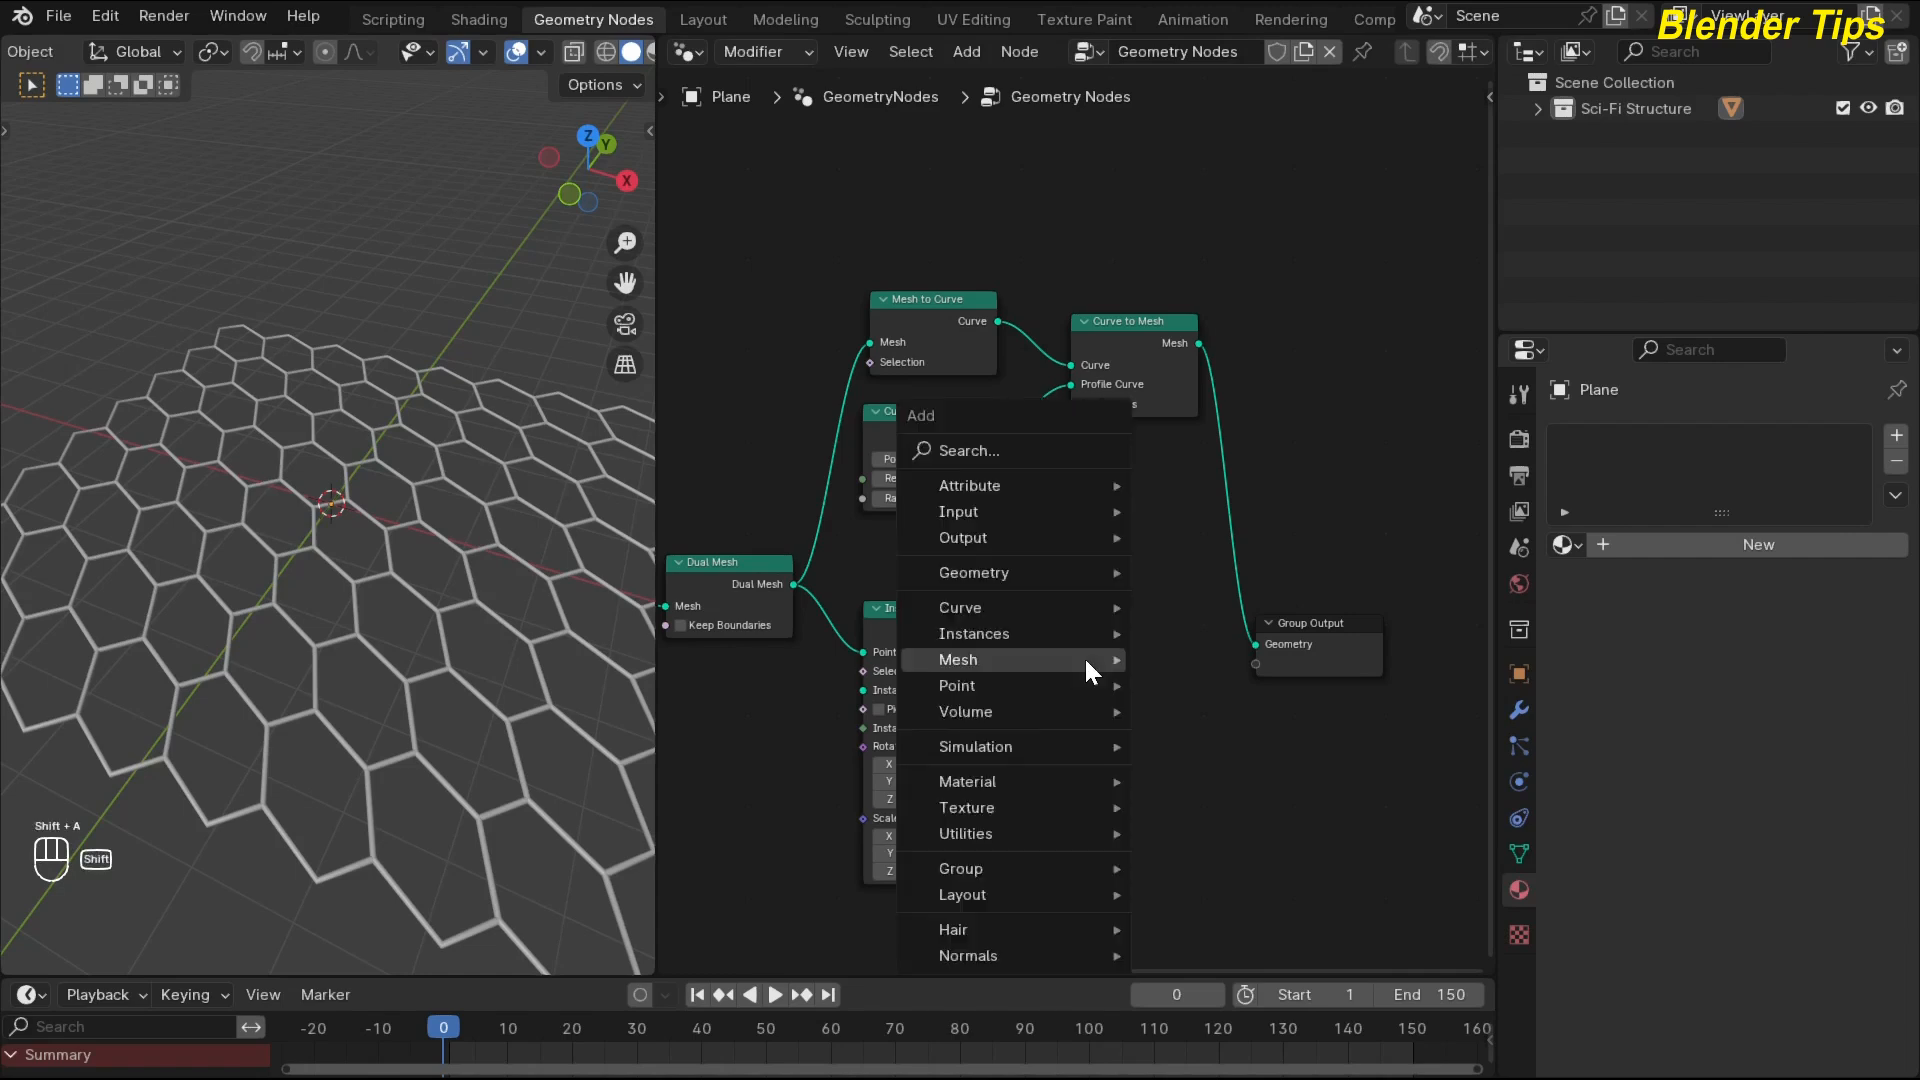
type("joi")
key("Down")
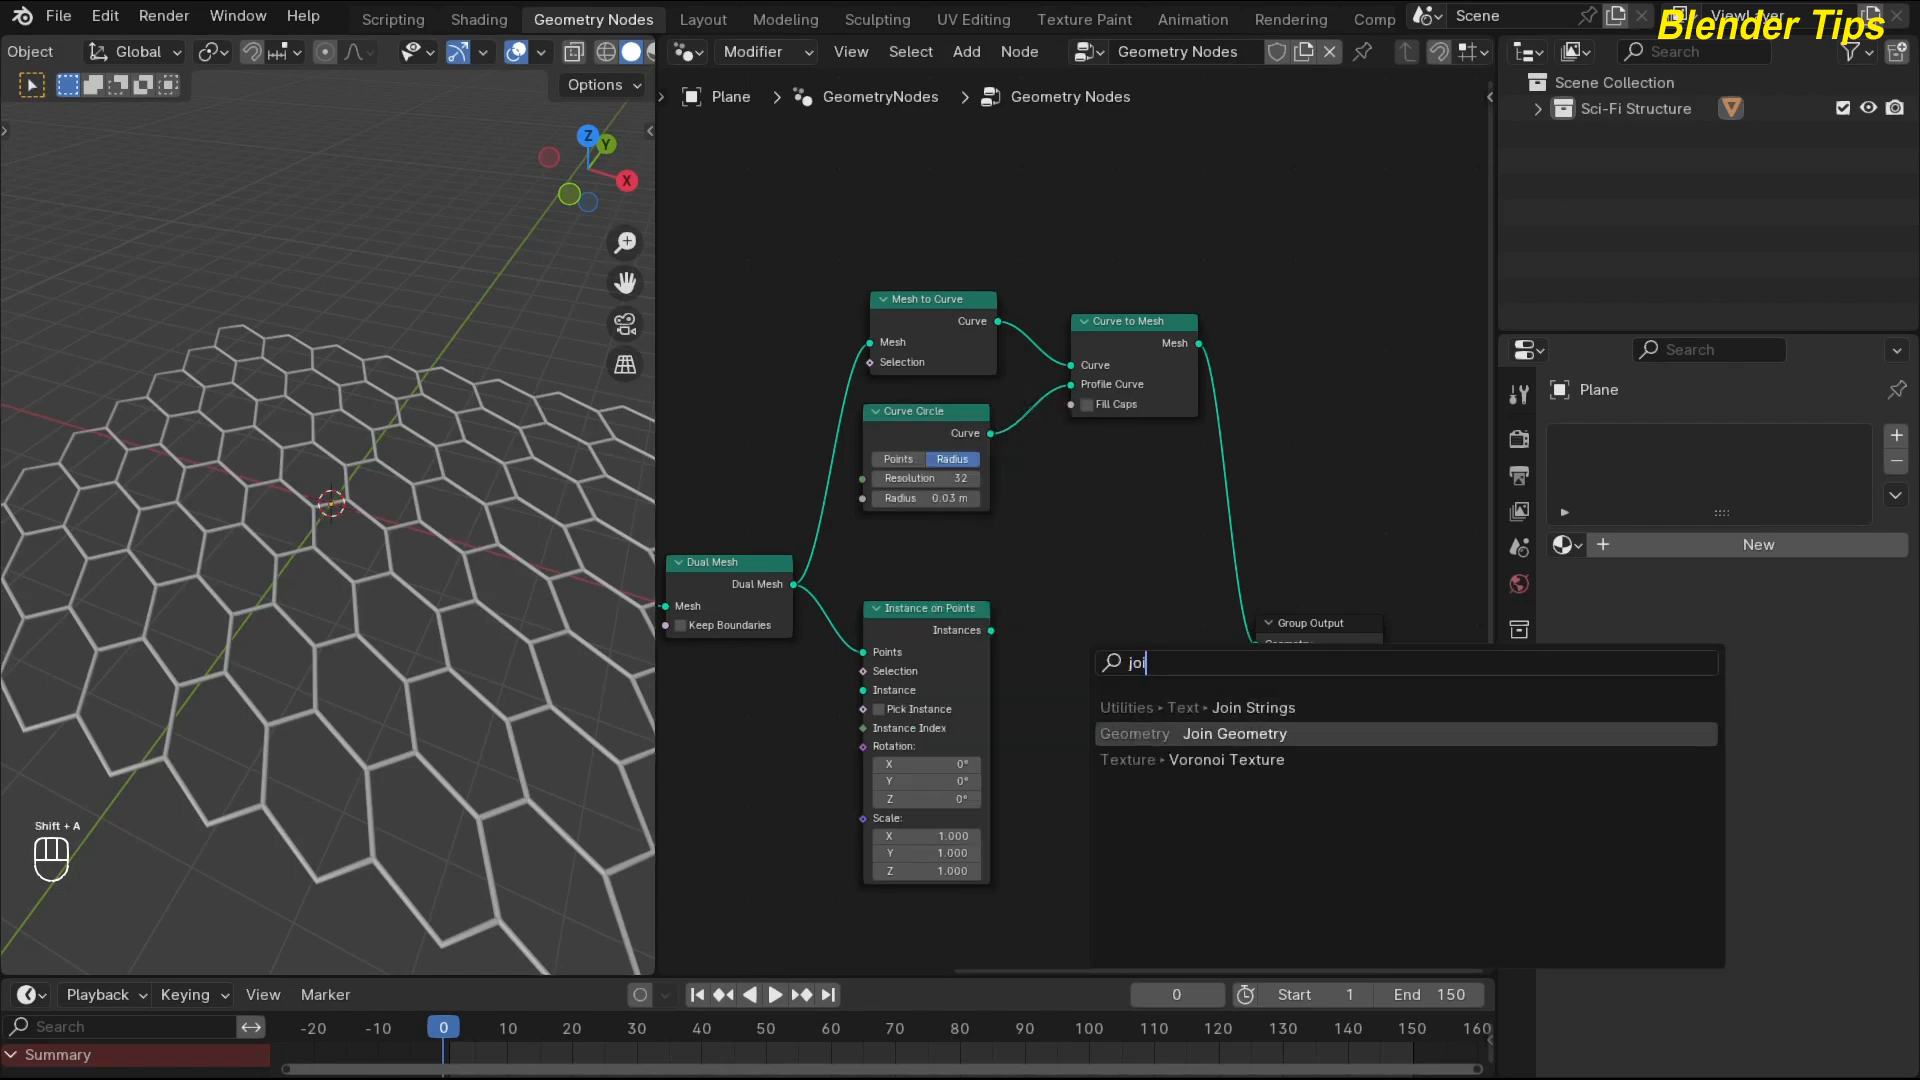
key("Return")
left_click(1280, 540)
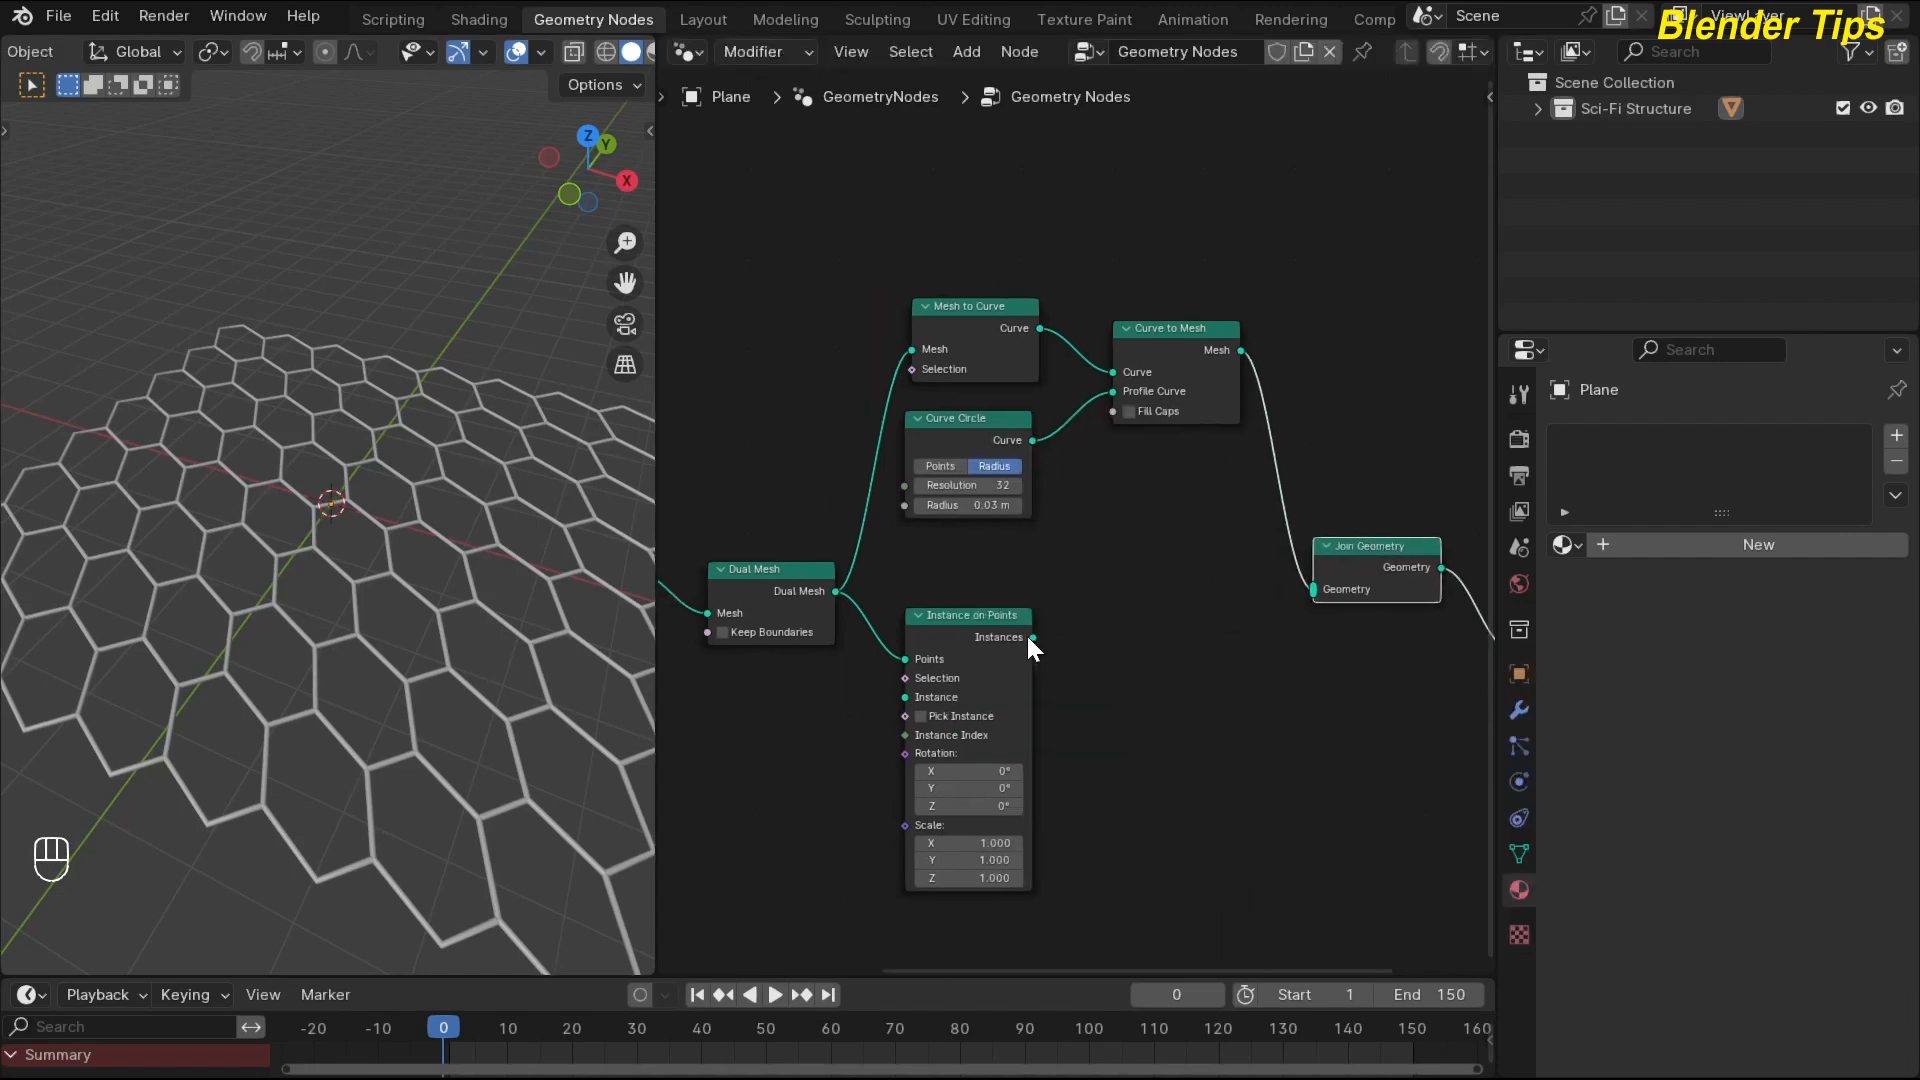
left_click_drag(1032, 637, 1308, 598)
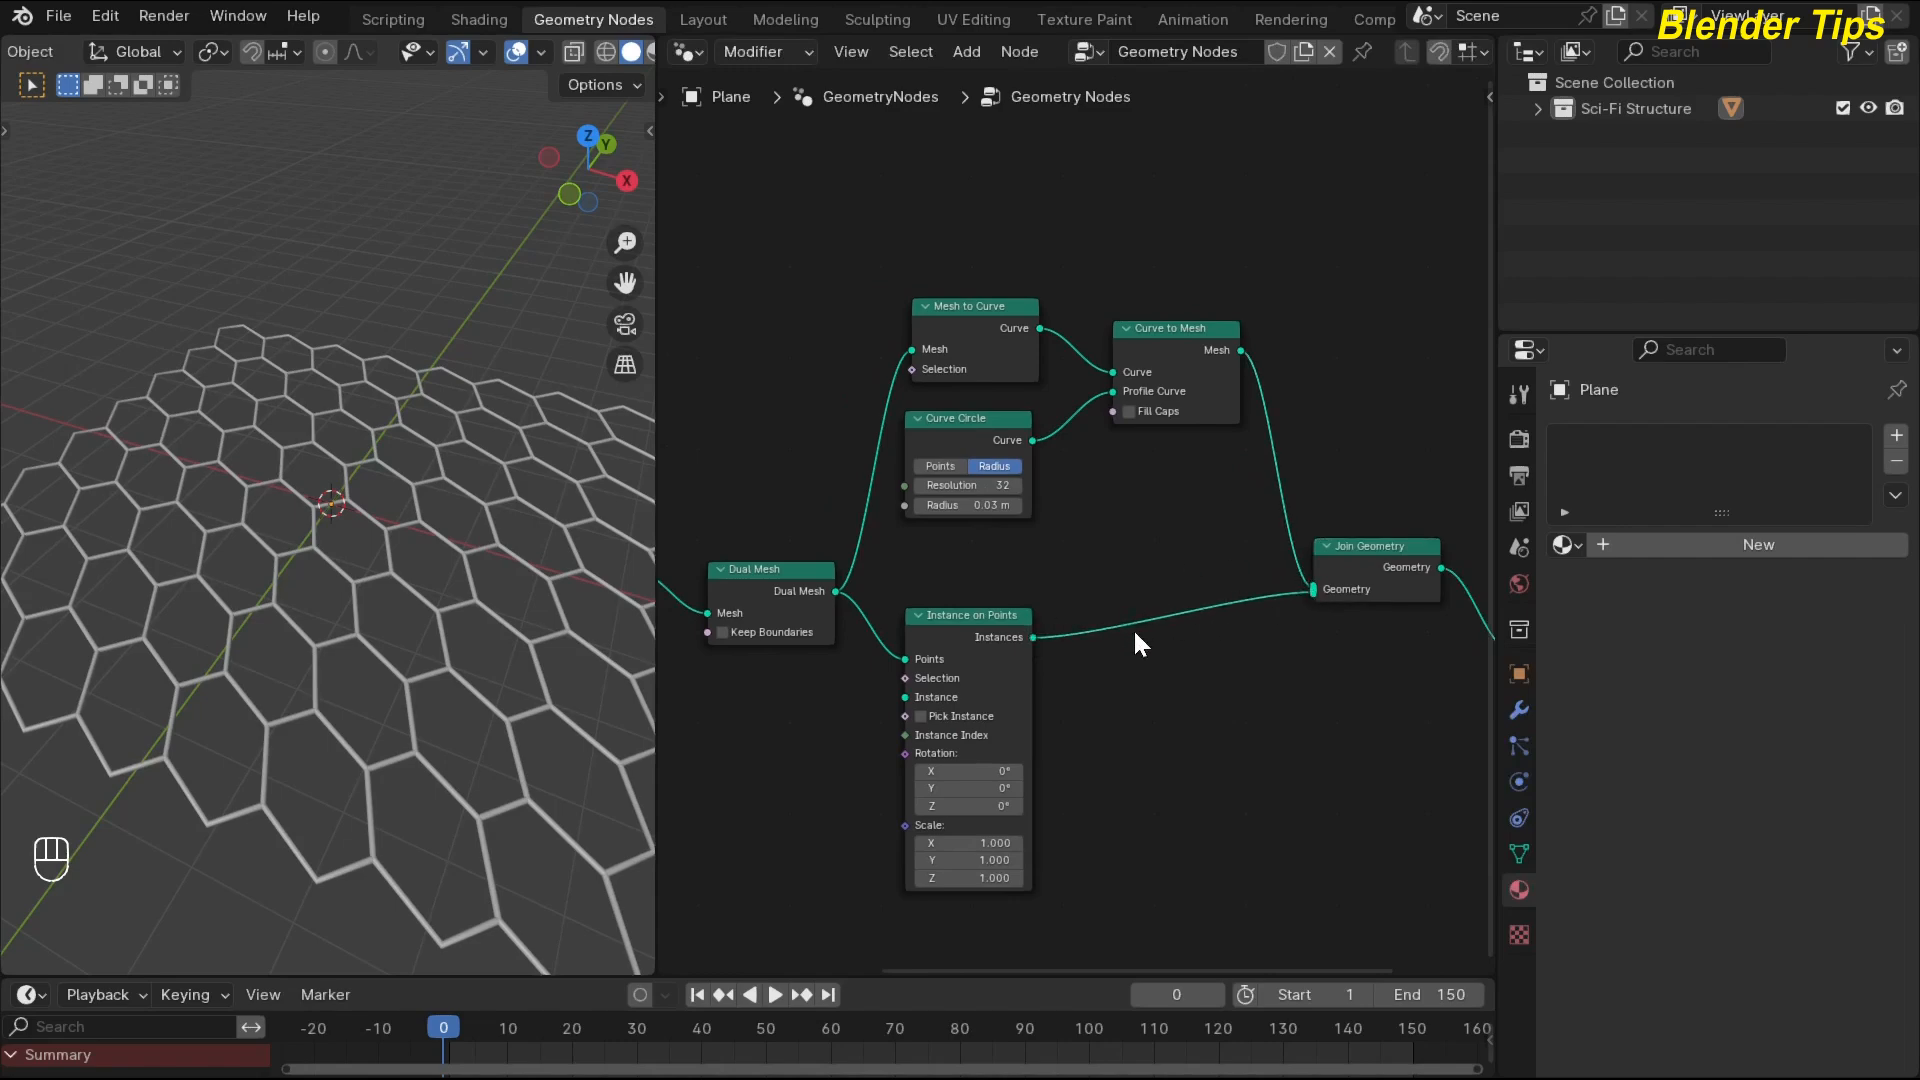
Move the Instance on Points node farther from Dual Mesh to make room for a node before it.
scroll(1150, 650, "down", 1)
middle_click_drag(1172, 676, 1310, 598)
middle_click_drag(875, 672, 840, 589)
scroll(903, 566, "up", 3)
left_click_drag(1096, 463, 1158, 478)
middle_click_drag(960, 665, 944, 621)
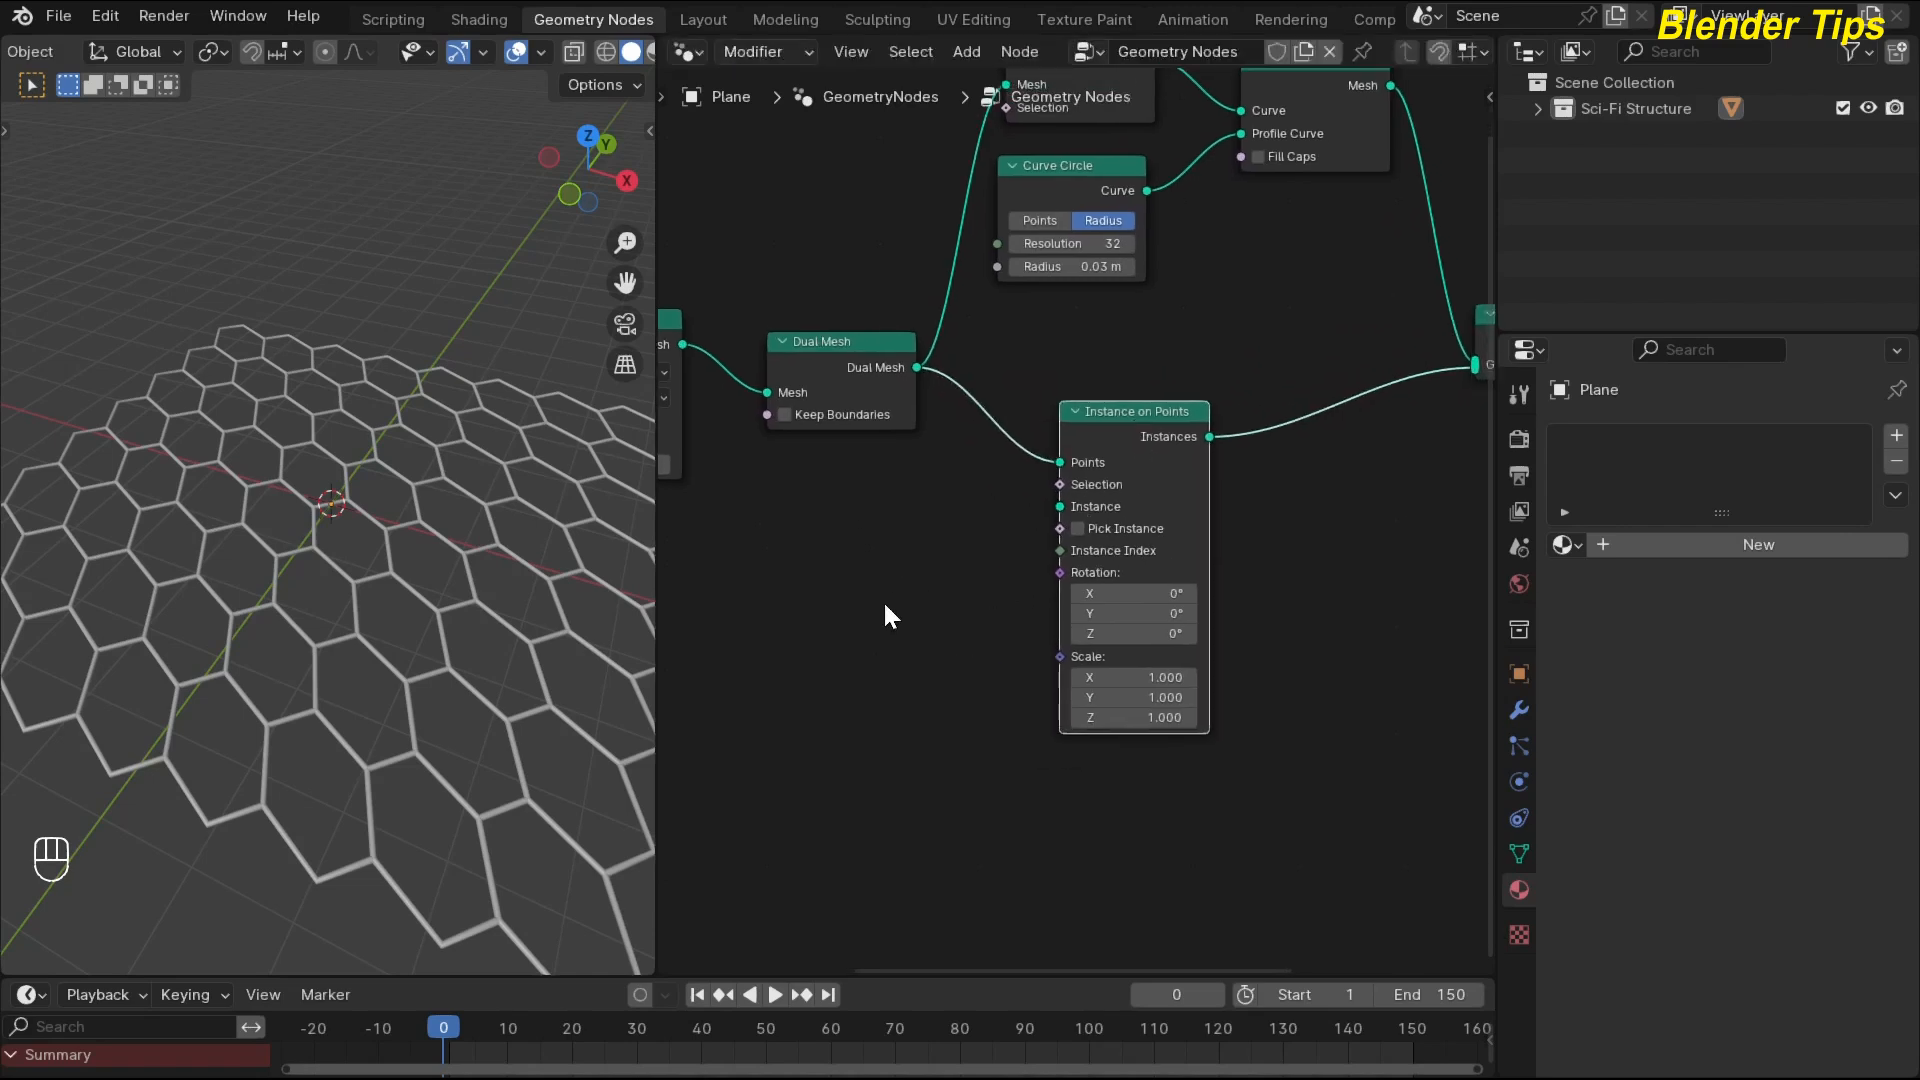
Add a UV Sphere node below Dual Mesh and connect its Mesh output to the Instance input of Instance on Points.
key("shift+a")
type("u")
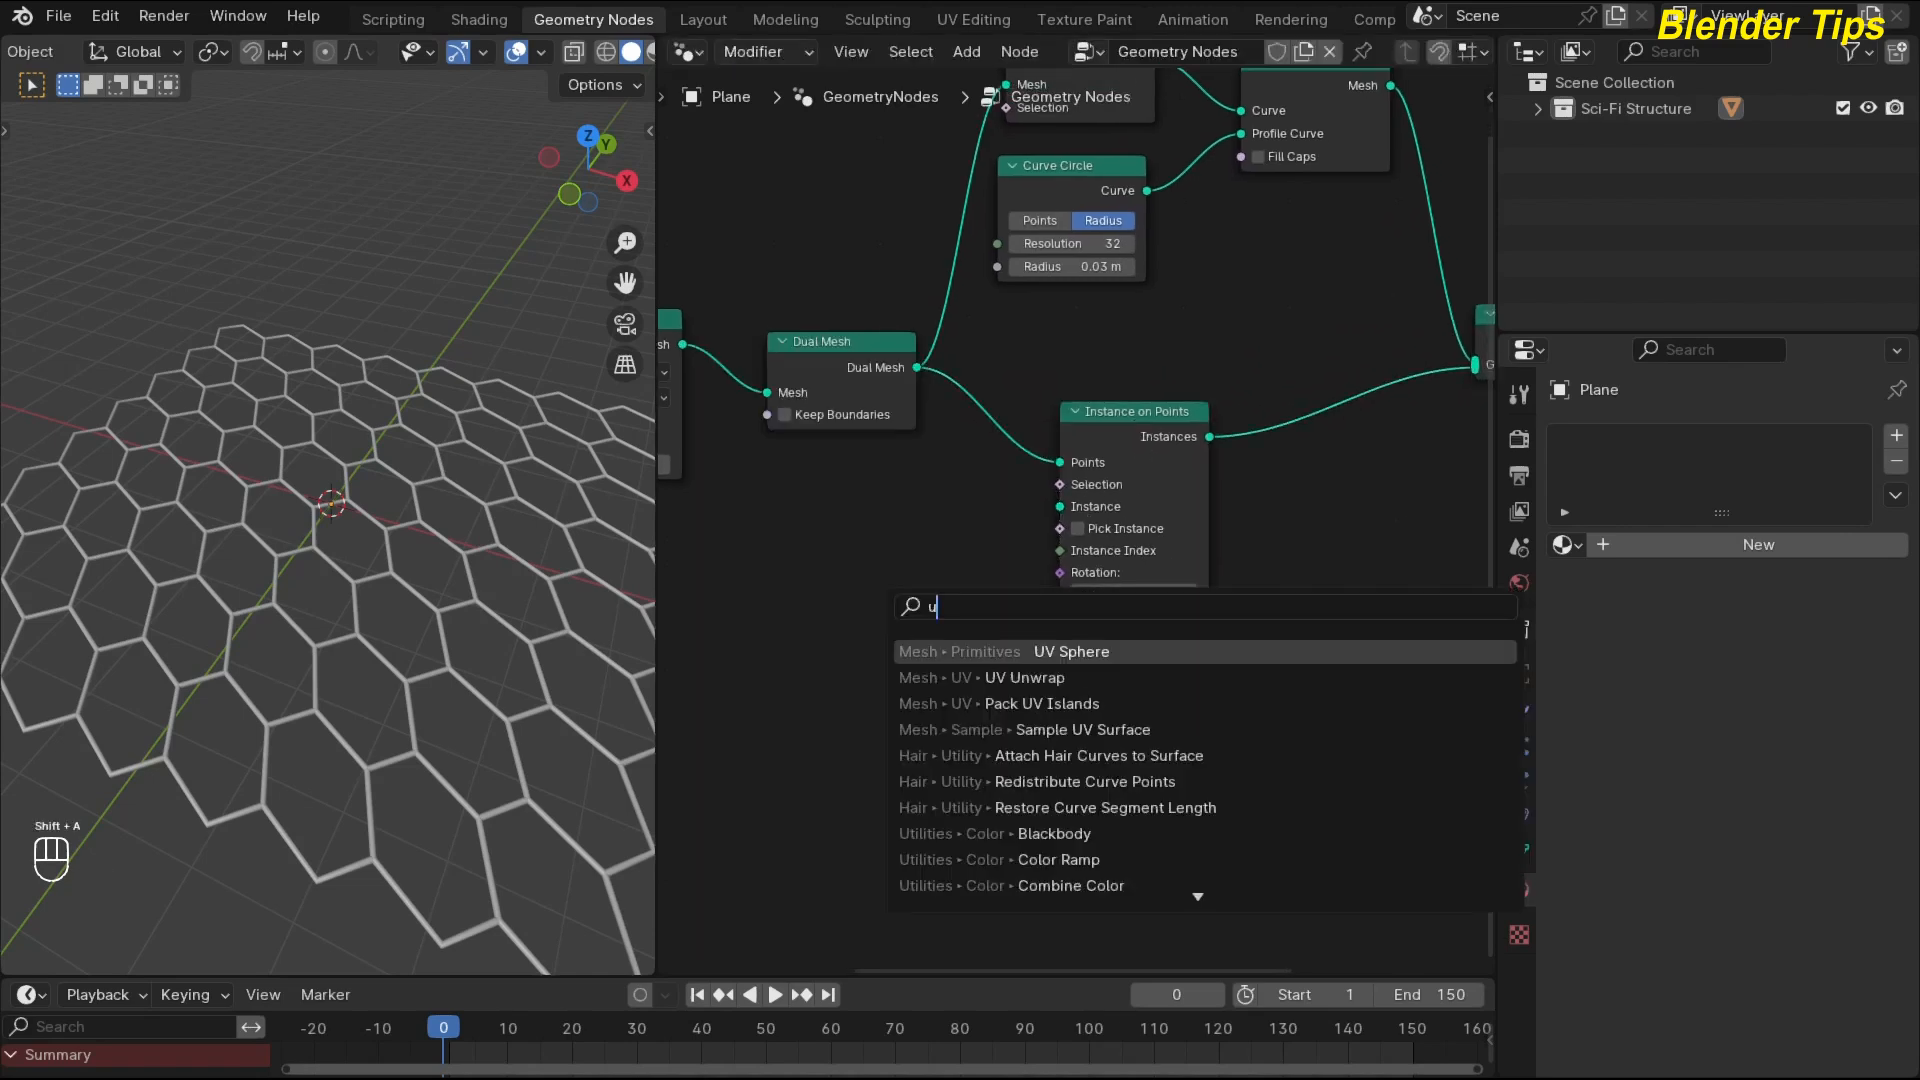
type("v")
left_click(1060, 677)
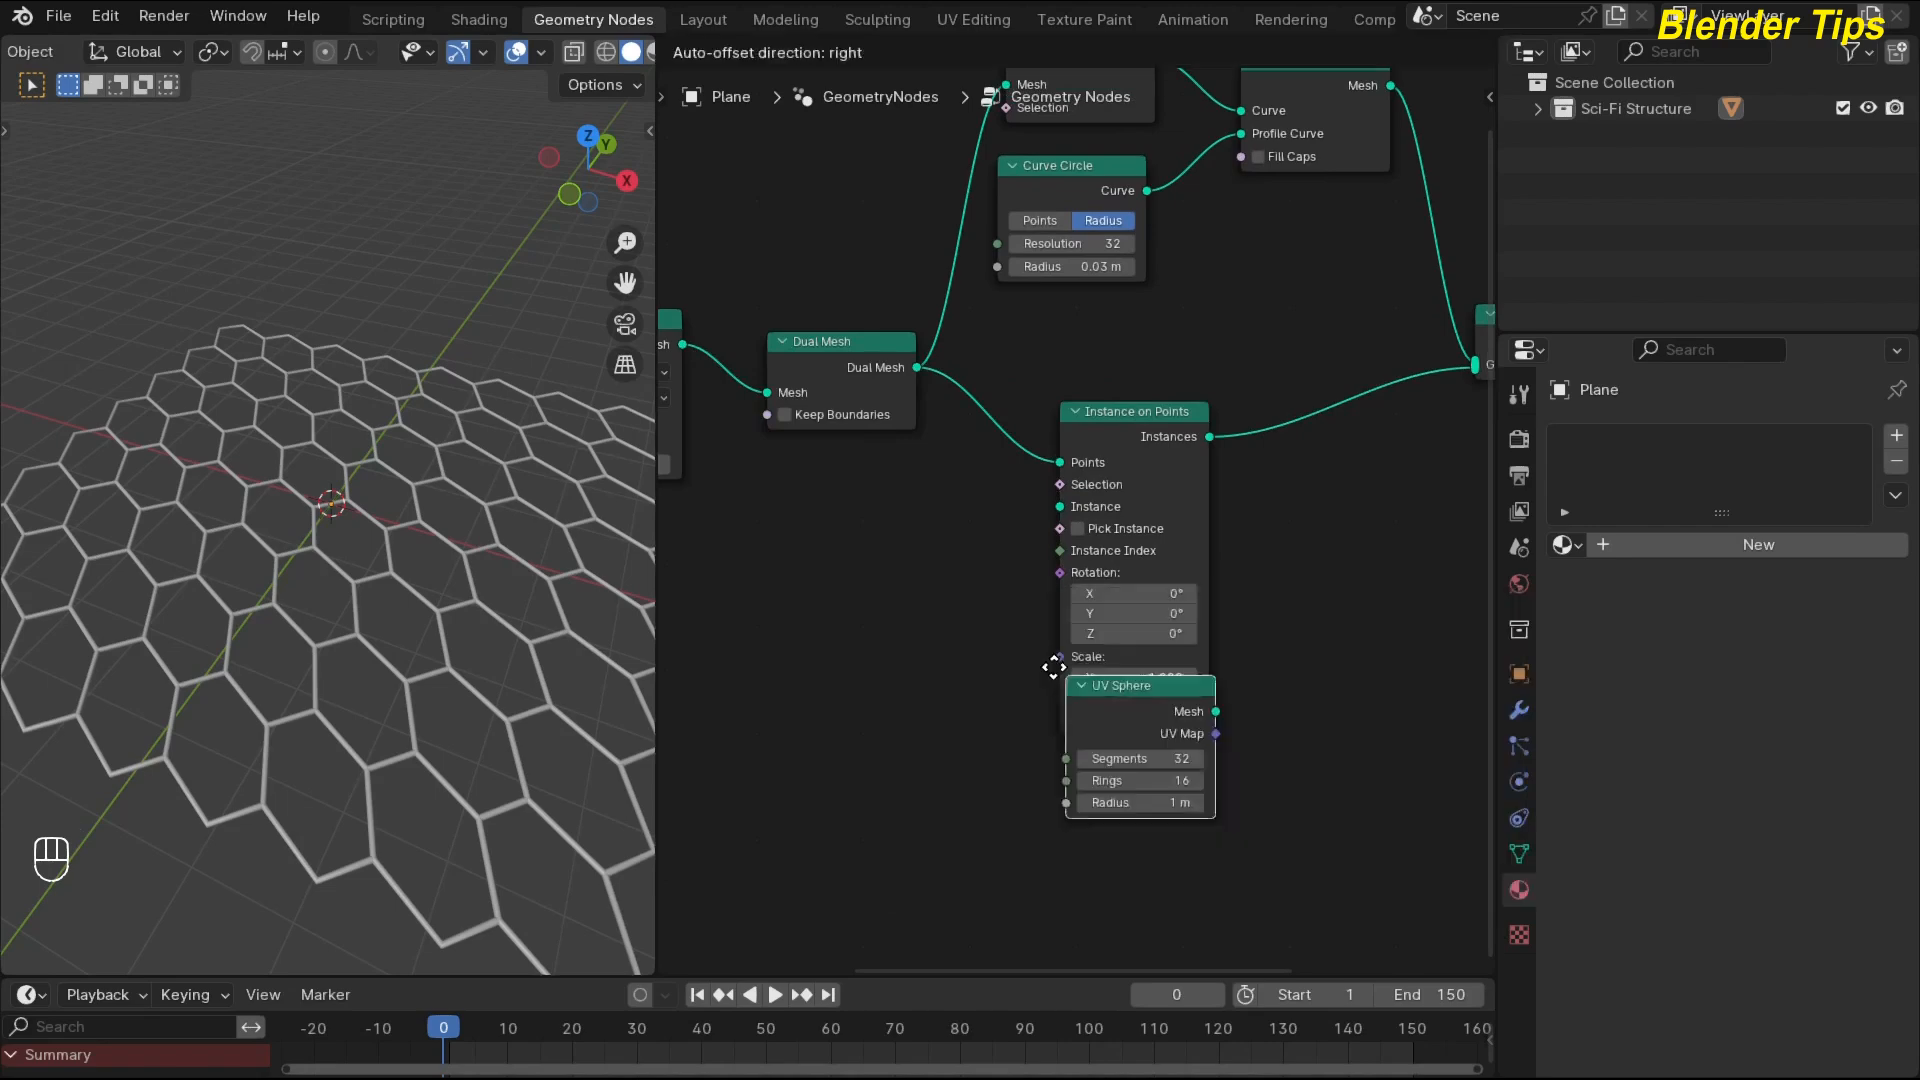
left_click(781, 582)
left_click_drag(930, 617, 1052, 507)
Set the UV Sphere node's Radius to 0.2 m.
scroll(1044, 663, "up", 2)
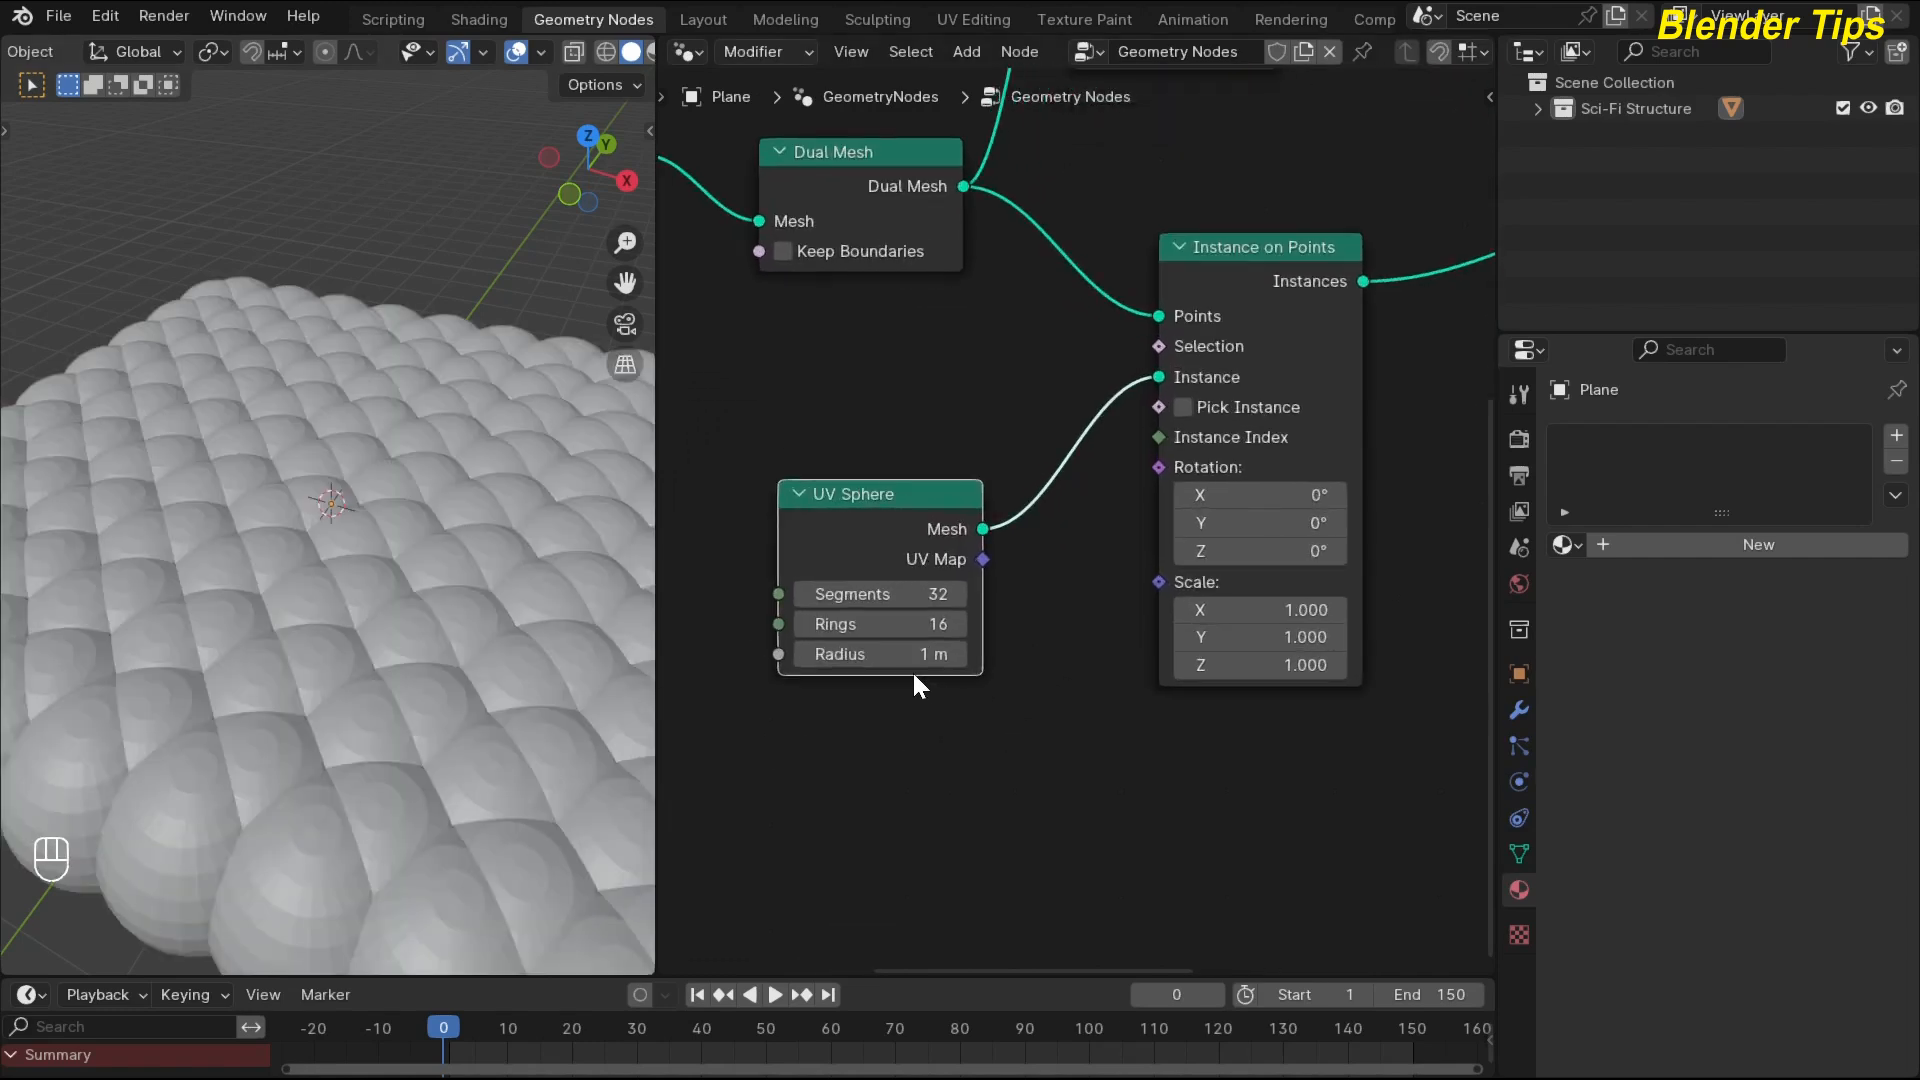
left_click_drag(905, 655, 743, 655, "shift")
left_click(880, 654)
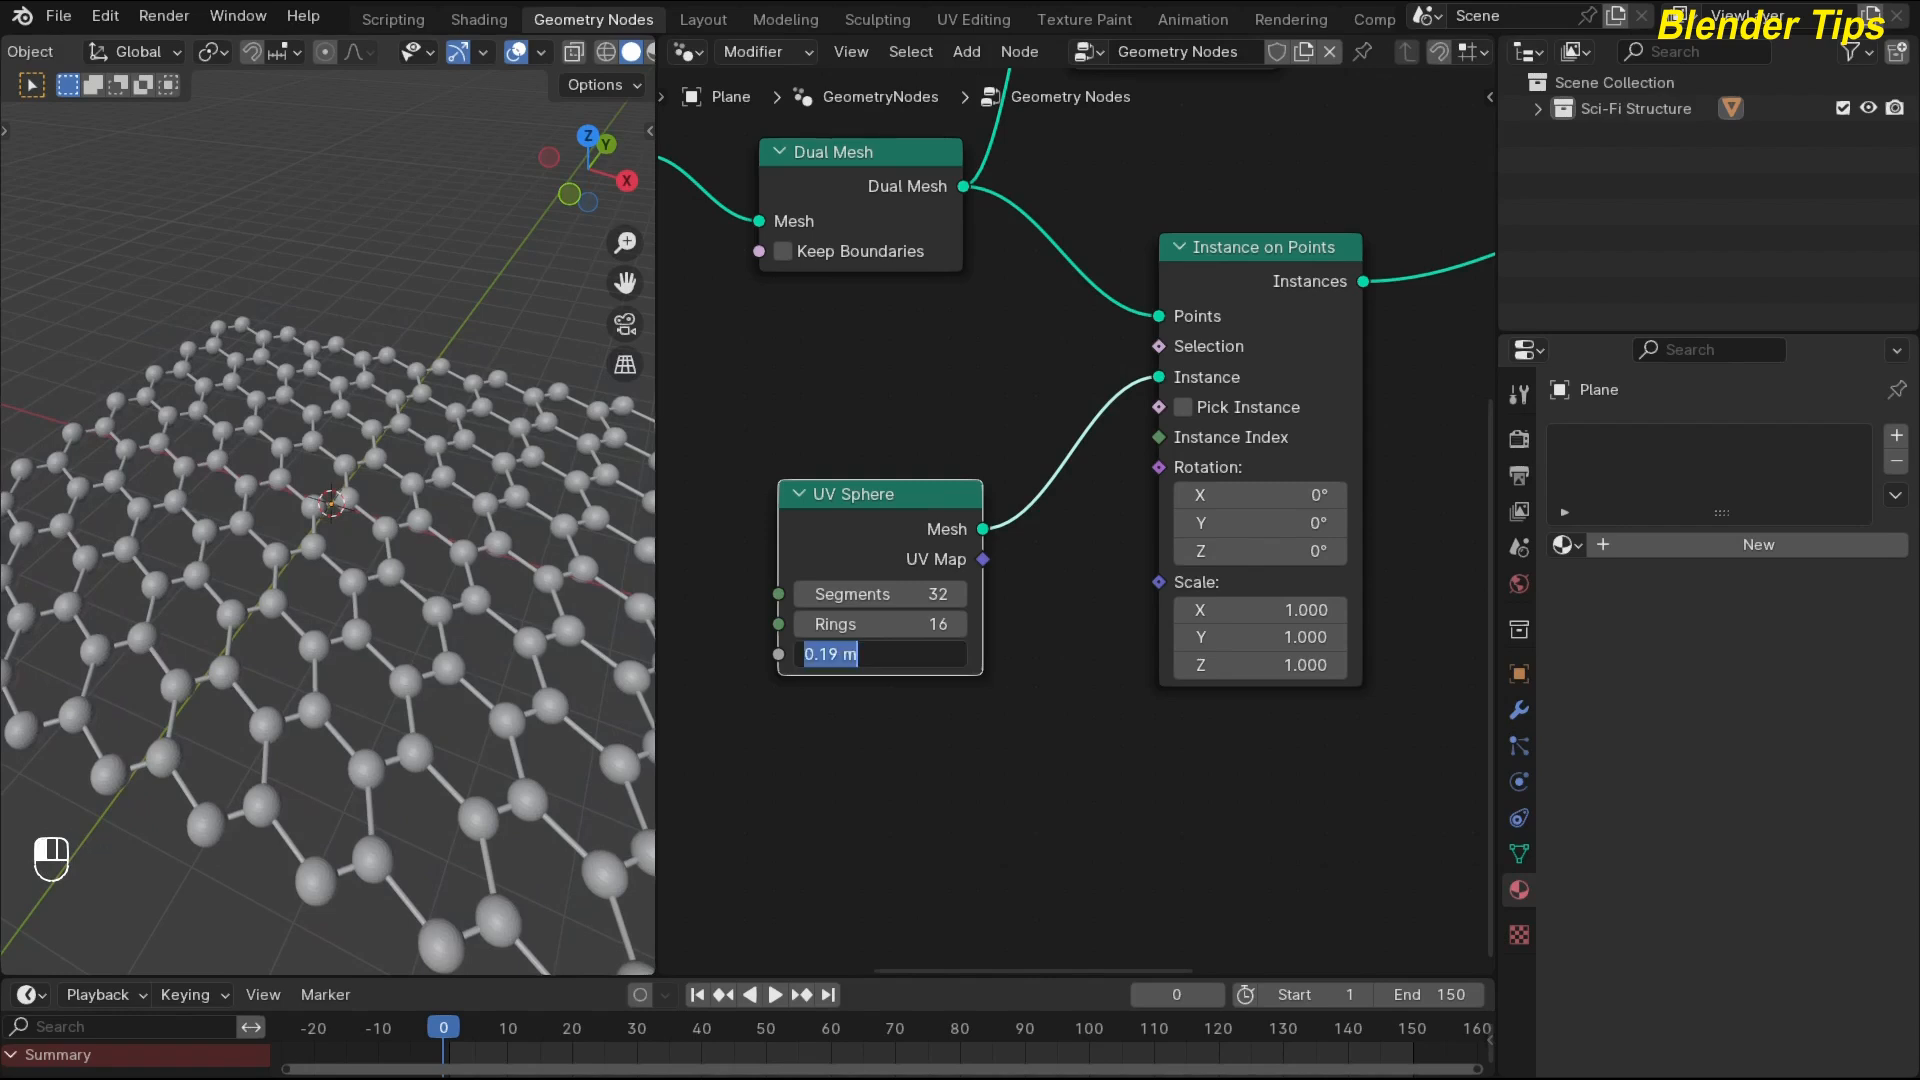
type(".2")
key("Return")
scroll(336, 591, "up", 4)
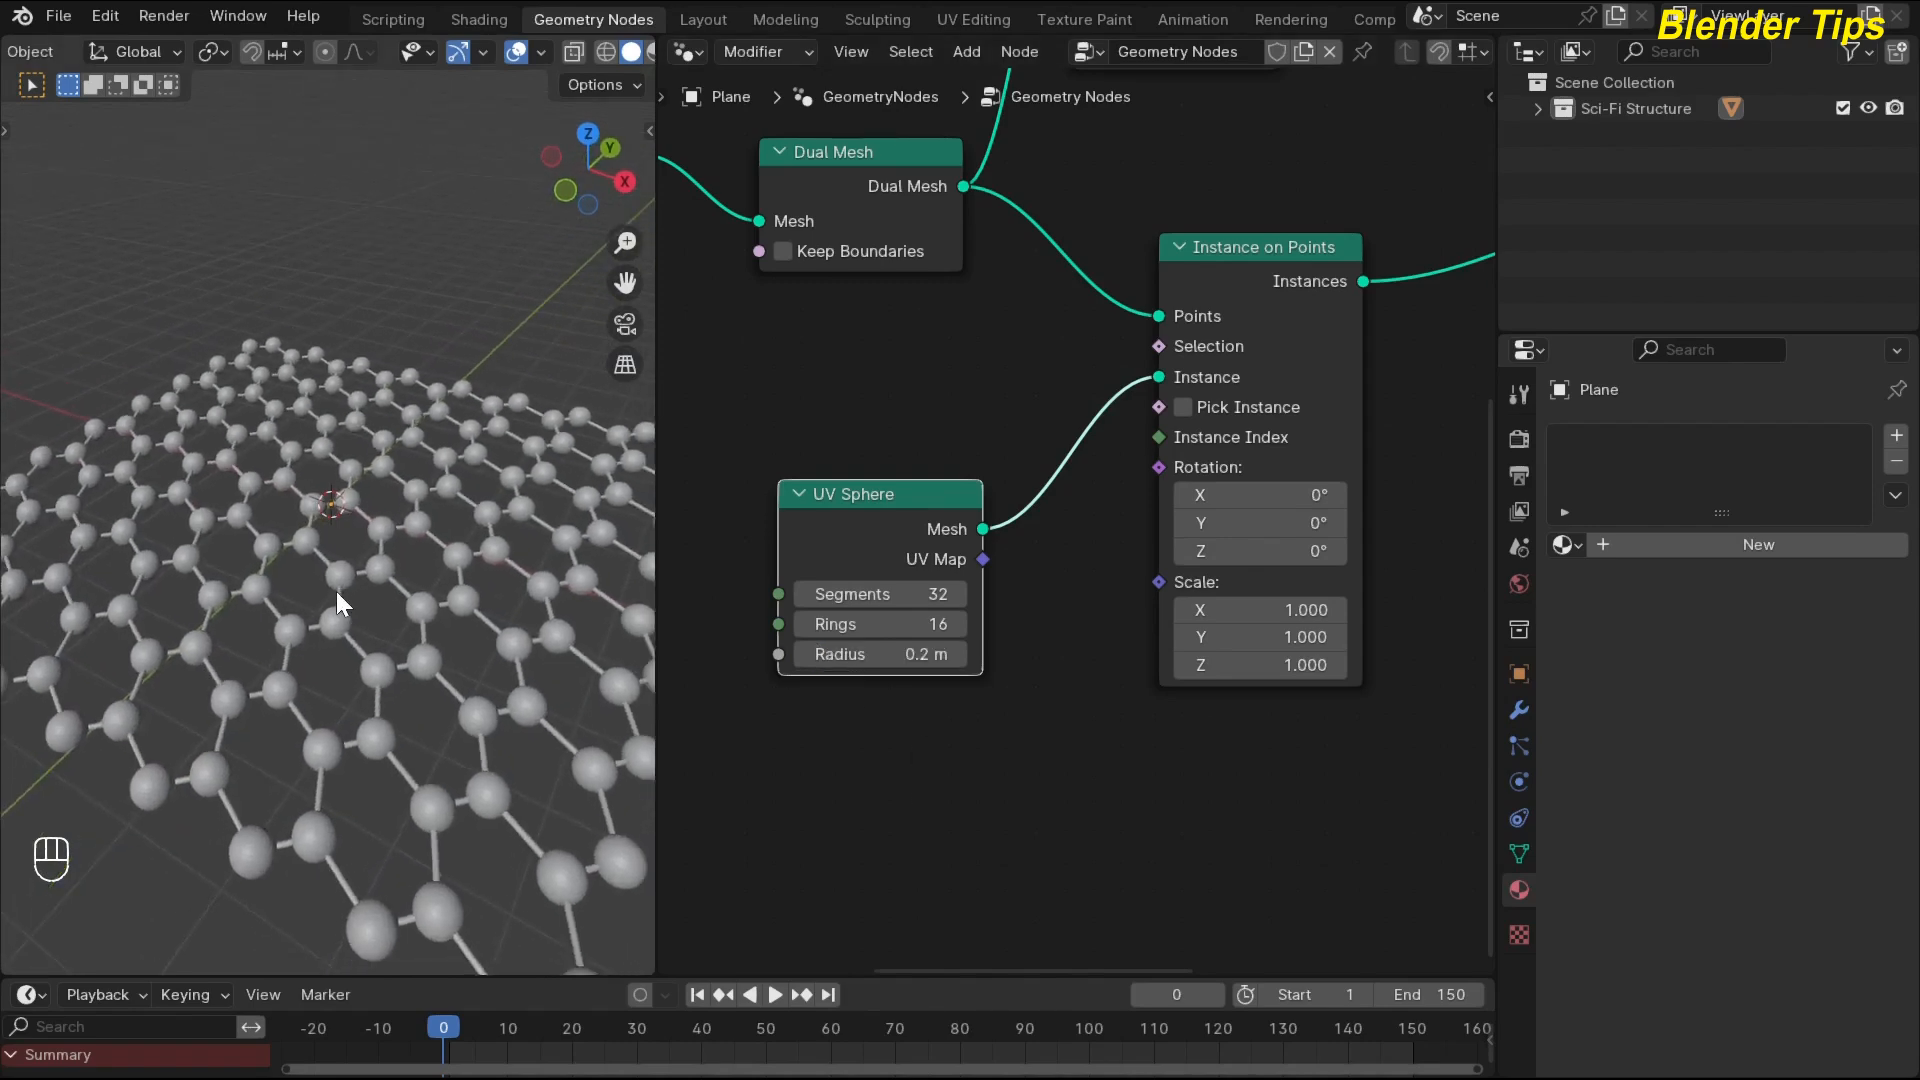
middle_click_drag(336, 591, 334, 554, "shift")
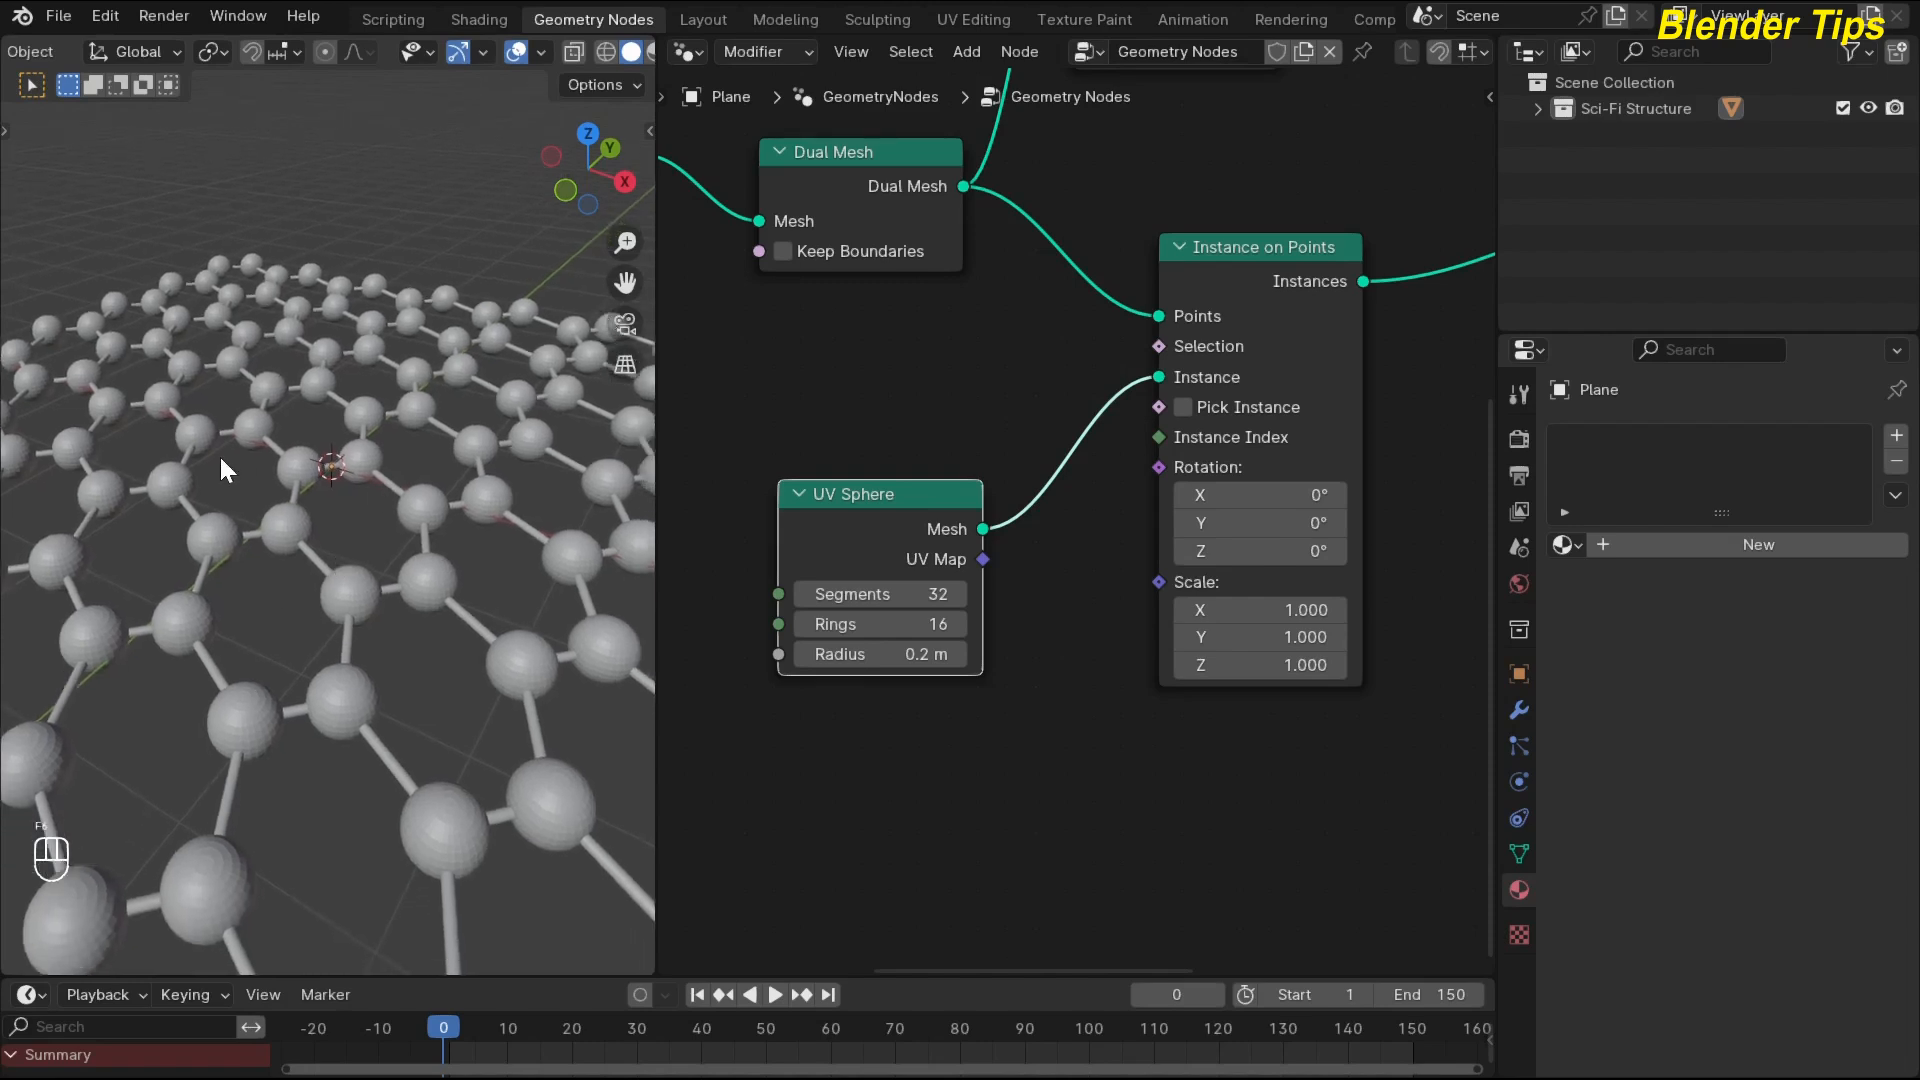
Move Group Output away from Join Geometry and insert a Set Shade Smooth node on the link between them.
scroll(1146, 592, "down", 10)
middle_click_drag(1367, 489, 985, 626)
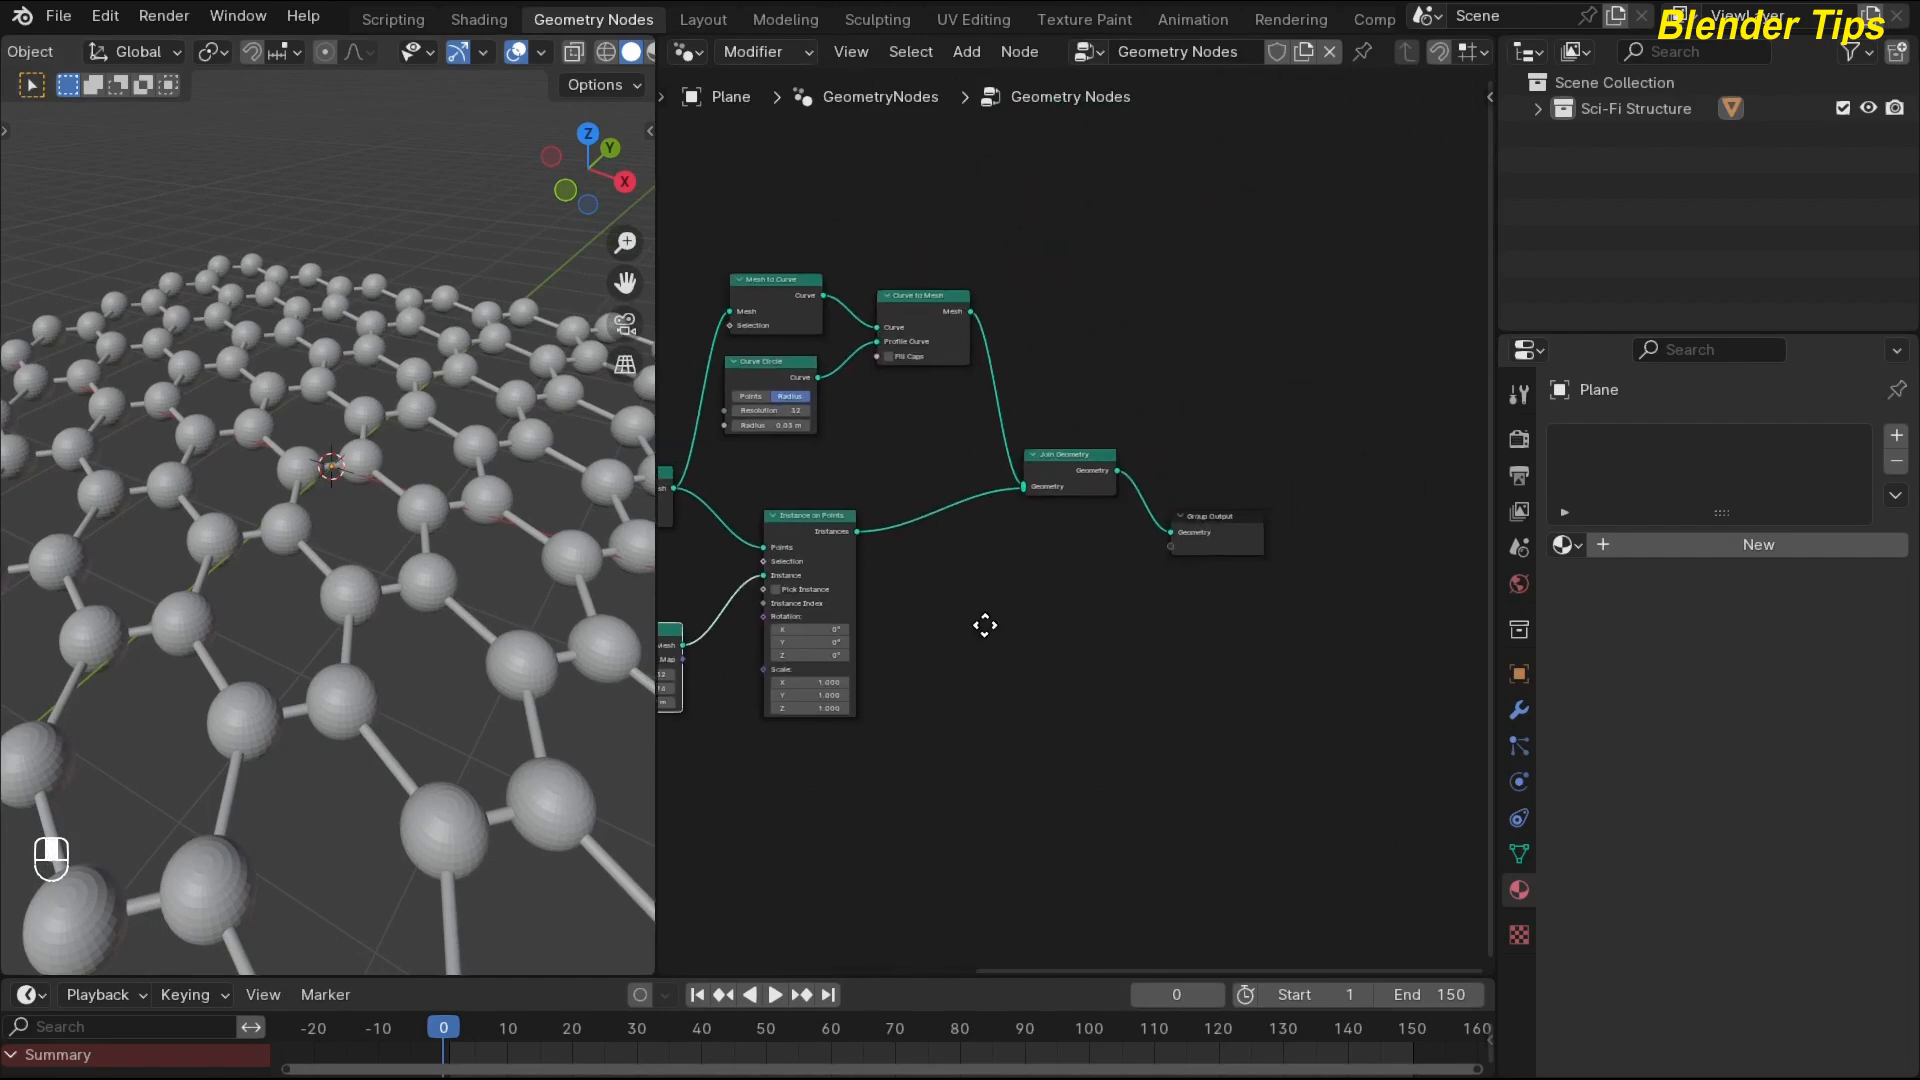
left_click_drag(1208, 495, 1342, 536)
left_click(1144, 578)
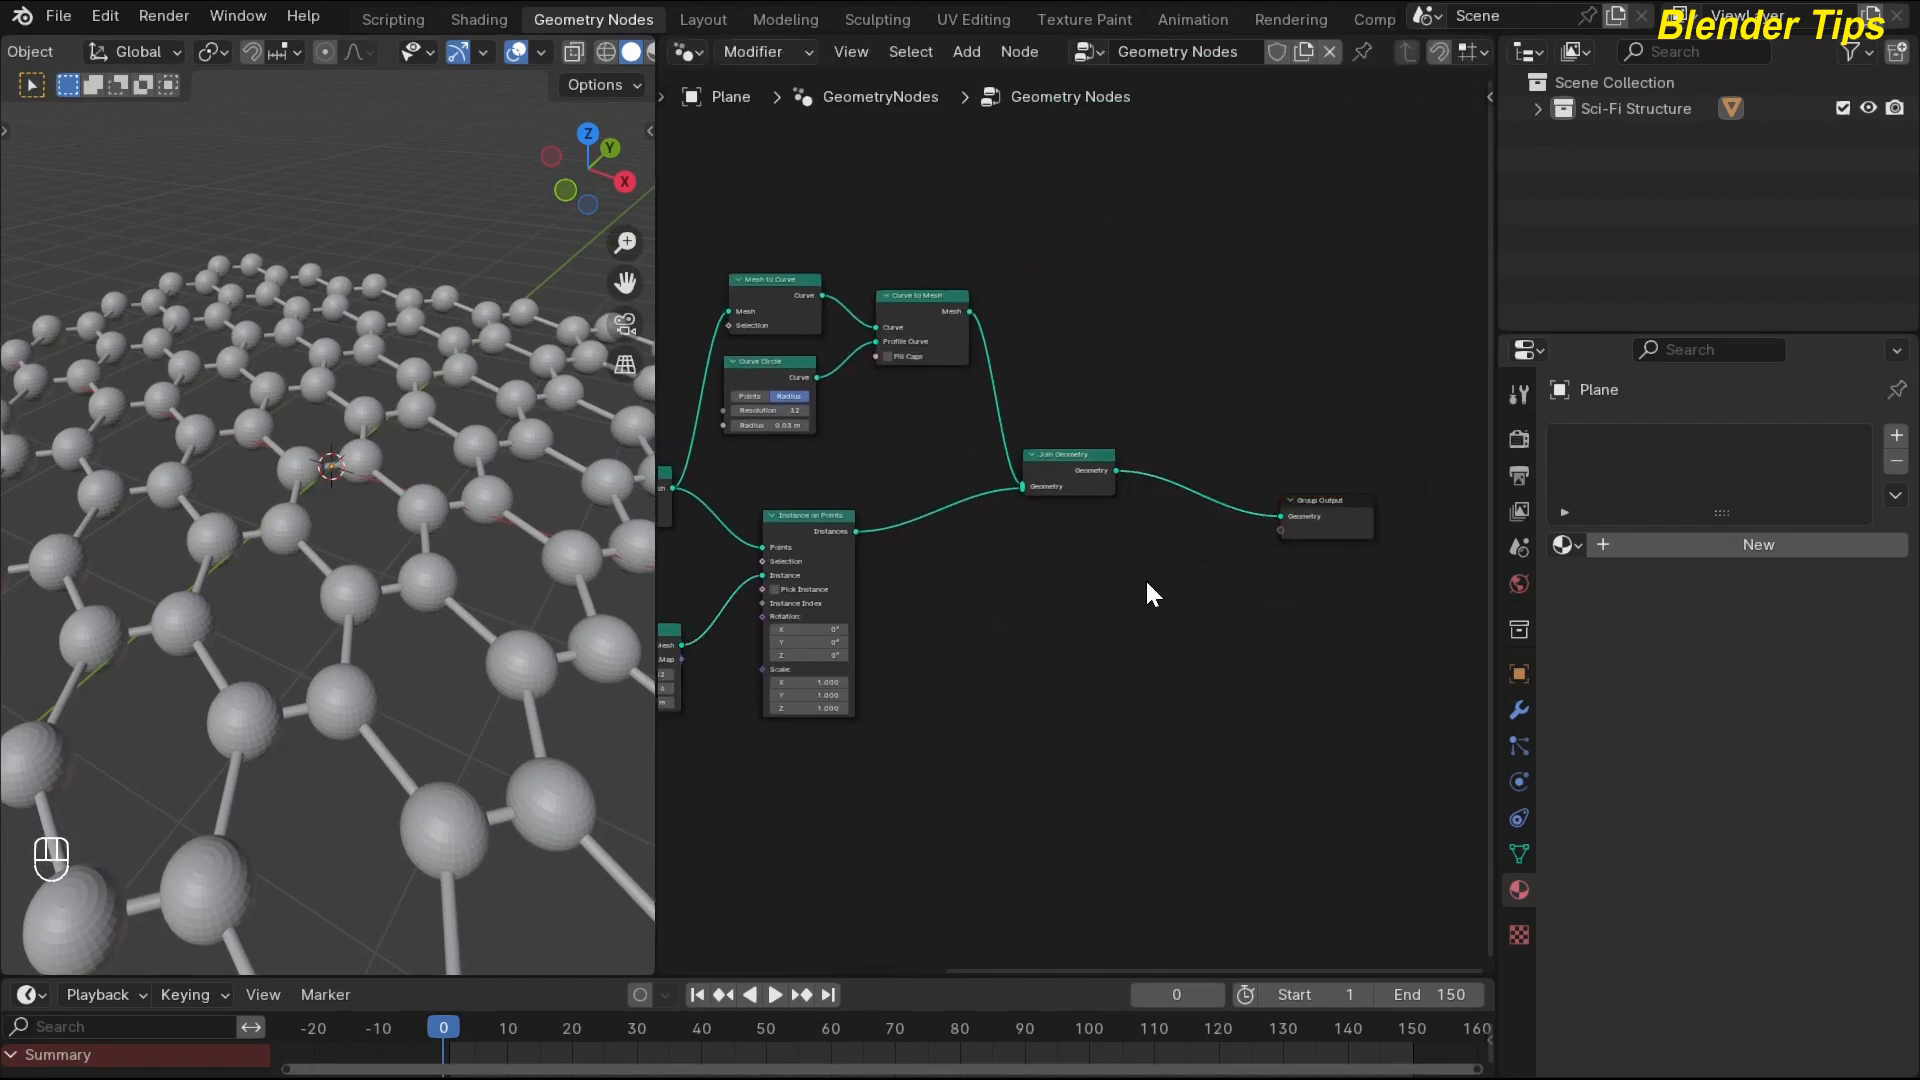
key("shift+a")
type("sss")
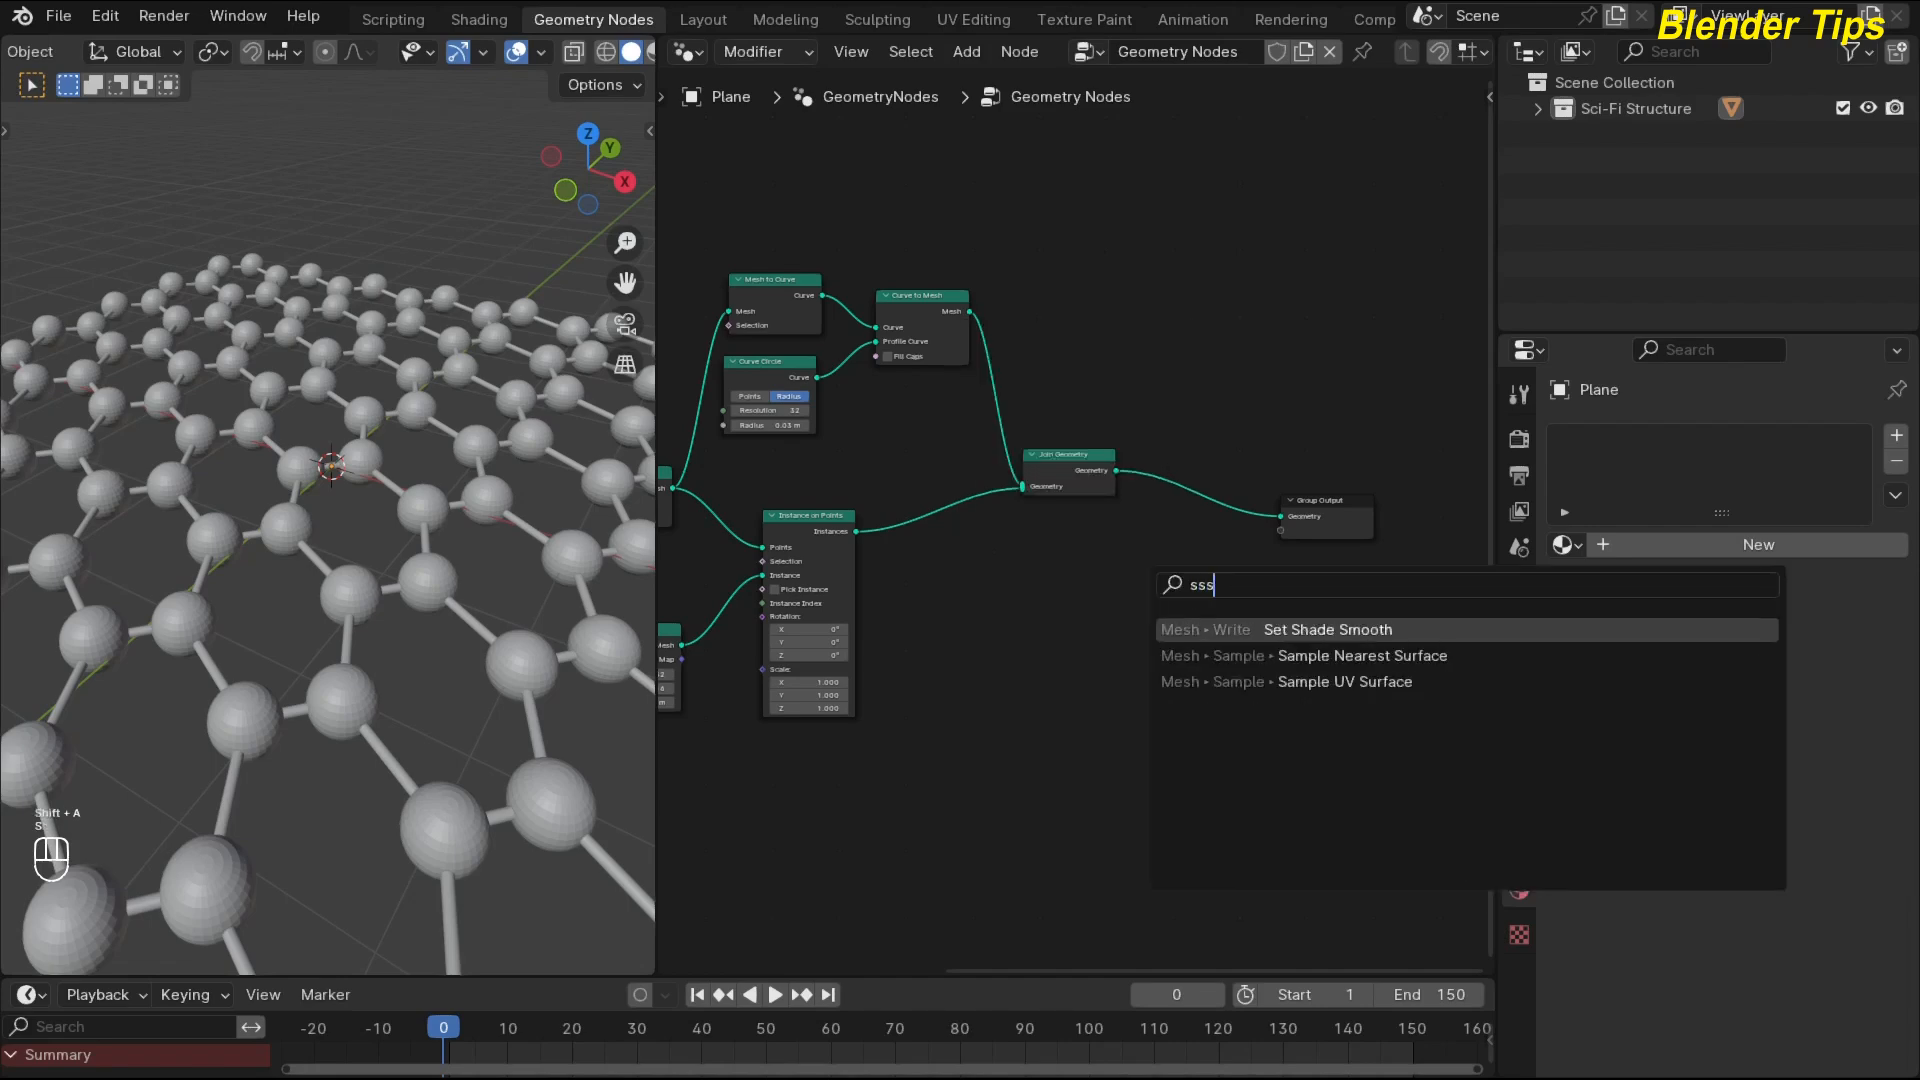
key("Return")
left_click(1168, 476)
scroll(302, 568, "down", 2)
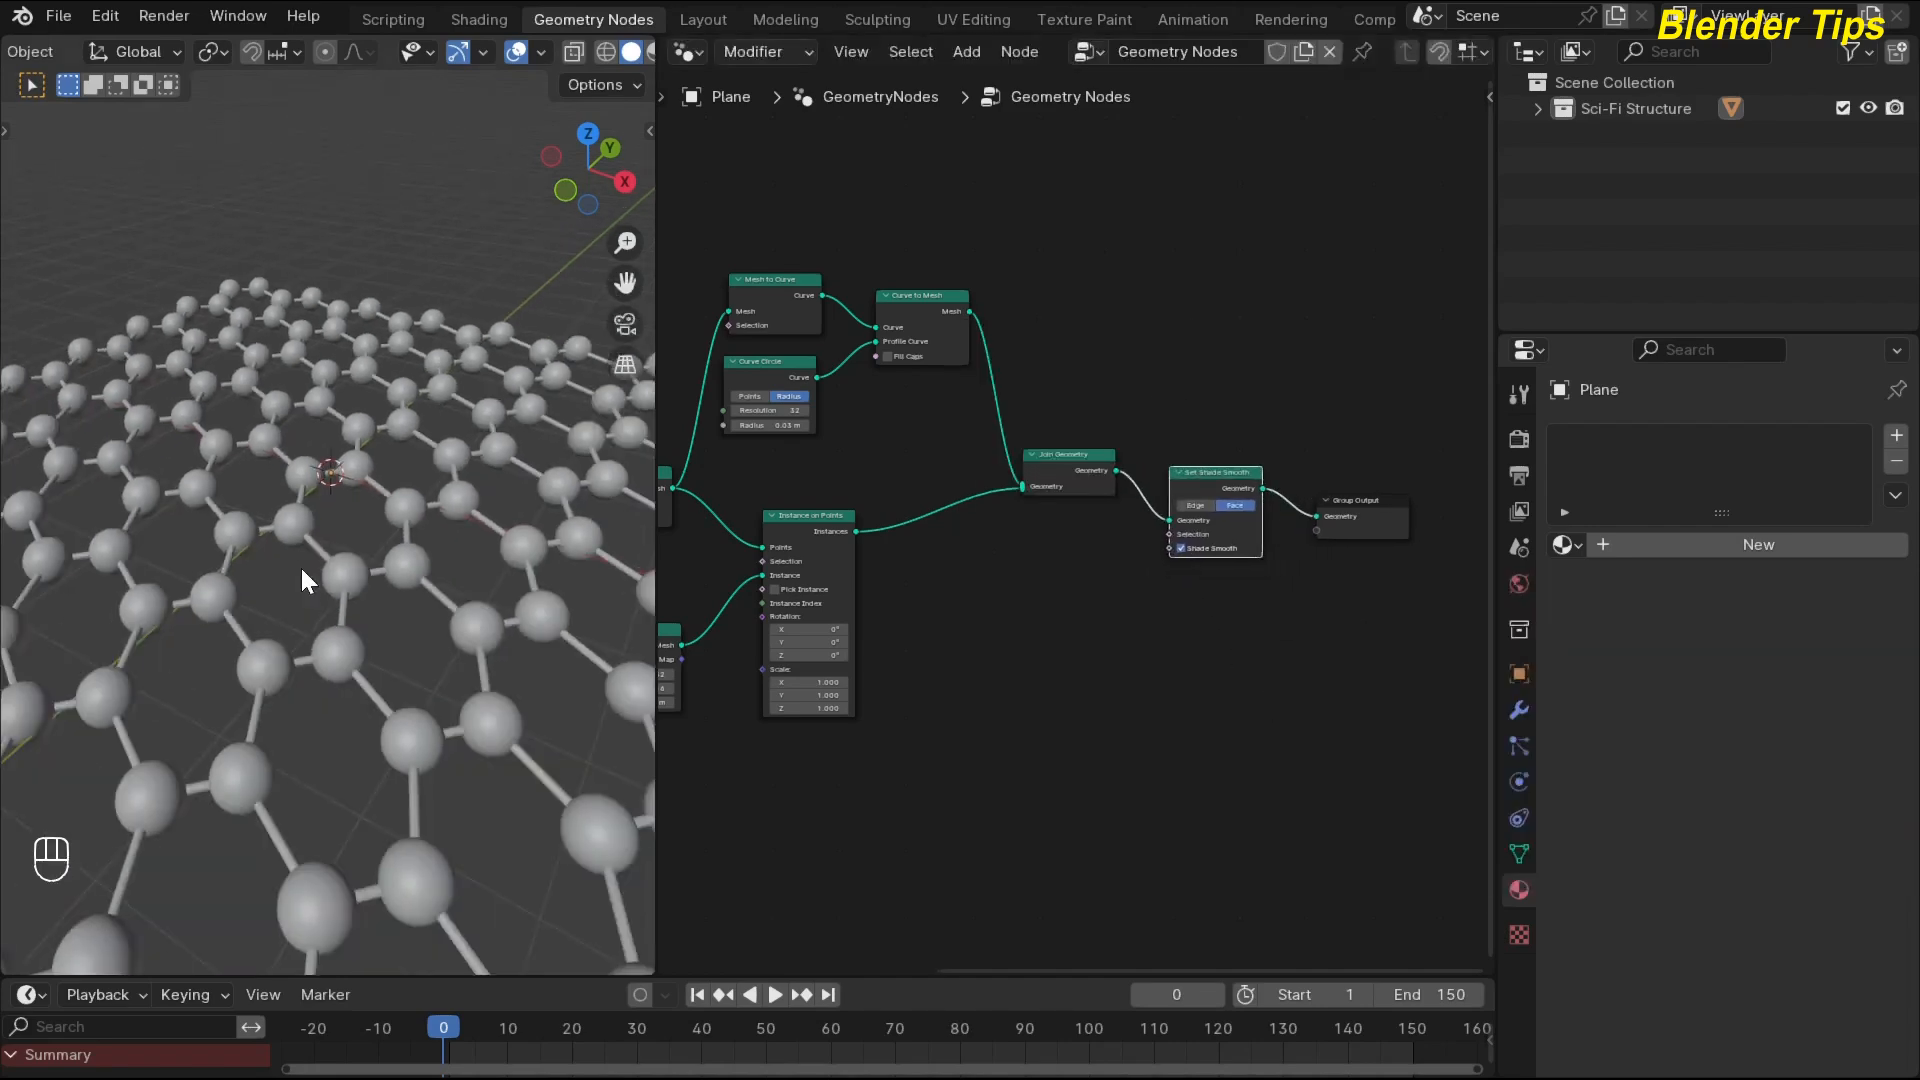
scroll(285, 555, "down", 3)
scroll(1280, 576, "down", 1)
Move the UV Sphere node up closer beneath Dual Mesh, leaving free space below it.
middle_click_drag(1004, 647, 1295, 565)
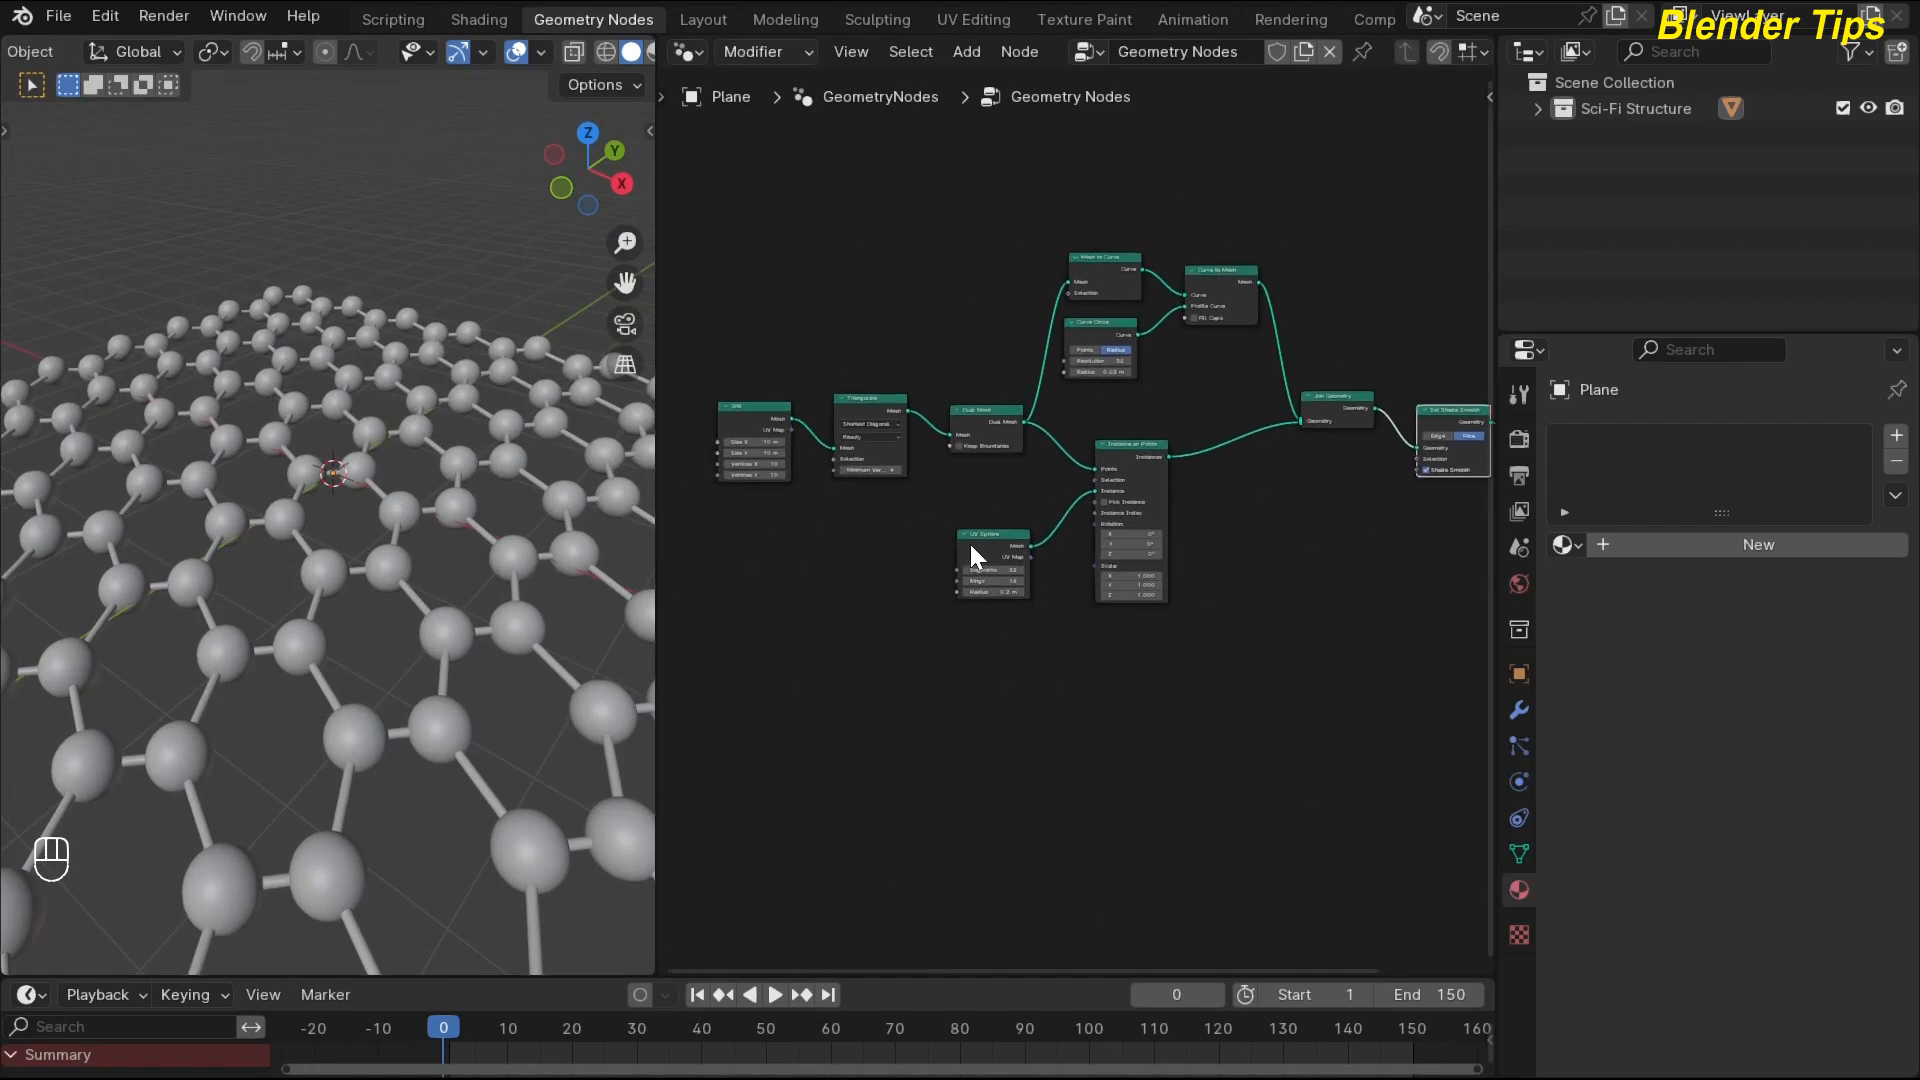
left_click_drag(970, 554, 951, 522)
scroll(1054, 584, "up", 3)
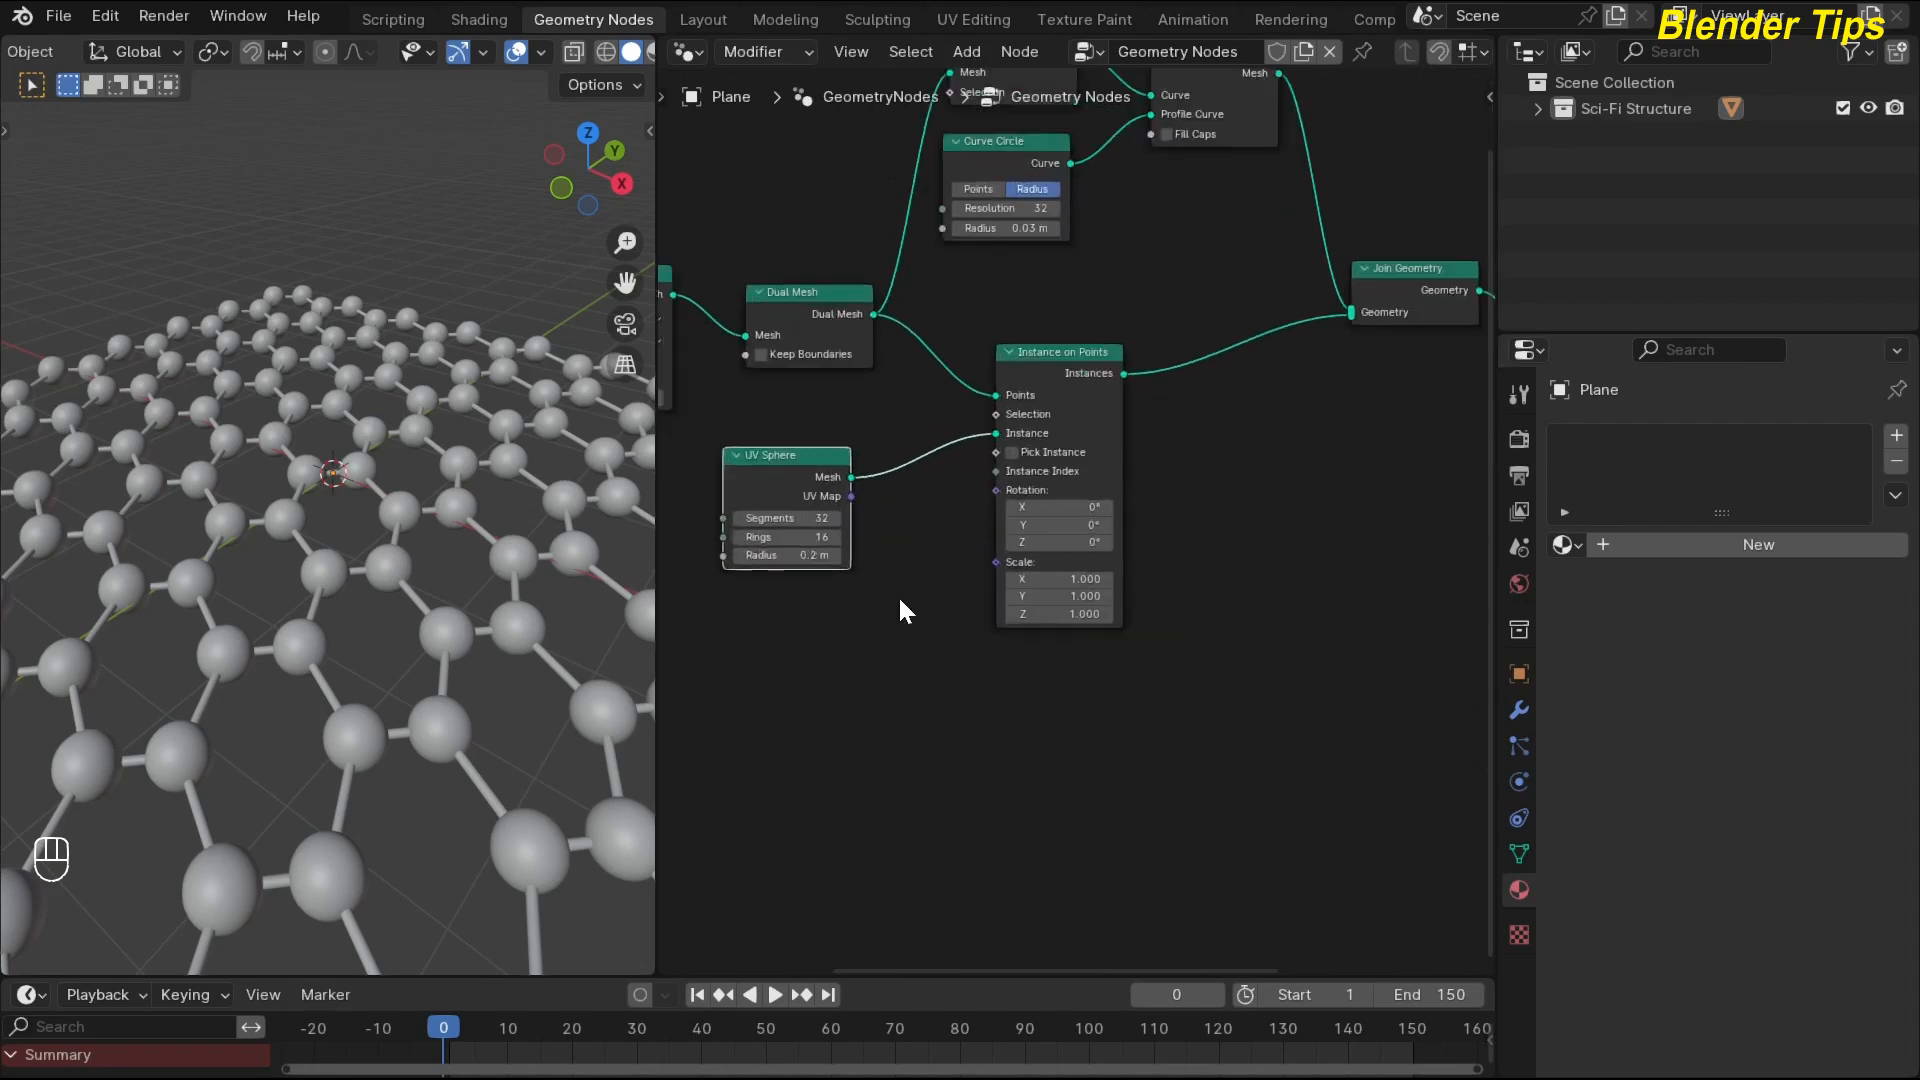
scroll(943, 586, "up", 1)
middle_click_drag(914, 637, 975, 628)
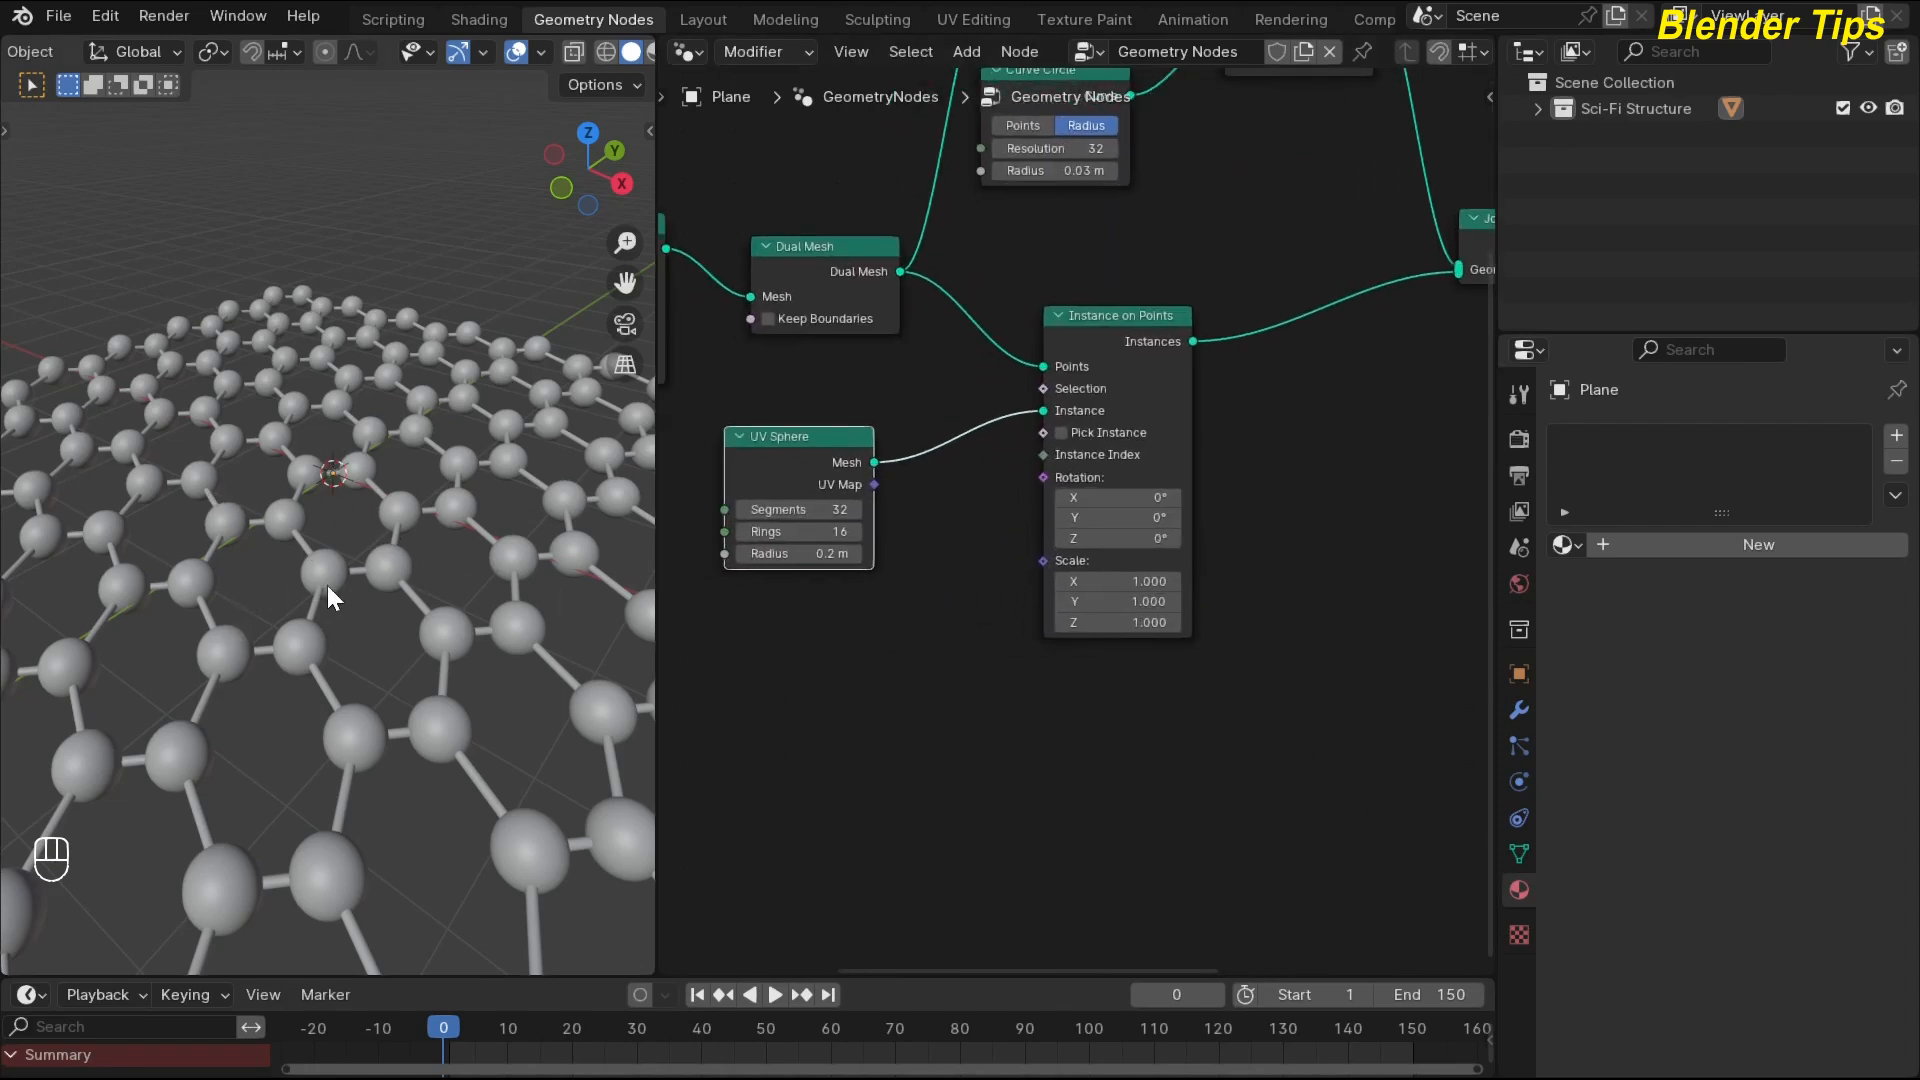
scroll(883, 664, "up", 2)
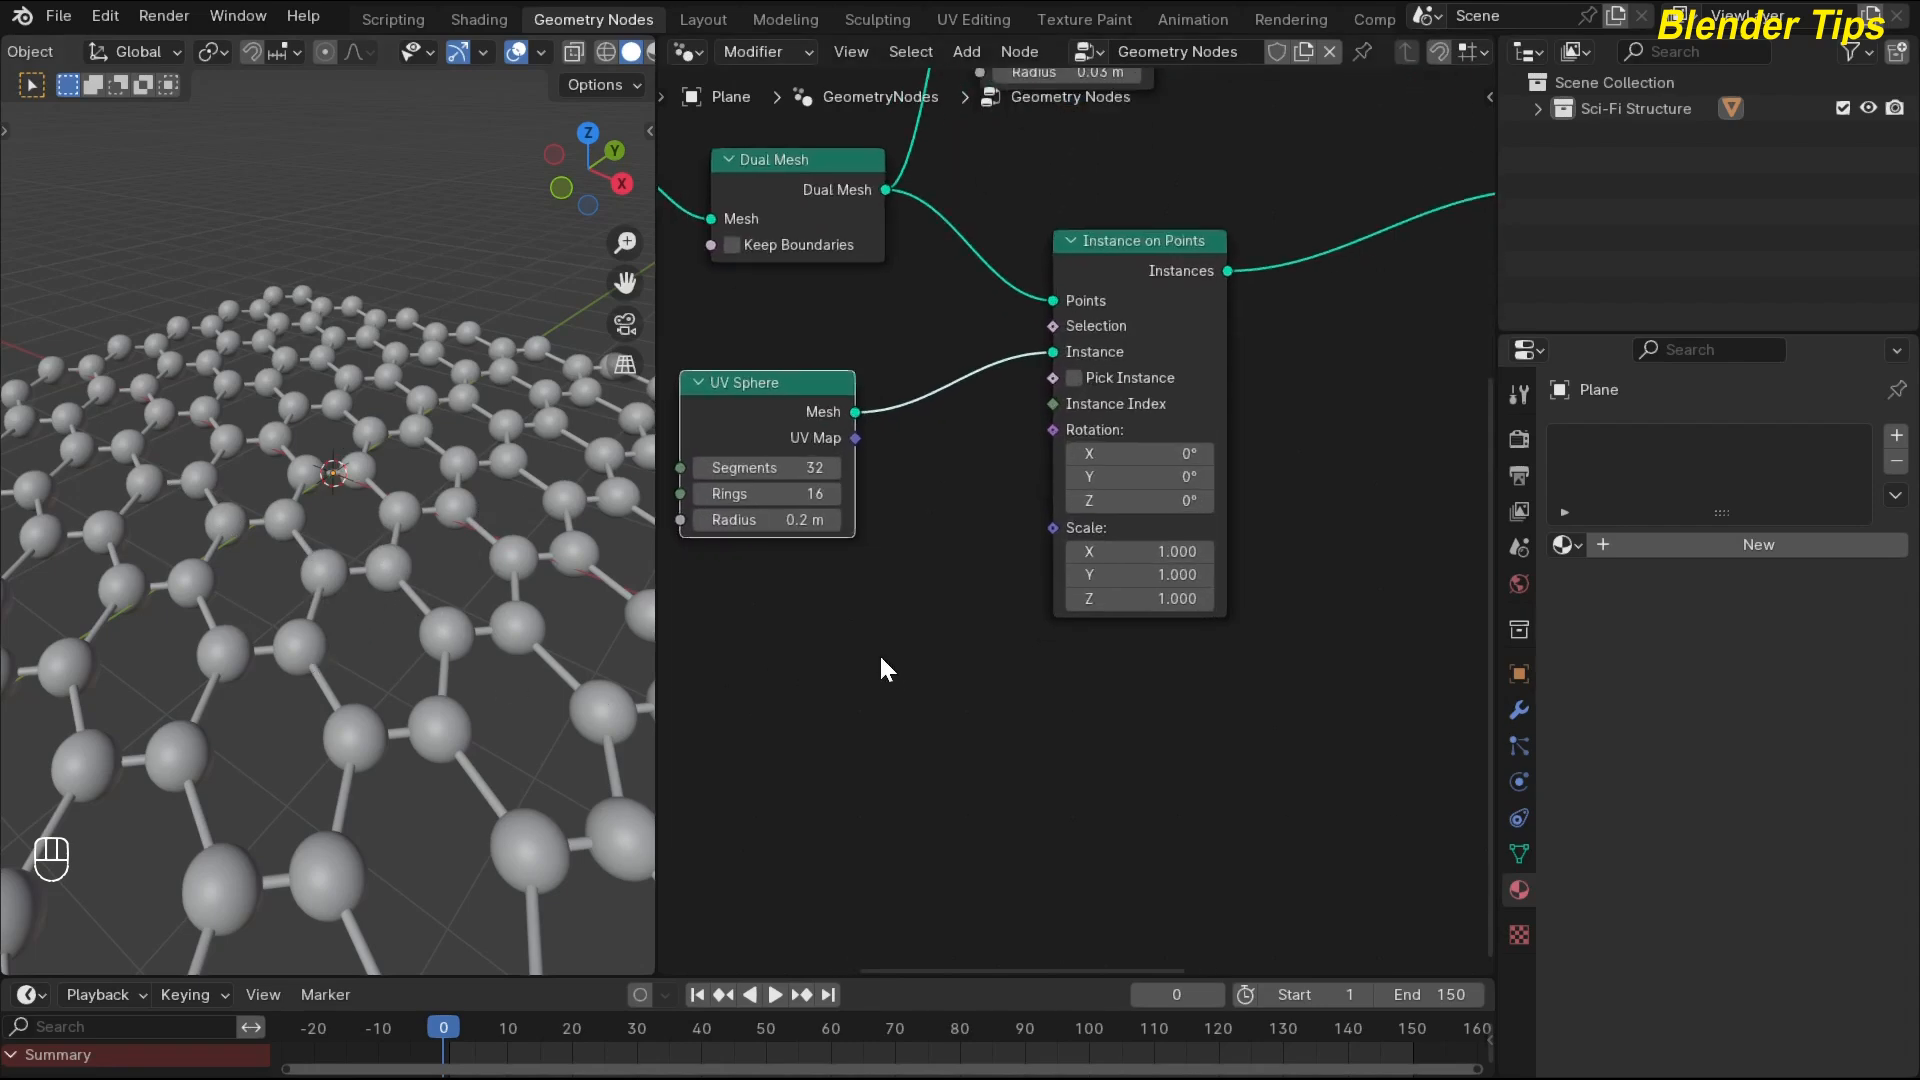
Add a Random Value node below UV Sphere and connect its Value output to the Scale input of Instance on Points.
key("shift+a")
type("ran")
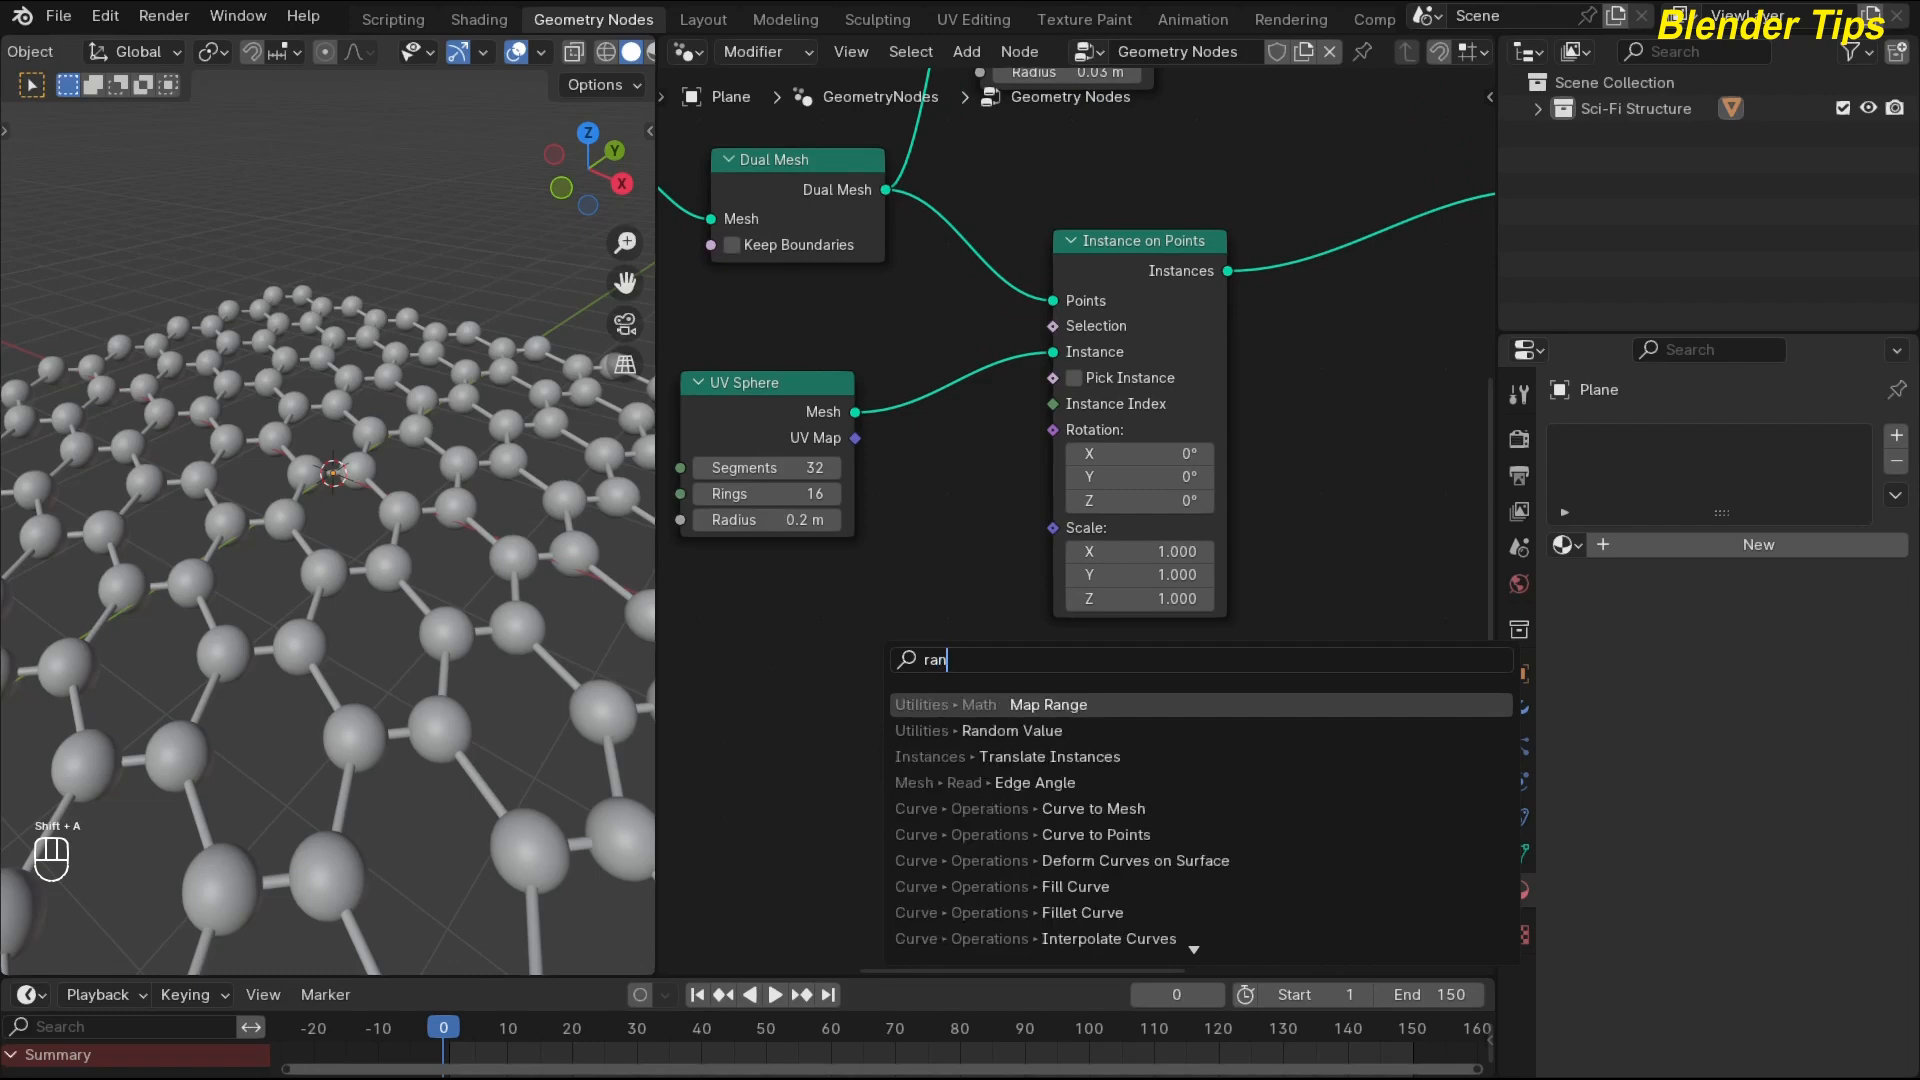
key("Down")
key("Return")
left_click(752, 649)
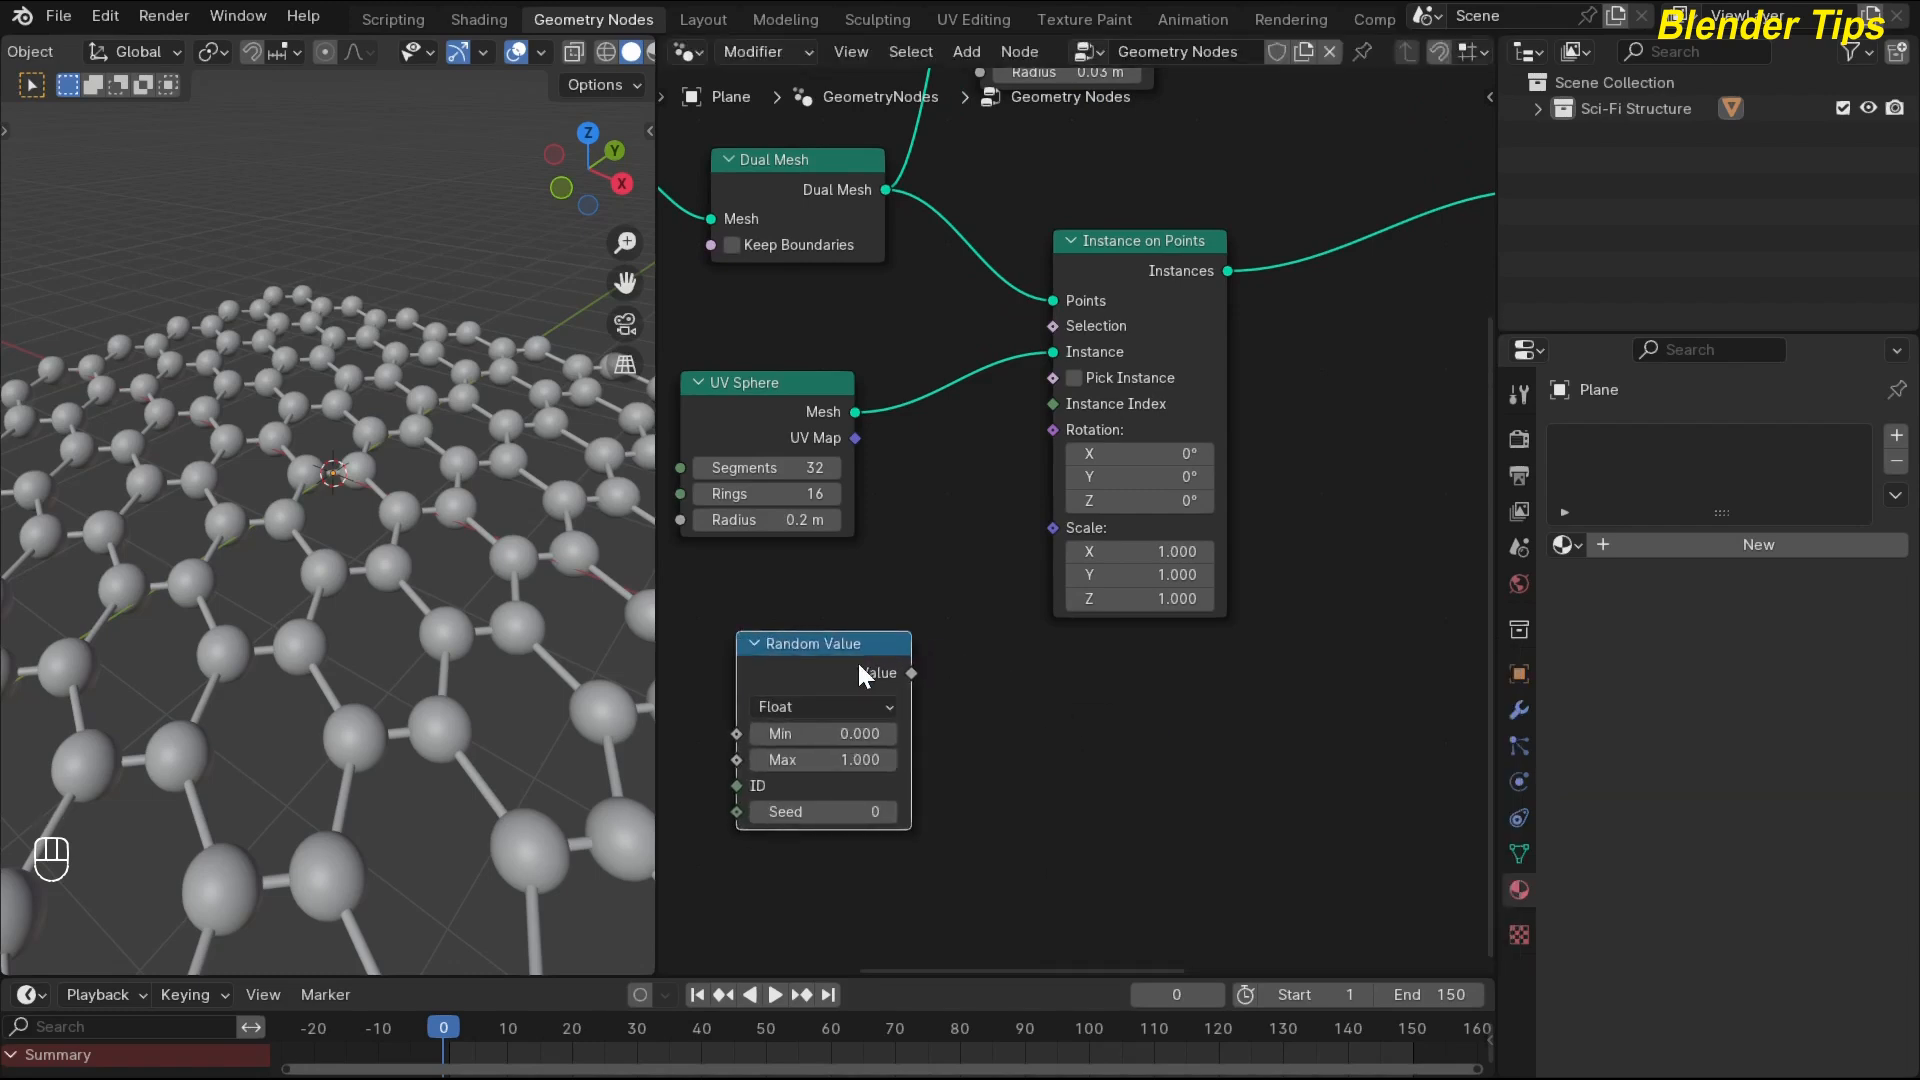
left_click_drag(910, 672, 1040, 529)
Set the Random Value node's Min to 0.4 so the instanced spheres vary in size.
middle_click_drag(1023, 712, 1136, 608)
scroll(1138, 607, "up", 1)
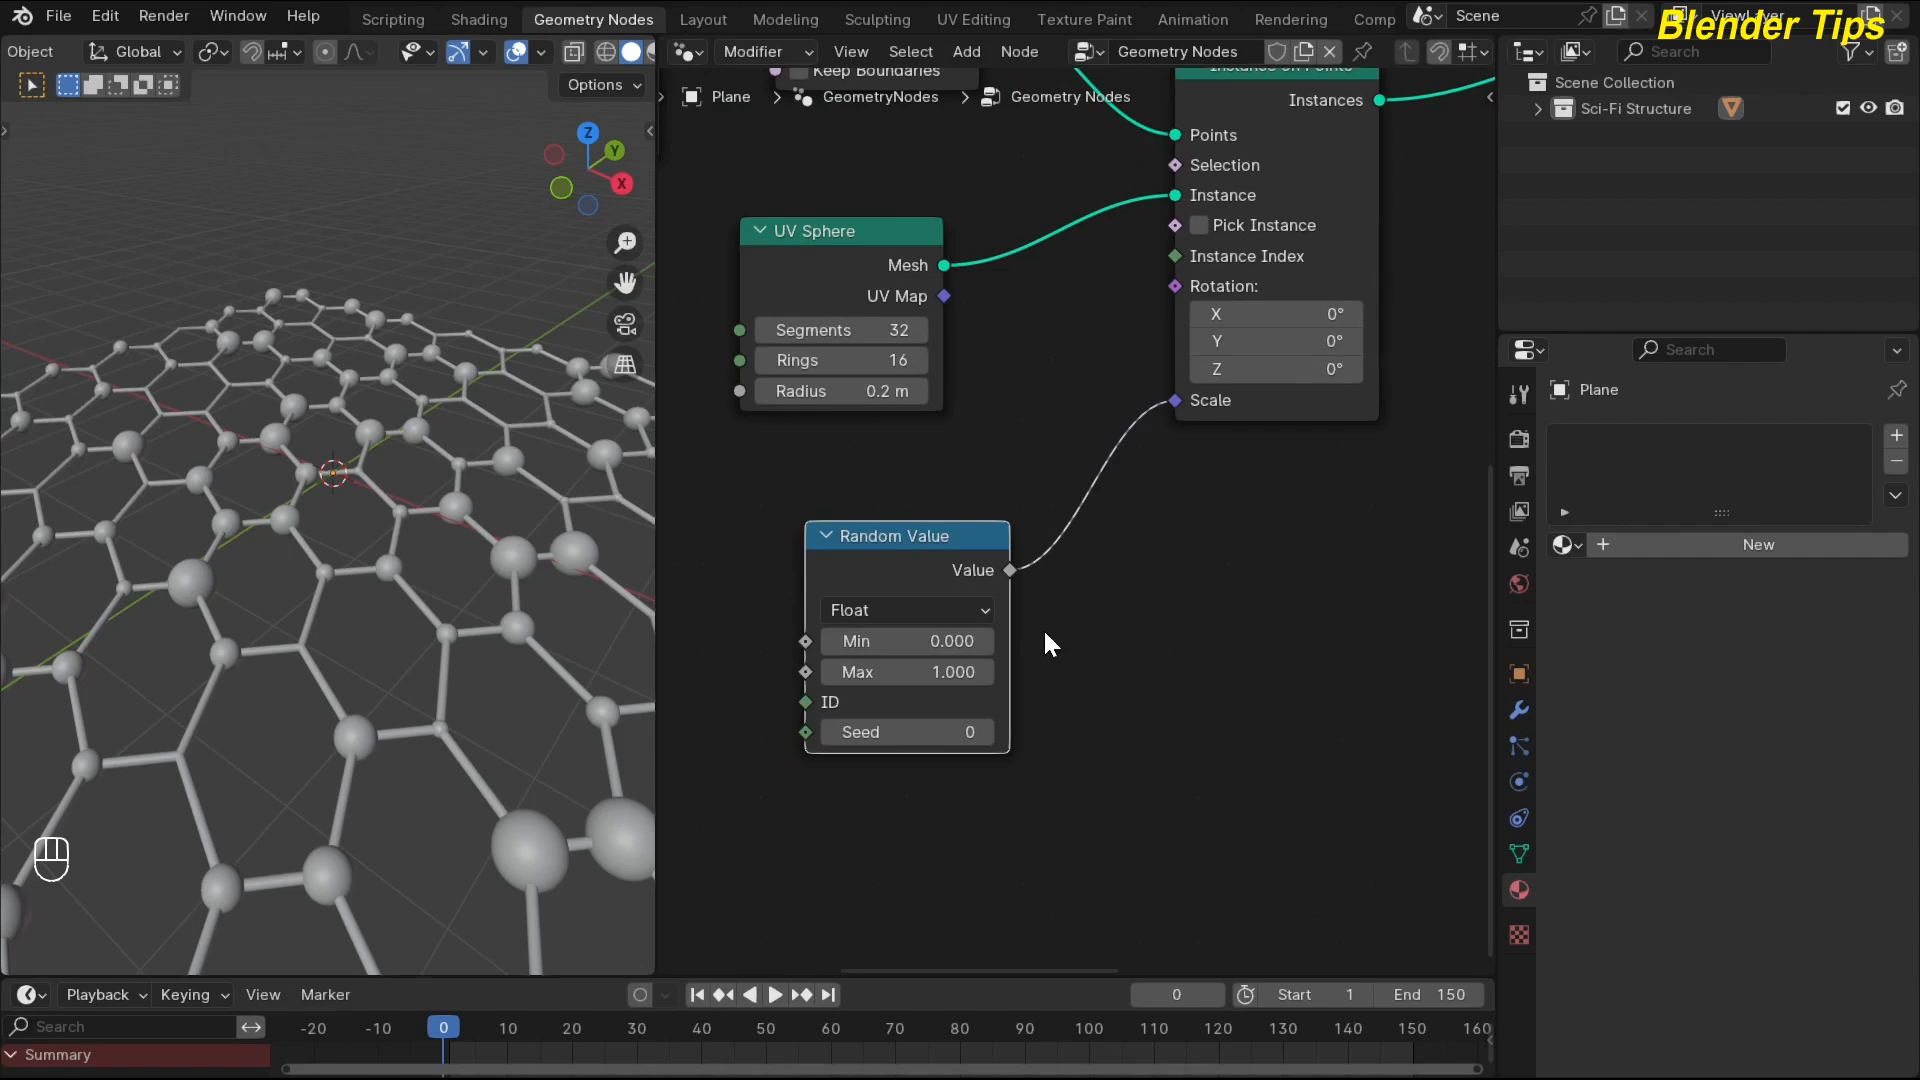
scroll(1042, 627, "up", 1)
left_click_drag(856, 677, 968, 677, "shift")
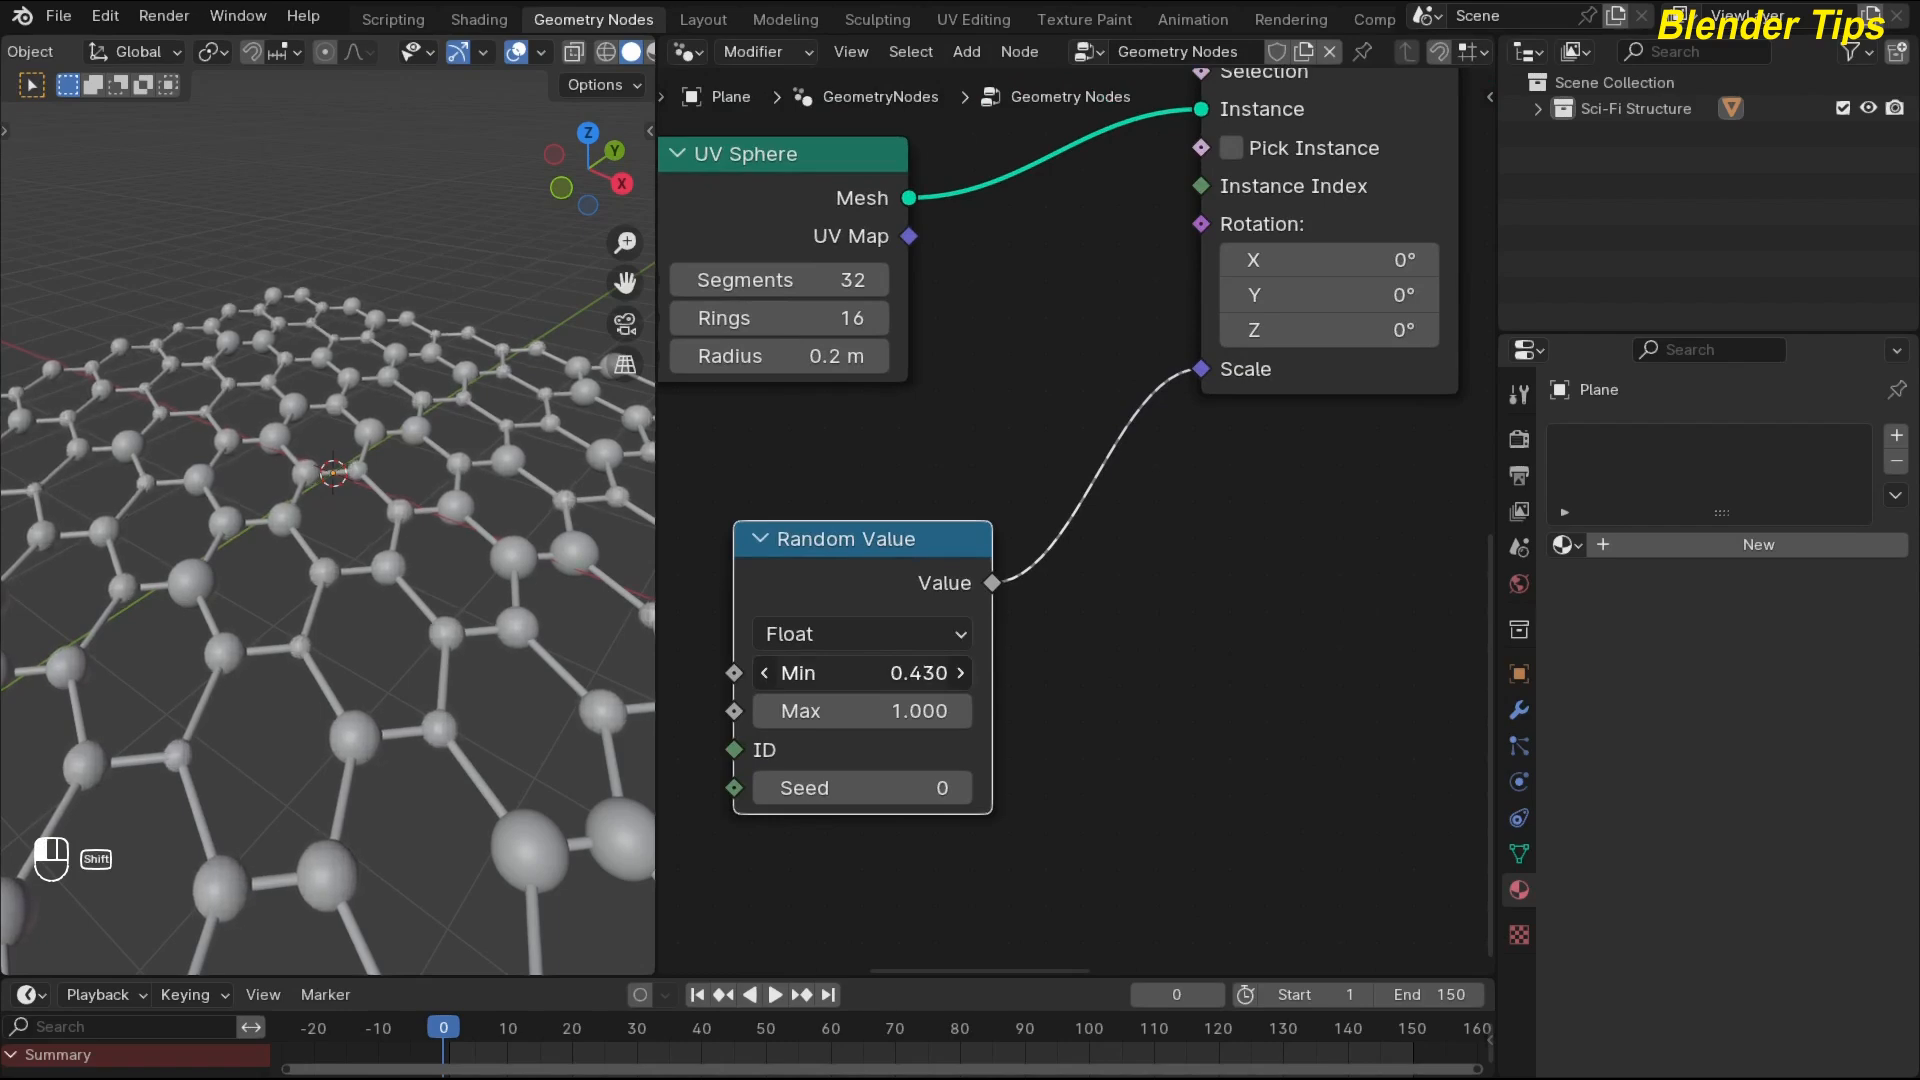
left_click(859, 673)
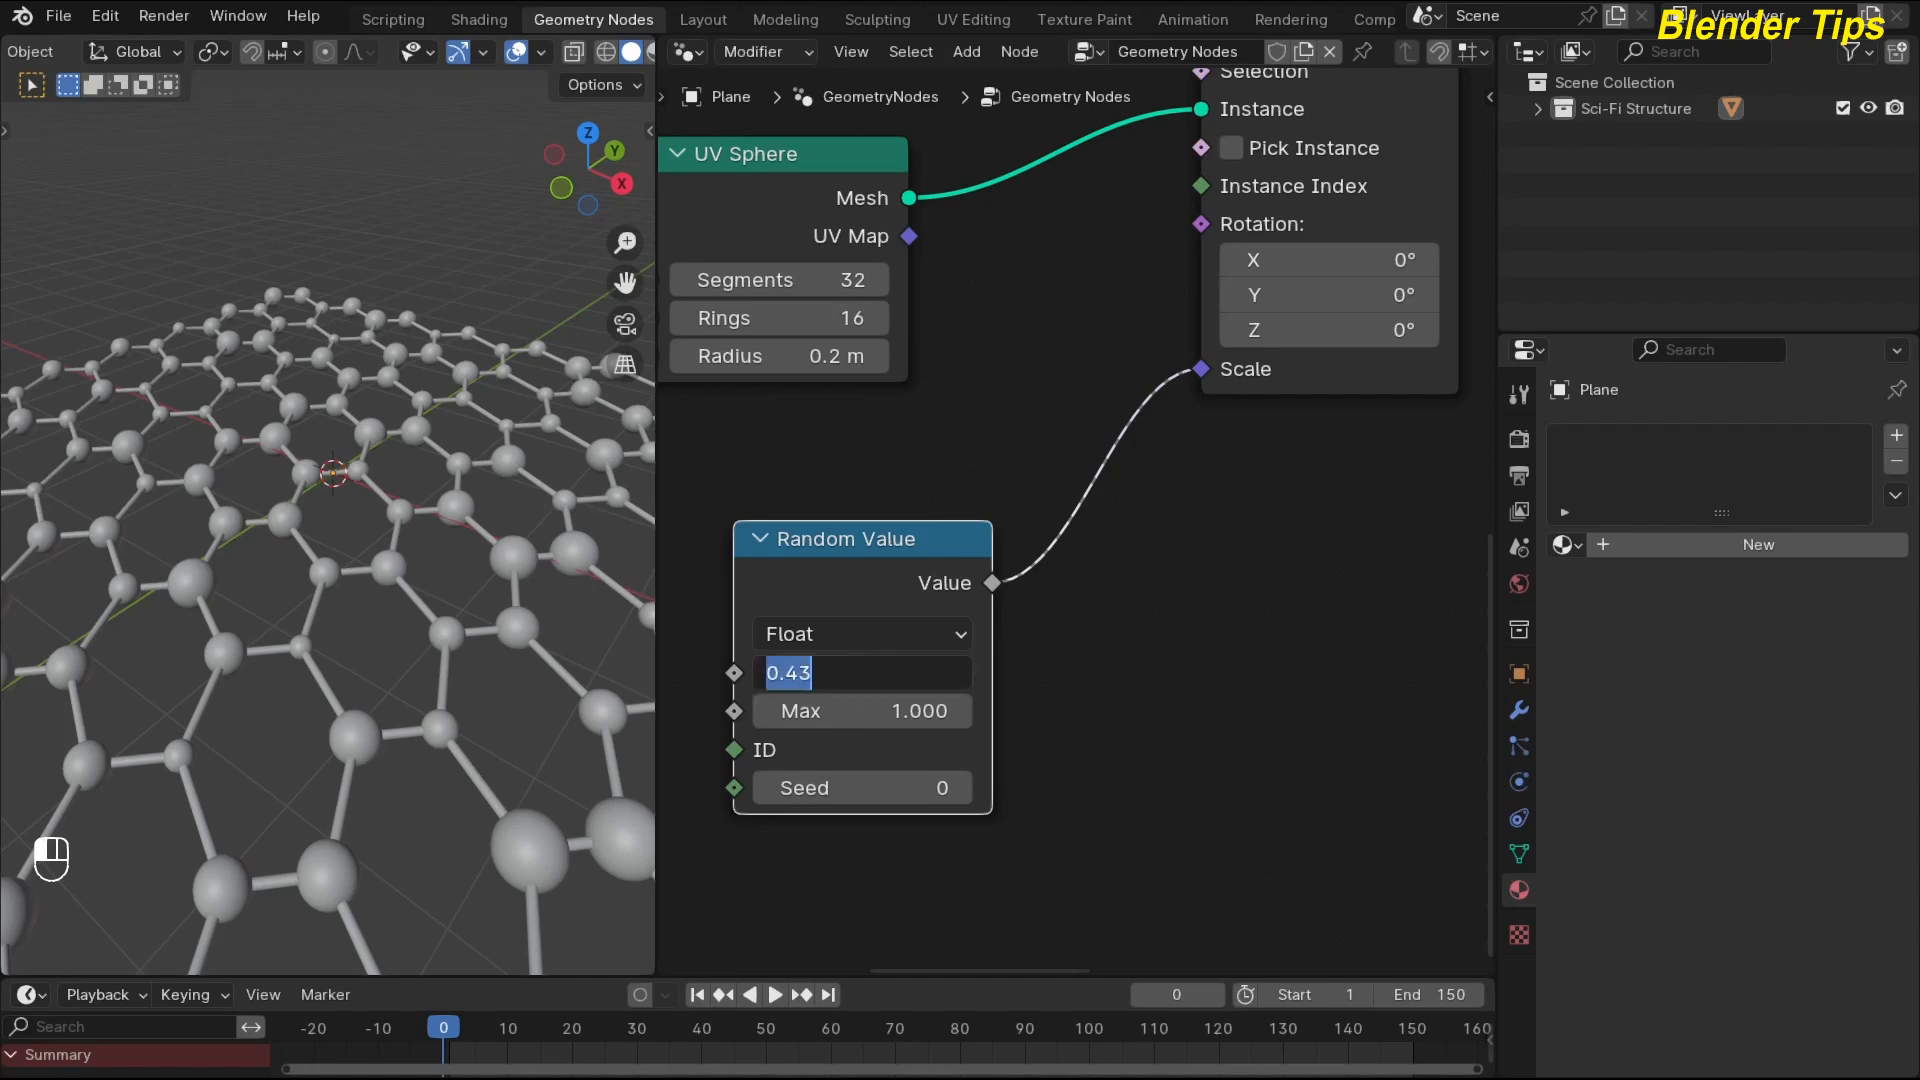
type(".4")
key("Return")
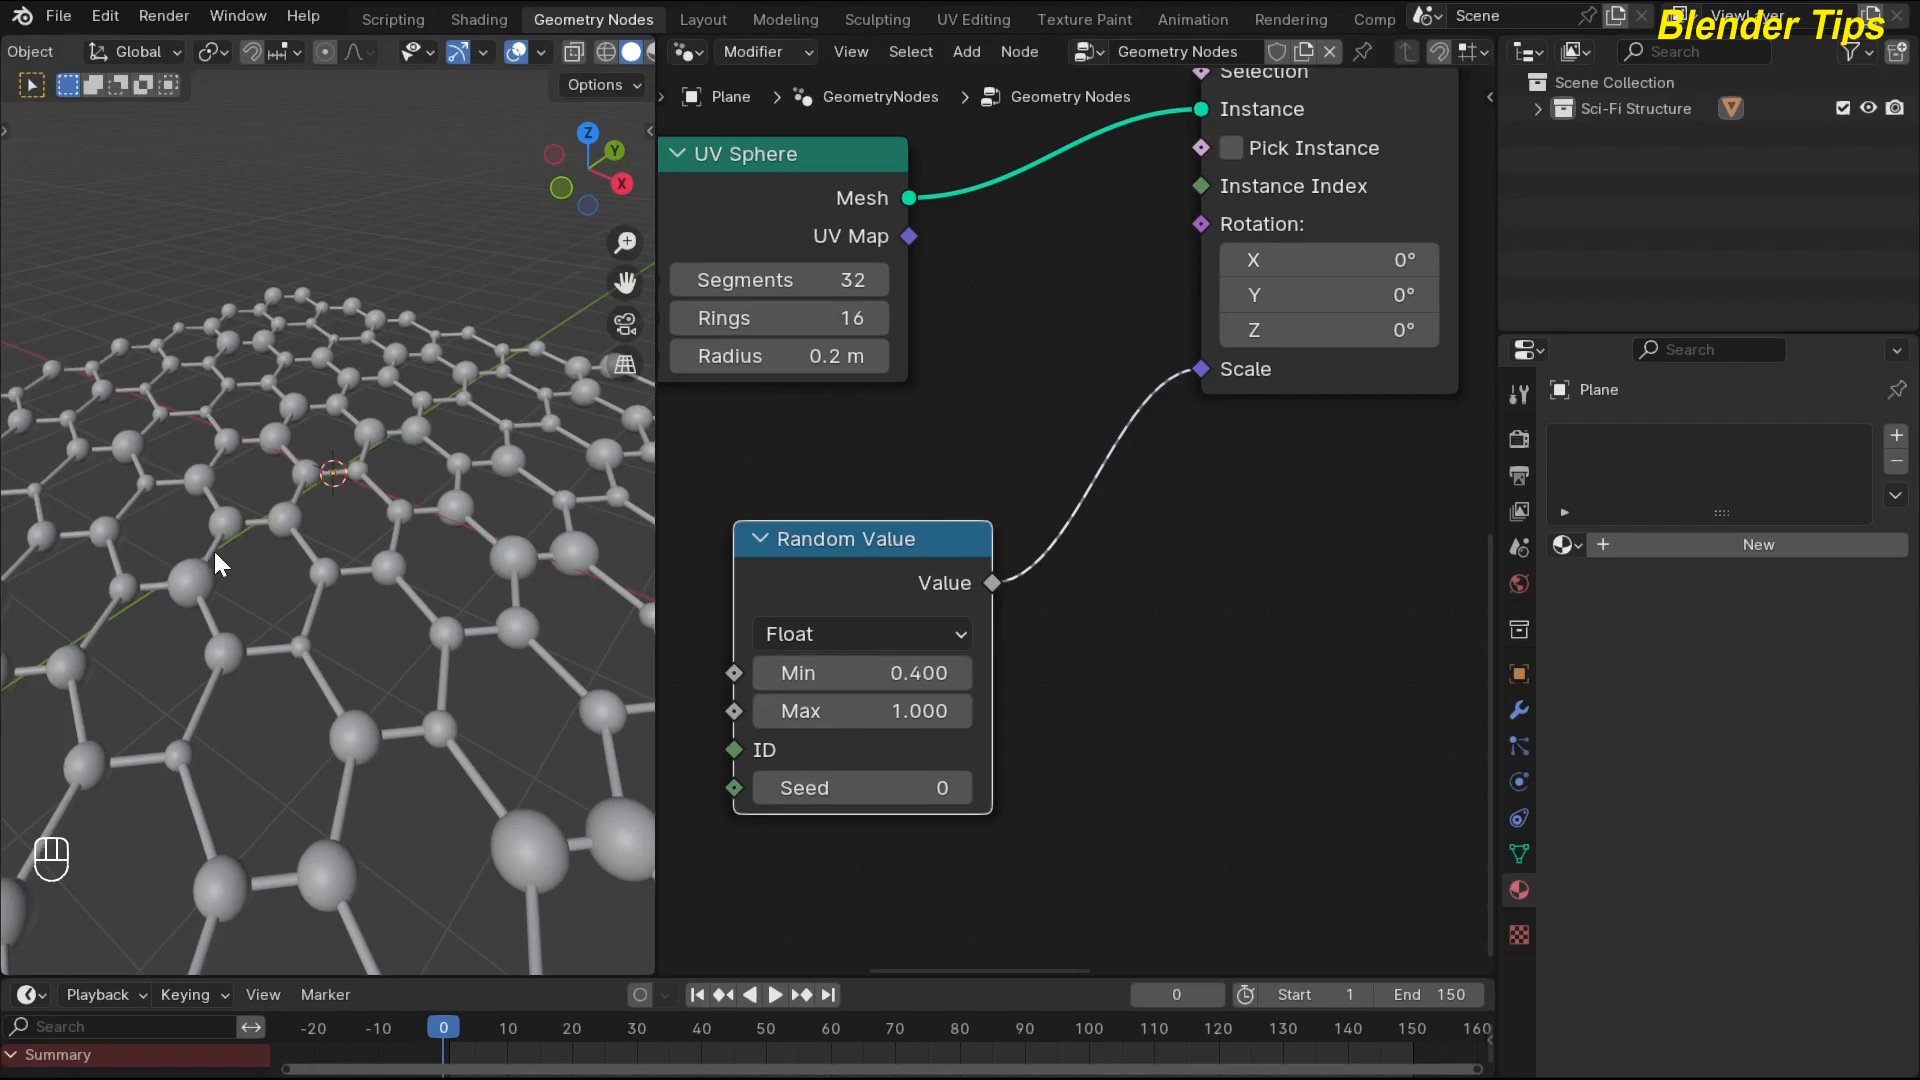
middle_click_drag(214, 549, 194, 434)
scroll(226, 482, "up", 3)
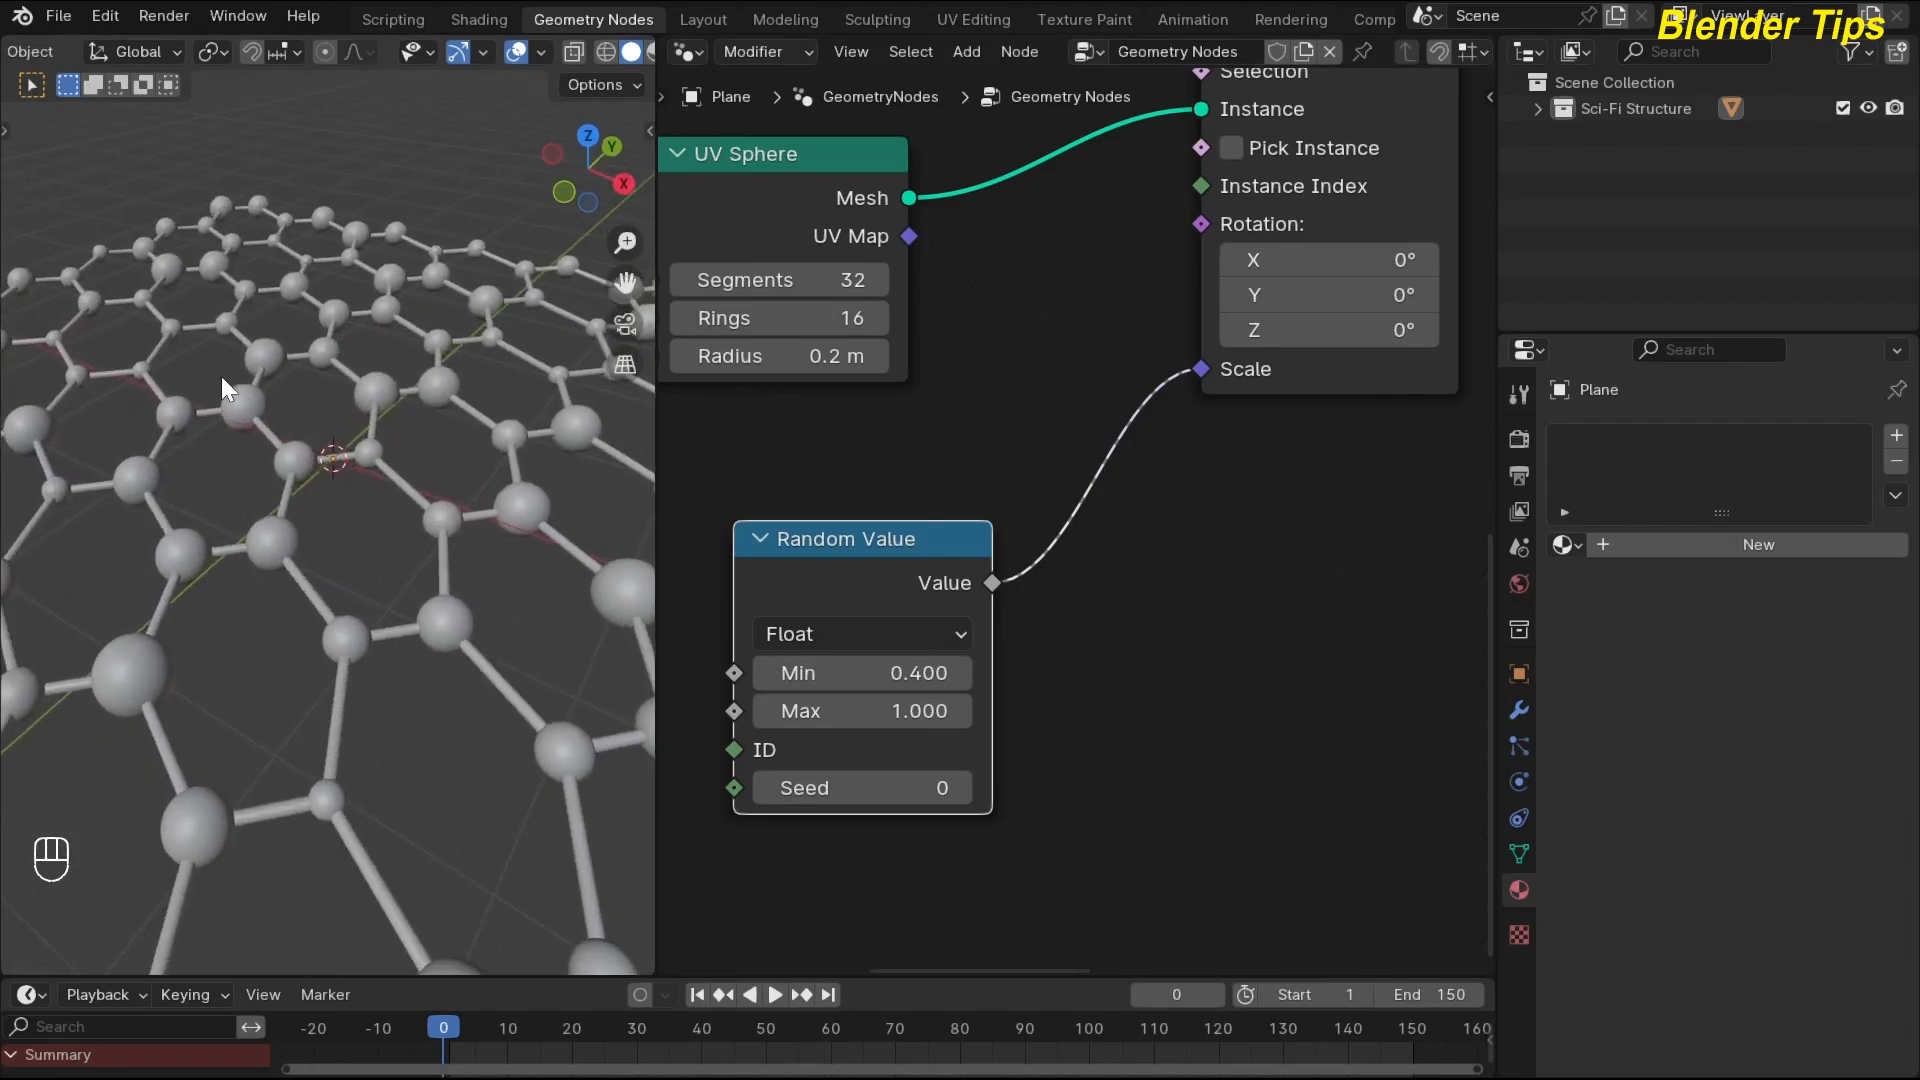
scroll(344, 556, "down", 4)
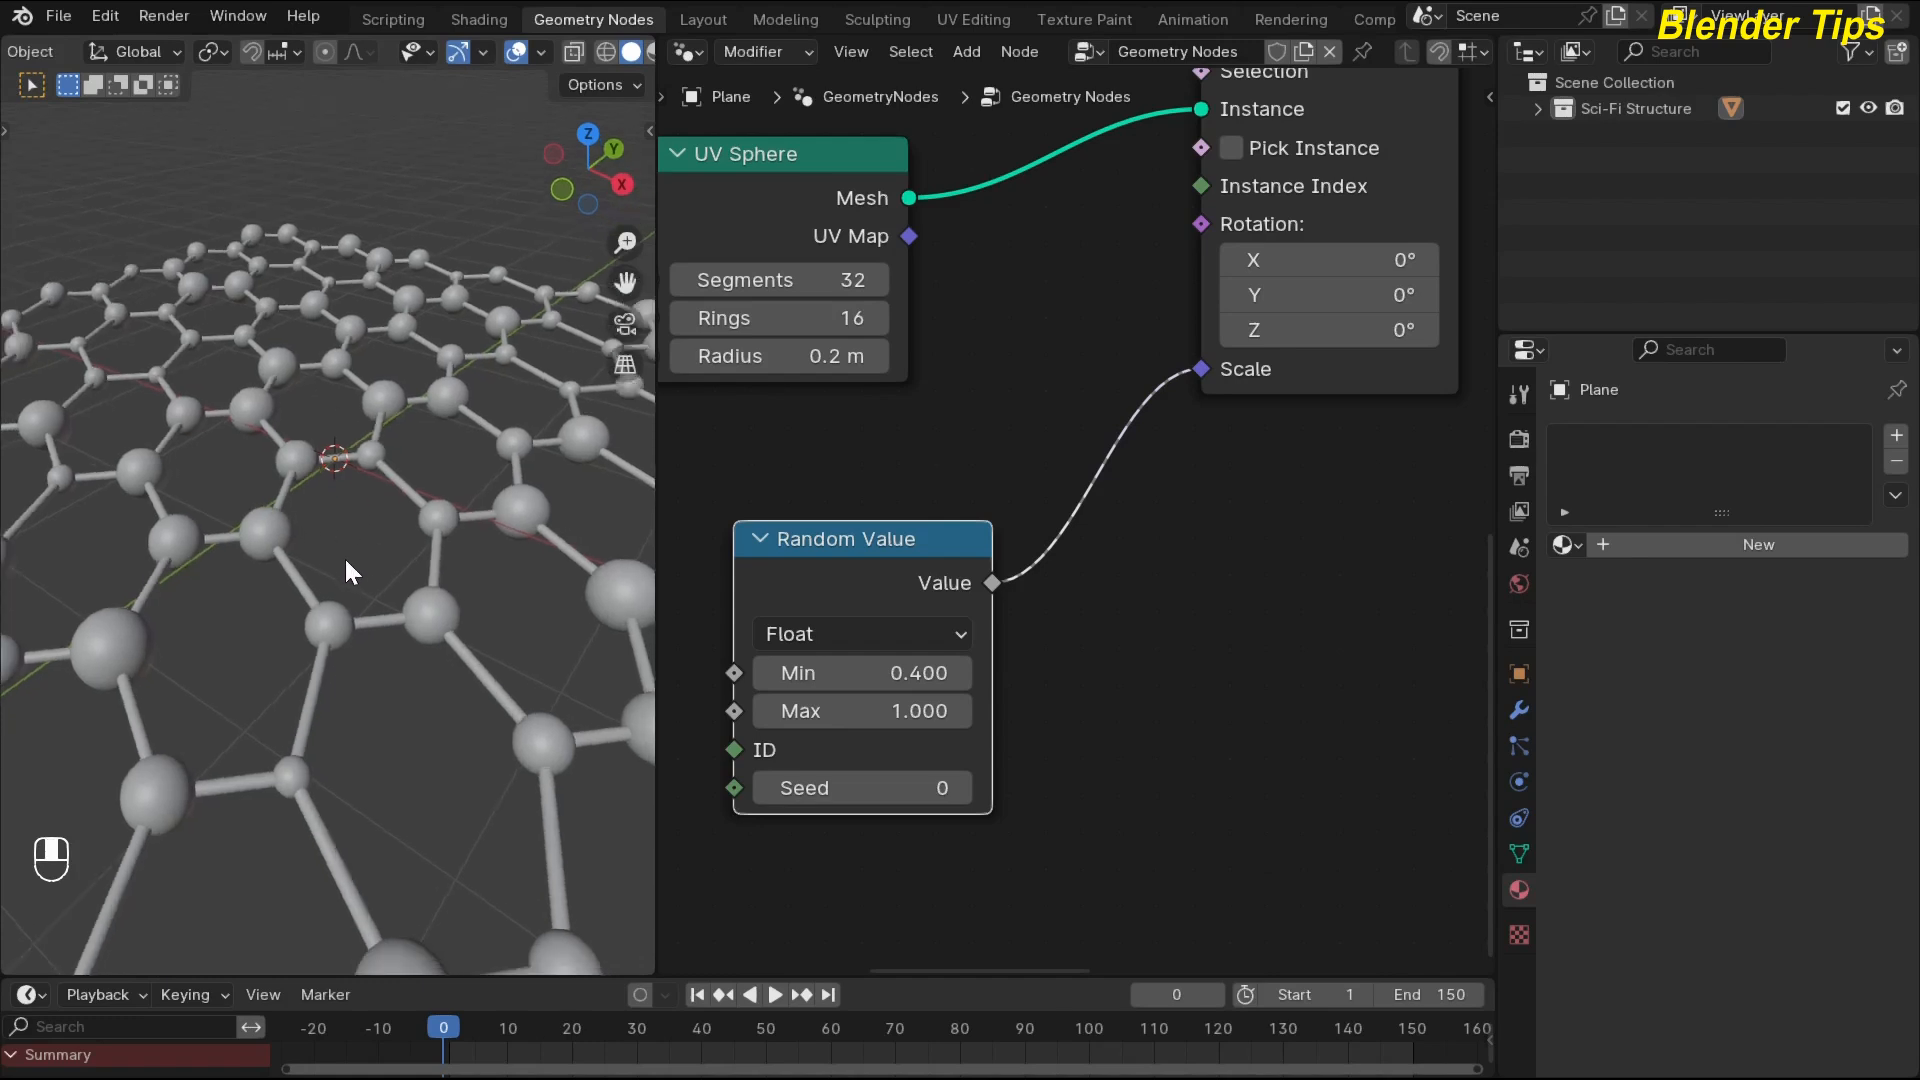
middle_click_drag(340, 554, 294, 531, "shift")
scroll(1122, 541, "down", 1)
Move the Join Geometry node up, closer to the Curve to Mesh node.
middle_click_drag(1115, 583, 1023, 852)
scroll(1210, 266, "down", 3)
middle_click_drag(1200, 317, 991, 901)
middle_click_drag(1059, 460, 912, 462)
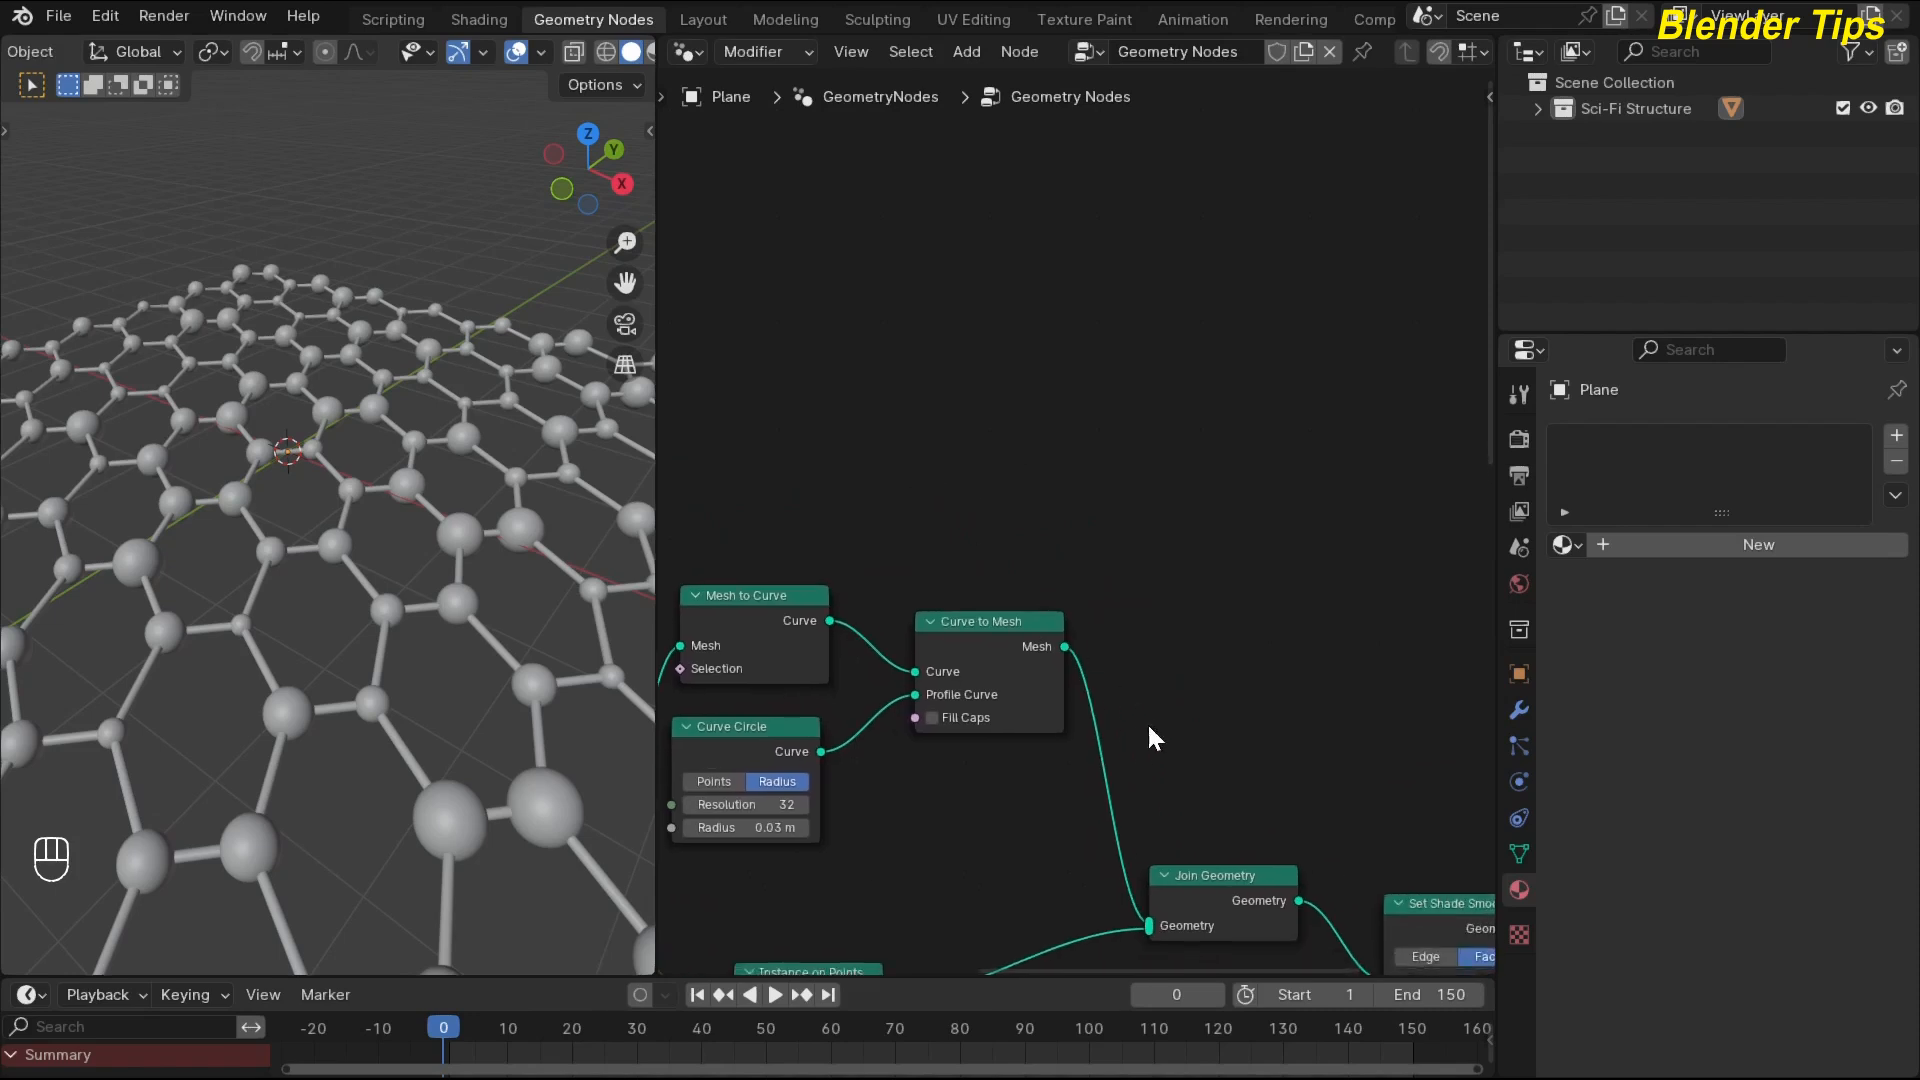
left_click_drag(1199, 876, 1203, 746)
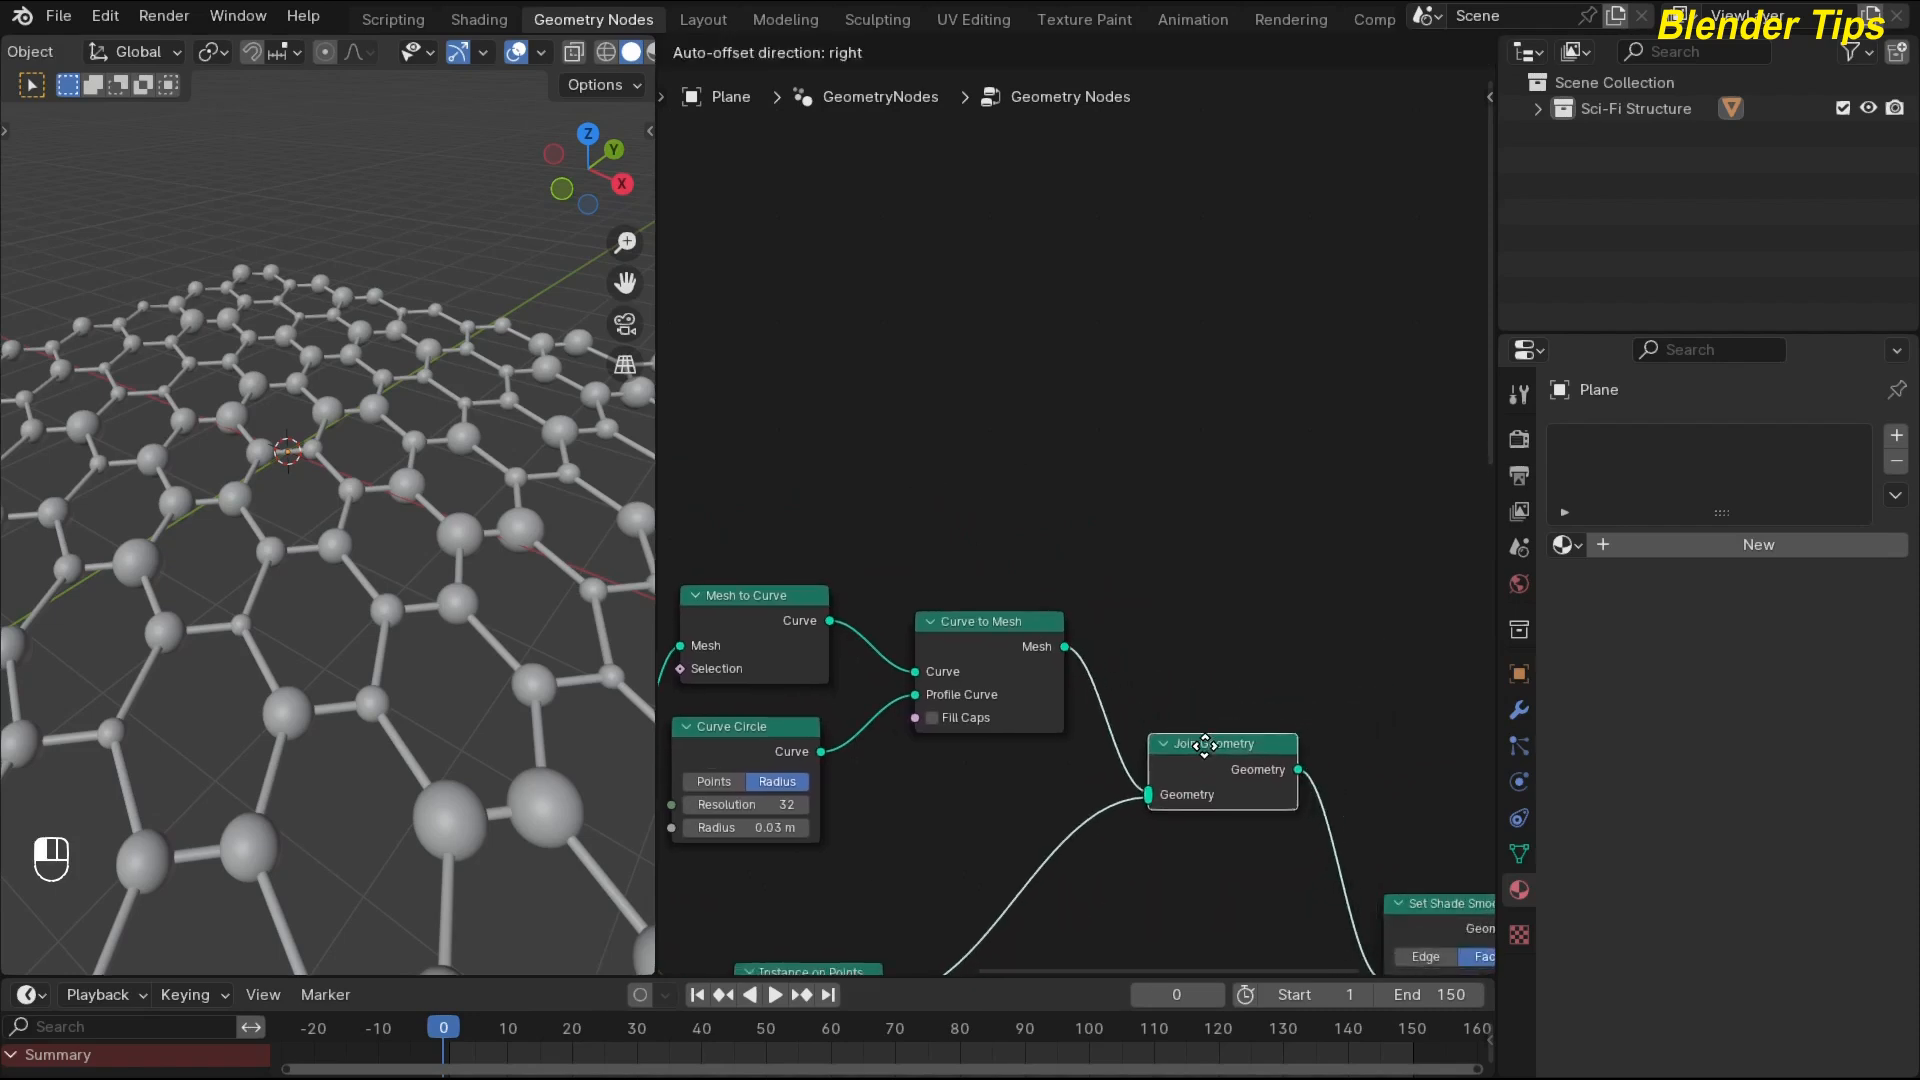
Add a Grid node above Curve to Mesh and connect its Mesh output to the Join Geometry node.
middle_click_drag(1038, 407, 1099, 434)
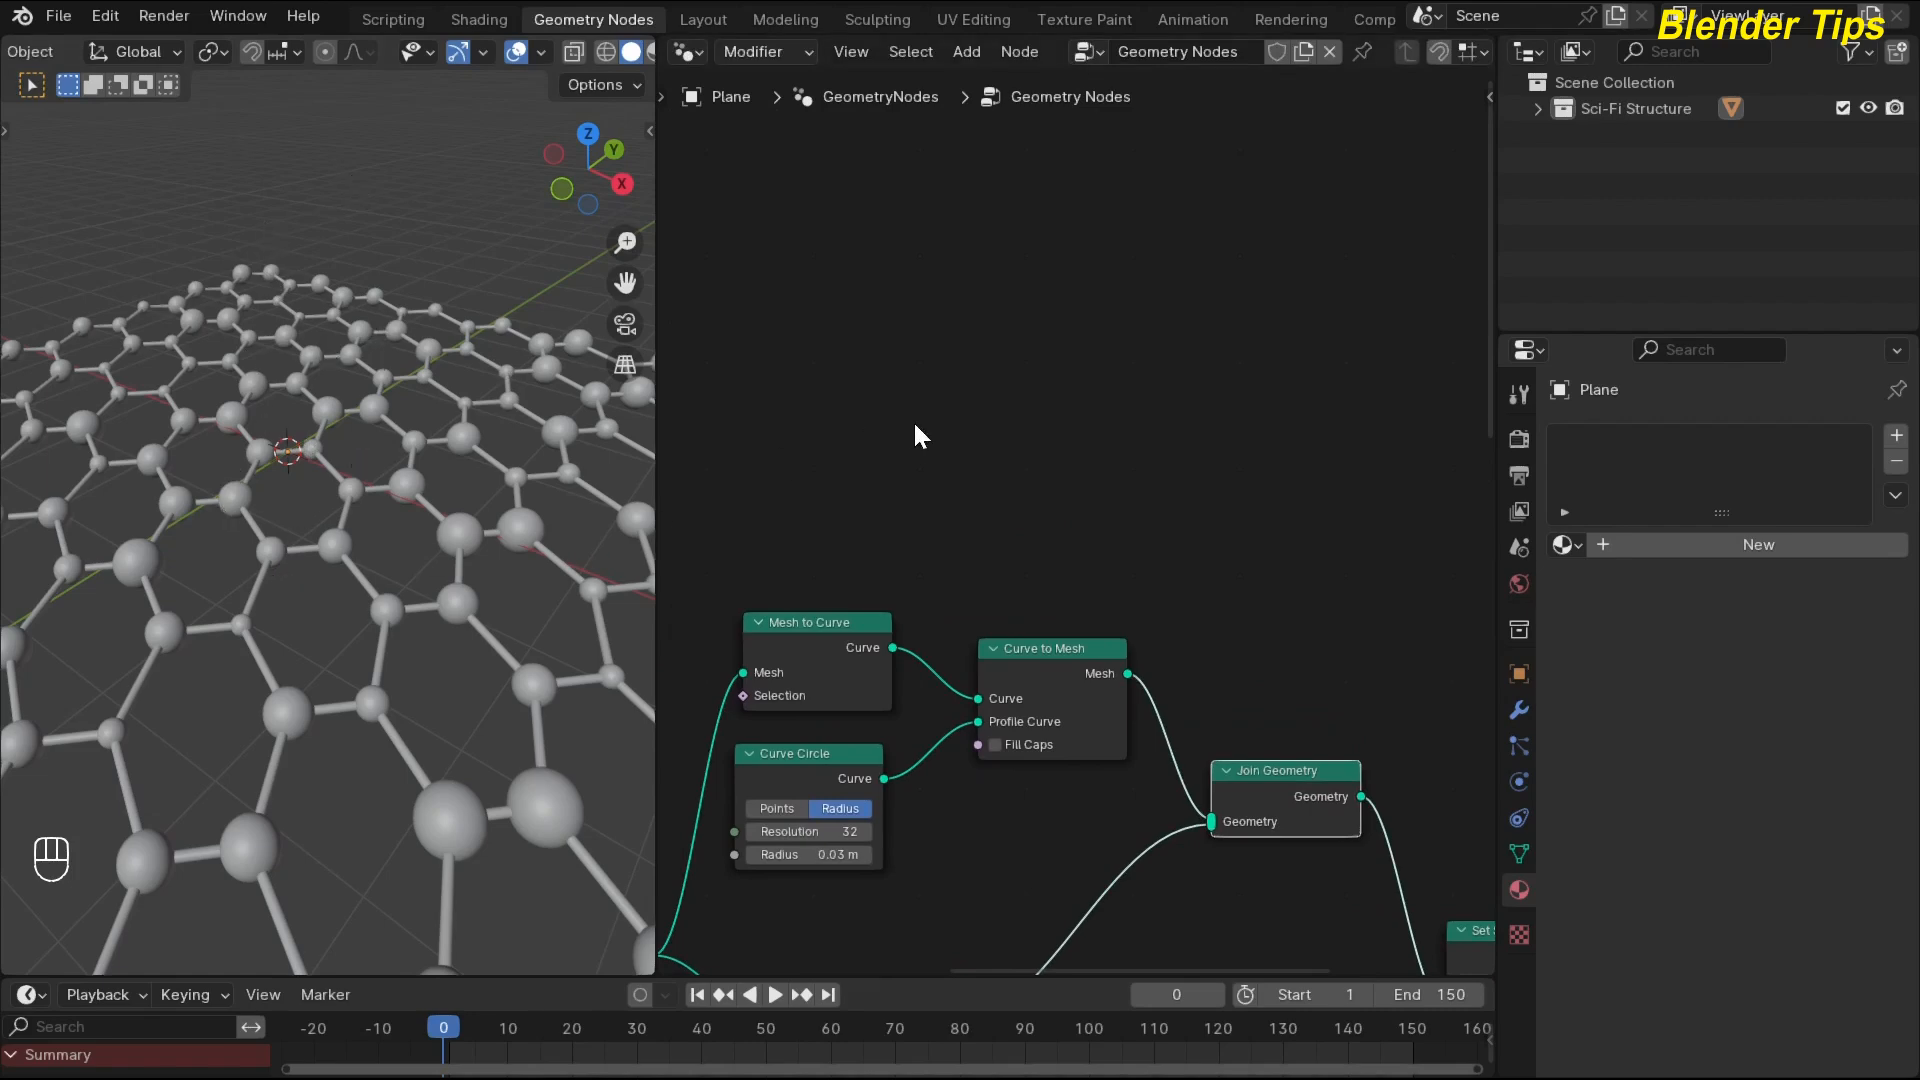
middle_click_drag(916, 418, 940, 440)
key("shift+a")
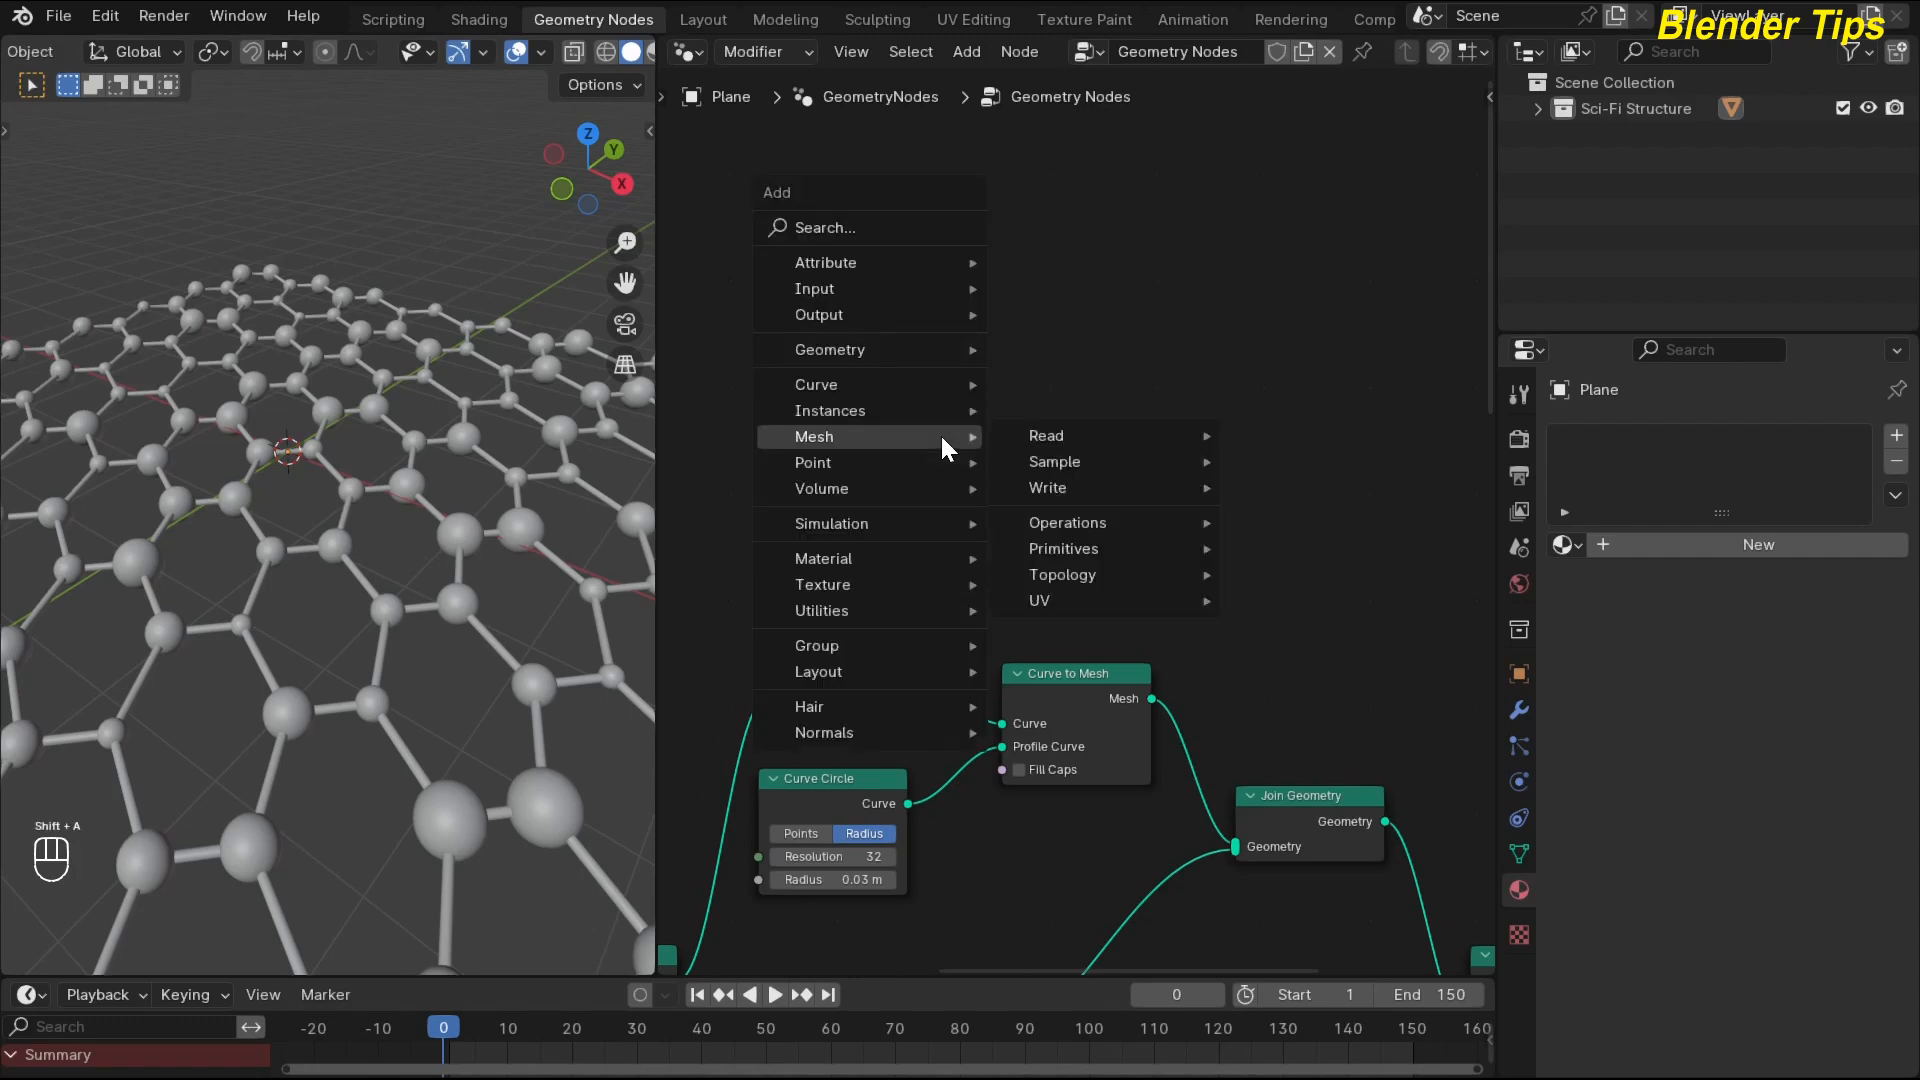
type("gri")
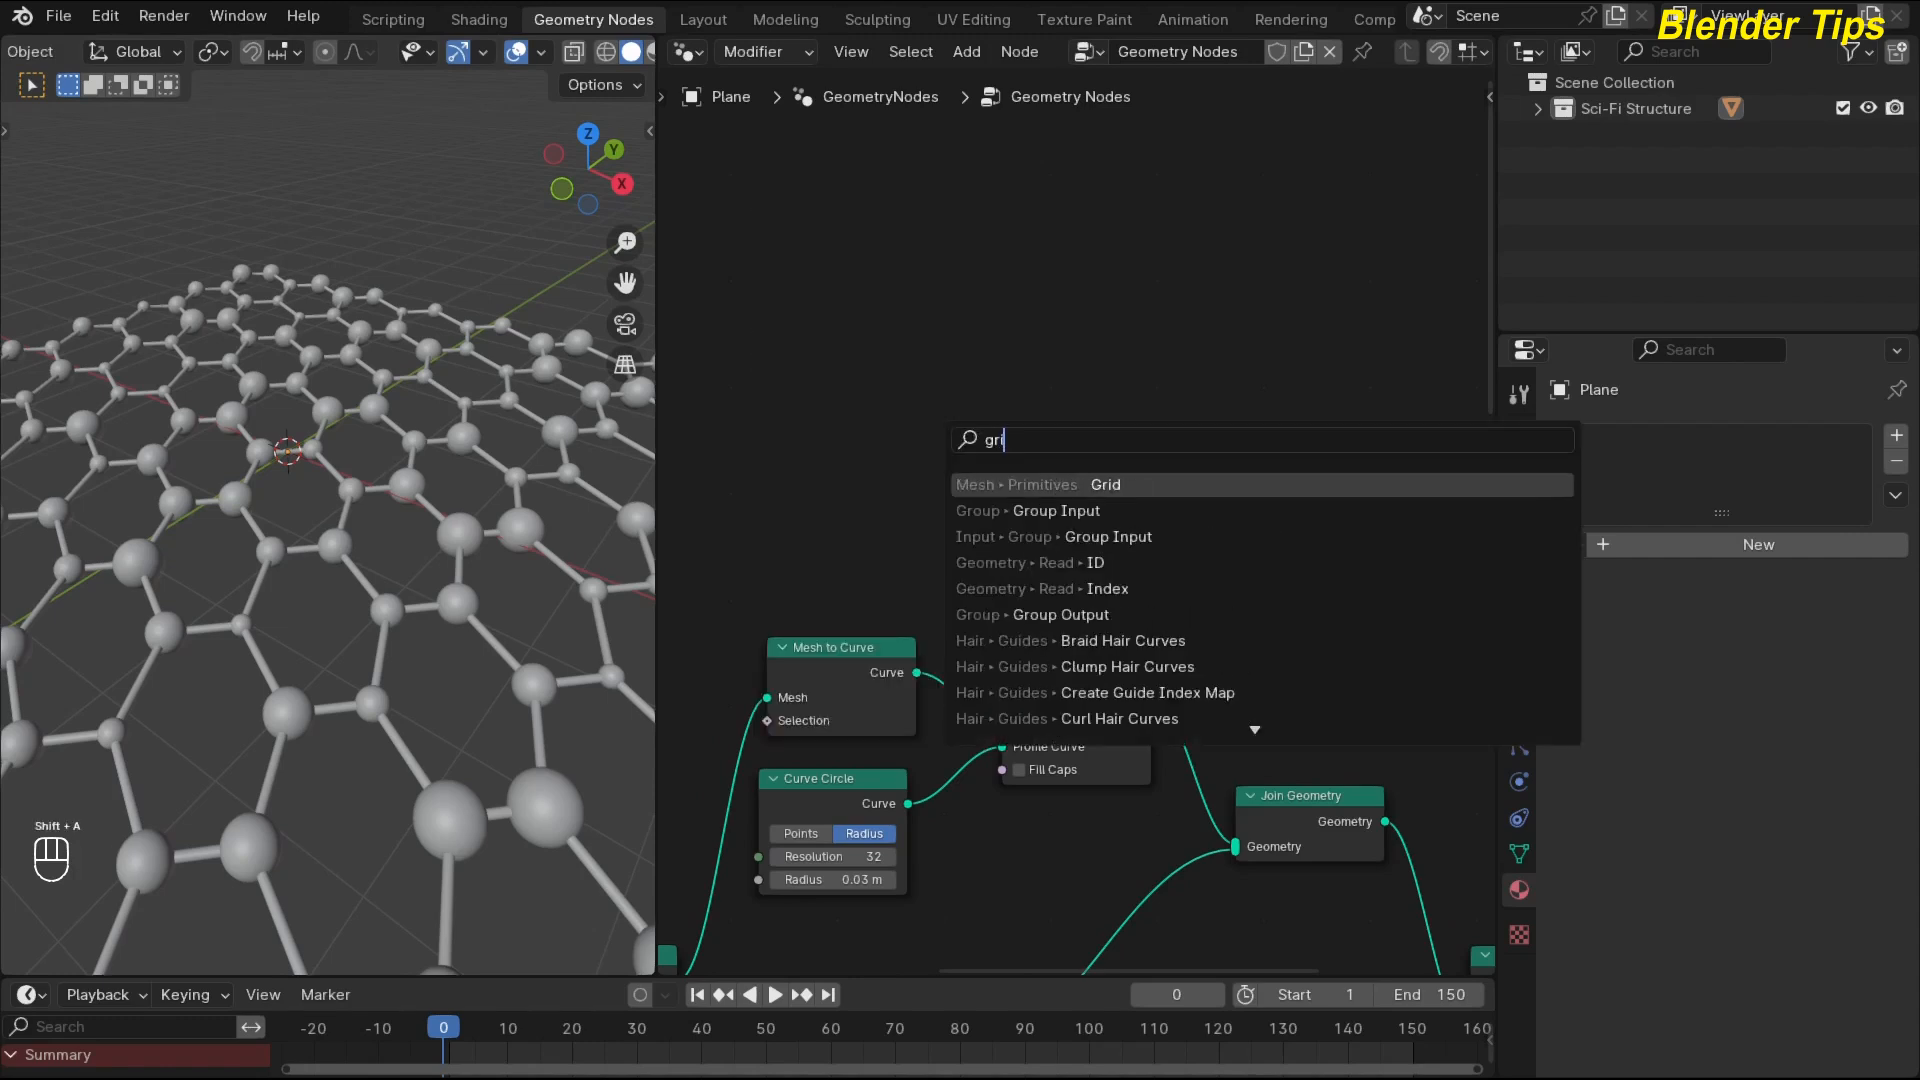
key("Return")
left_click(954, 388)
middle_click_drag(1170, 468, 938, 401)
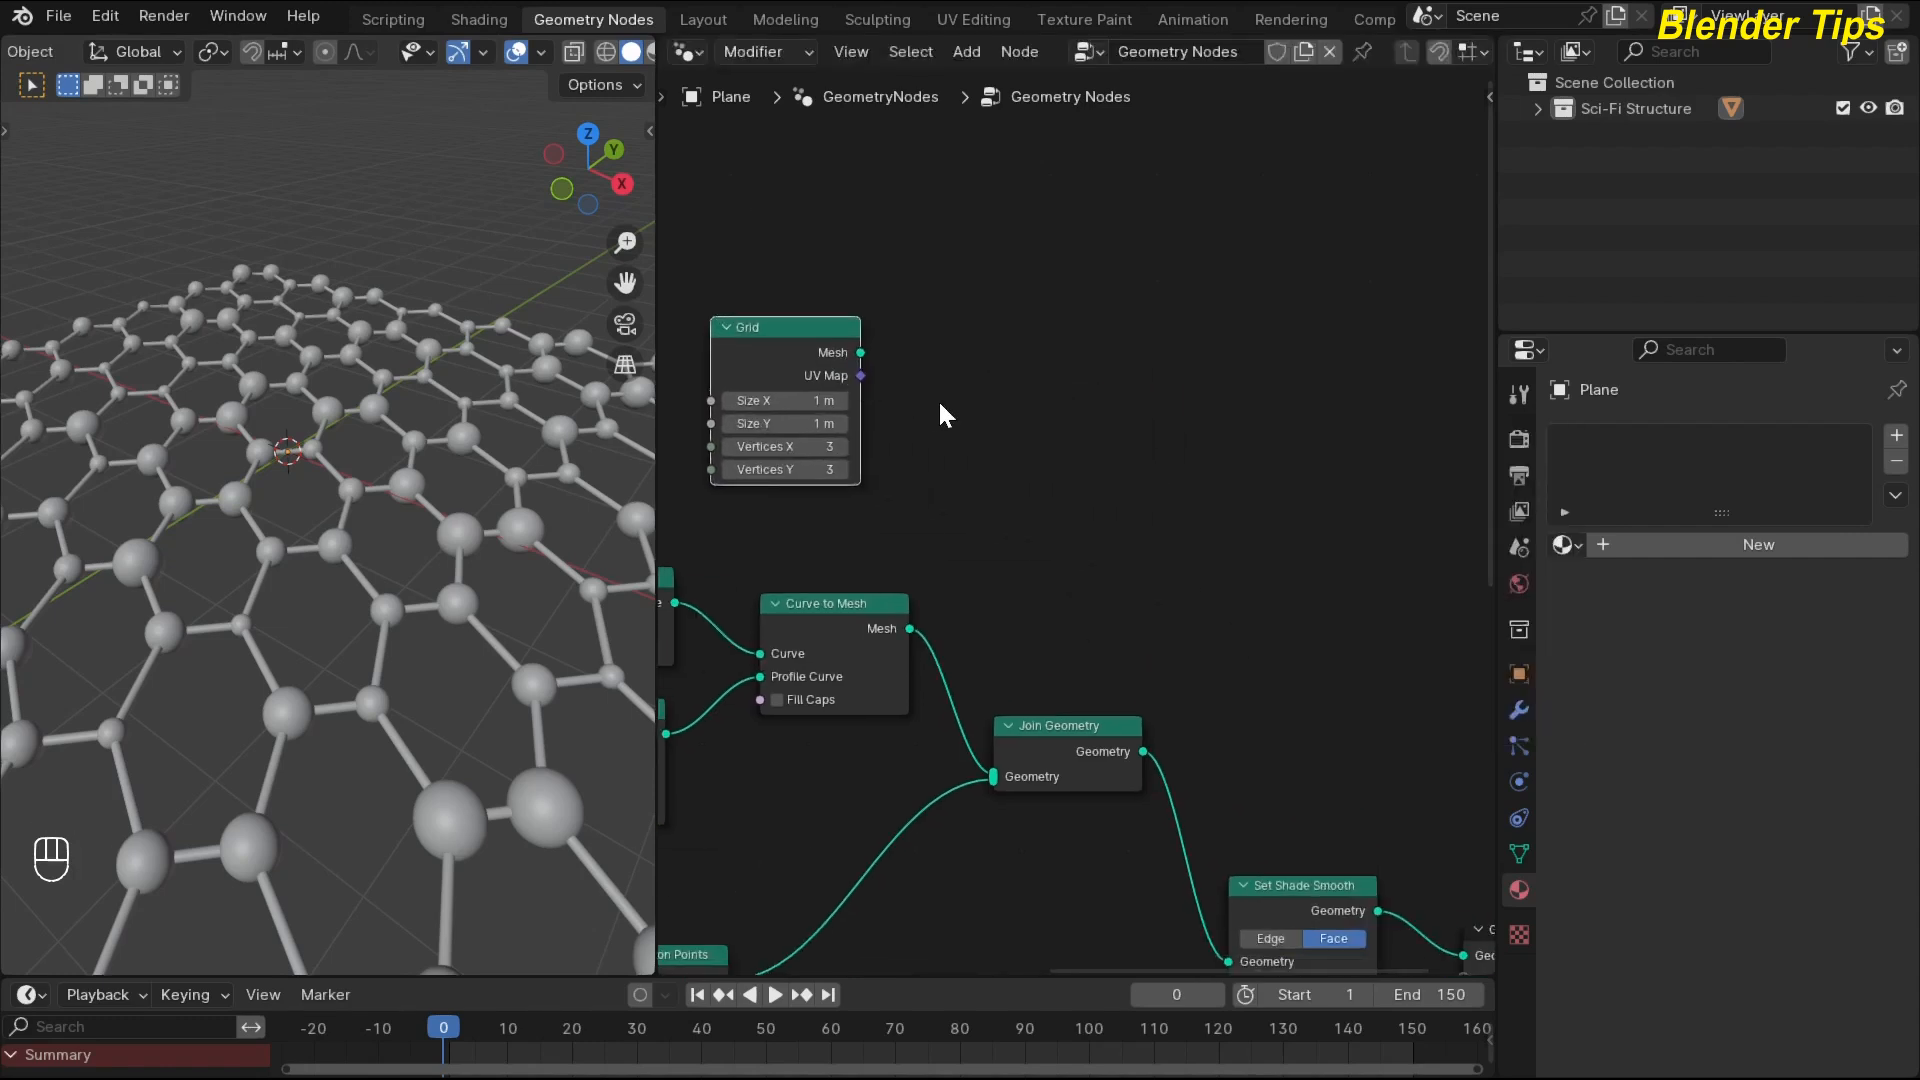
left_click_drag(862, 352, 993, 777)
Move Join Geometry and its downstream nodes further right and raise the Grid node slightly to free up space.
middle_click_drag(1058, 620, 1045, 368)
scroll(1041, 540, "down", 2)
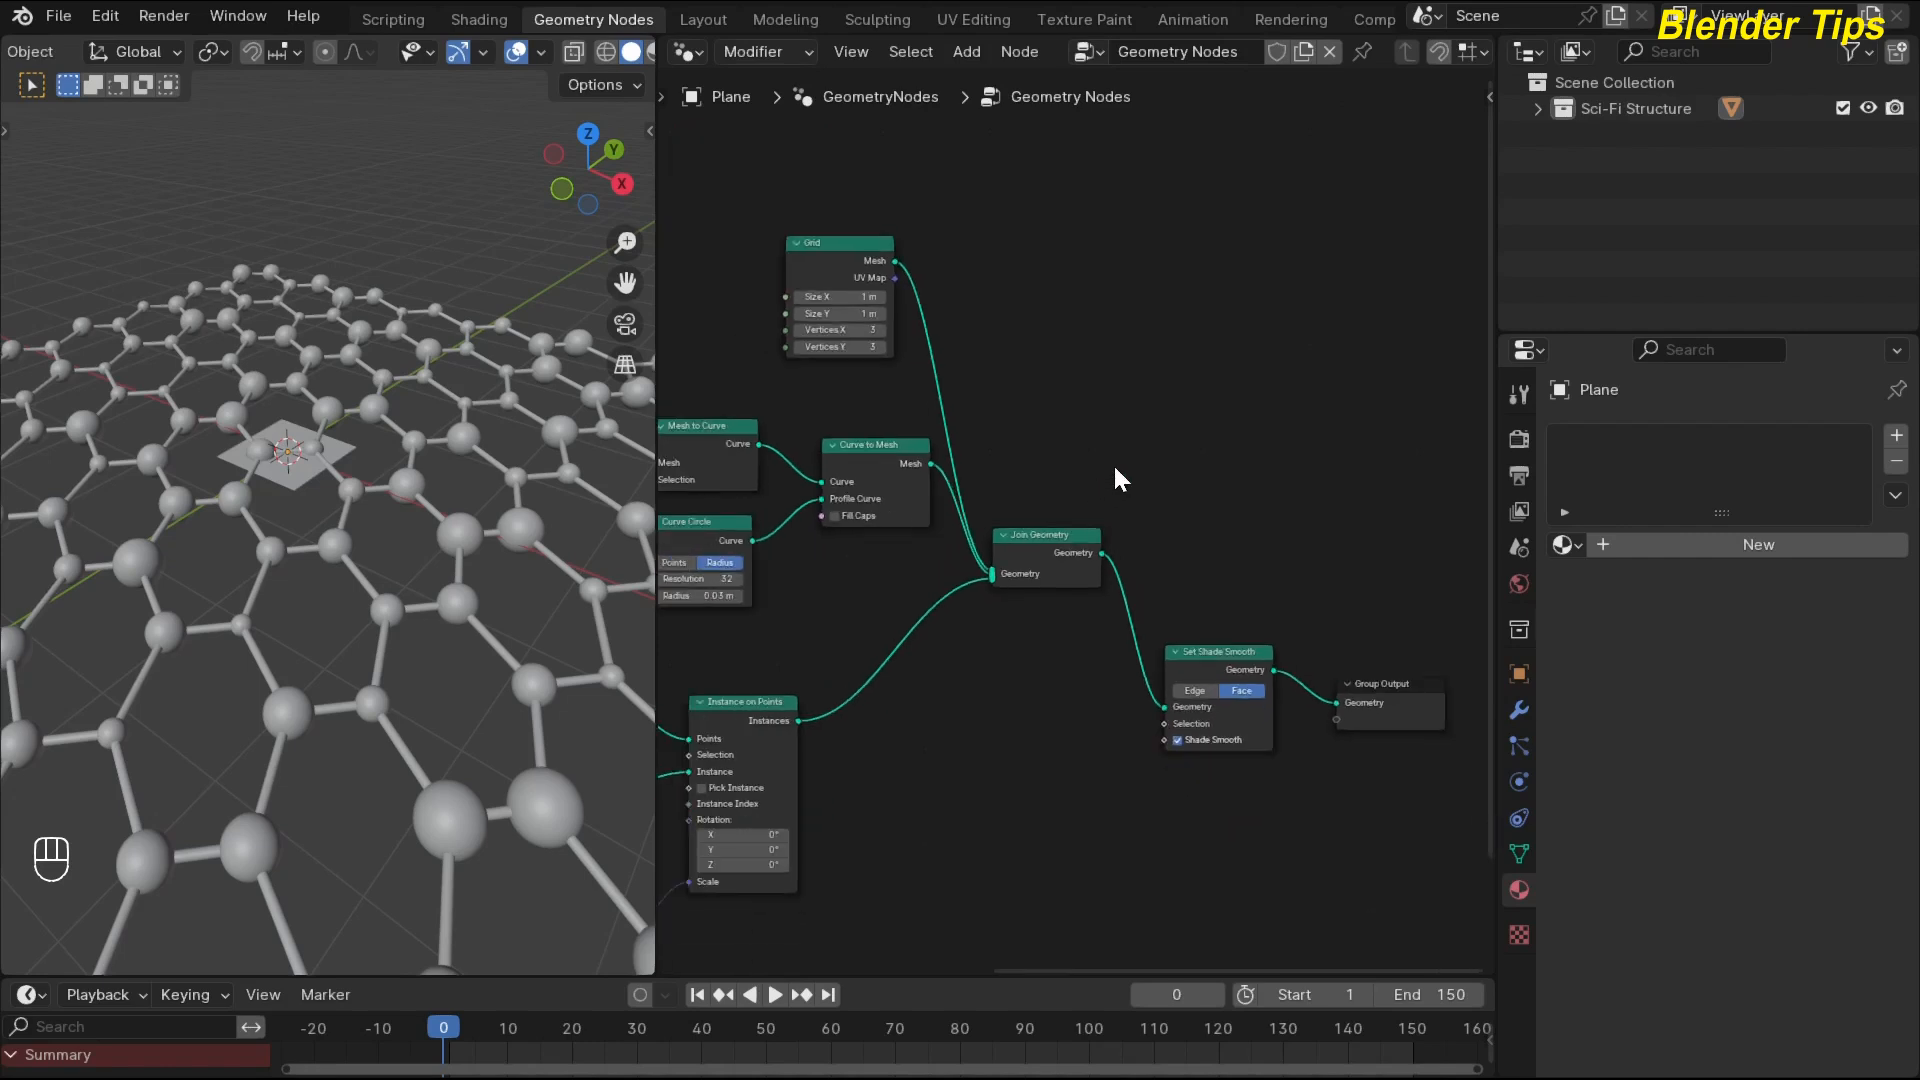
left_click_drag(1022, 437, 1363, 783)
left_click_drag(1056, 564, 1261, 581)
middle_click_drag(1163, 386, 1262, 430)
left_click_drag(917, 290, 901, 231)
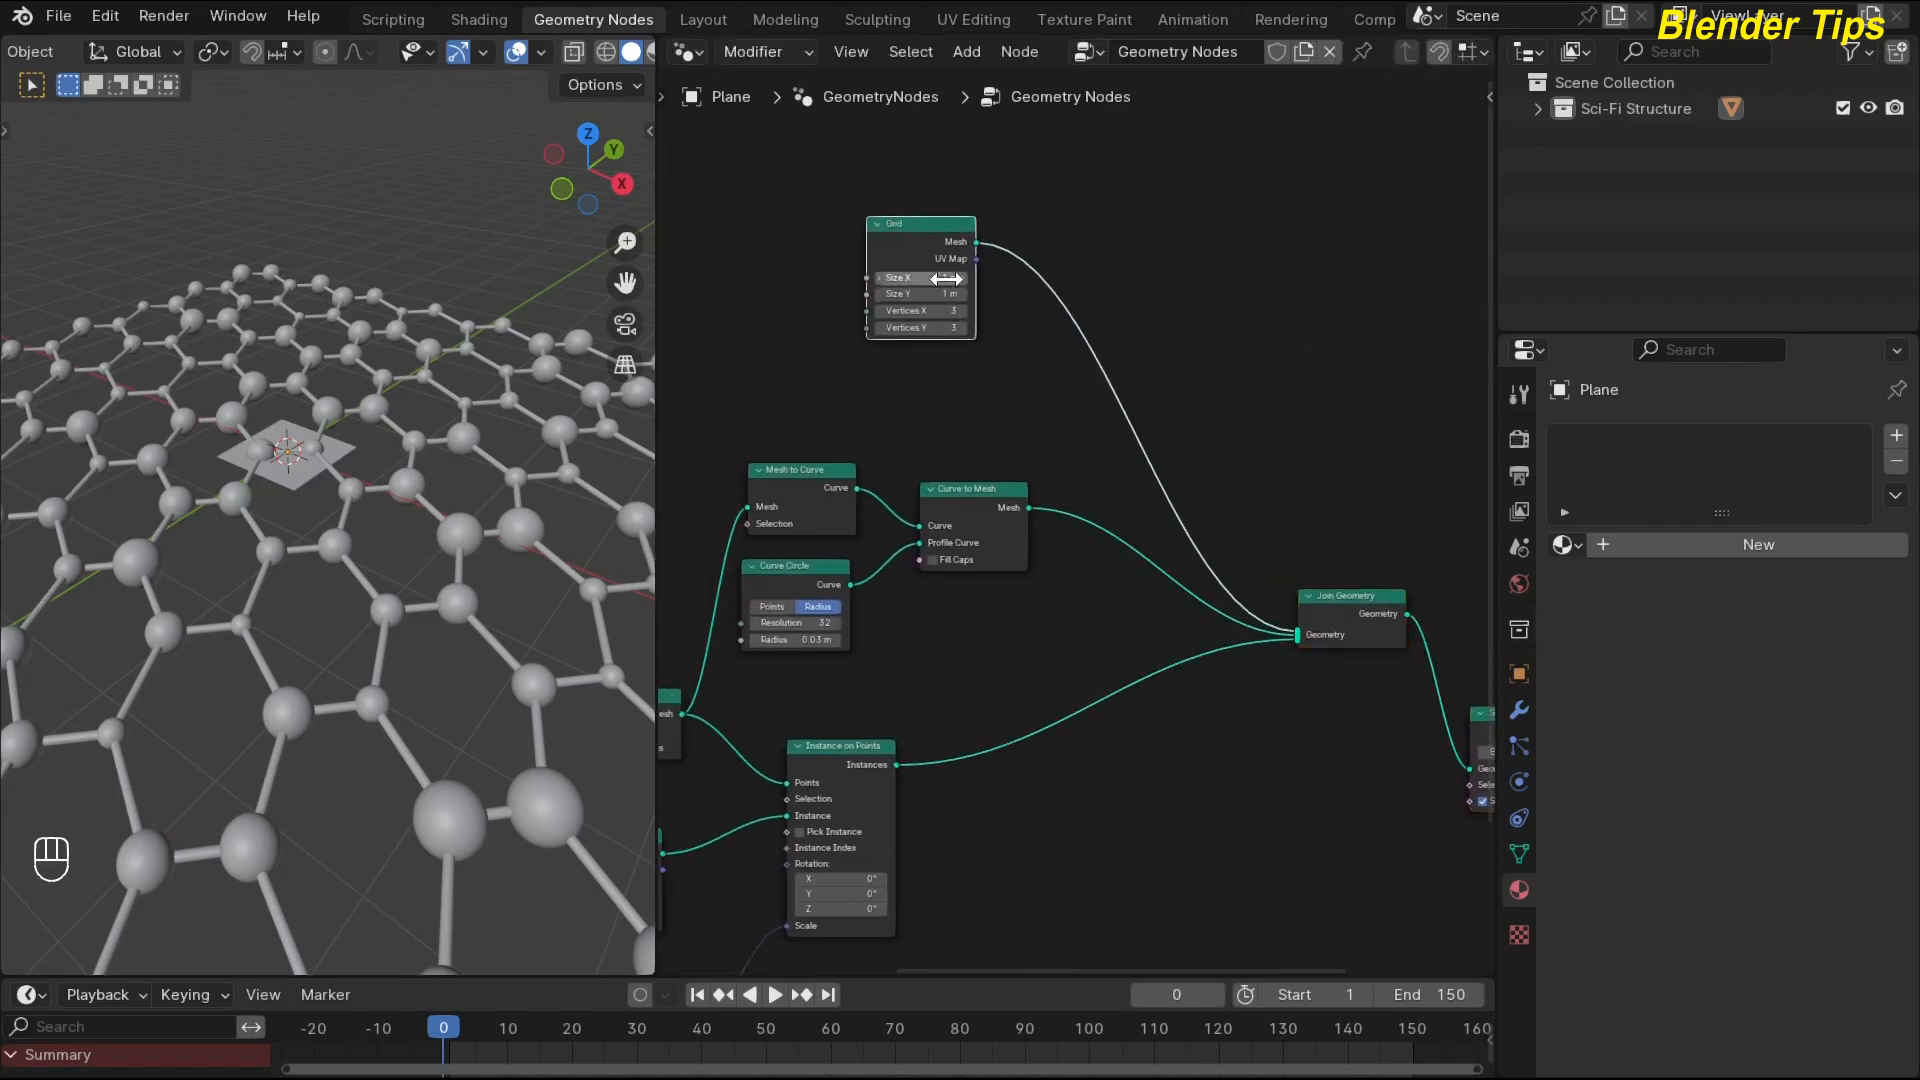
Set the Grid node's Size X and Size Y to 11 m.
scroll(986, 309, "up", 4)
middle_click_drag(985, 309, 1125, 487)
left_click_drag(1035, 360, 1035, 383)
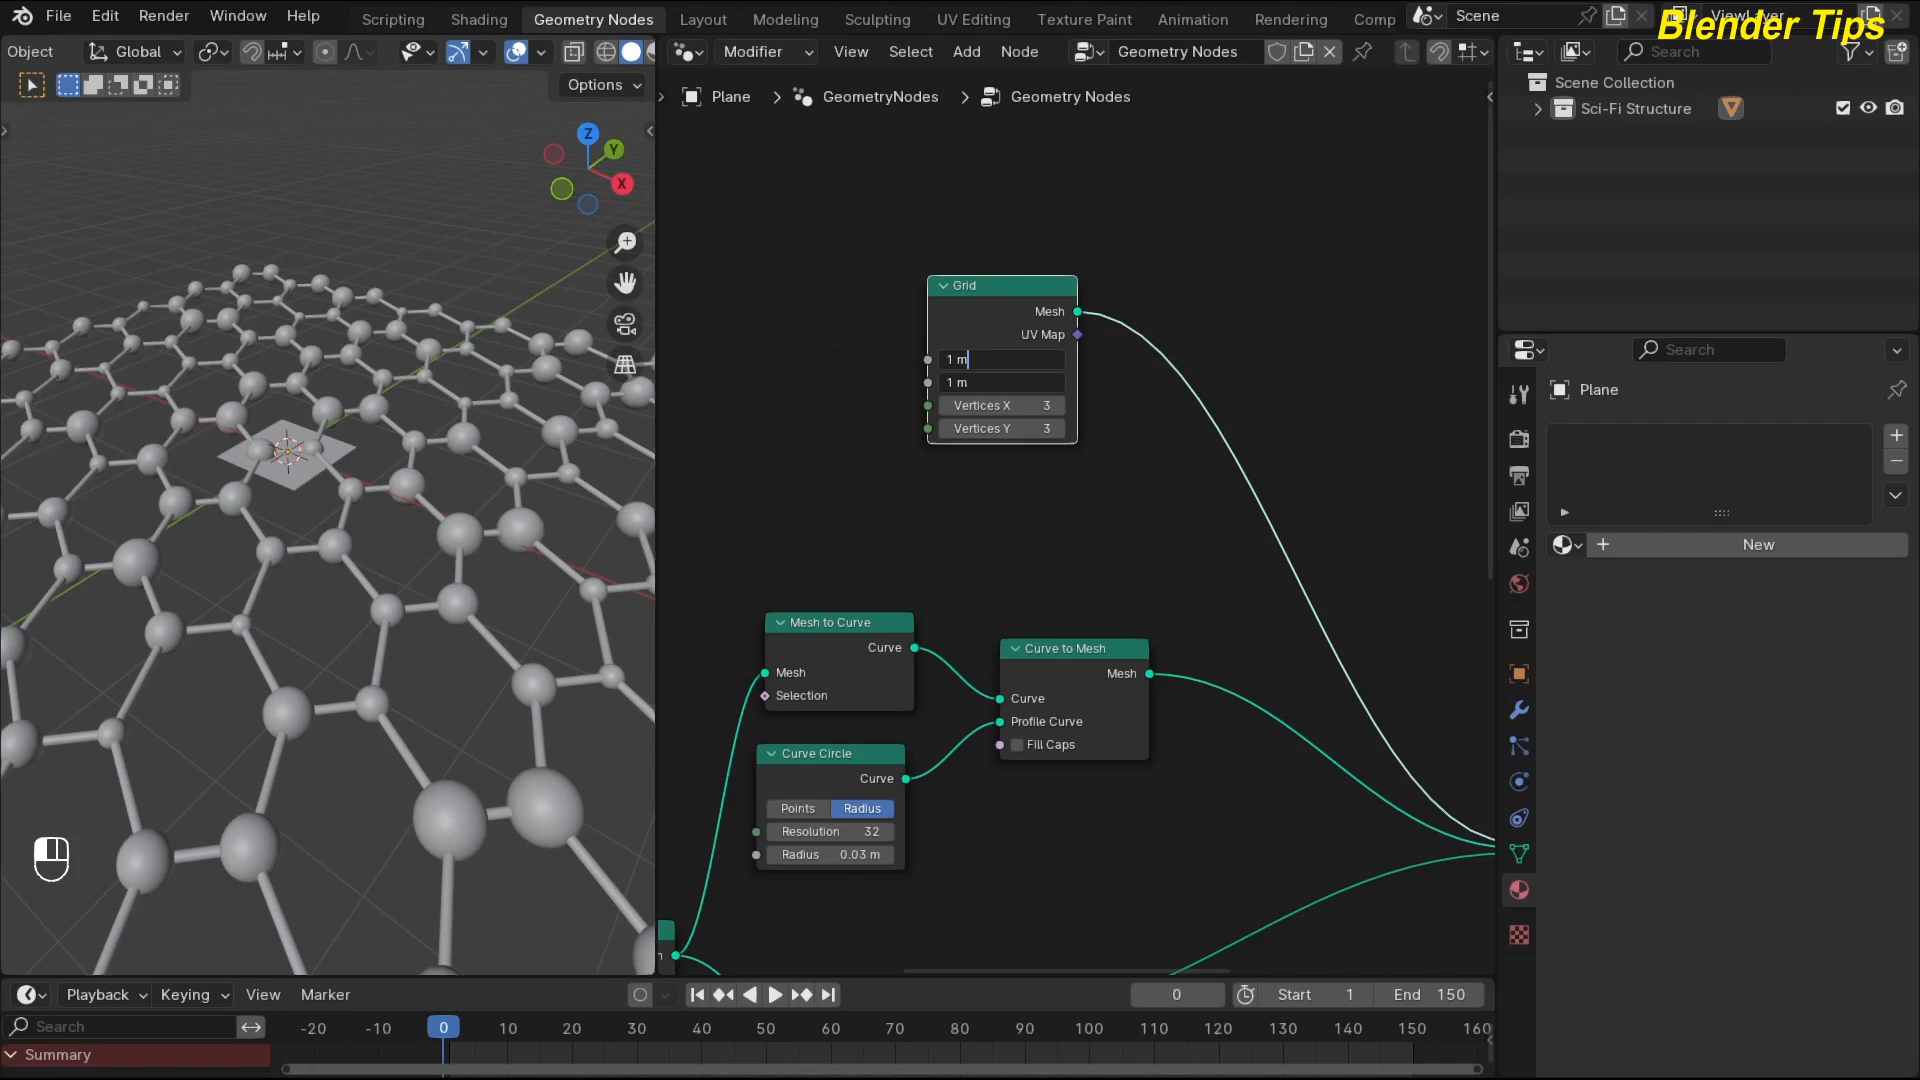
key("BackSpace")
key("BackSpace")
type("1")
key("Return")
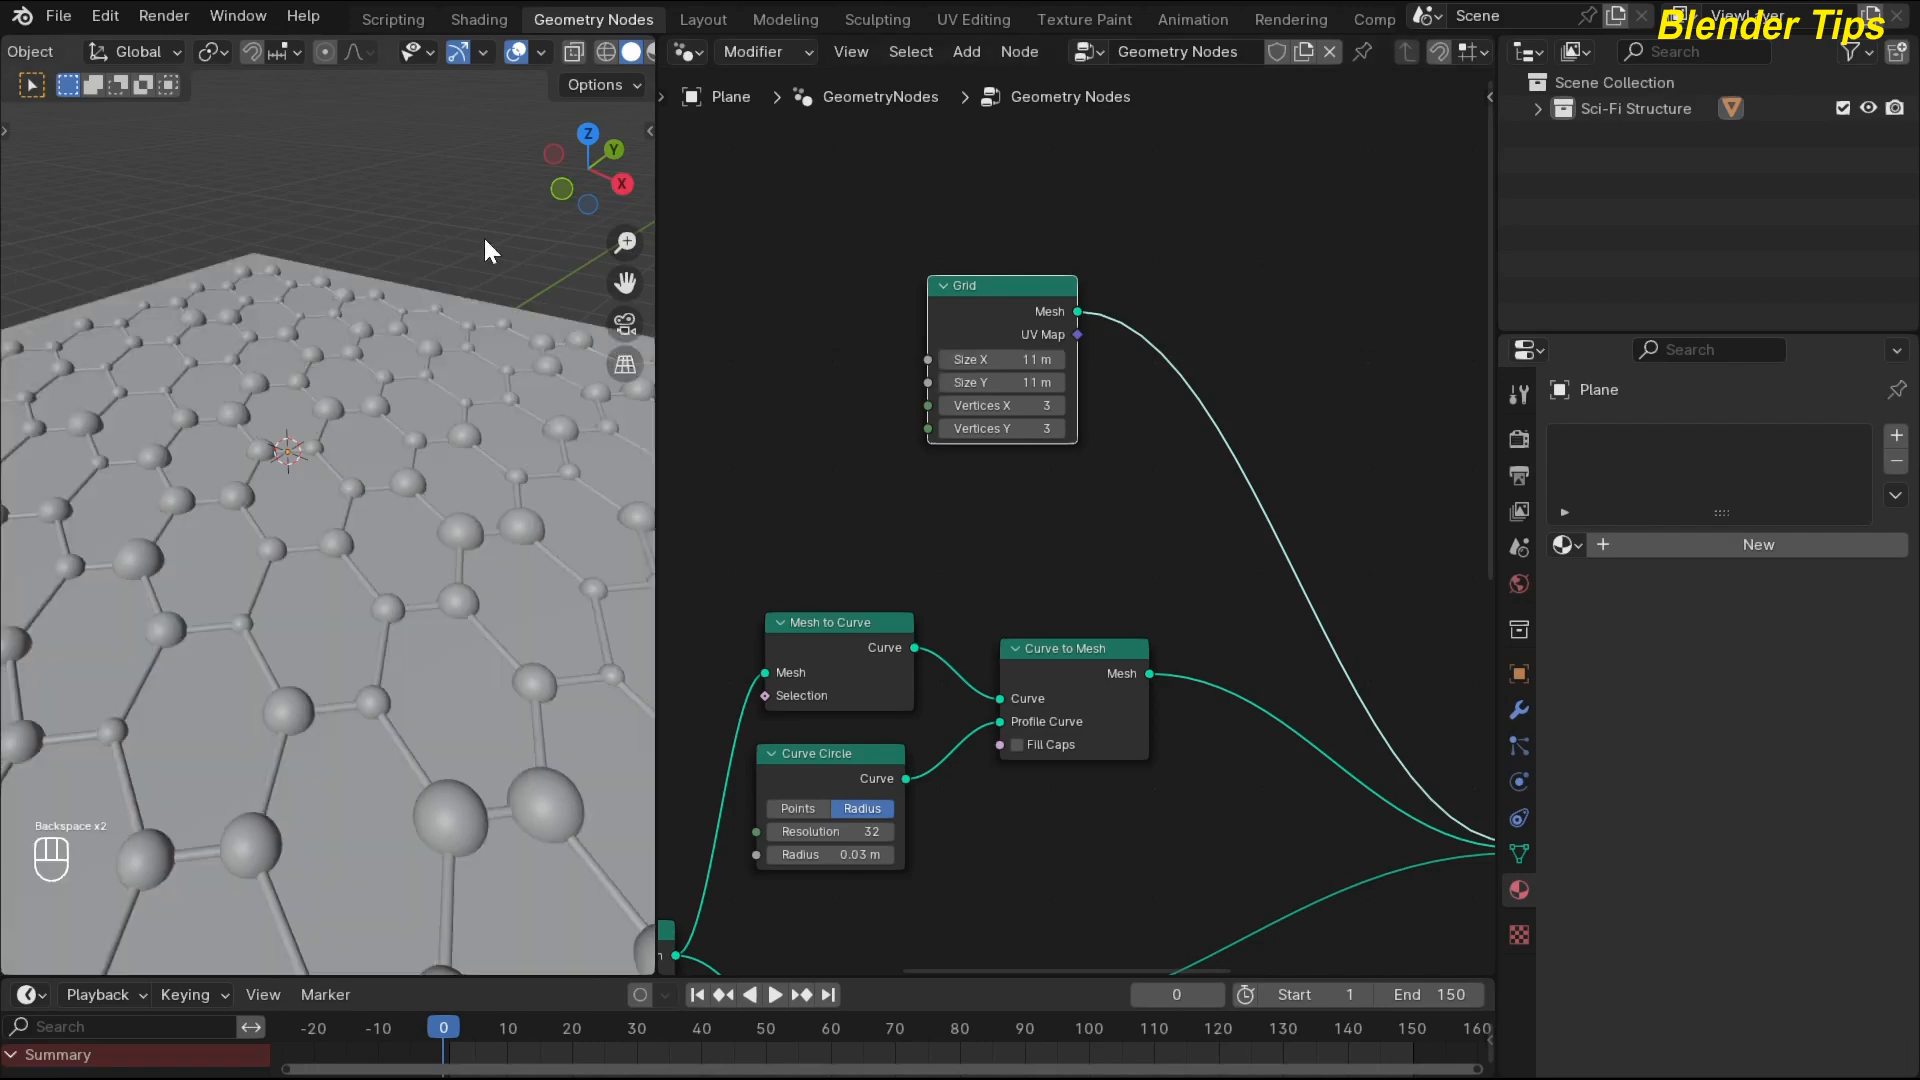
Insert a Transform Geometry node on the link between the Grid and Join Geometry nodes.
middle_click_drag(483, 236, 256, 506)
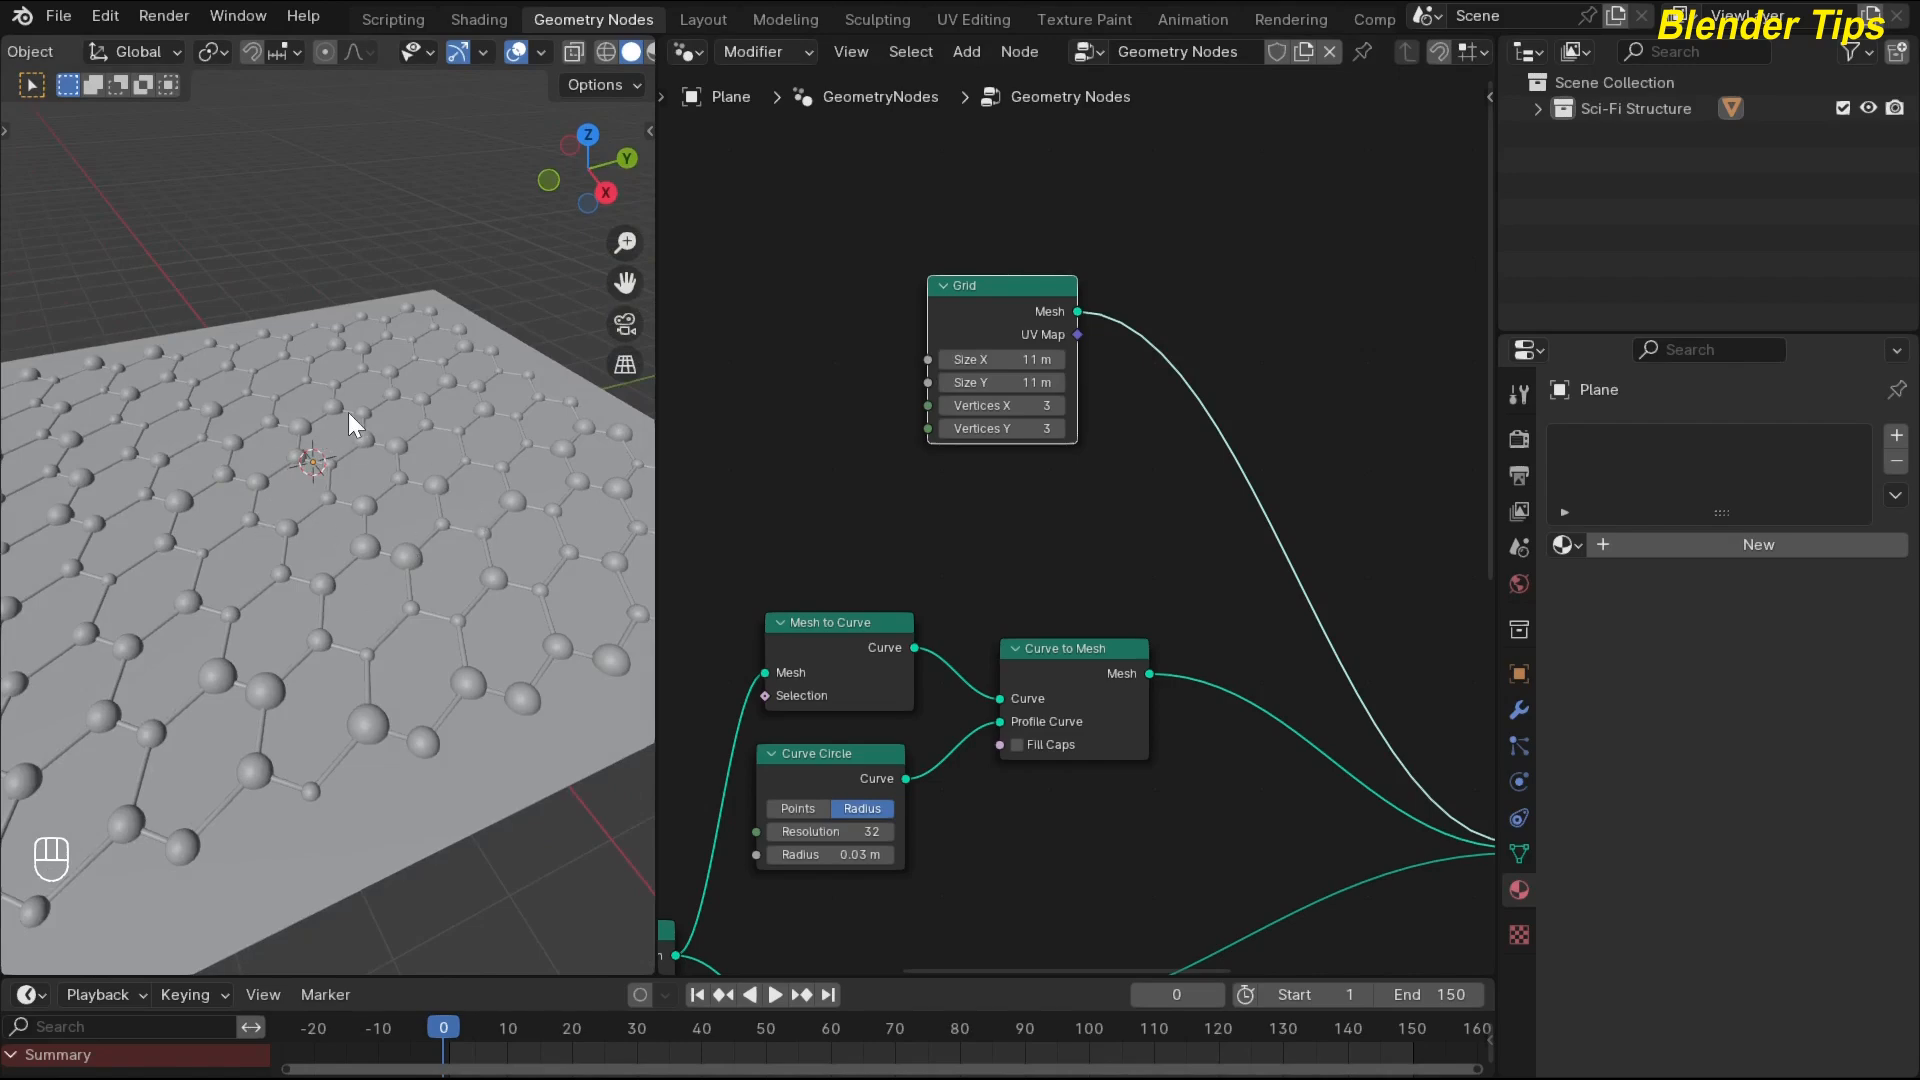
middle_click_drag(348, 412, 362, 458)
middle_click_drag(1156, 469, 998, 512)
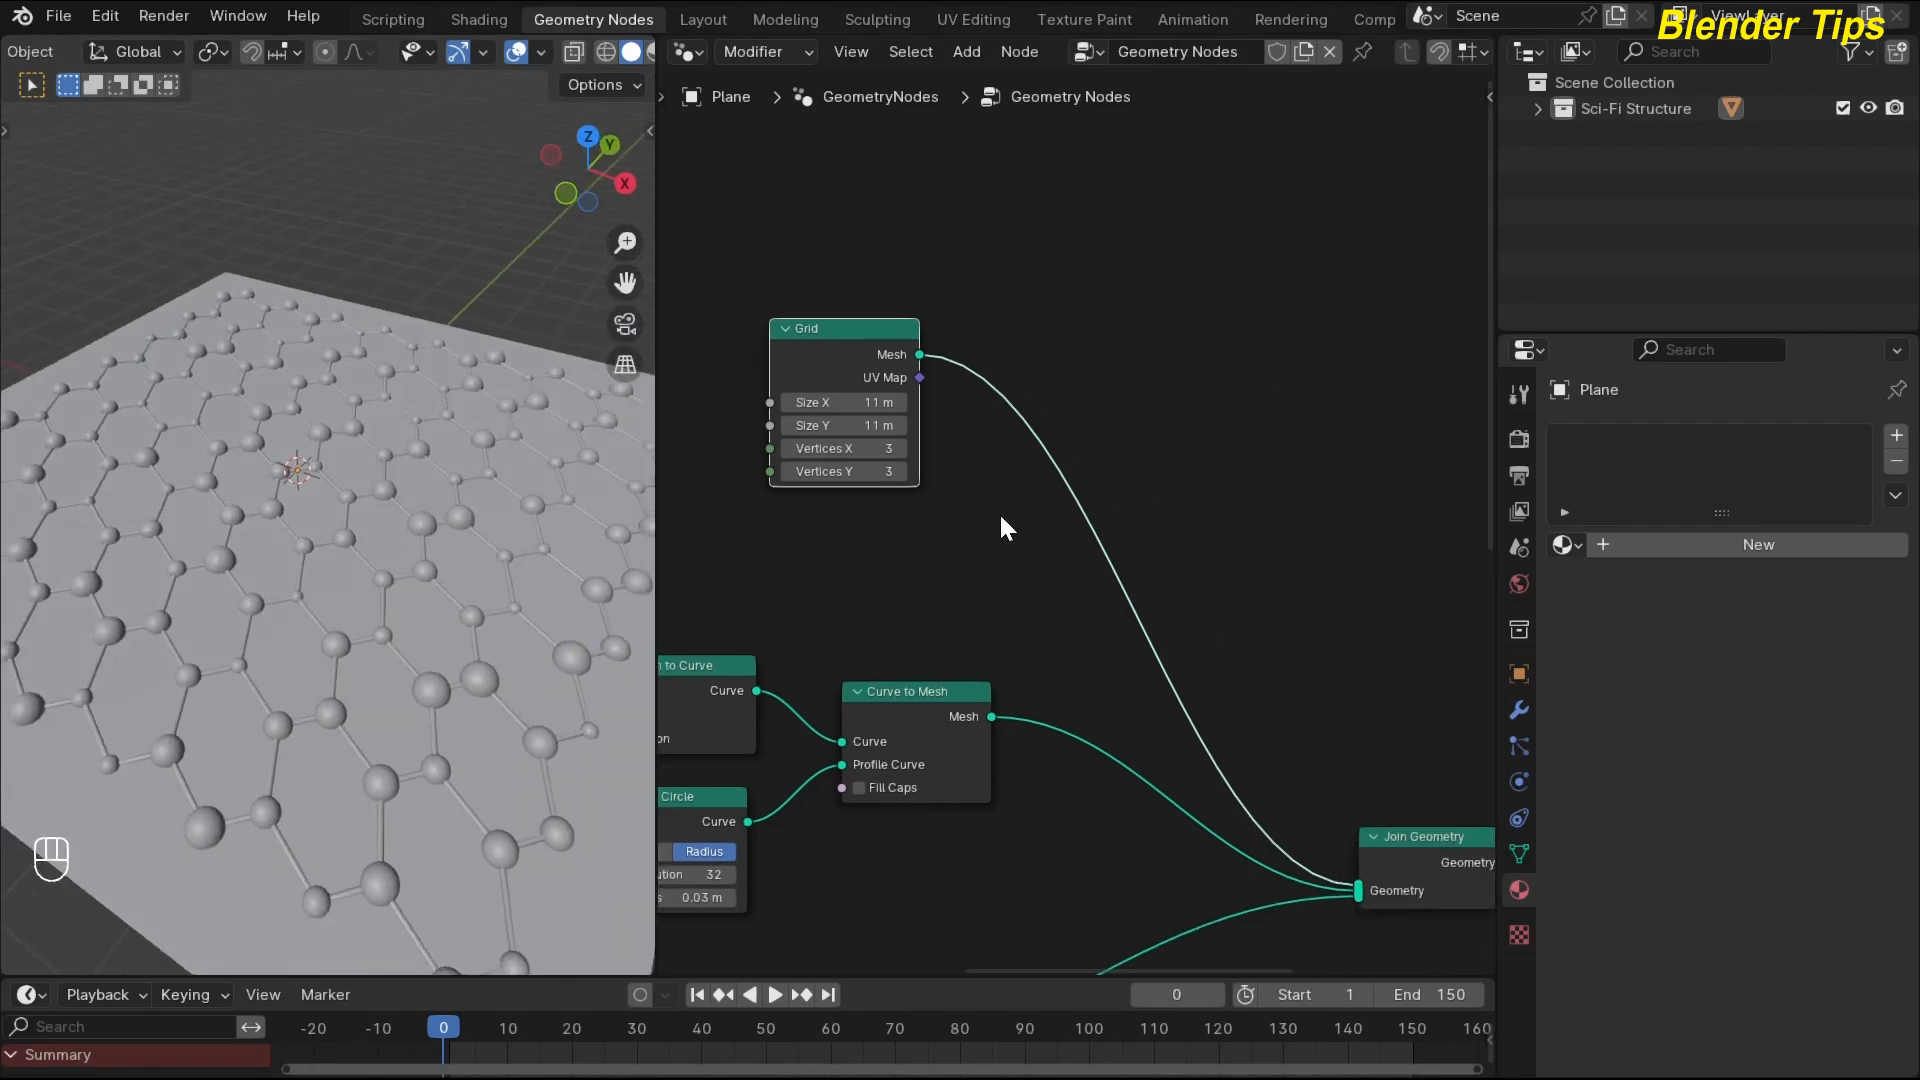
middle_click_drag(249, 655, 258, 550)
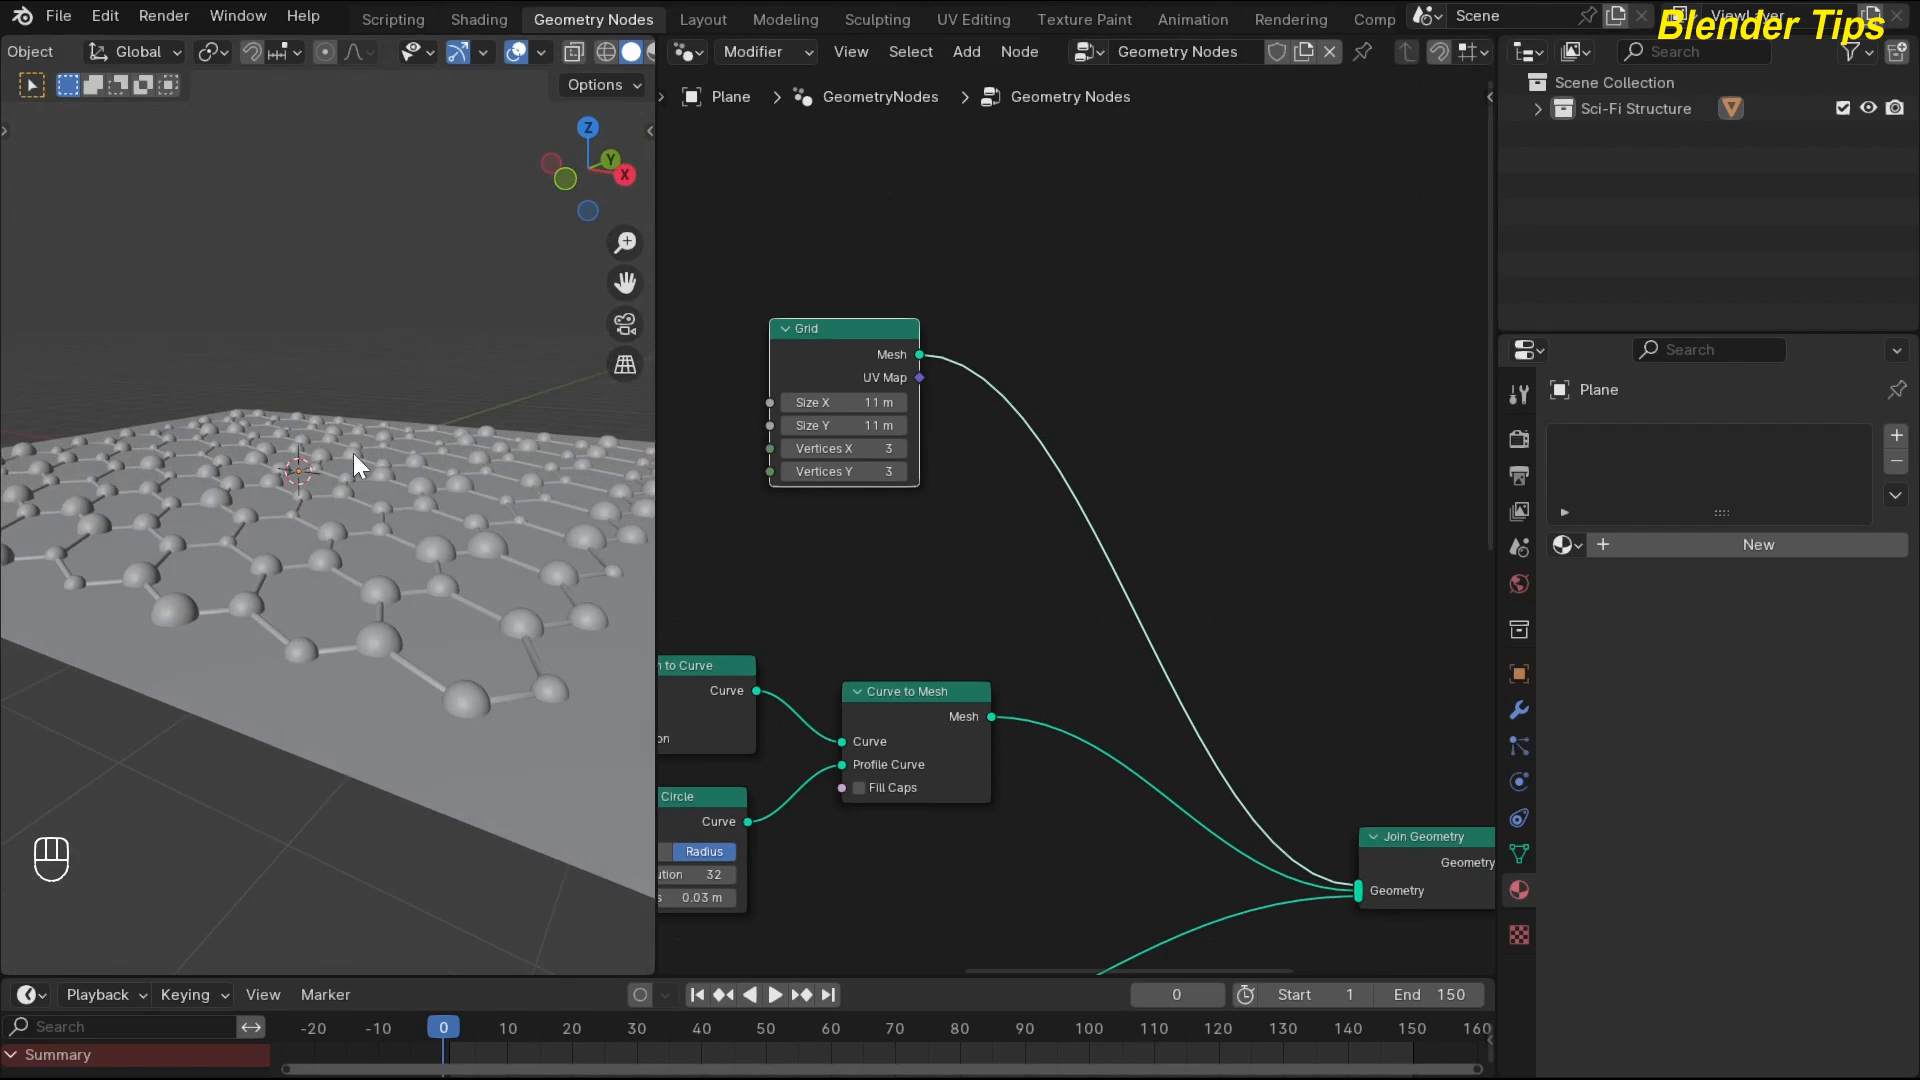
middle_click_drag(314, 657, 338, 406)
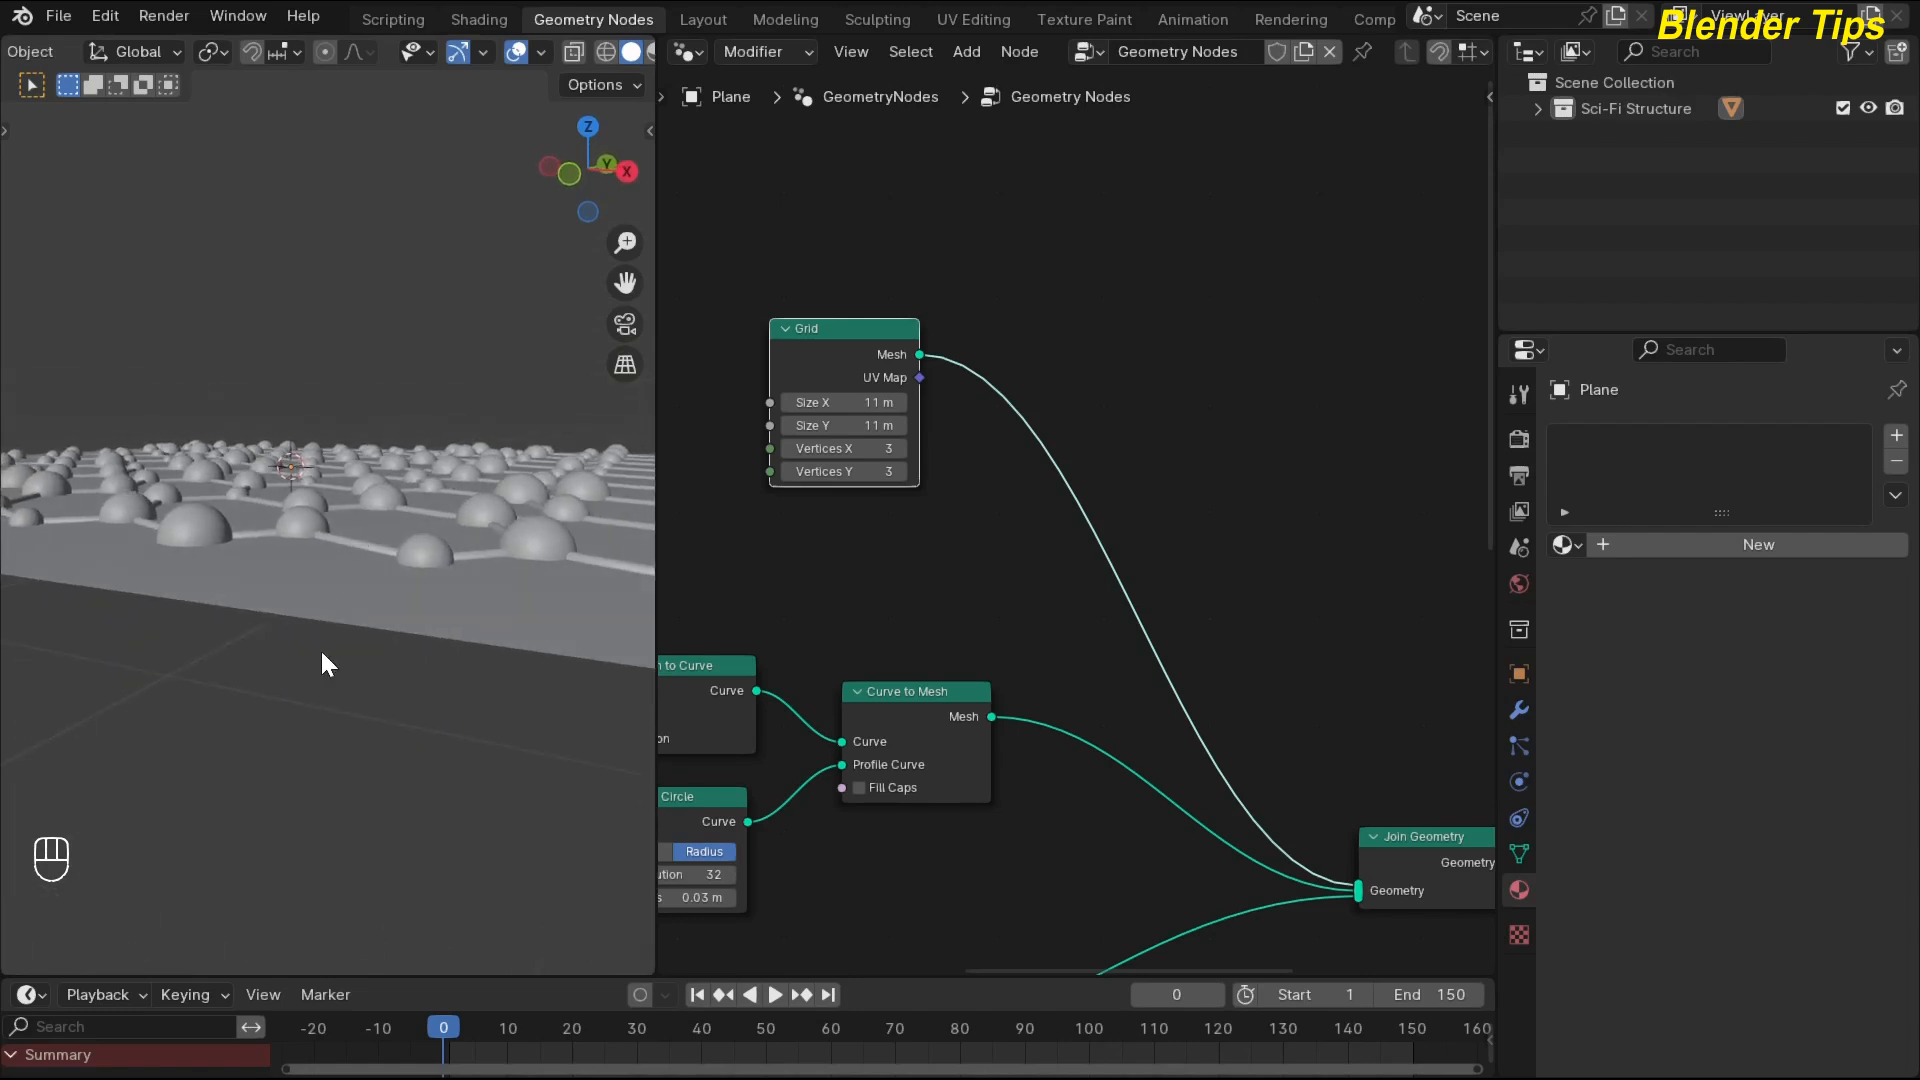
middle_click_drag(370, 524, 306, 589)
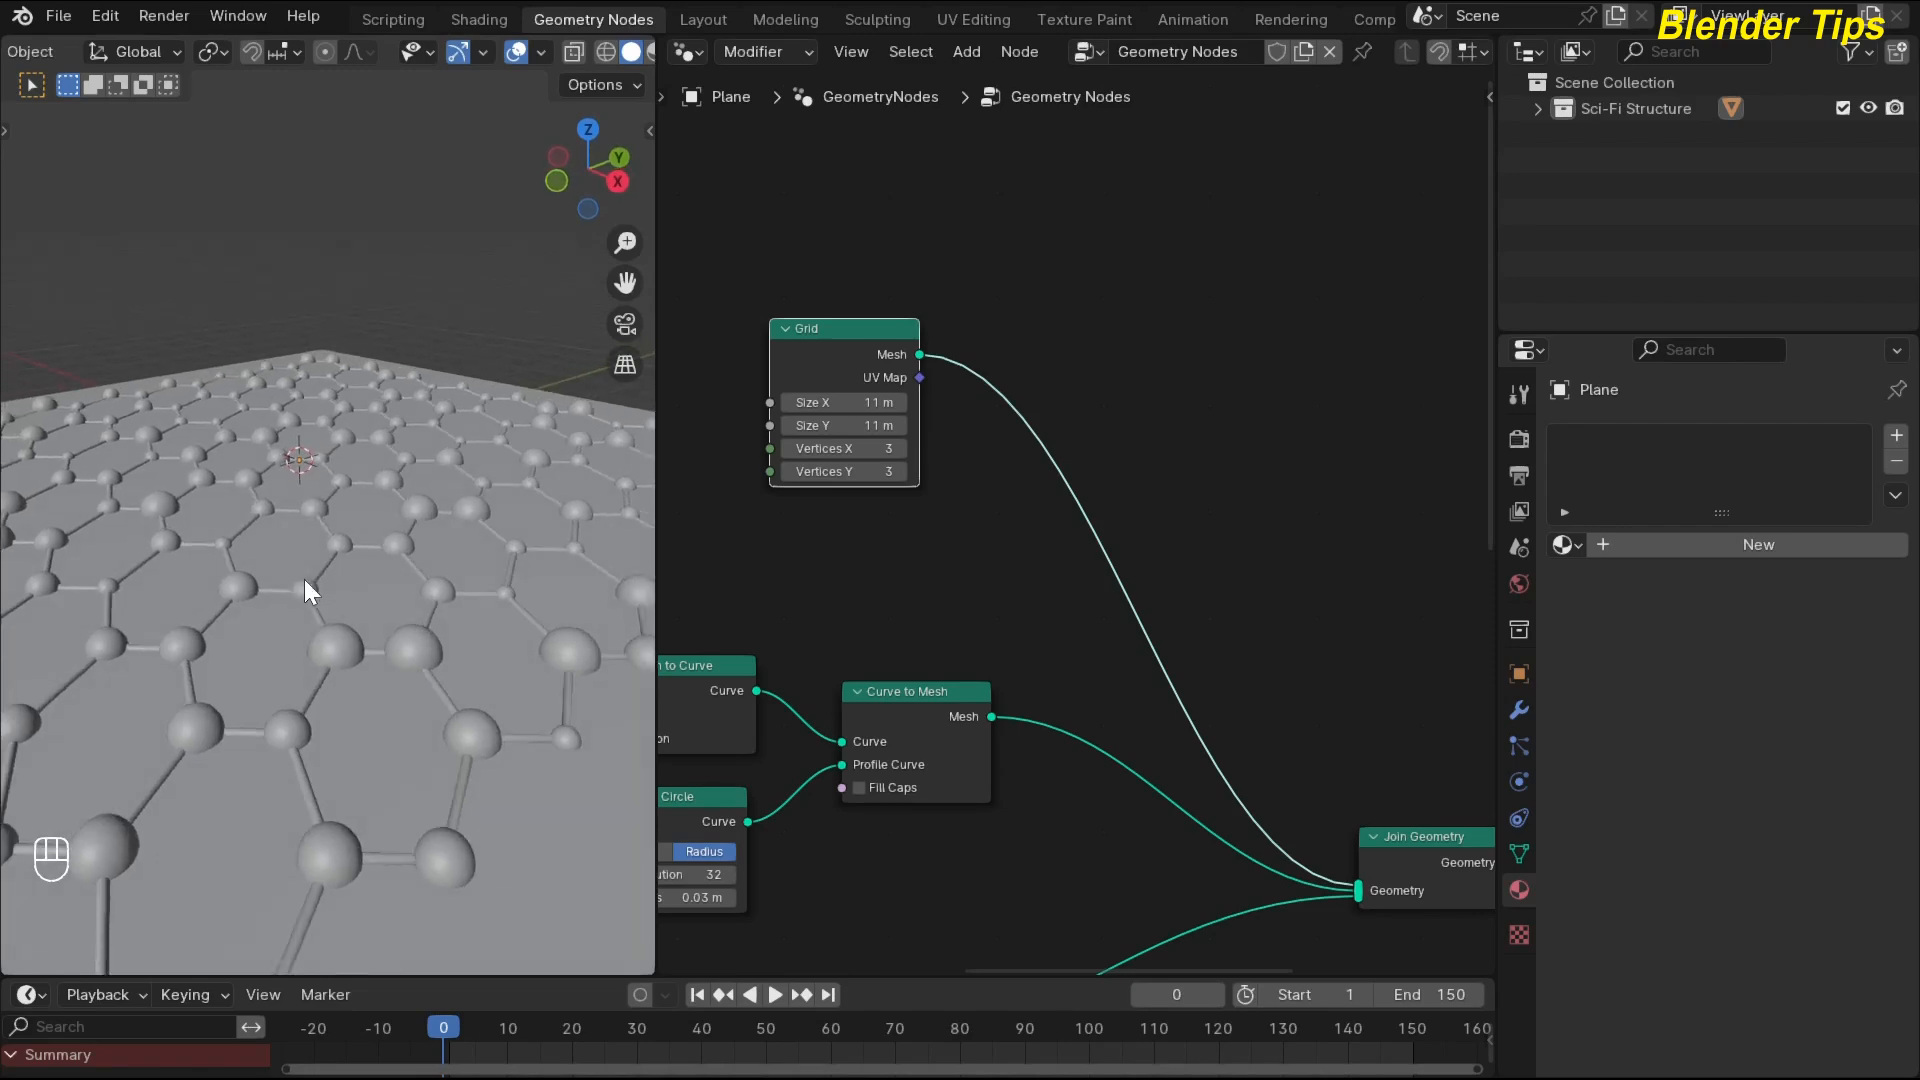
key("shift+a")
mouse_move(1198, 380)
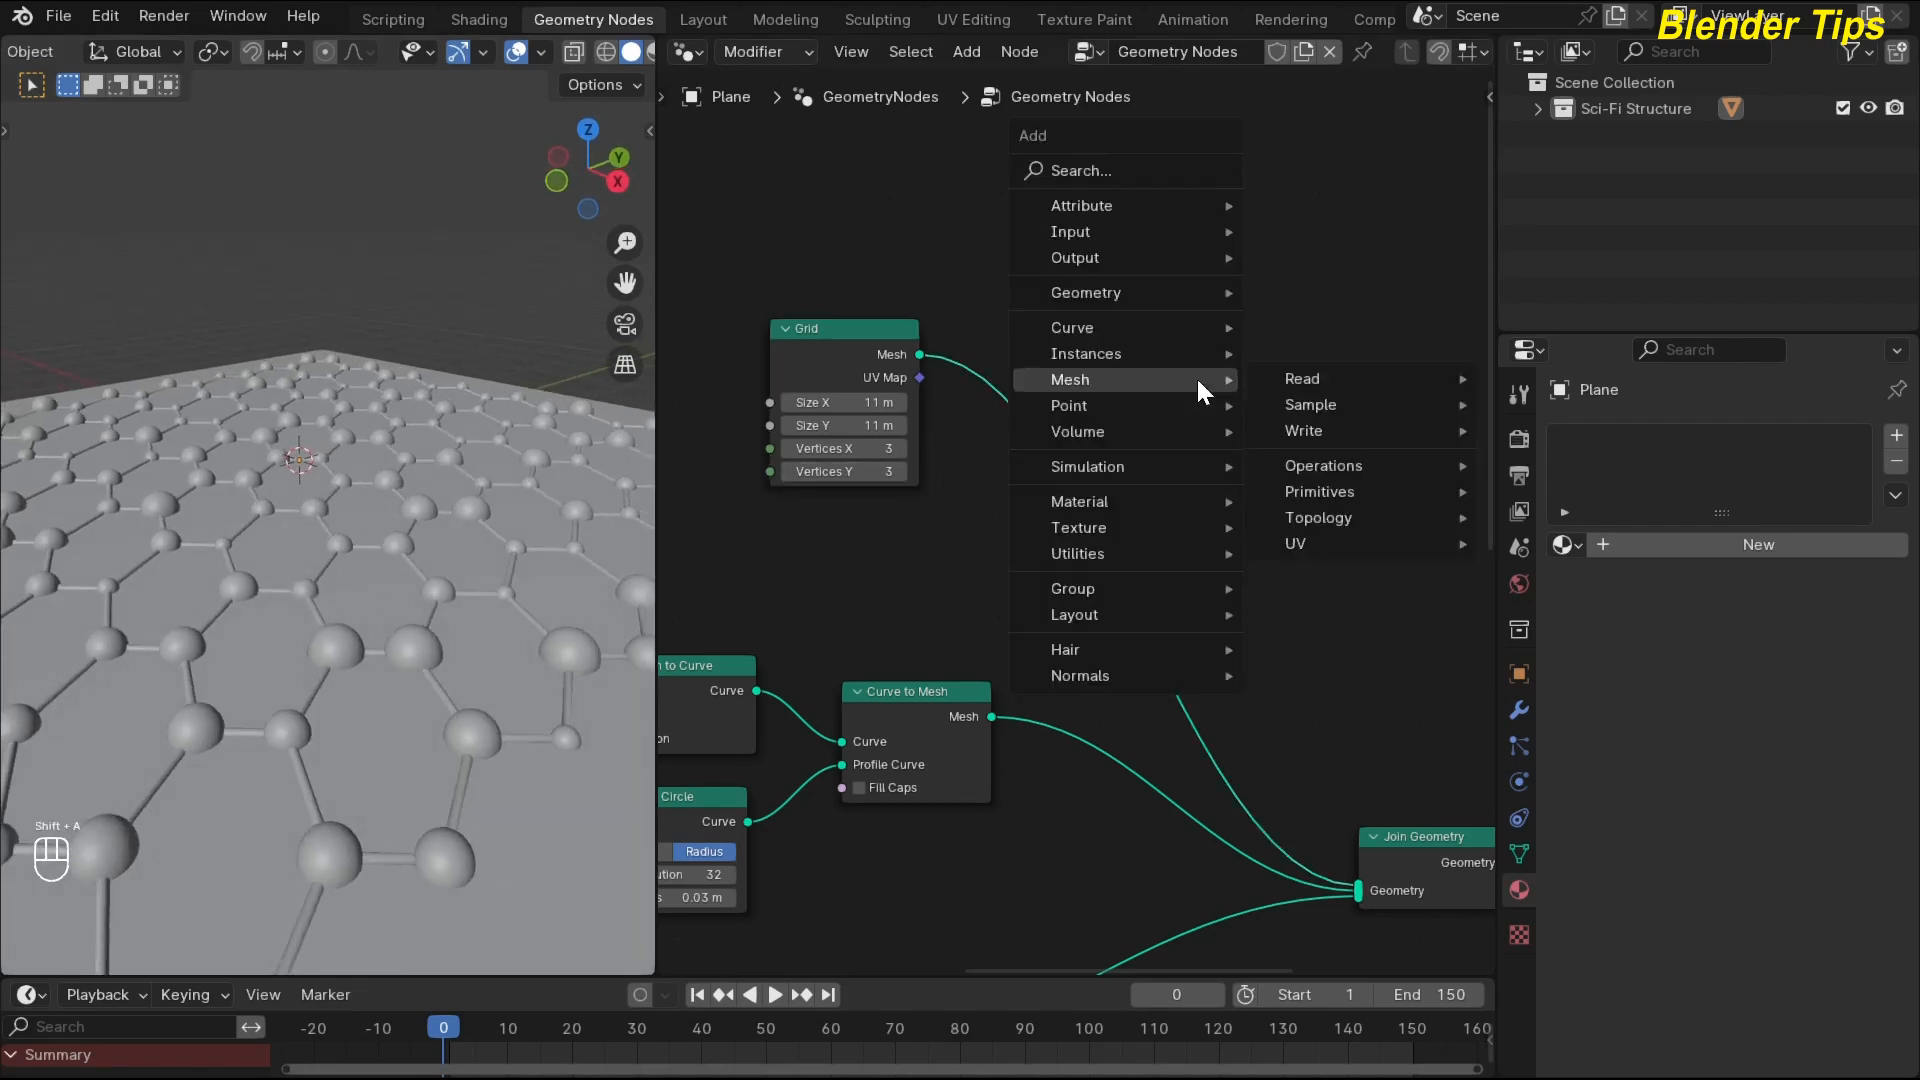
type("tra")
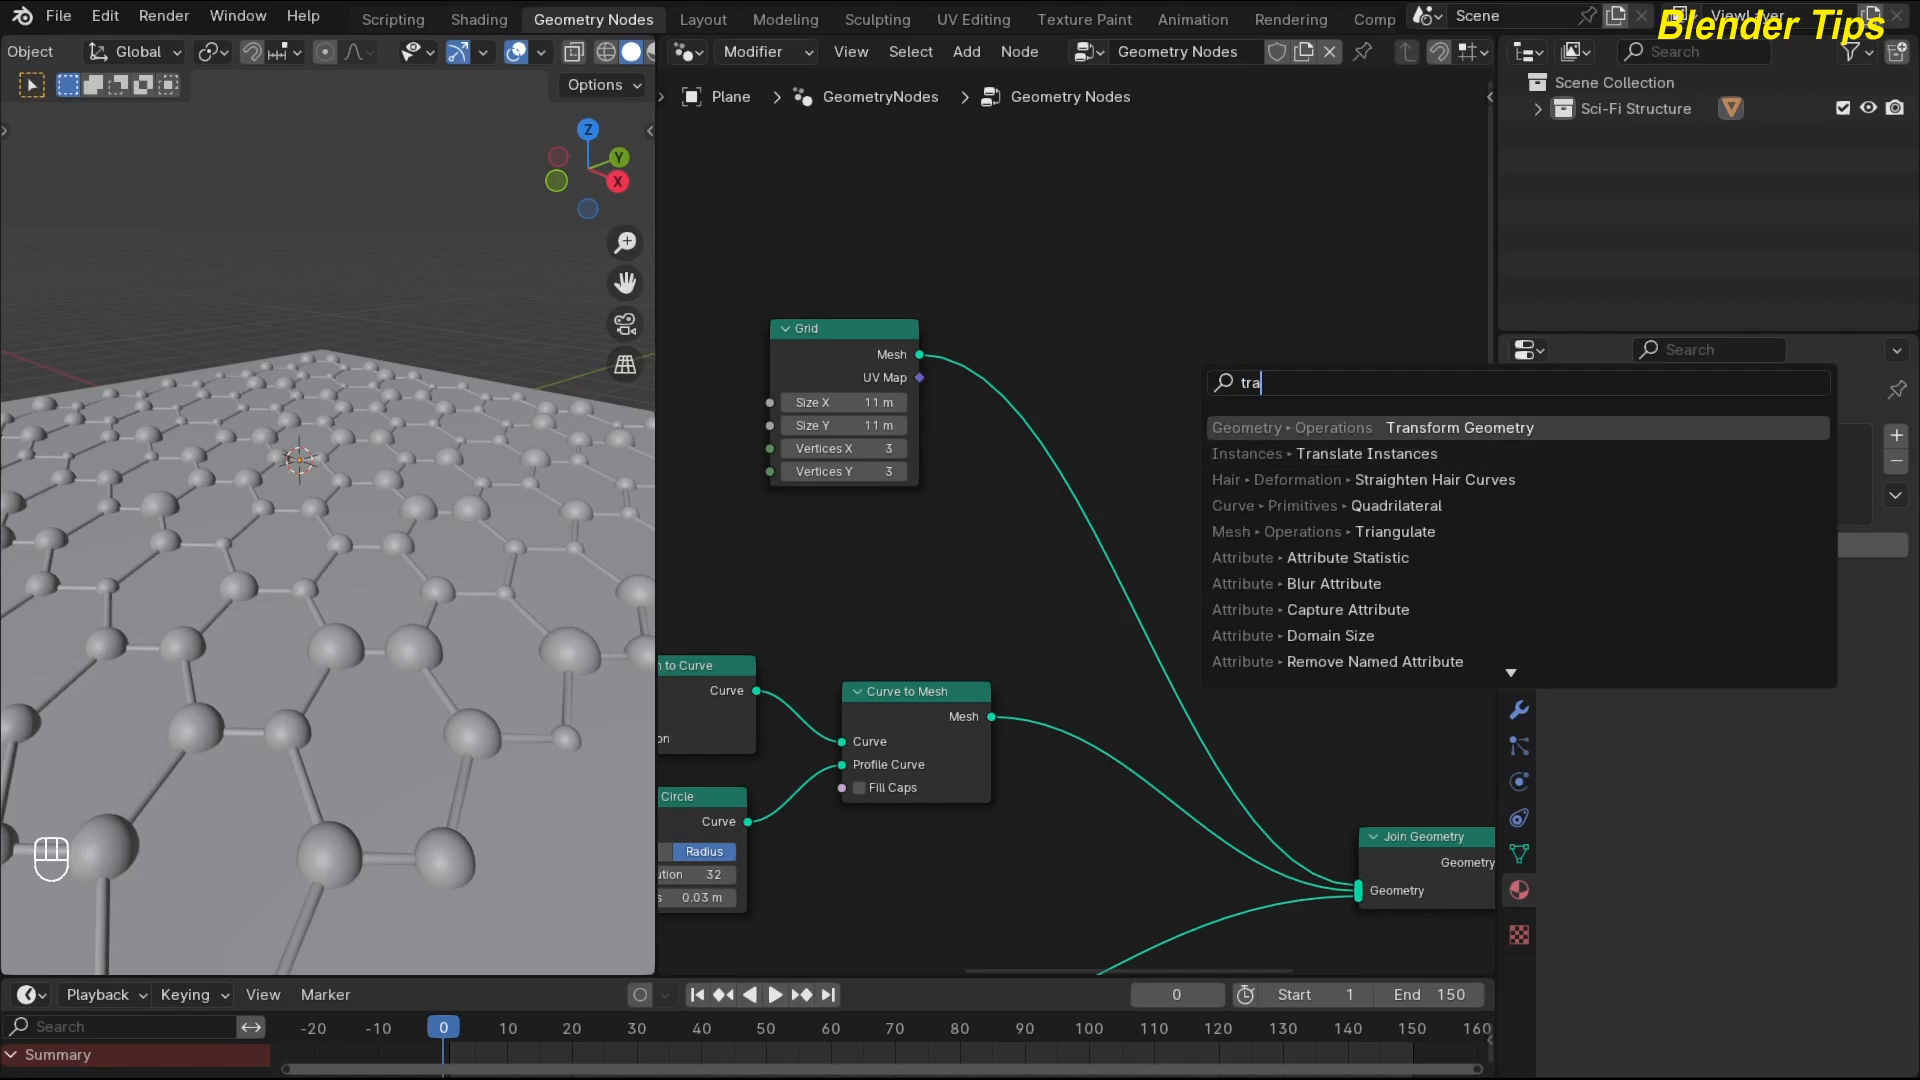
key("Return")
left_click(1016, 347)
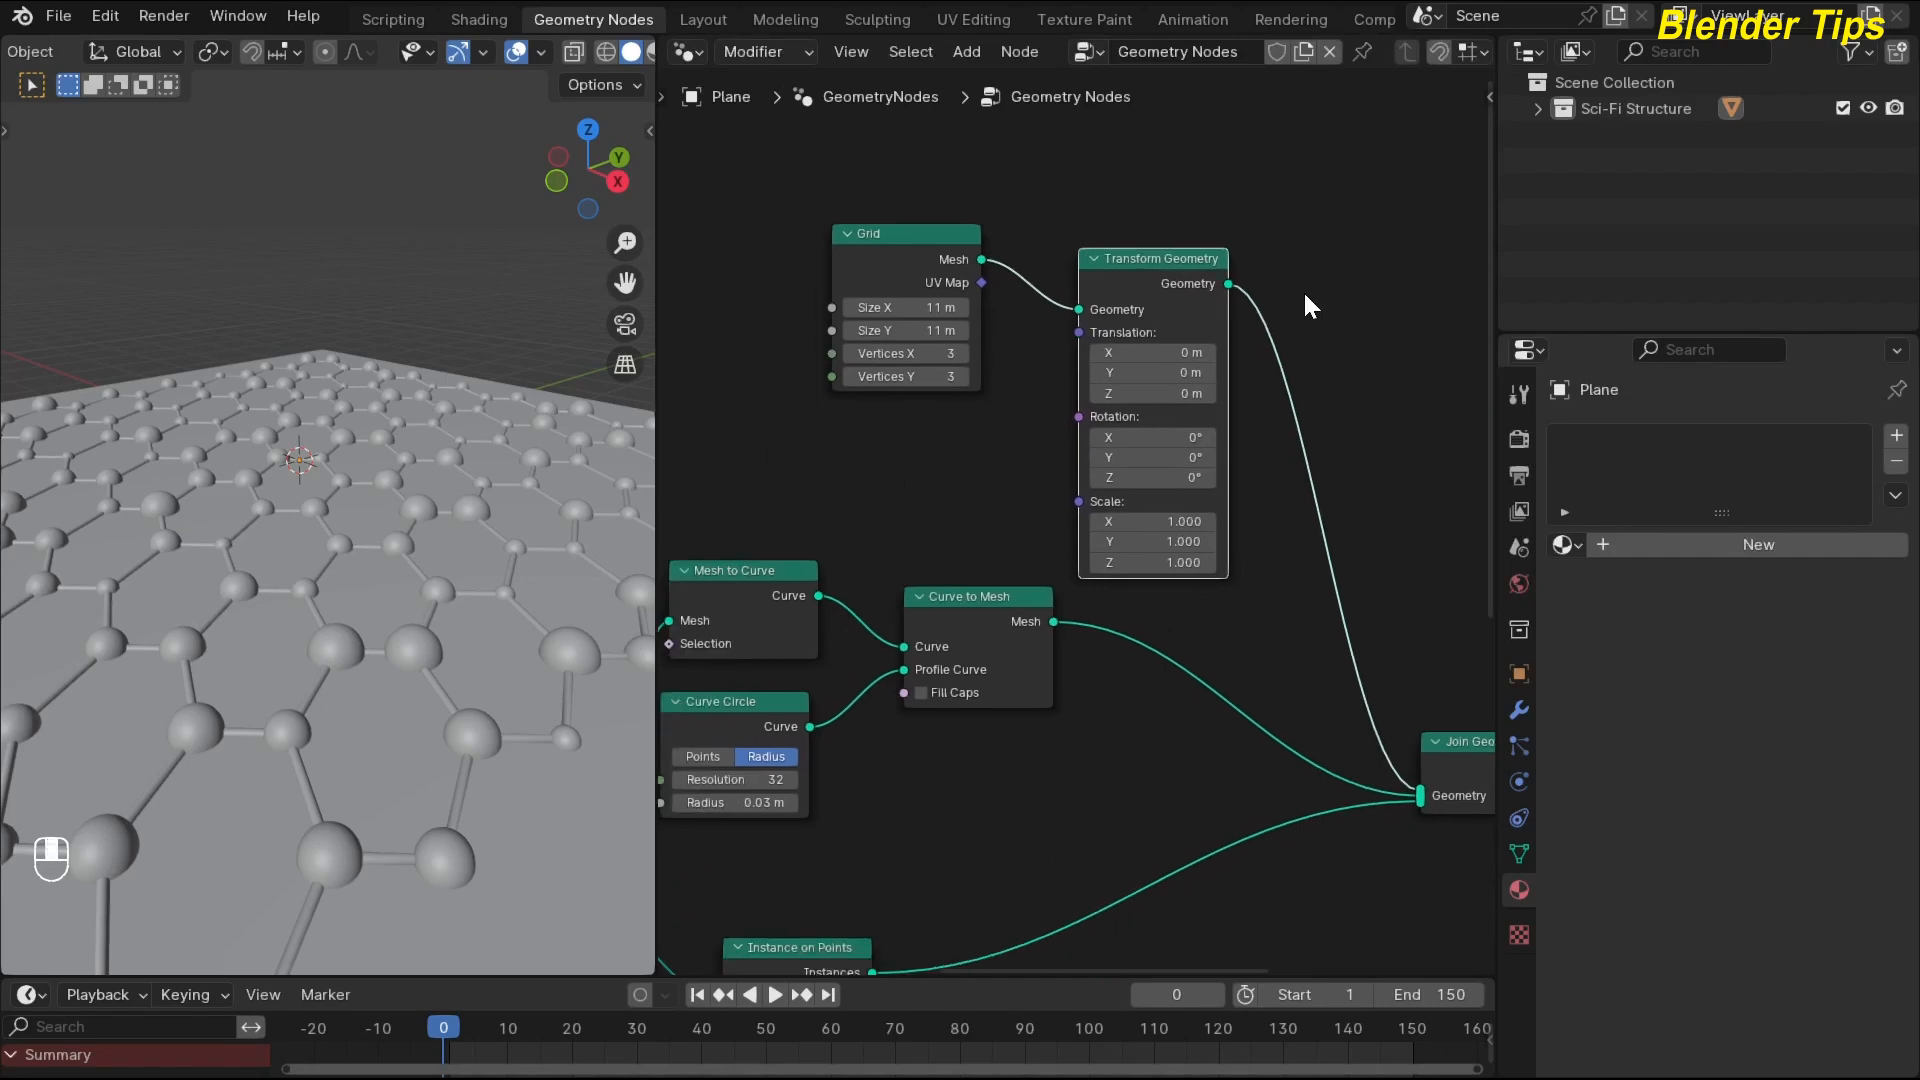
Set the Transform Geometry node's Z translation to -0.2 m to lower the grid plane beneath the structure.
scroll(1076, 374, "up", 4)
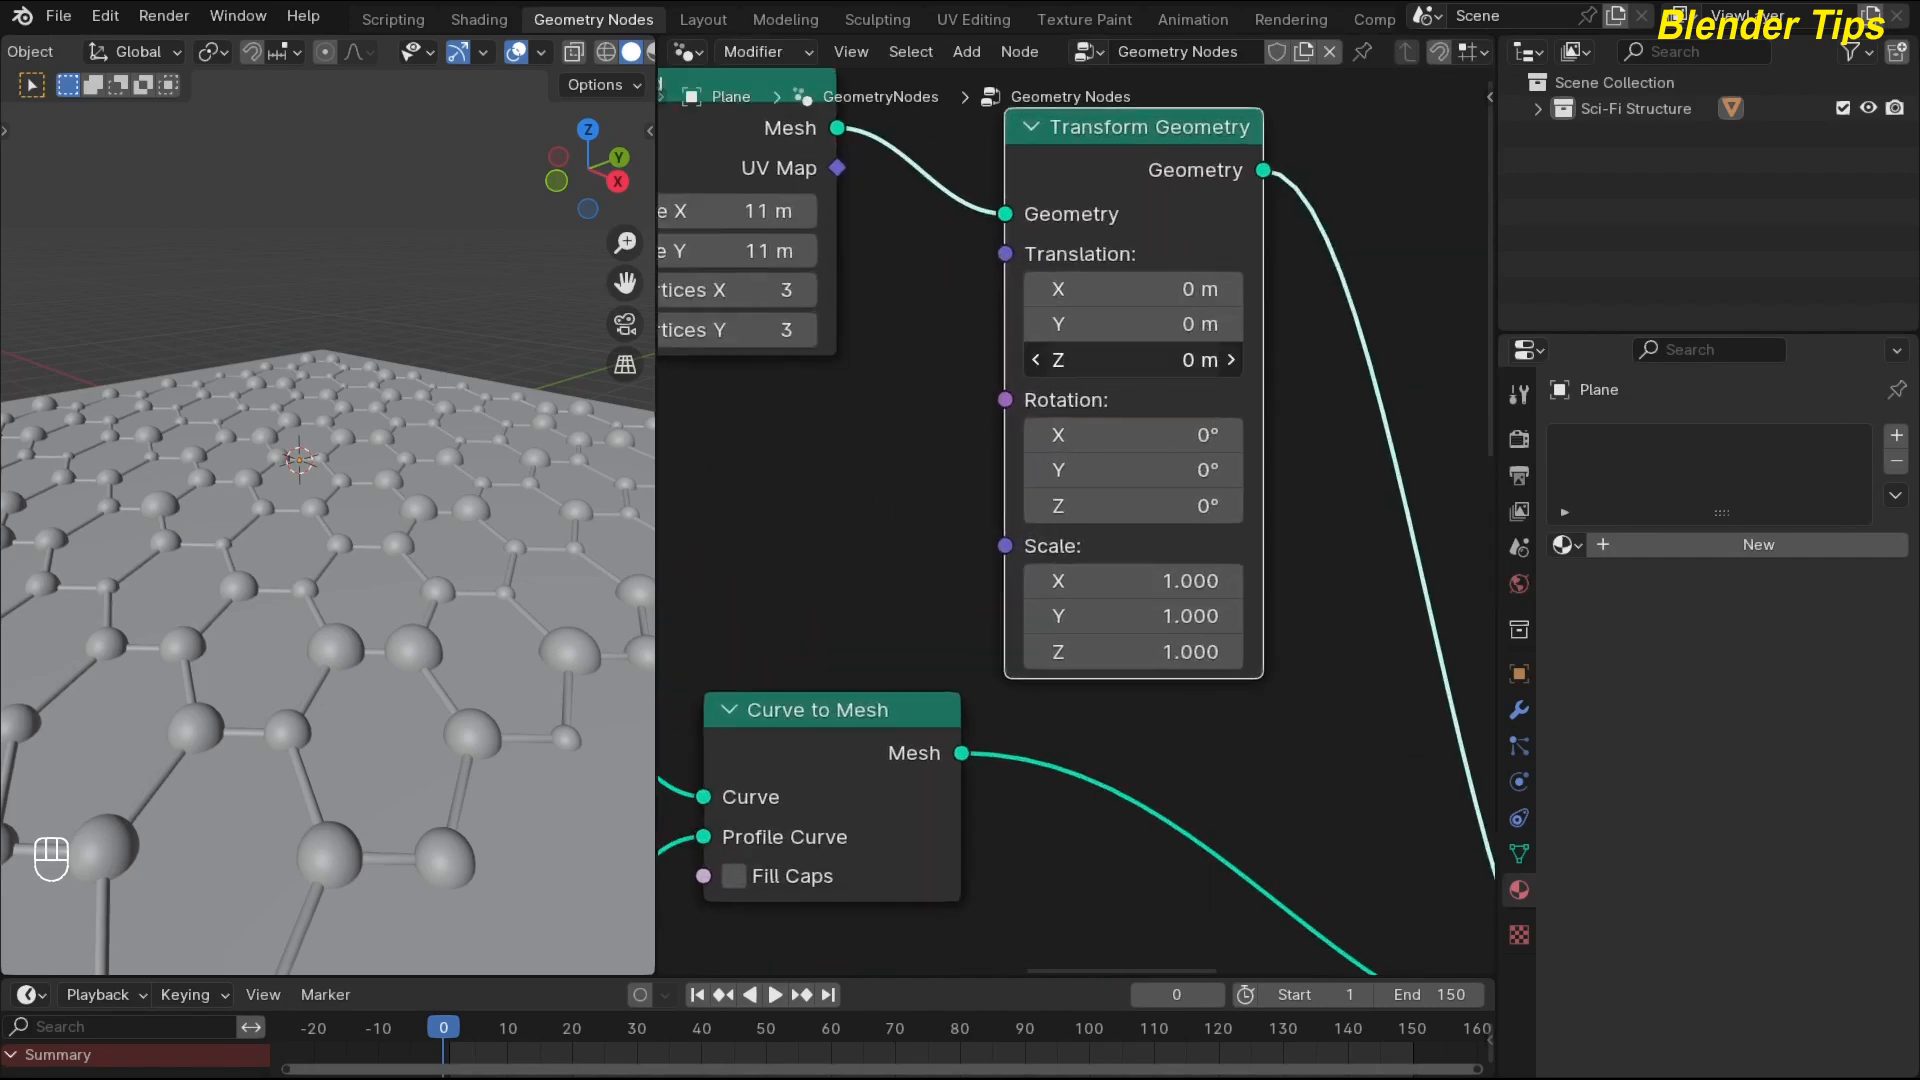
left_click(1133, 360)
left_click_drag(1133, 360, 1073, 360)
left_click(1073, 360)
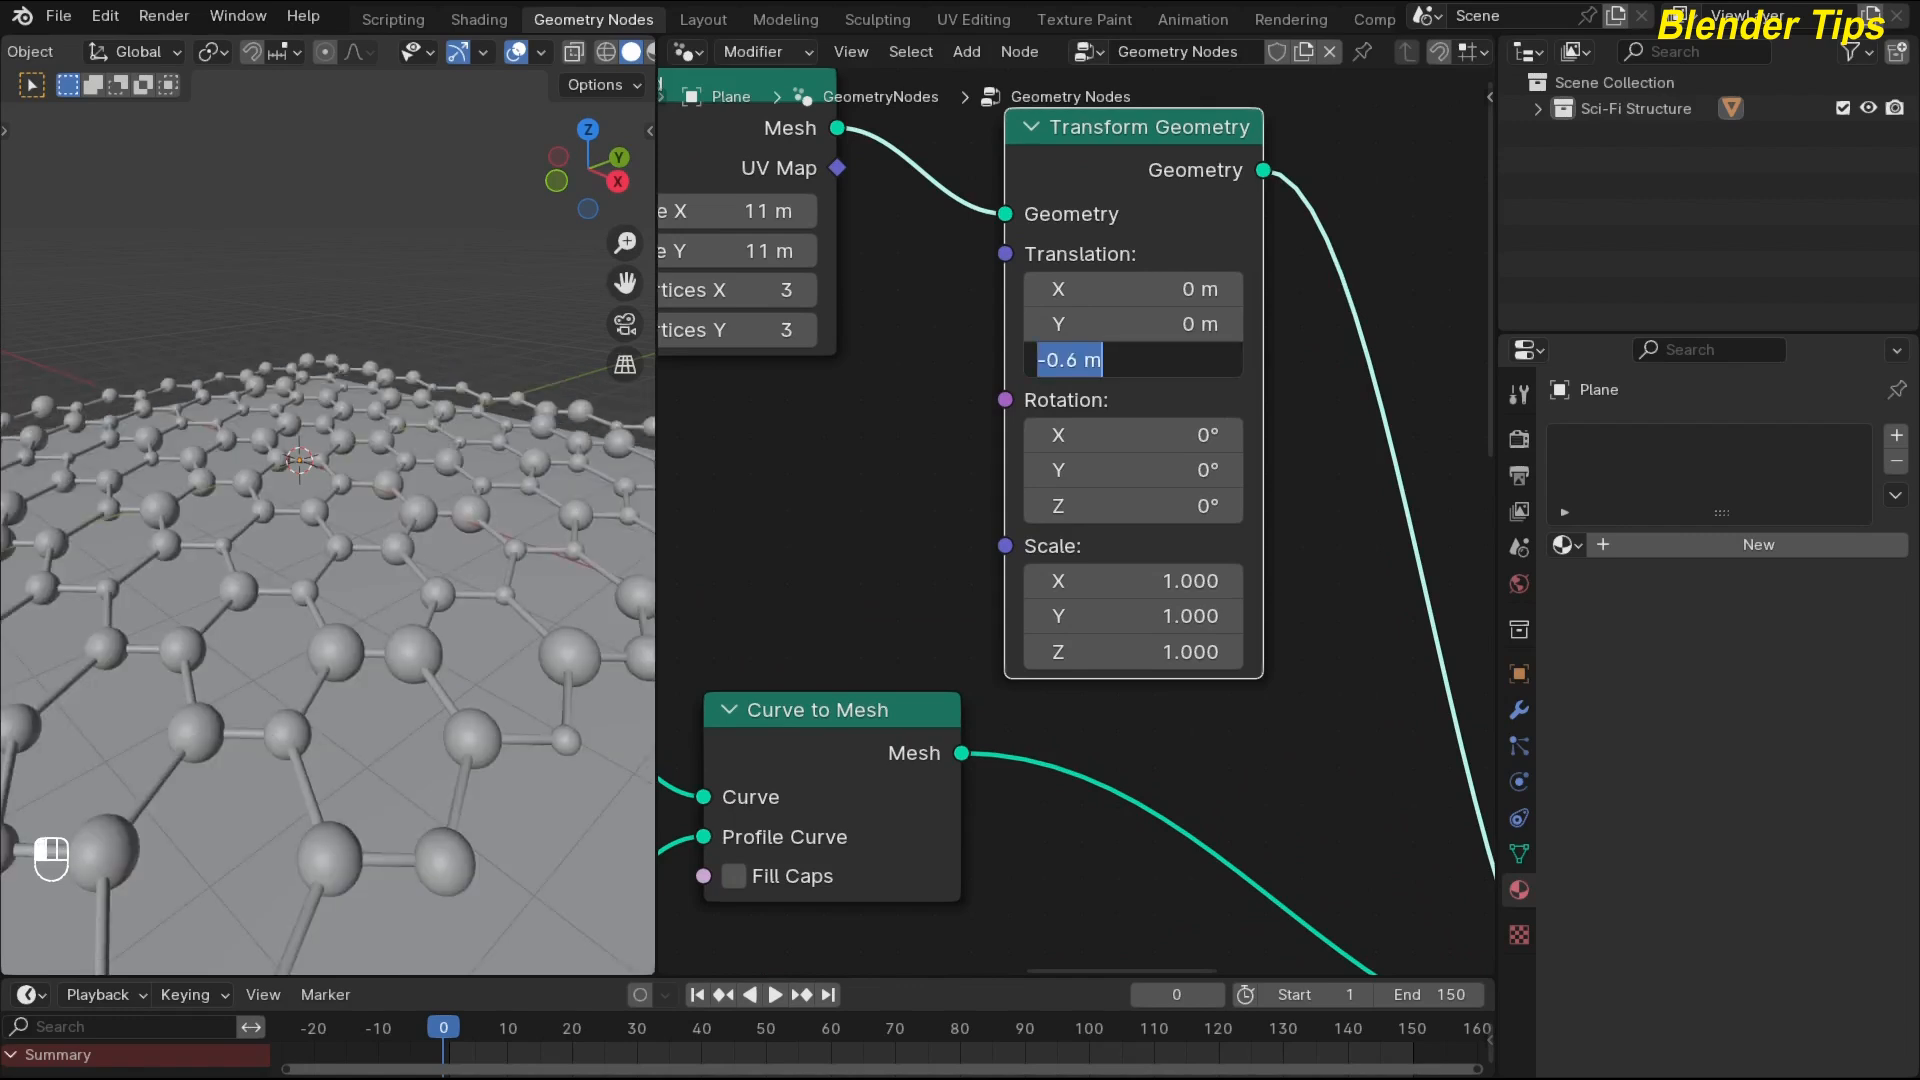
type("-.2")
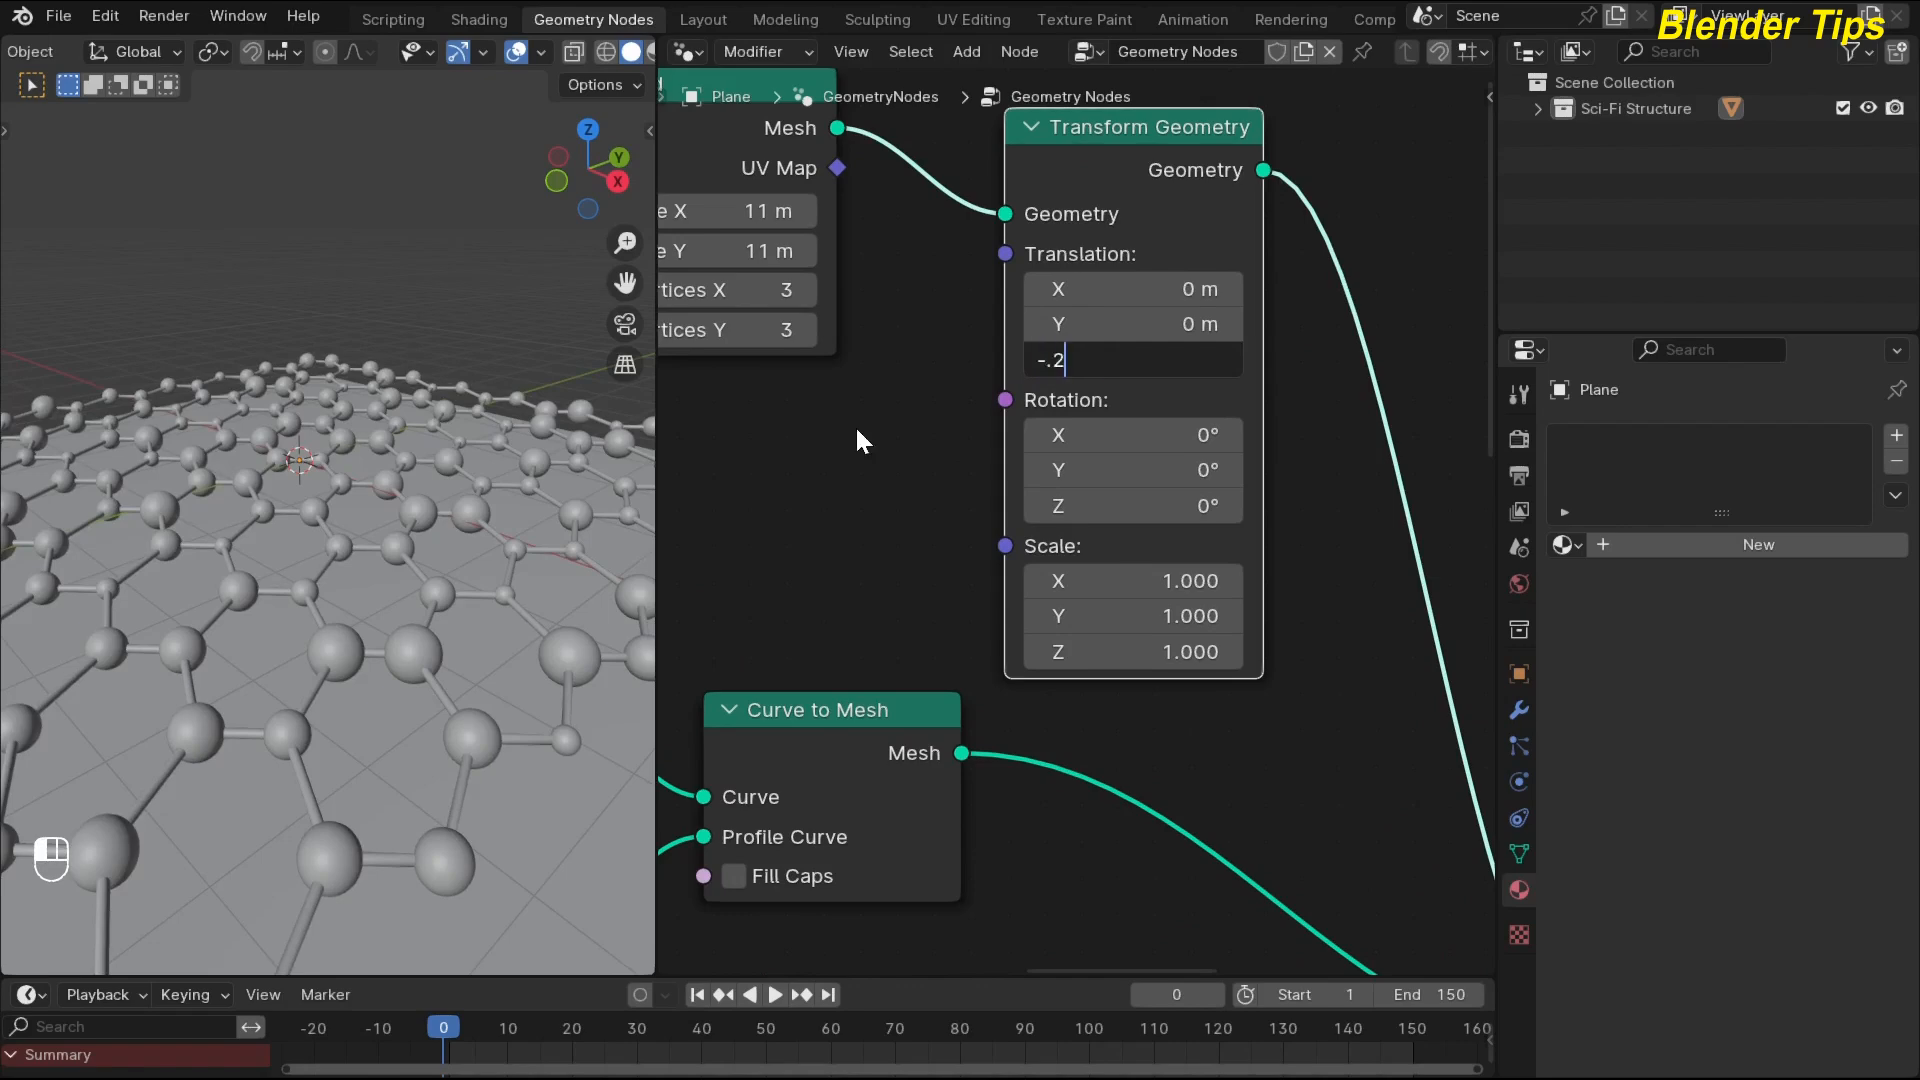
key("Return")
middle_click_drag(214, 556, 644, 590)
scroll(340, 543, "up", 5)
middle_click_drag(377, 531, 420, 524)
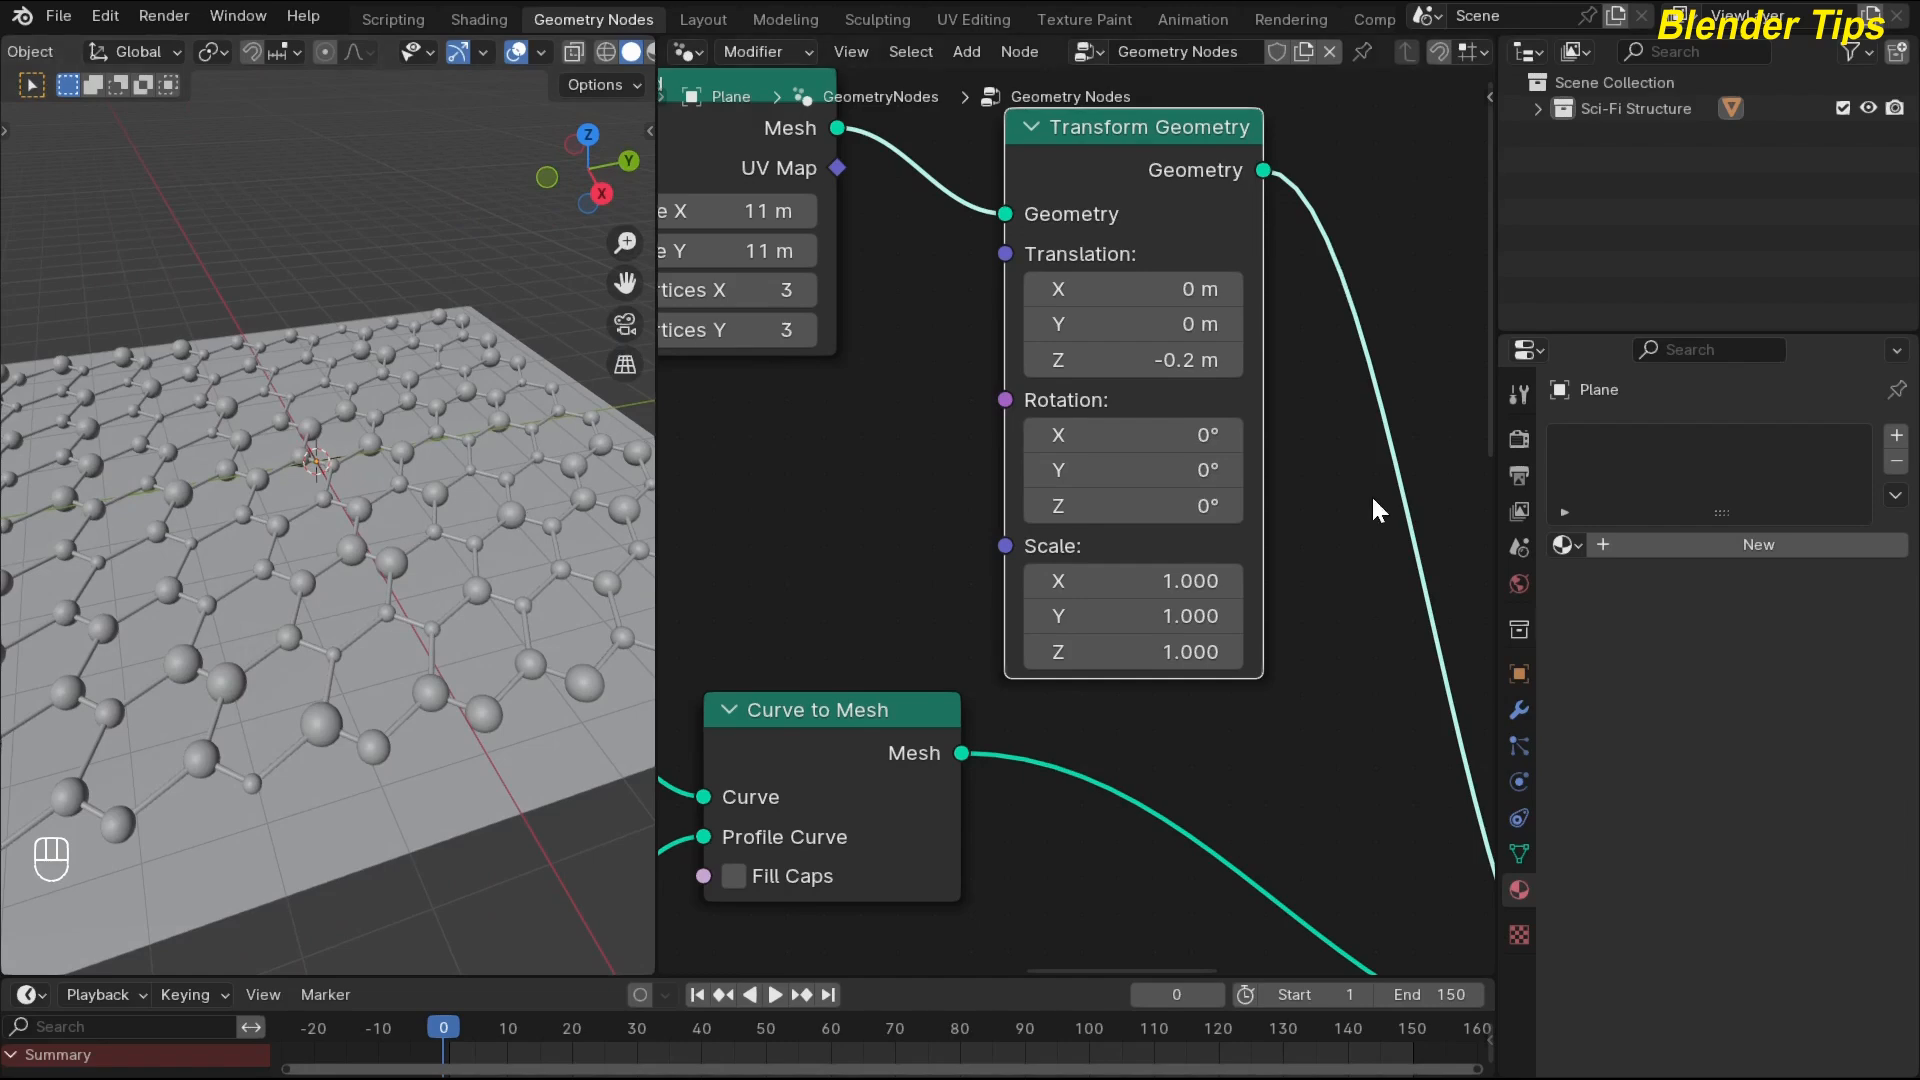
Move the Join Geometry, Set Shade Smooth and Group Output nodes further right to make room on the incoming links.
scroll(1335, 570, "down", 7)
middle_click_drag(1240, 597, 985, 394)
scroll(1179, 680, "down", 2)
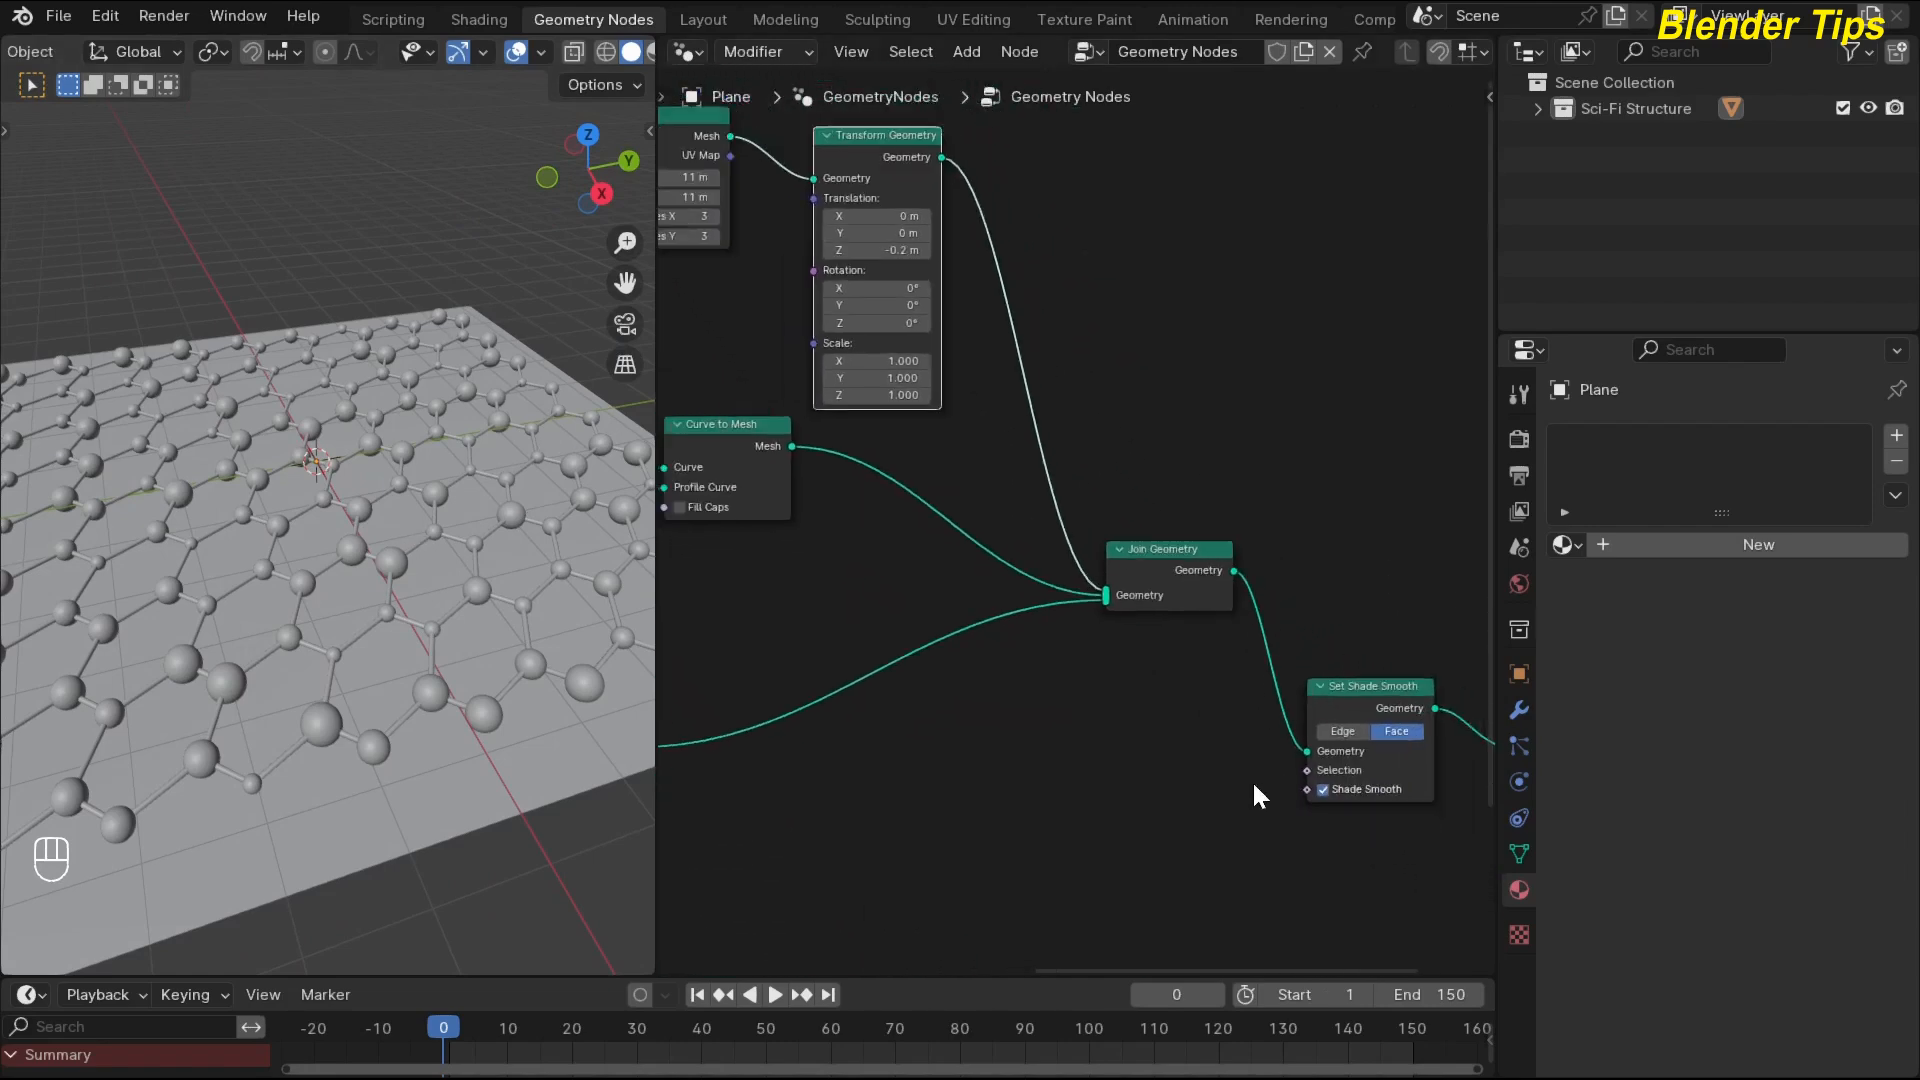
middle_click_drag(1253, 785, 1081, 745)
left_click_drag(986, 411, 1350, 778)
left_click_drag(1041, 547, 1248, 587)
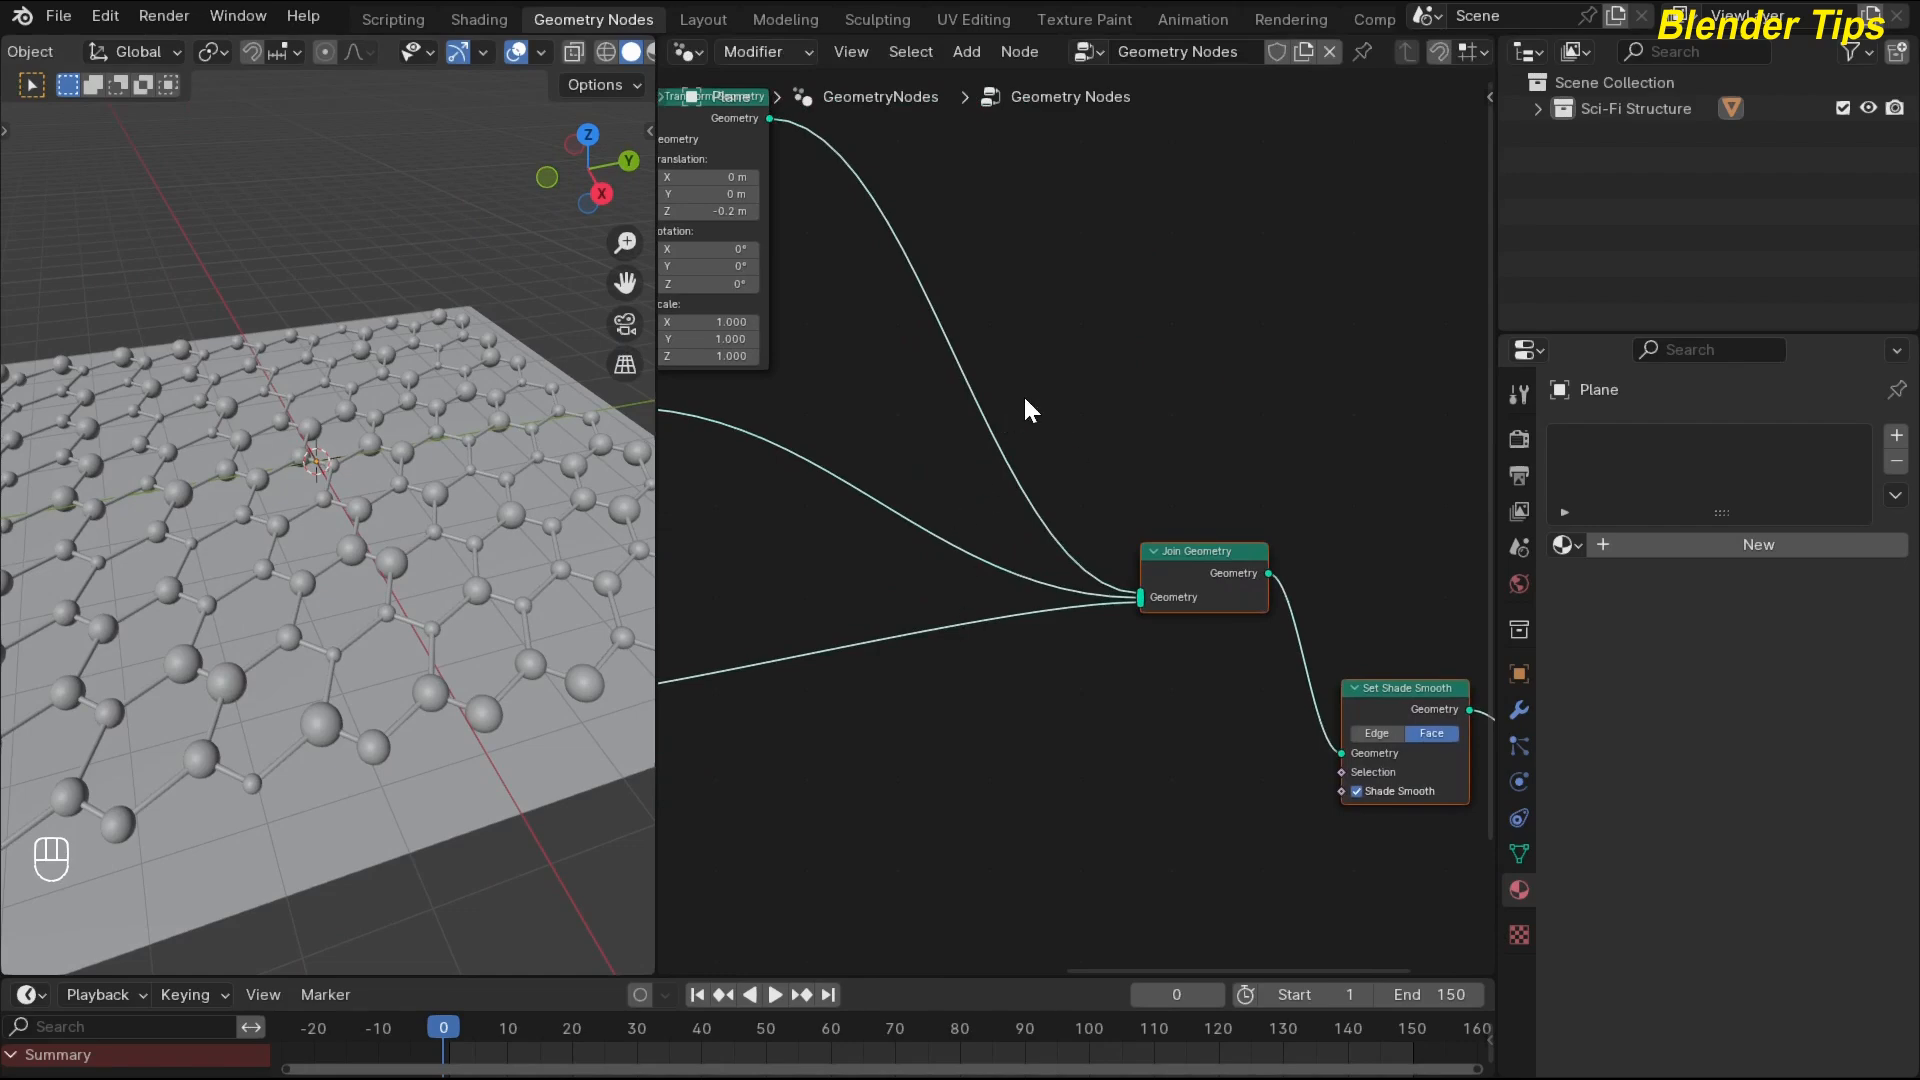
scroll(1112, 700, "up", 3)
scroll(1112, 710, "down", 6)
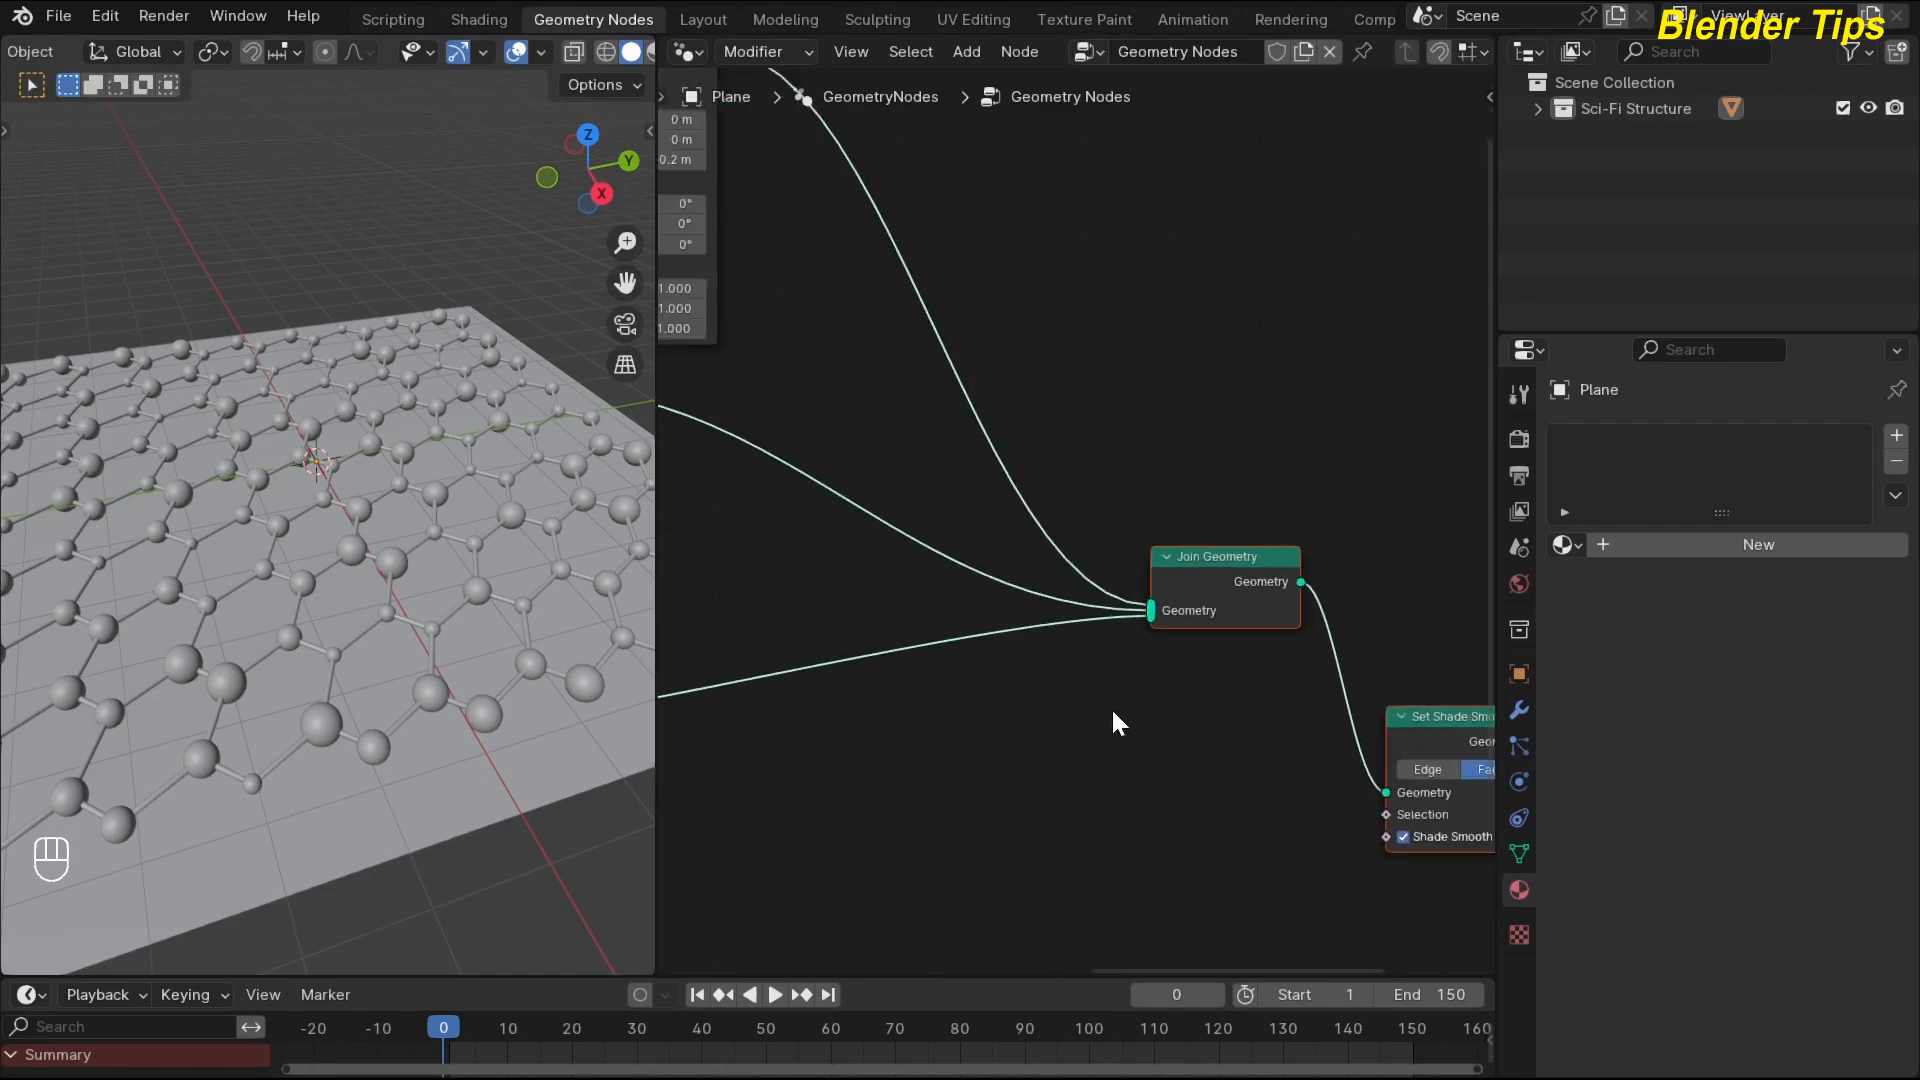
middle_click_drag(1020, 685, 1092, 683)
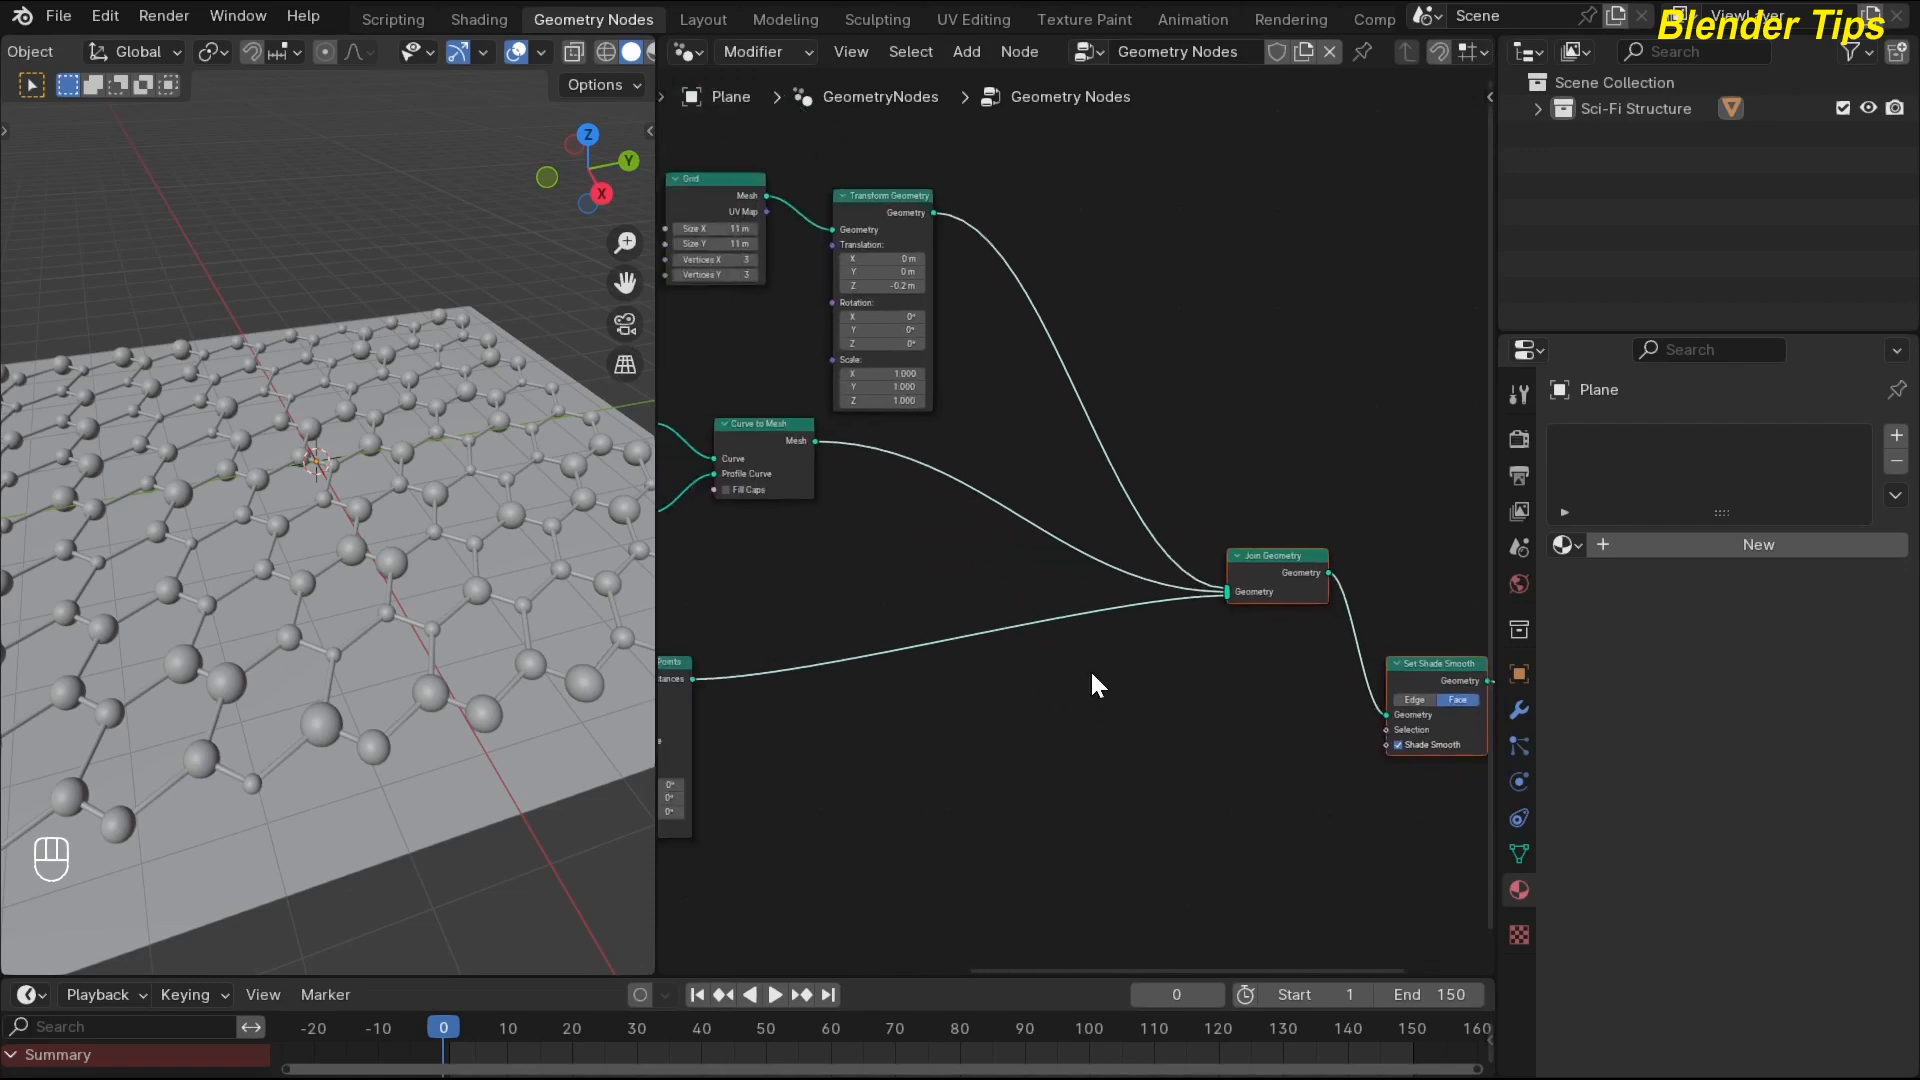
left_click(1095, 672)
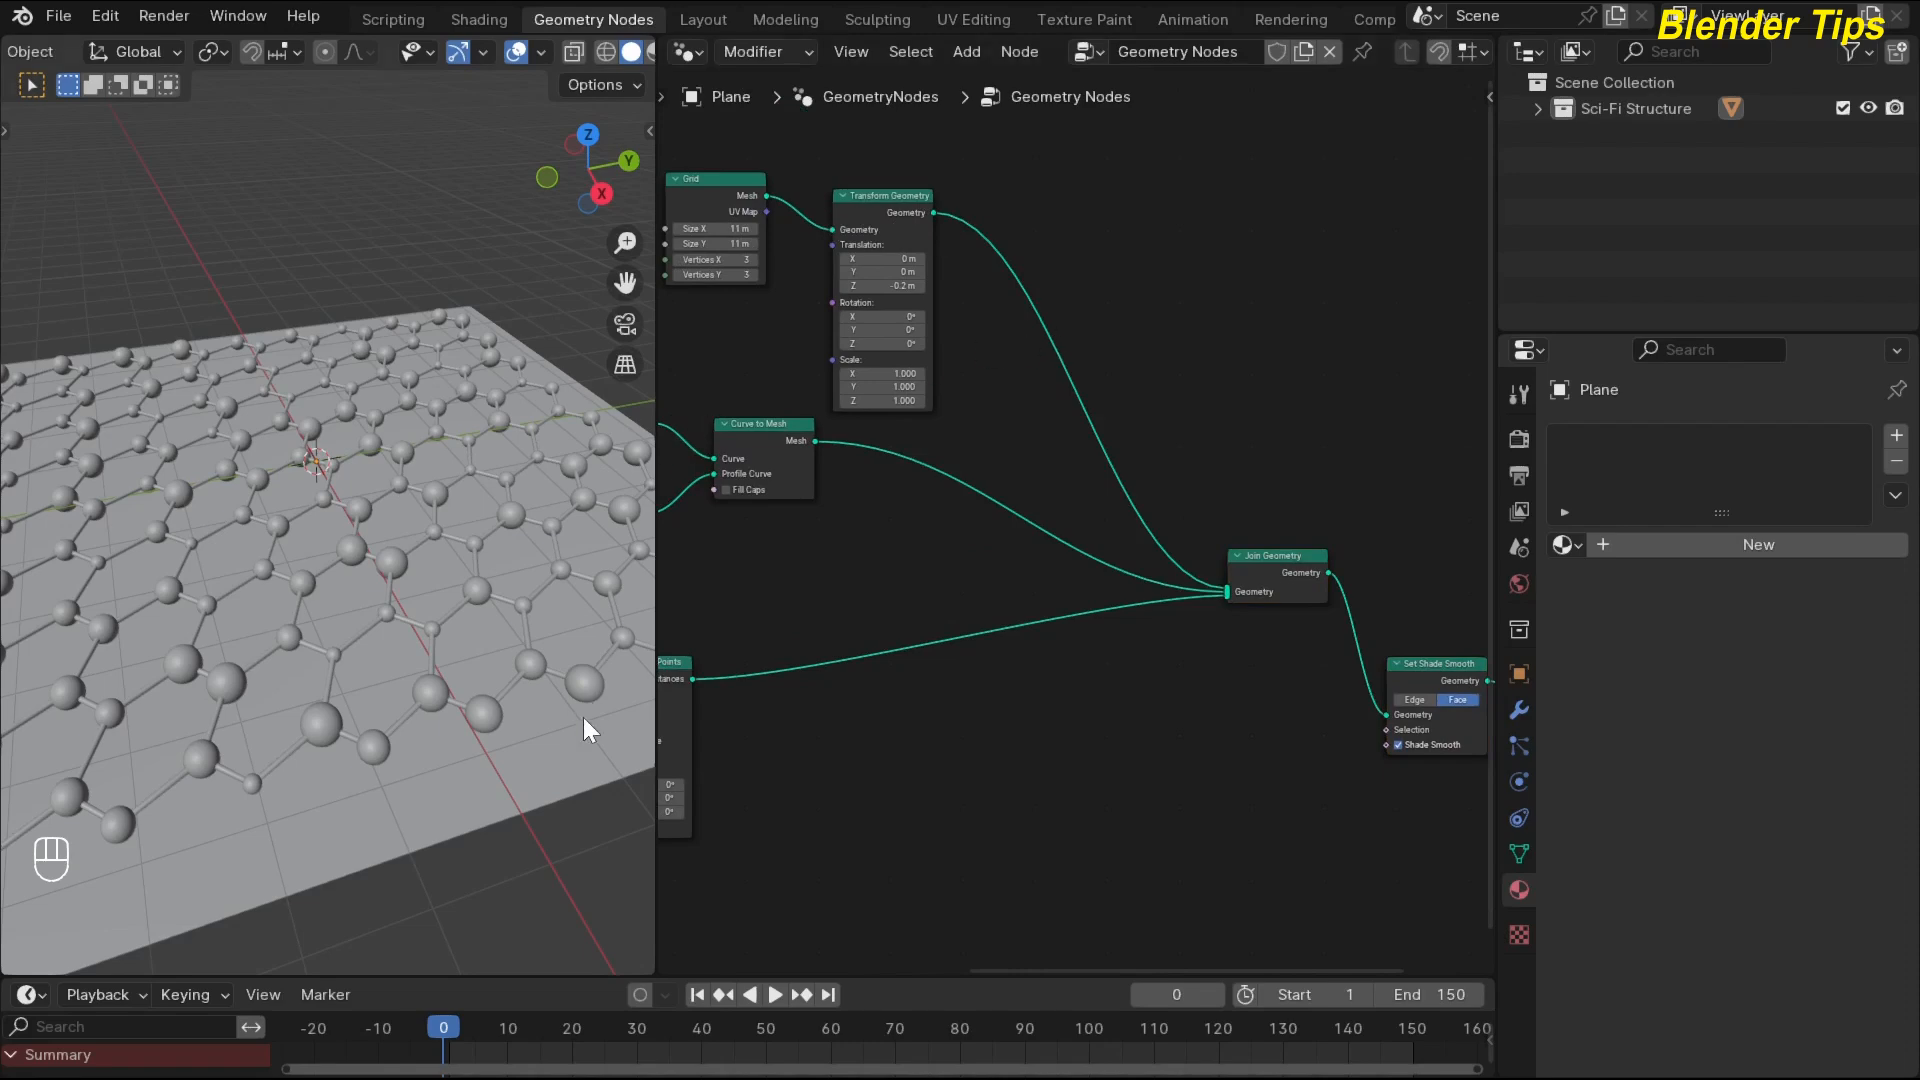
Insert a Set Material node on the link between Transform Geometry and Join Geometry.
middle_click_drag(723, 537, 1037, 475)
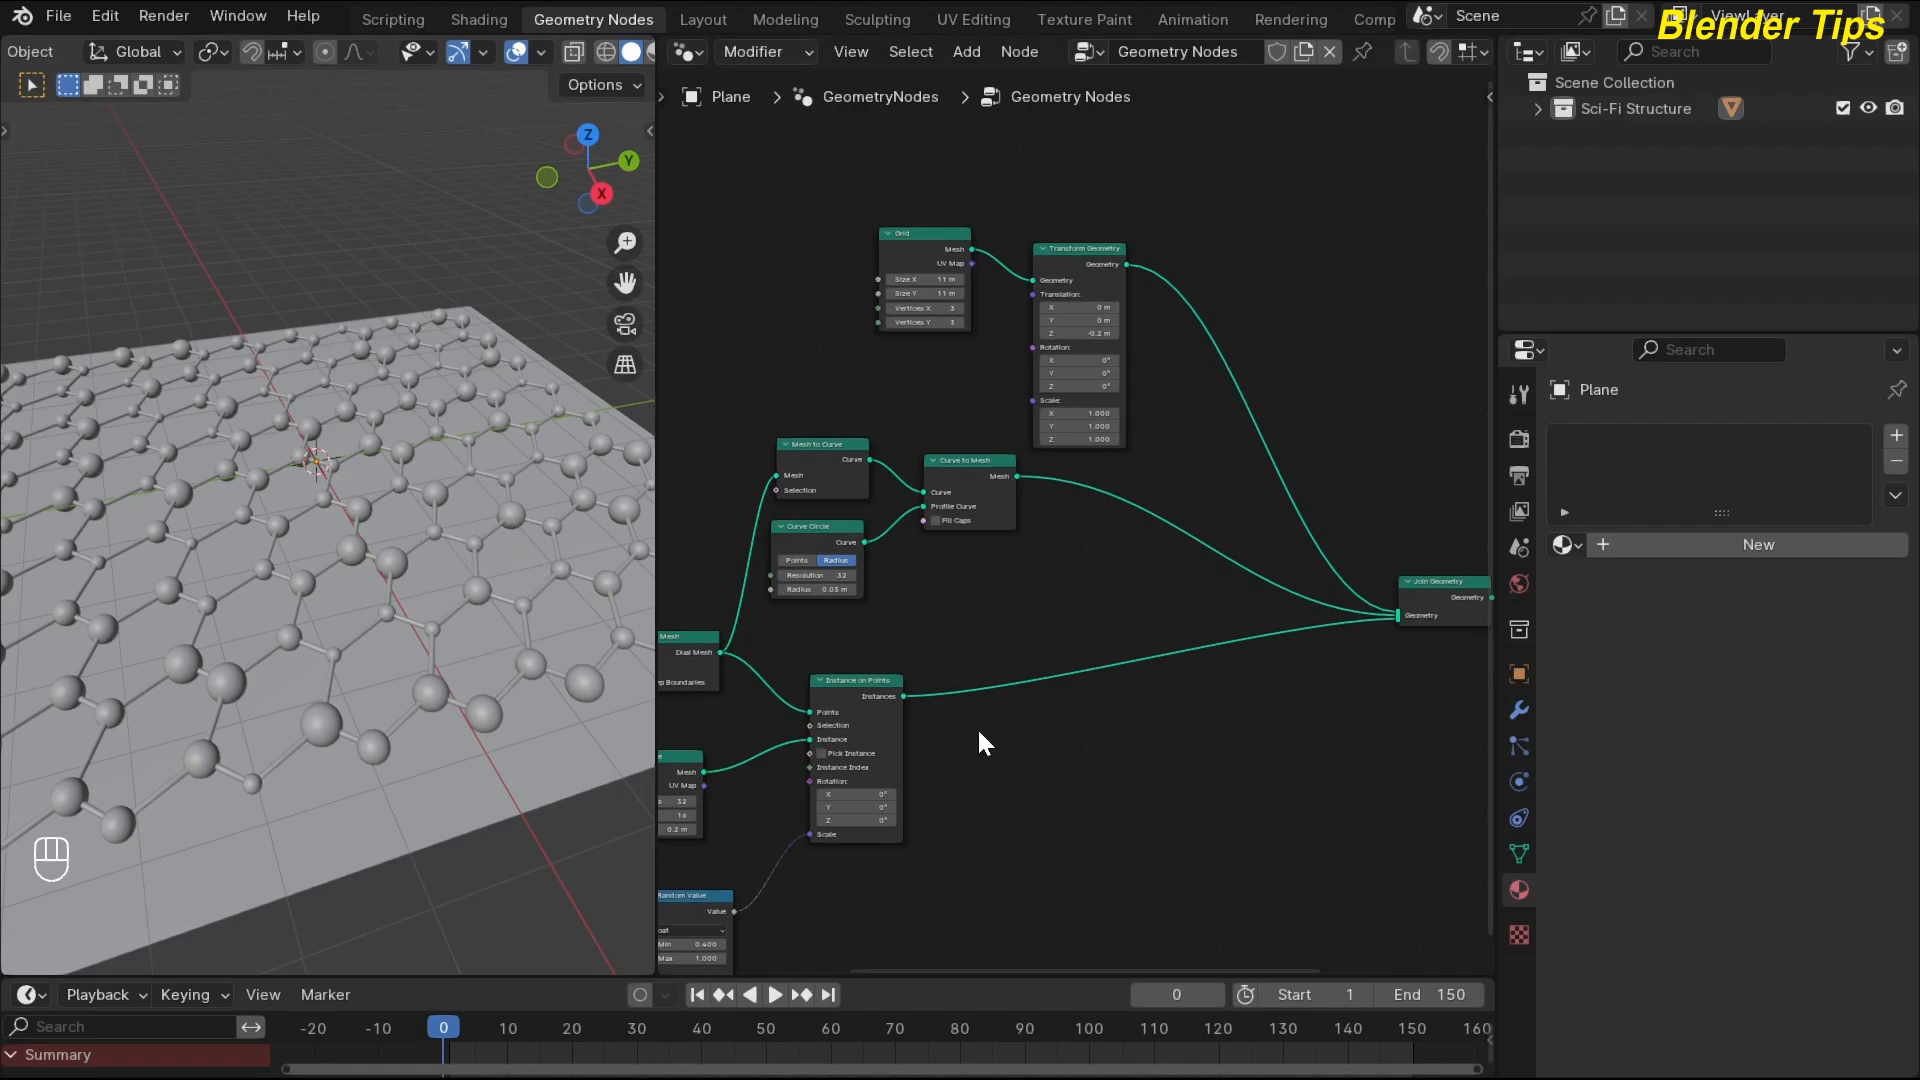
middle_click_drag(1240, 737, 1102, 779)
left_click(1270, 348)
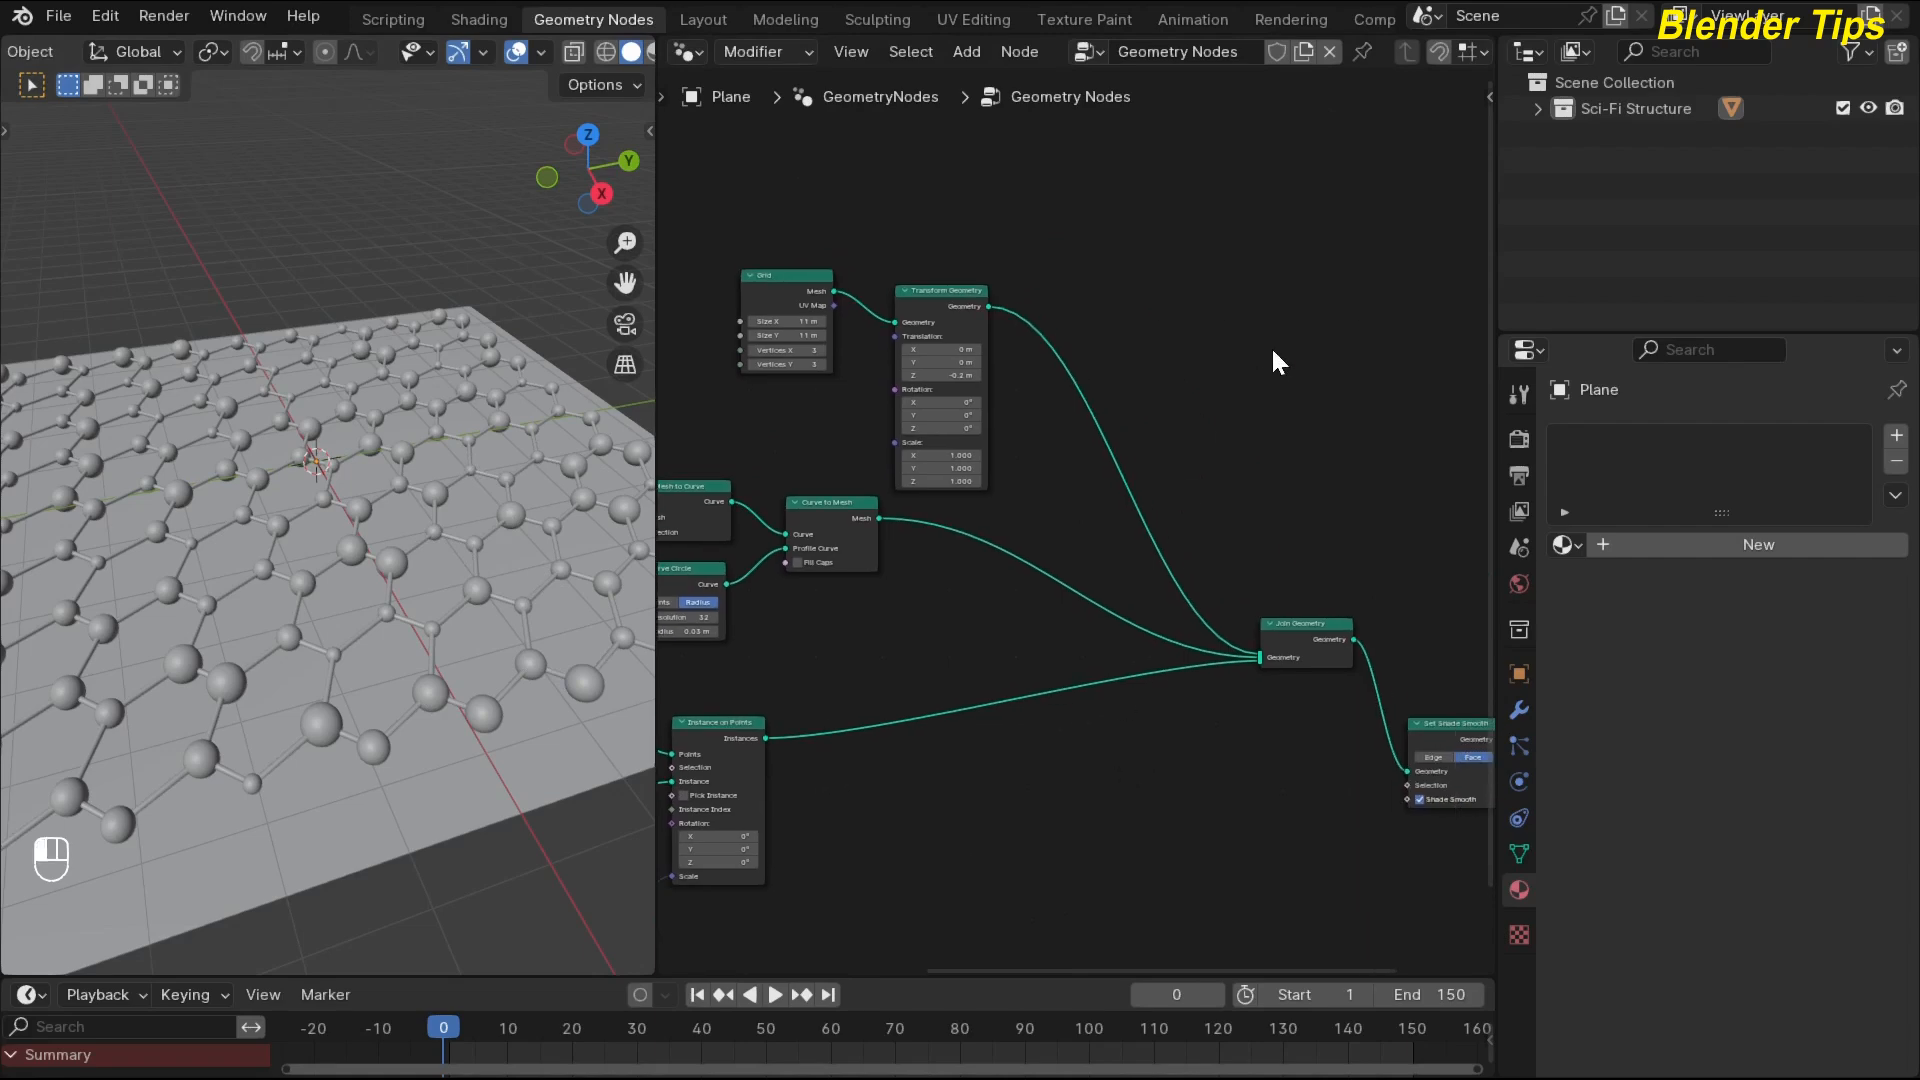
key("shift+a")
type("s")
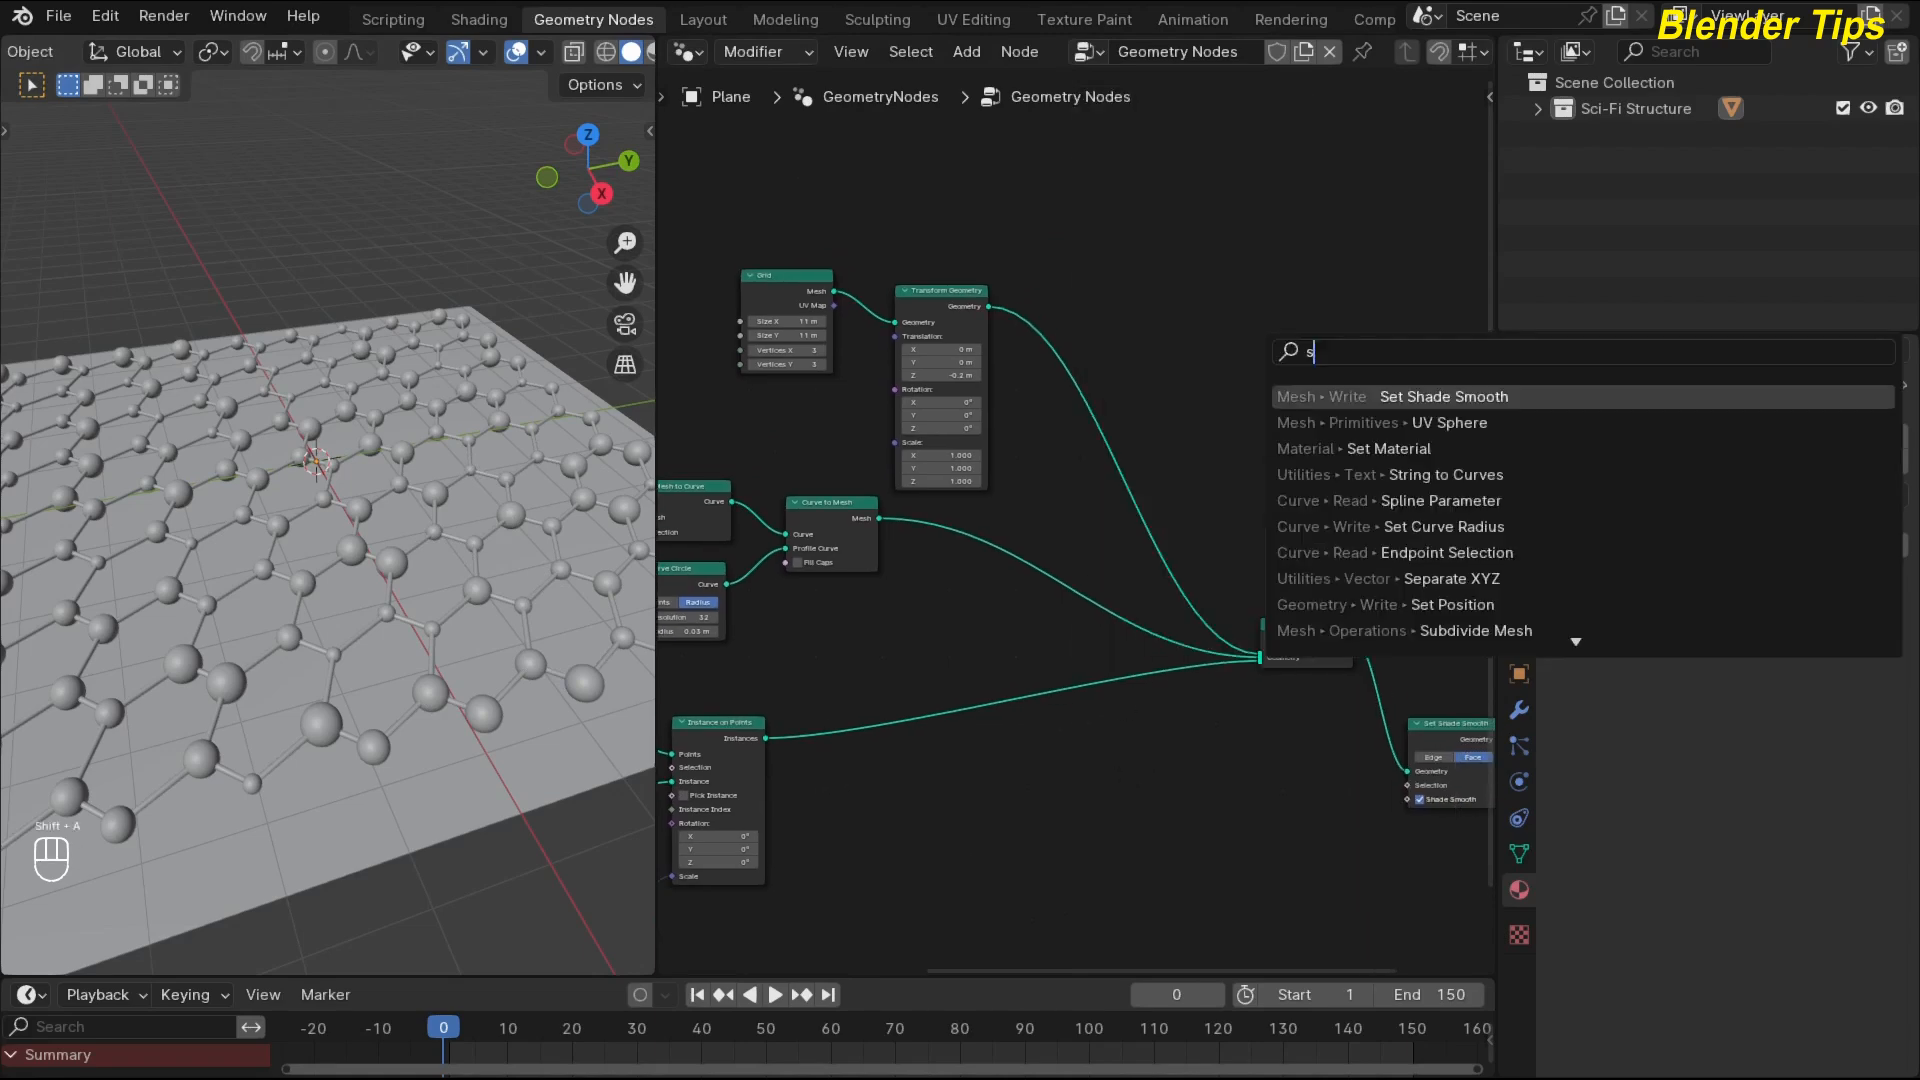
type("m")
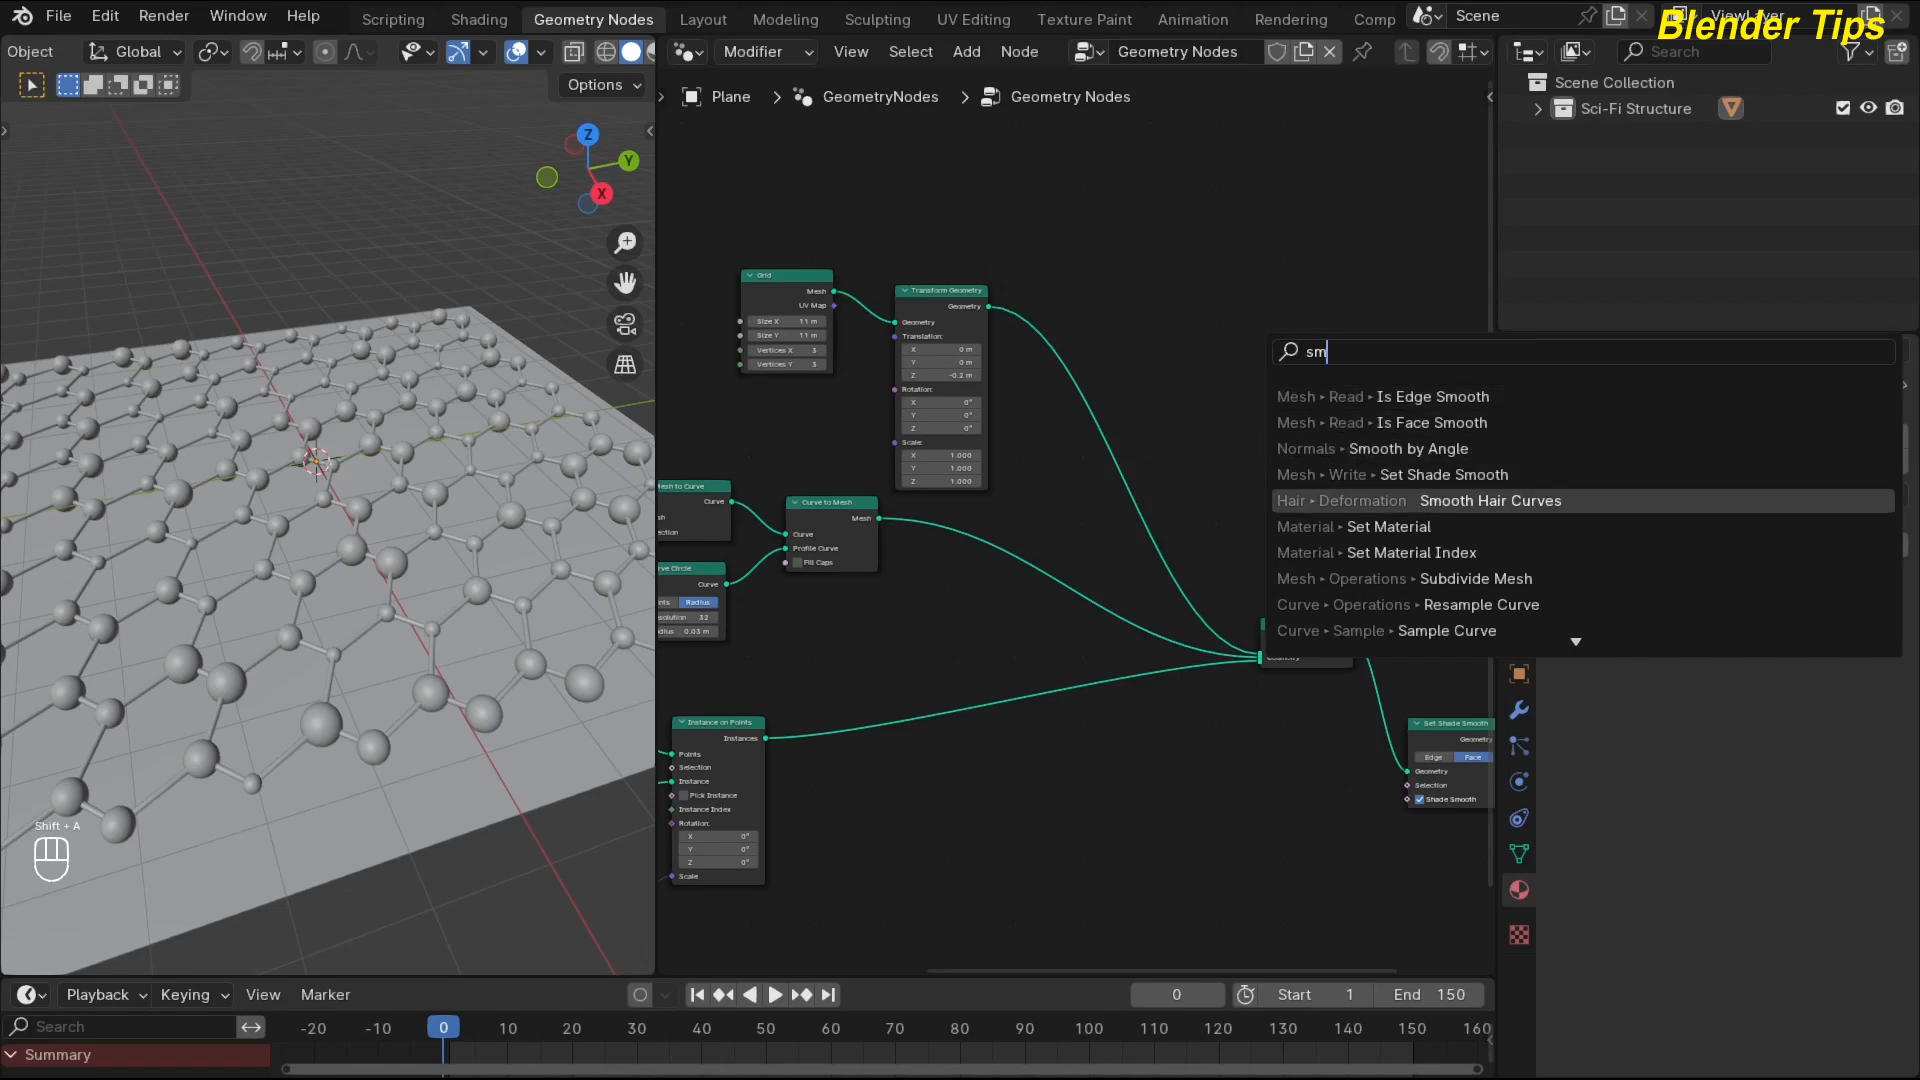
left_click(1347, 520)
left_click(1042, 367)
middle_click_drag(1104, 389, 1258, 374)
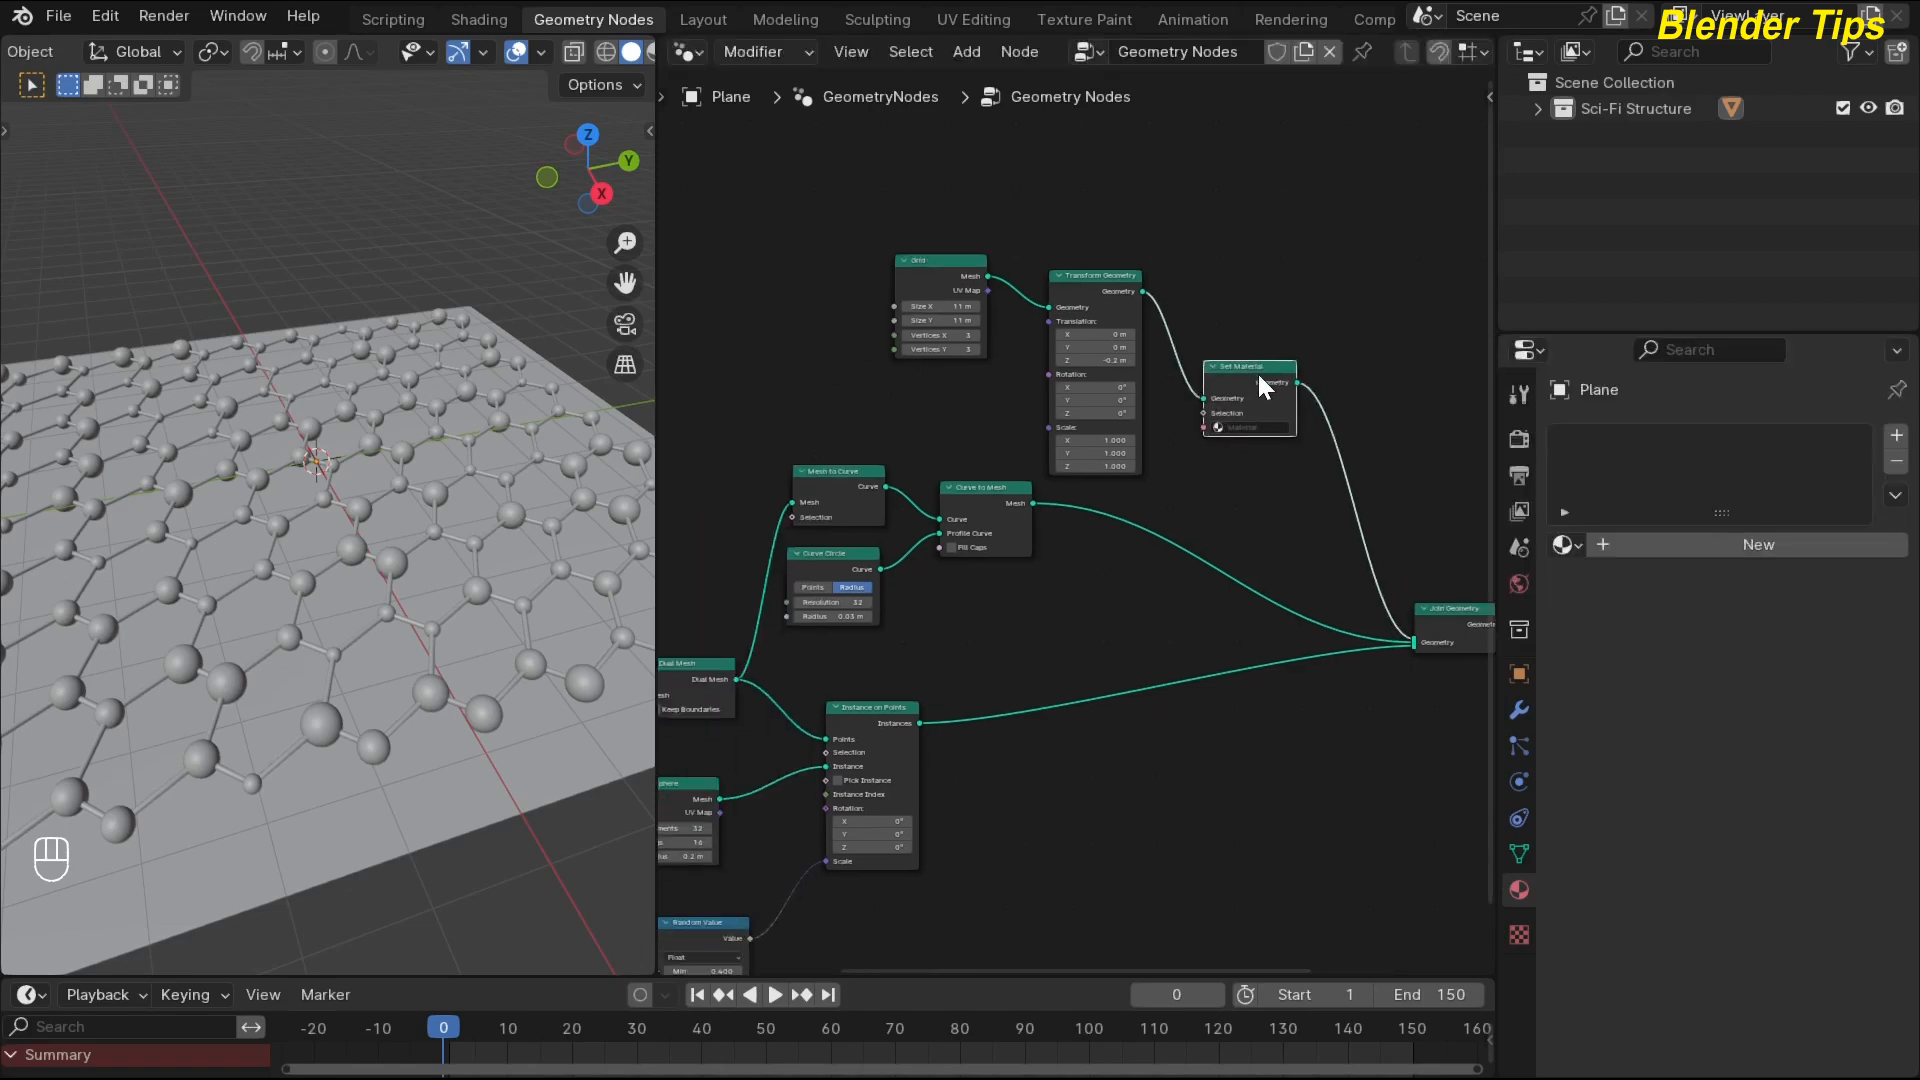
Duplicate the Set Material node onto the links from Curve to Mesh and from Instance on Points to Join Geometry.
key("shift+d")
left_click(1234, 548)
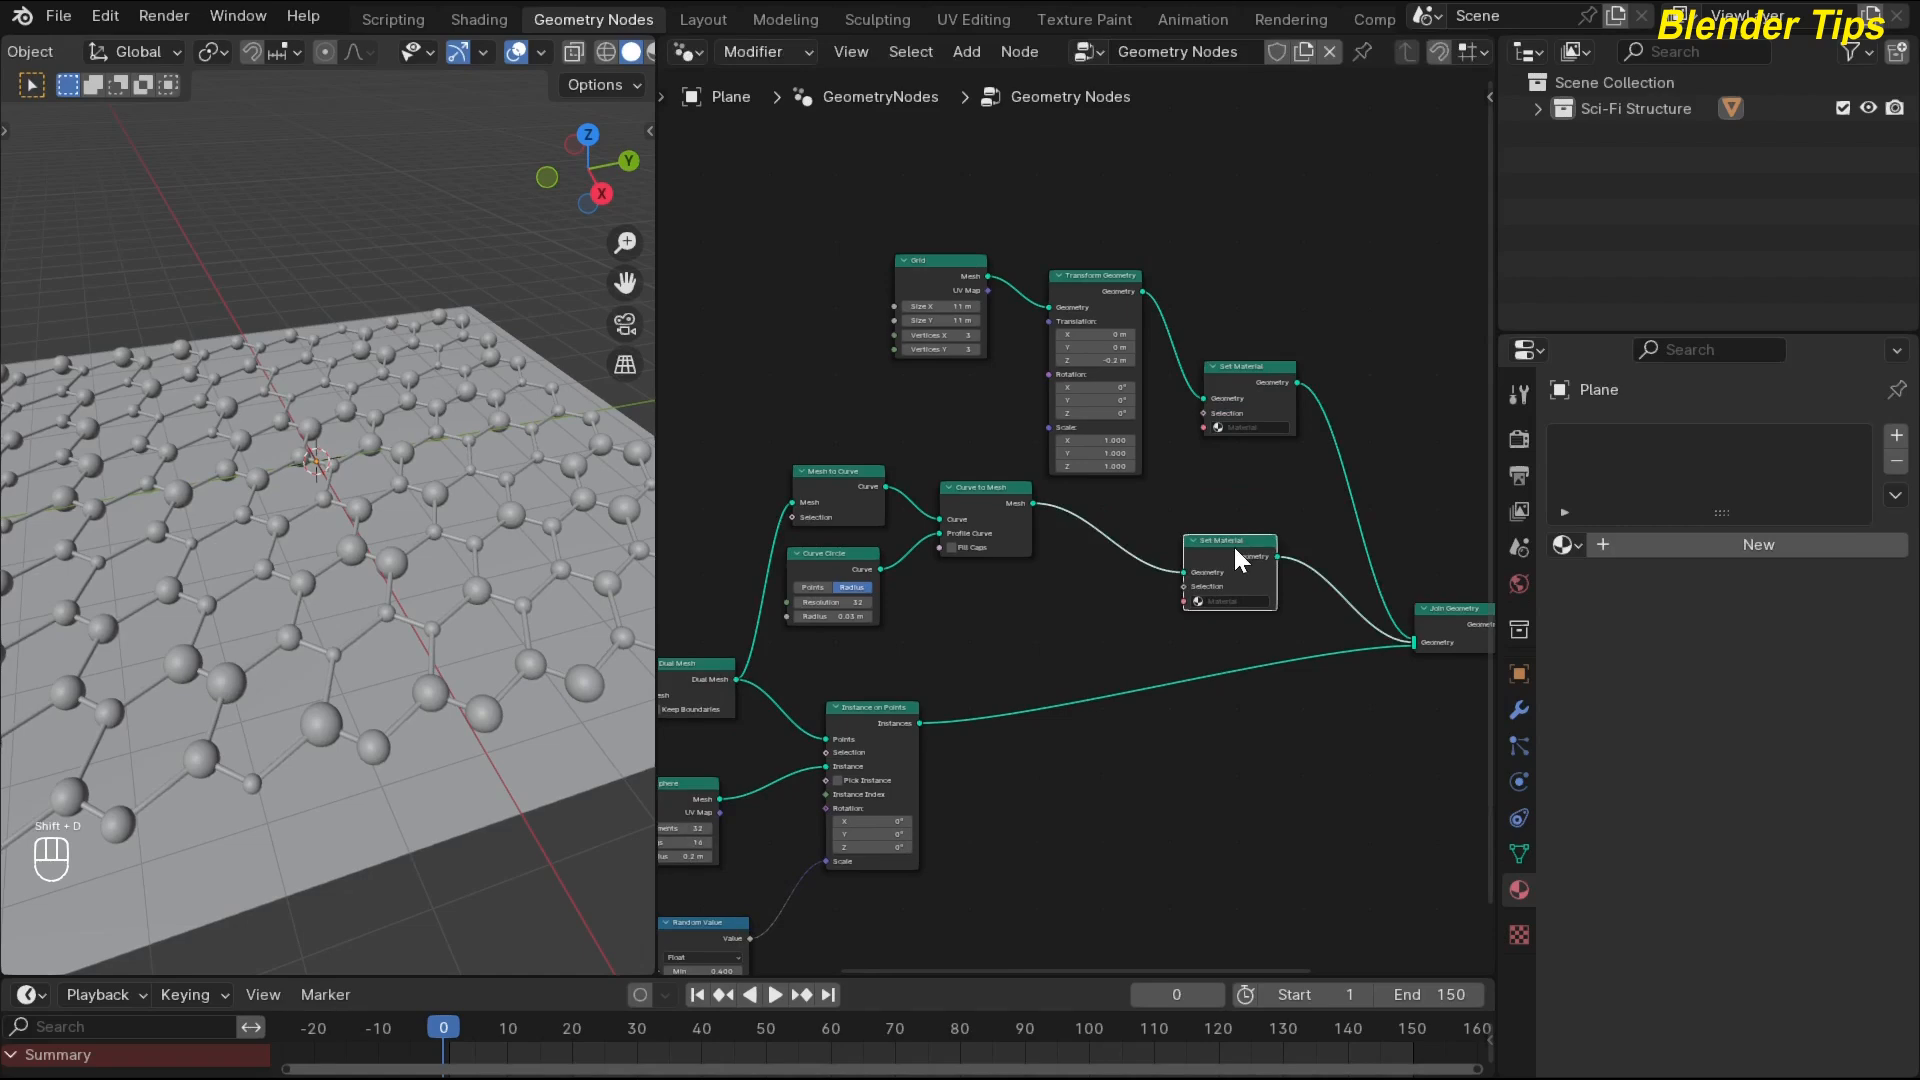
key("shift")
key("shift+d")
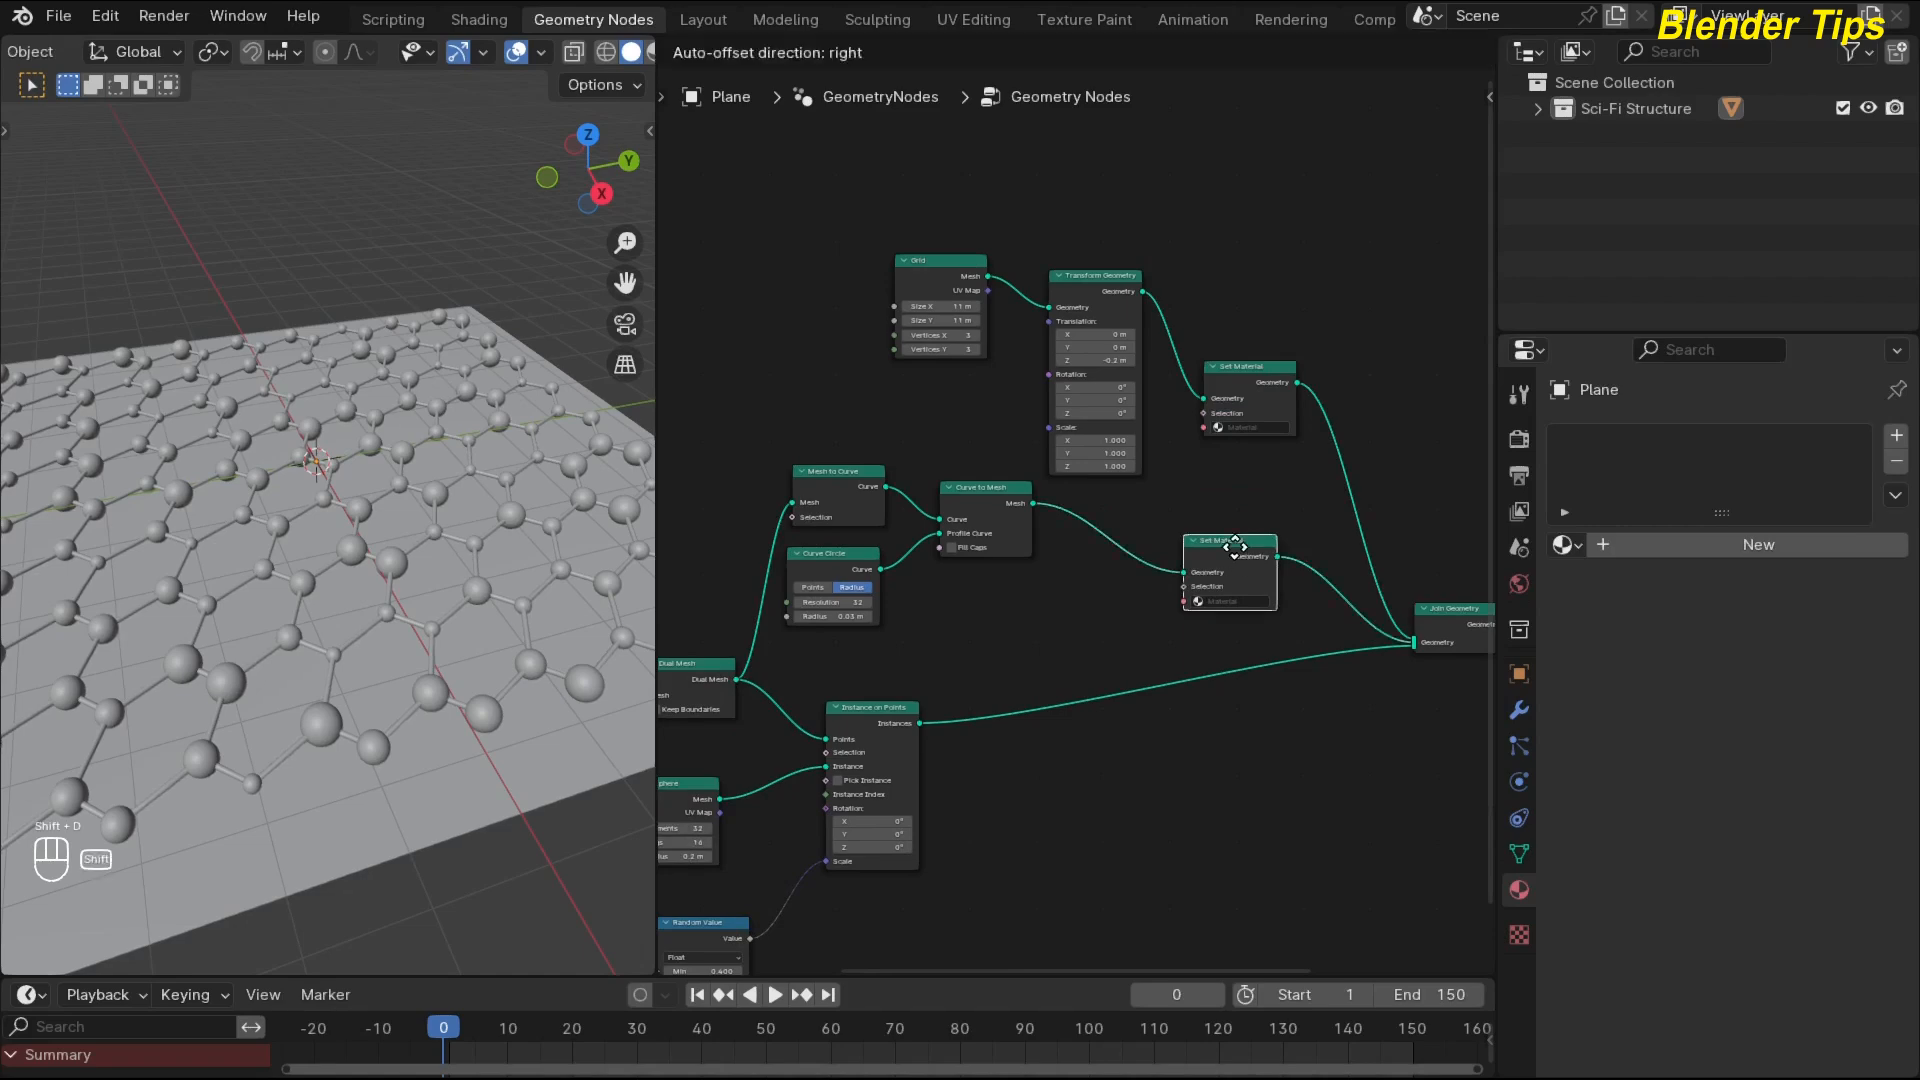
left_click(1242, 645)
middle_click_drag(1339, 379, 1245, 357)
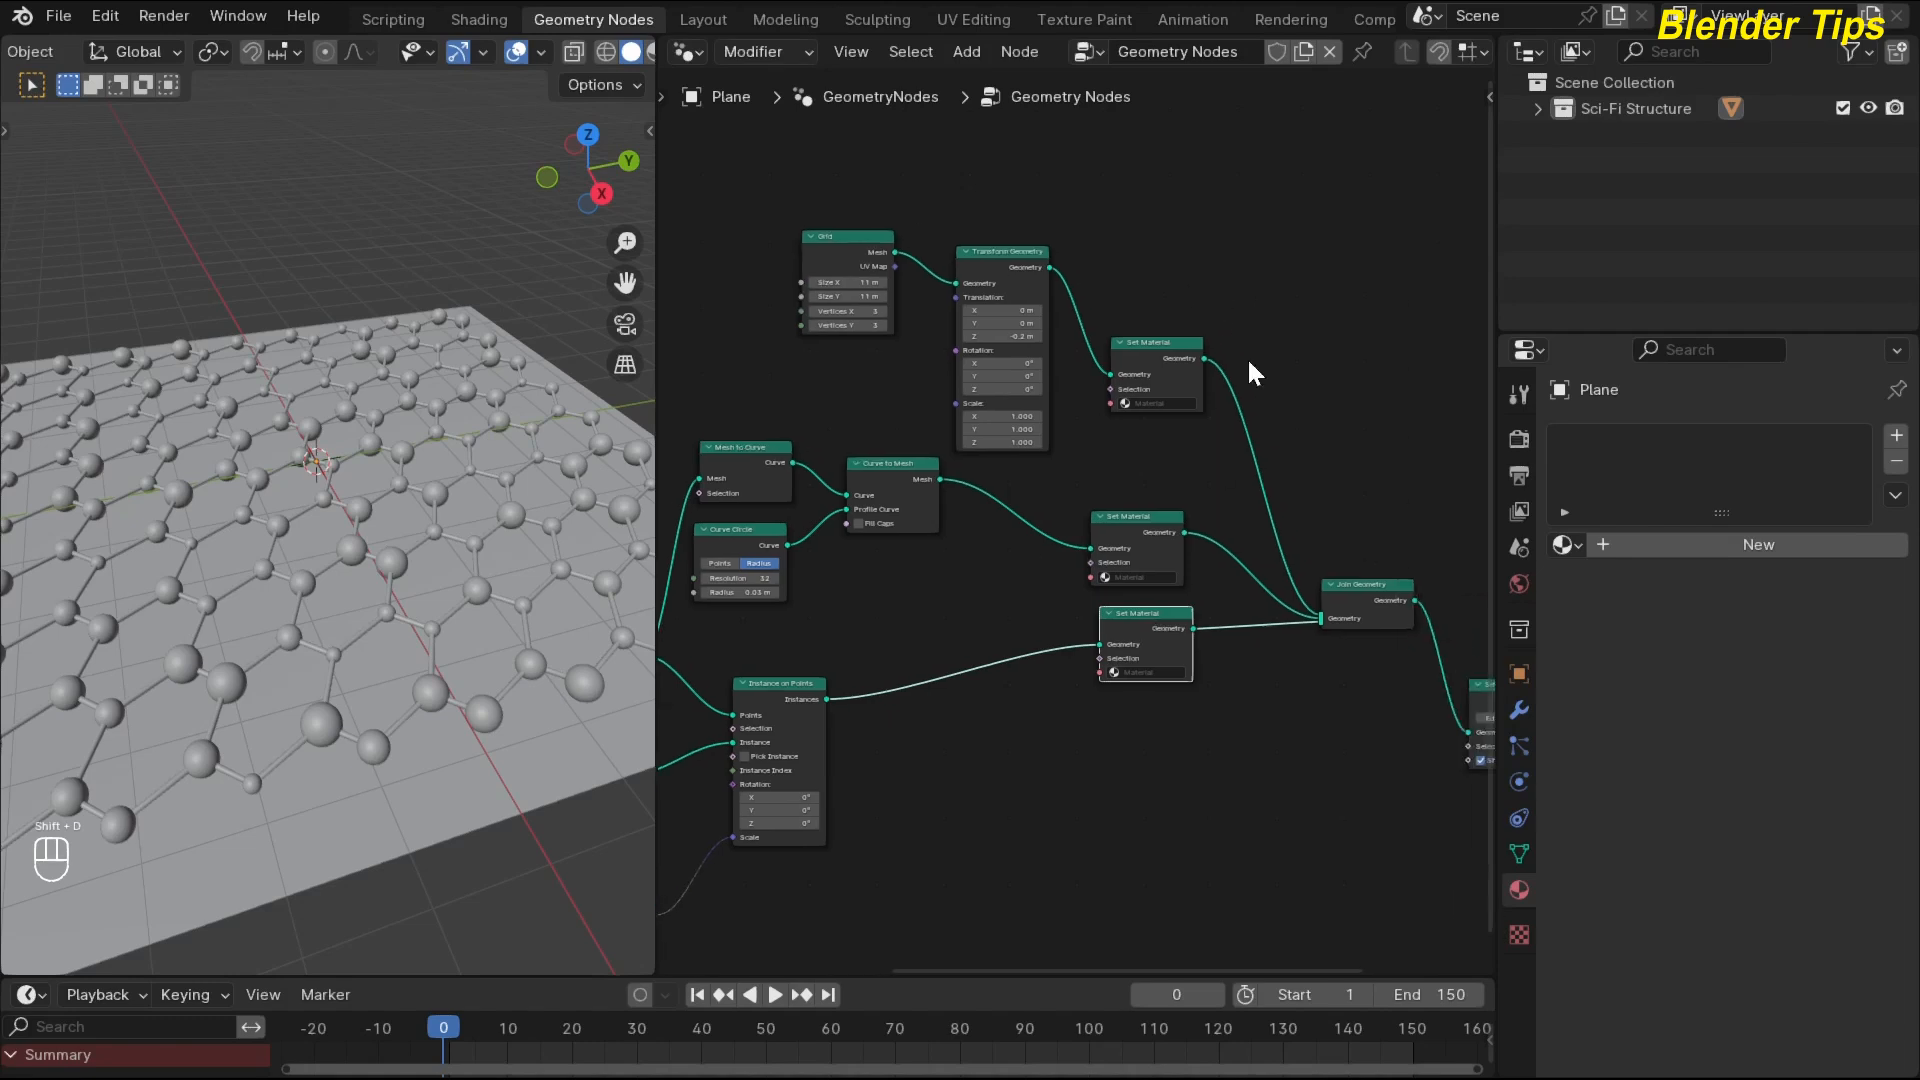
Create a new material for the Plane object and name it Base.
left_click(1723, 548)
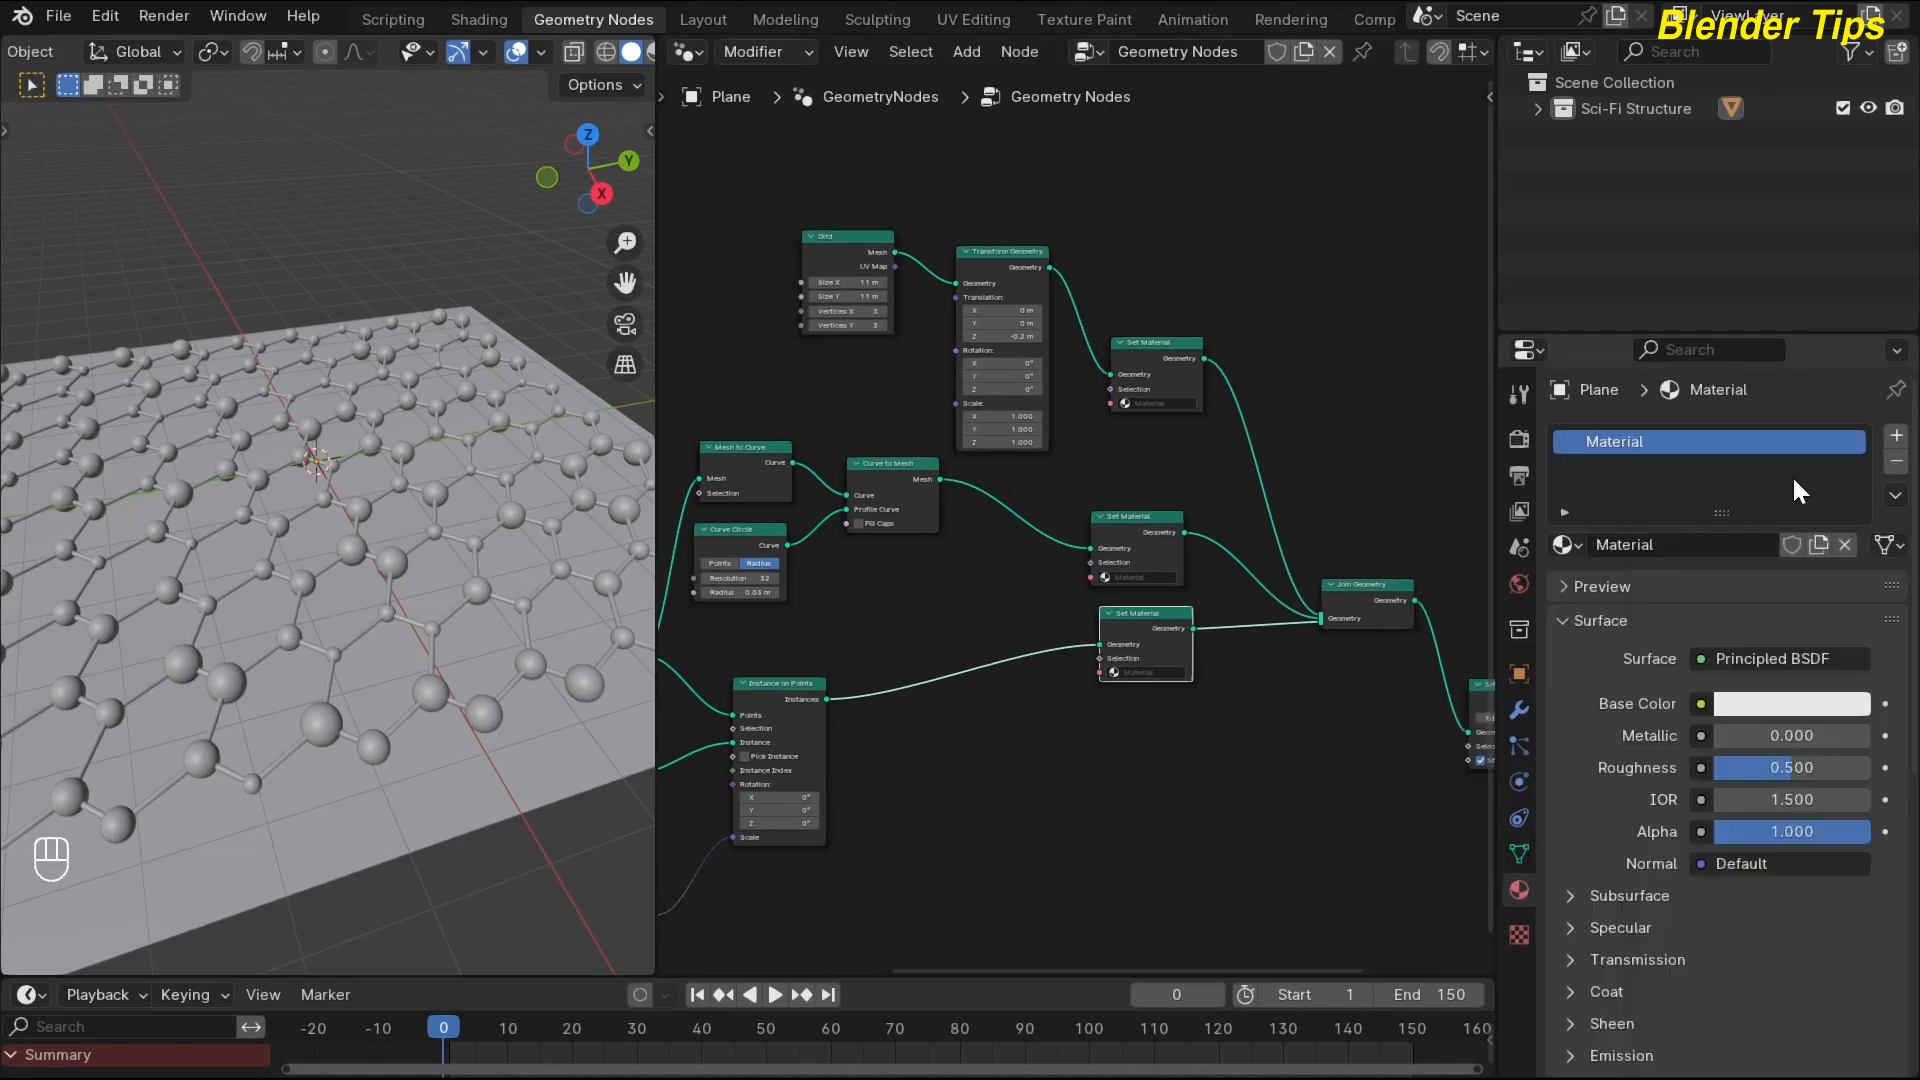
double_click(1633, 441)
type("Base")
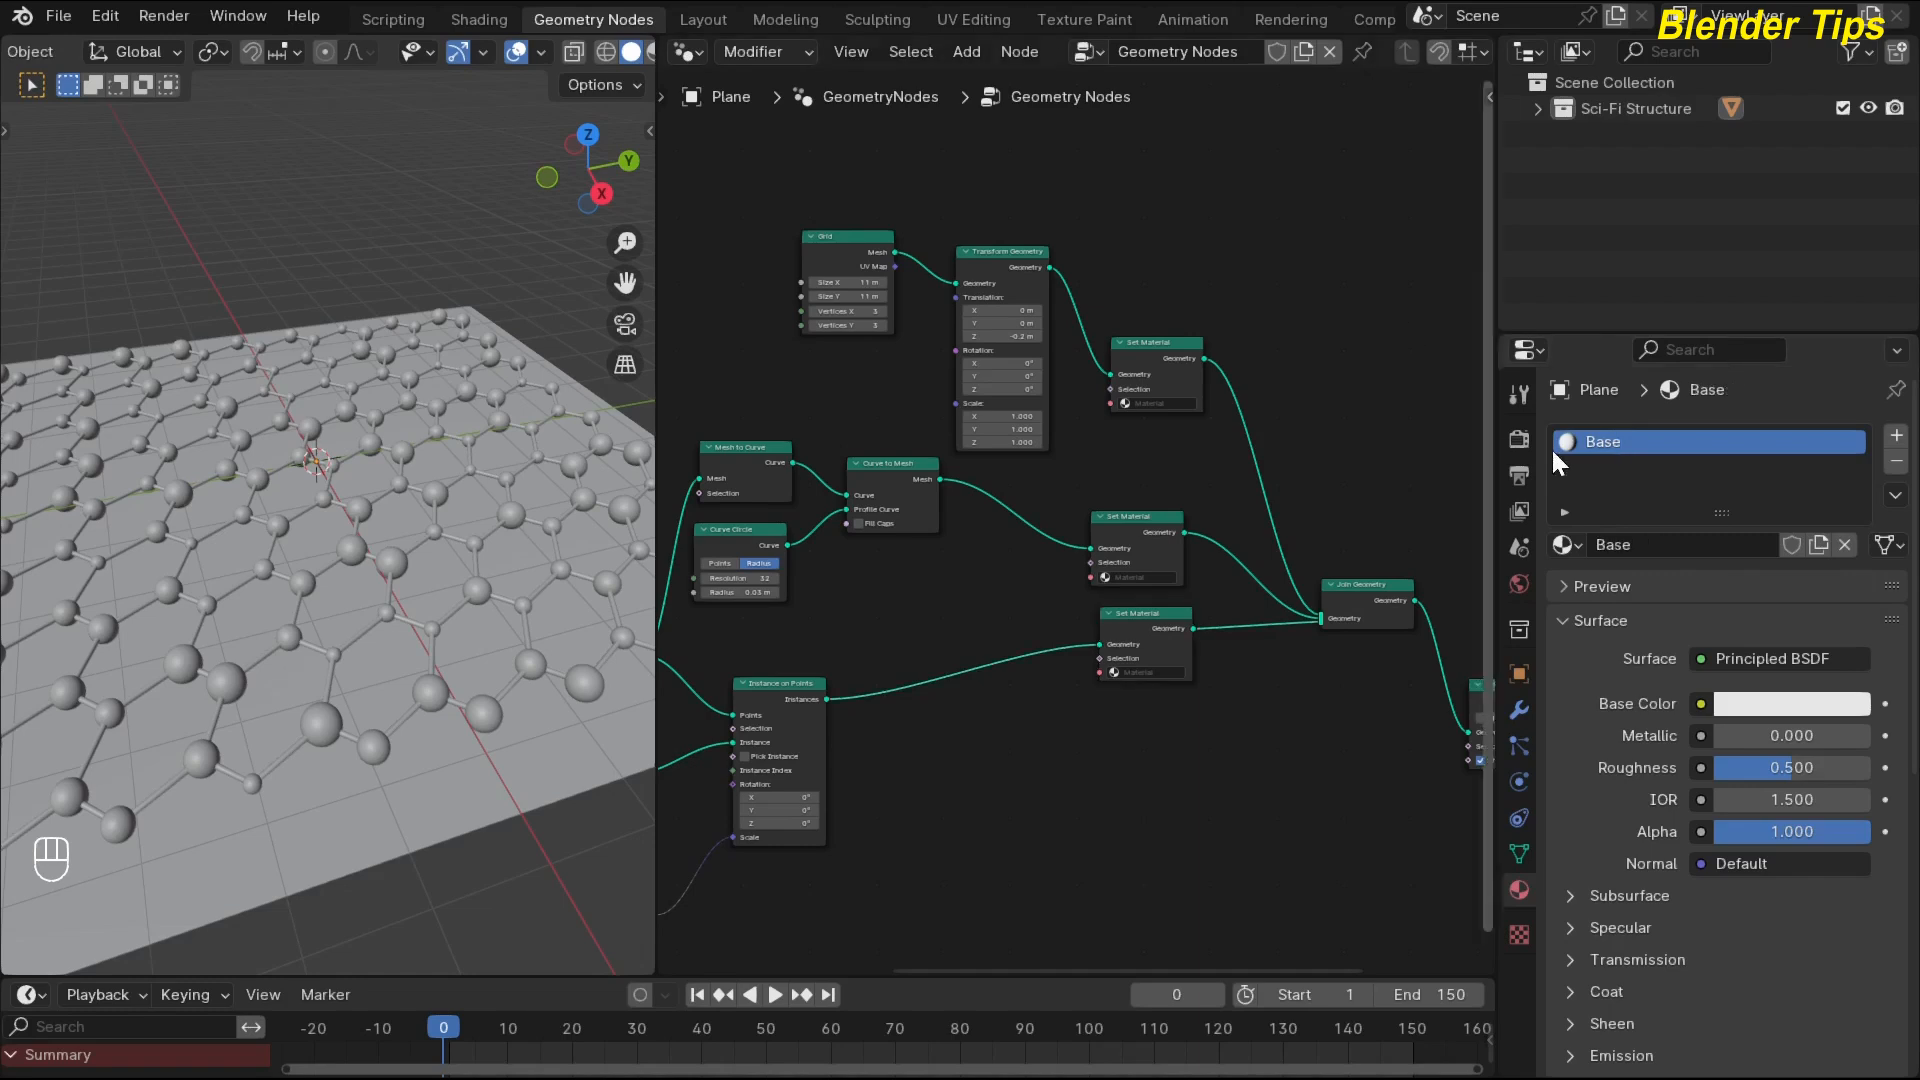
Add a second material slot to the Plane object with a new material named Wires.
left_click(1896, 435)
left_click(1666, 589)
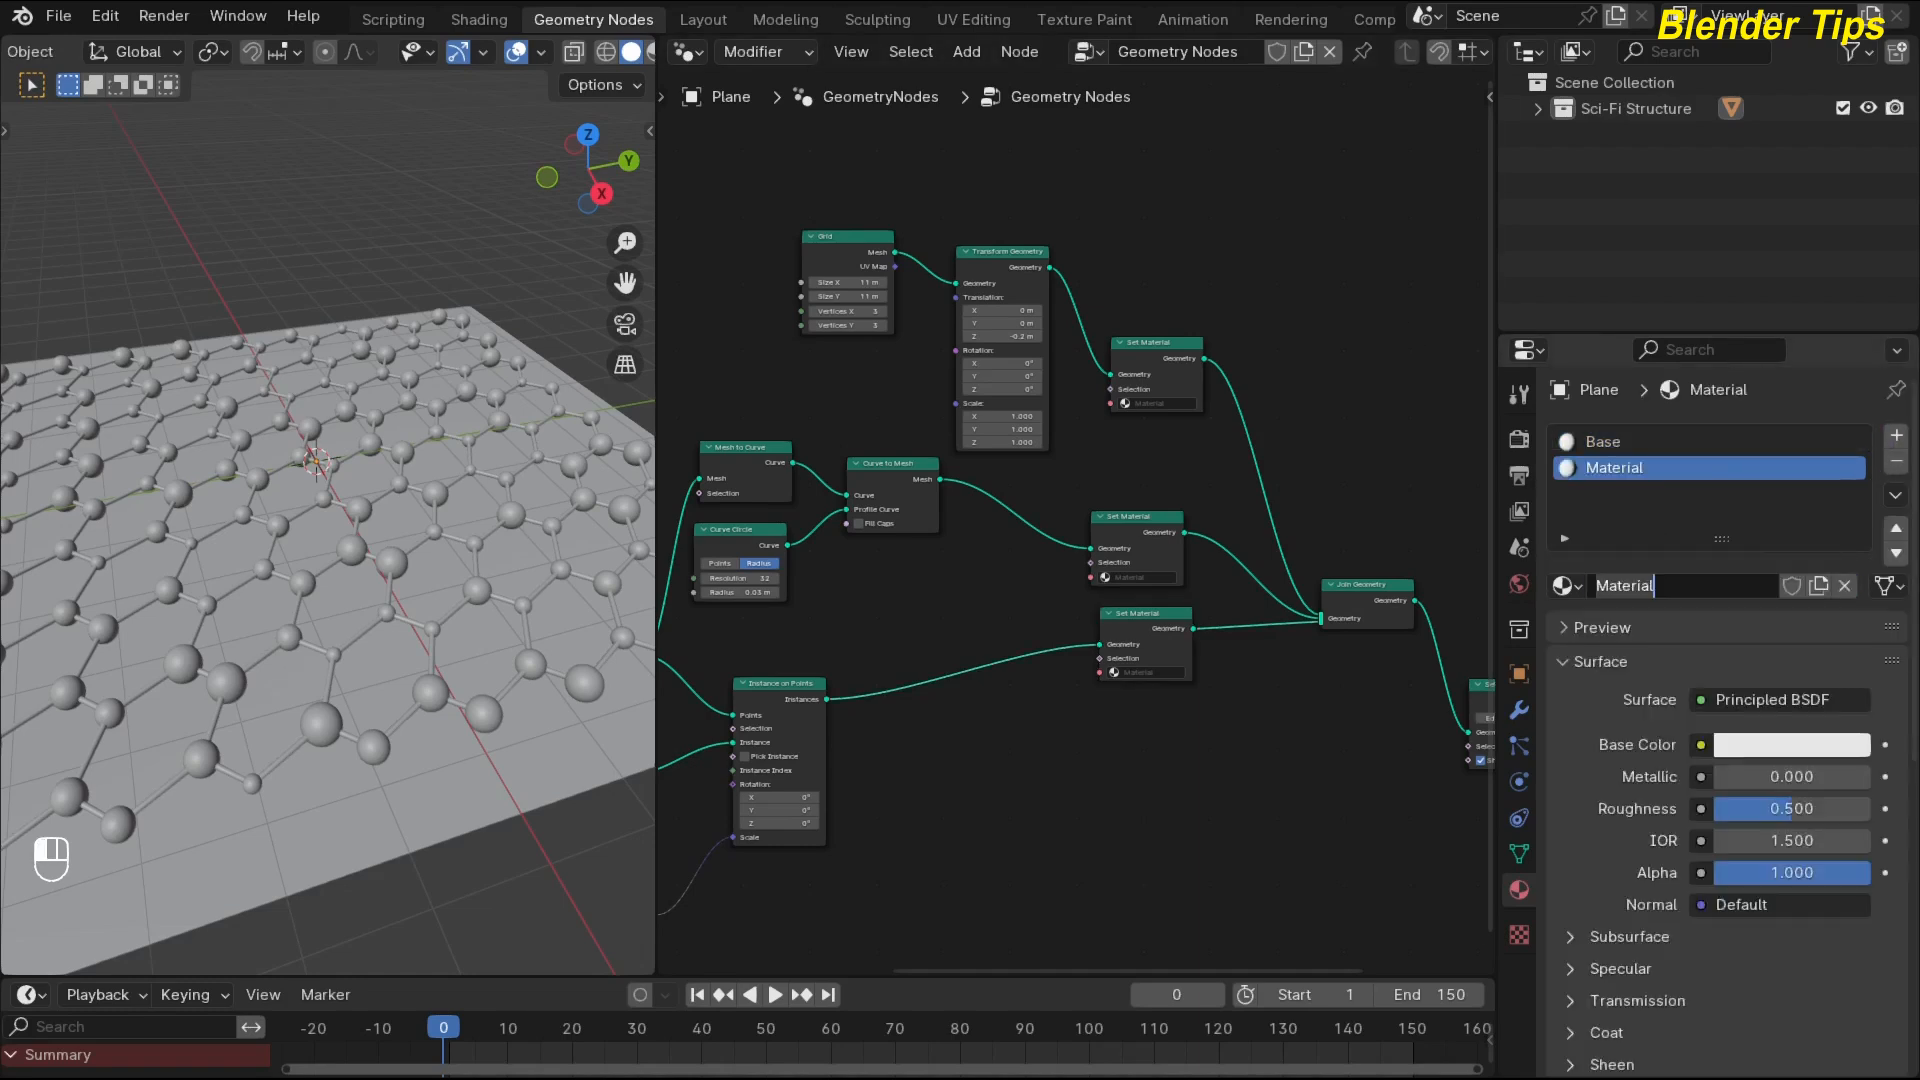
double_click(1629, 473)
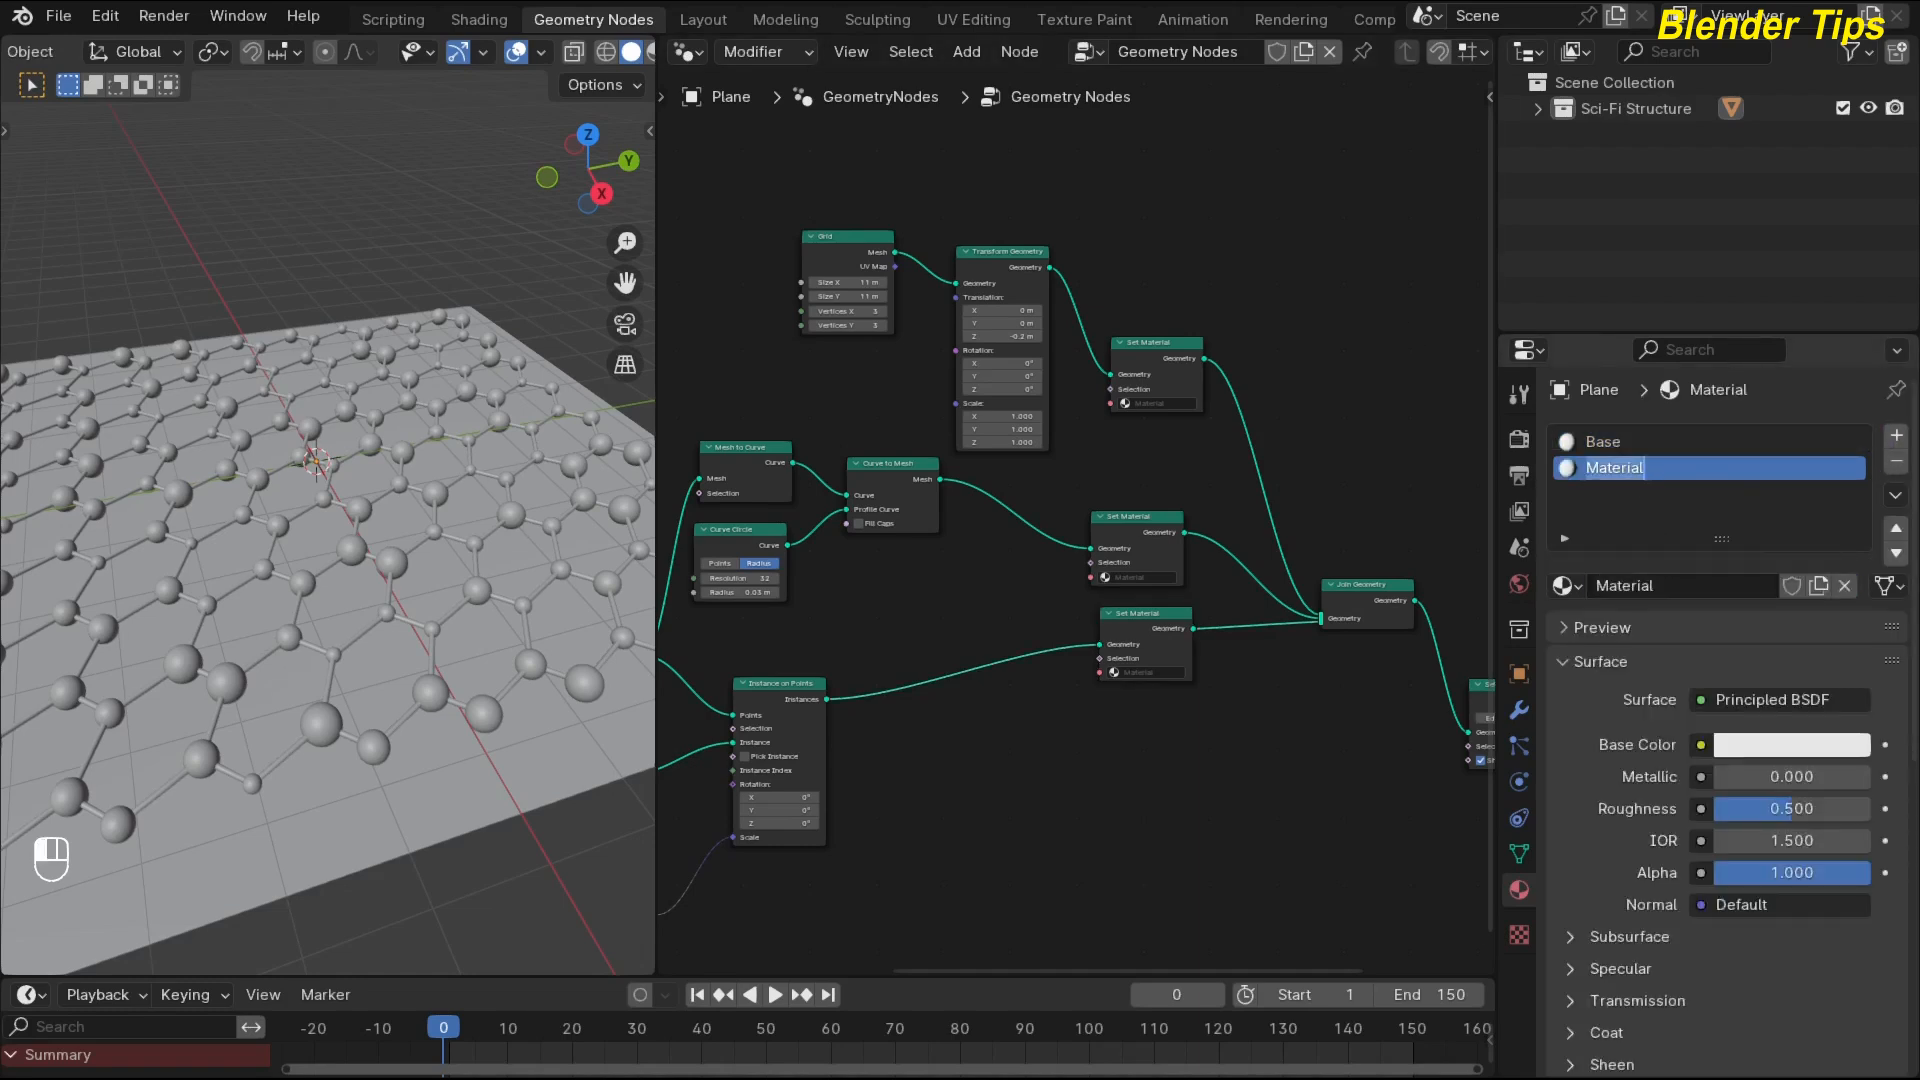
type("Wires")
key("Return")
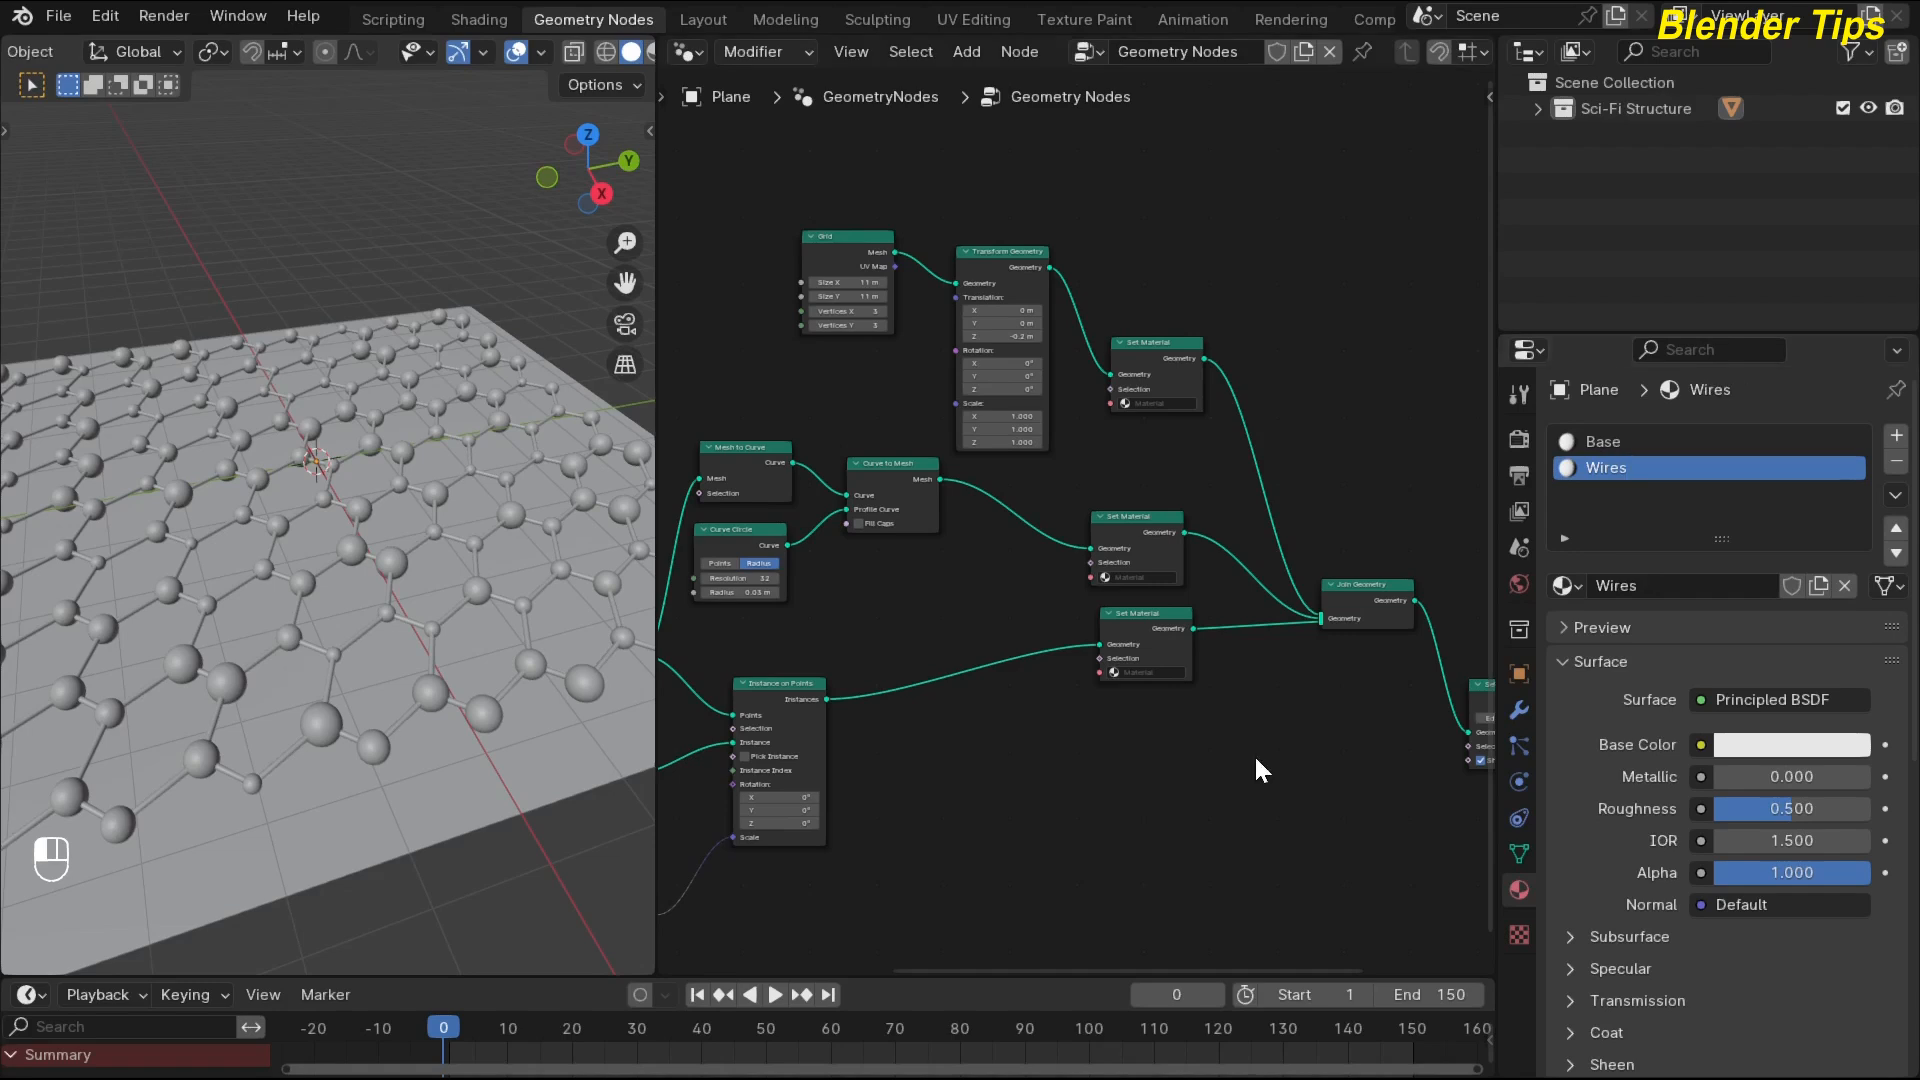
Add a third material slot to the Plane object with a new material named Spheres.
left_click(1896, 435)
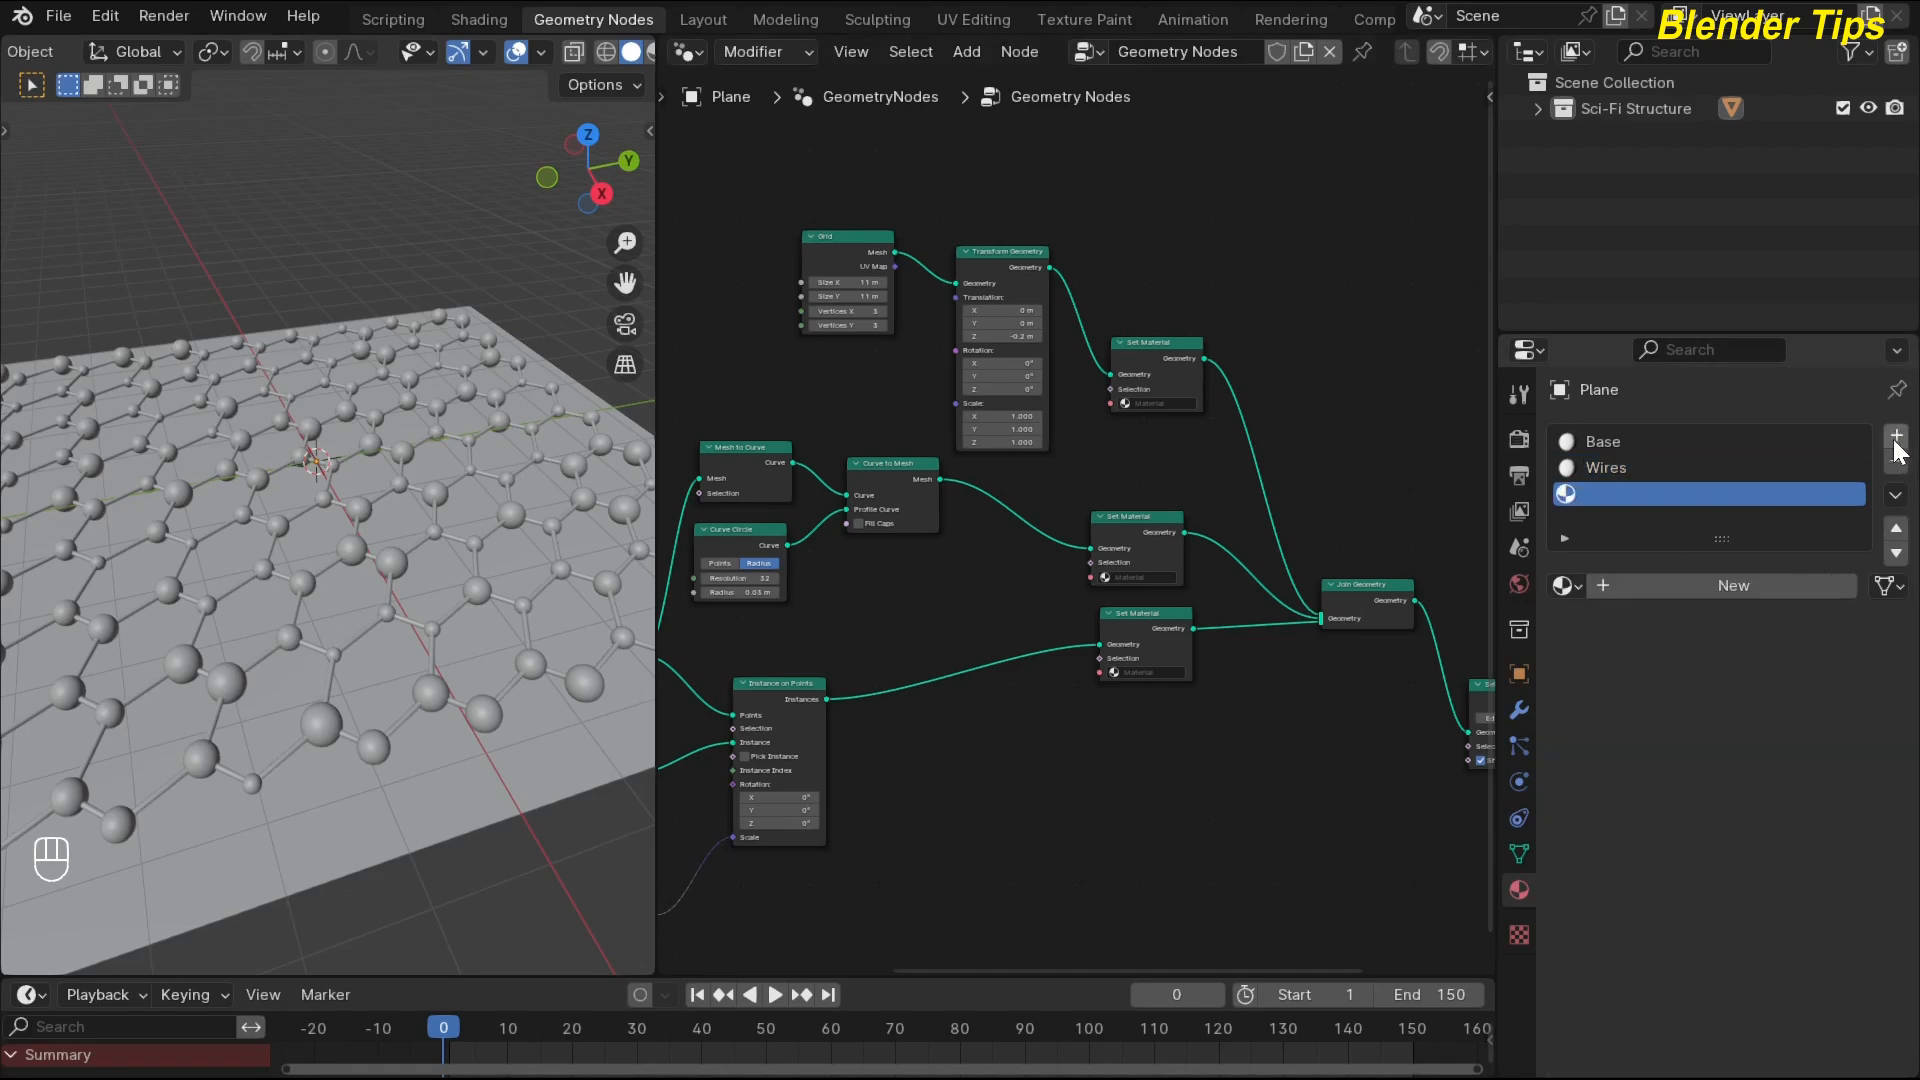
left_click(1672, 590)
double_click(1634, 490)
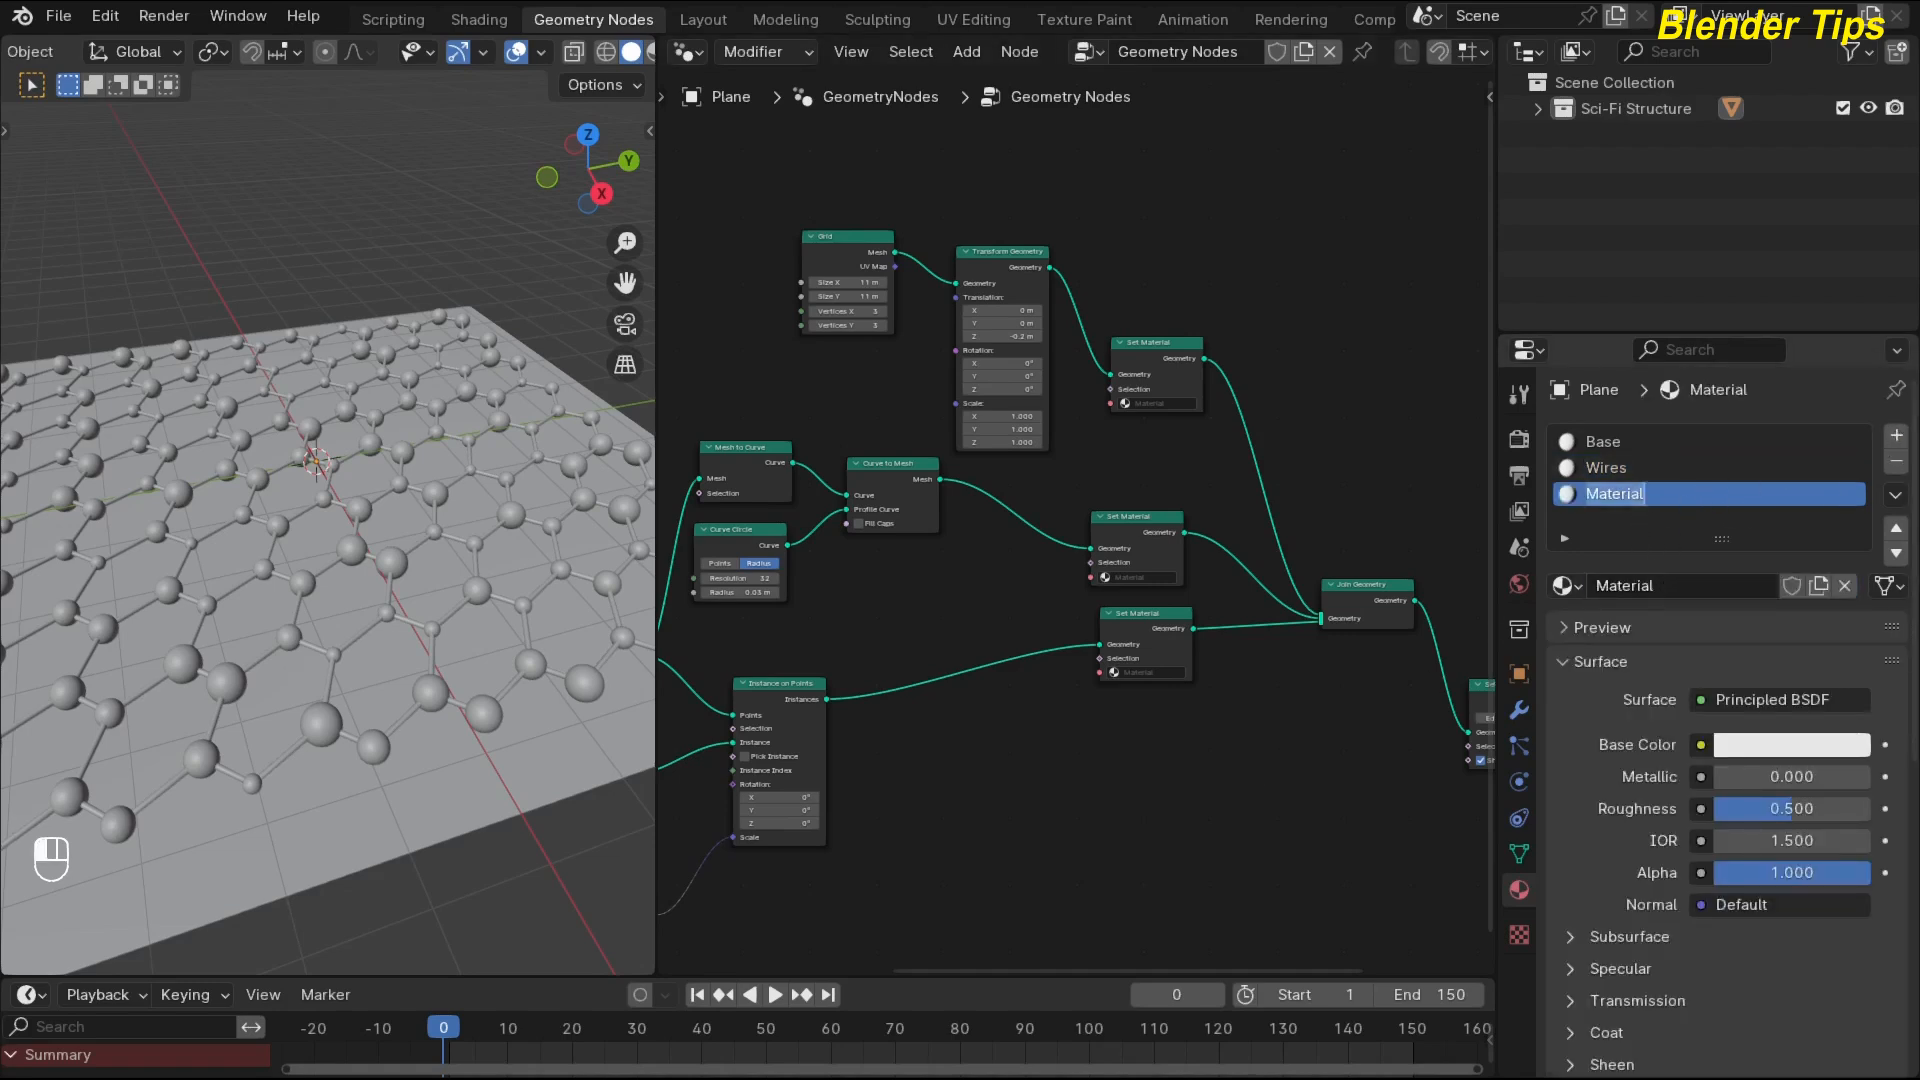
type("Spheres")
key("Return")
Assign Base, Wires and Spheres to the Set Material nodes after Transform Geometry, Curve to Mesh and Instance on Points respectively.
scroll(1178, 452, "up", 4)
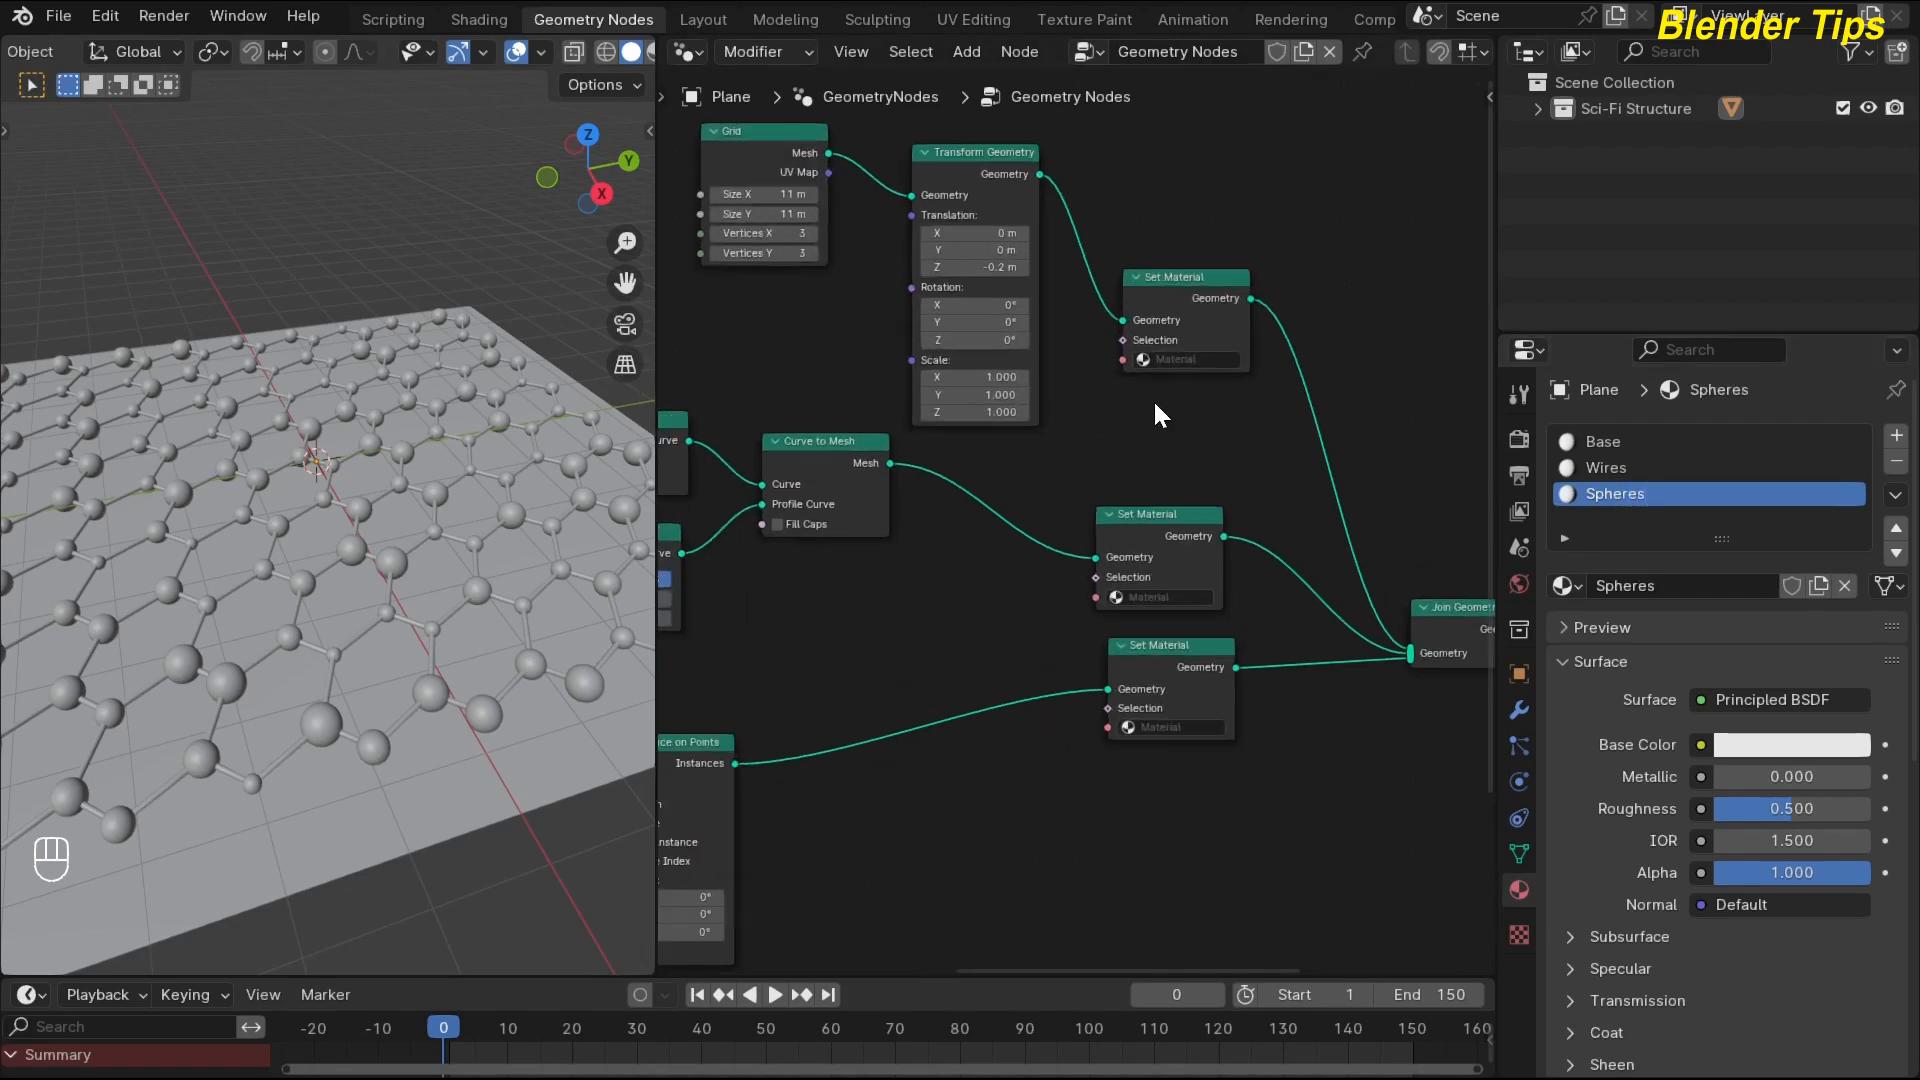
scroll(1041, 500, "up", 2)
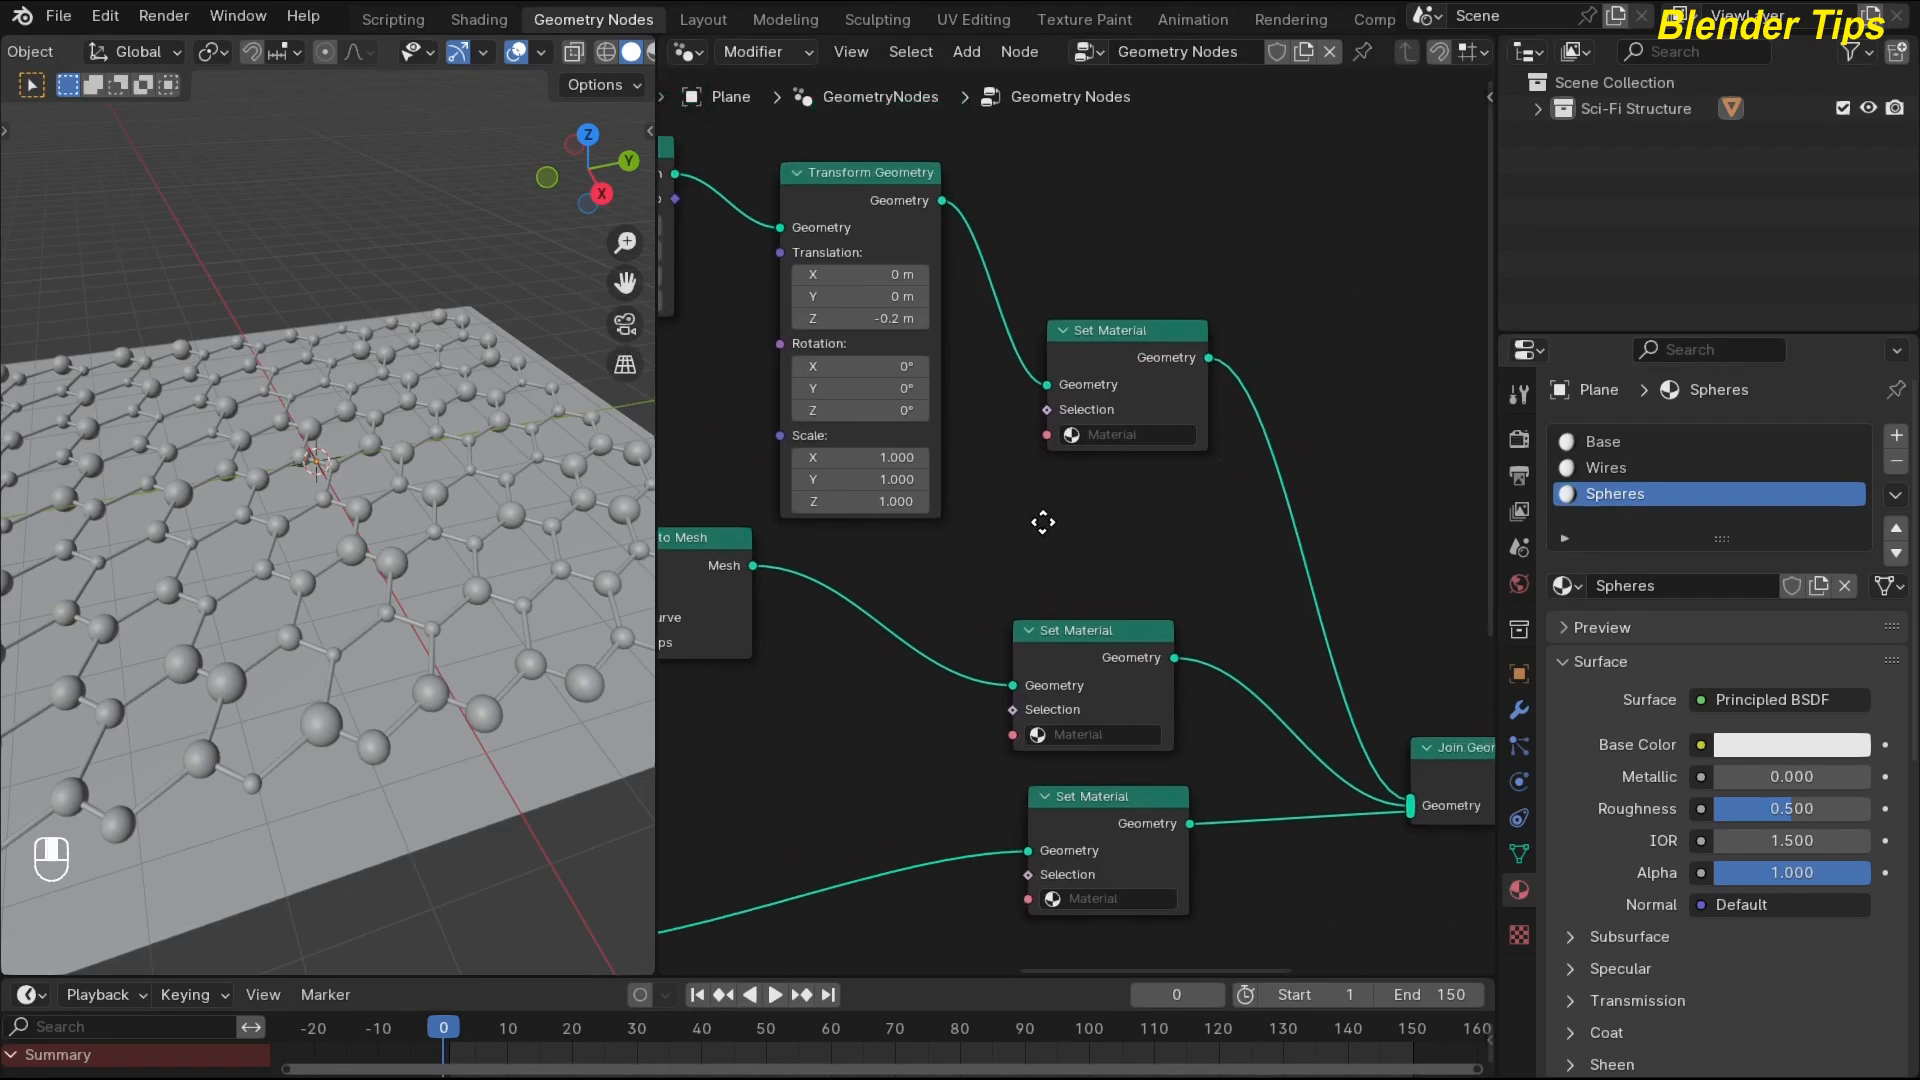
left_click(1140, 421)
left_click(1113, 462)
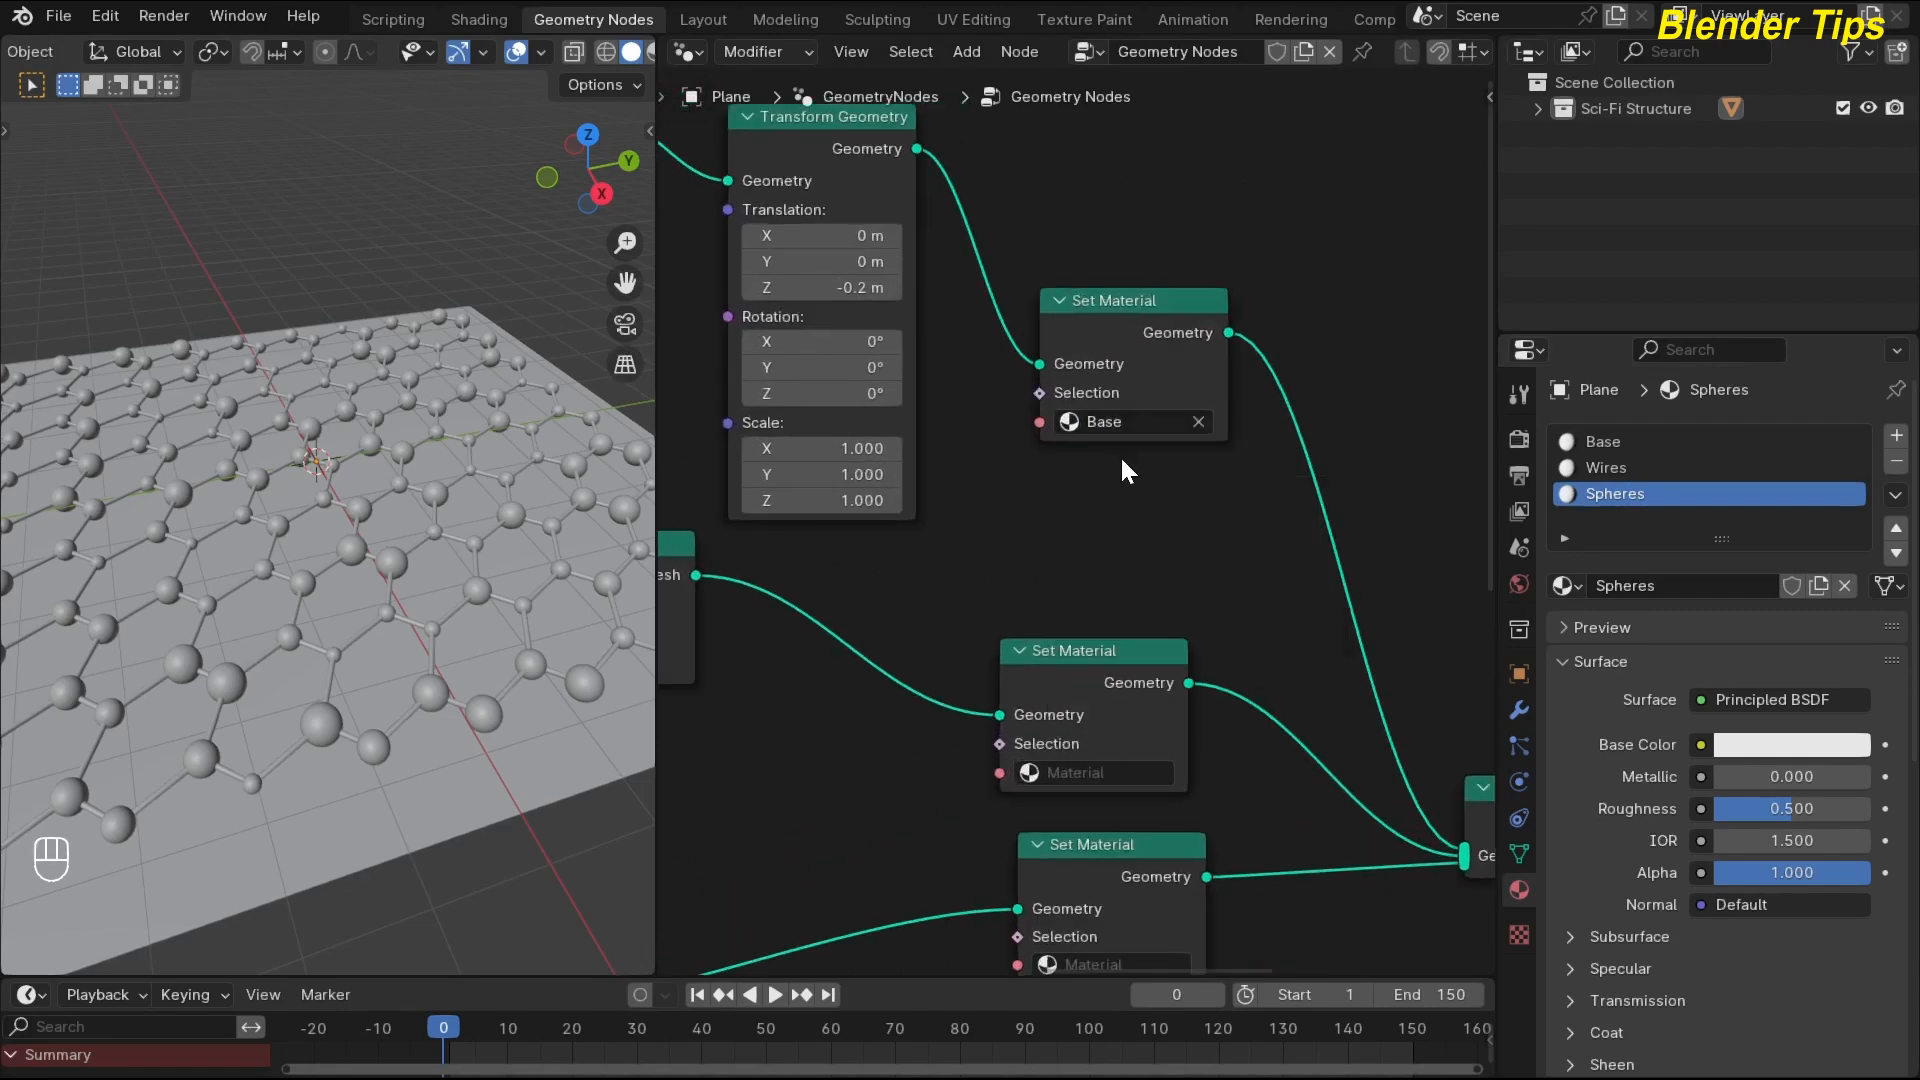
scroll(1059, 518, "down", 3)
left_click(1110, 578)
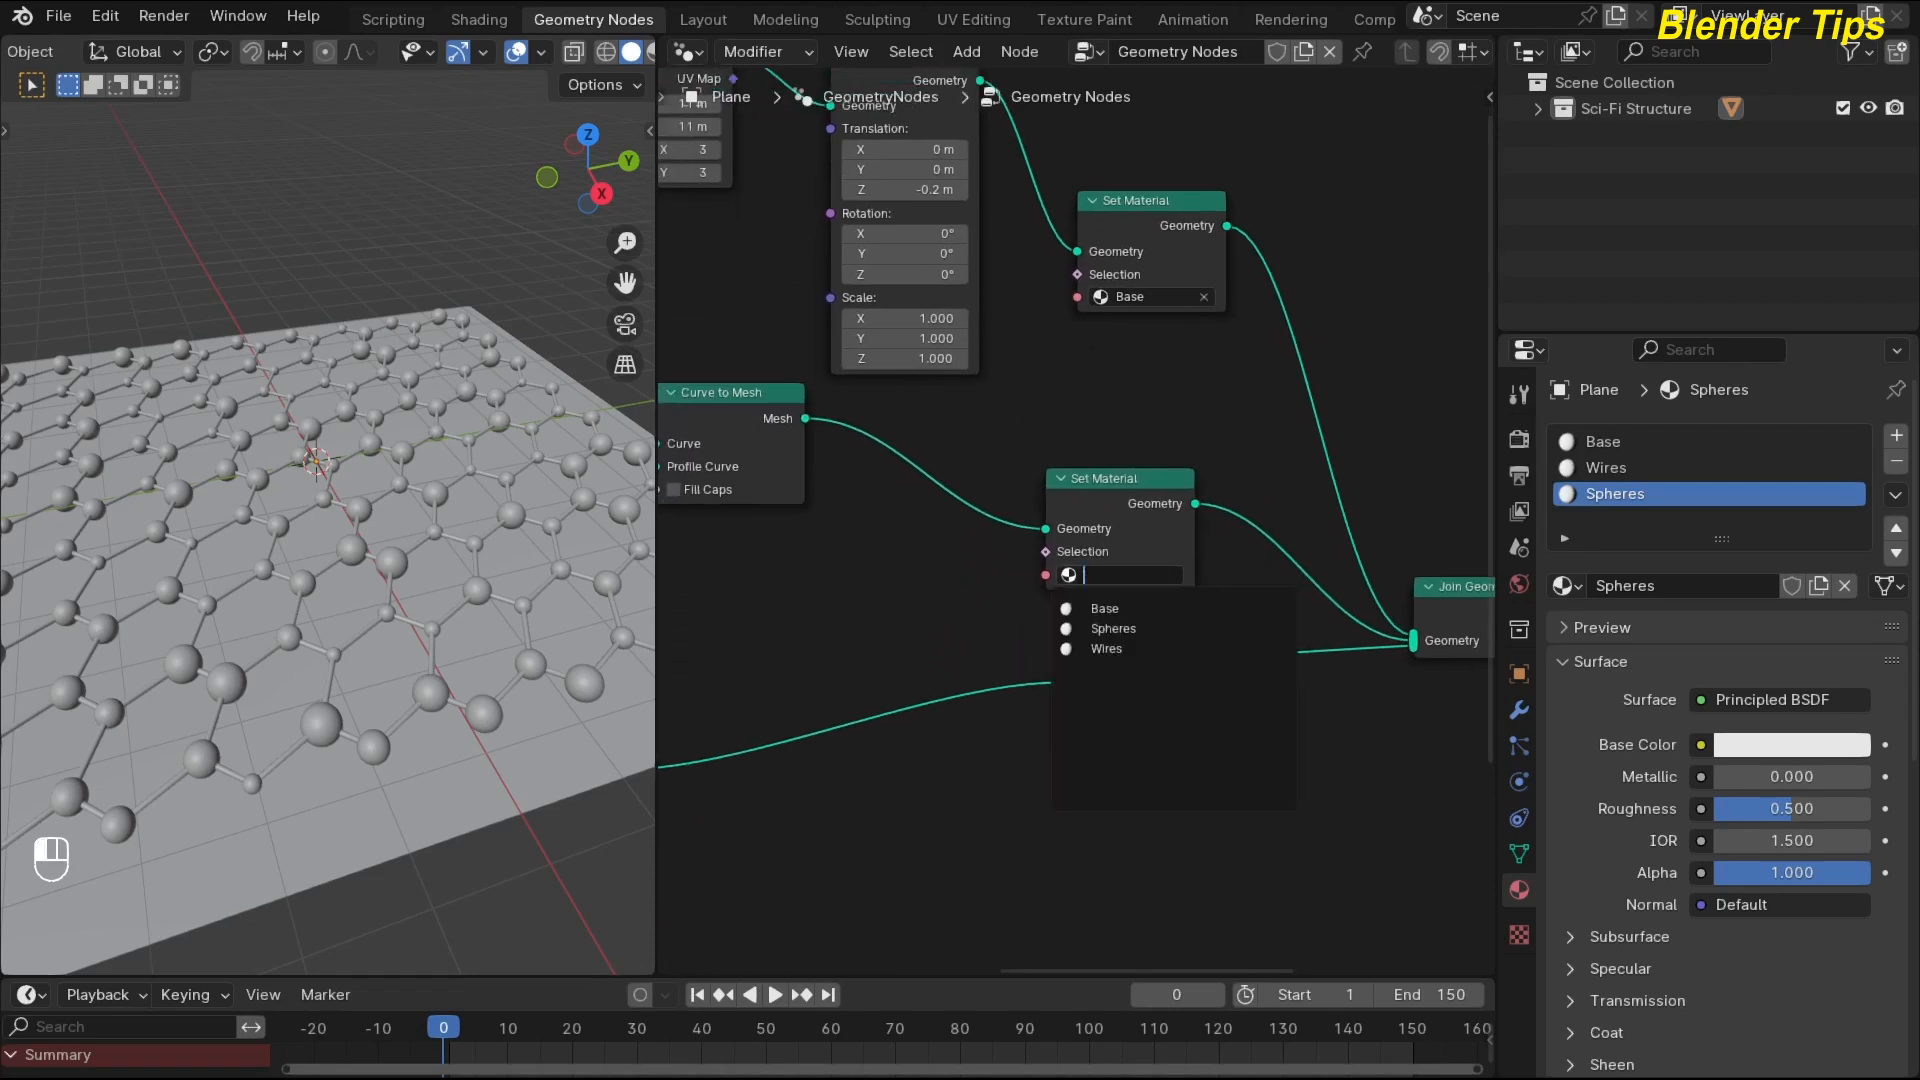
left_click(1100, 651)
middle_click_drag(940, 620, 1019, 539)
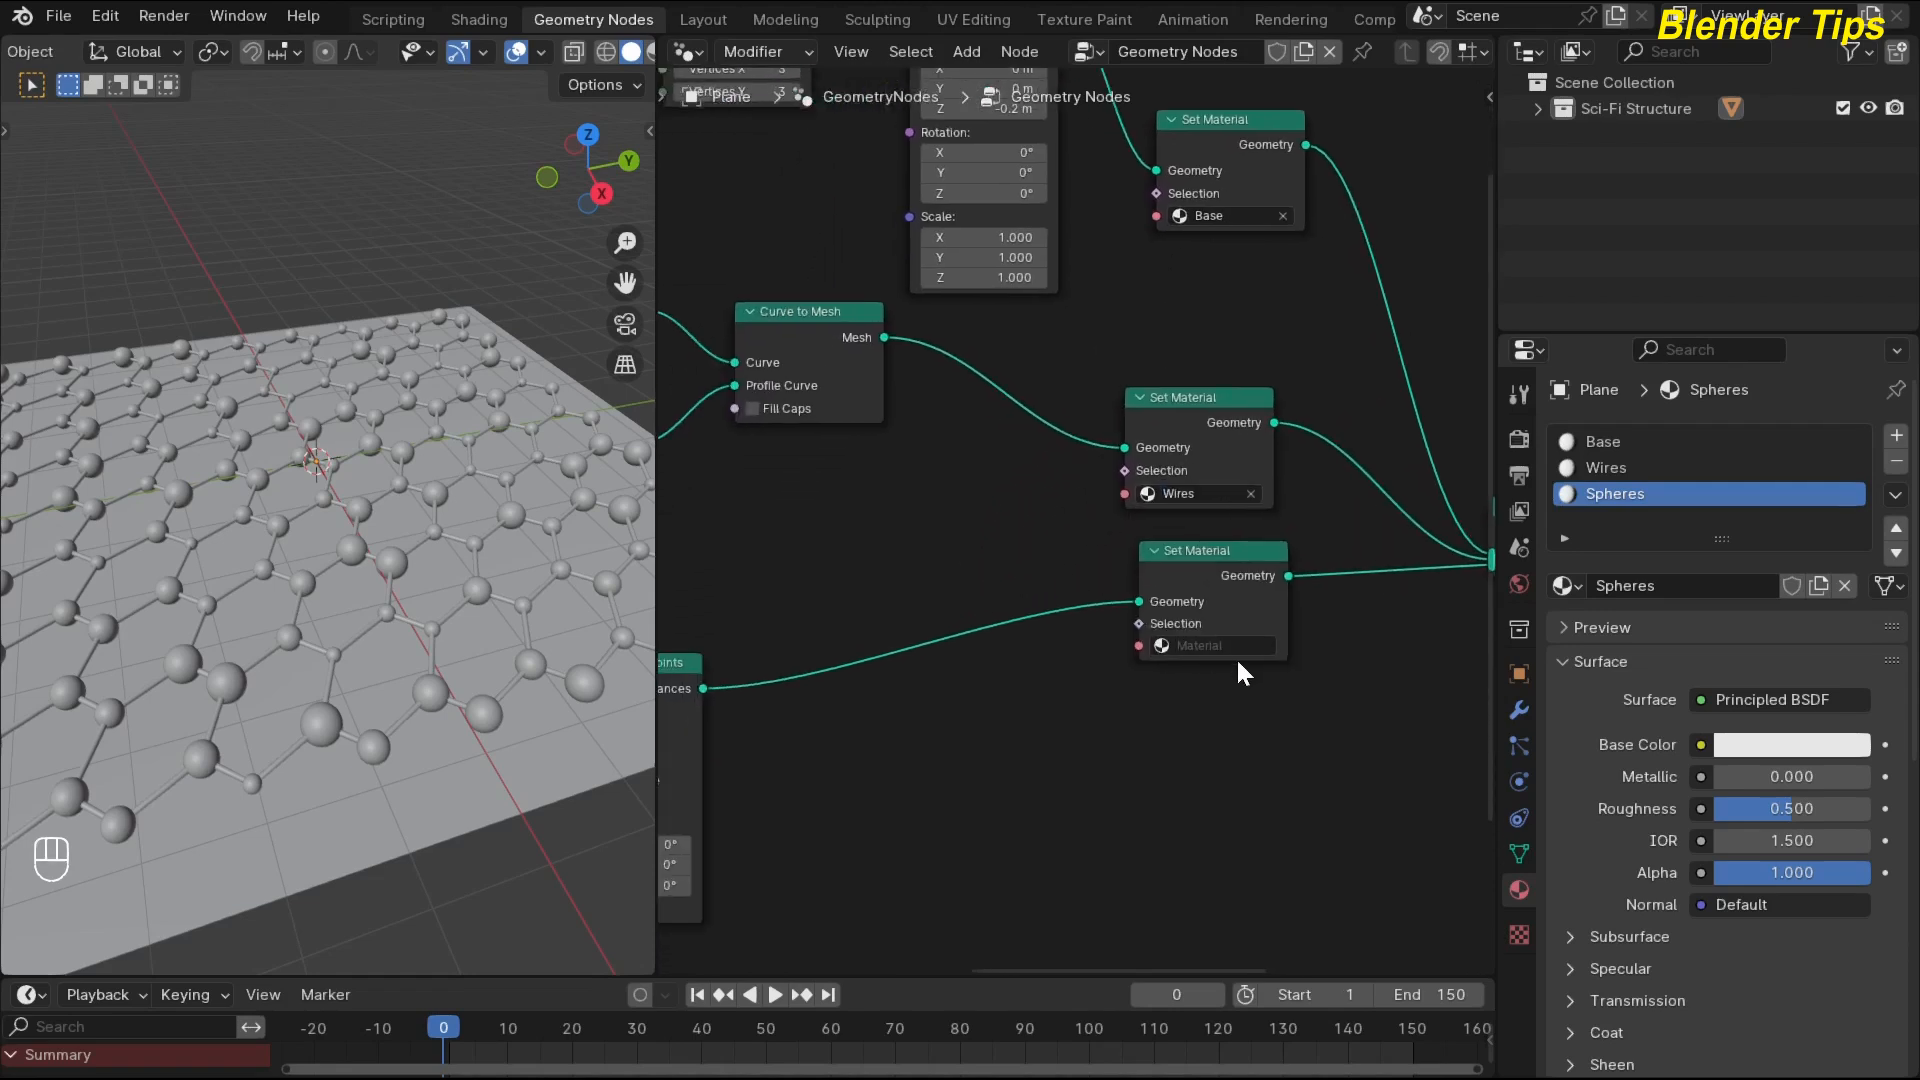
left_click(1232, 647)
left_click(1224, 701)
Switch to the Shading workspace and bring up the Base material's node tree in the shader editor.
scroll(1136, 437, "down", 7)
scroll(882, 303, "down", 1)
mouse_move(898, 298)
middle_mouse_down()
mouse_move(961, 336)
mouse_move(917, 317)
middle_mouse_up()
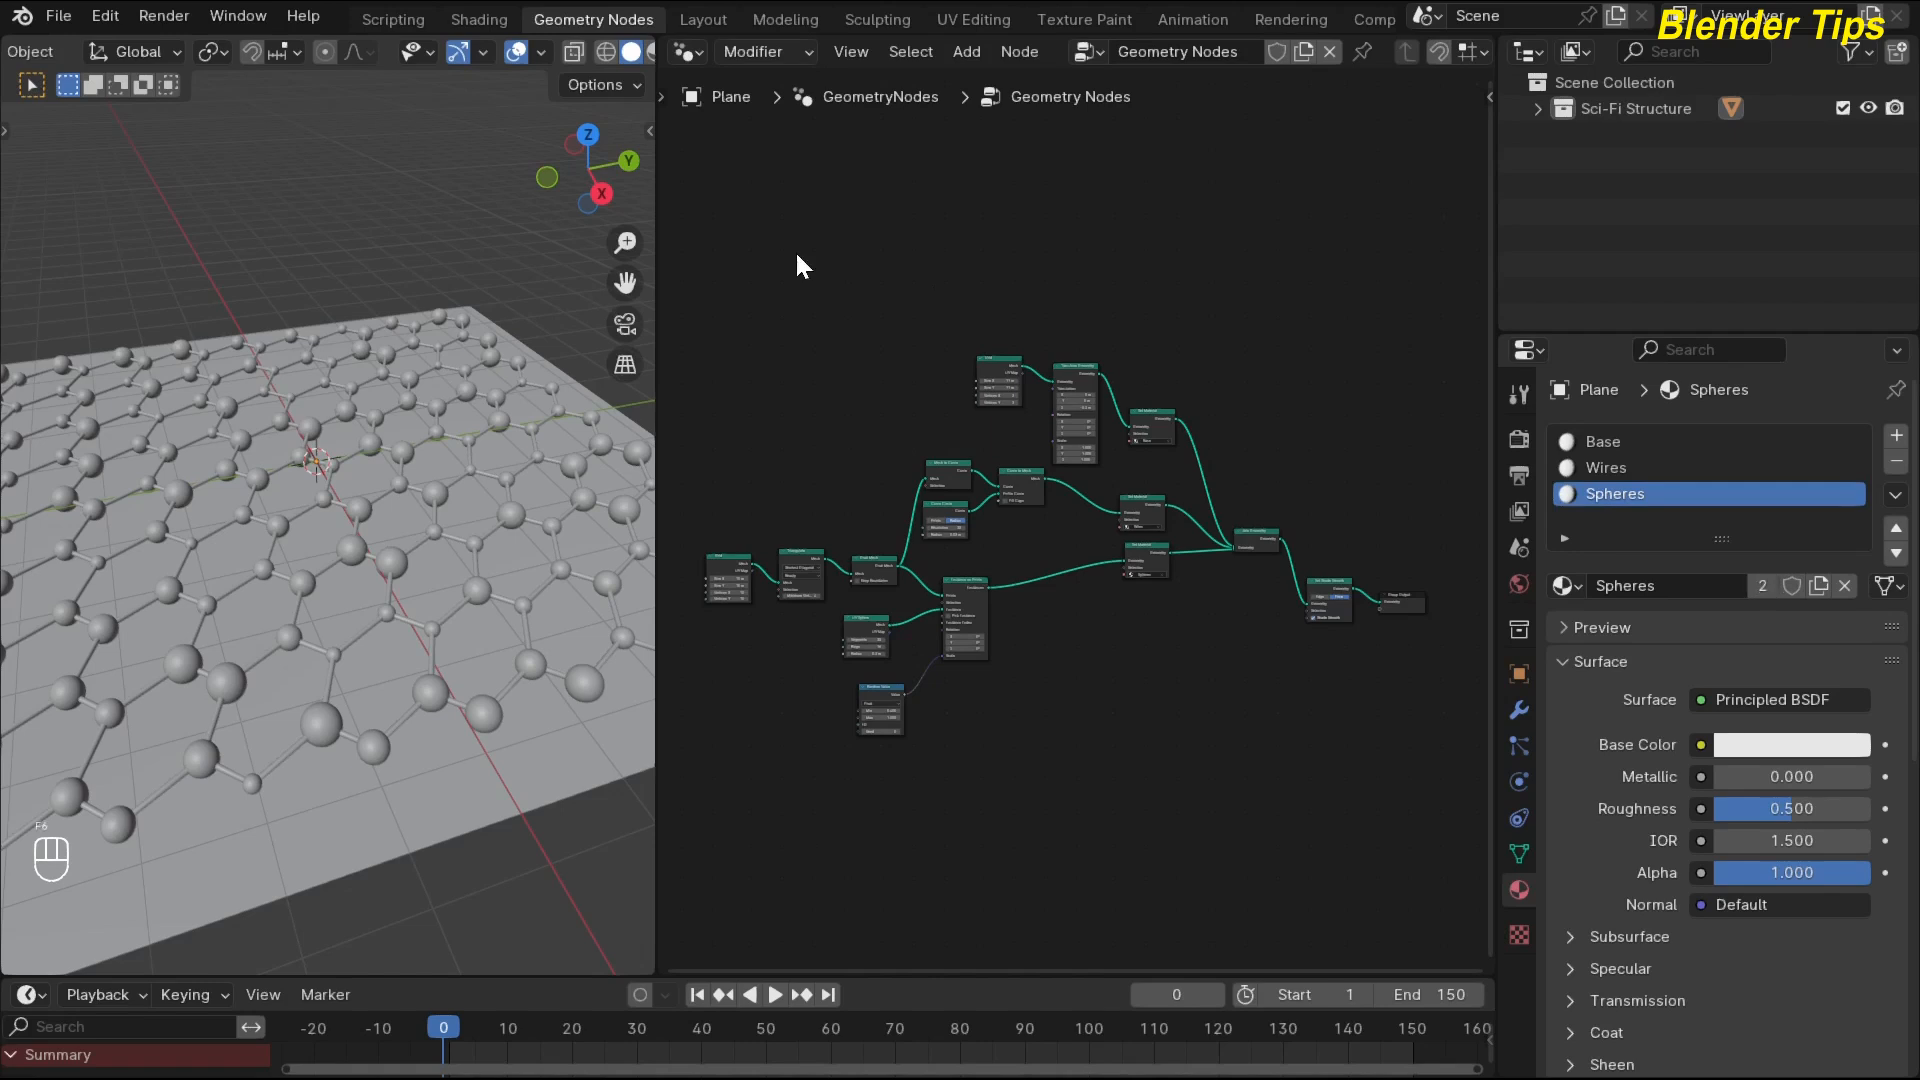
left_click(472, 19)
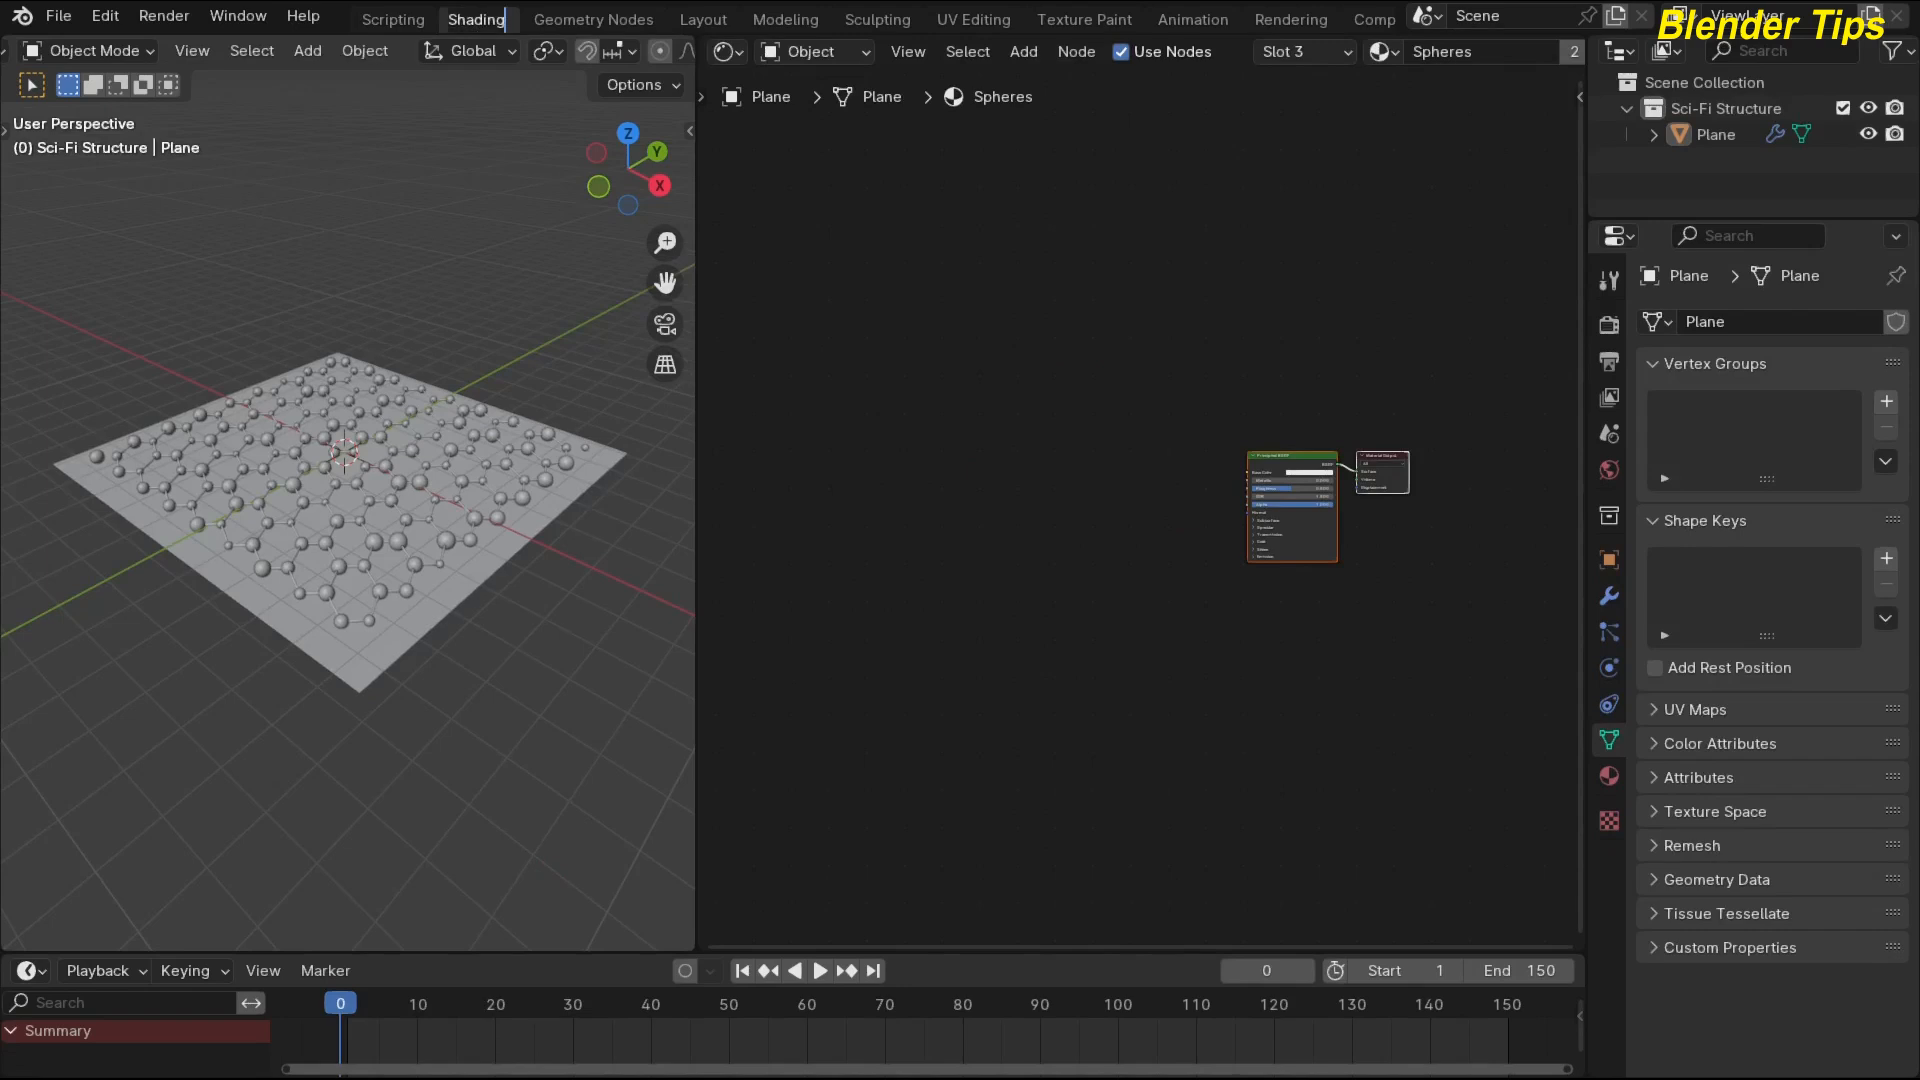
scroll(362, 284, "up", 5)
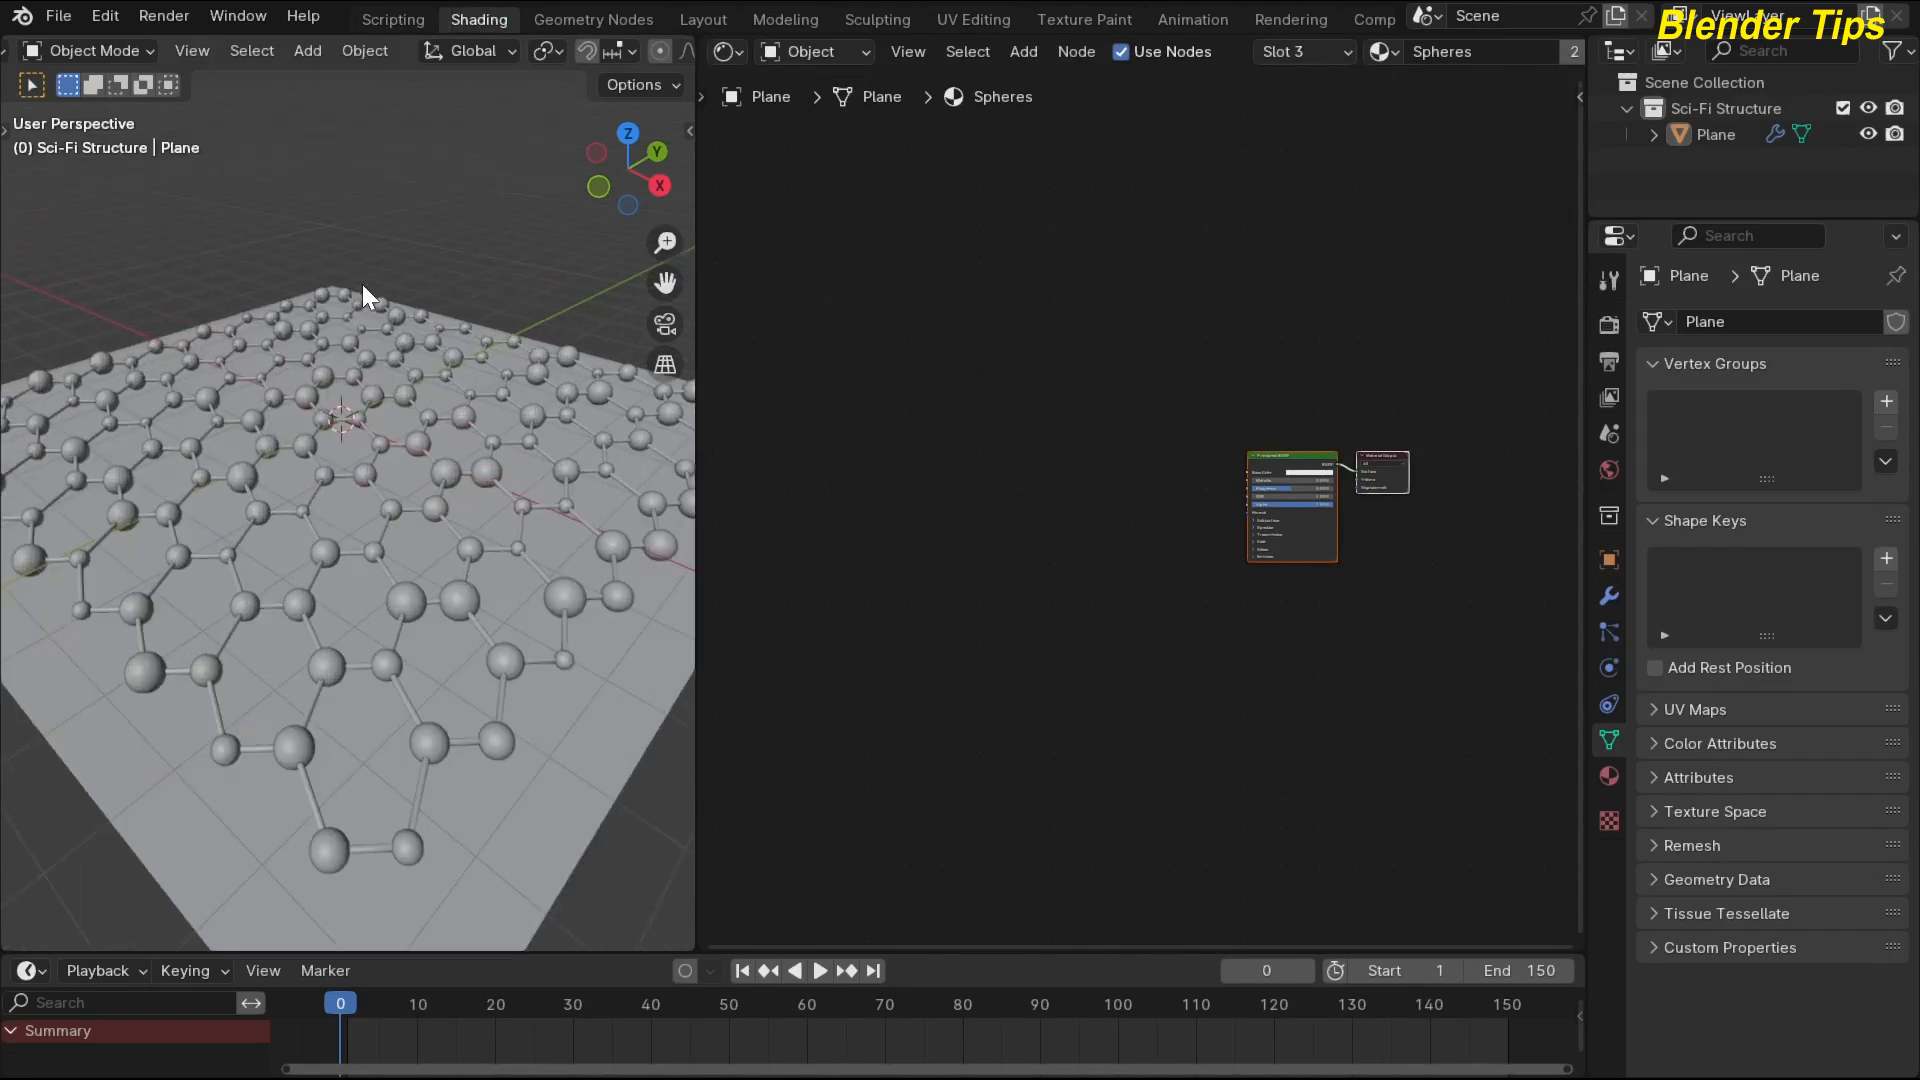
scroll(362, 284, "down", 2)
middle_click_drag(340, 272, 323, 275)
middle_click_drag(1037, 404, 962, 351, "ctrl")
left_click(1379, 52)
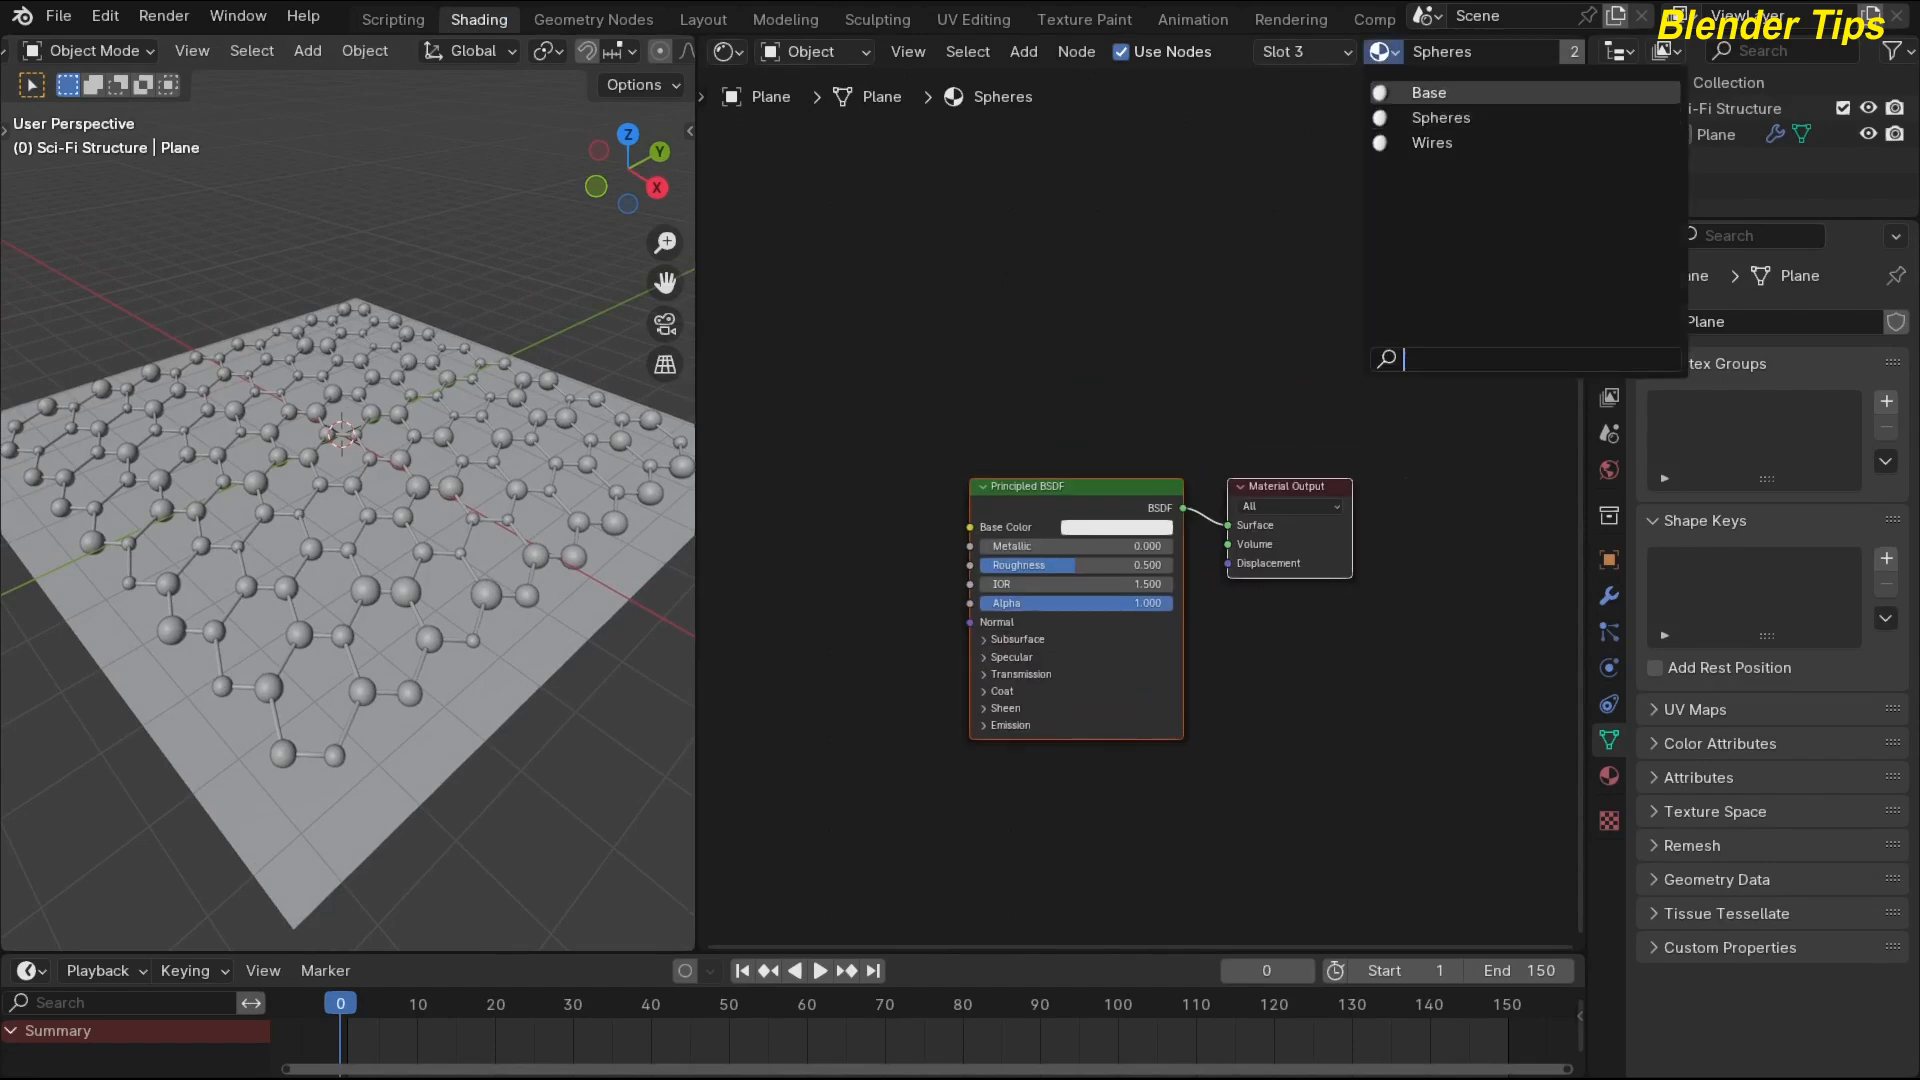
left_click(1425, 89)
scroll(984, 250, "up", 3)
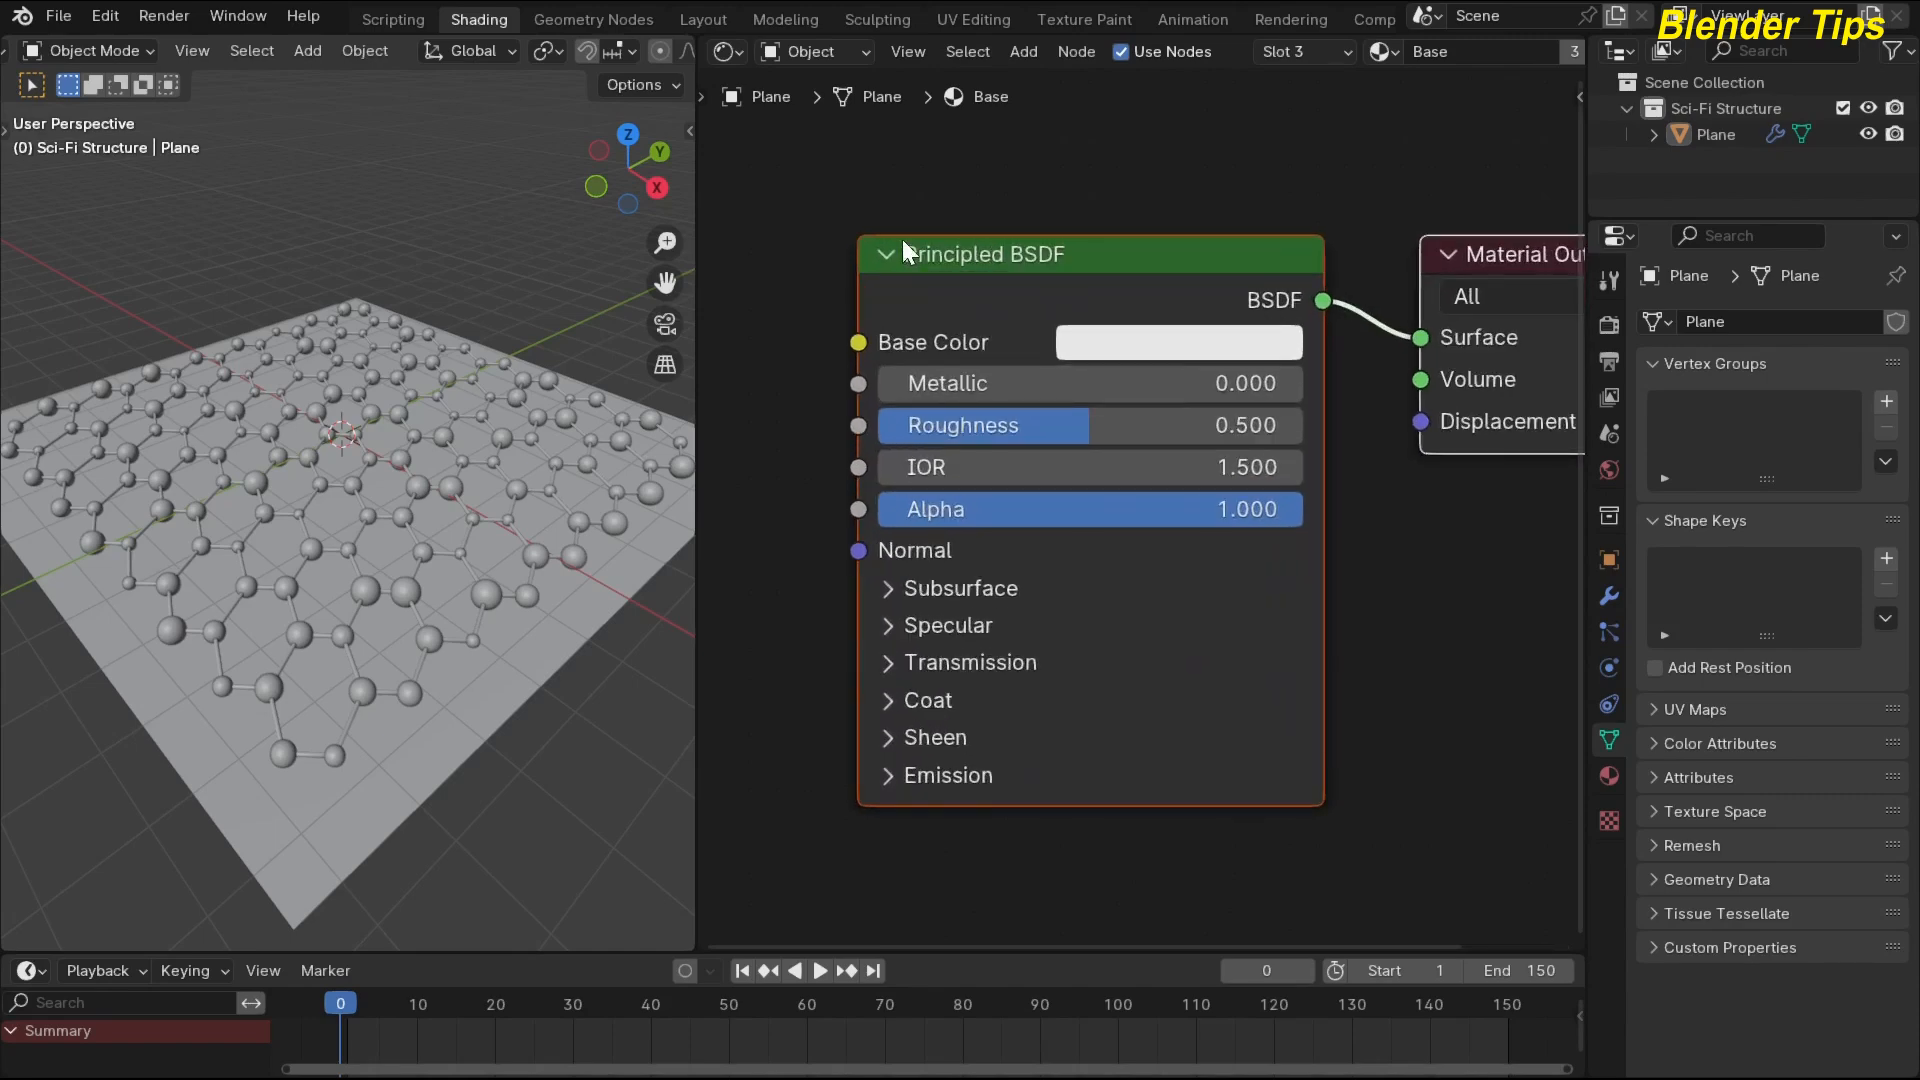
Show the viewport in Material Preview and darken the Base material's base color to grey.
scroll(615, 45, "down", 6)
left_click(624, 51)
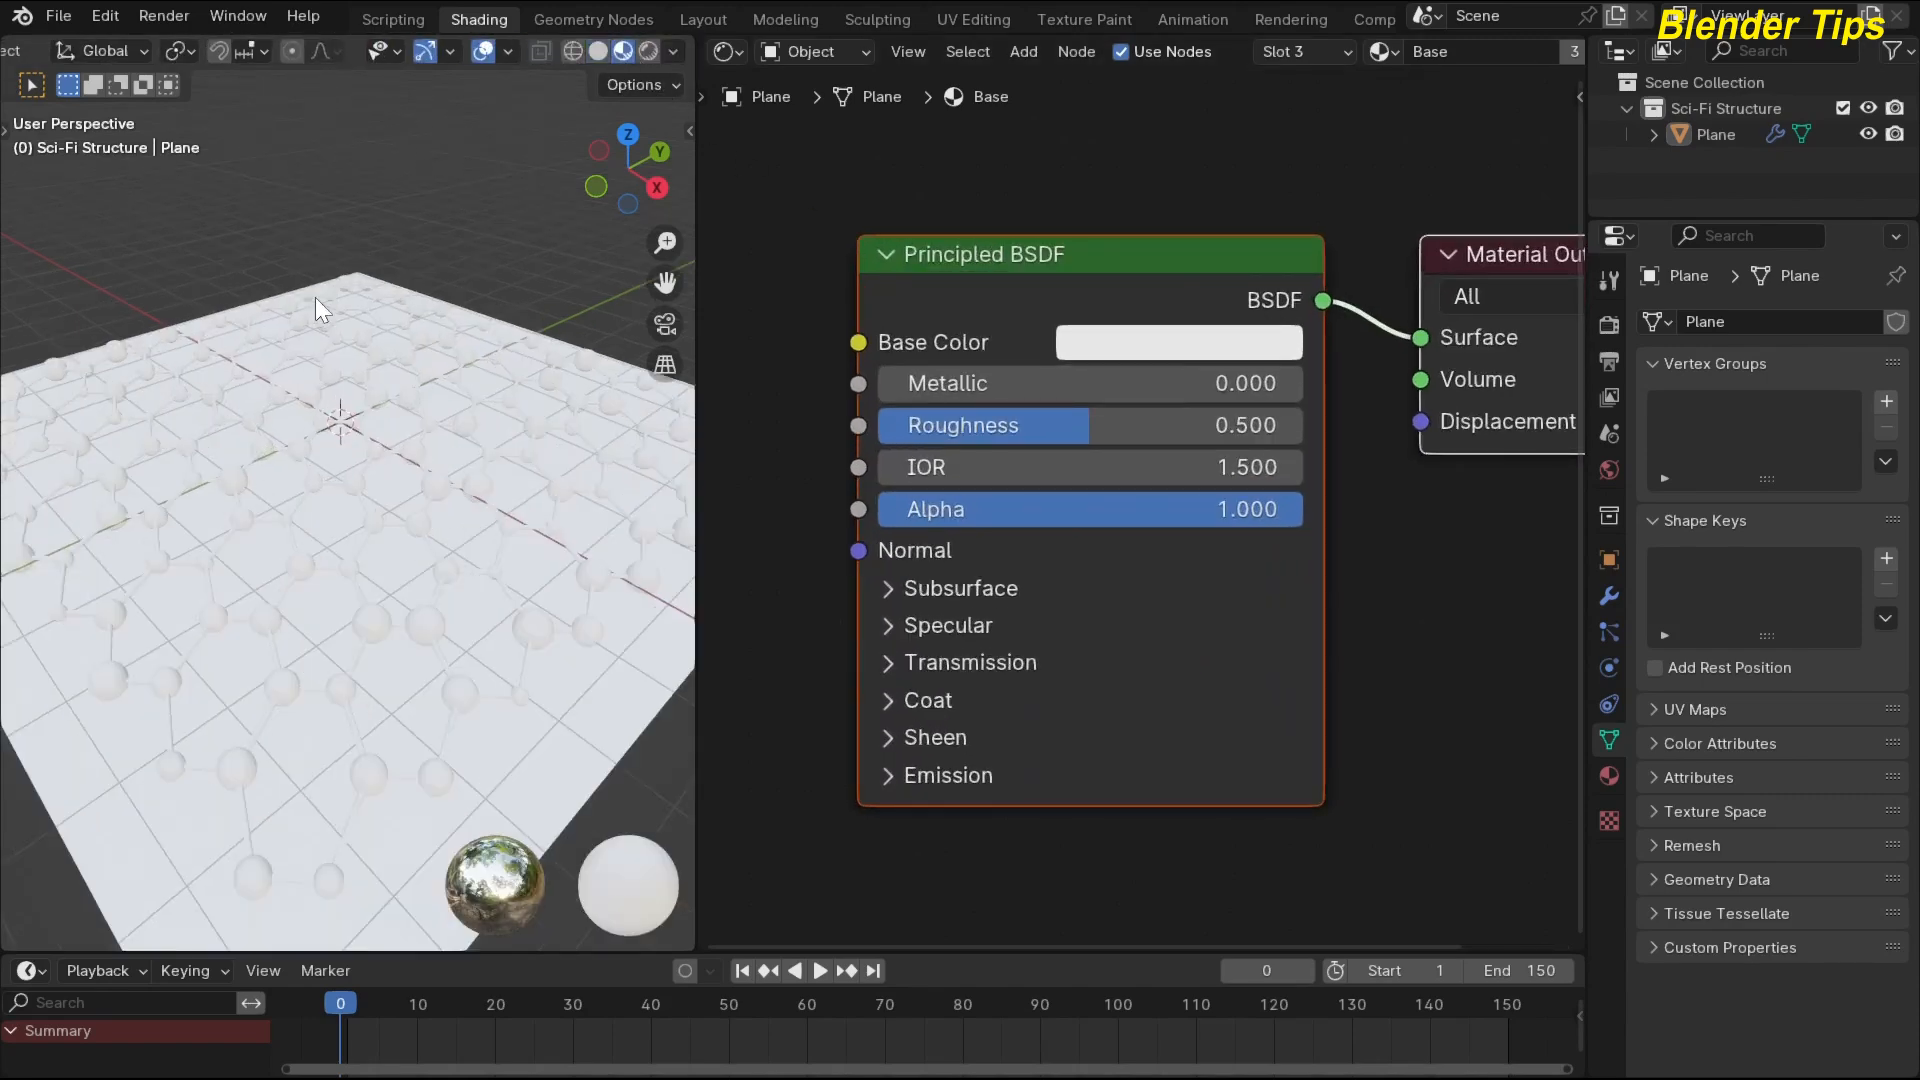
left_click(1141, 344)
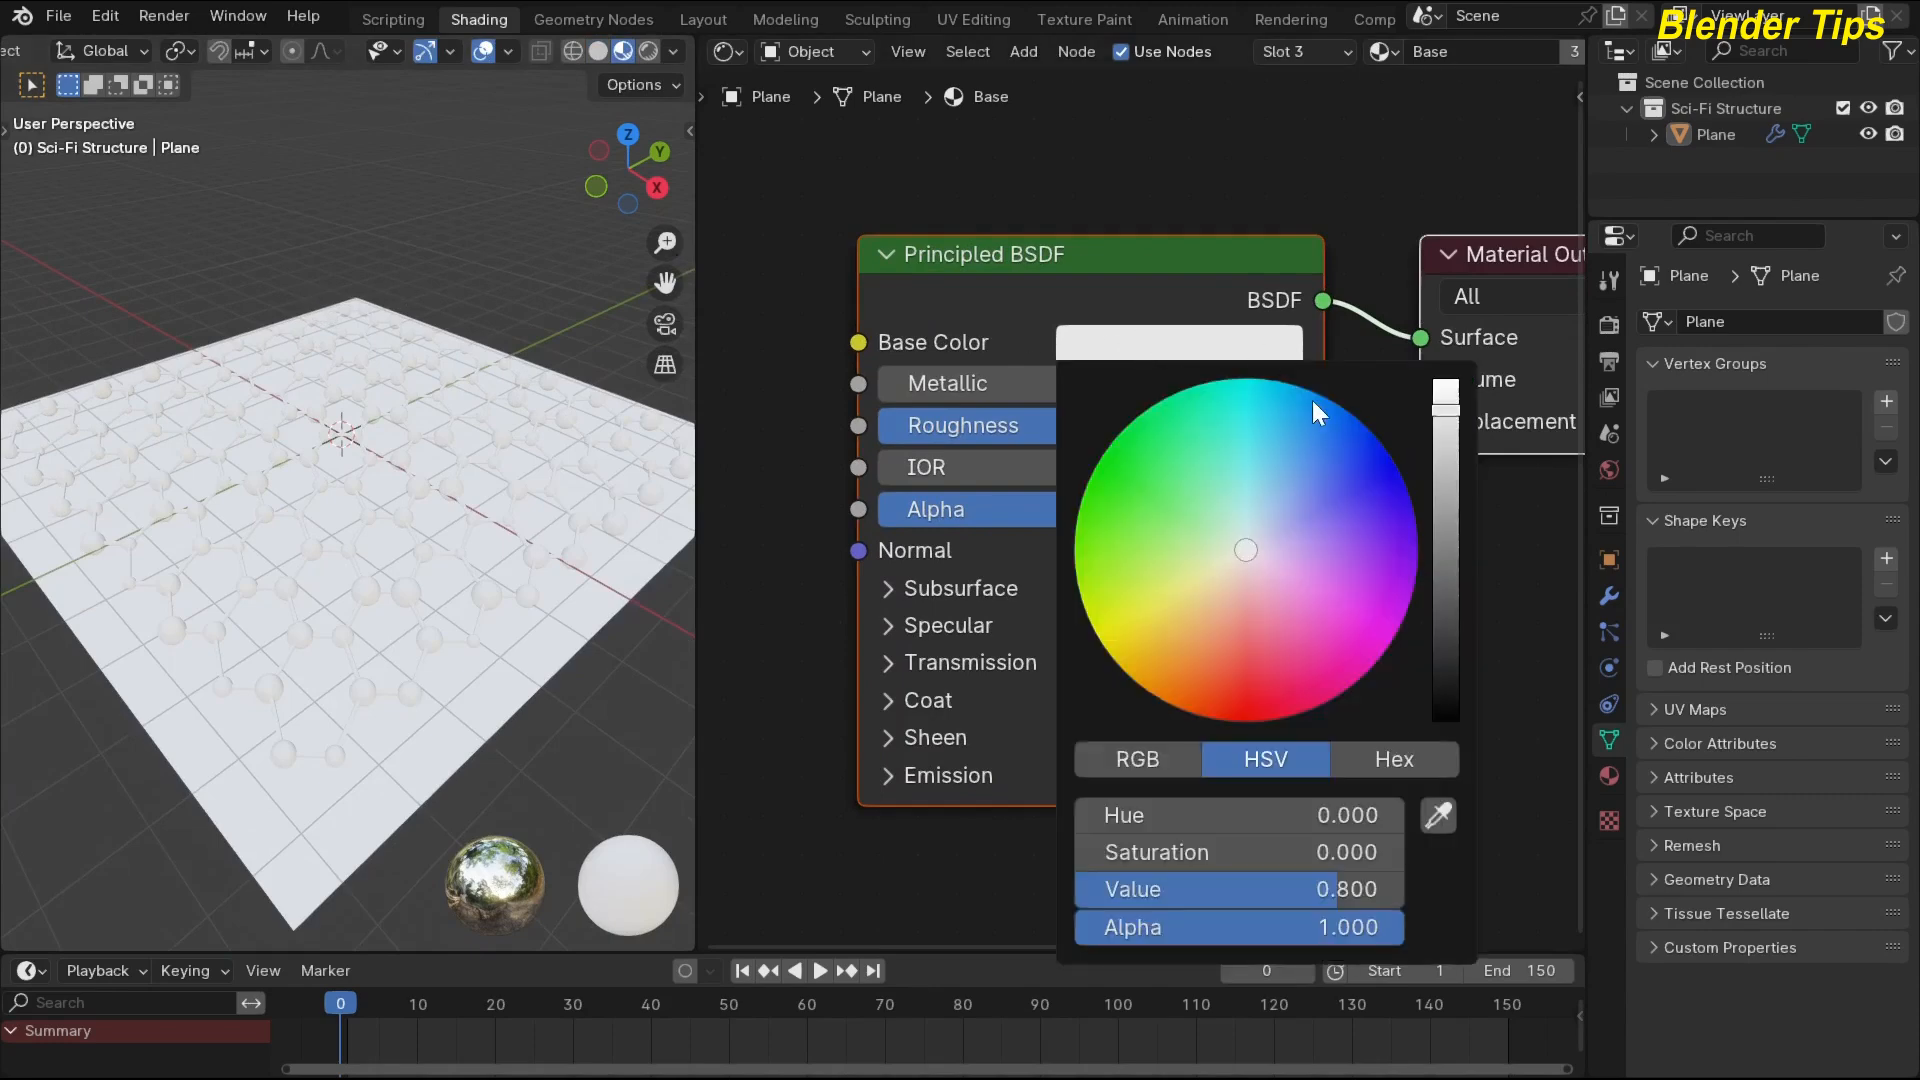
left_click_drag(1449, 420, 1446, 579)
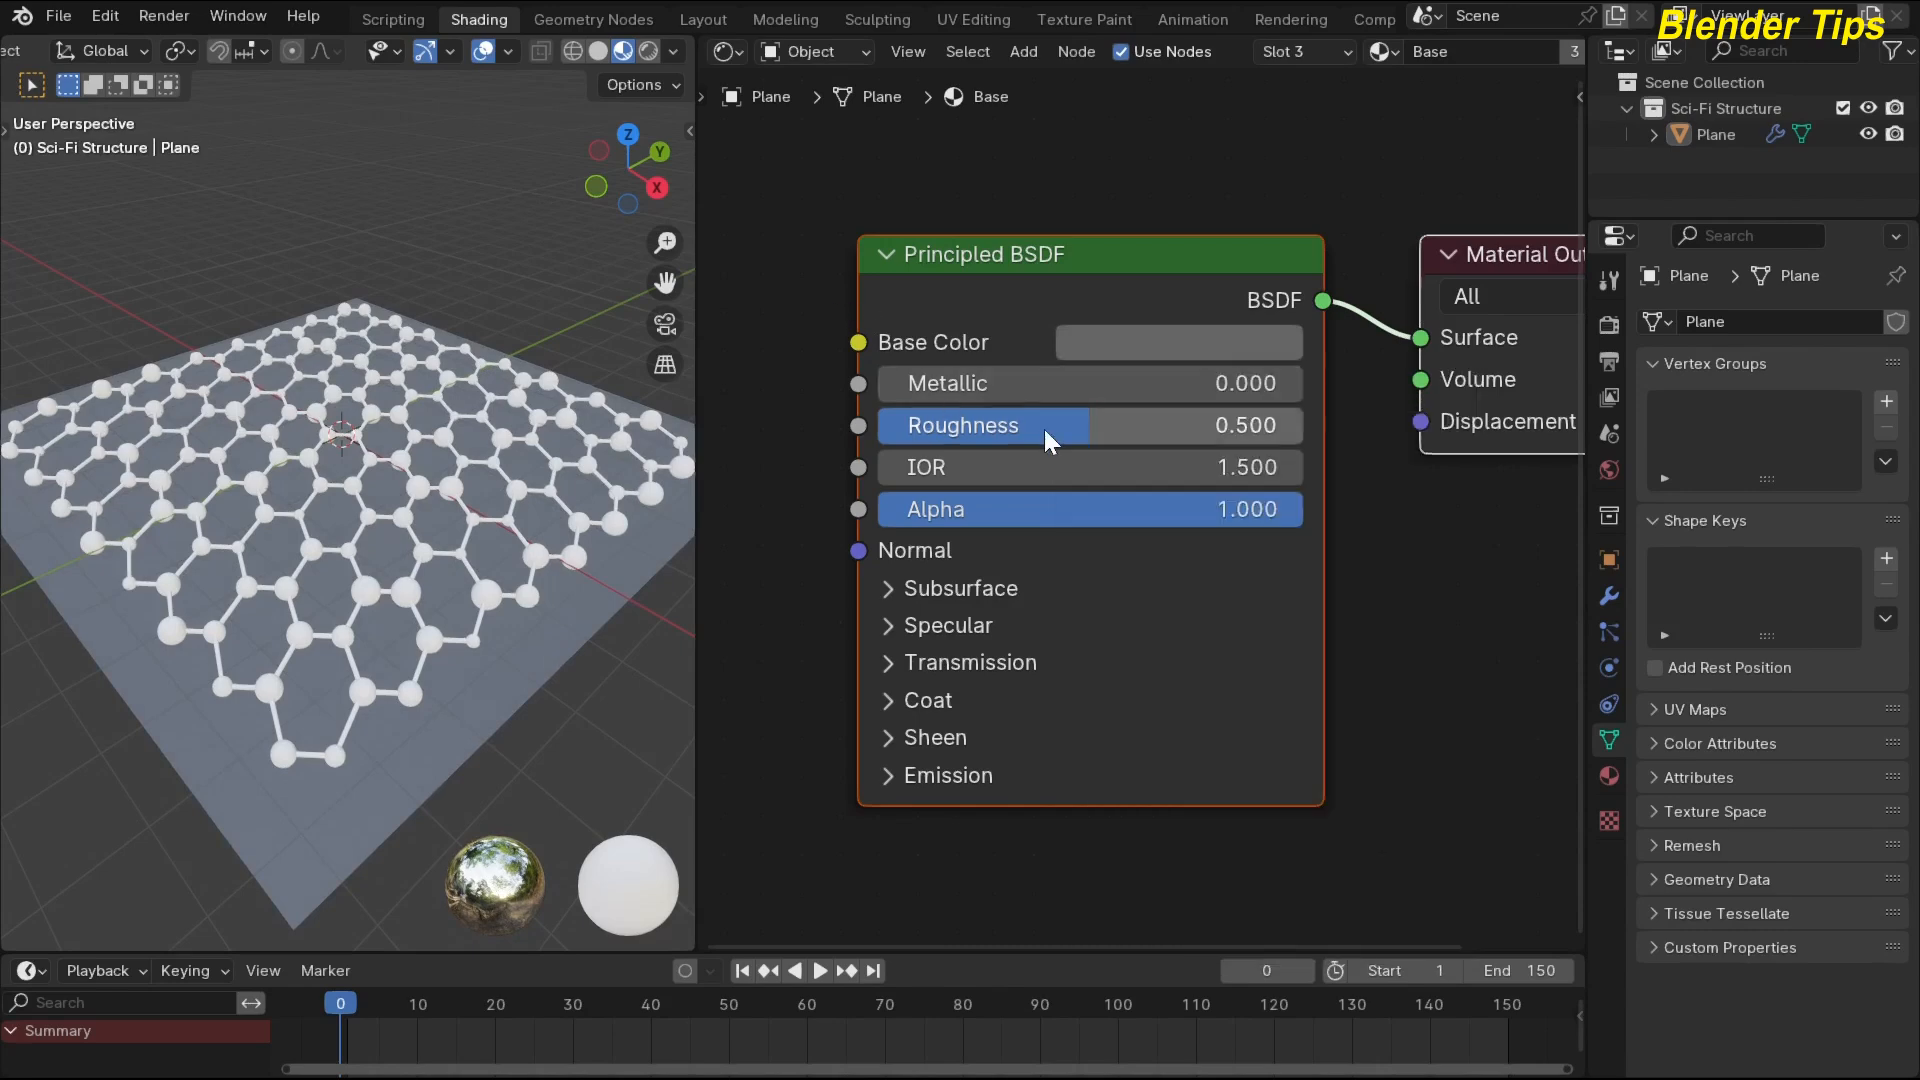
Set the Base material's roughness to 0.7.
left_click_drag(1080, 432, 1139, 432)
left_click(1140, 432)
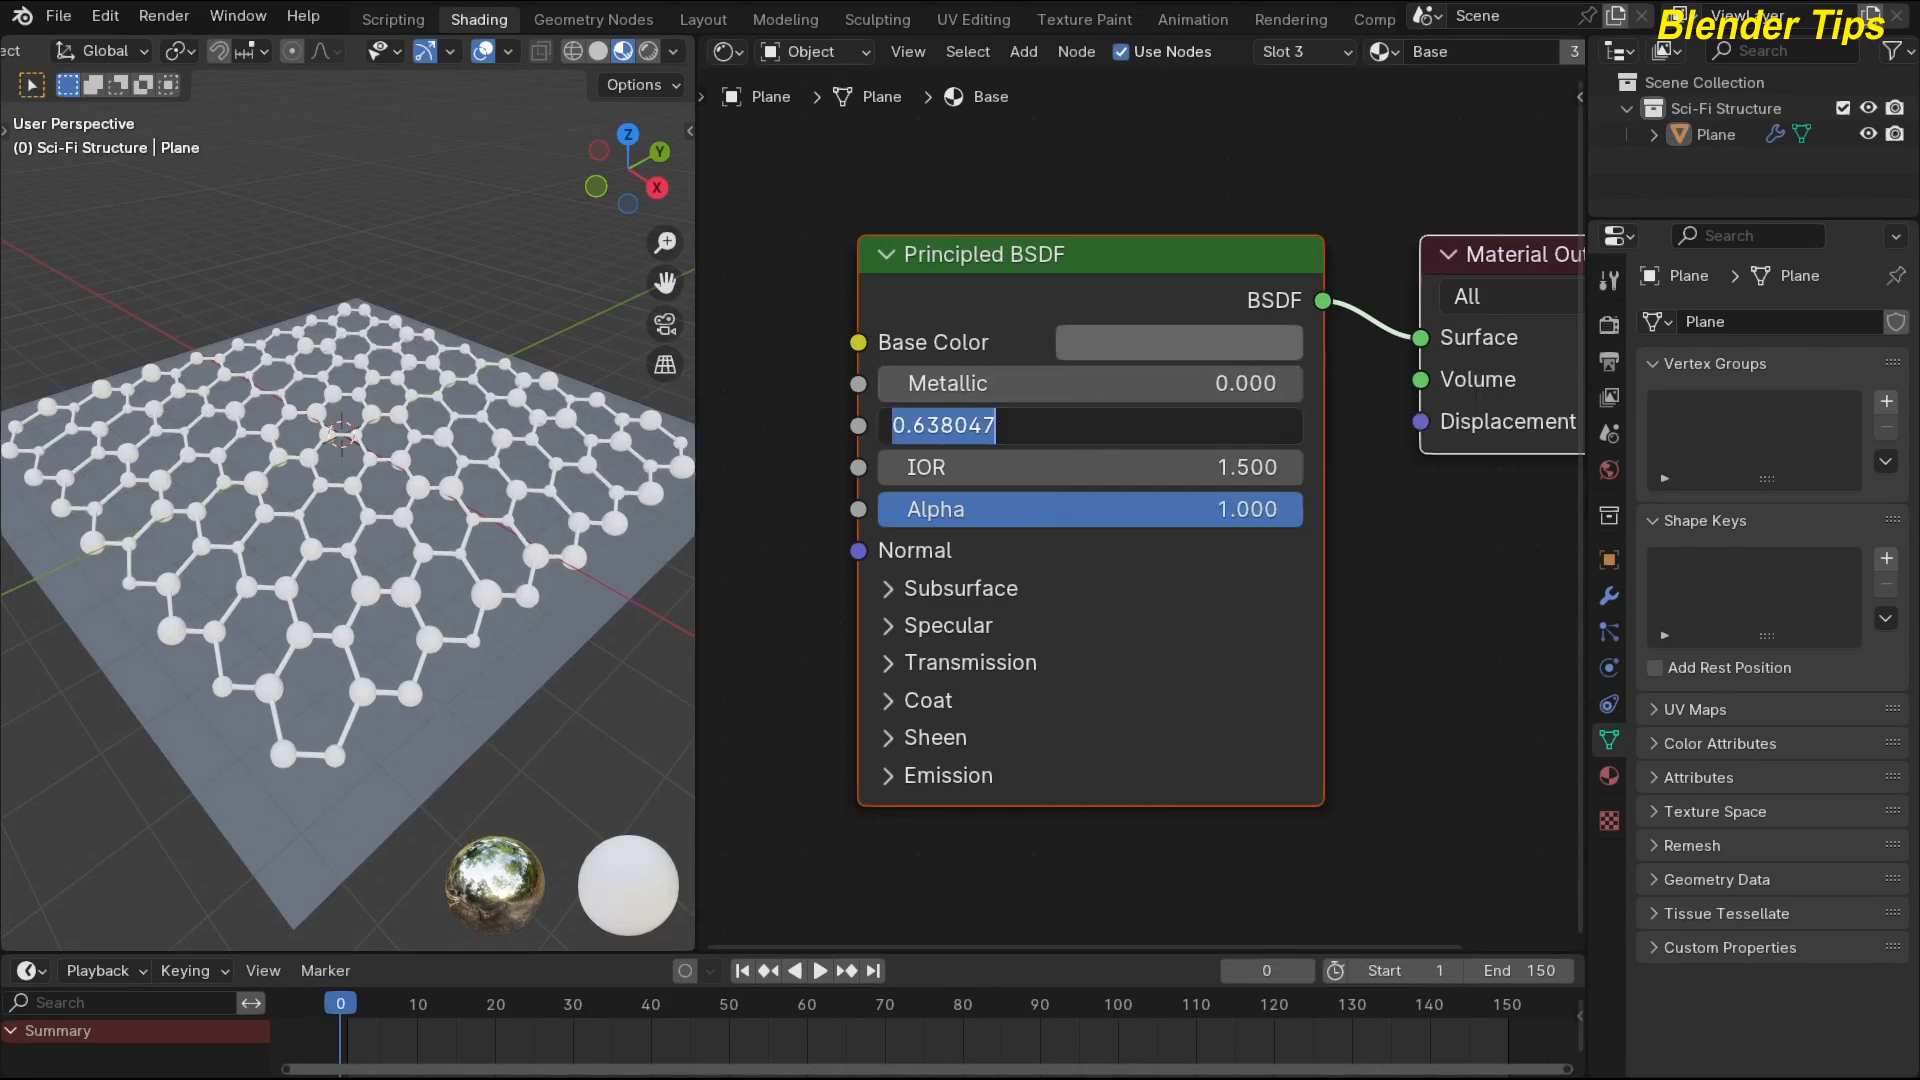
type(".7")
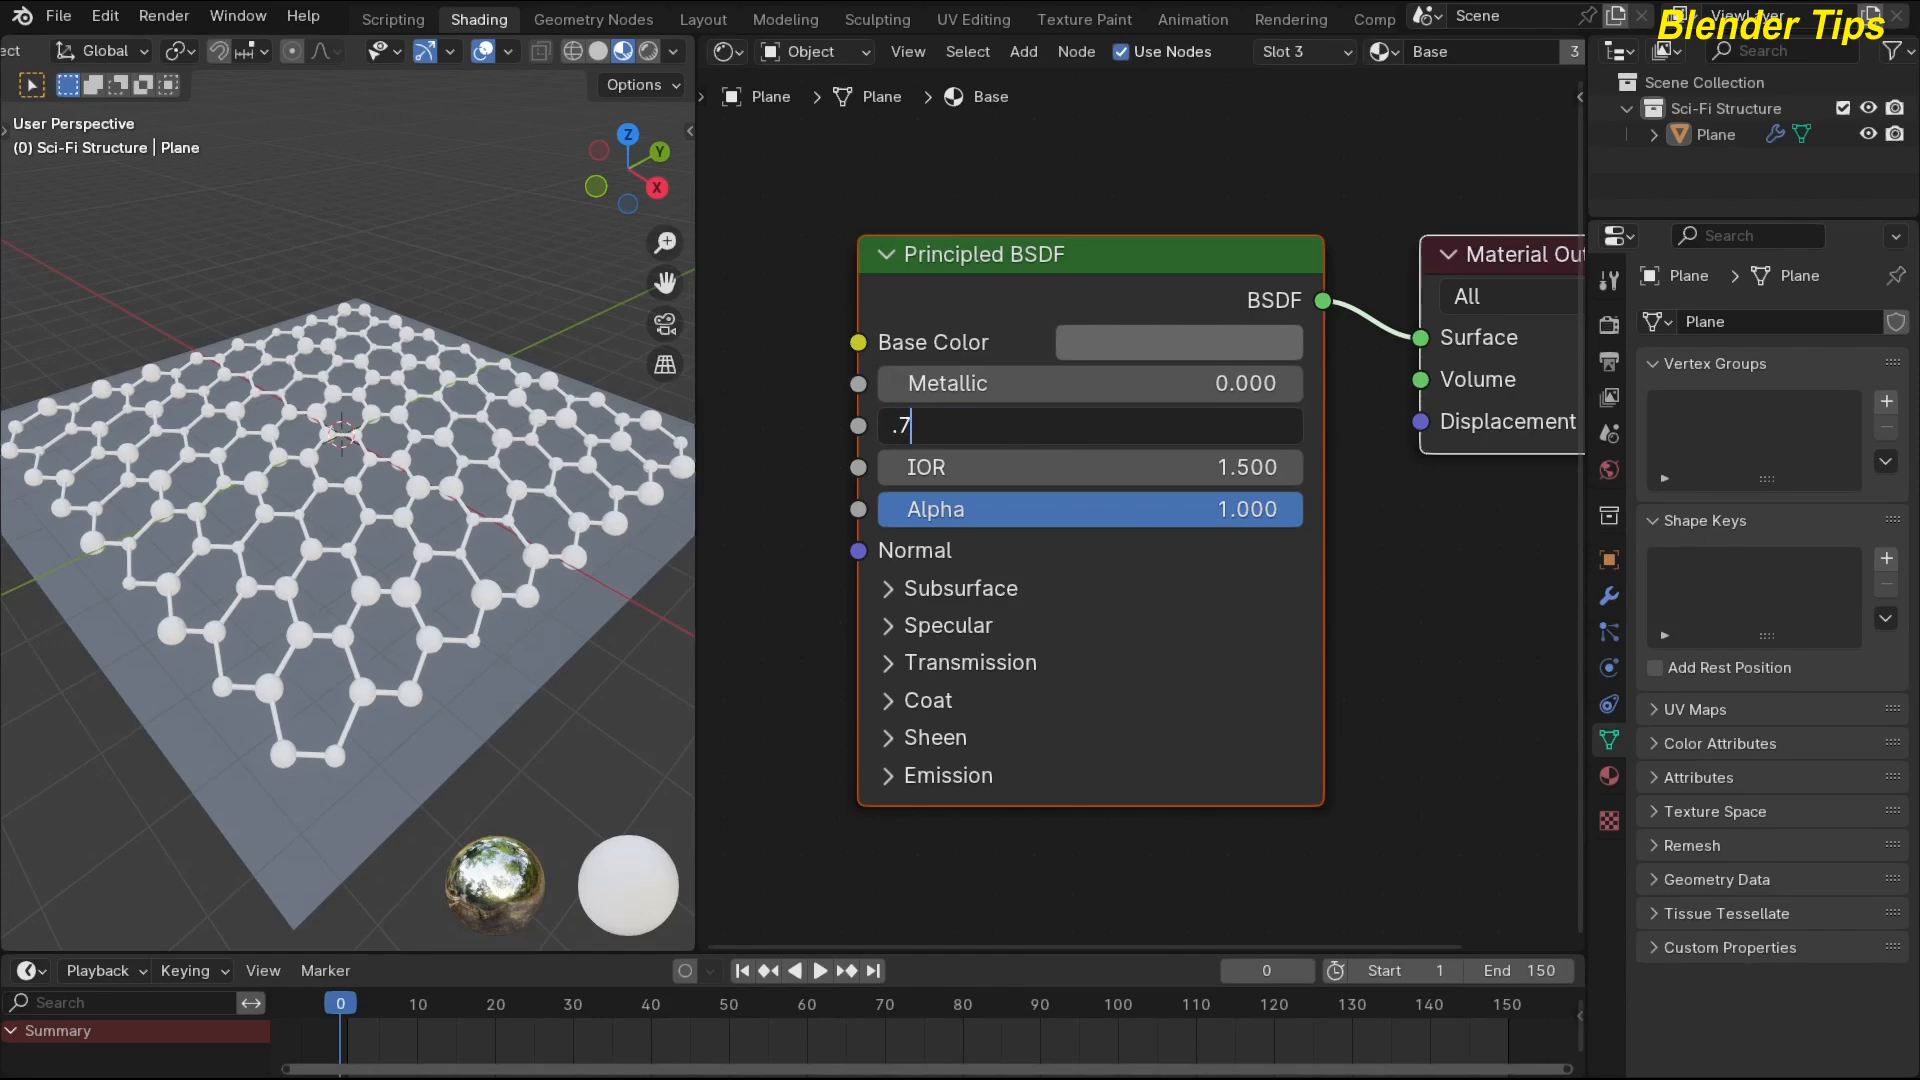
key("Return")
Bring up the Wires material in the shader editor and darken its base color to a value of 0.09.
scroll(194, 394, "up", 3)
middle_click_drag(194, 394, 256, 346)
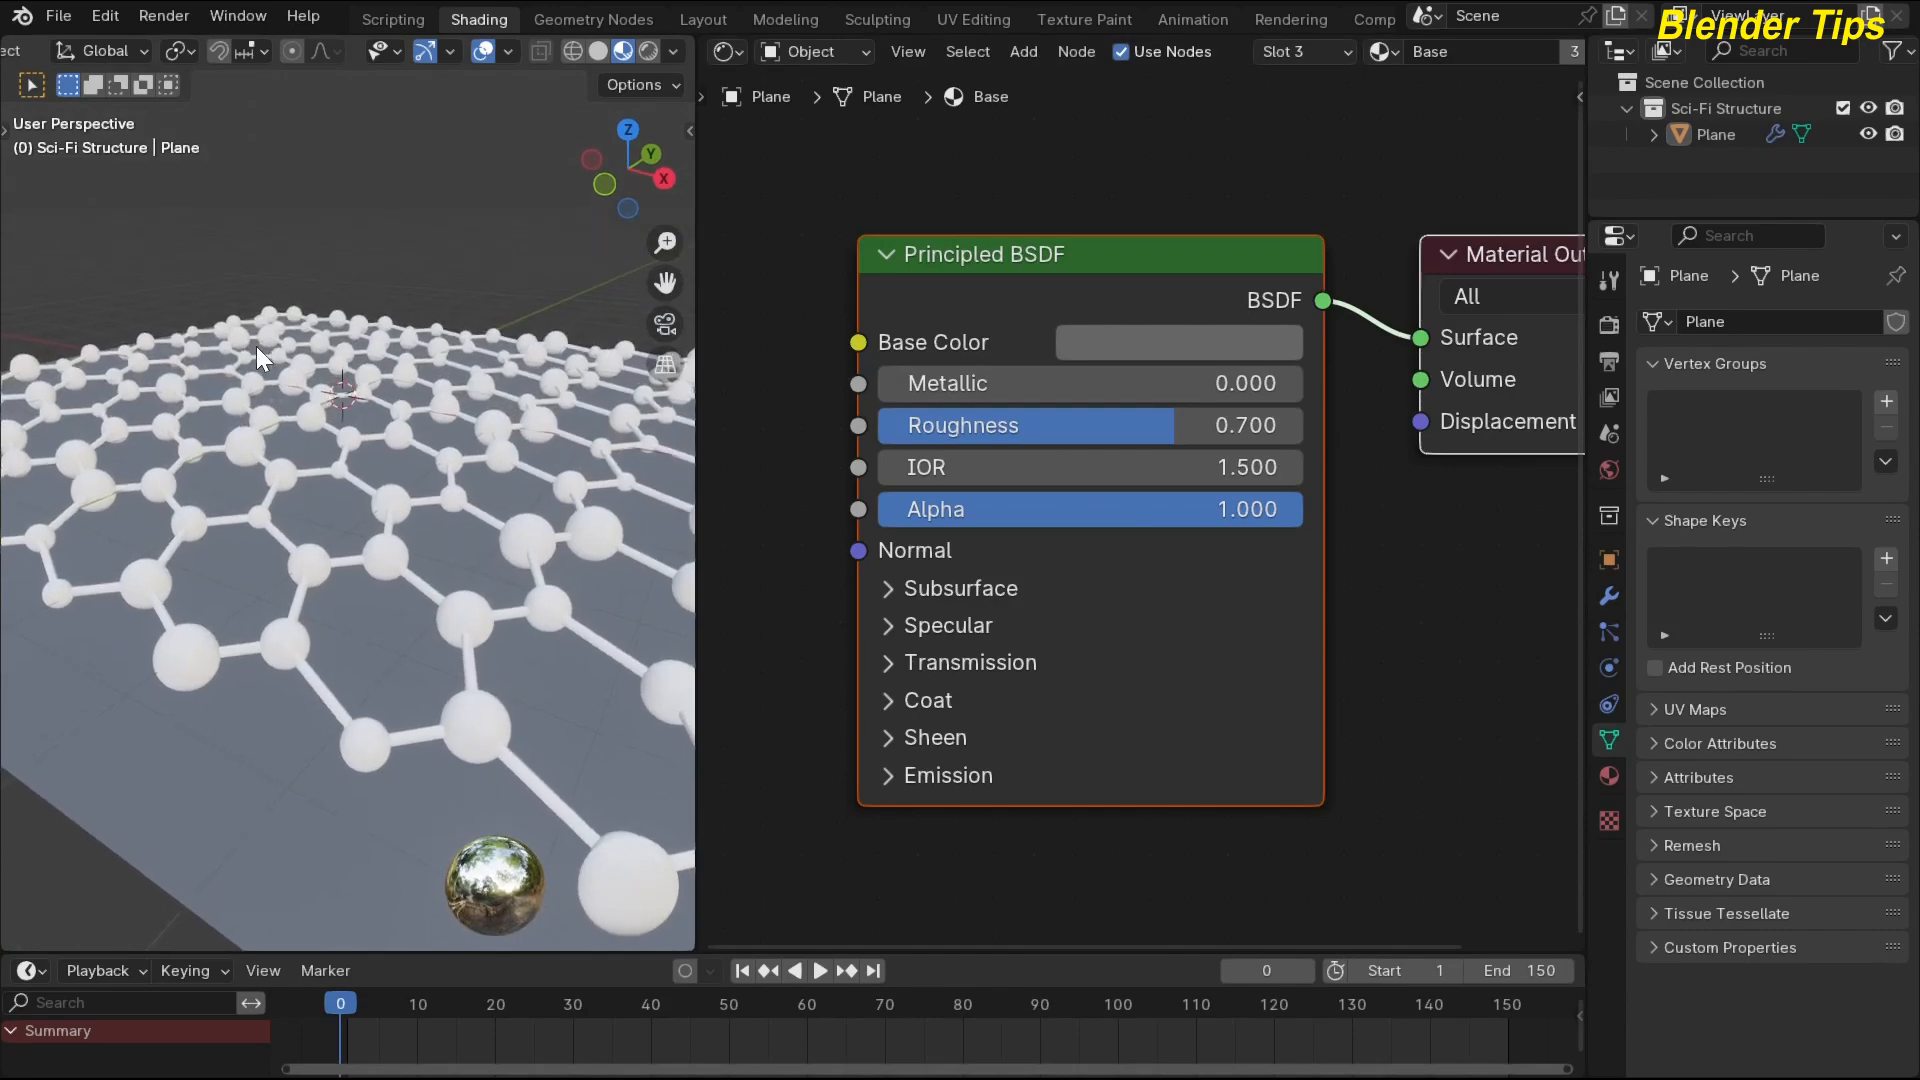
left_click(1382, 51)
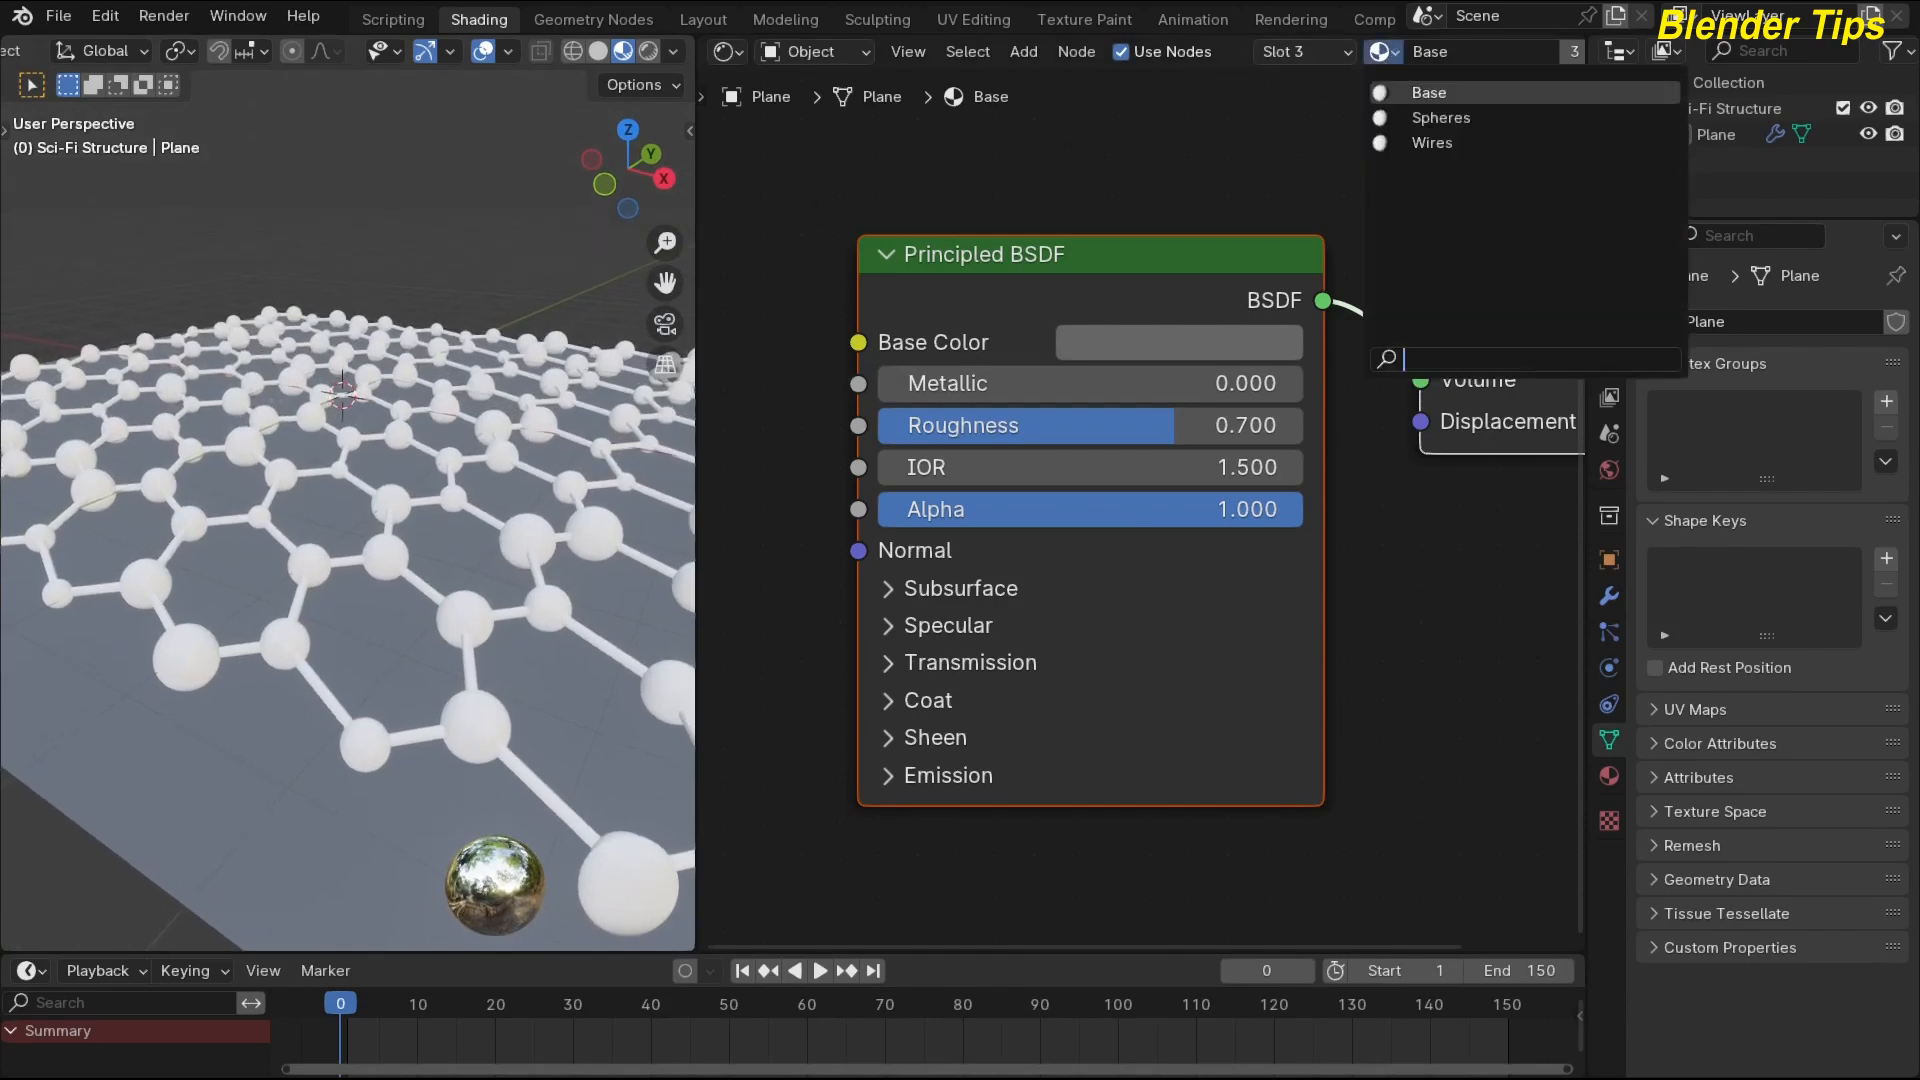
left_click(1432, 142)
scroll(1112, 195, "down", 2)
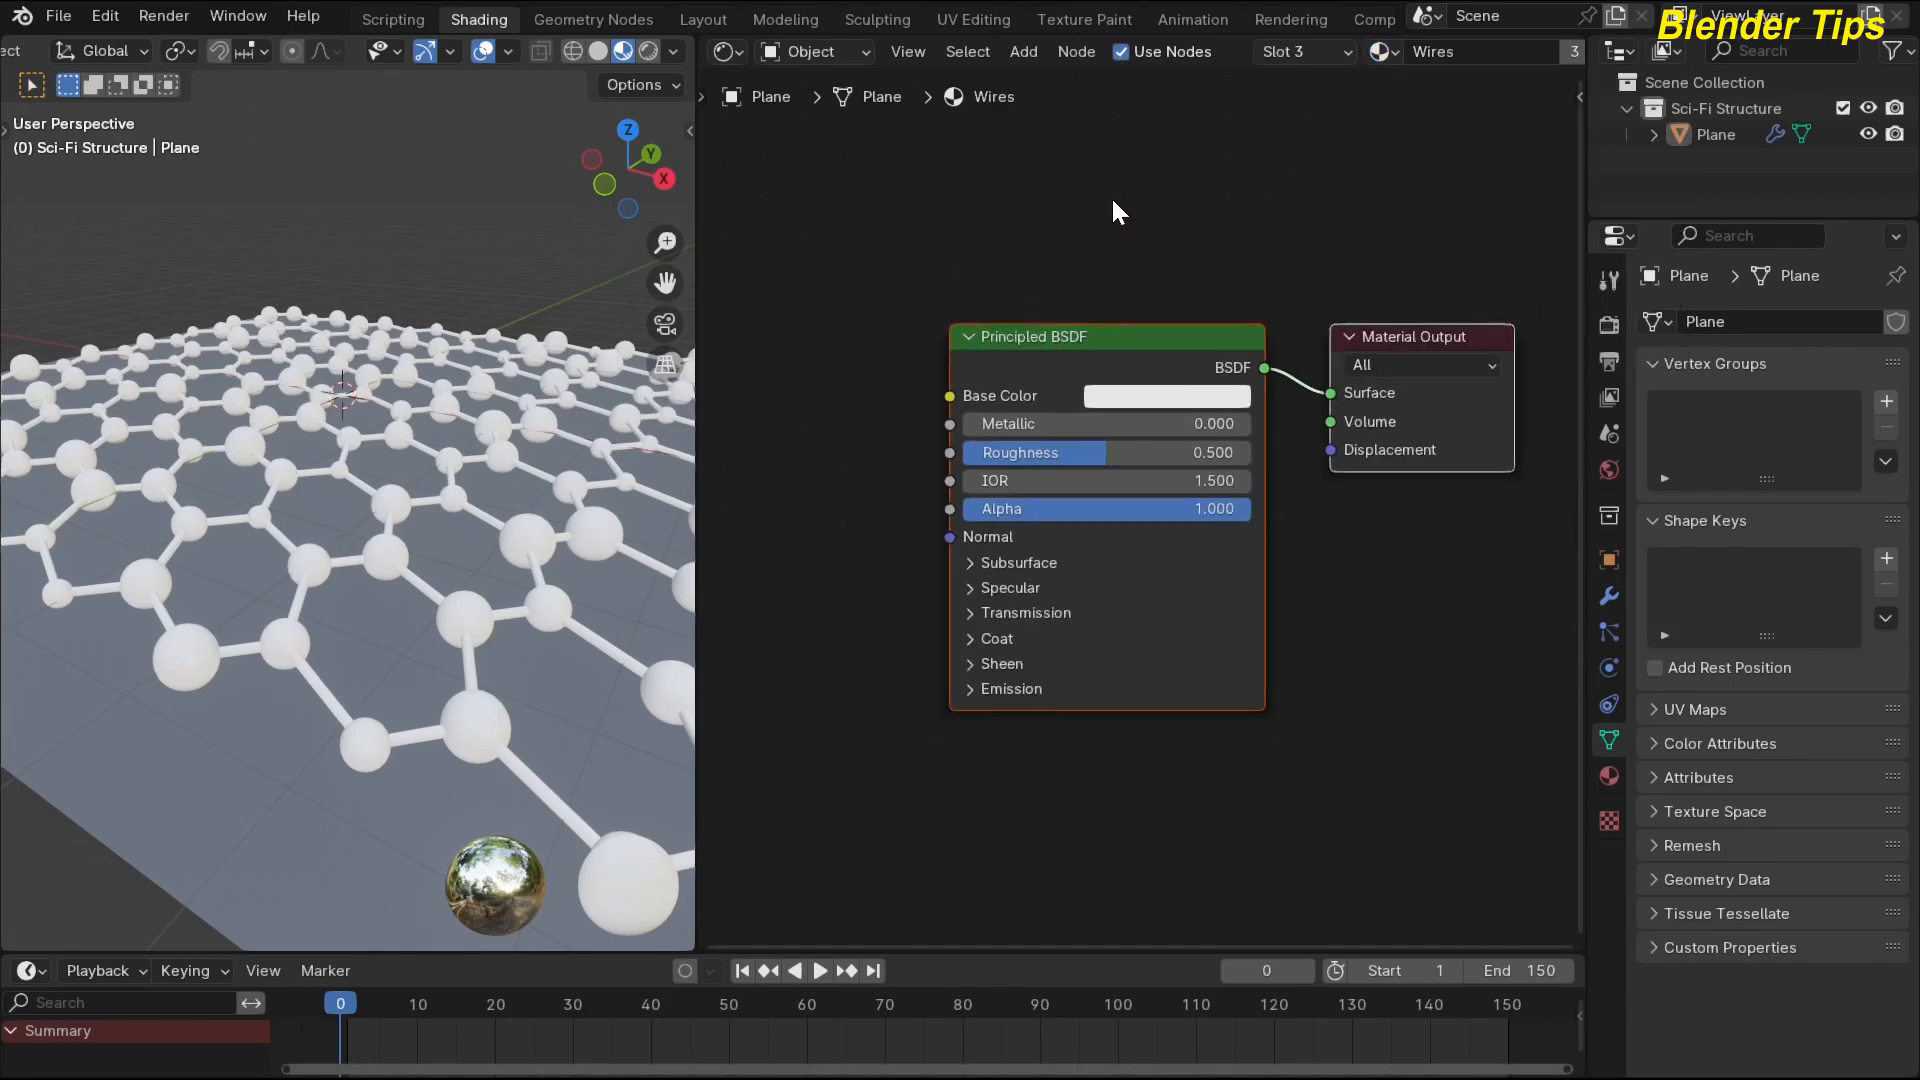
scroll(1083, 186, "up", 2)
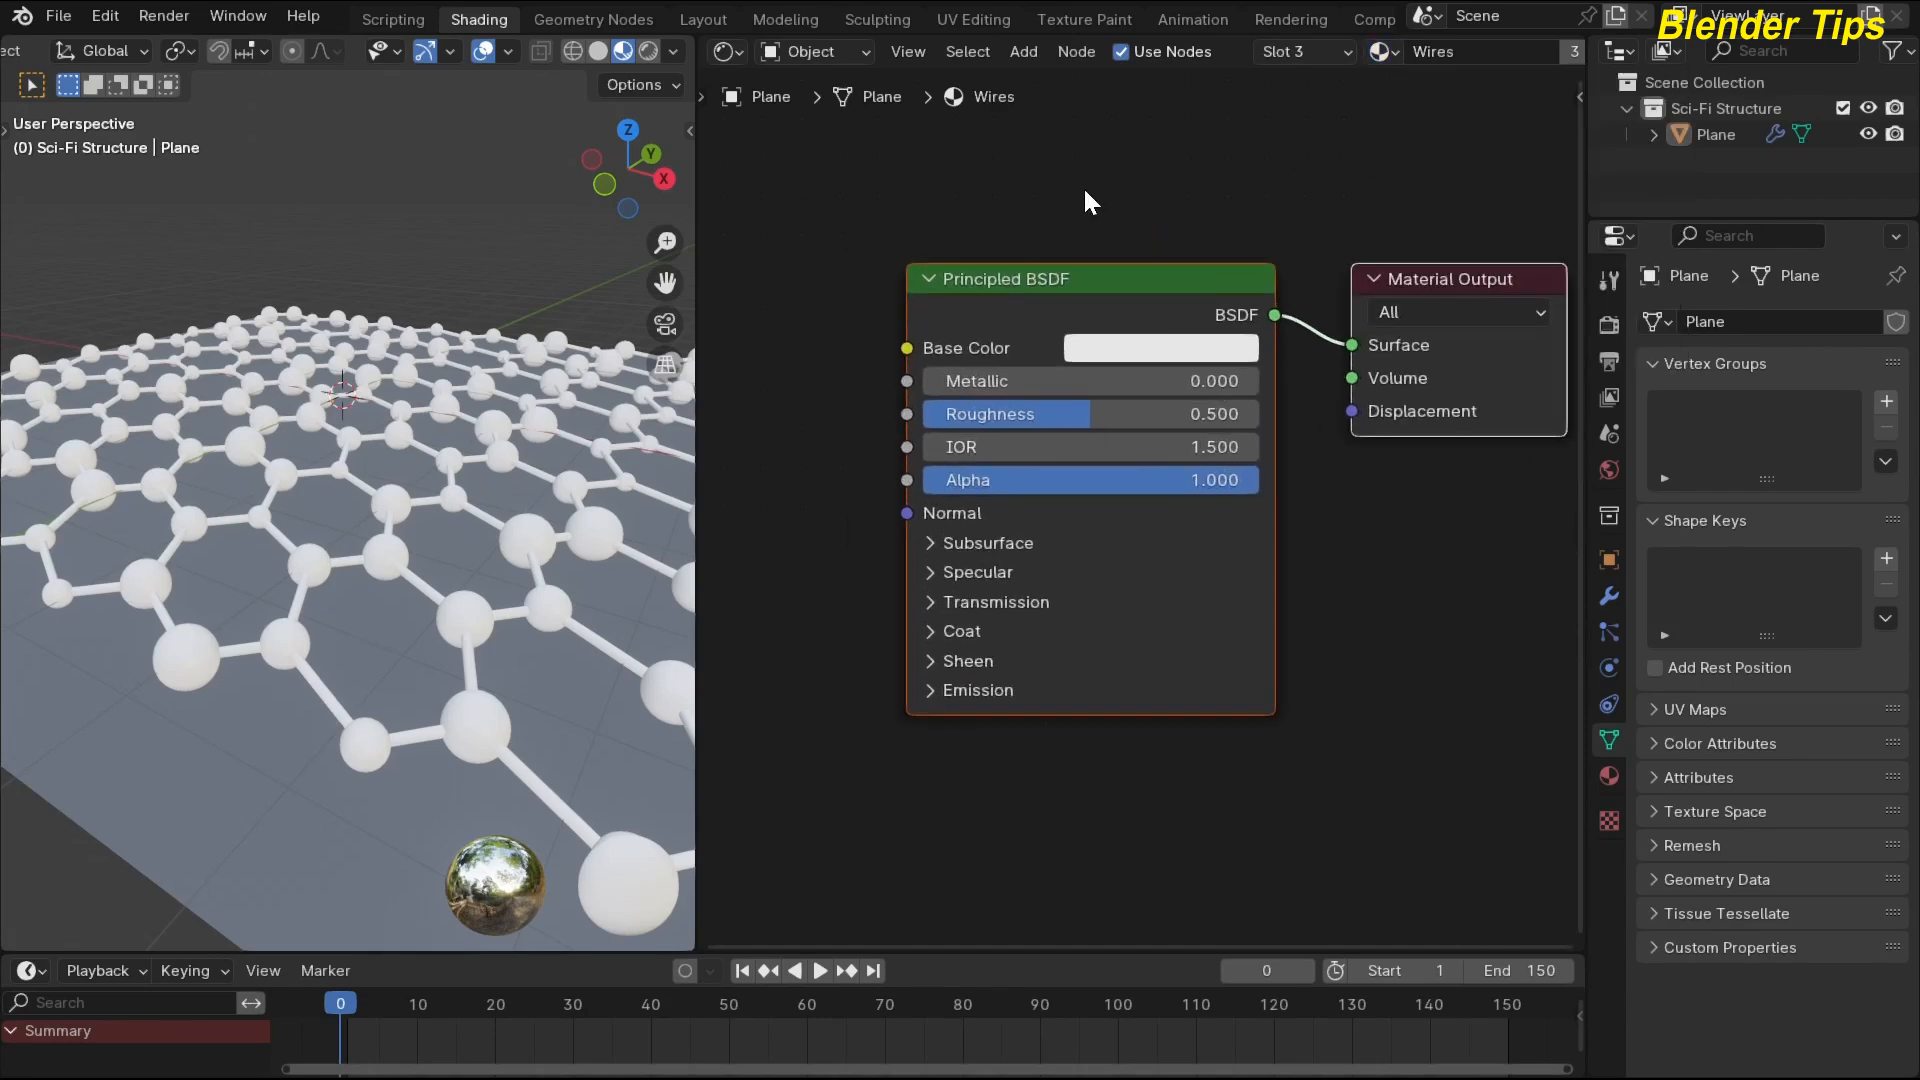
left_click(1130, 322)
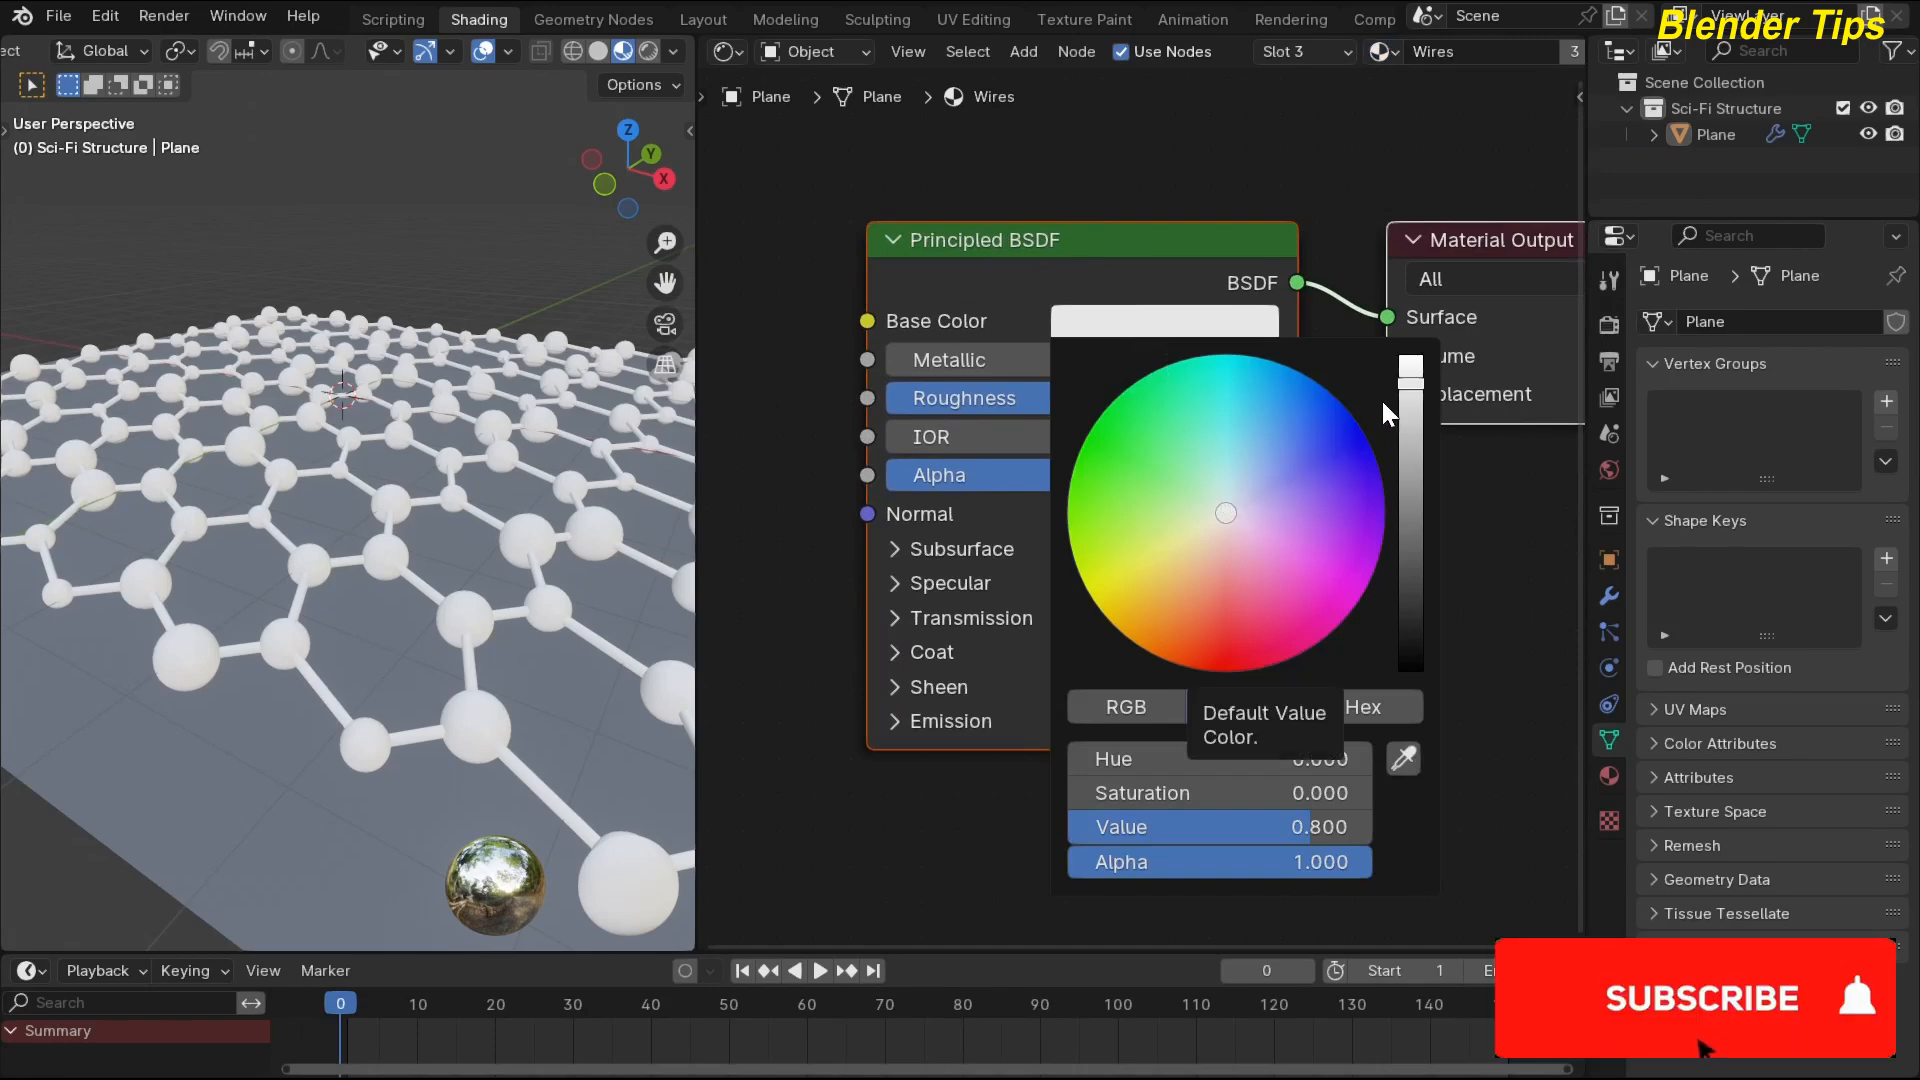
left_click_drag(1410, 388, 1410, 493)
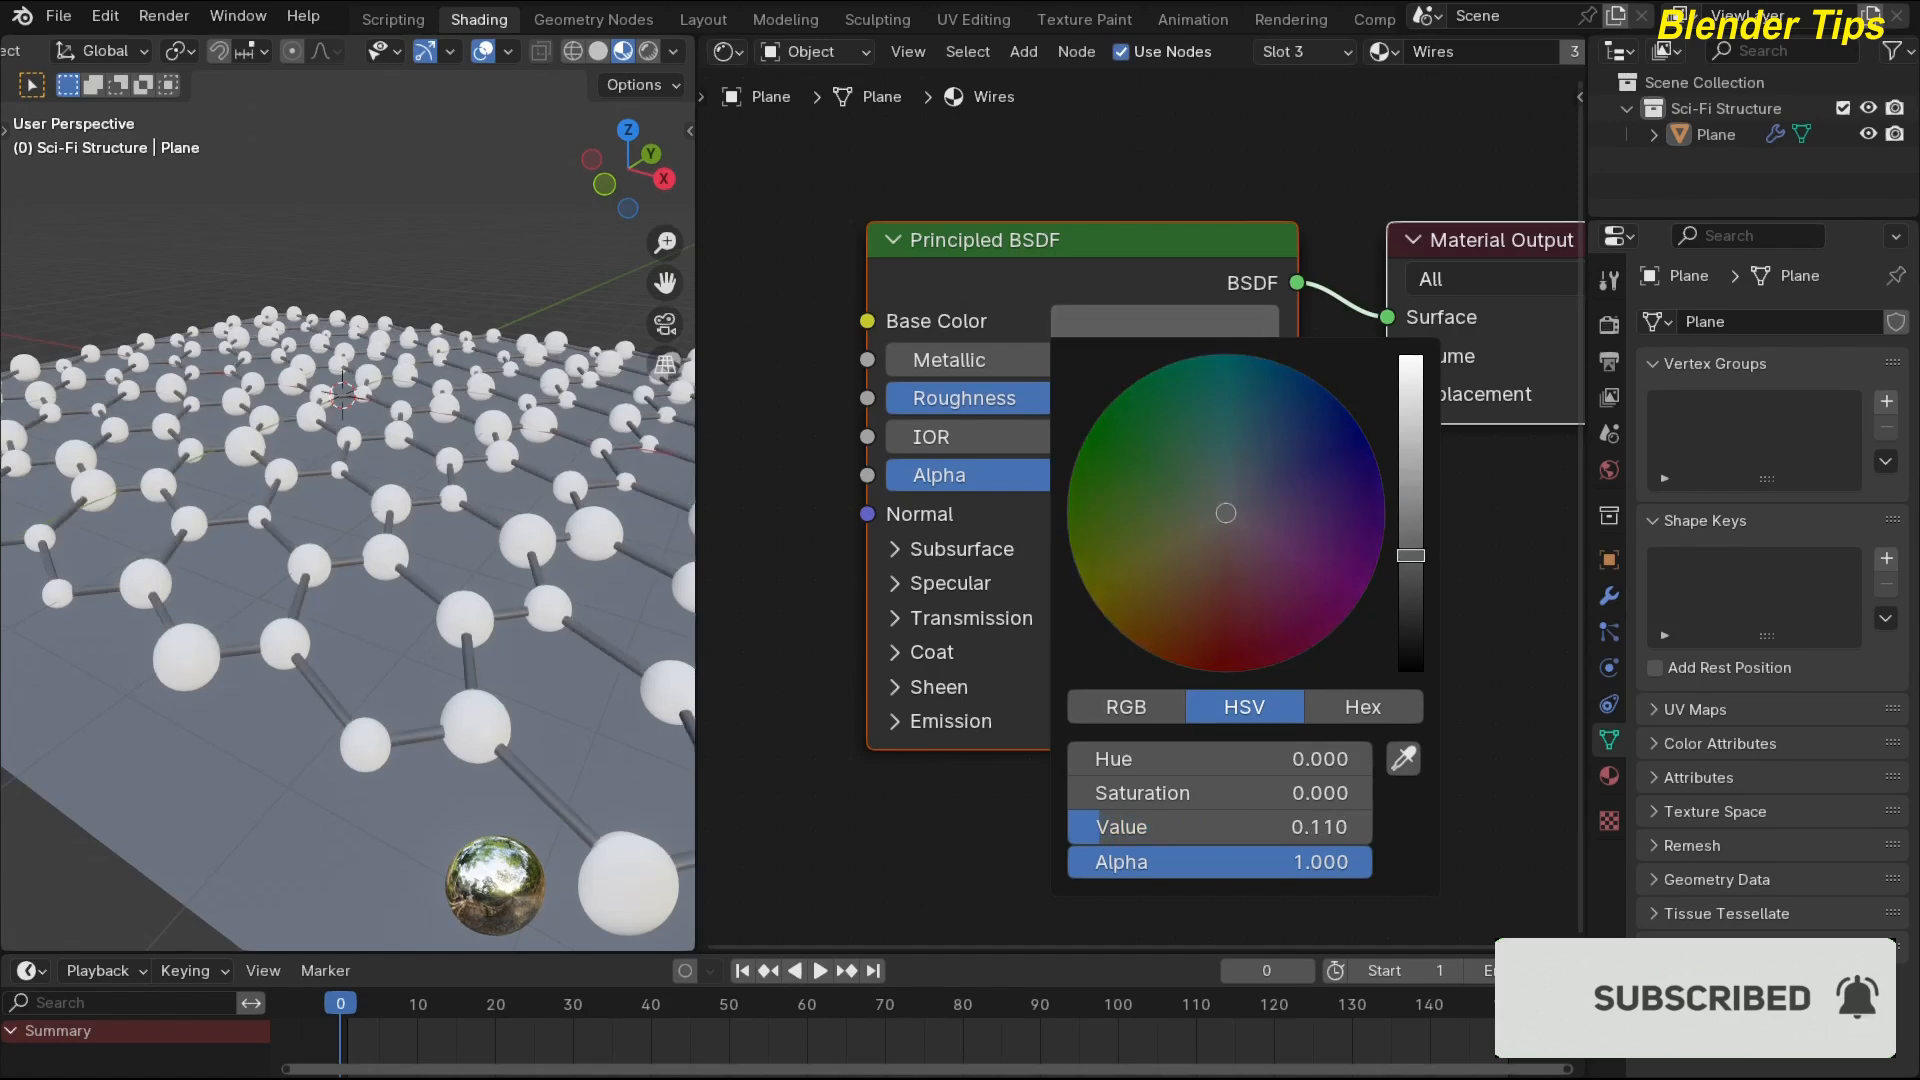
left_click_drag(1411, 555, 1411, 567)
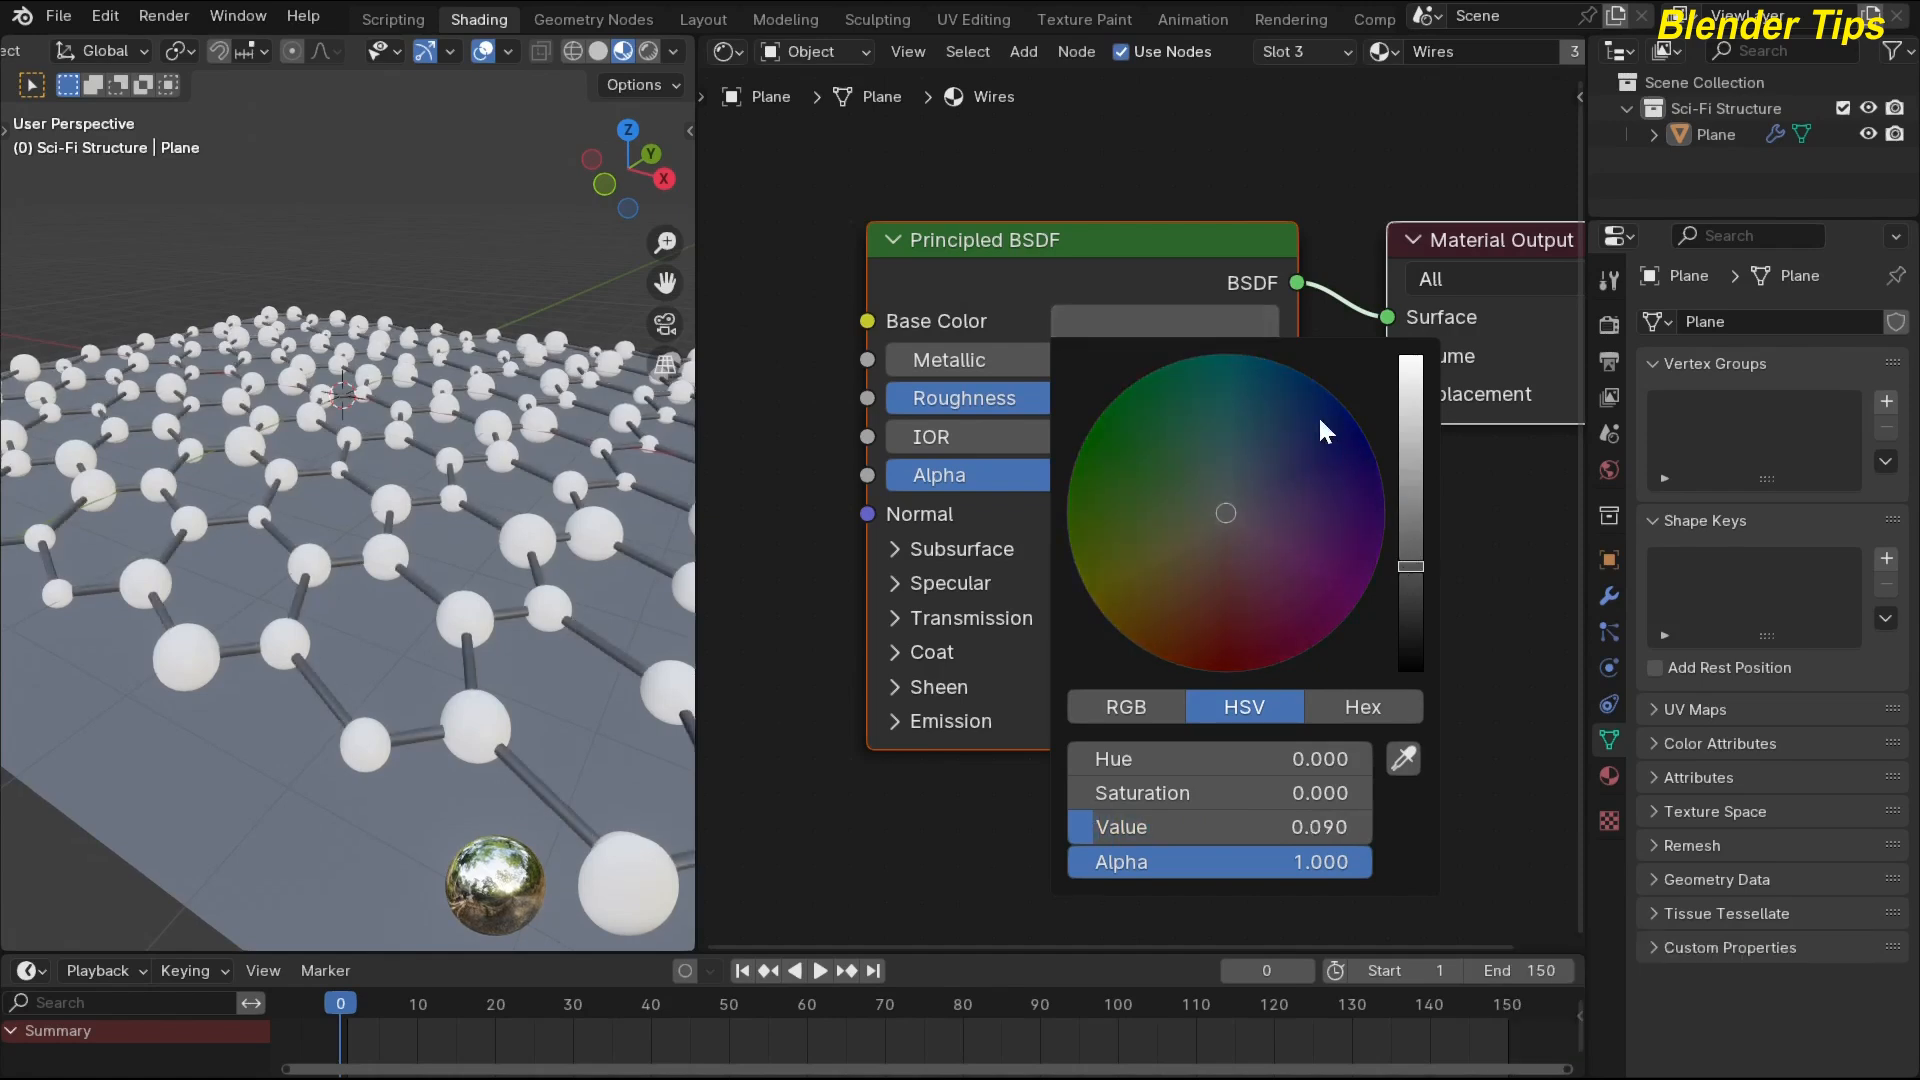
Set the Wires material's metallic to 1 and its roughness to 0.4.
mouse_move(895, 374)
left_mouse_down()
mouse_move(1108, 362)
mouse_move(1137, 398)
mouse_move(879, 405)
left_mouse_up()
double_click(1024, 405)
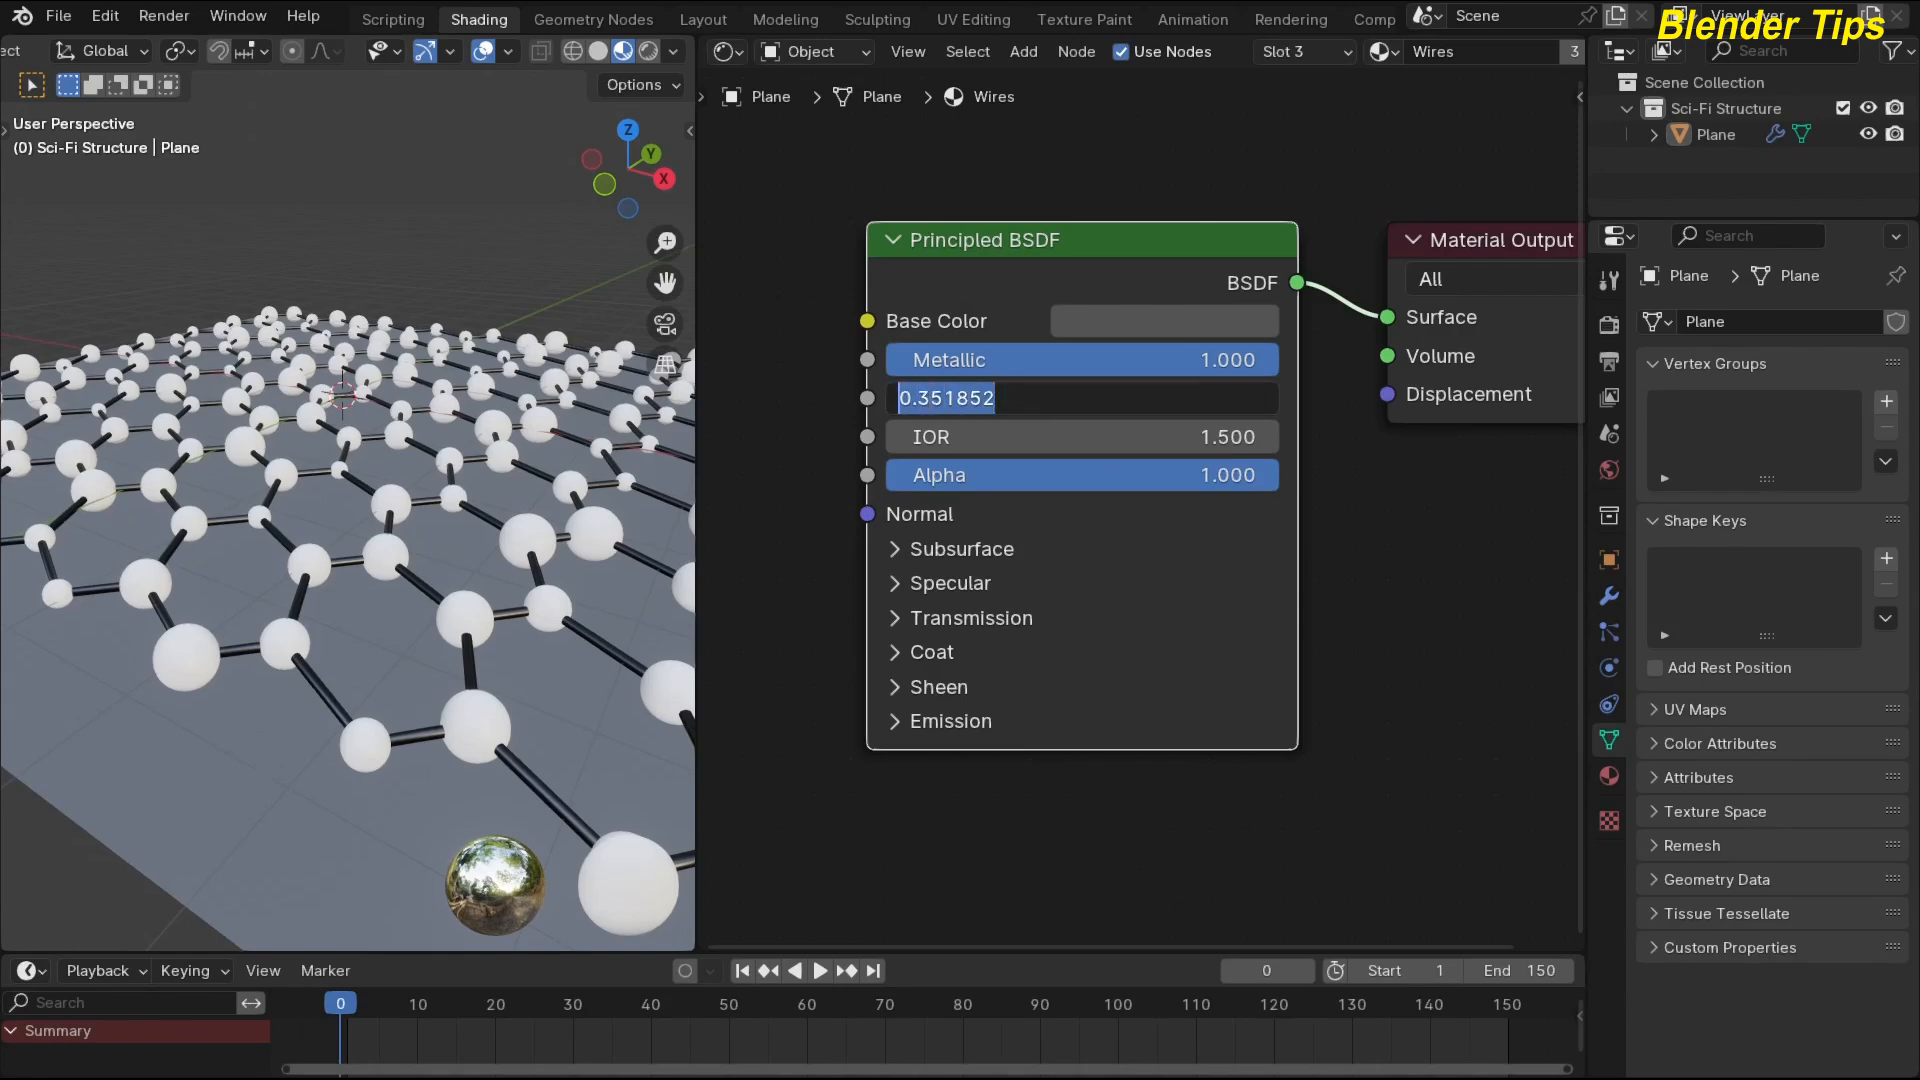
left_click(838, 407)
left_click(969, 389)
type(".4")
key("Return")
scroll(413, 410, "up", 8)
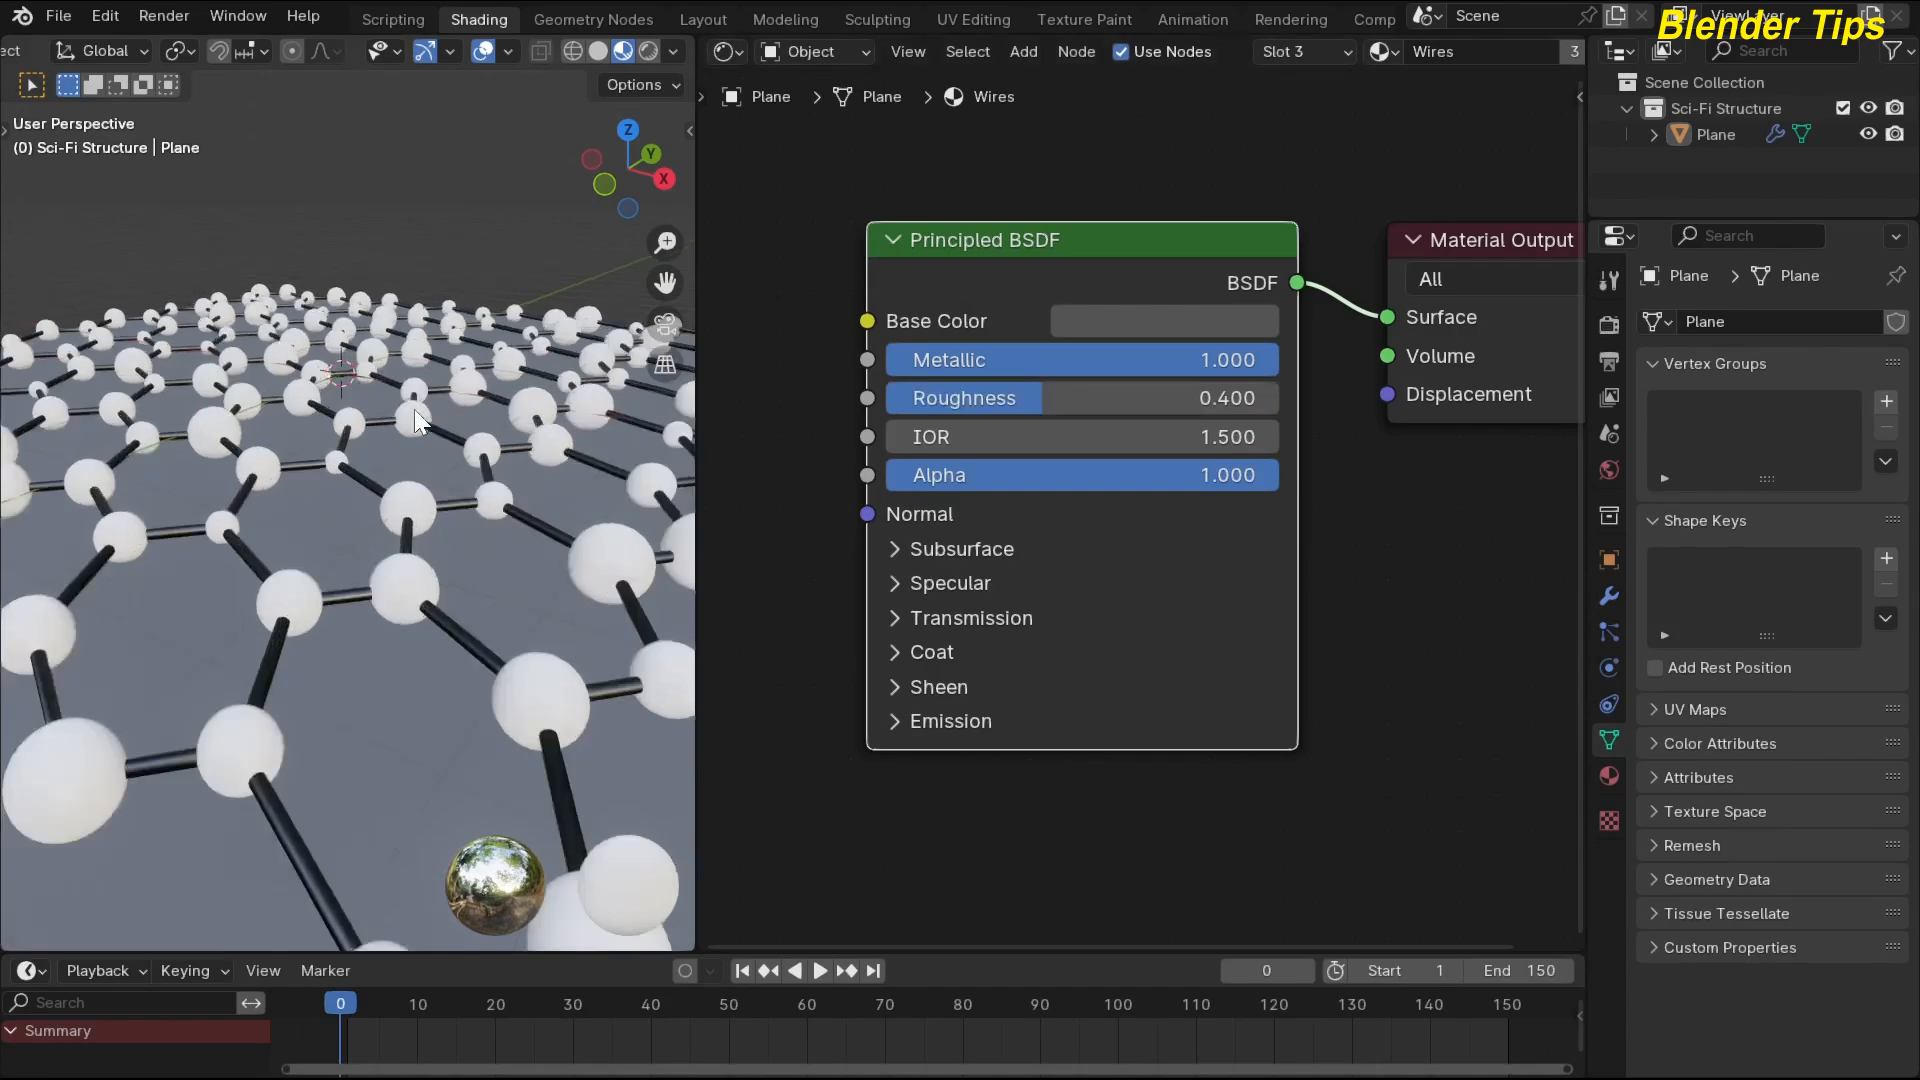
scroll(400, 404, "down", 5)
scroll(400, 402, "down", 6)
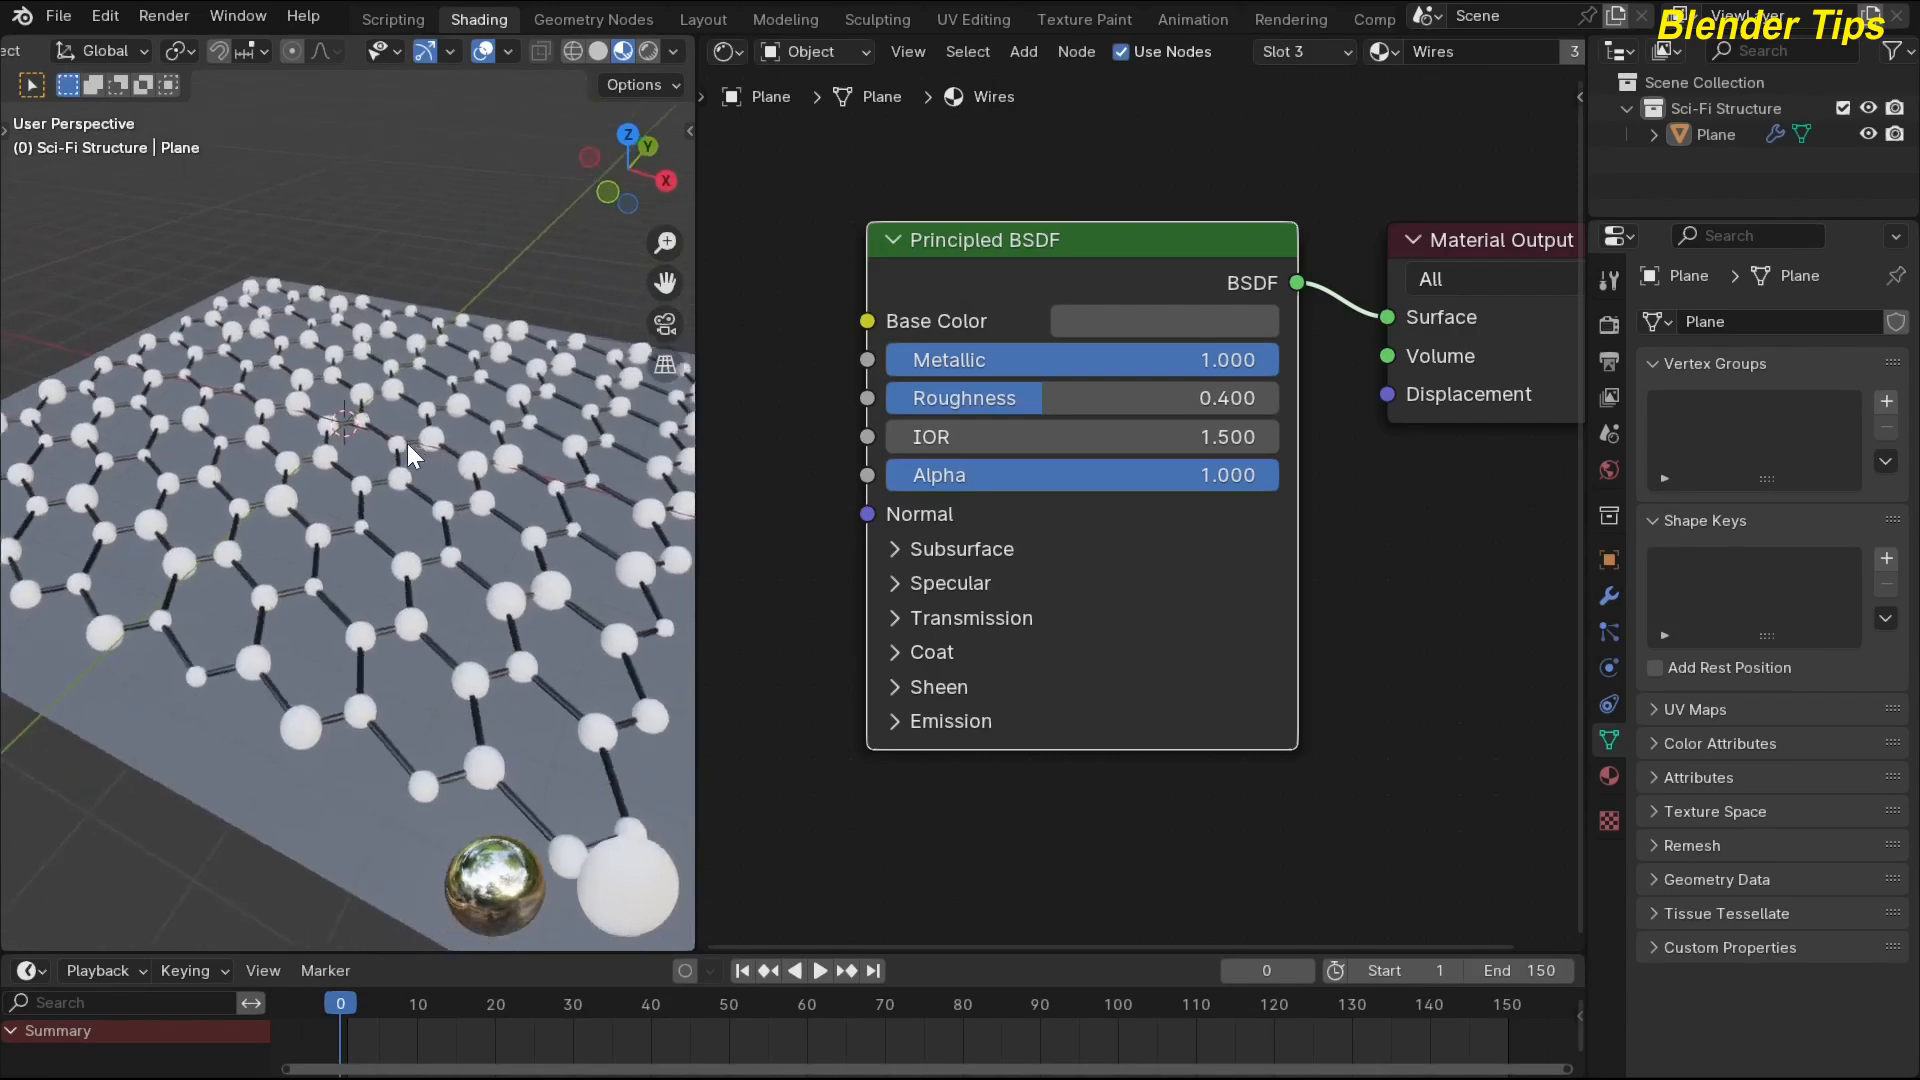
left_click(1053, 176)
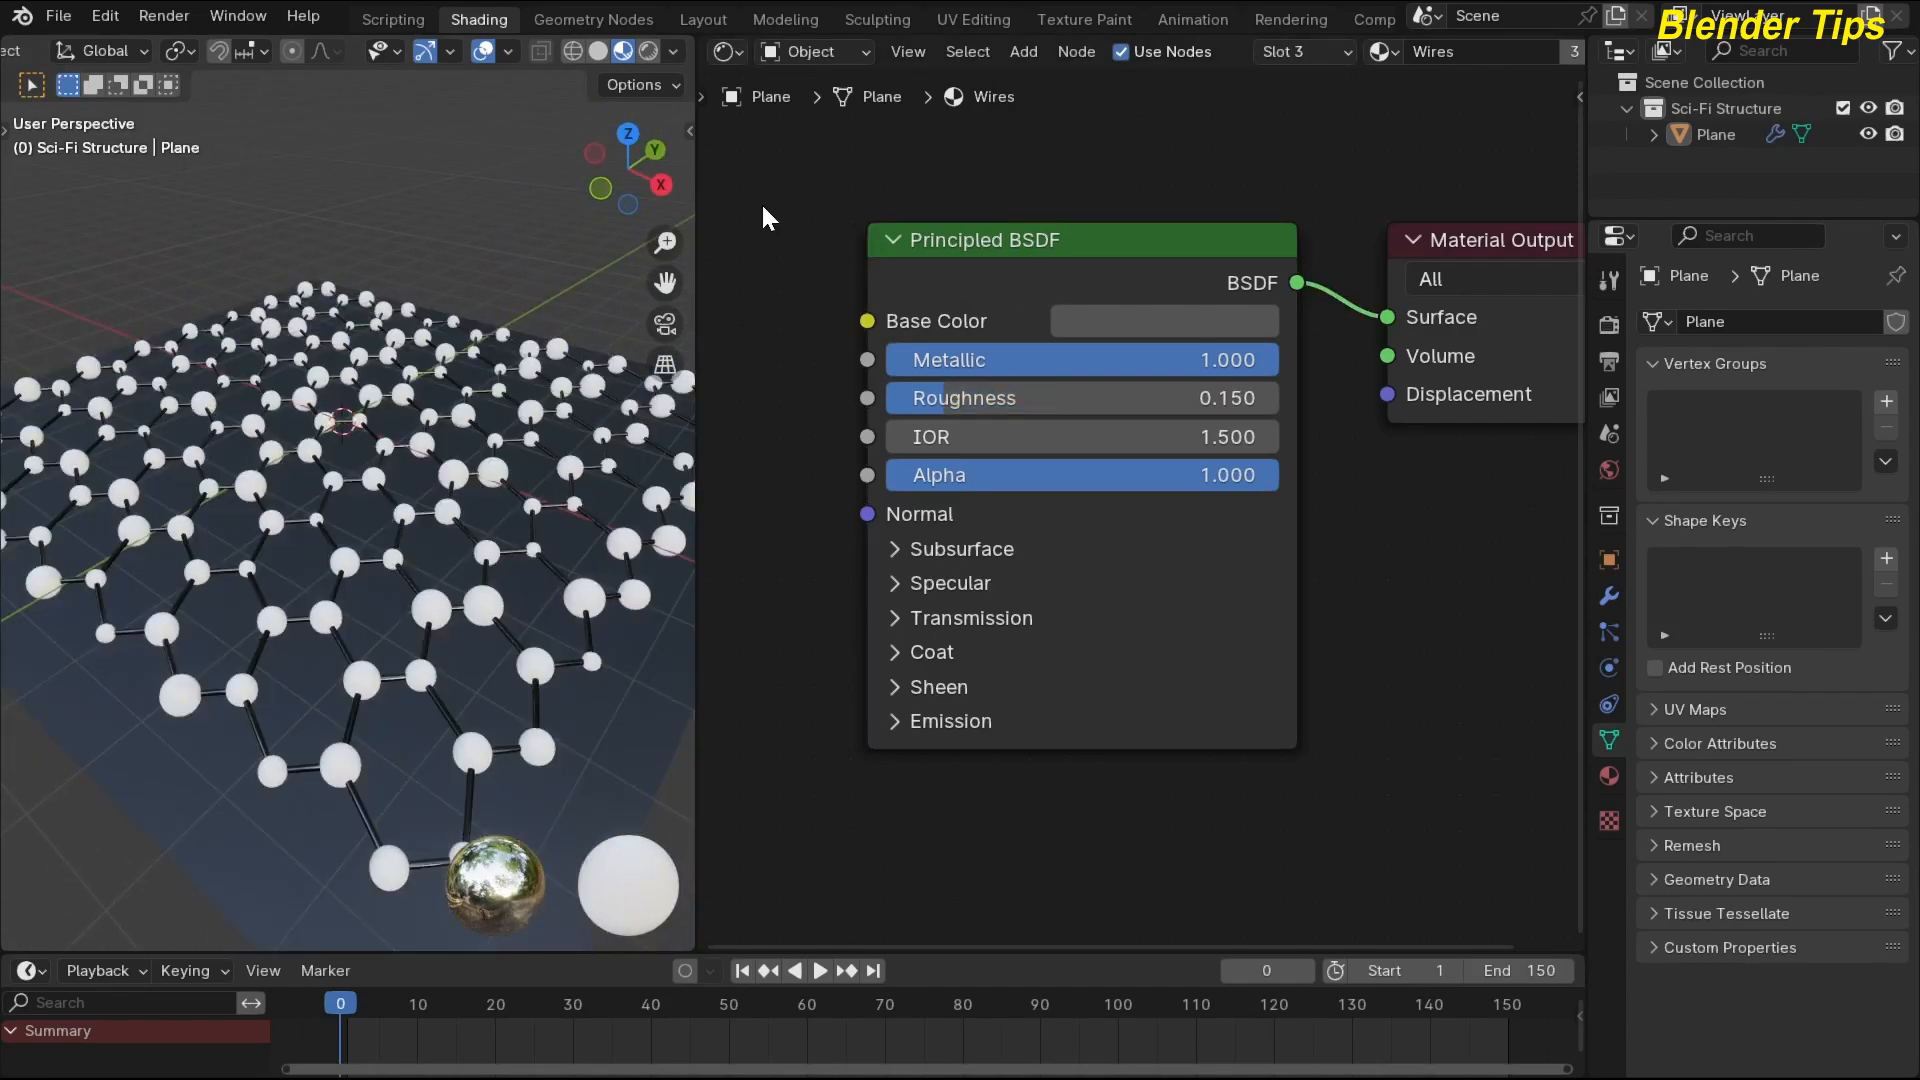
Bring up the Spheres material's node tree in the shader editor.
scroll(1256, 90, "up", 1)
left_click(1382, 51)
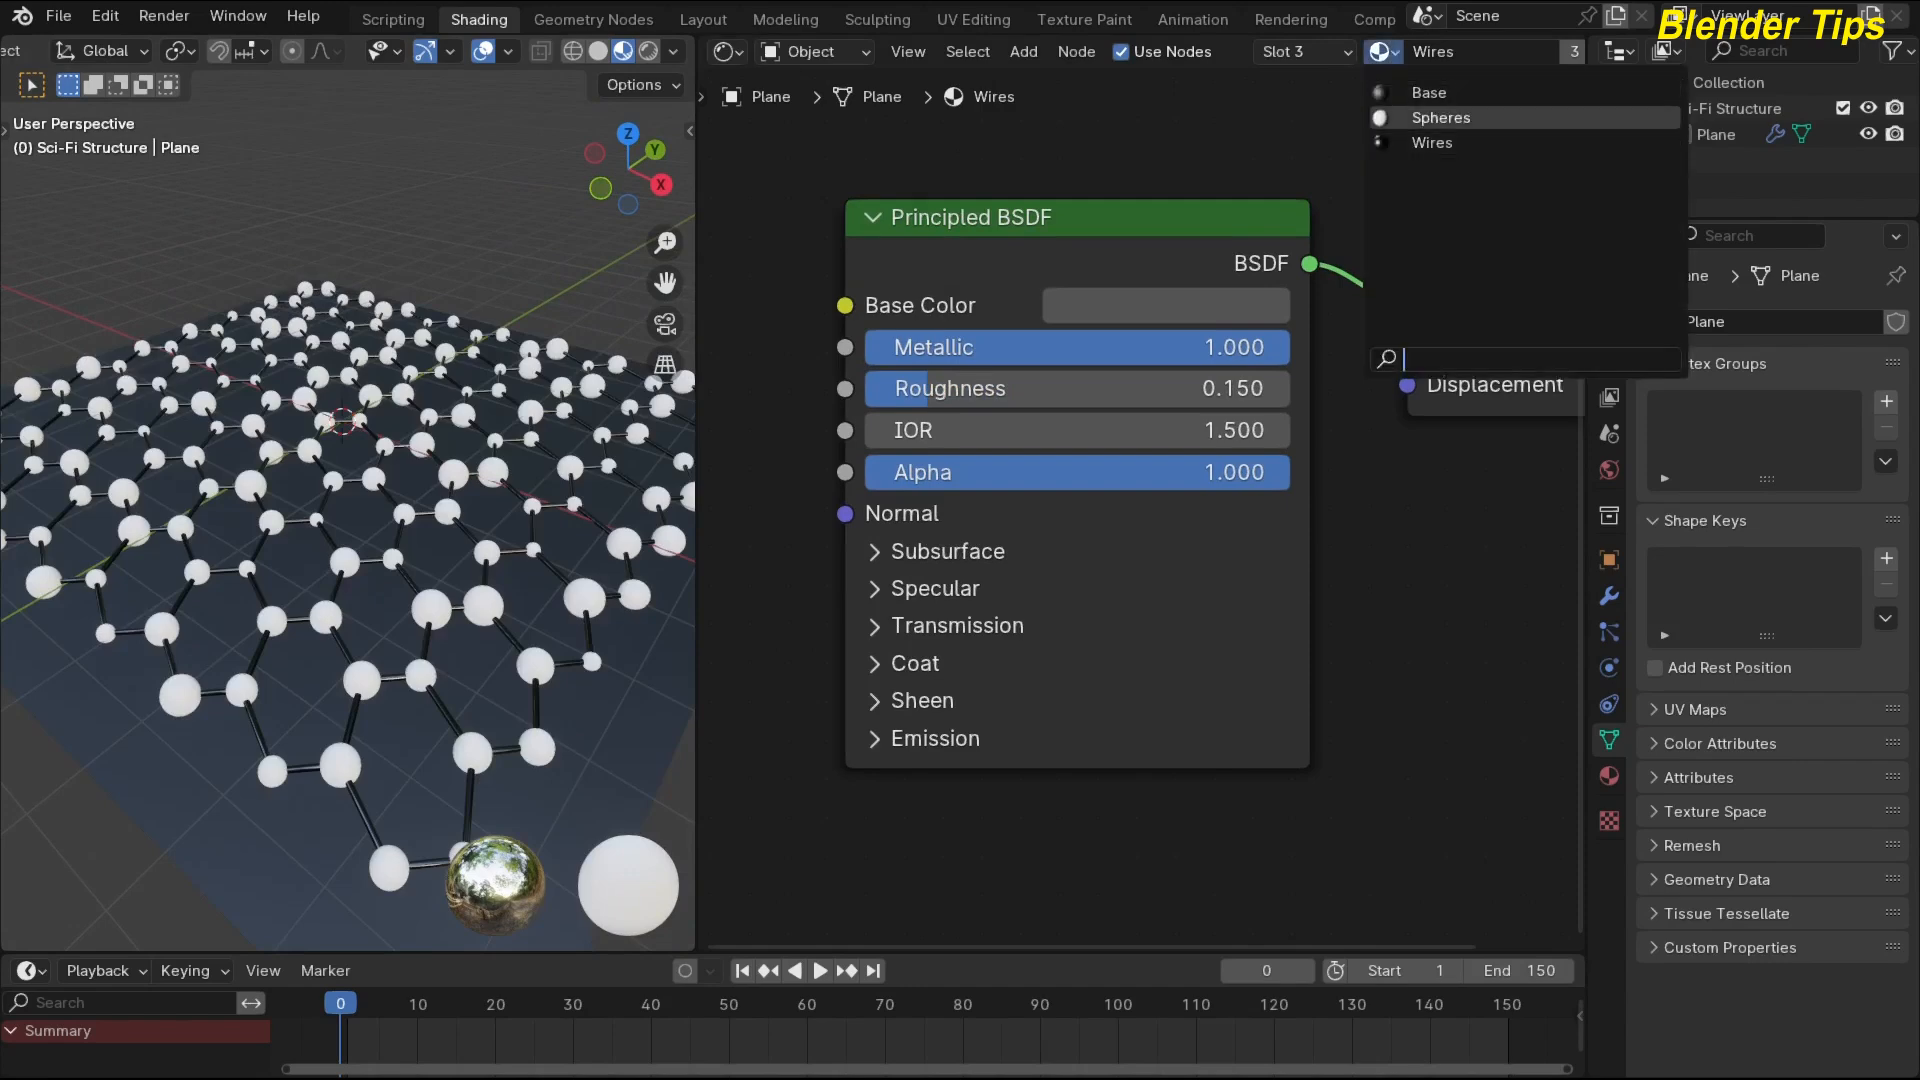
left_click(1420, 93)
scroll(940, 285, "down", 2)
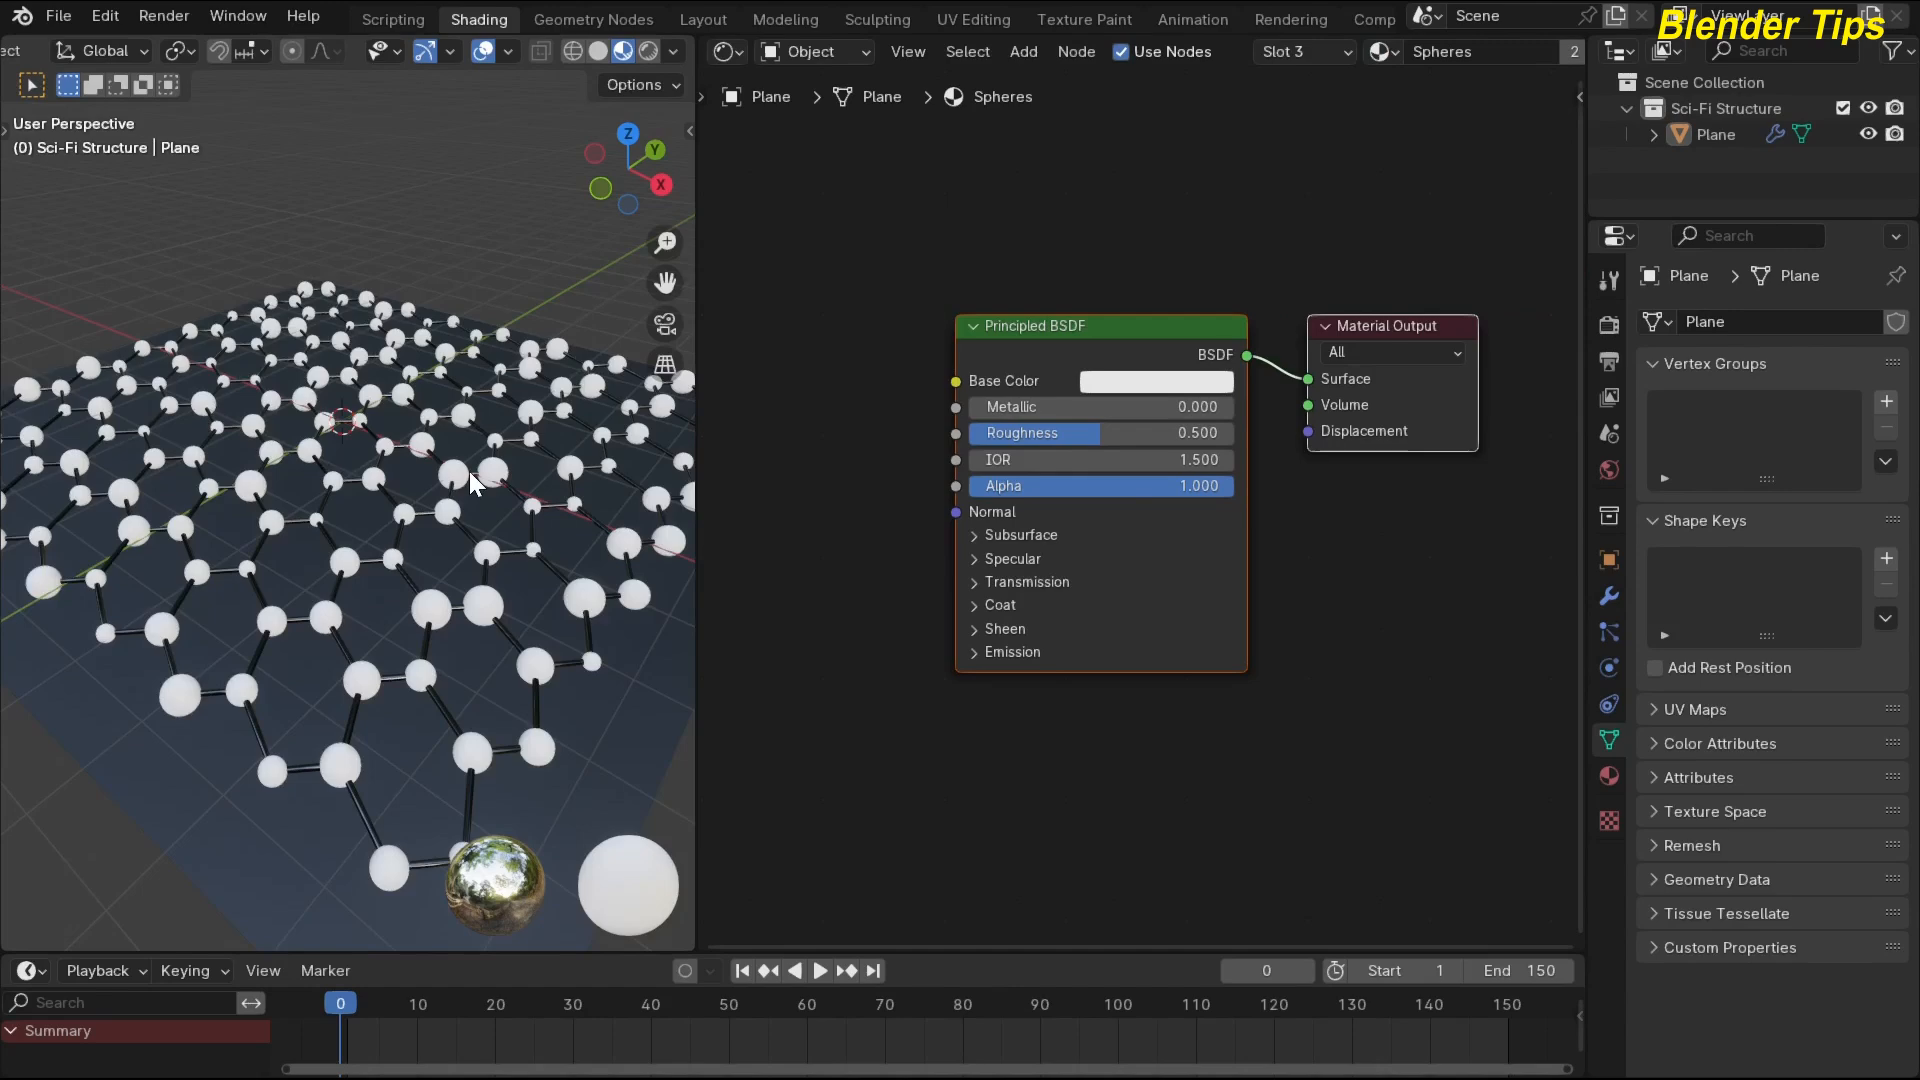
scroll(470, 474, "down", 3)
Widen the shader editor and move the Spheres material's Principled BSDF node lower than the Material Output node.
left_click_drag(697, 507, 551, 507)
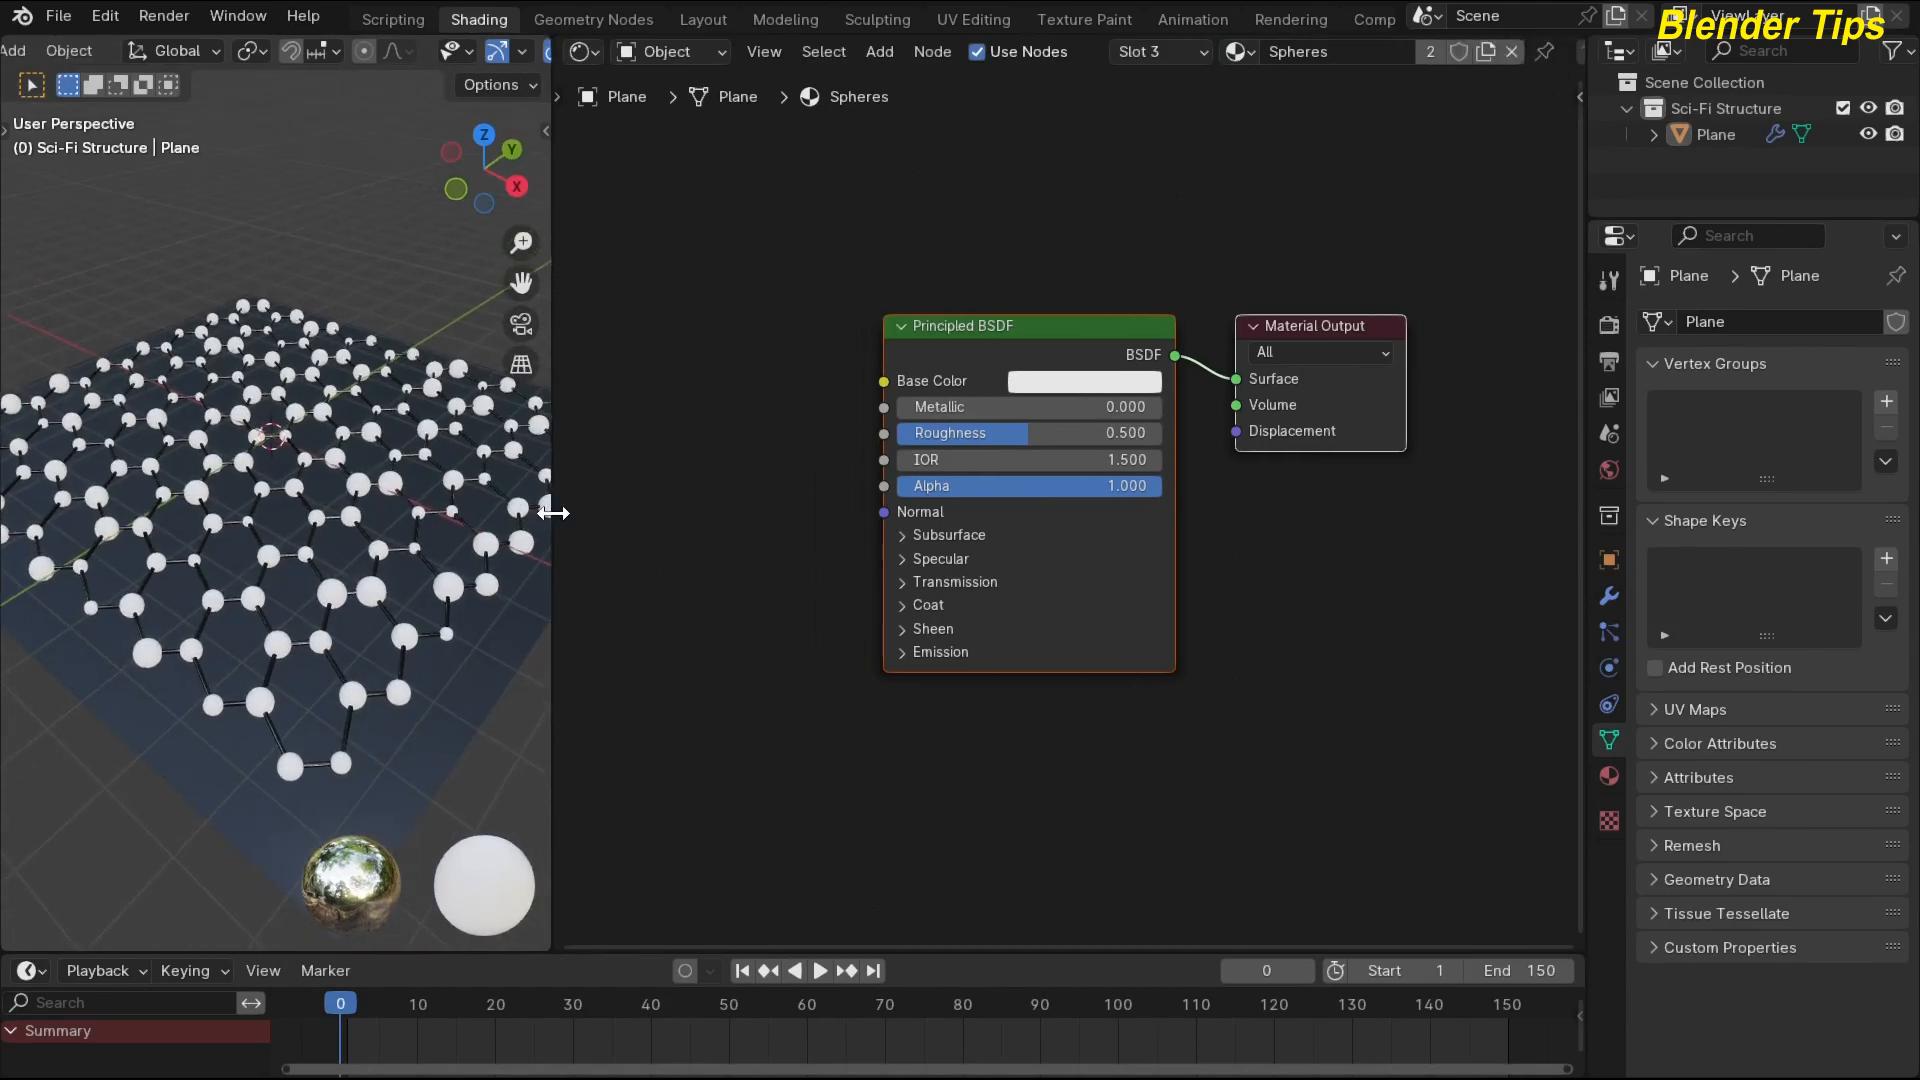
scroll(968, 333, "up", 2)
left_click_drag(986, 318, 992, 626)
left_click(985, 515)
middle_click_drag(1006, 411, 886, 189)
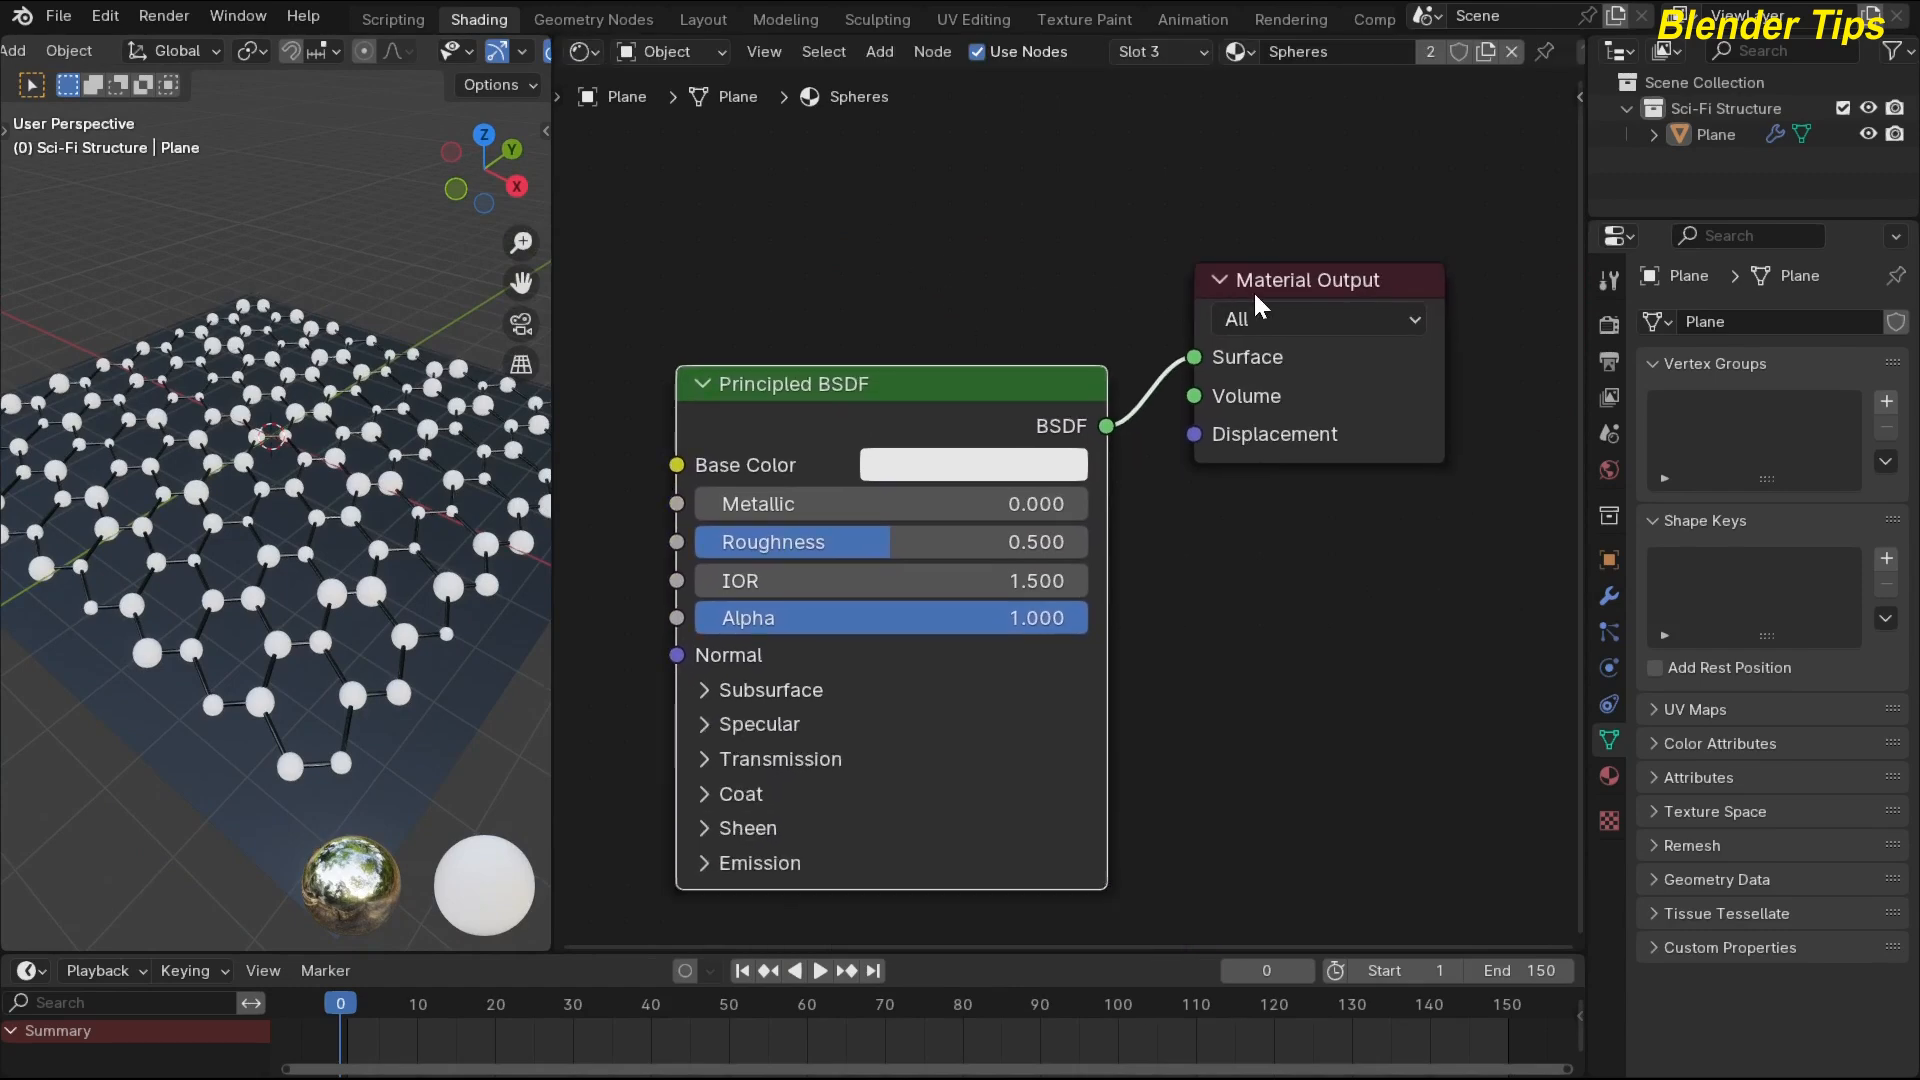
Move the Material Output node farther away and insert a Mix Shader between it and the Principled BSDF in the Spheres material.
left_click_drag(1254, 291, 1408, 276)
left_click(1054, 257)
middle_click_drag(955, 256, 975, 297)
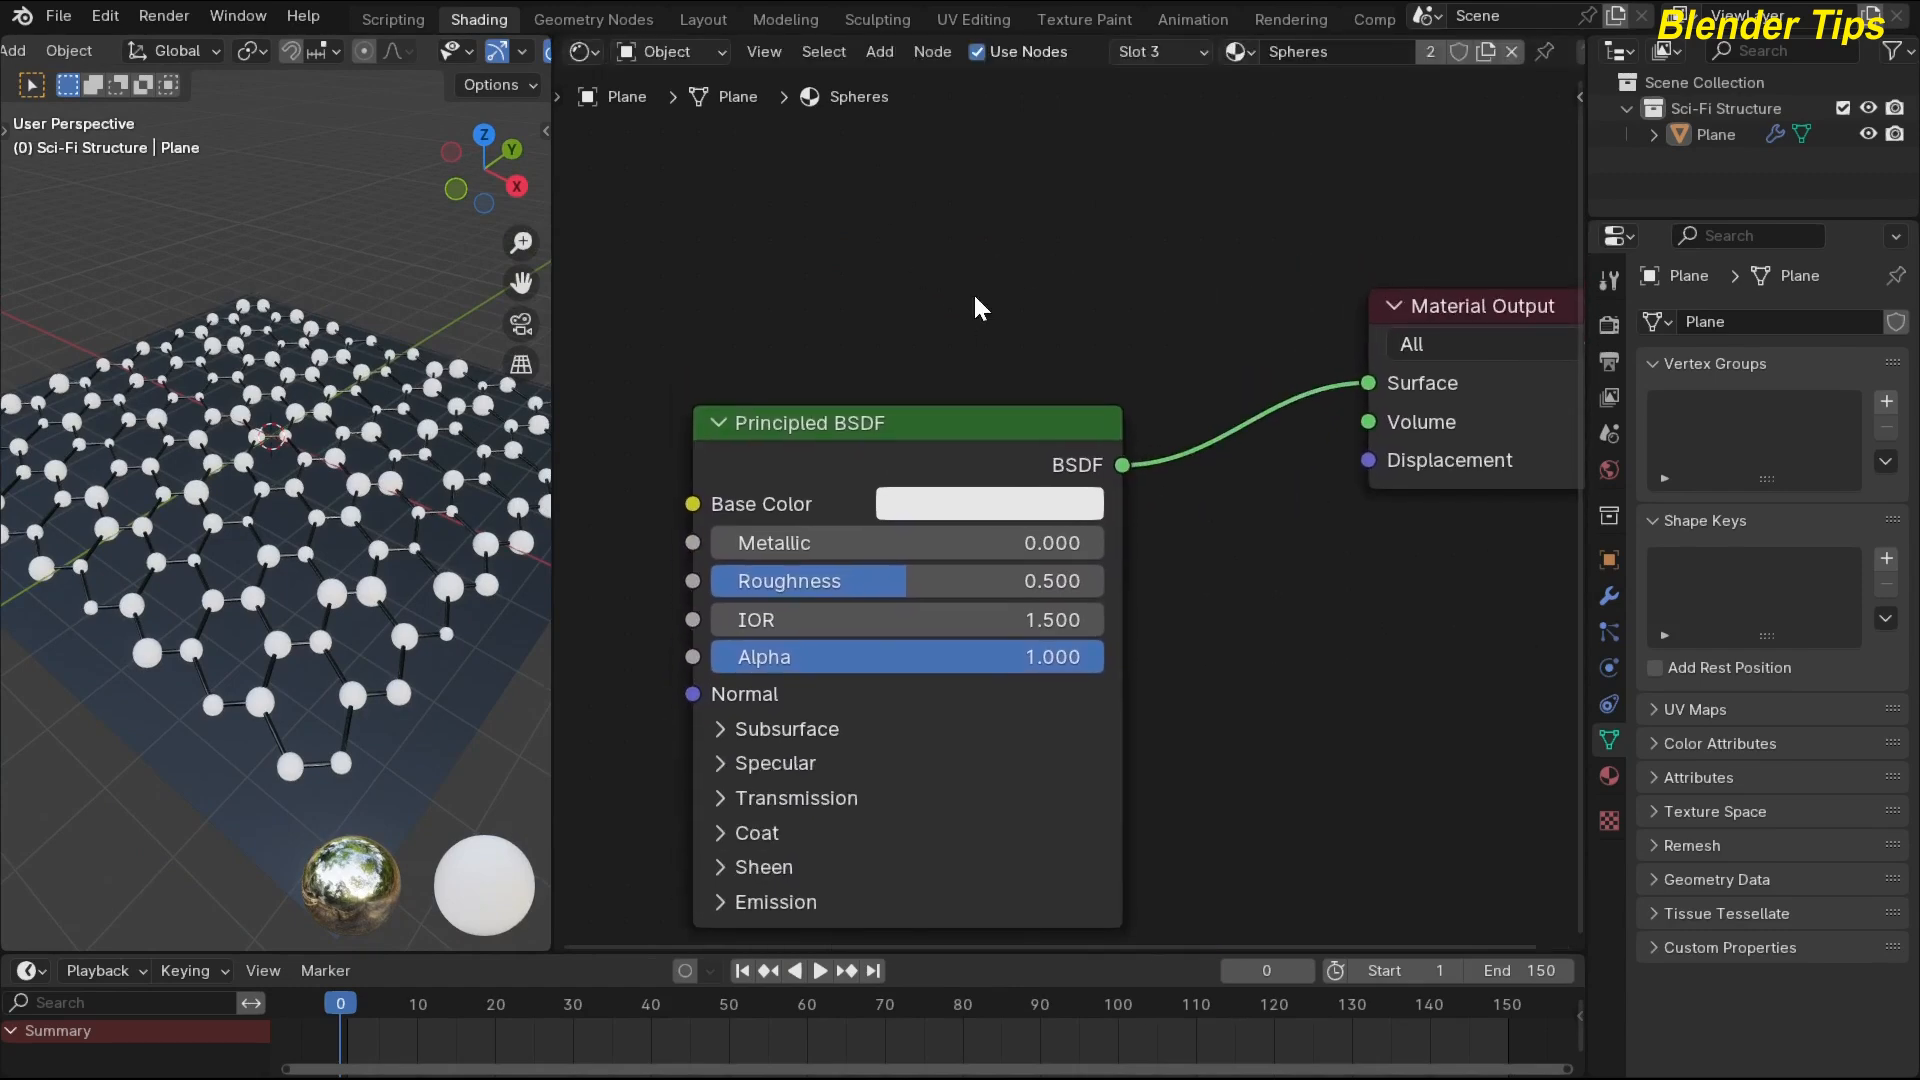
key("shift+a")
type("mix")
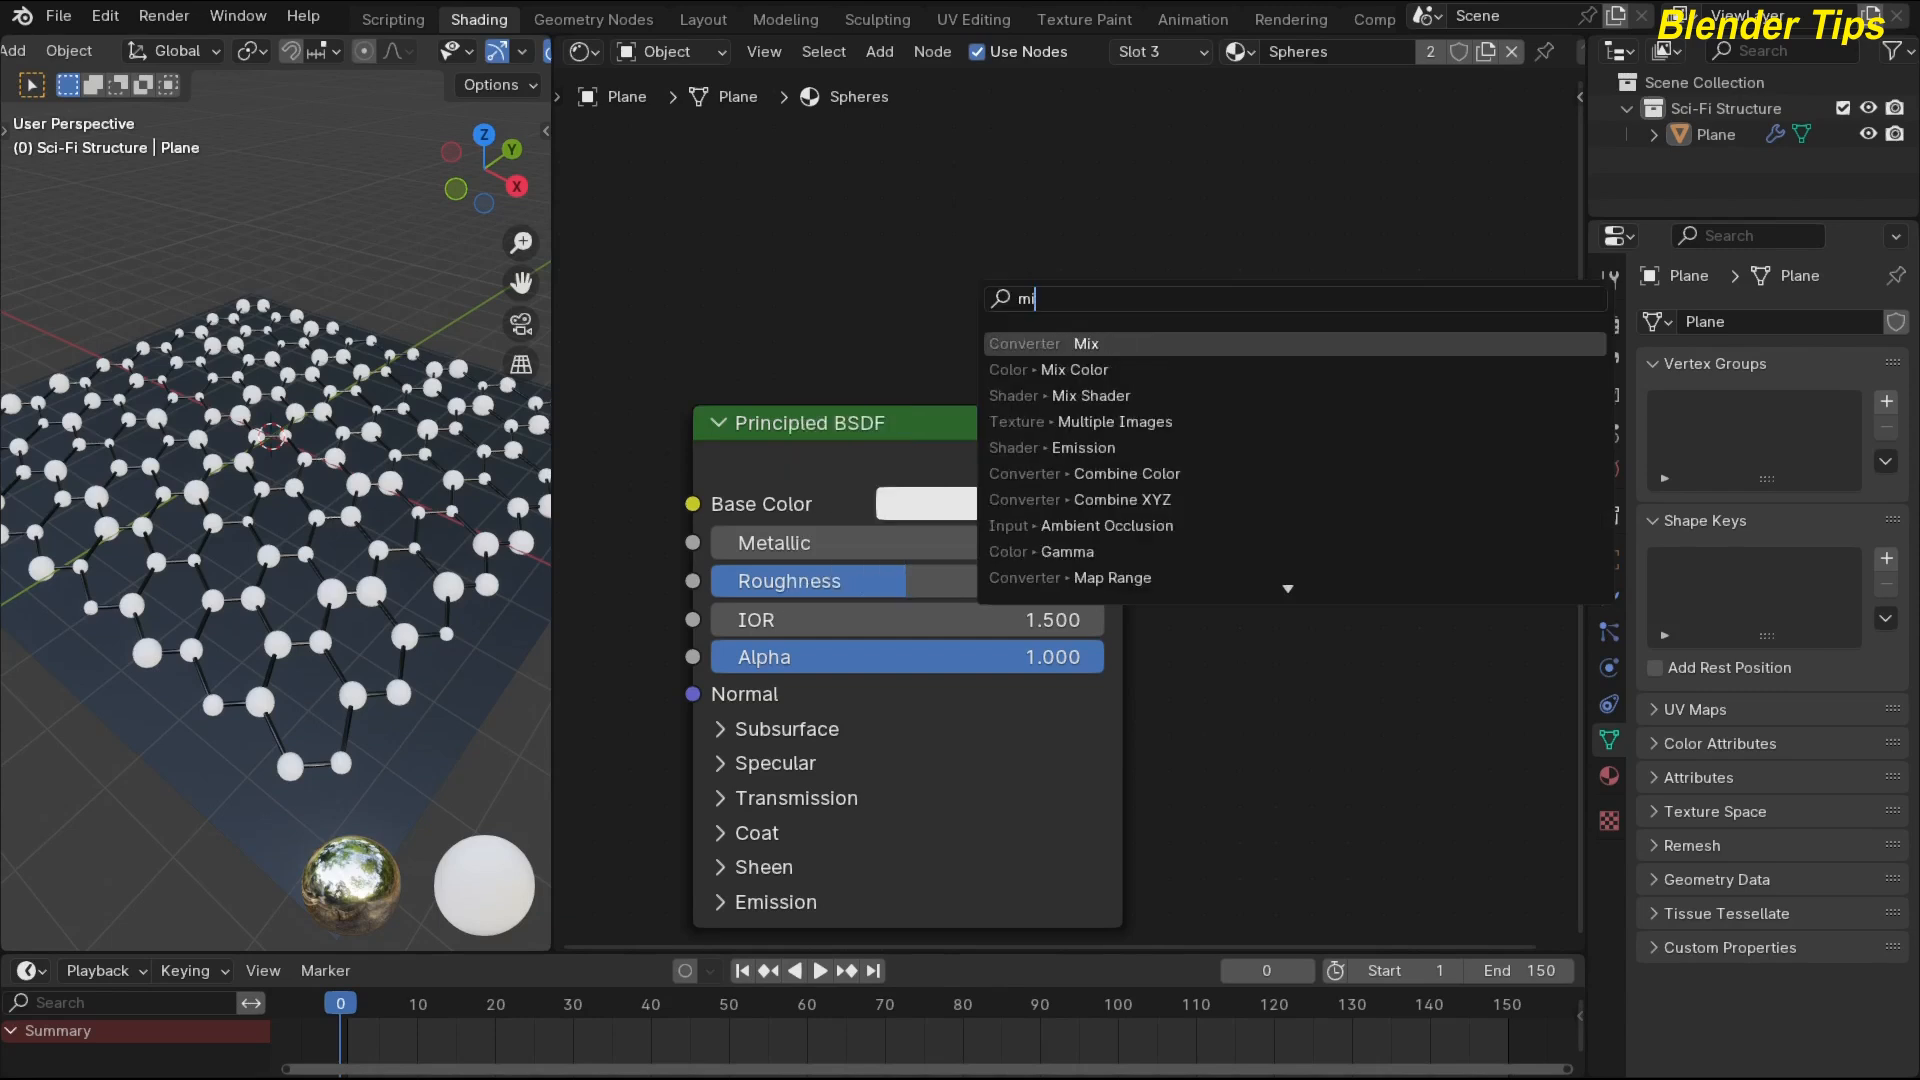
key("Down")
key("Down")
key("Return")
left_click(1135, 301)
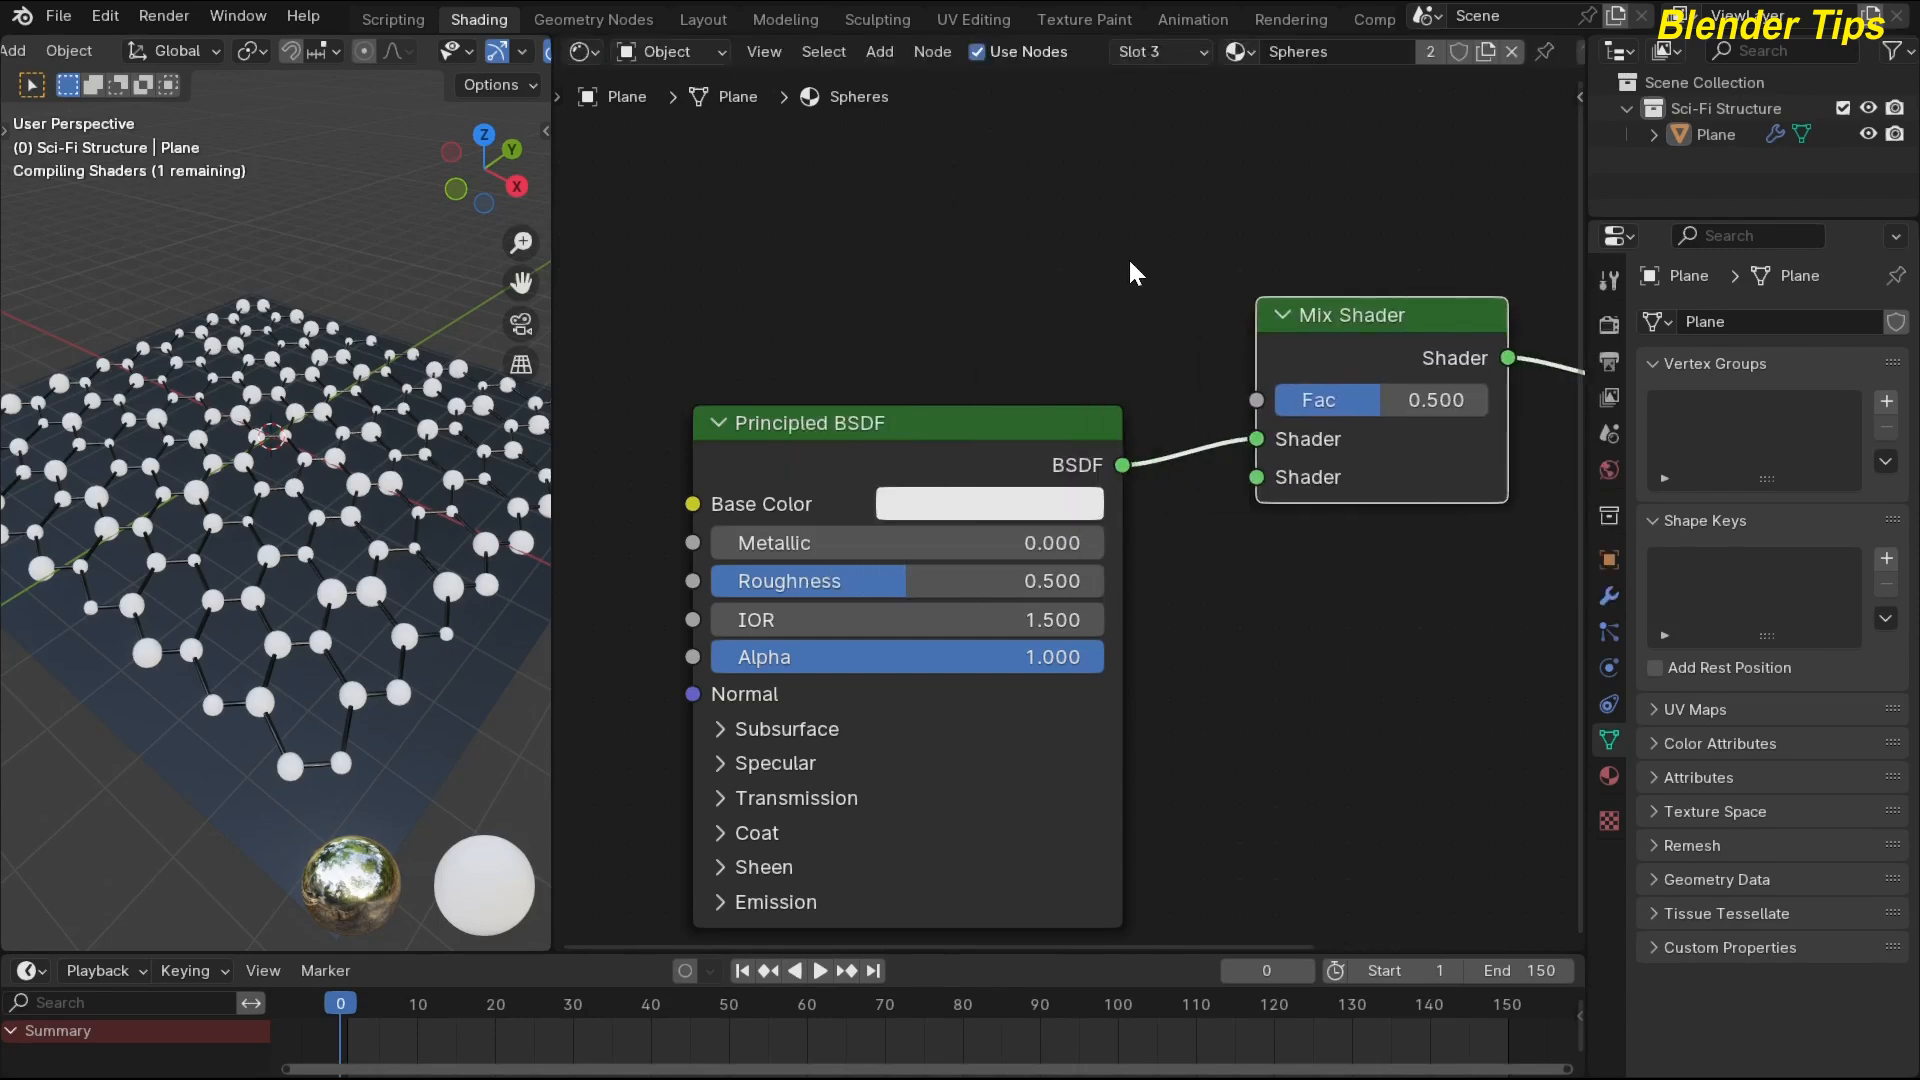
Reconnect the Principled BSDF output to the Mix Shader's second shader input.
scroll(1082, 245, "down", 2)
middle_click_drag(1080, 242, 1005, 219)
left_click(1156, 426)
left_click_drag(1156, 426, 1160, 456)
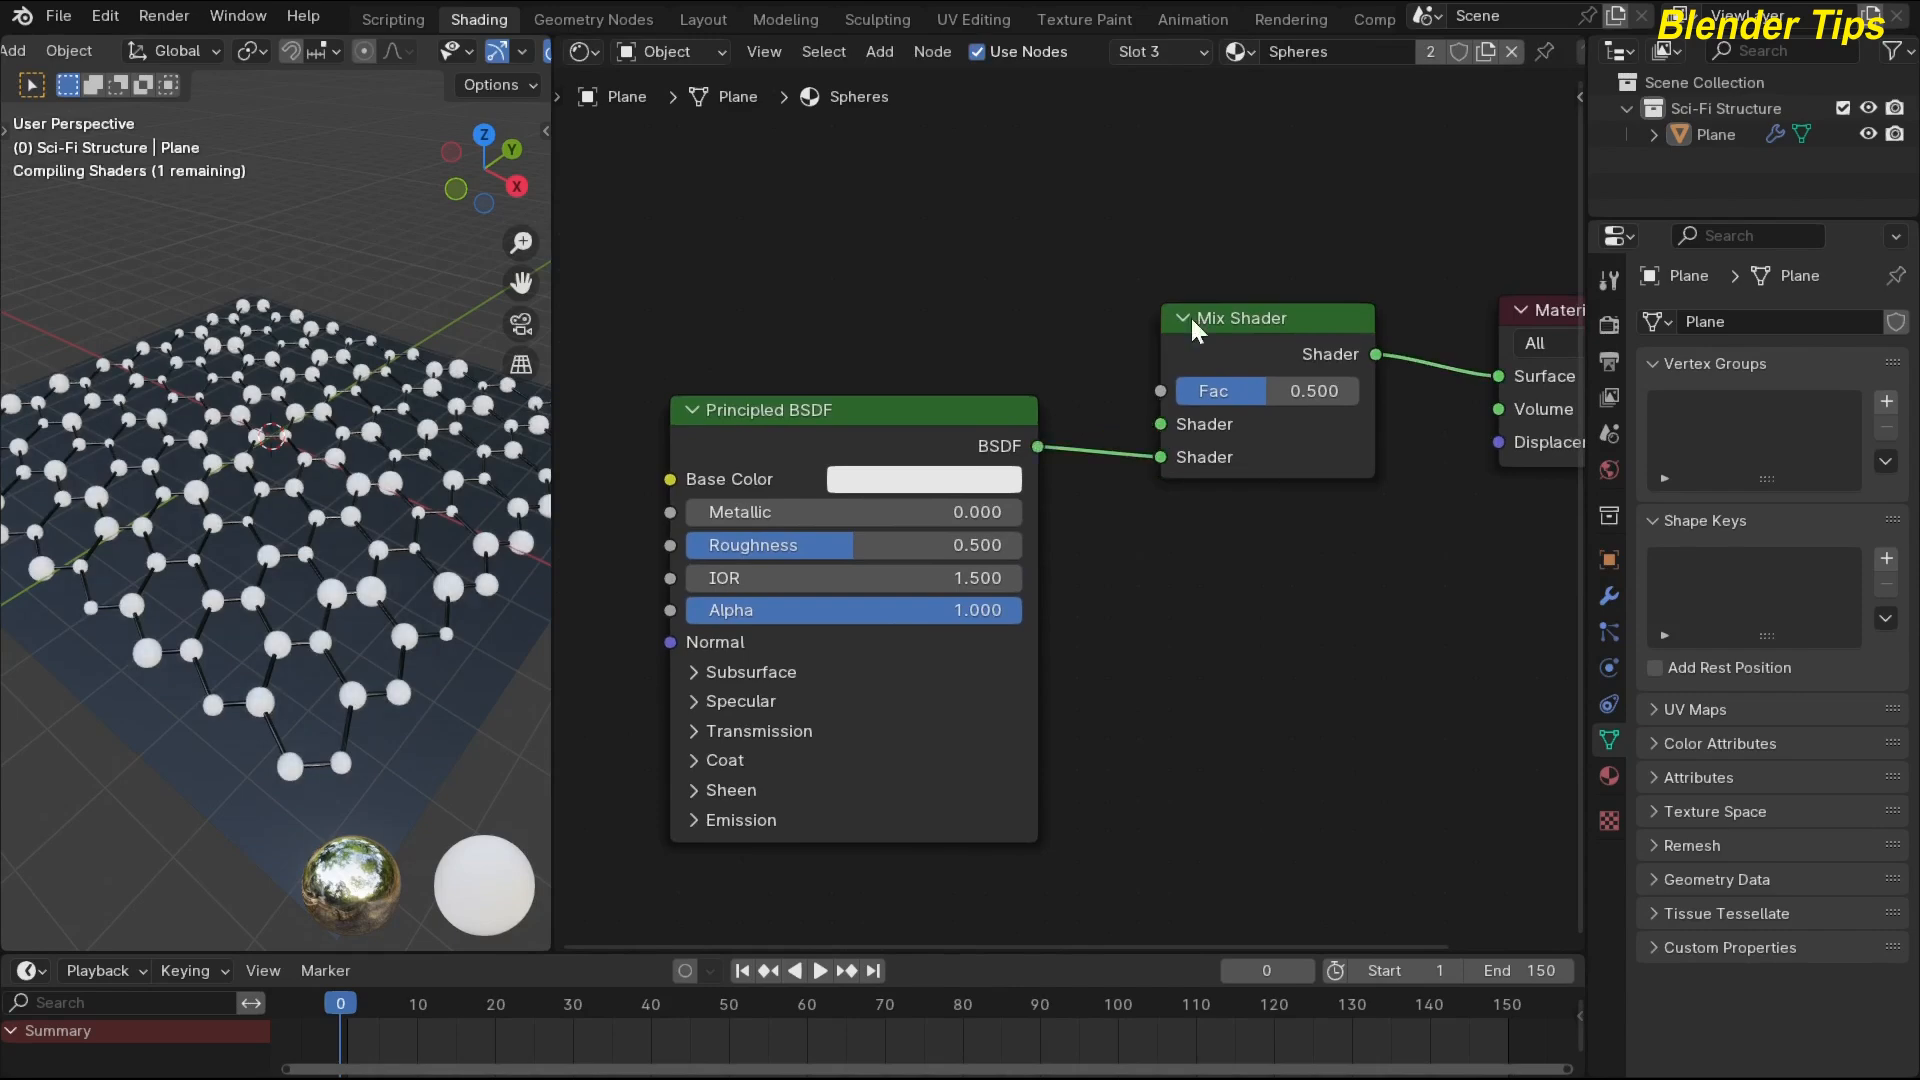
Darken the Spheres material's Principled BSDF base color to a grey with a value of about 0.139.
scroll(1030, 272, "down", 4)
middle_click_drag(1022, 270, 983, 240)
scroll(900, 268, "up", 3)
scroll(900, 350, "up", 1)
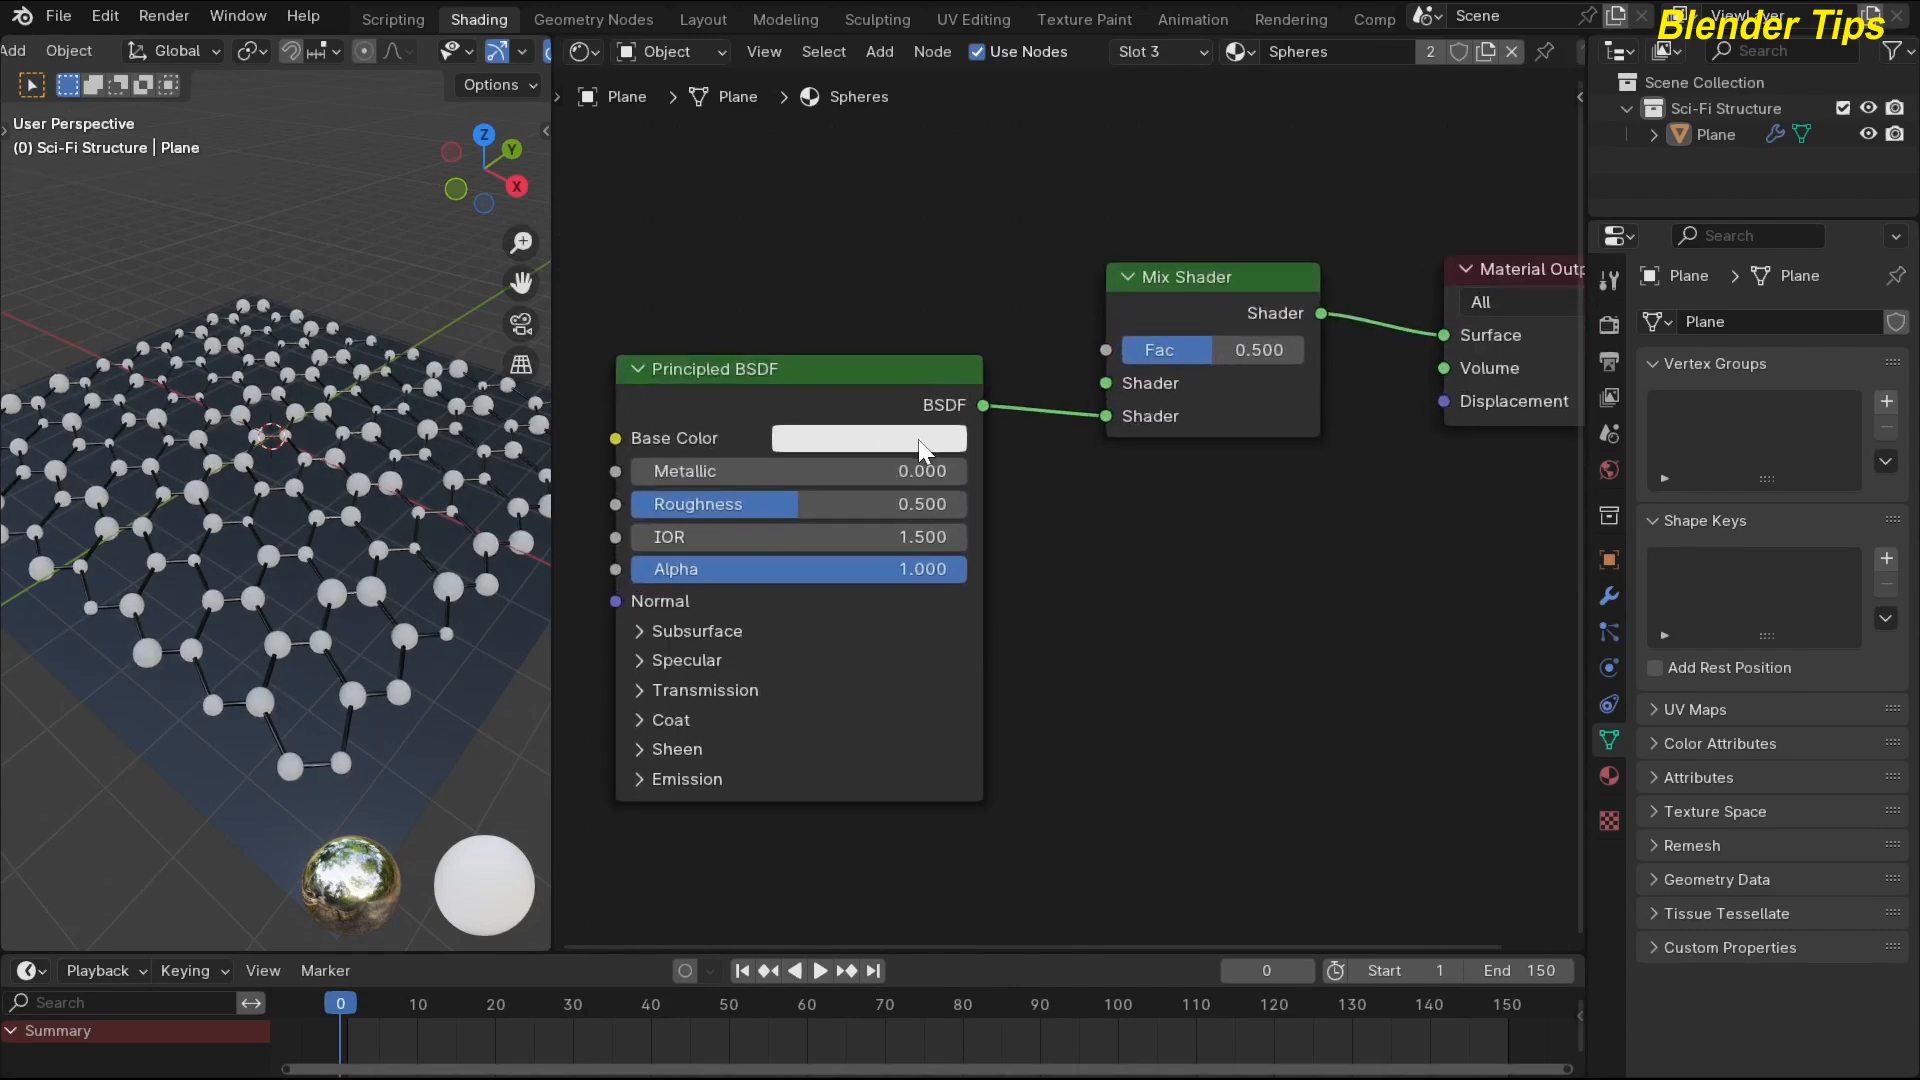
left_click(918, 440)
left_click_drag(1081, 503, 1081, 623)
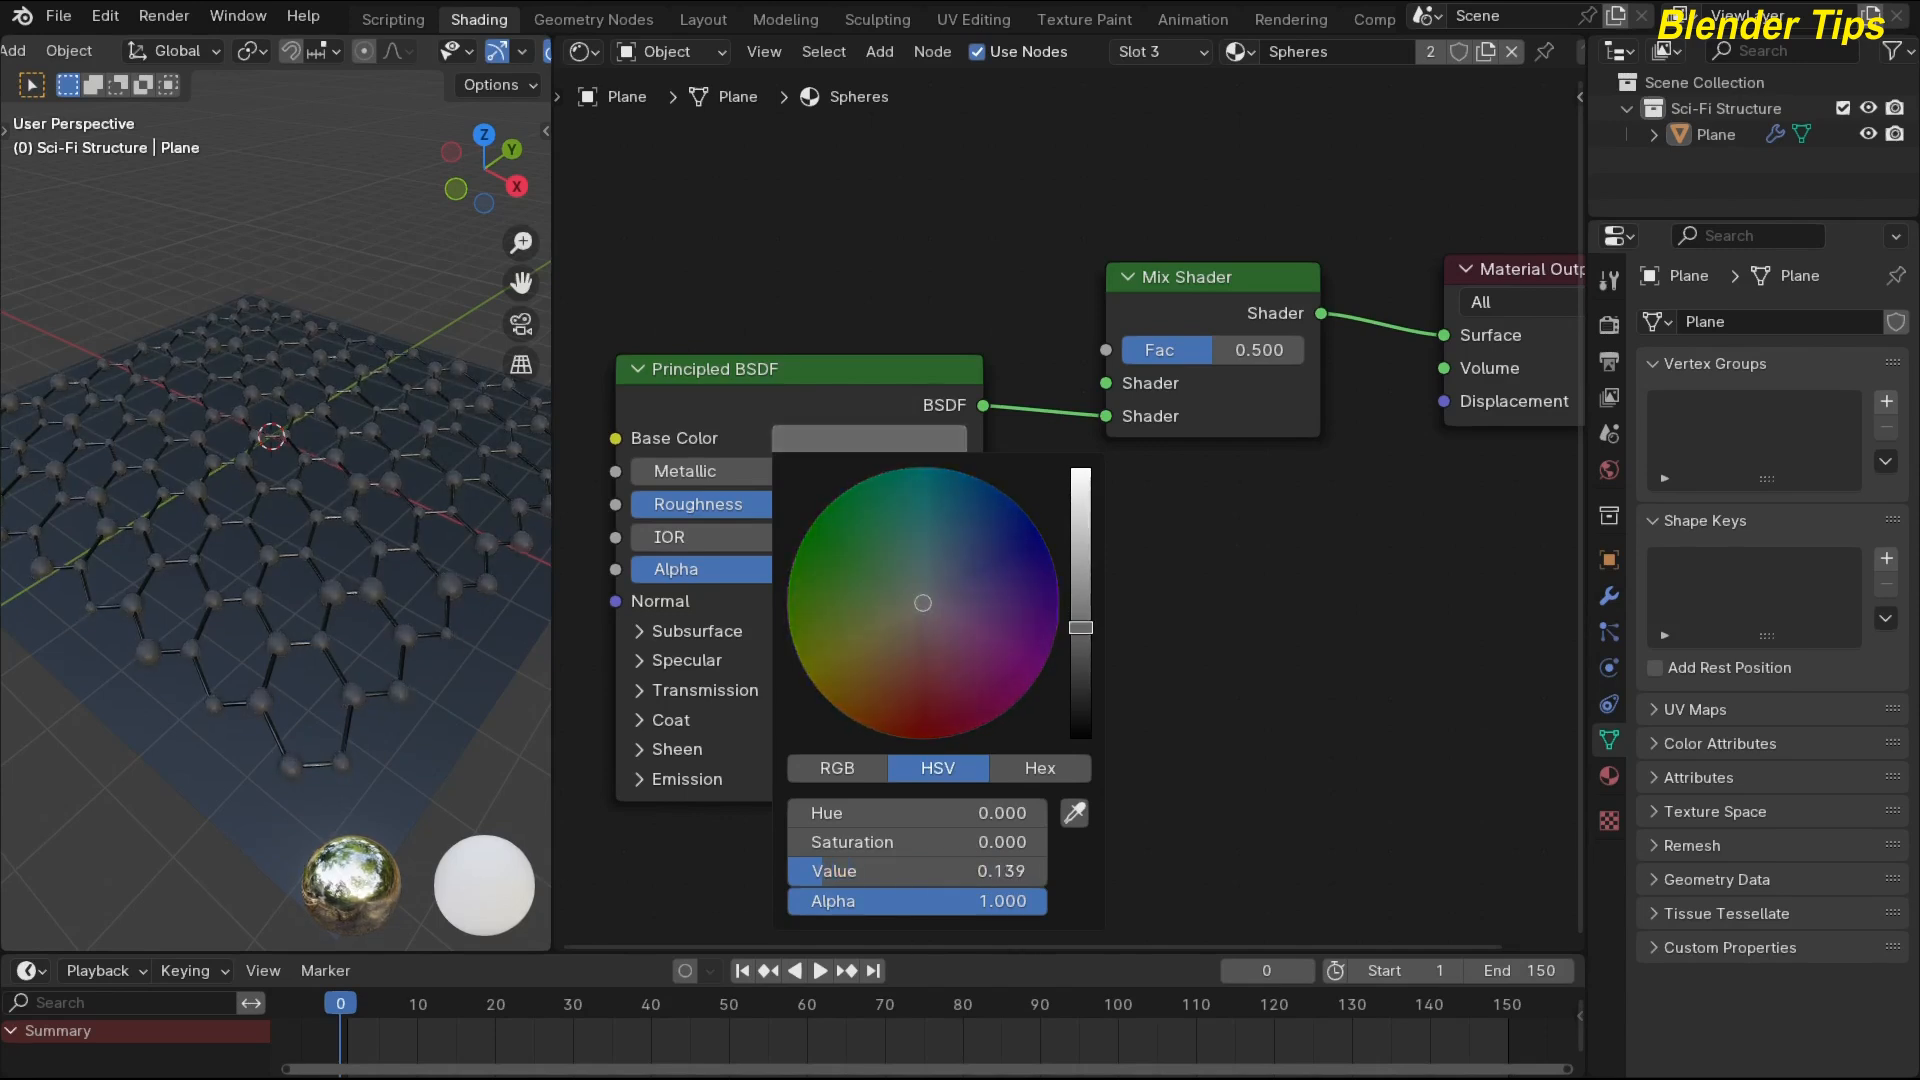
Set the Spheres material's metallic to 1 and its roughness to 0.4.
scroll(1106, 506, "up", 3)
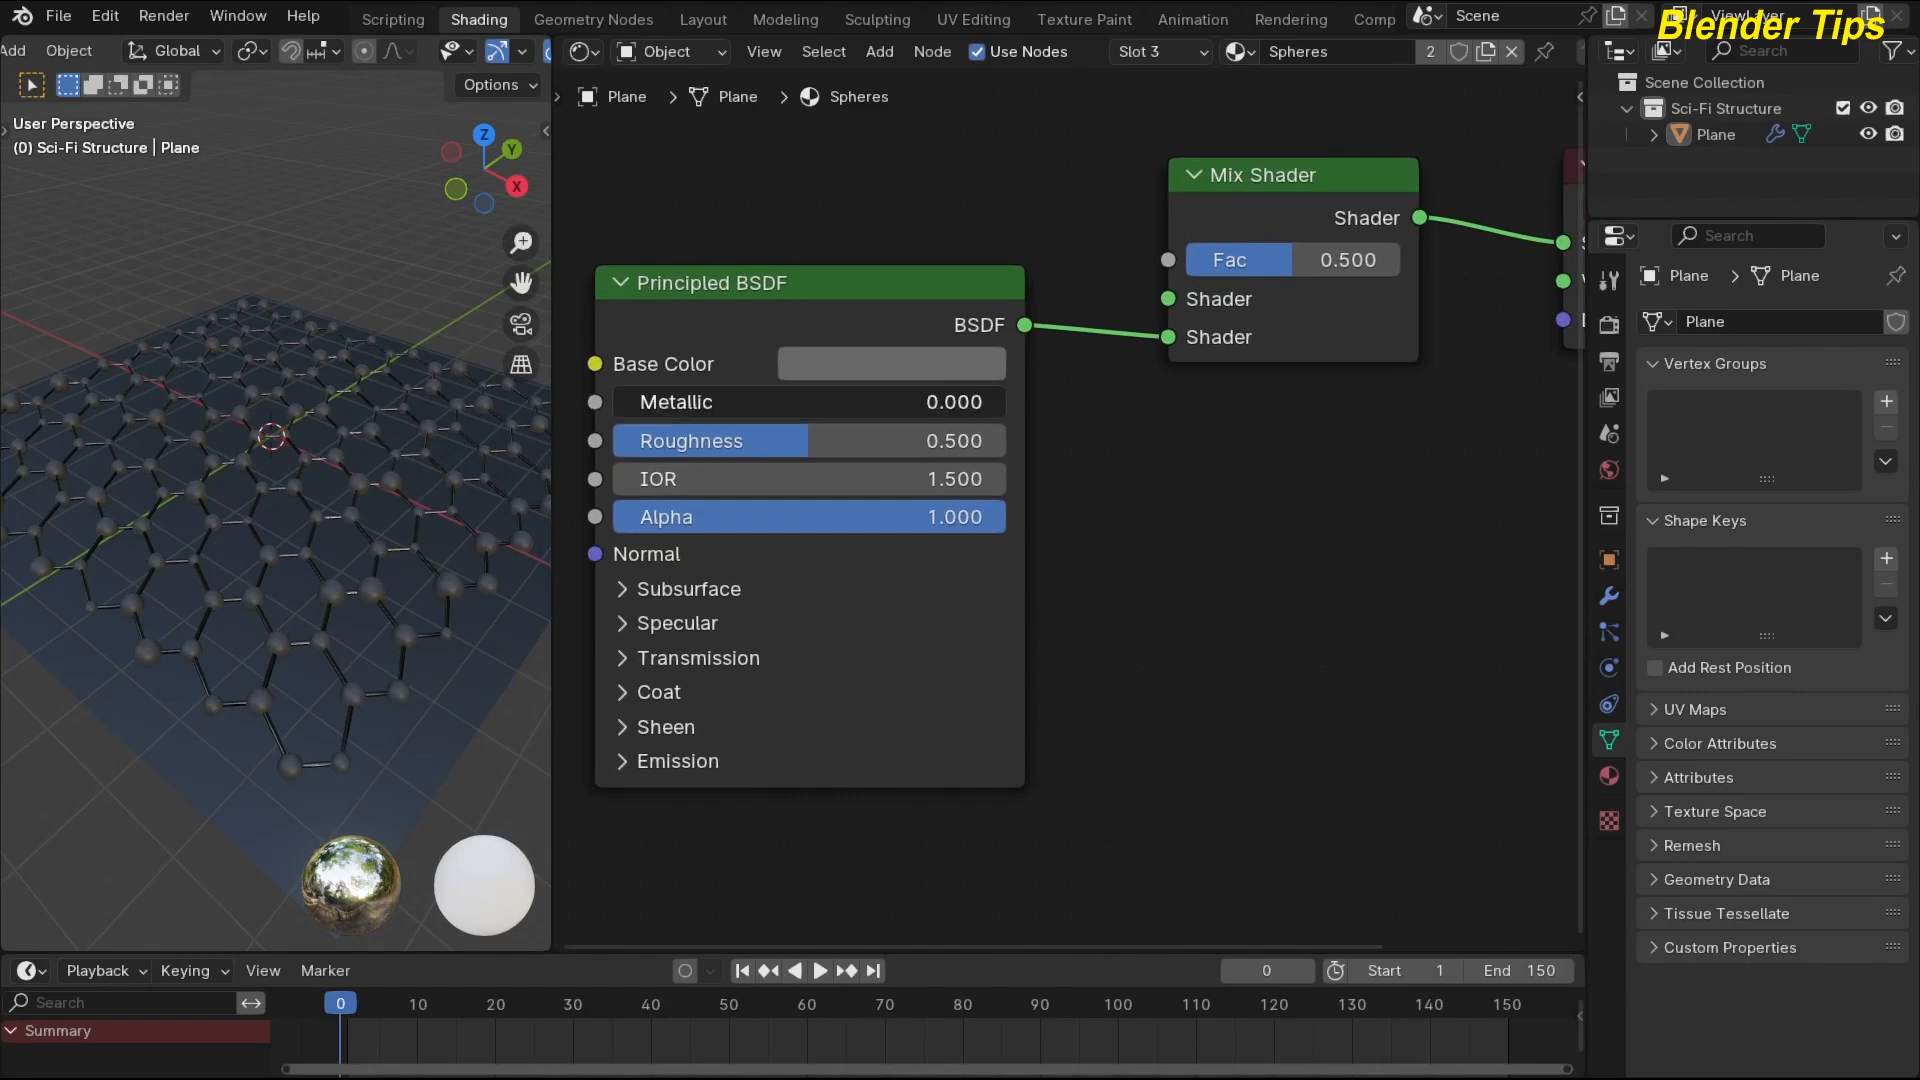
left_click_drag(790, 402, 1005, 402)
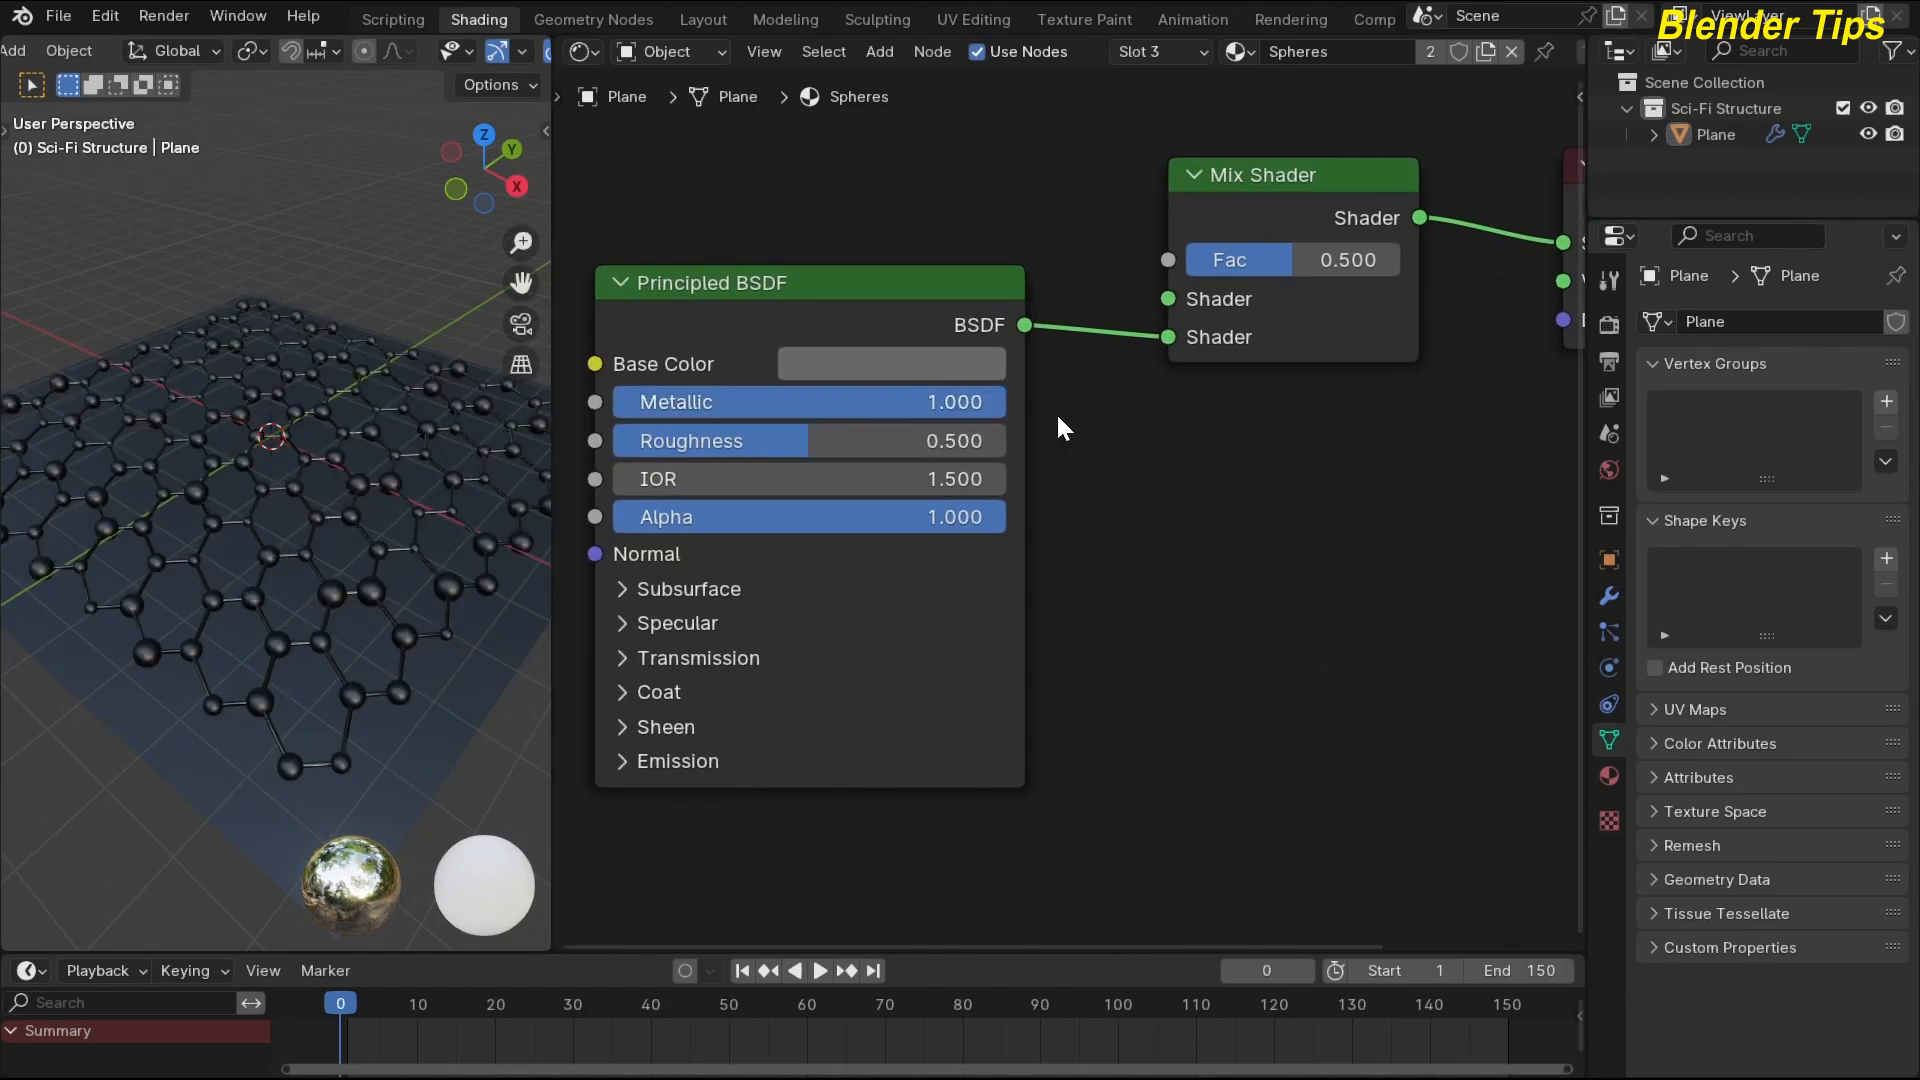
left_click_drag(857, 442, 765, 443)
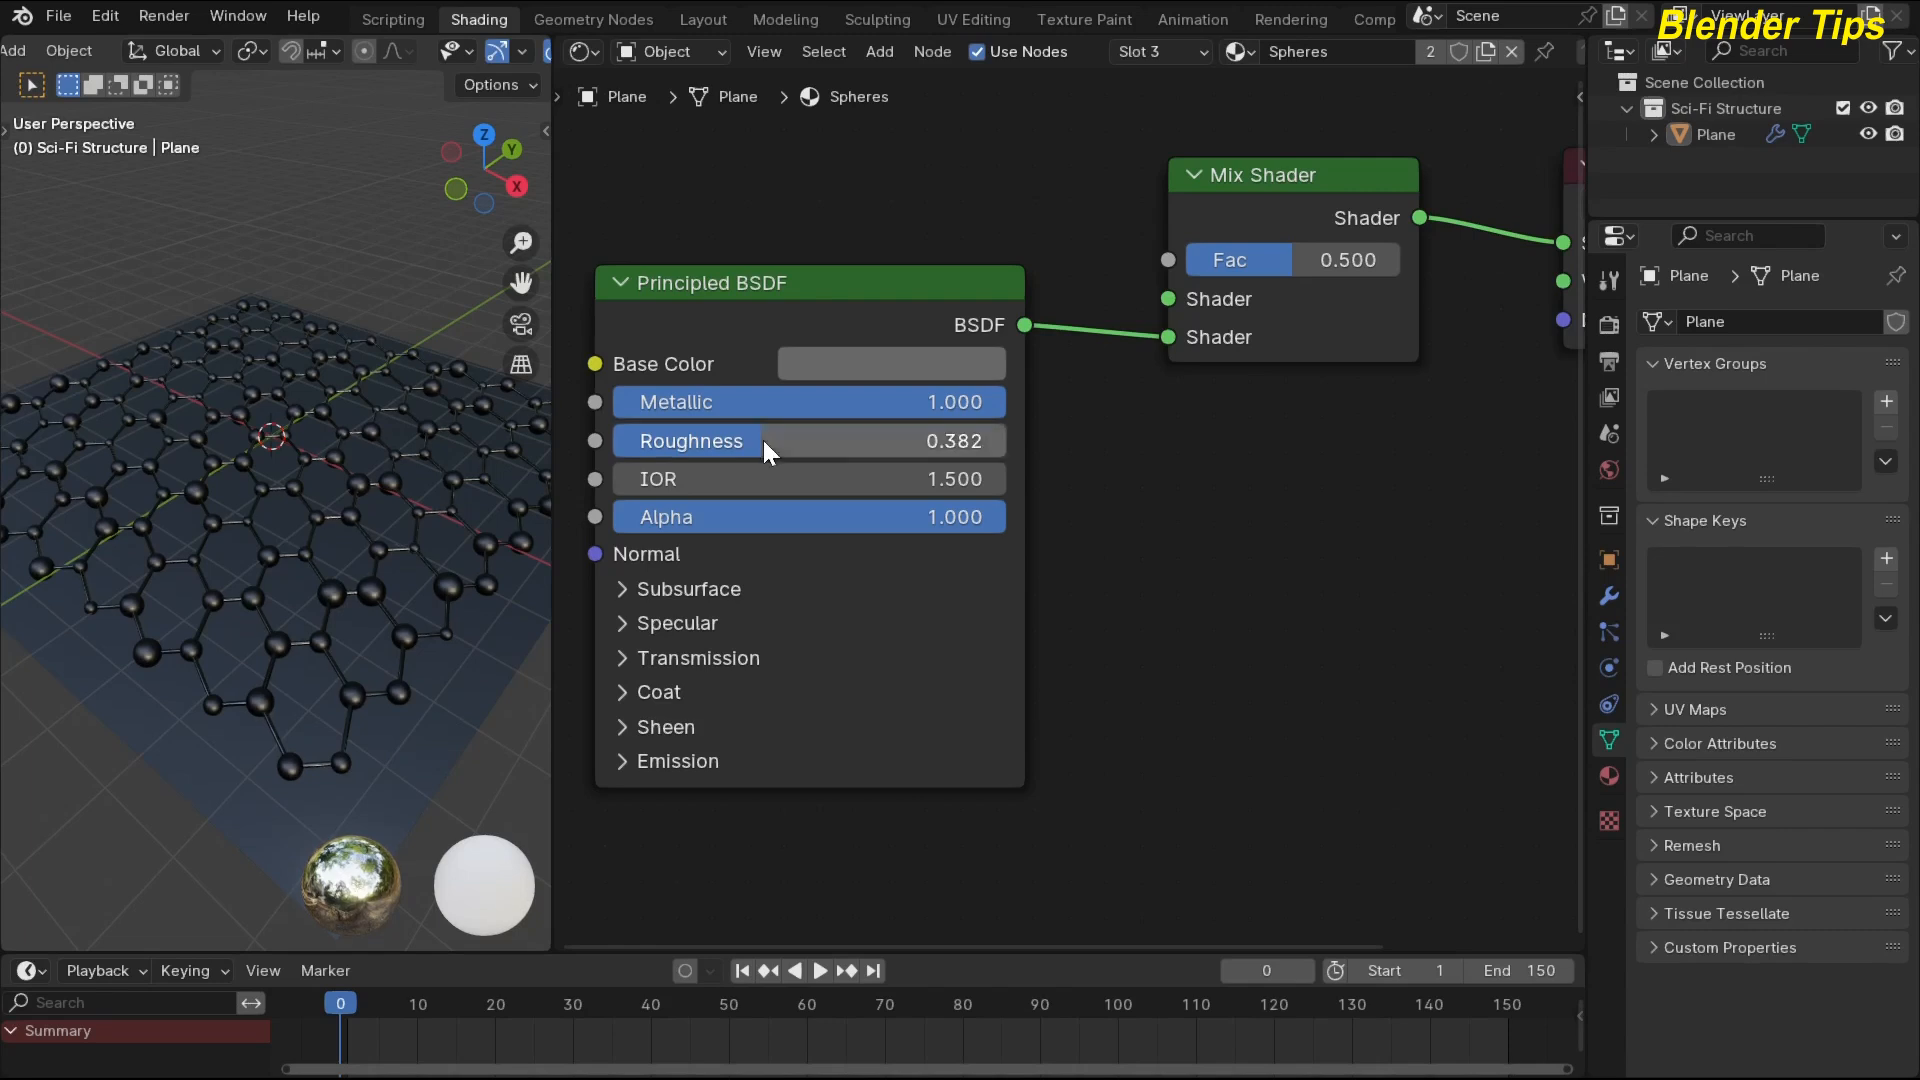
left_click(765, 441)
key("ctrl+a")
type(".4")
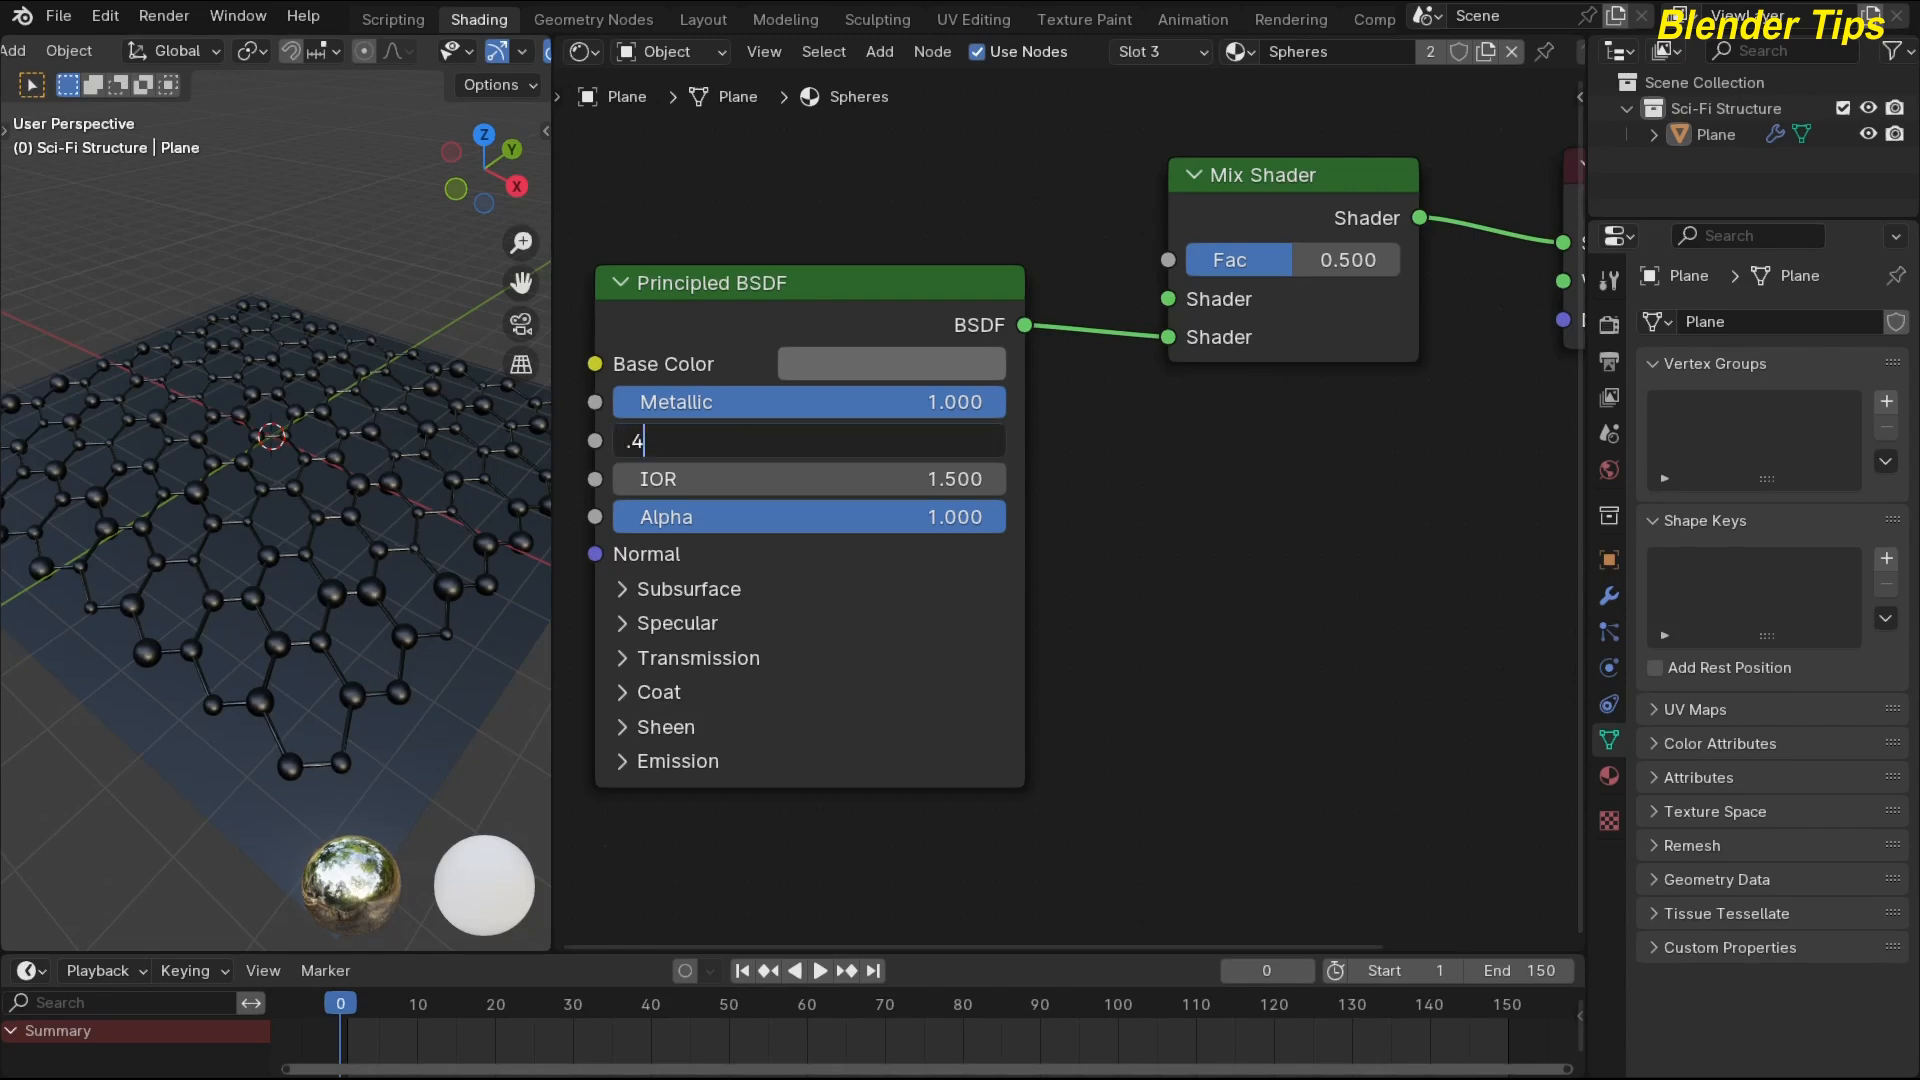
key("Return")
scroll(334, 618, "up", 3)
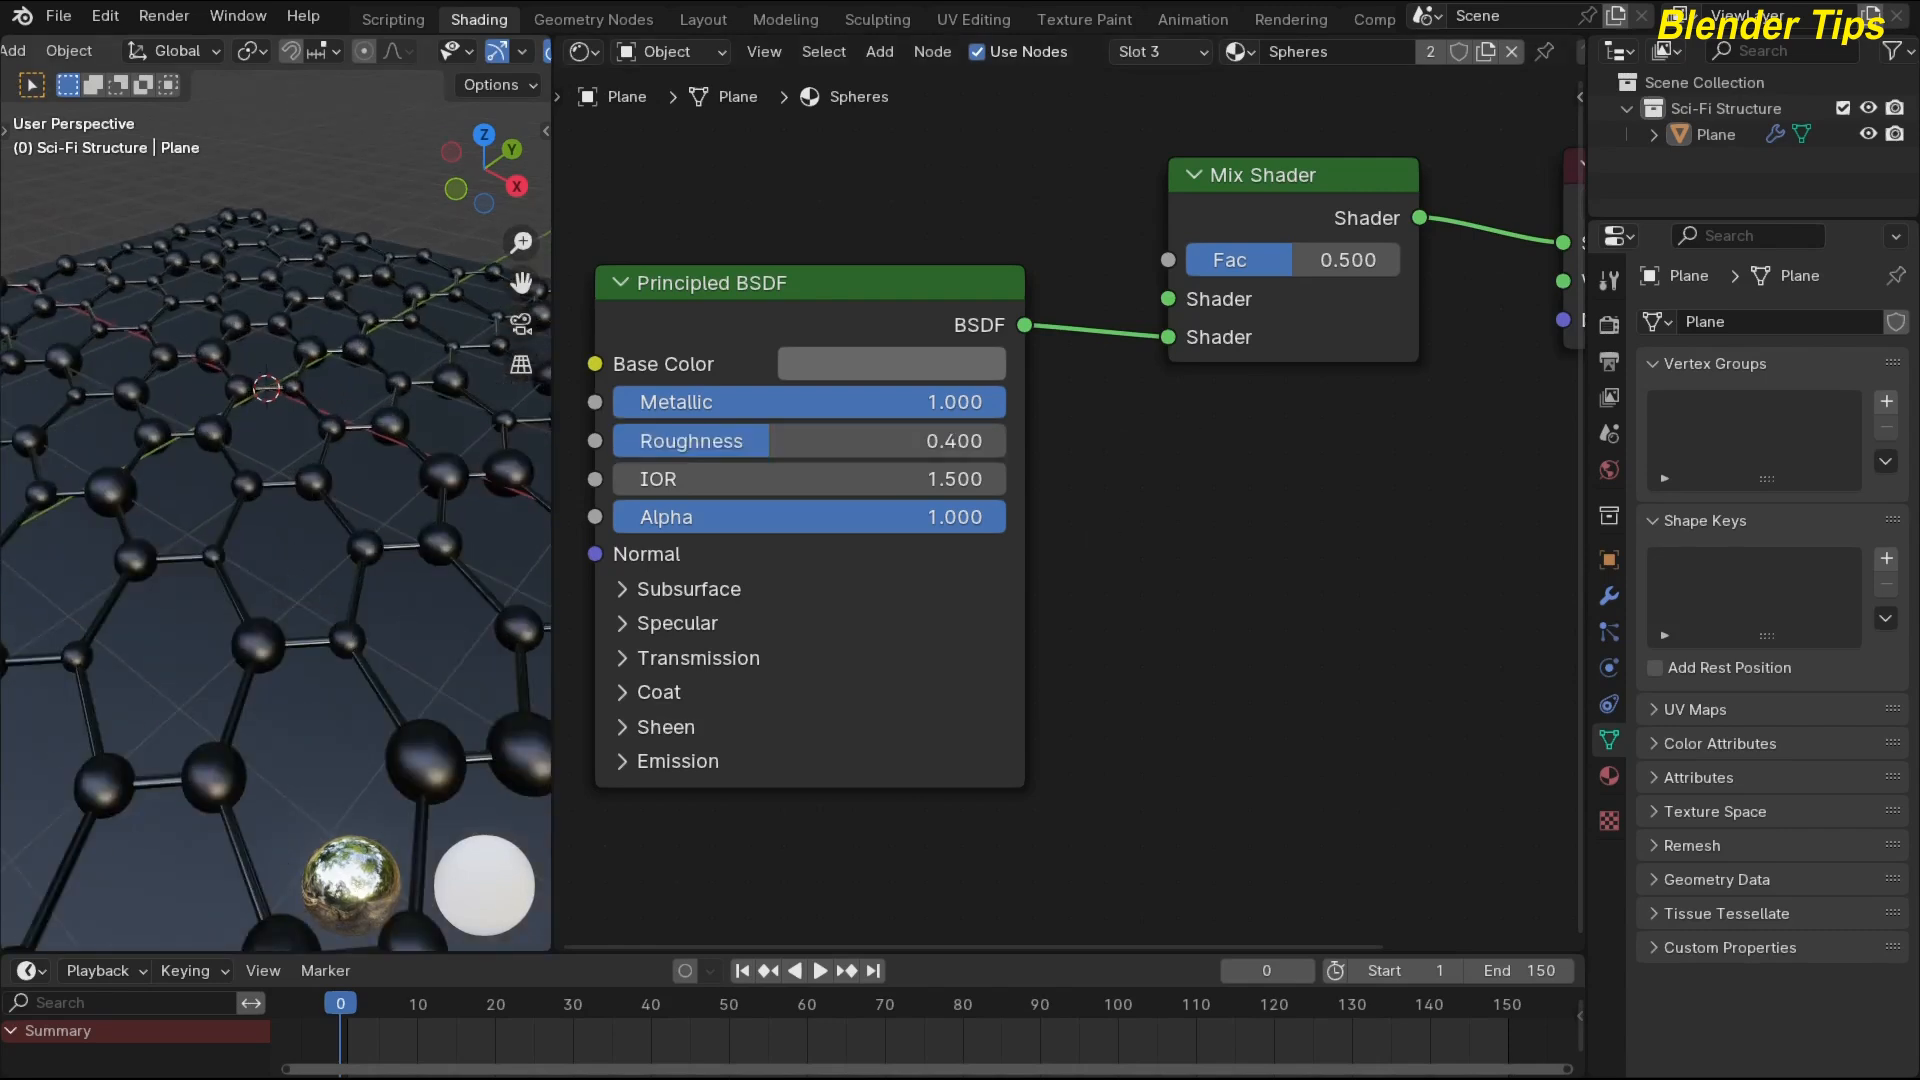
Move the Principled BSDF lower, add an Emission shader above it and connect it to the Mix Shader's first shader input.
scroll(1150, 560, "down", 2)
left_click_drag(913, 405, 918, 585)
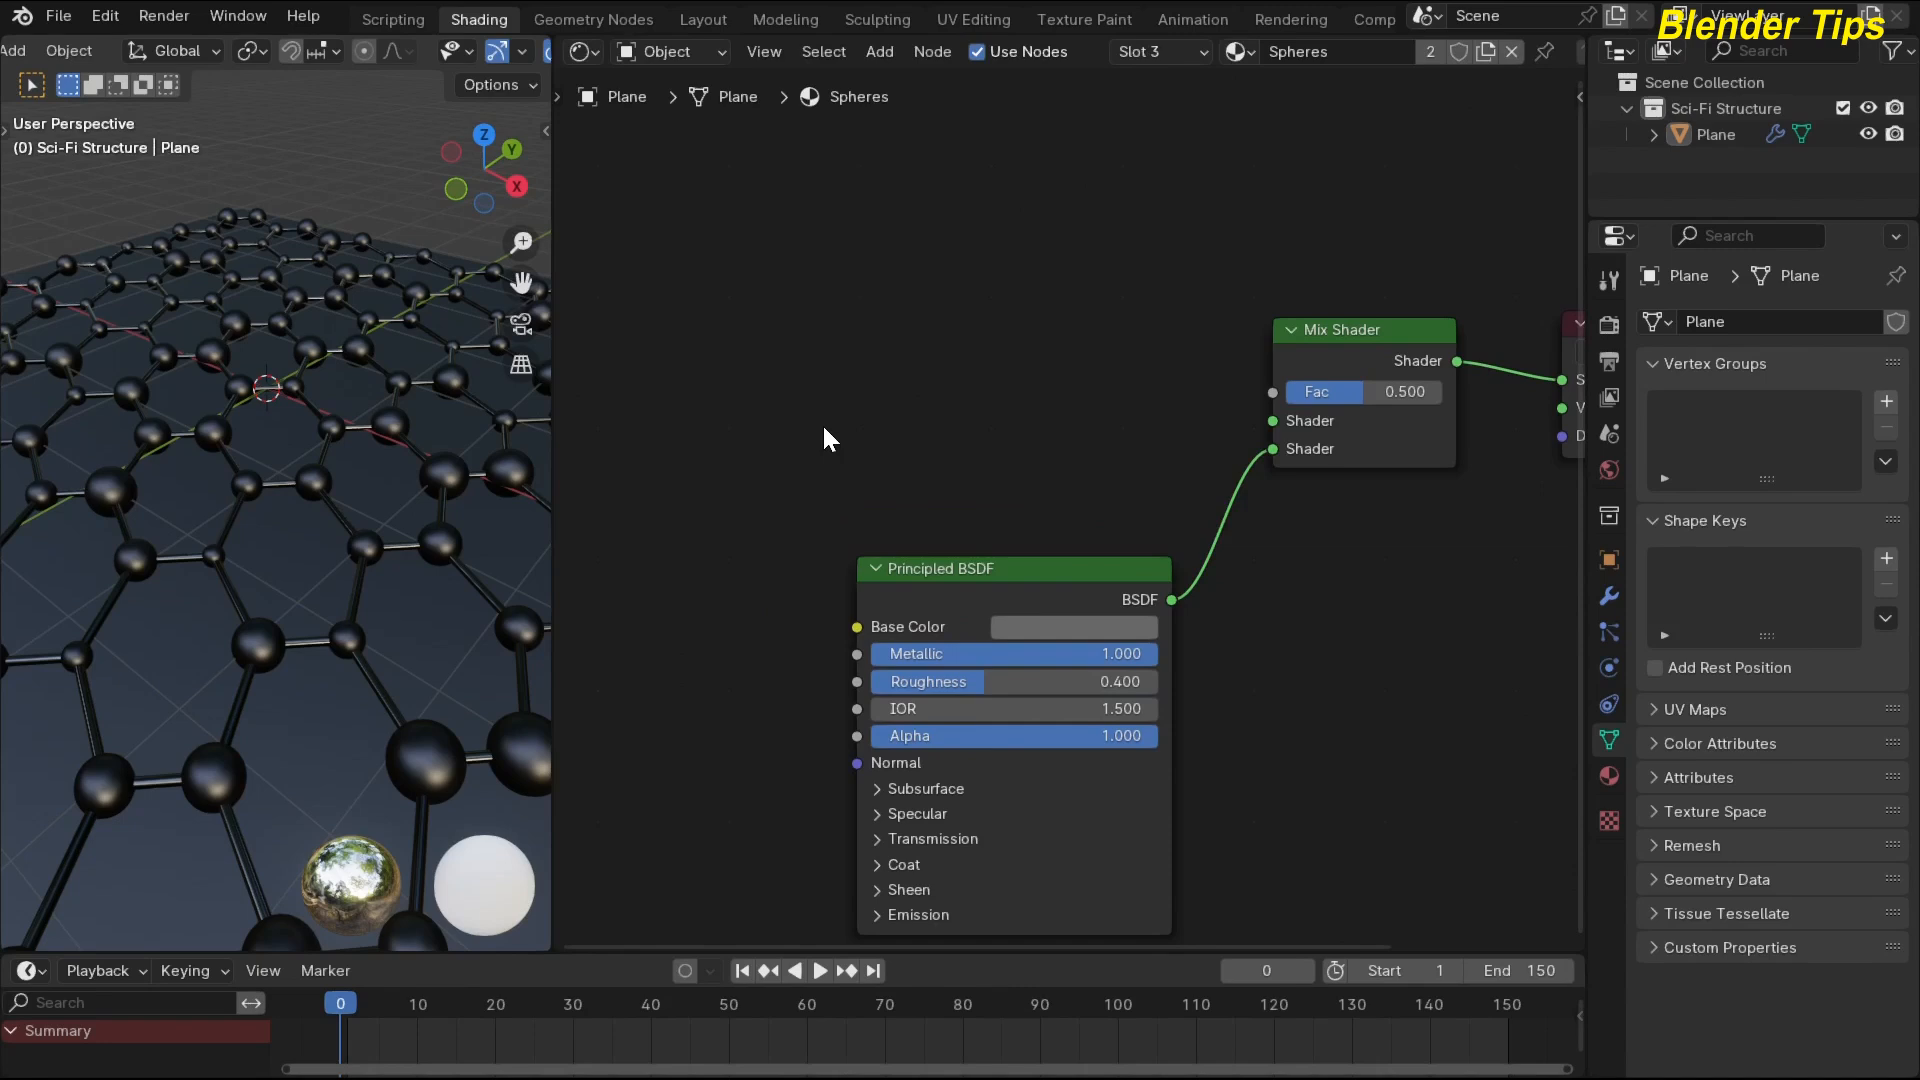
key("shift+a")
type("emmiss")
key("Down")
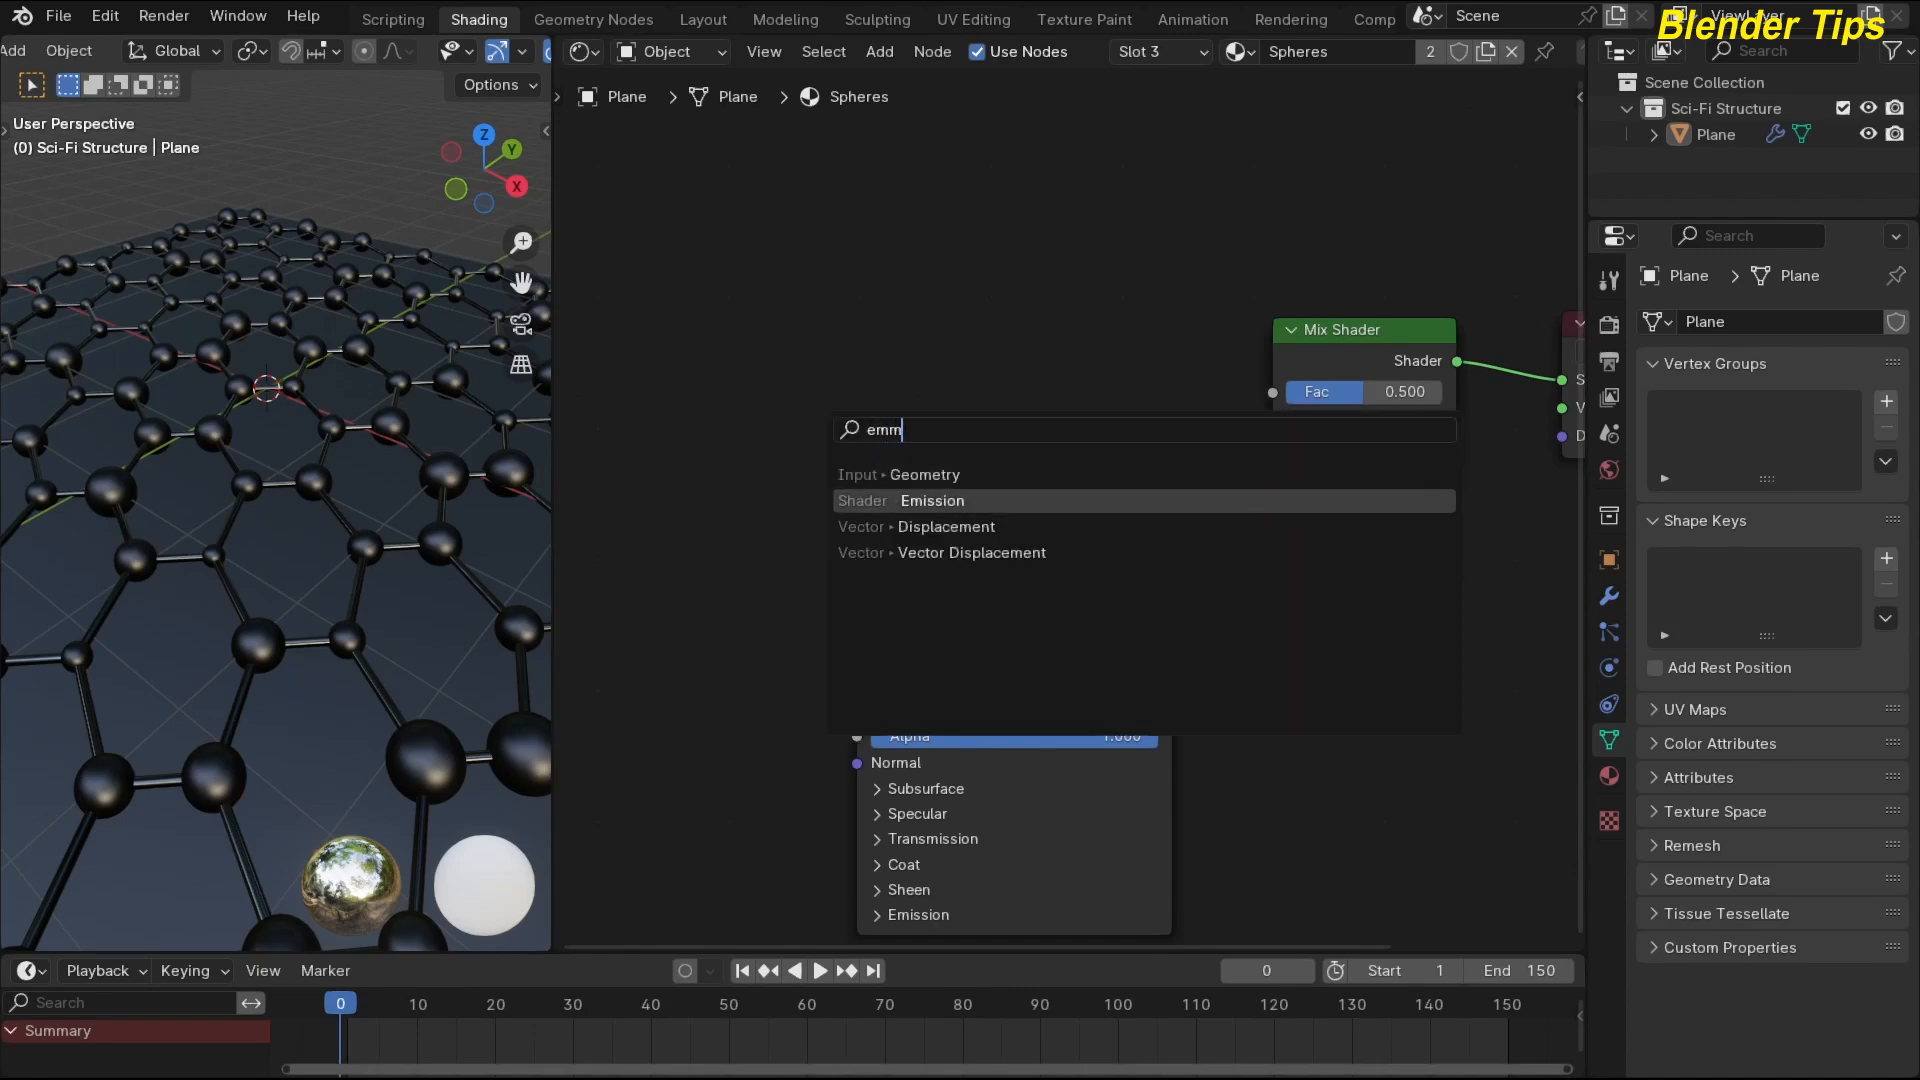
key("Return")
left_click(946, 396)
left_click_drag(1048, 418, 1268, 421)
Change the Emission node's color to a slightly darkened pale yellow.
scroll(764, 285, "up", 2)
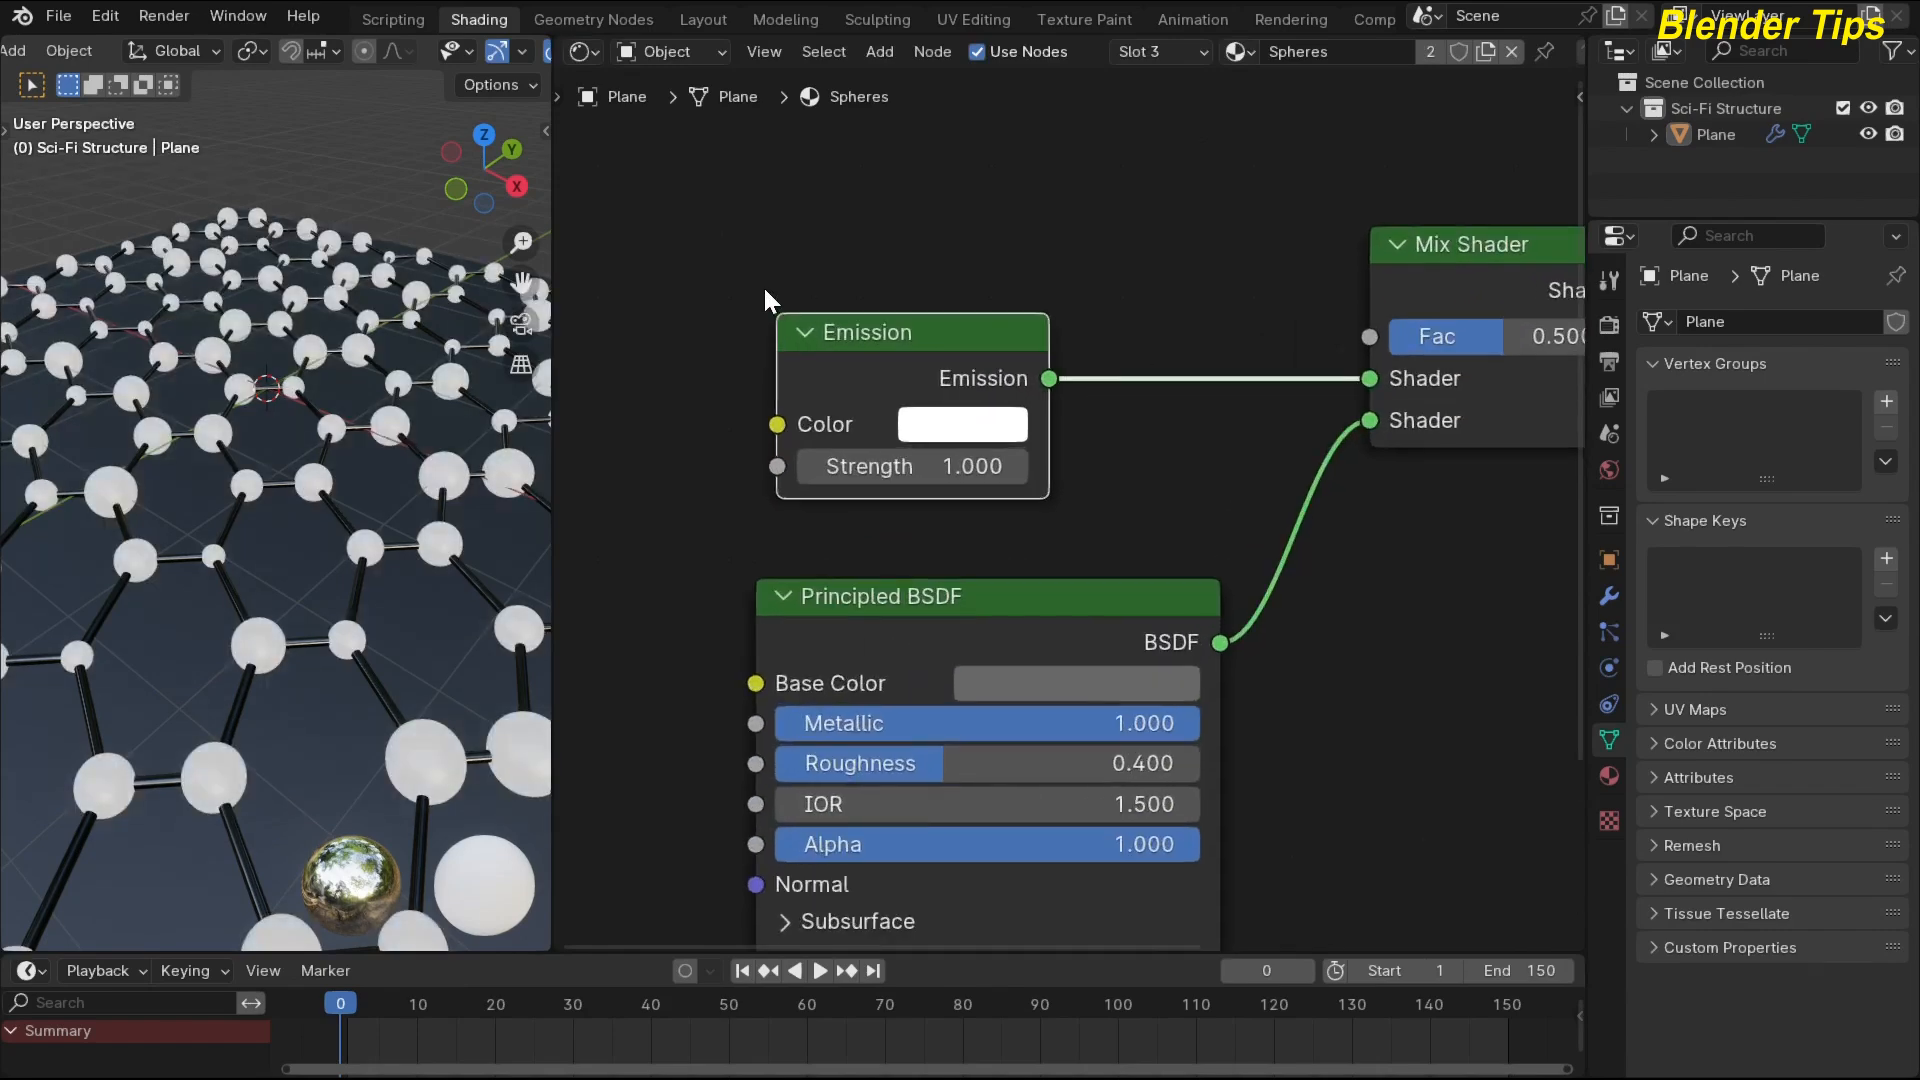
left_click(1029, 488)
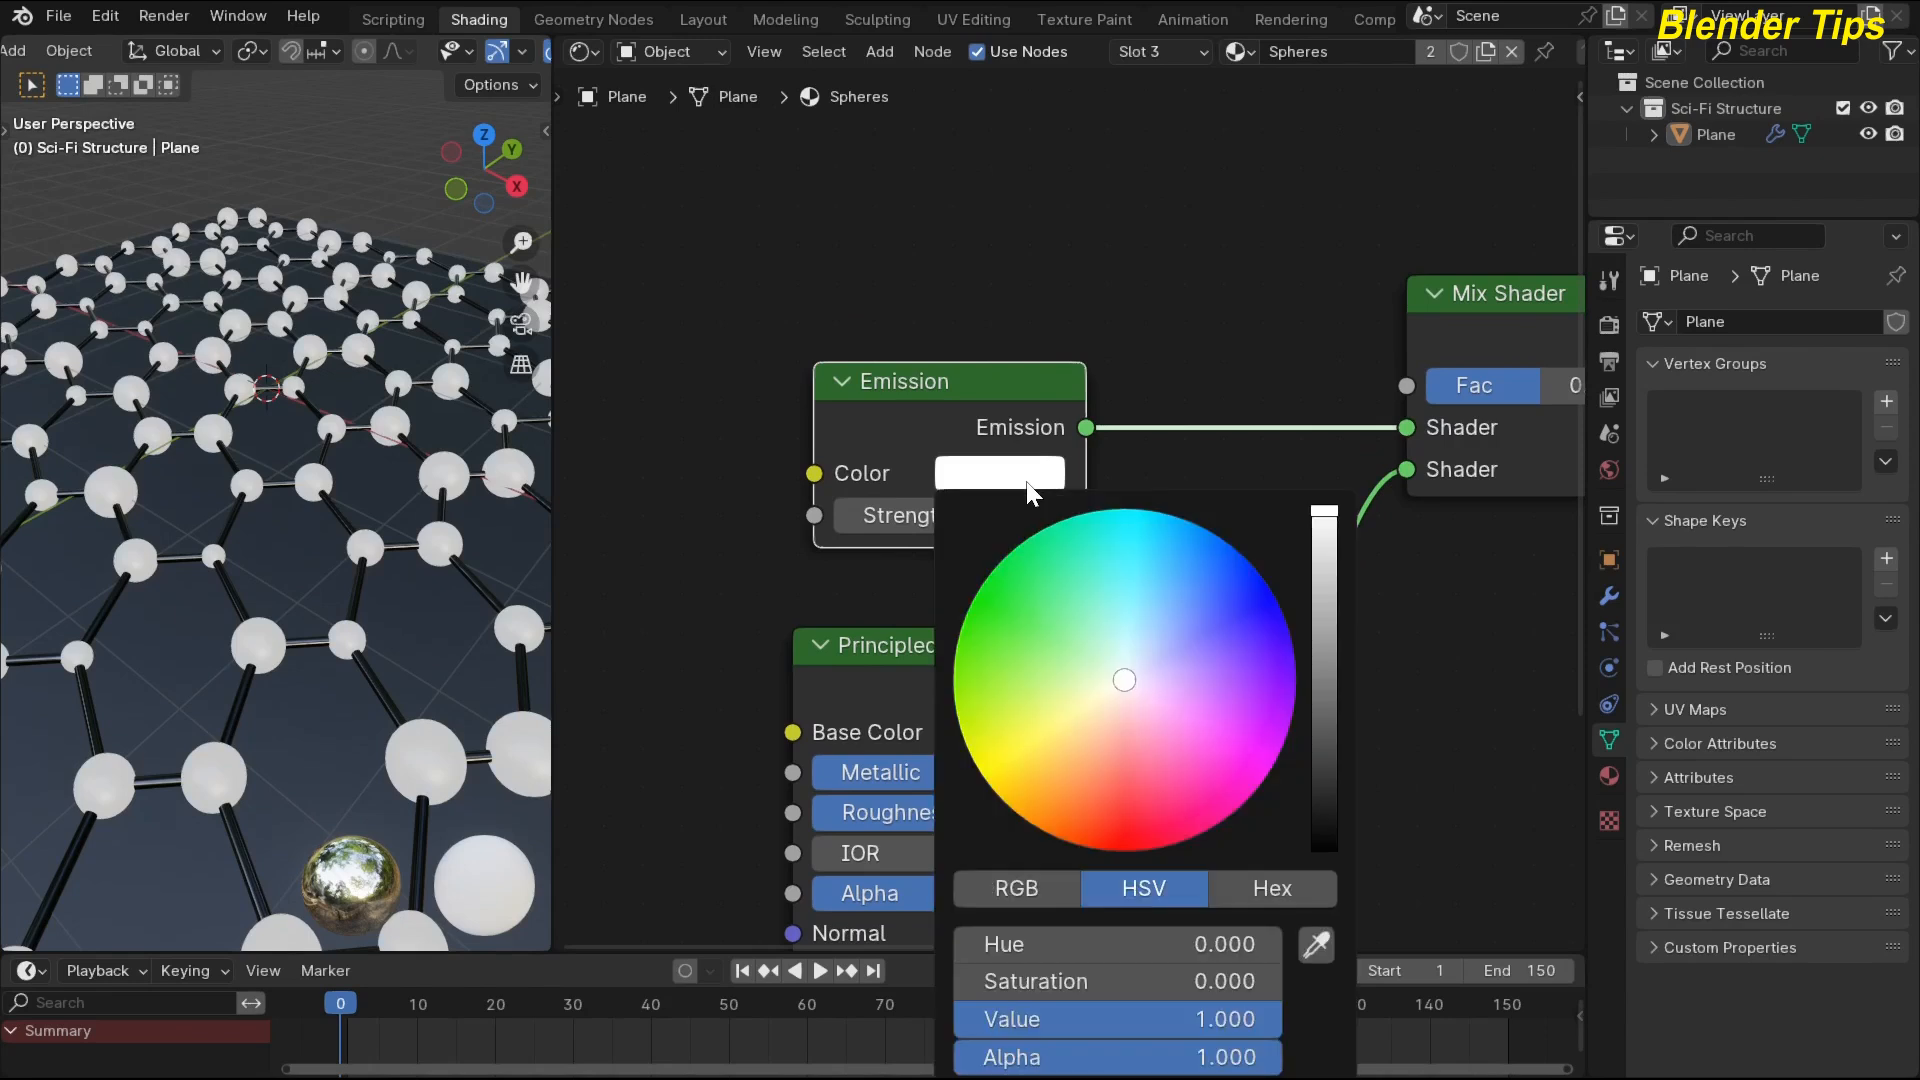
mouse_move(1112, 682)
left_mouse_down()
mouse_move(1048, 738)
mouse_move(1074, 724)
left_mouse_up()
left_click_drag(1324, 512, 1324, 591)
left_click_drag(1077, 724, 1084, 712)
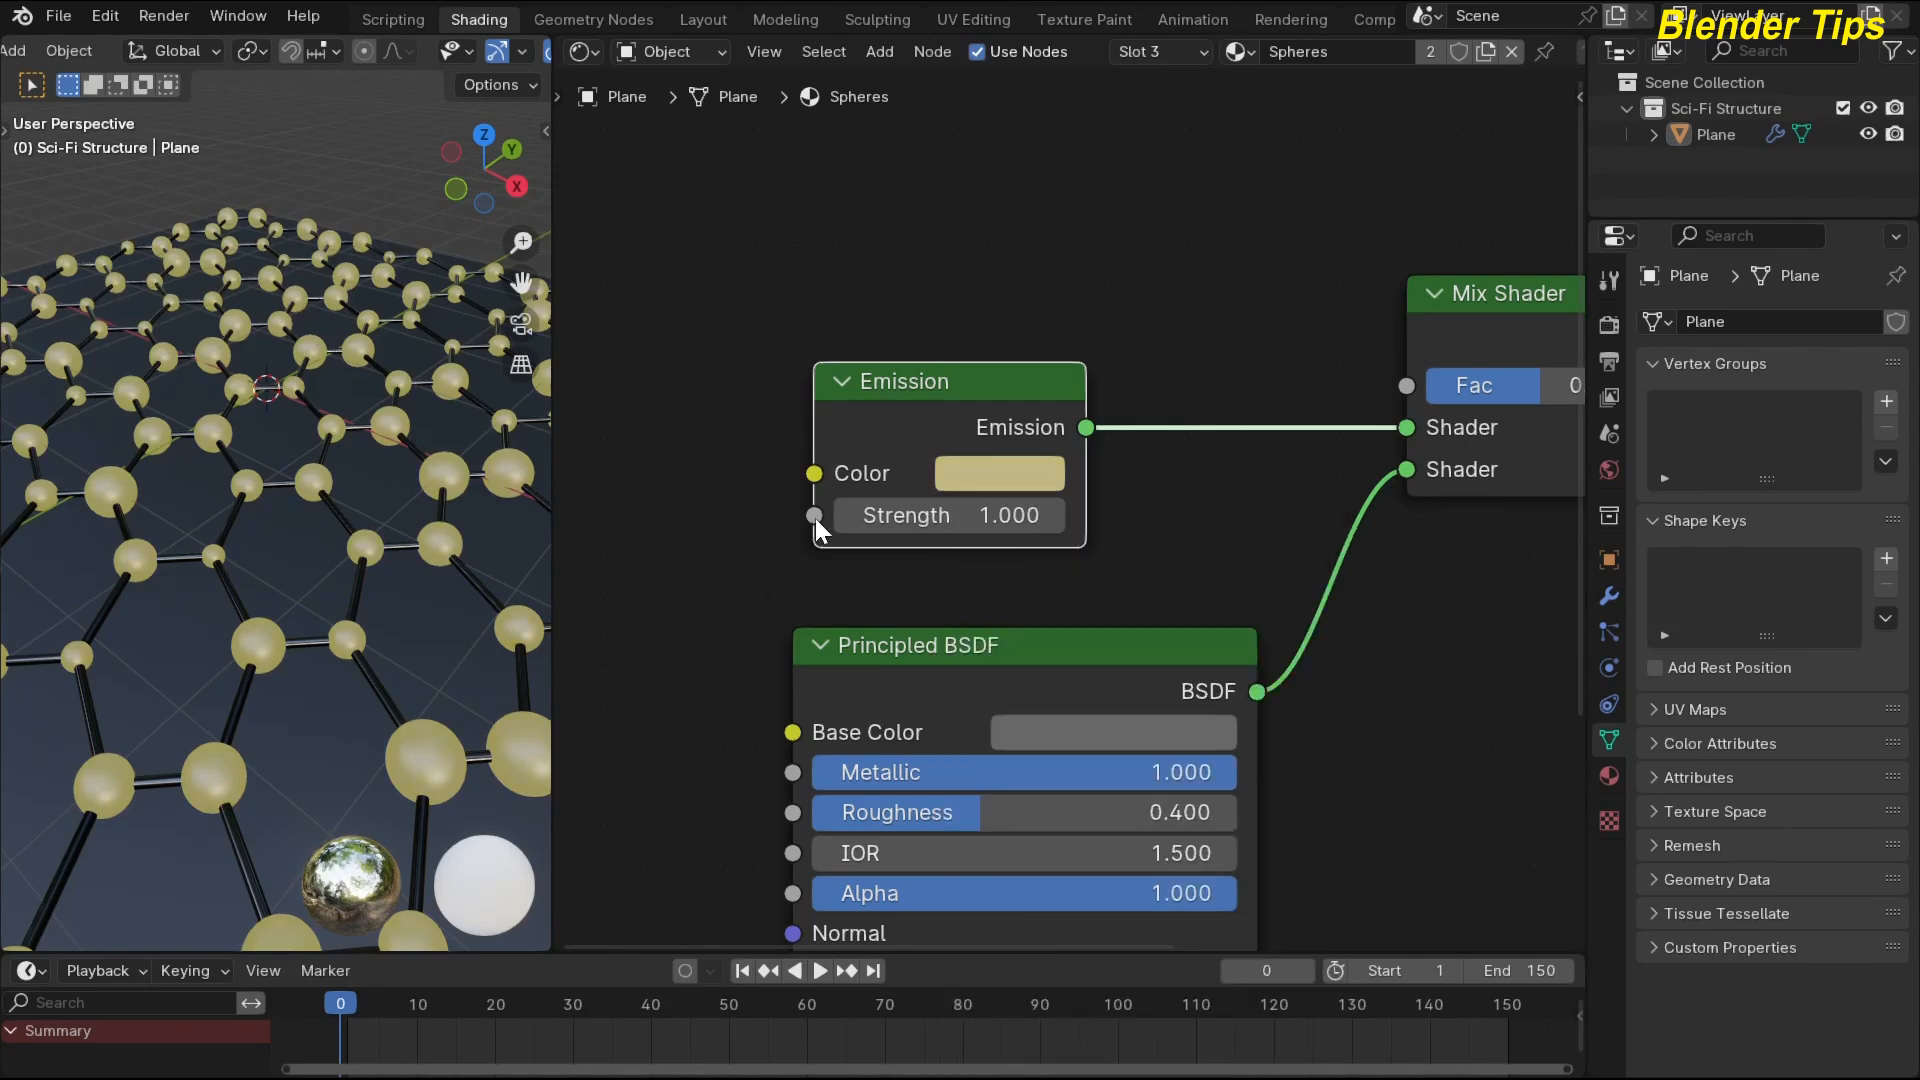
Set the Emission strength to 2 and move the Emission node closer to the Principled BSDF.
double_click(1008, 514)
type("2")
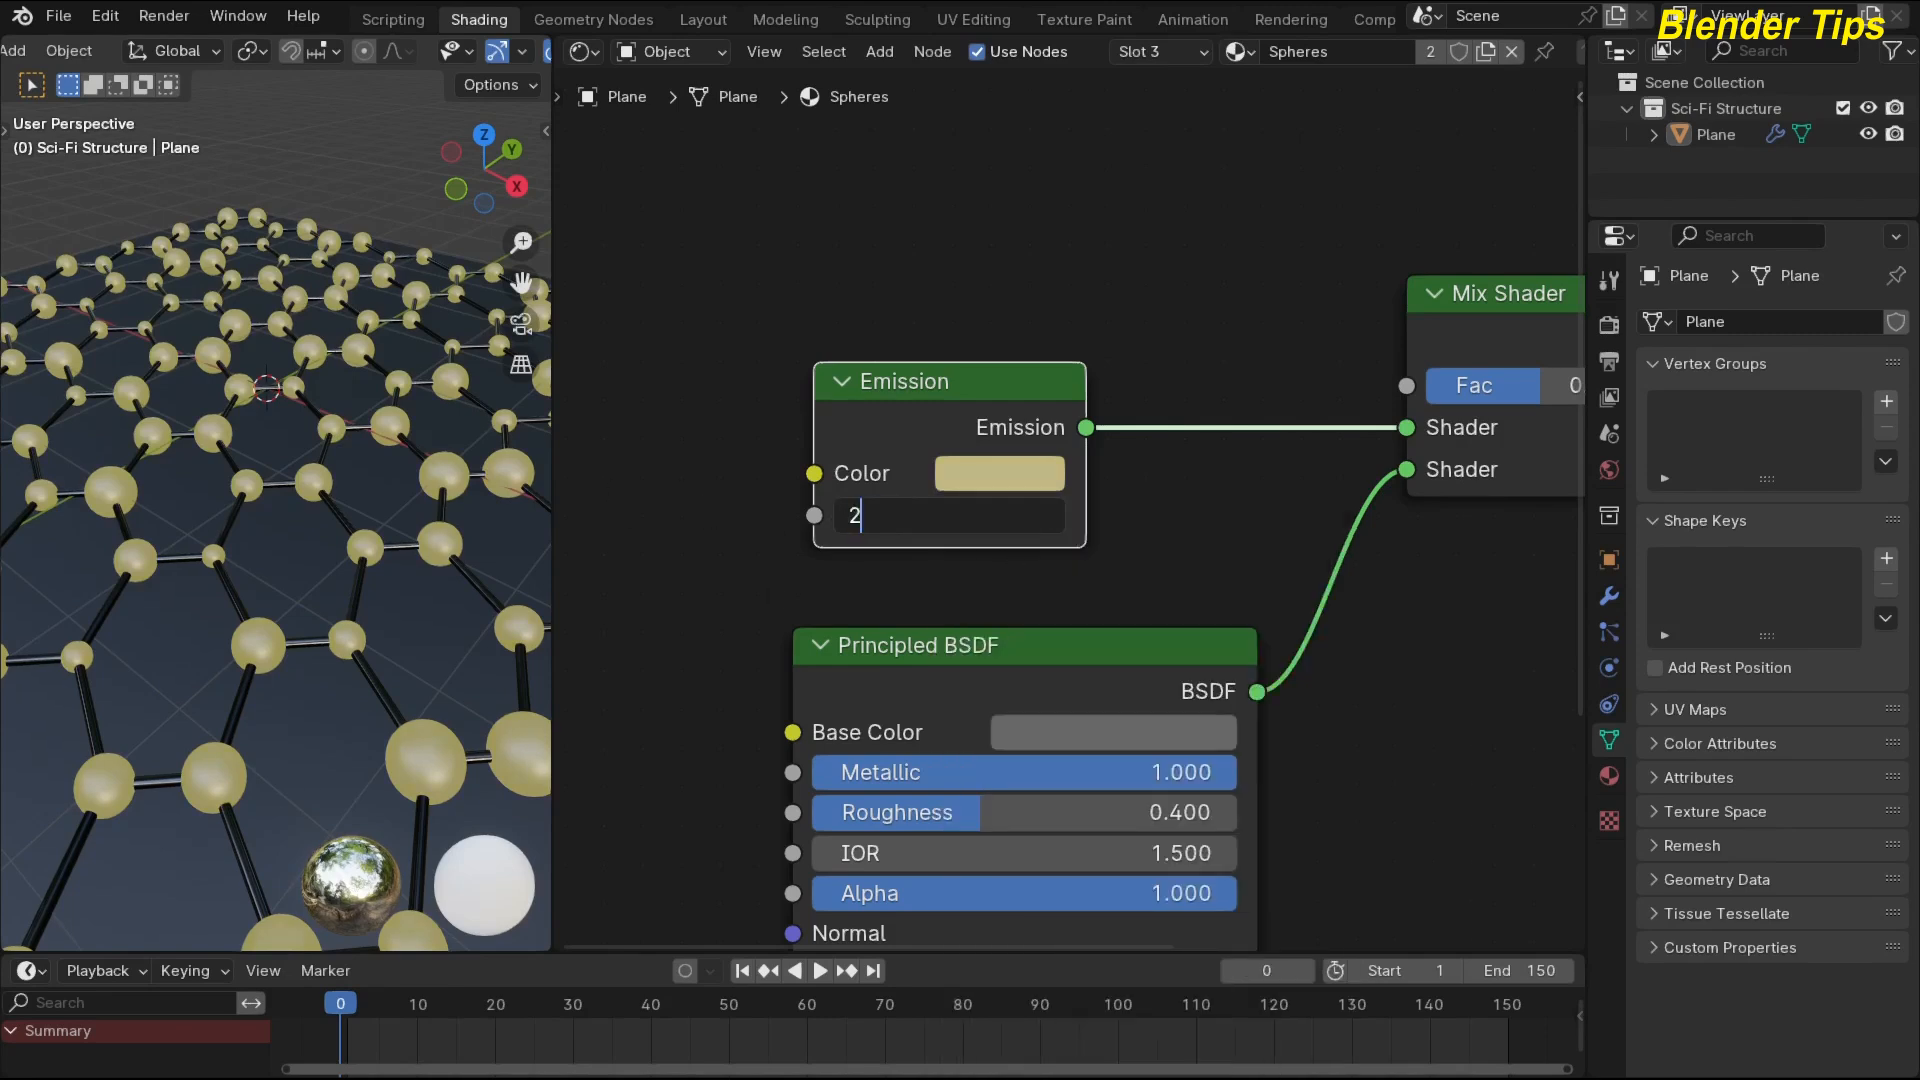
key("Return")
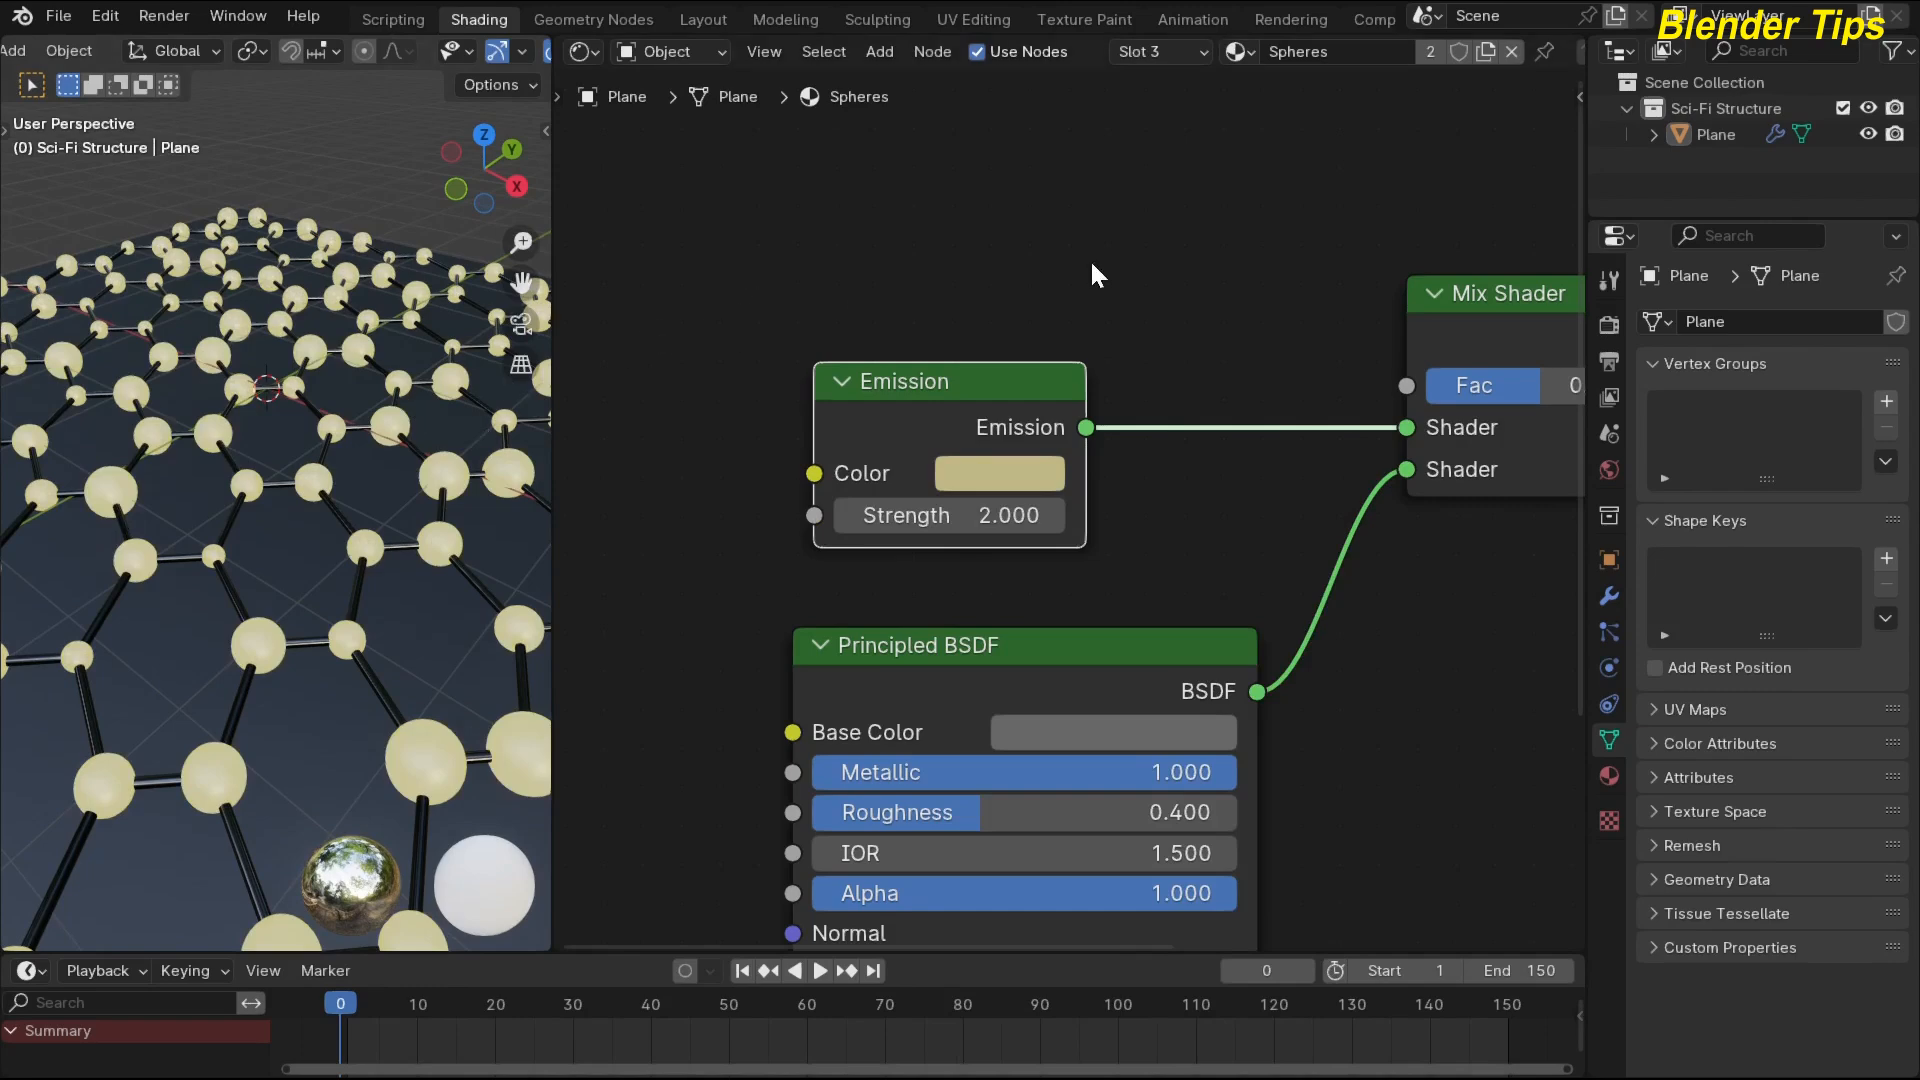
scroll(1092, 264, "down", 4)
left_click_drag(962, 420, 967, 450)
middle_click_drag(967, 356, 1047, 350)
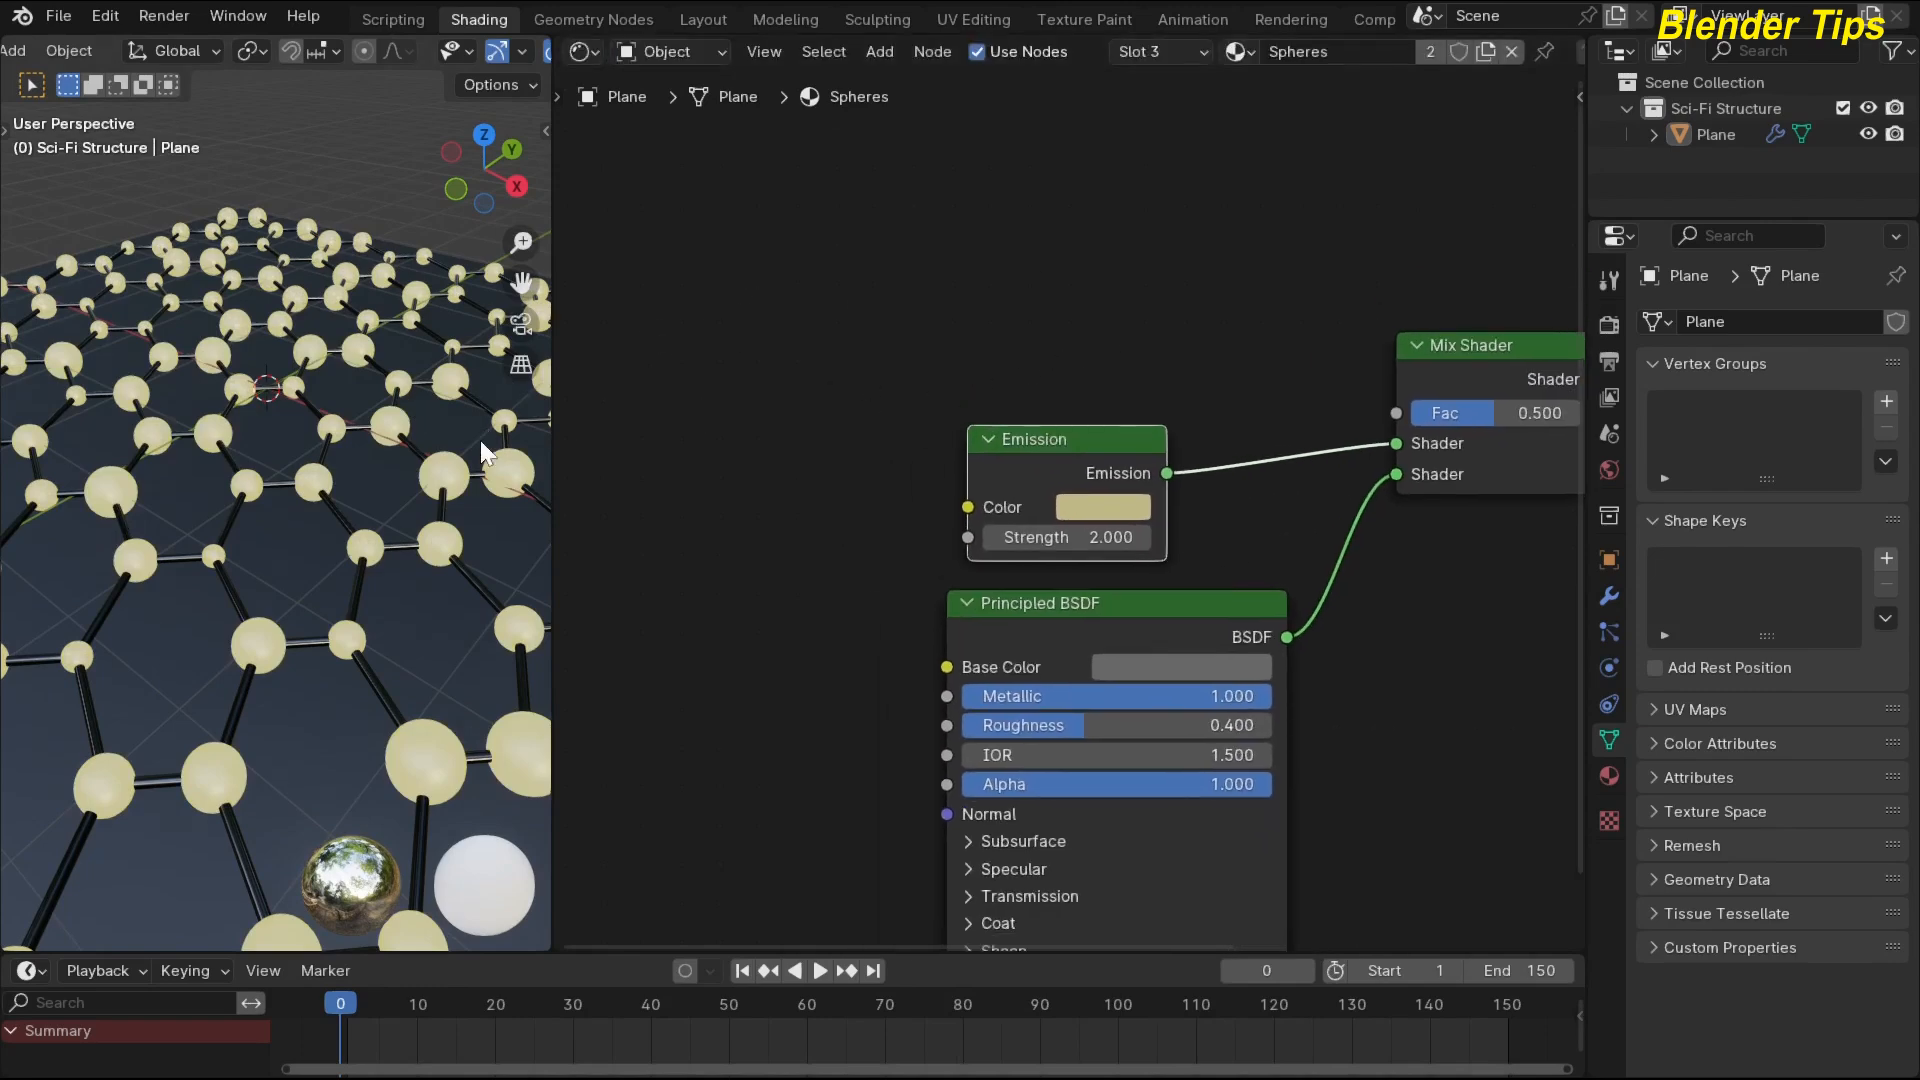
Add a Color Ramp above the Emission node and connect its Color output to the Mix Shader's Fac input.
scroll(240, 471, "up", 5)
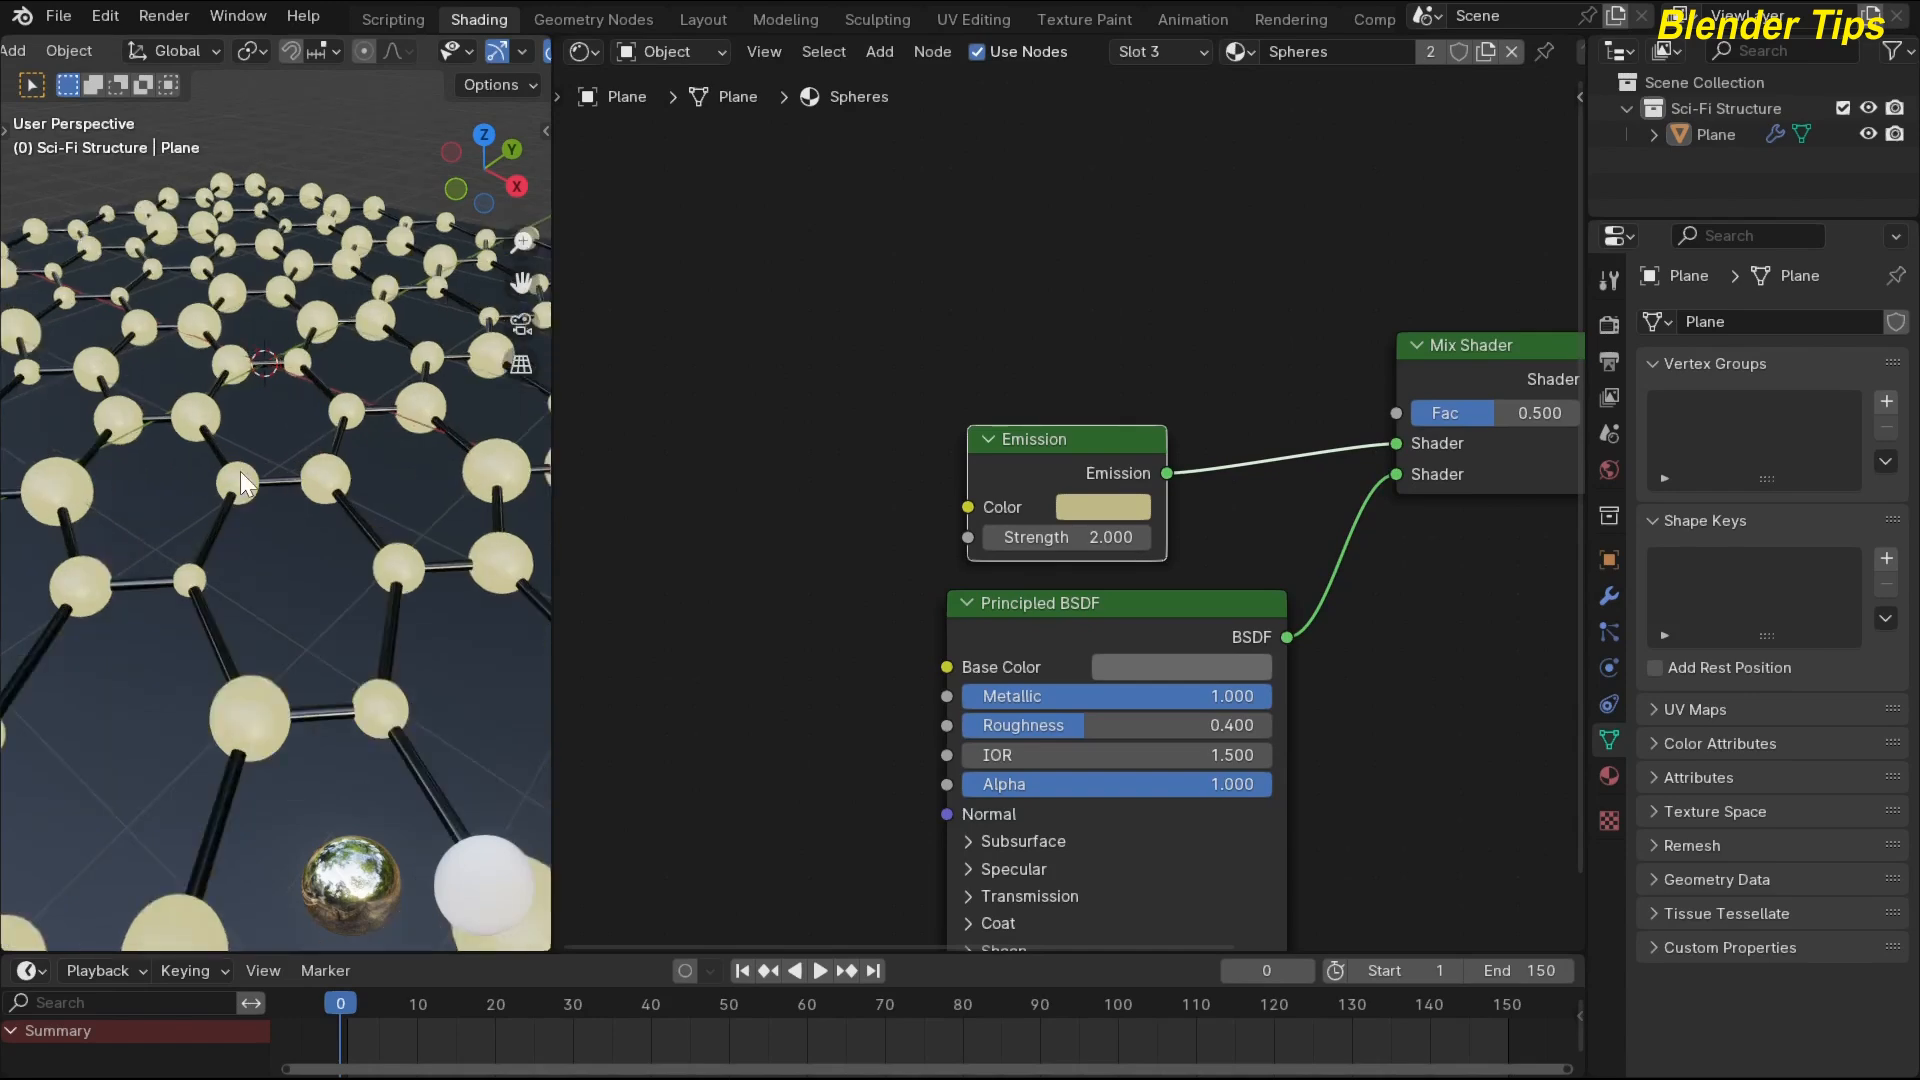
scroll(220, 488, "down", 6)
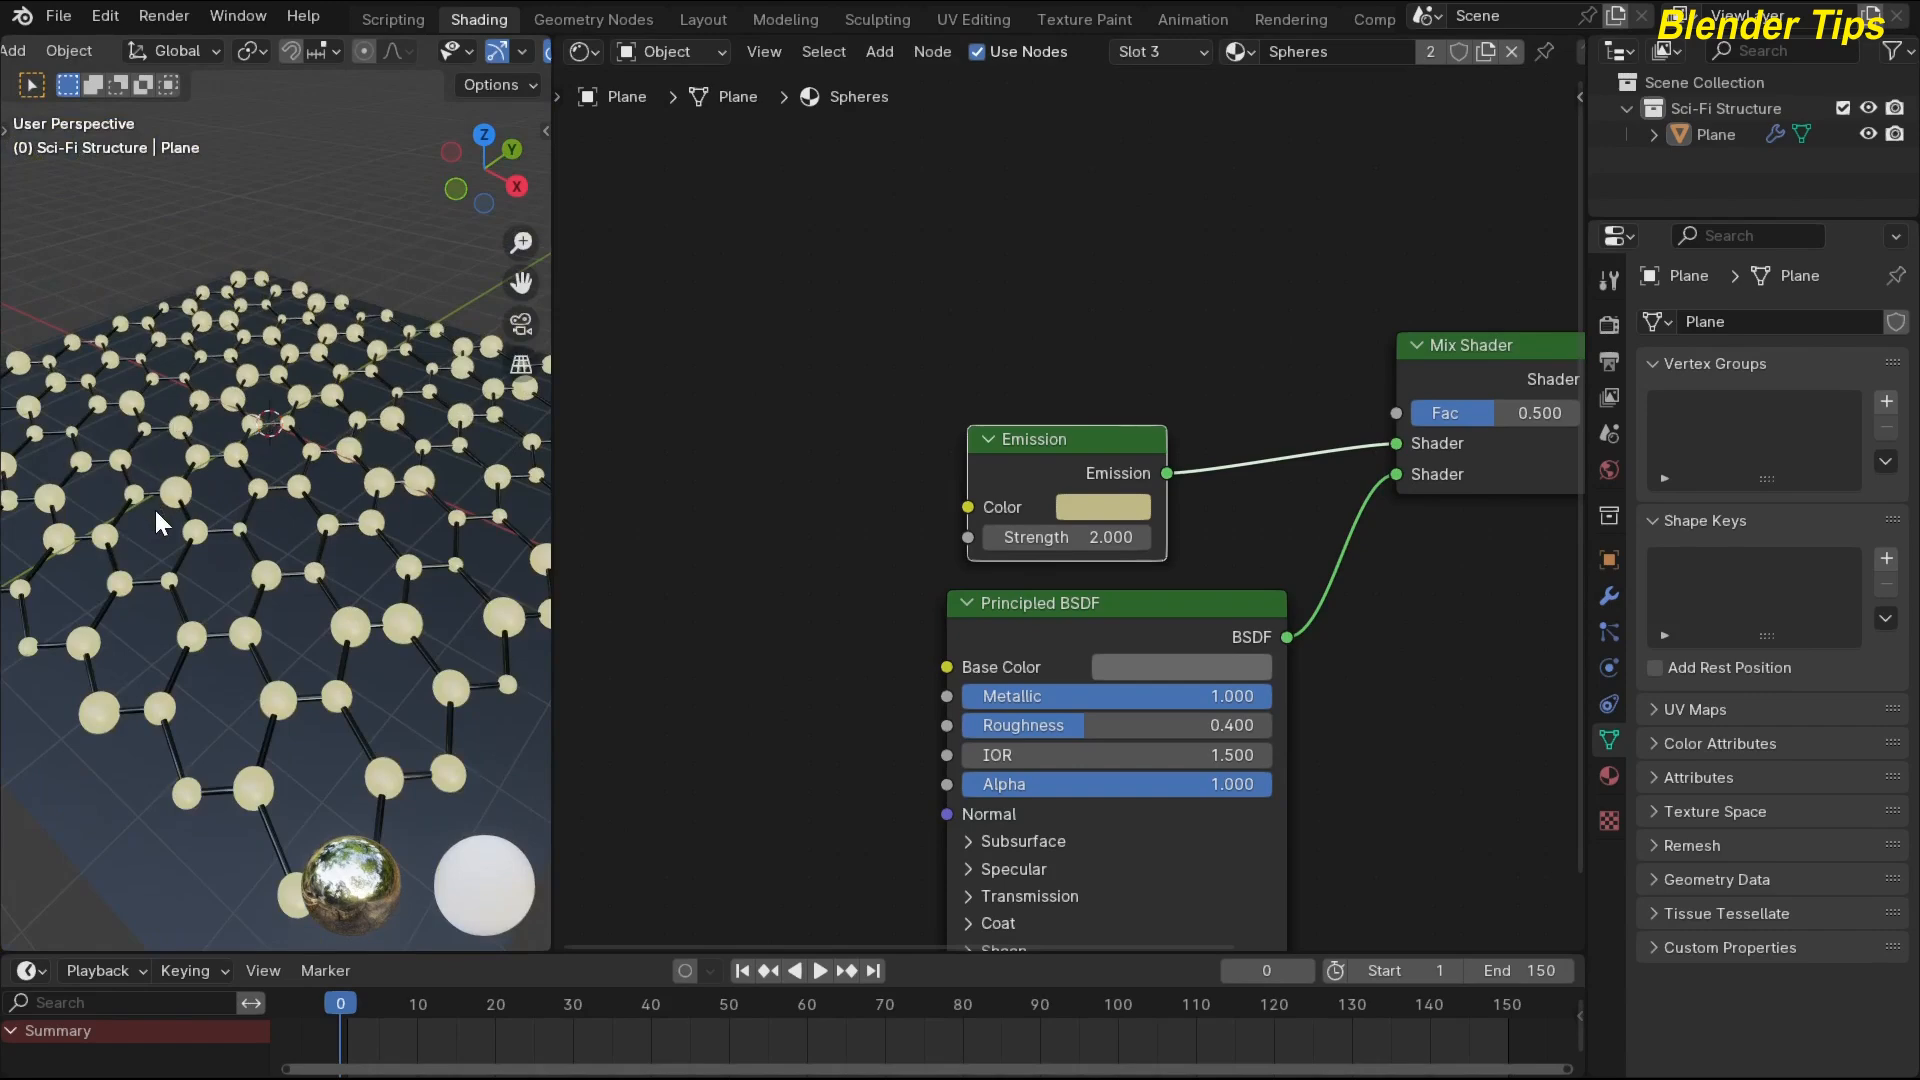
middle_click_drag(154, 507, 160, 458)
scroll(195, 543, "up", 5)
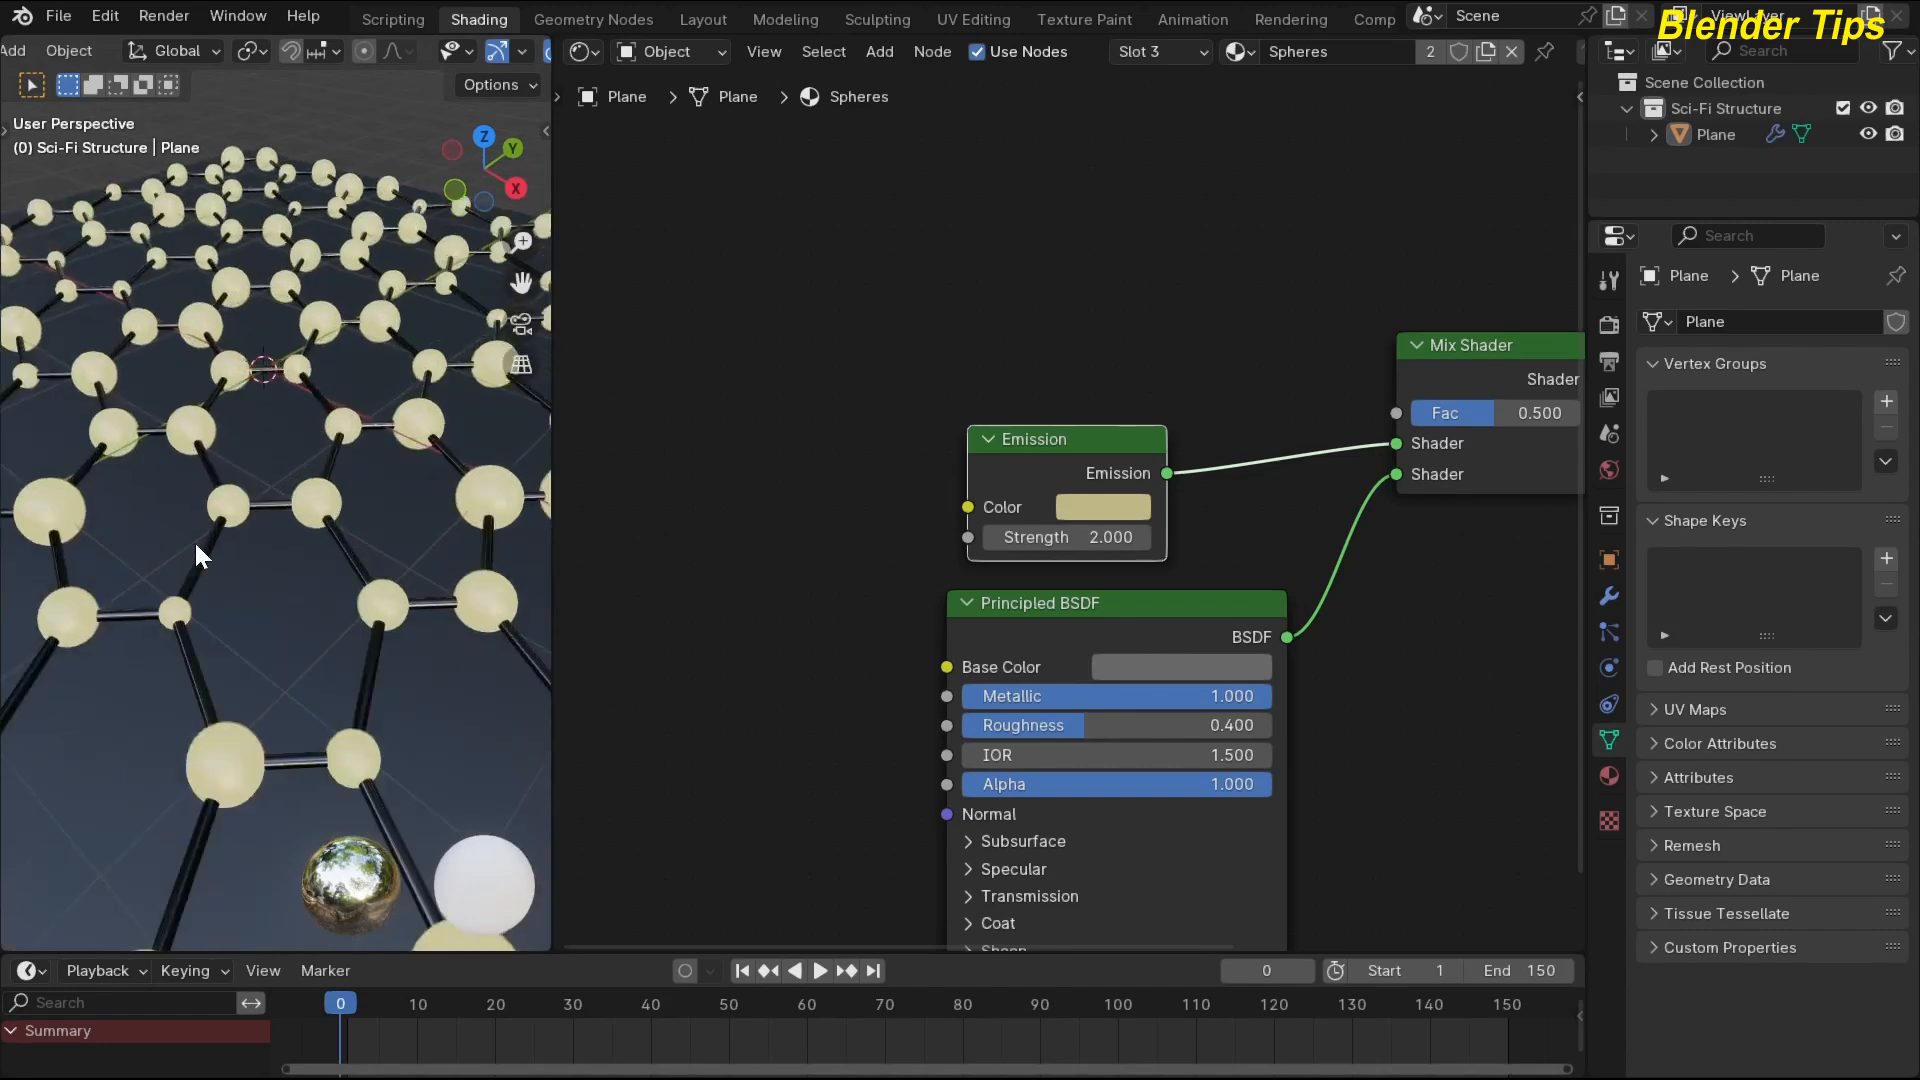
scroll(822, 374, "down", 1)
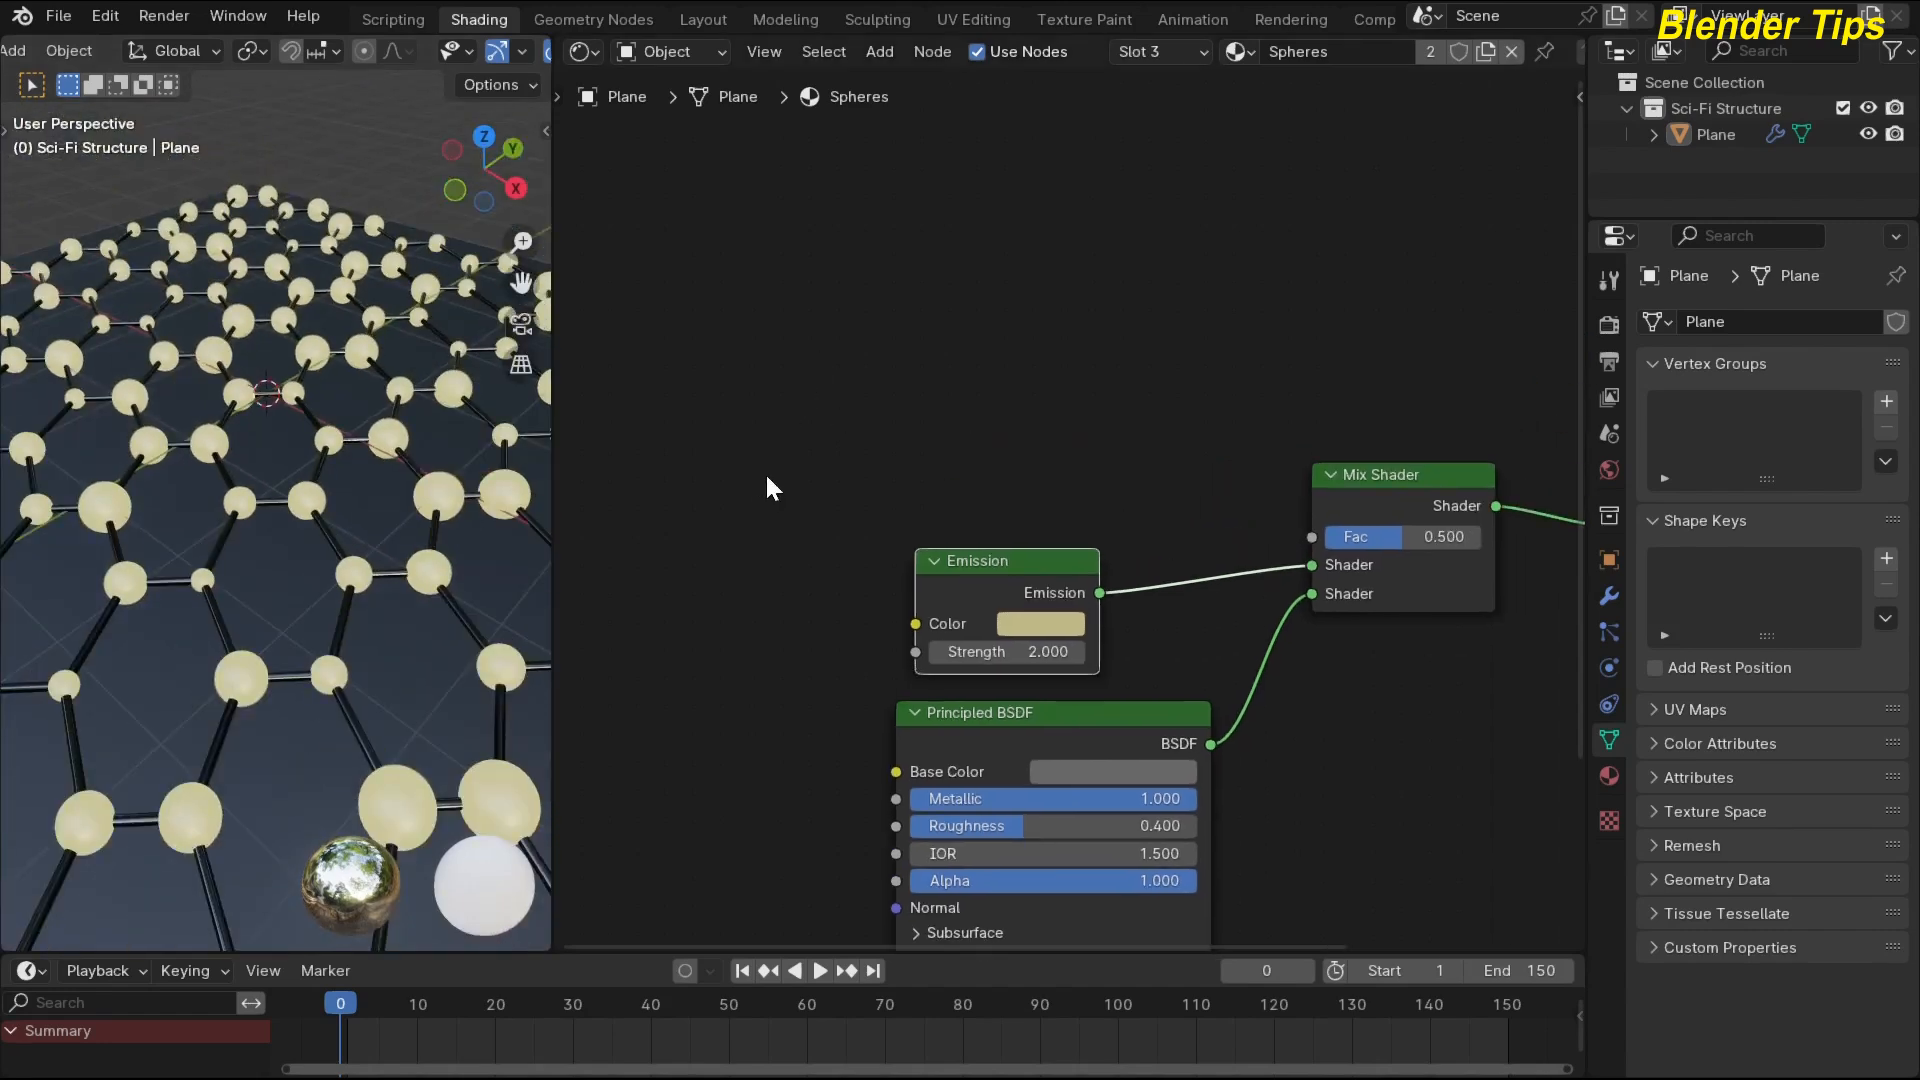
key("shift+a")
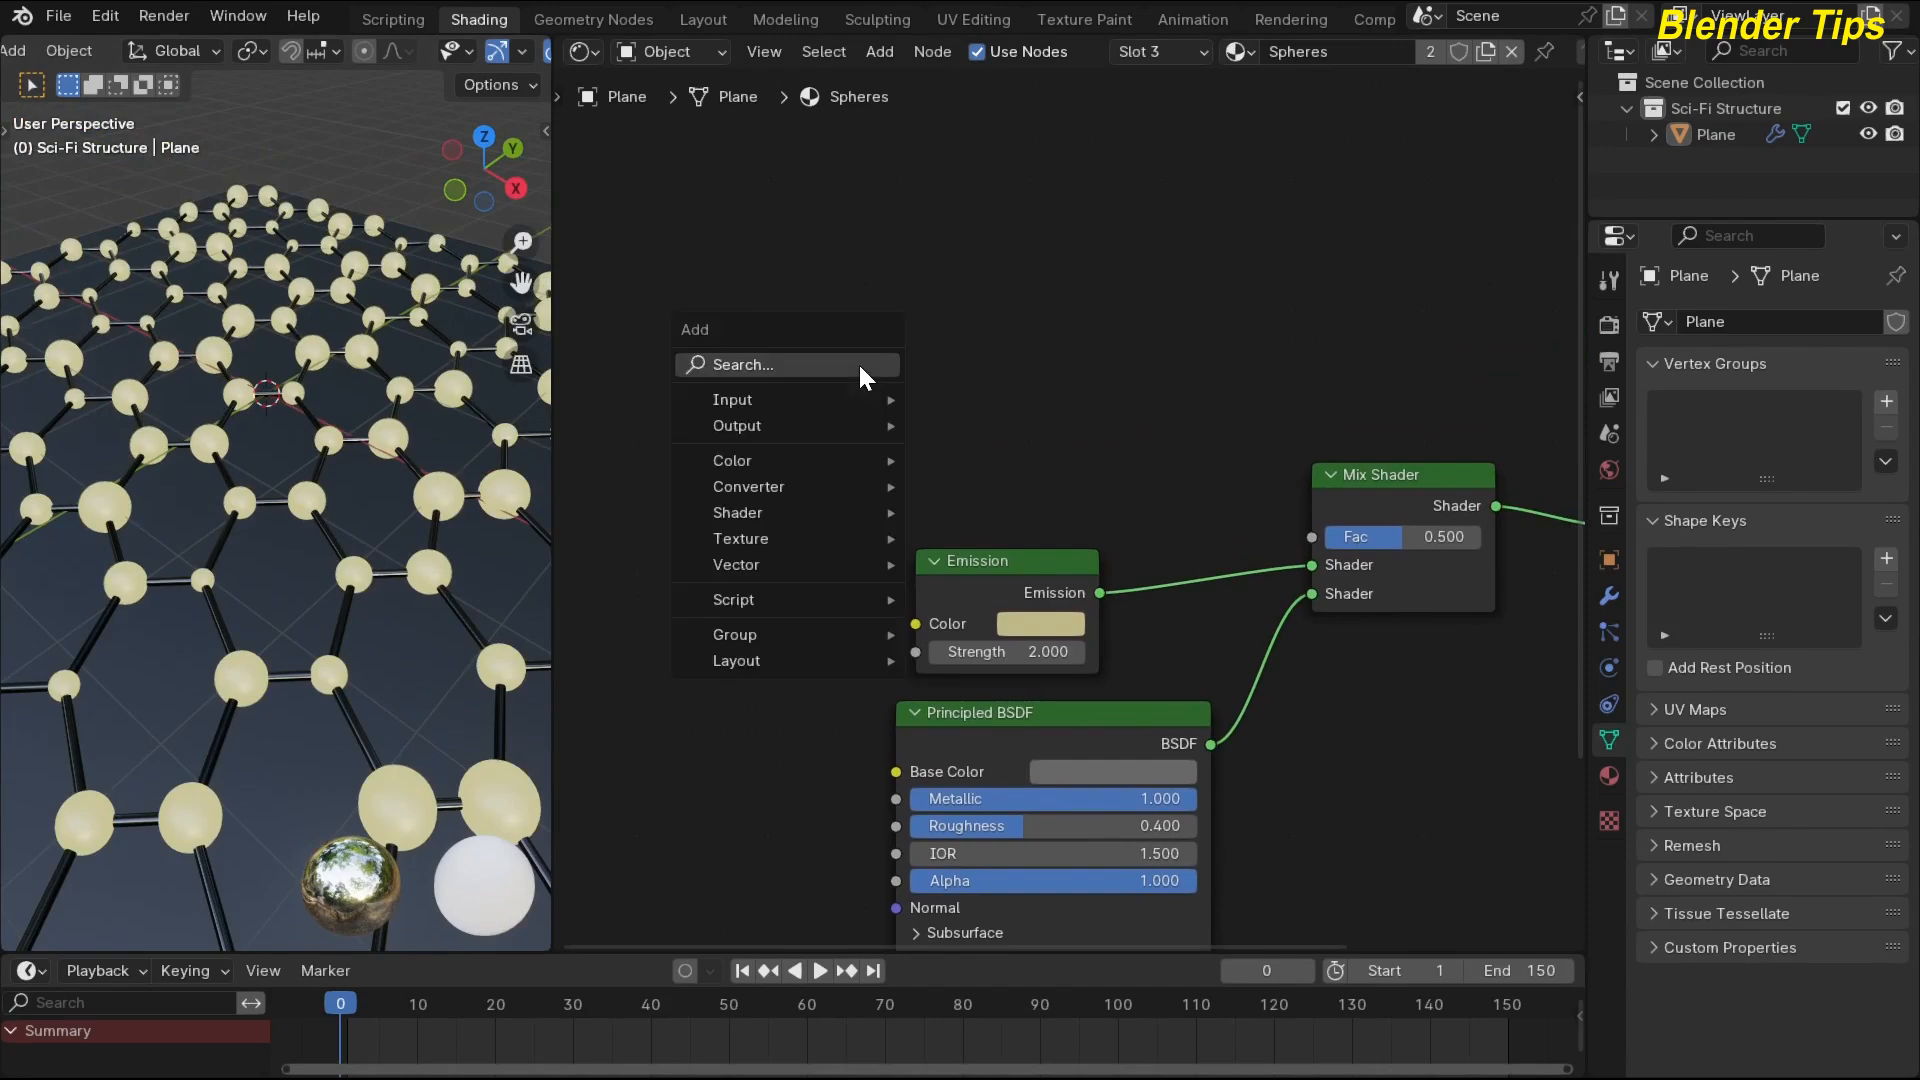
type("col")
key("Return")
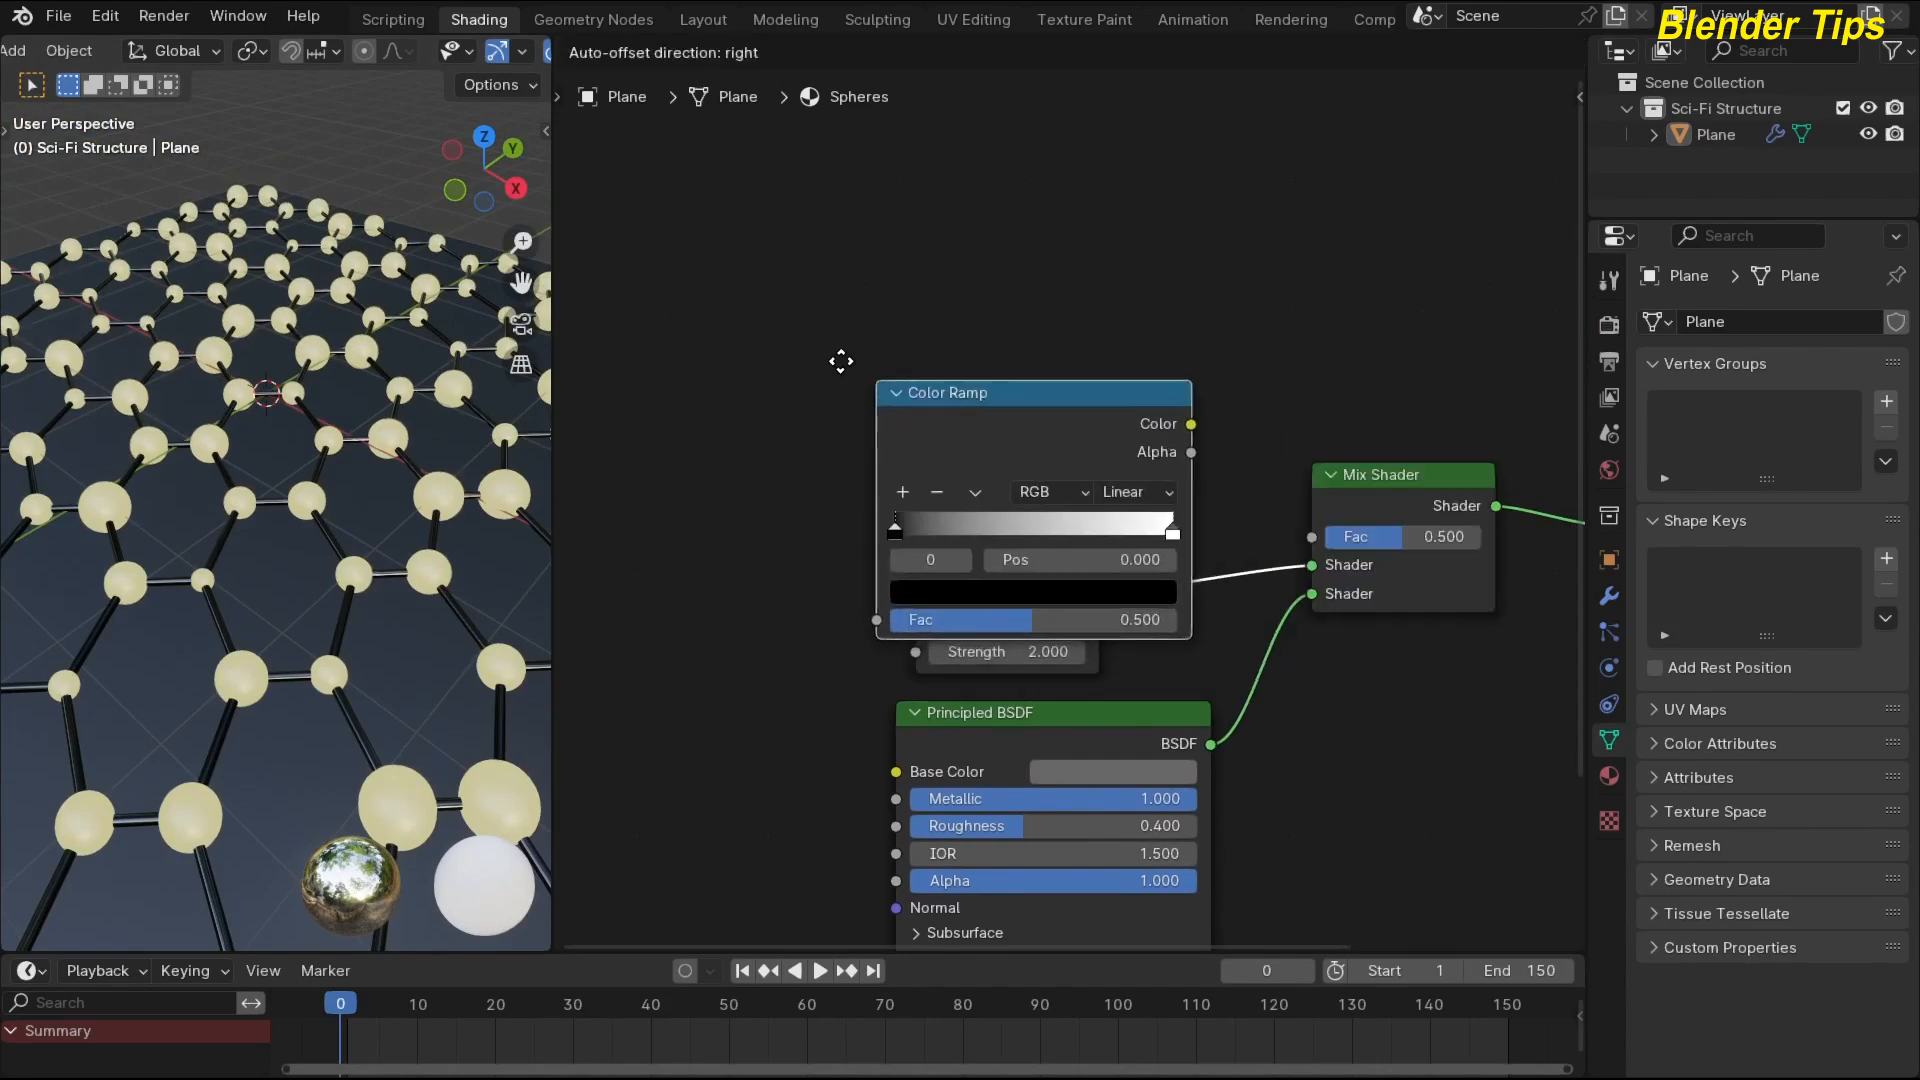
left_click(776, 258)
left_click_drag(1085, 301, 1312, 537)
Add a Noise Texture before the Color Ramp and connect its Fac output to the ramp's Fac input.
middle_click_drag(747, 581, 793, 592)
scroll(870, 573, "down", 2)
left_click(705, 460)
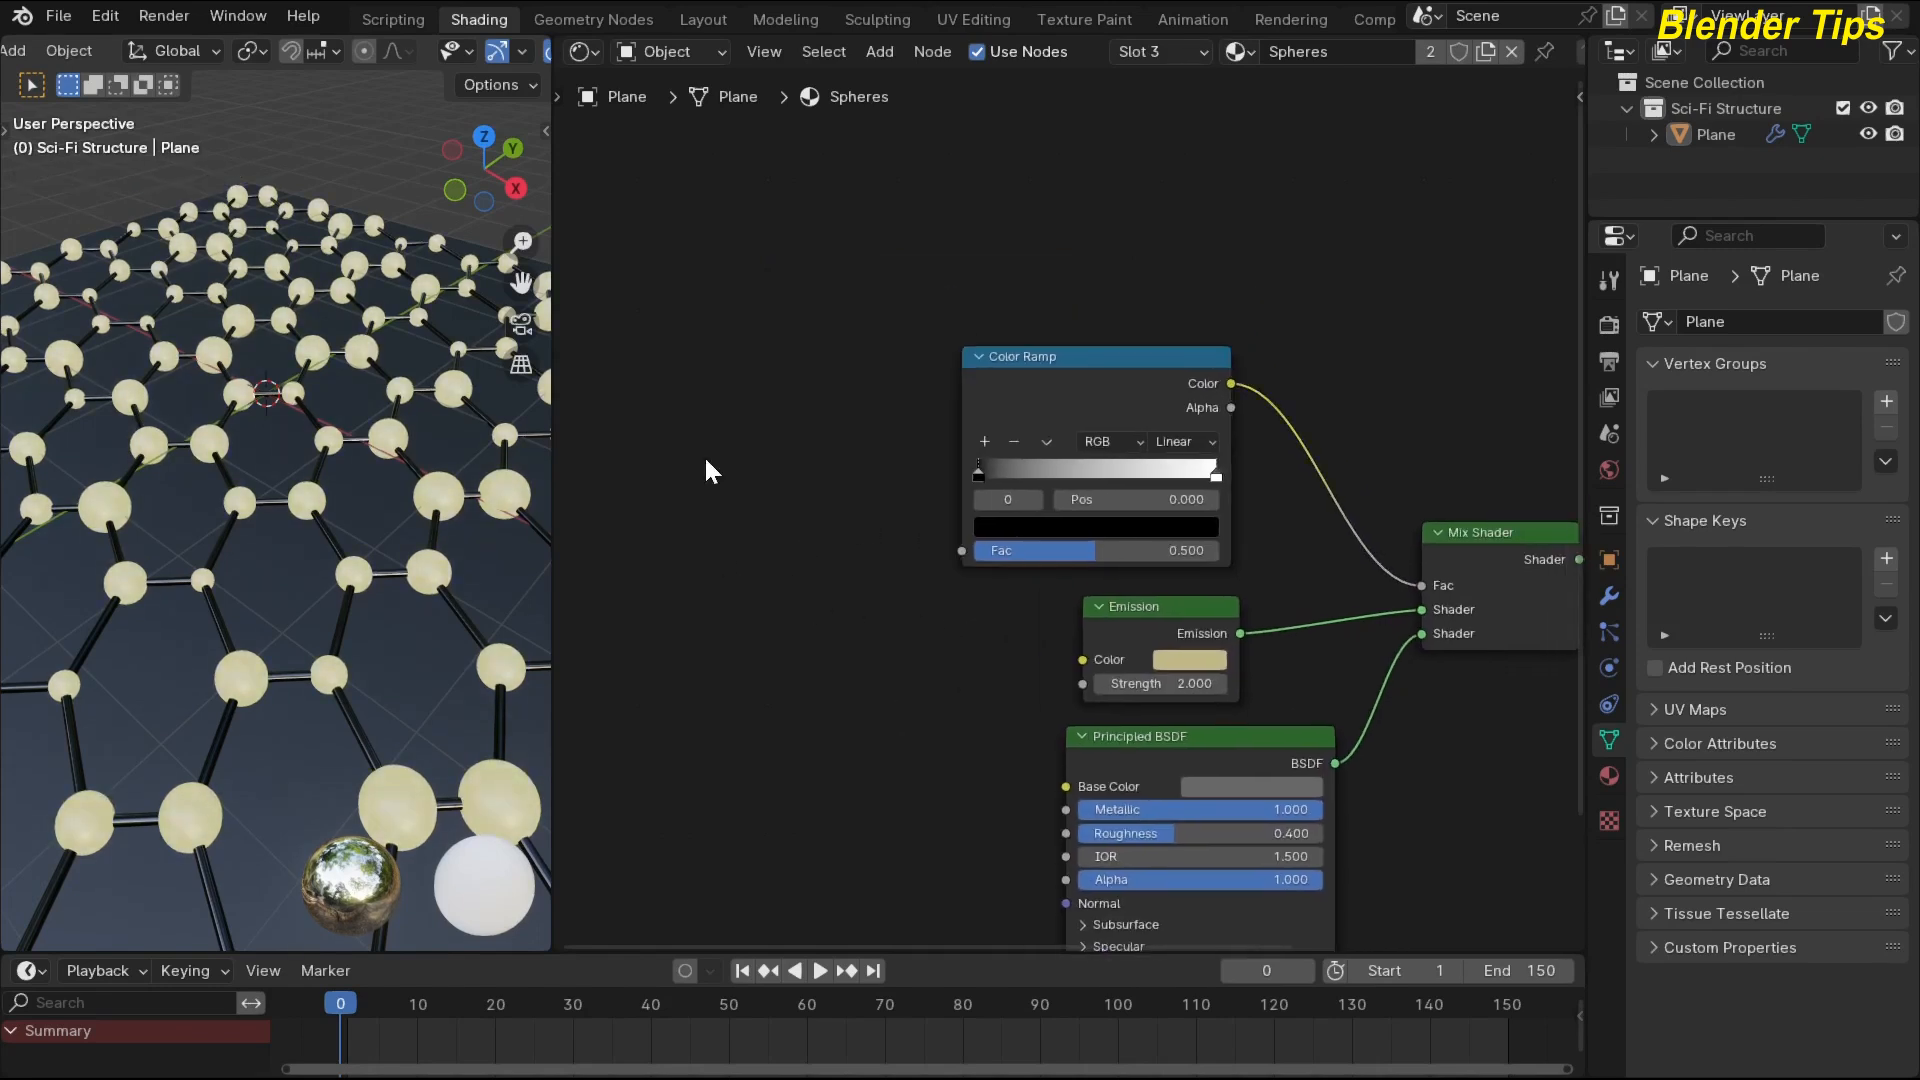
key("shift+a")
type("noi")
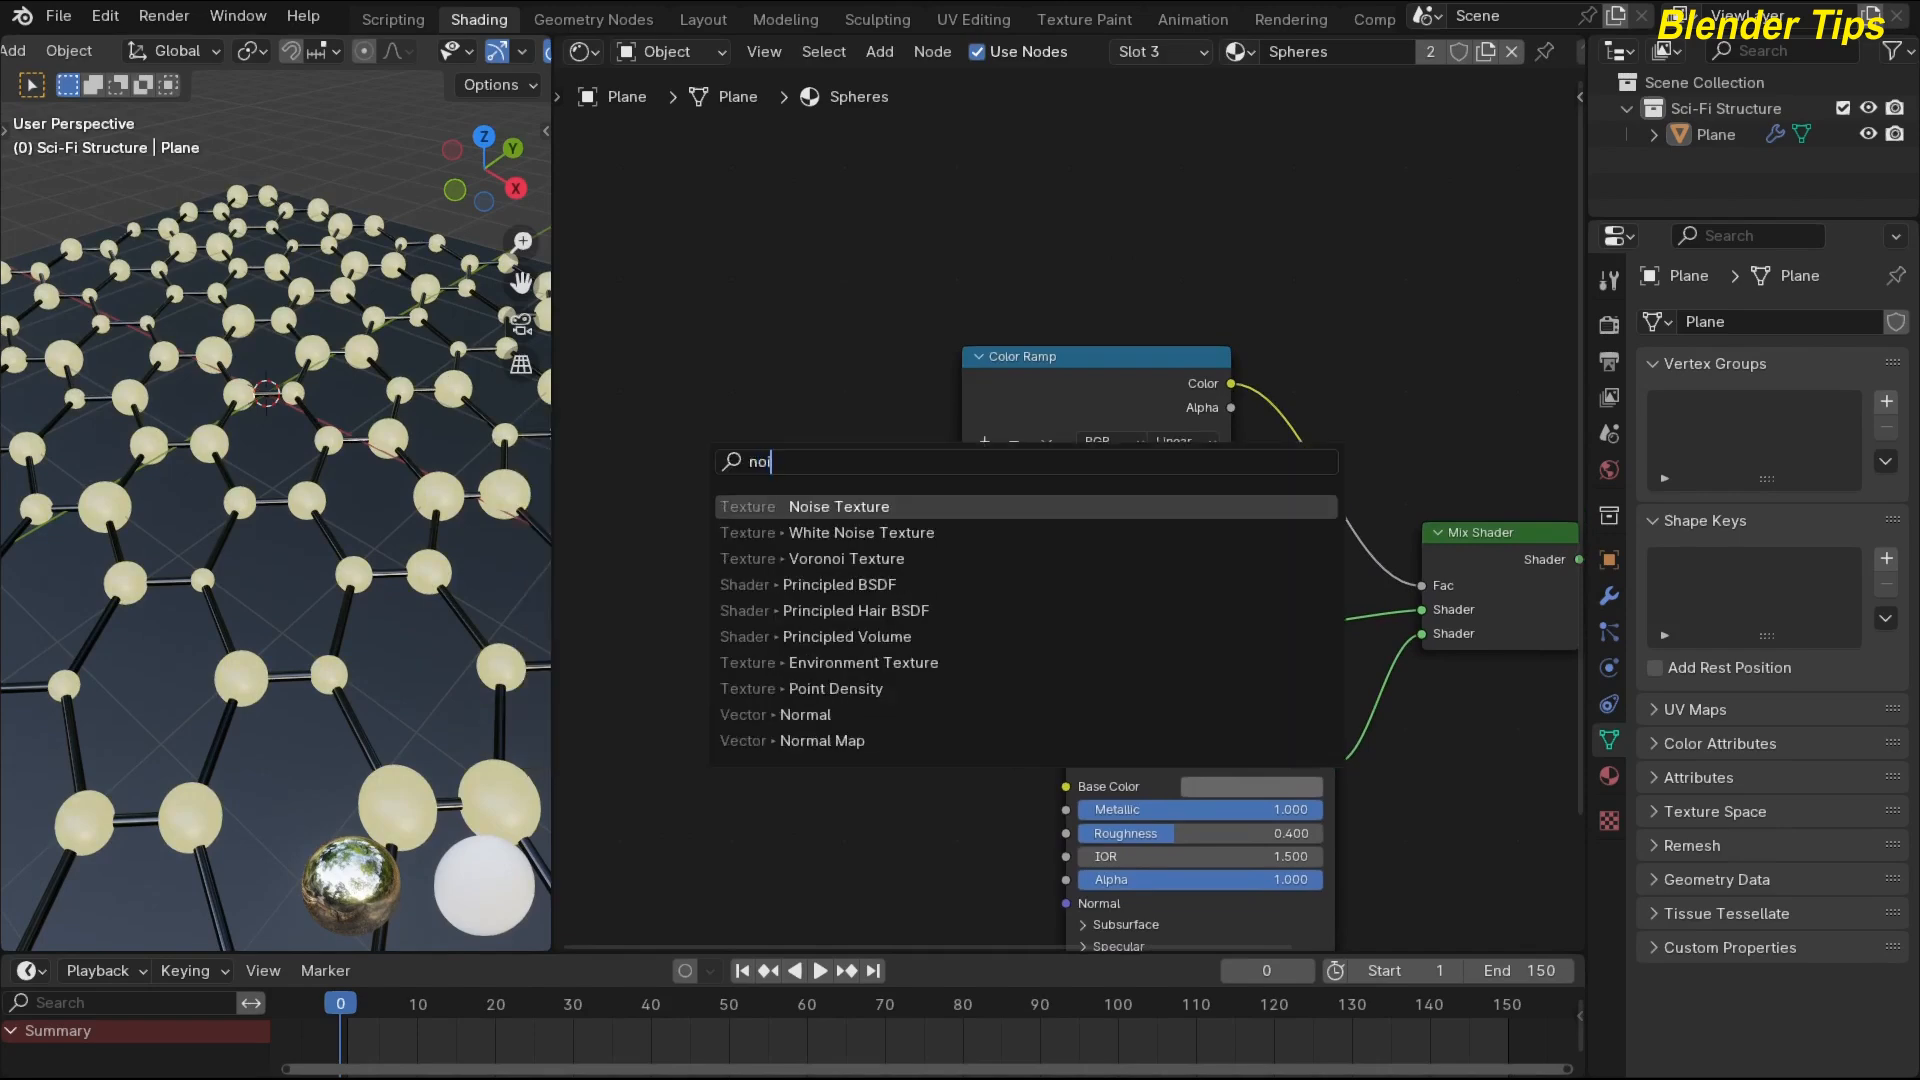
key("Return")
left_click(705, 460)
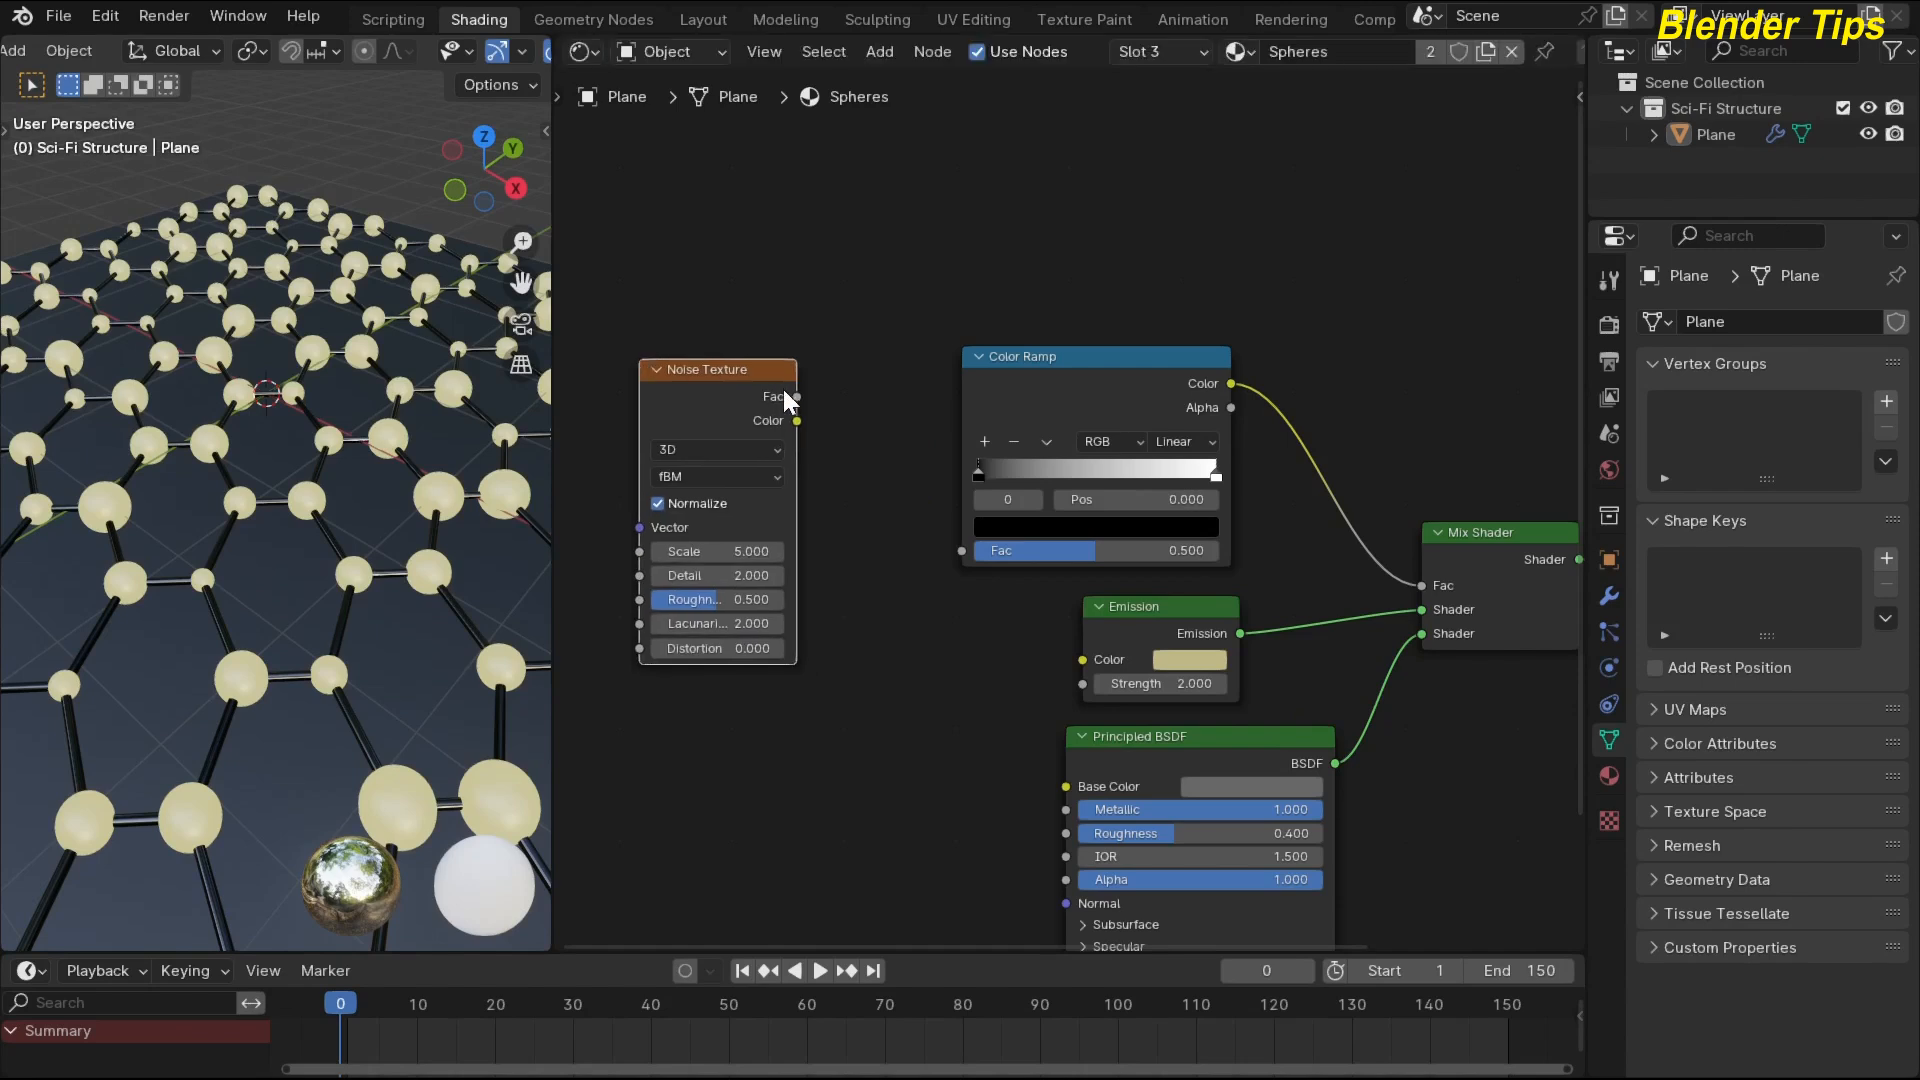
left_click_drag(797, 397, 946, 547)
Add an Object Info node and connect its Random output to the Noise Texture's Vector input.
scroll(730, 392, "down", 1)
middle_click_drag(715, 391, 841, 399)
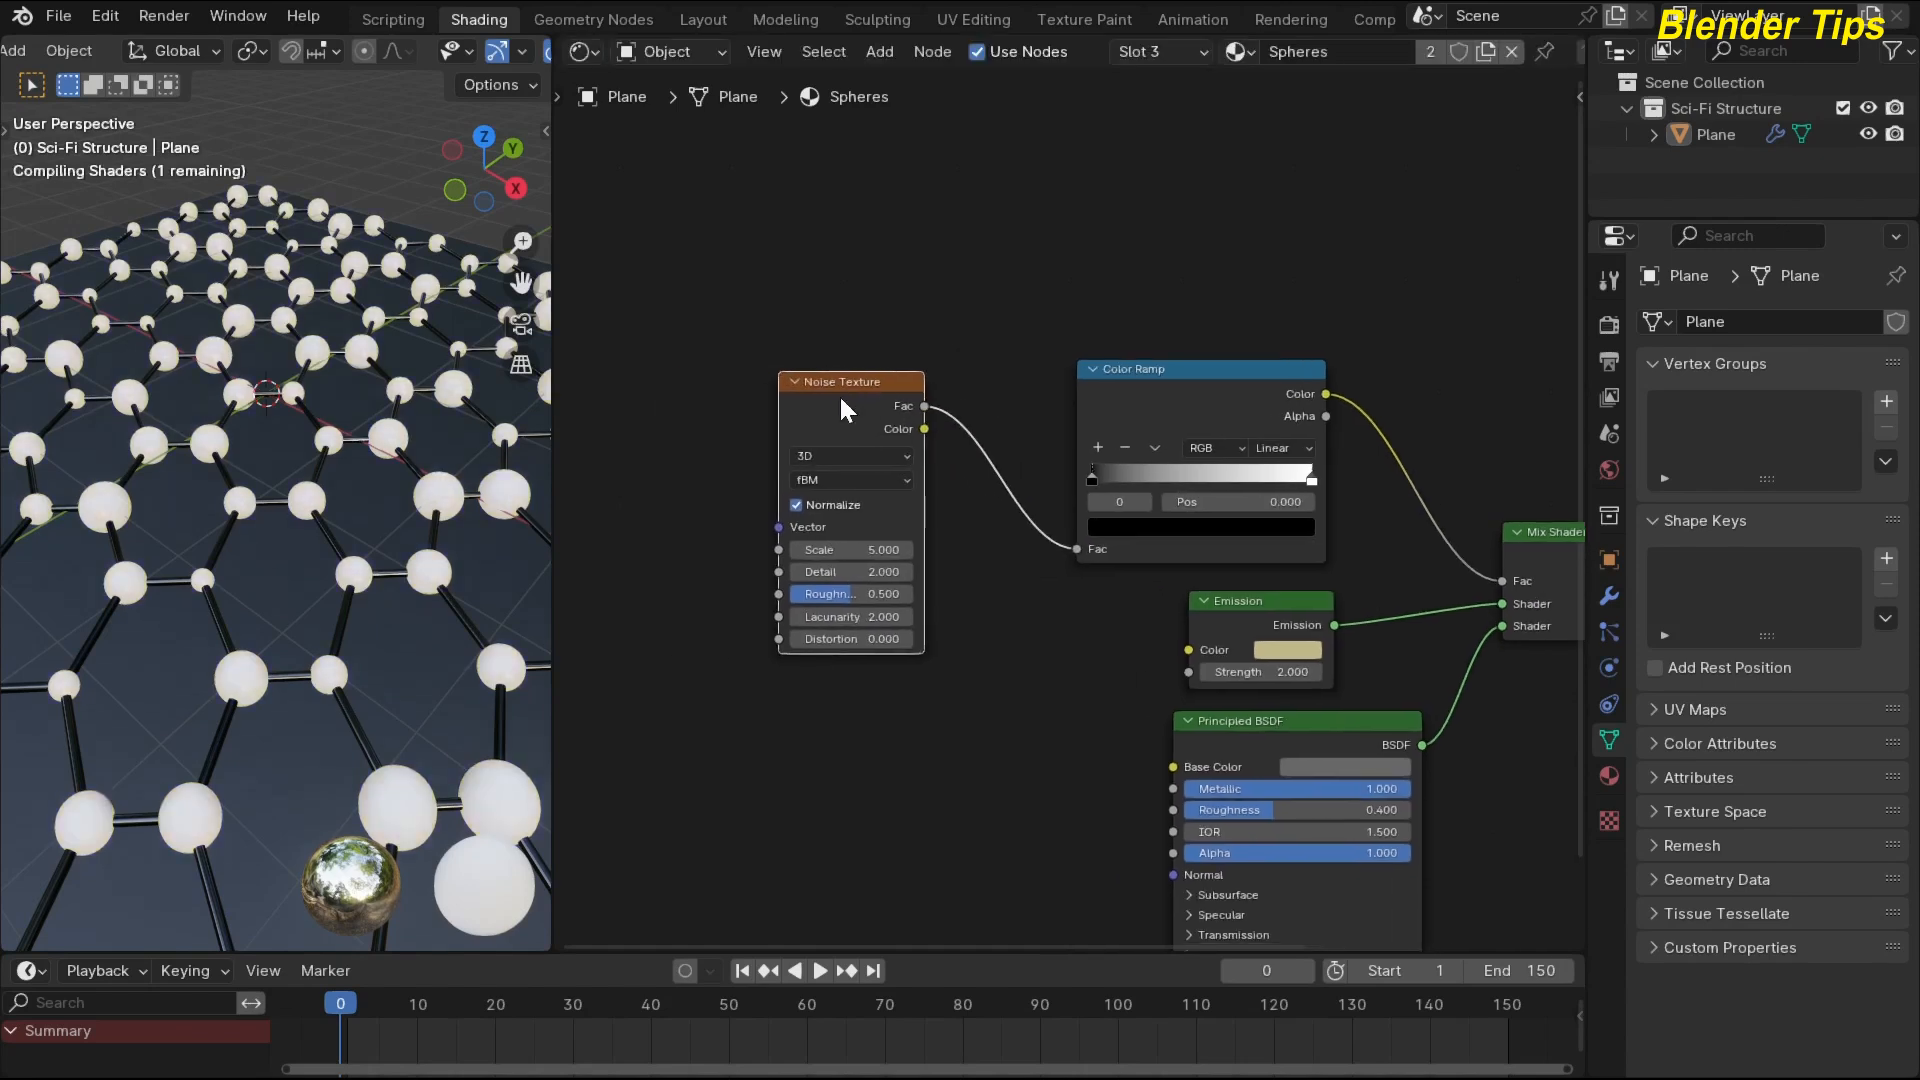
middle_click_drag(720, 412, 748, 416)
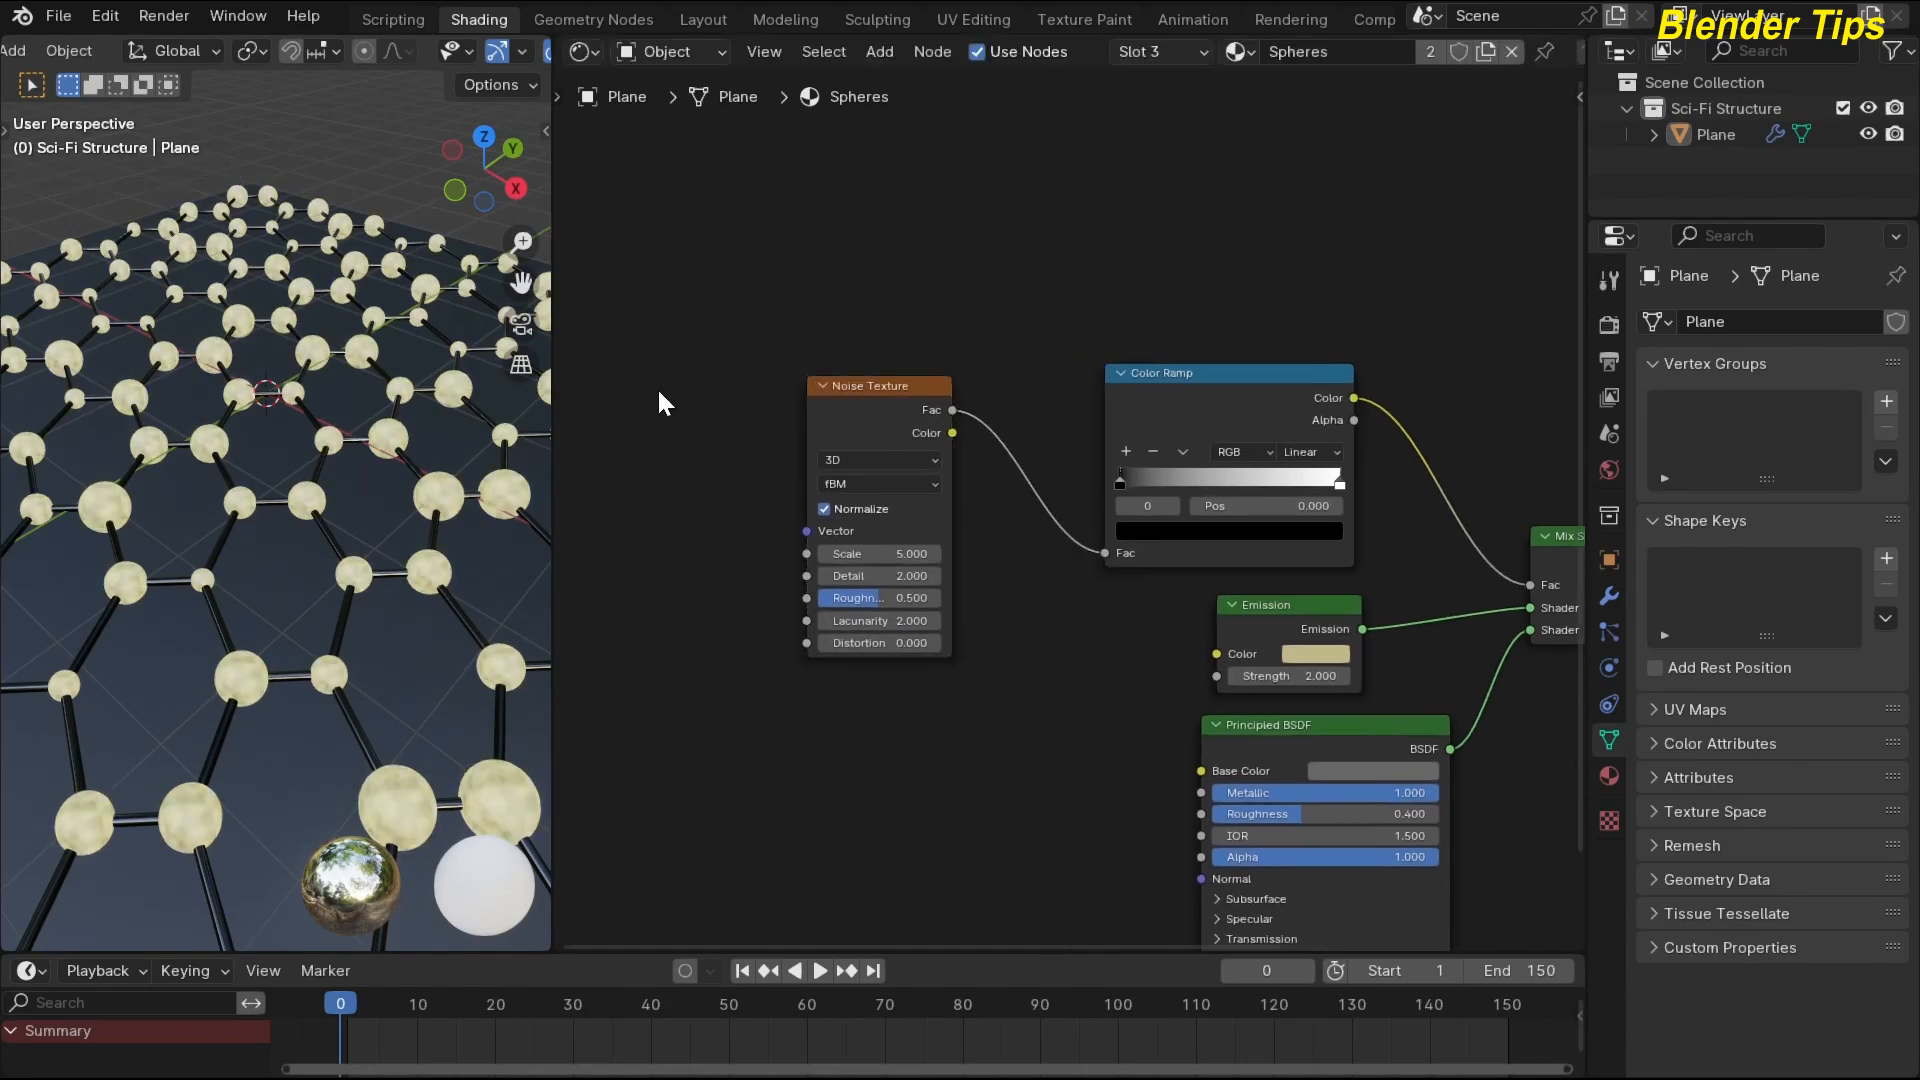
key("shift+a")
type("o")
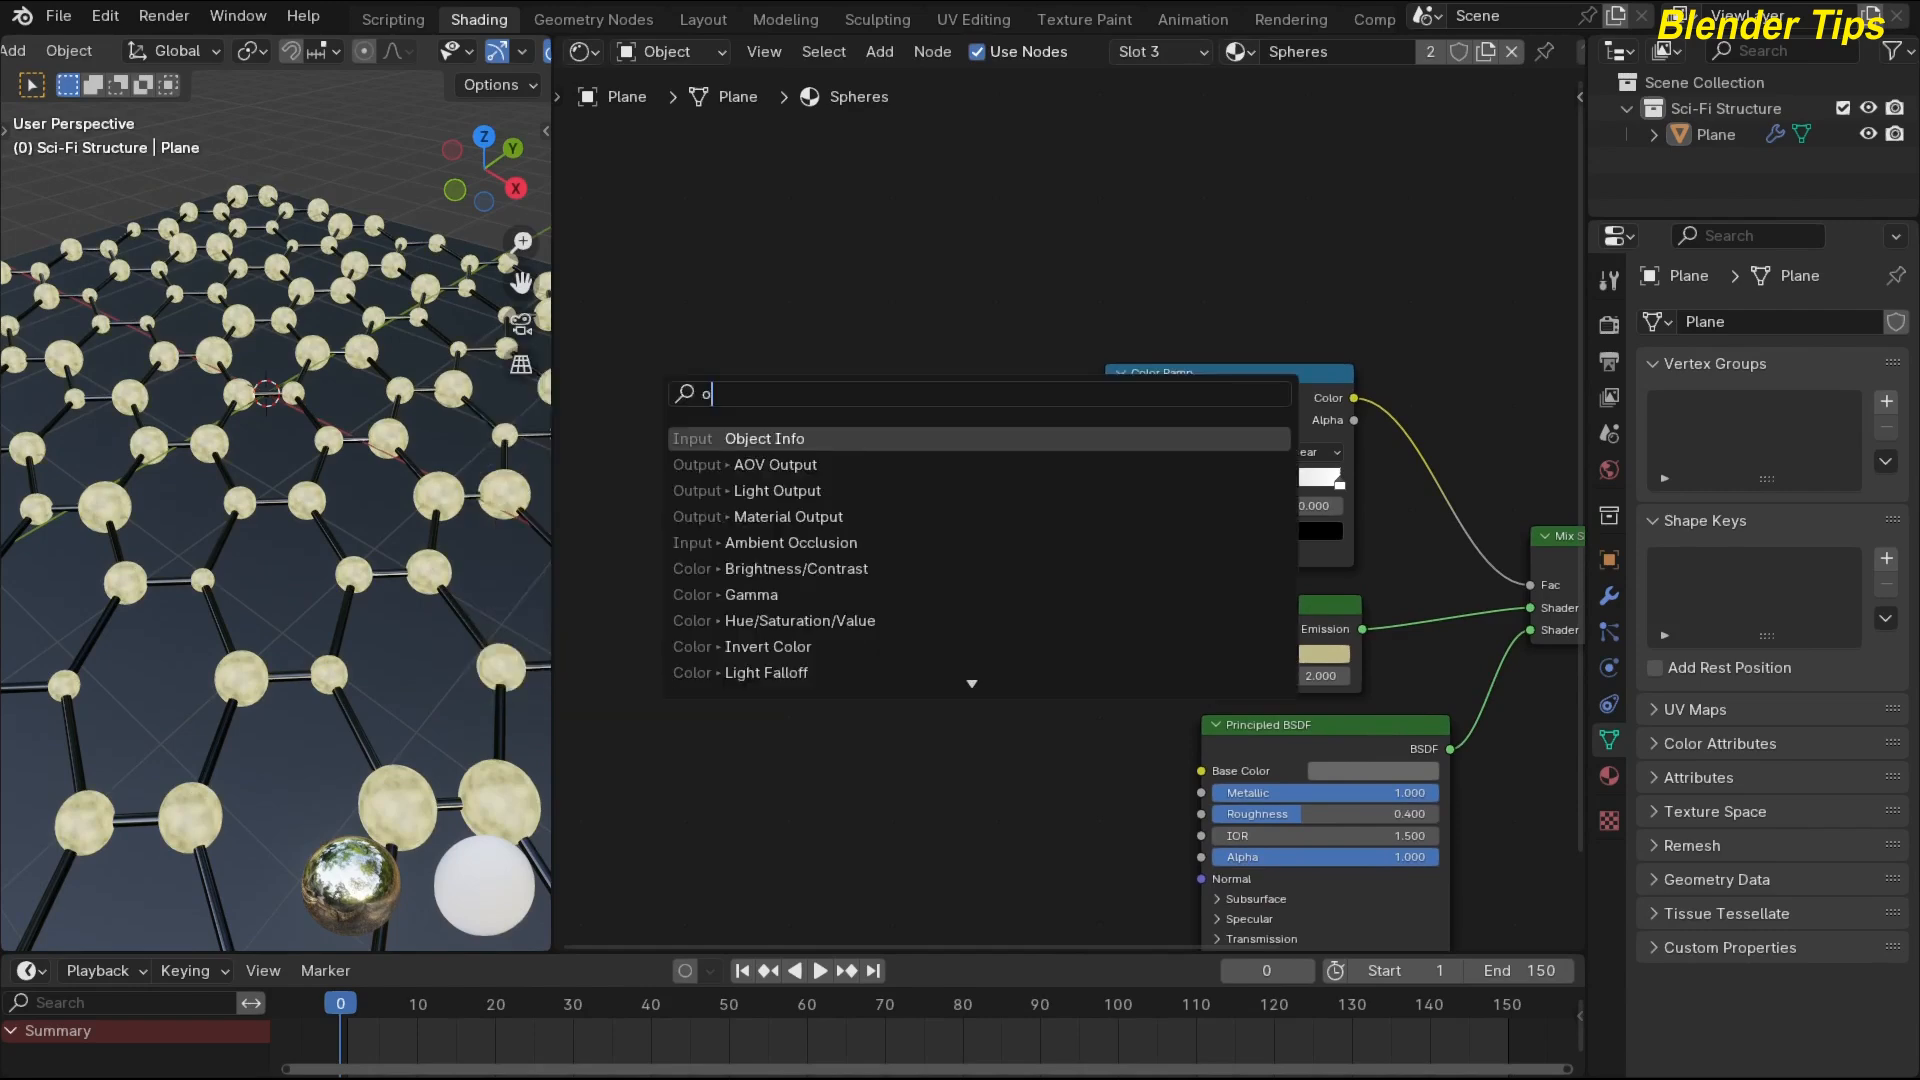
type("b")
key("Return")
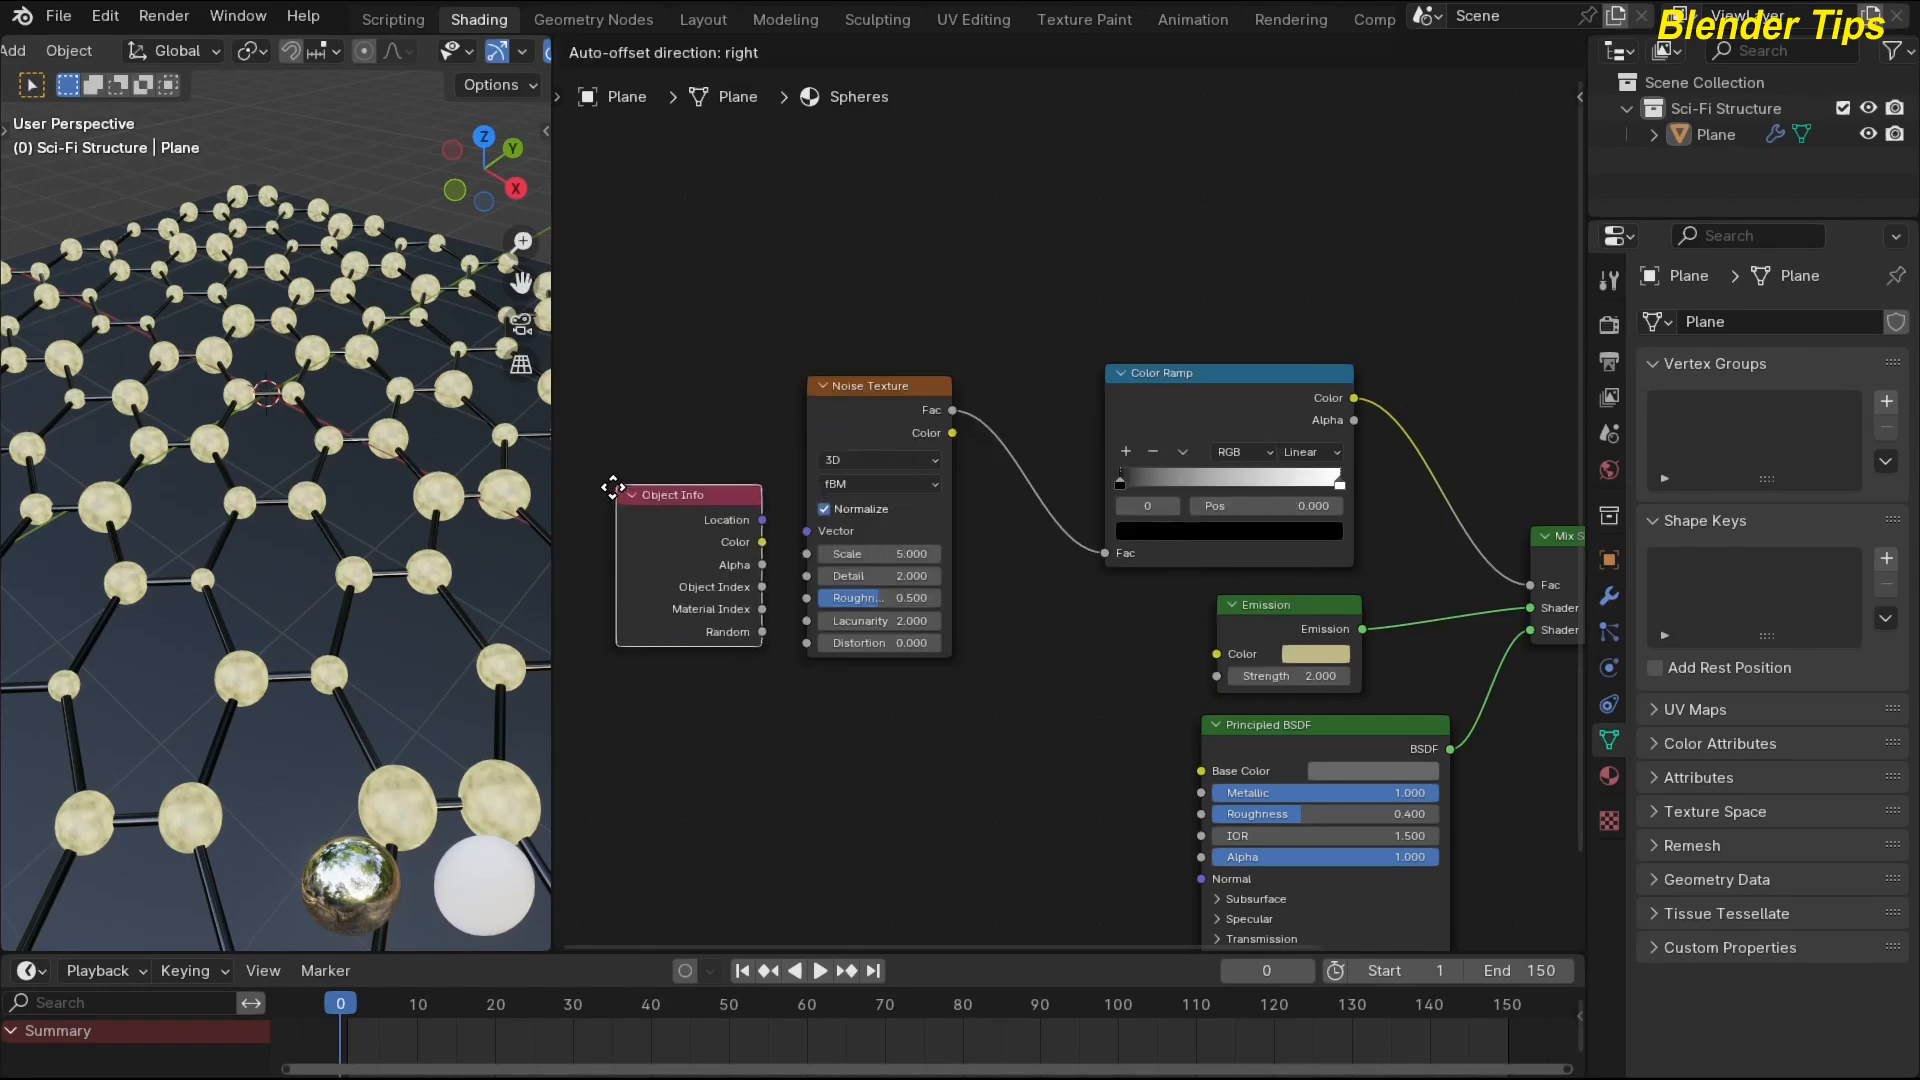
left_click(615, 495)
left_click_drag(759, 634, 808, 531)
Set the Noise Texture's Detail to 0 and its Scale to 3.2.
scroll(964, 640, "up", 2)
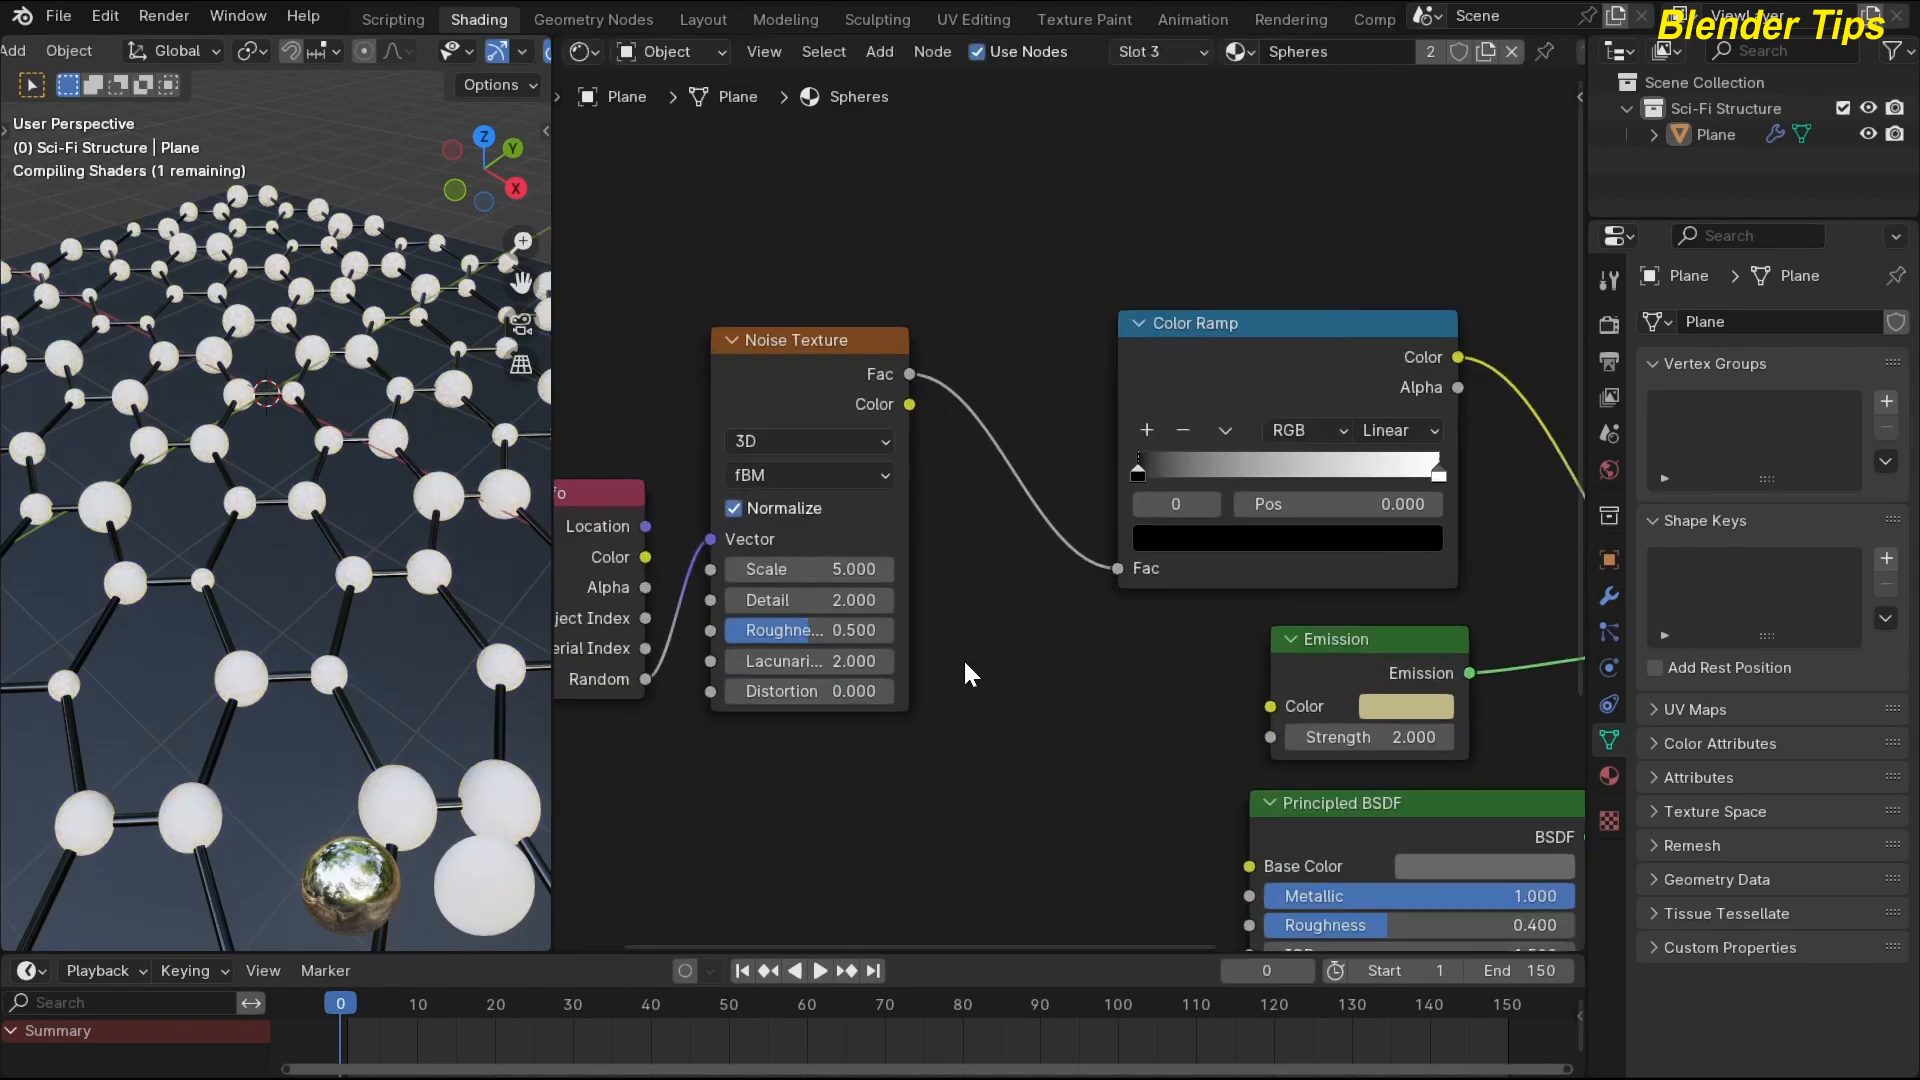
scroll(987, 573, "up", 3)
scroll(986, 573, "down", 2)
left_click_drag(857, 530, 515, 515)
left_click(1066, 656)
middle_click_drag(990, 596, 1003, 658)
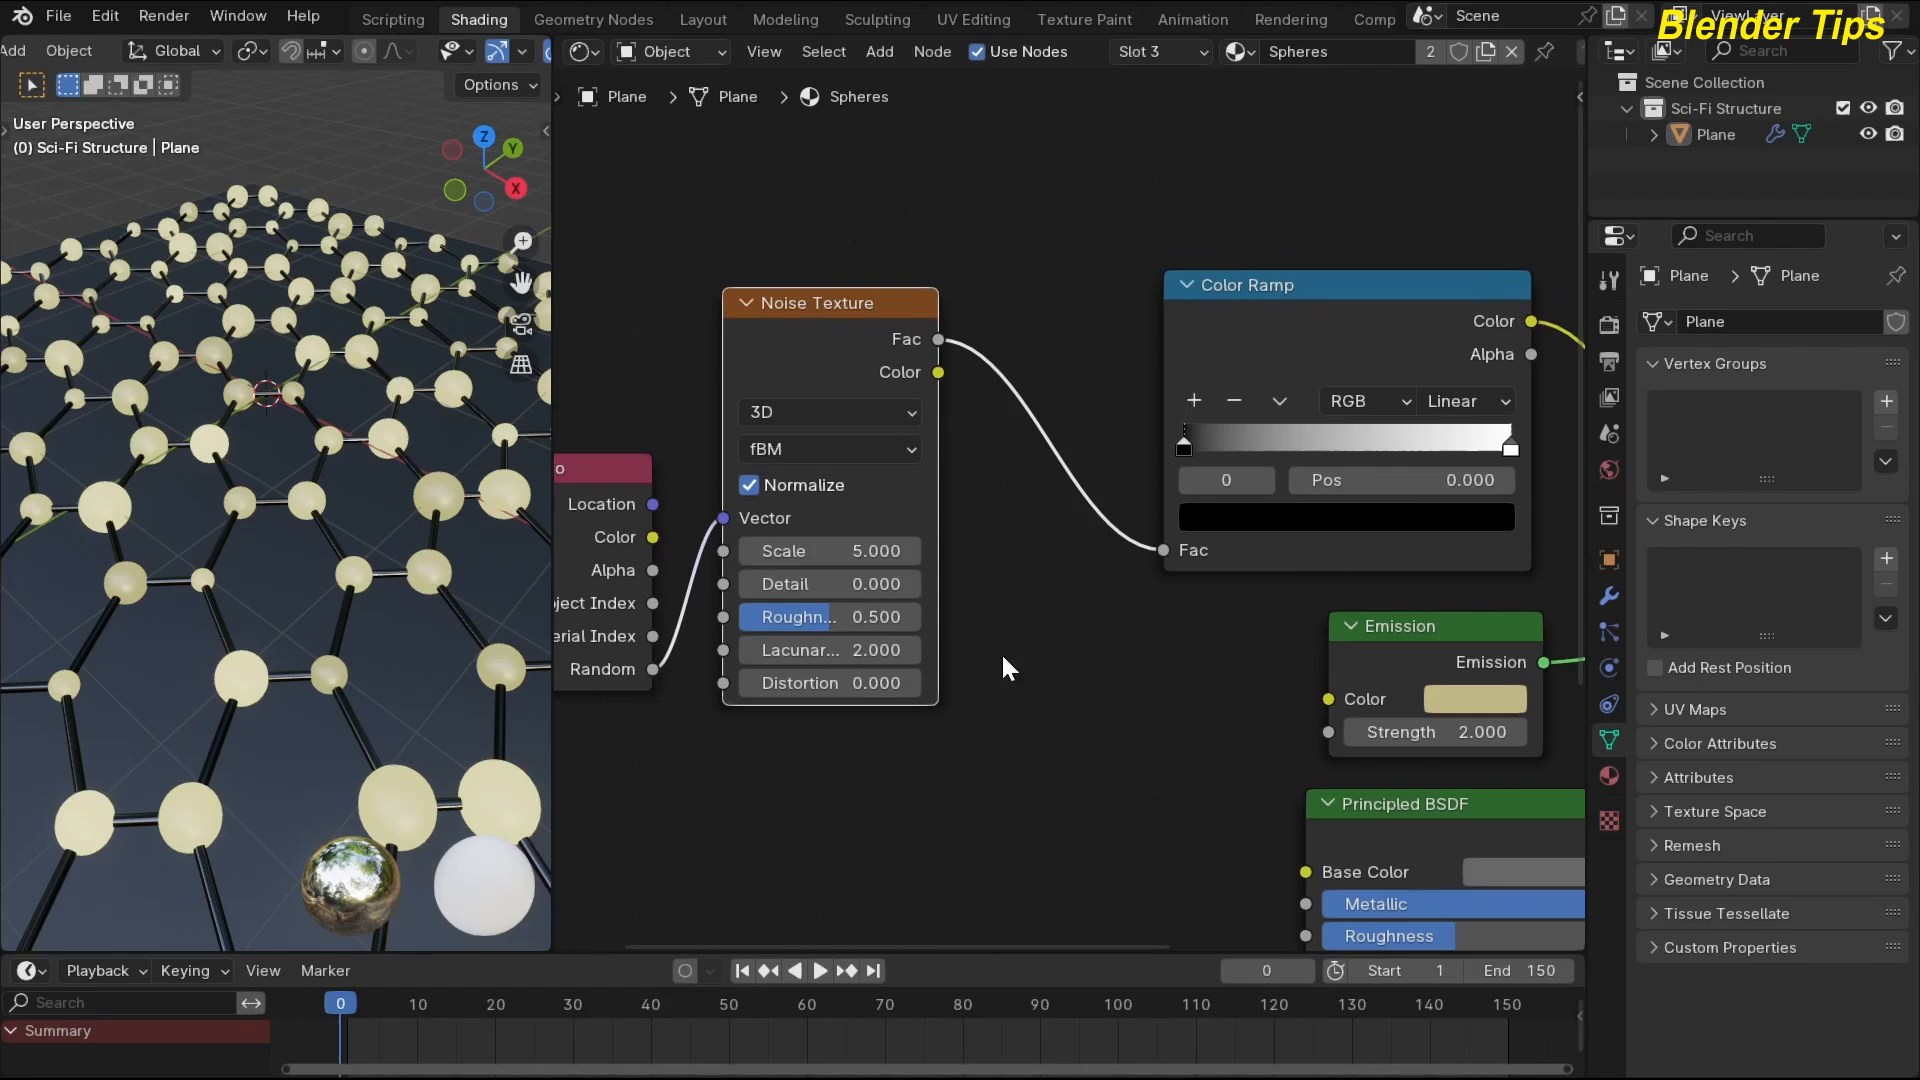
left_click(851, 556)
type("3.2")
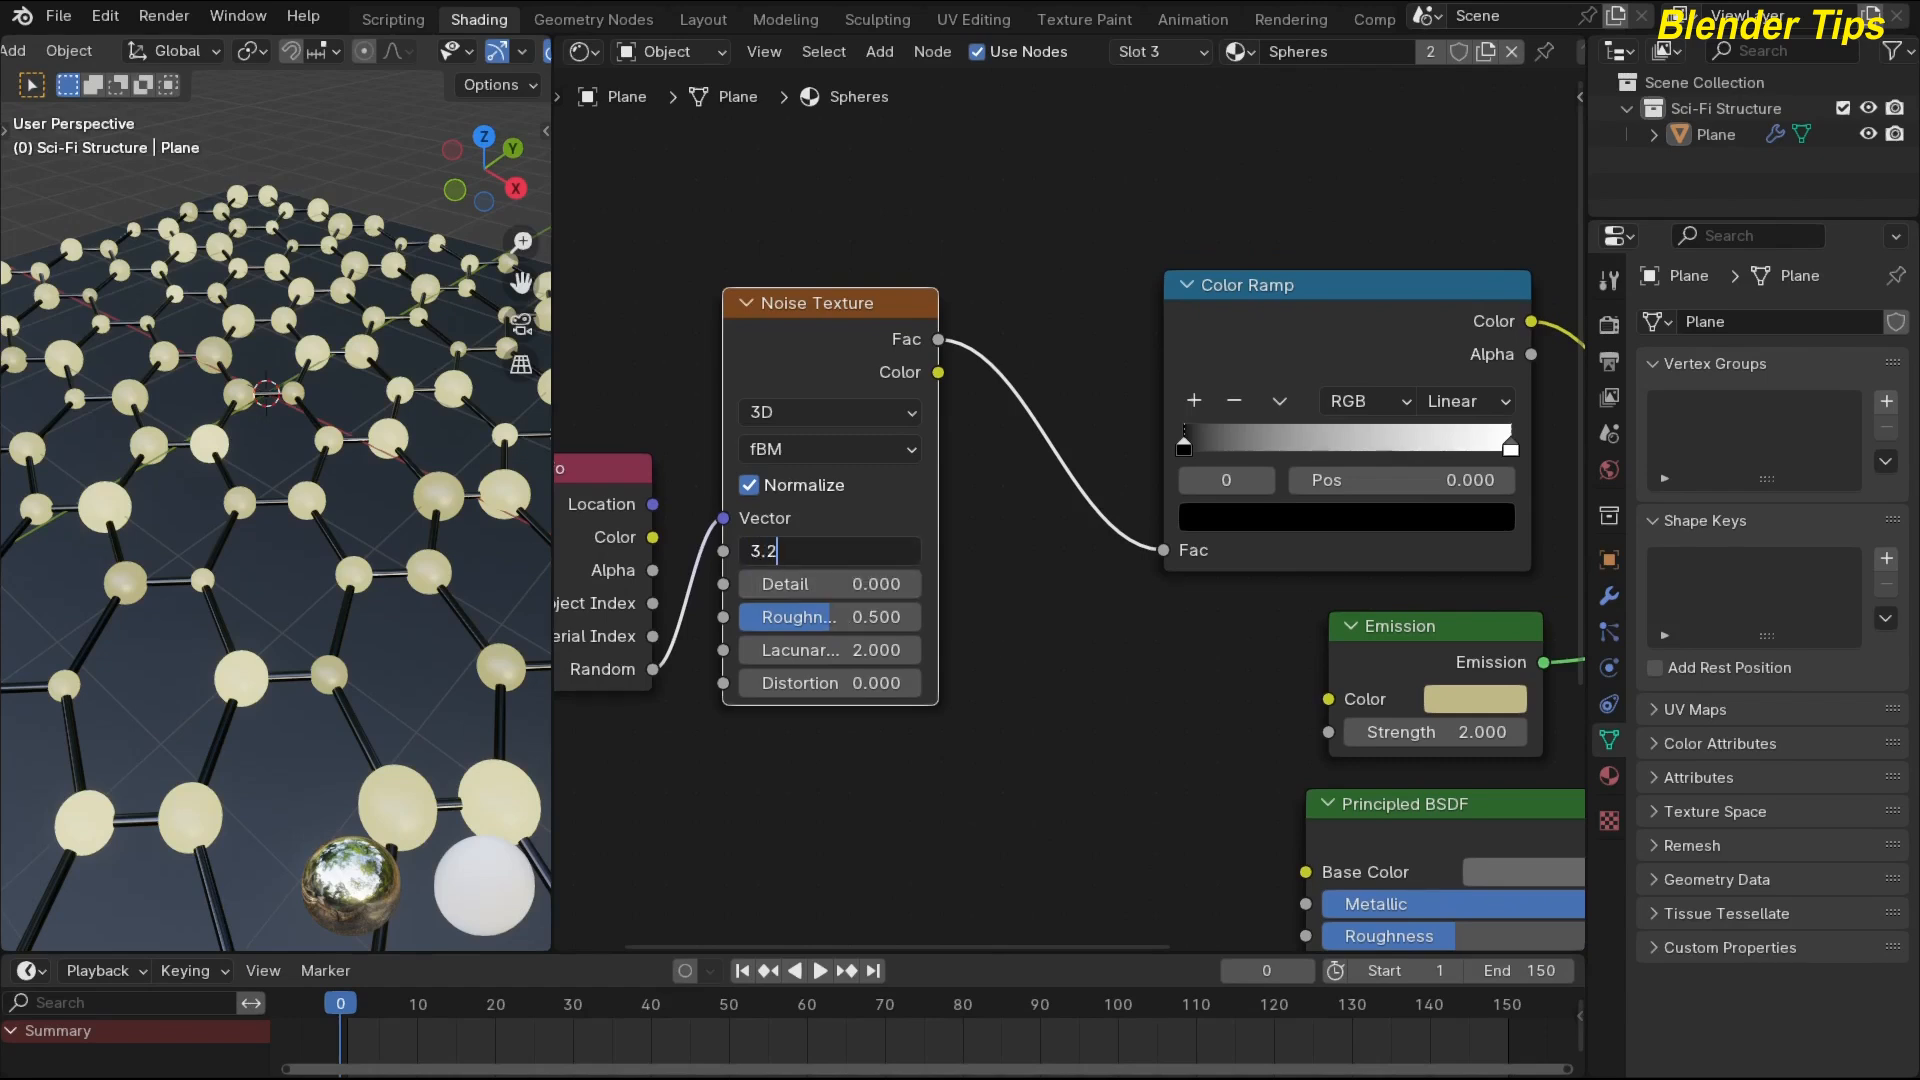
key("Return")
scroll(905, 342, "down", 5)
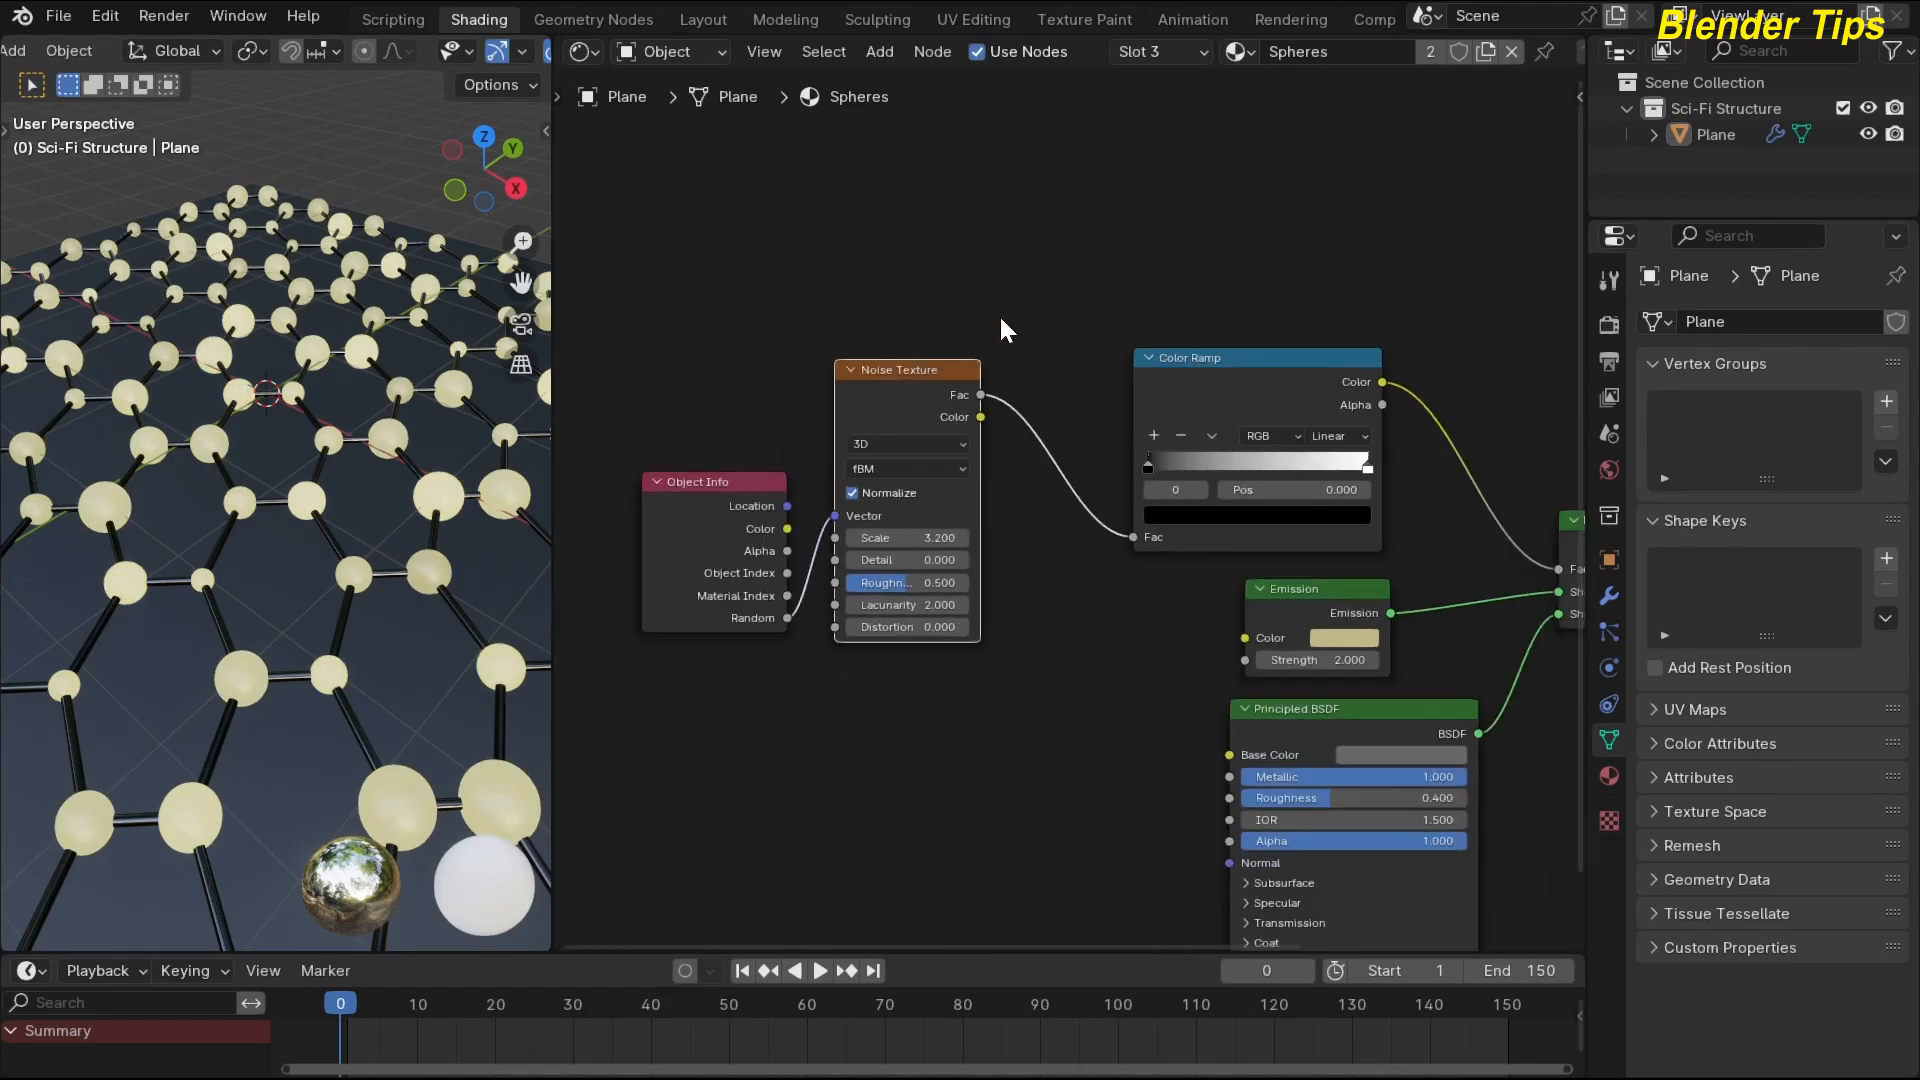
Change the Color Ramp interpolation to Constant and move its white stop to about 0.451.
middle_click_drag(1038, 321, 820, 311)
scroll(820, 320, "up", 3)
left_click(1140, 357)
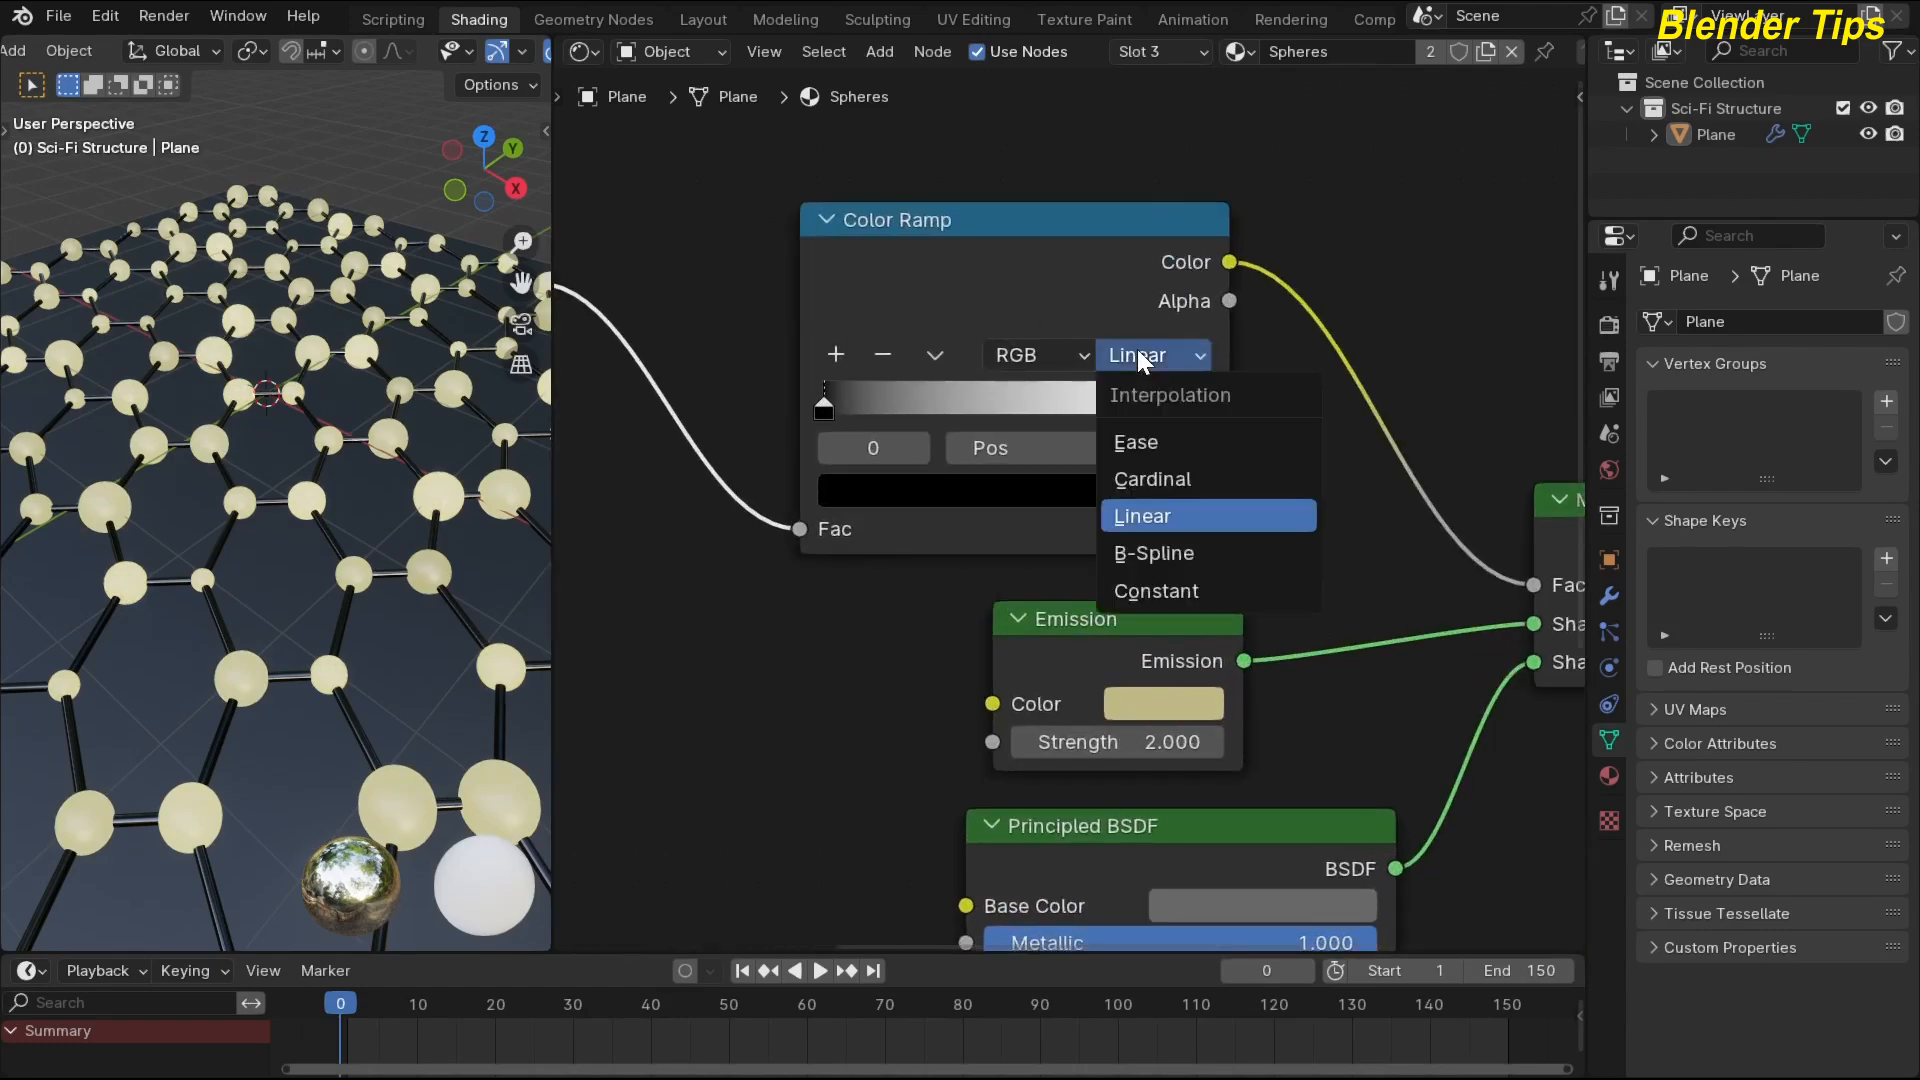
left_click(1158, 592)
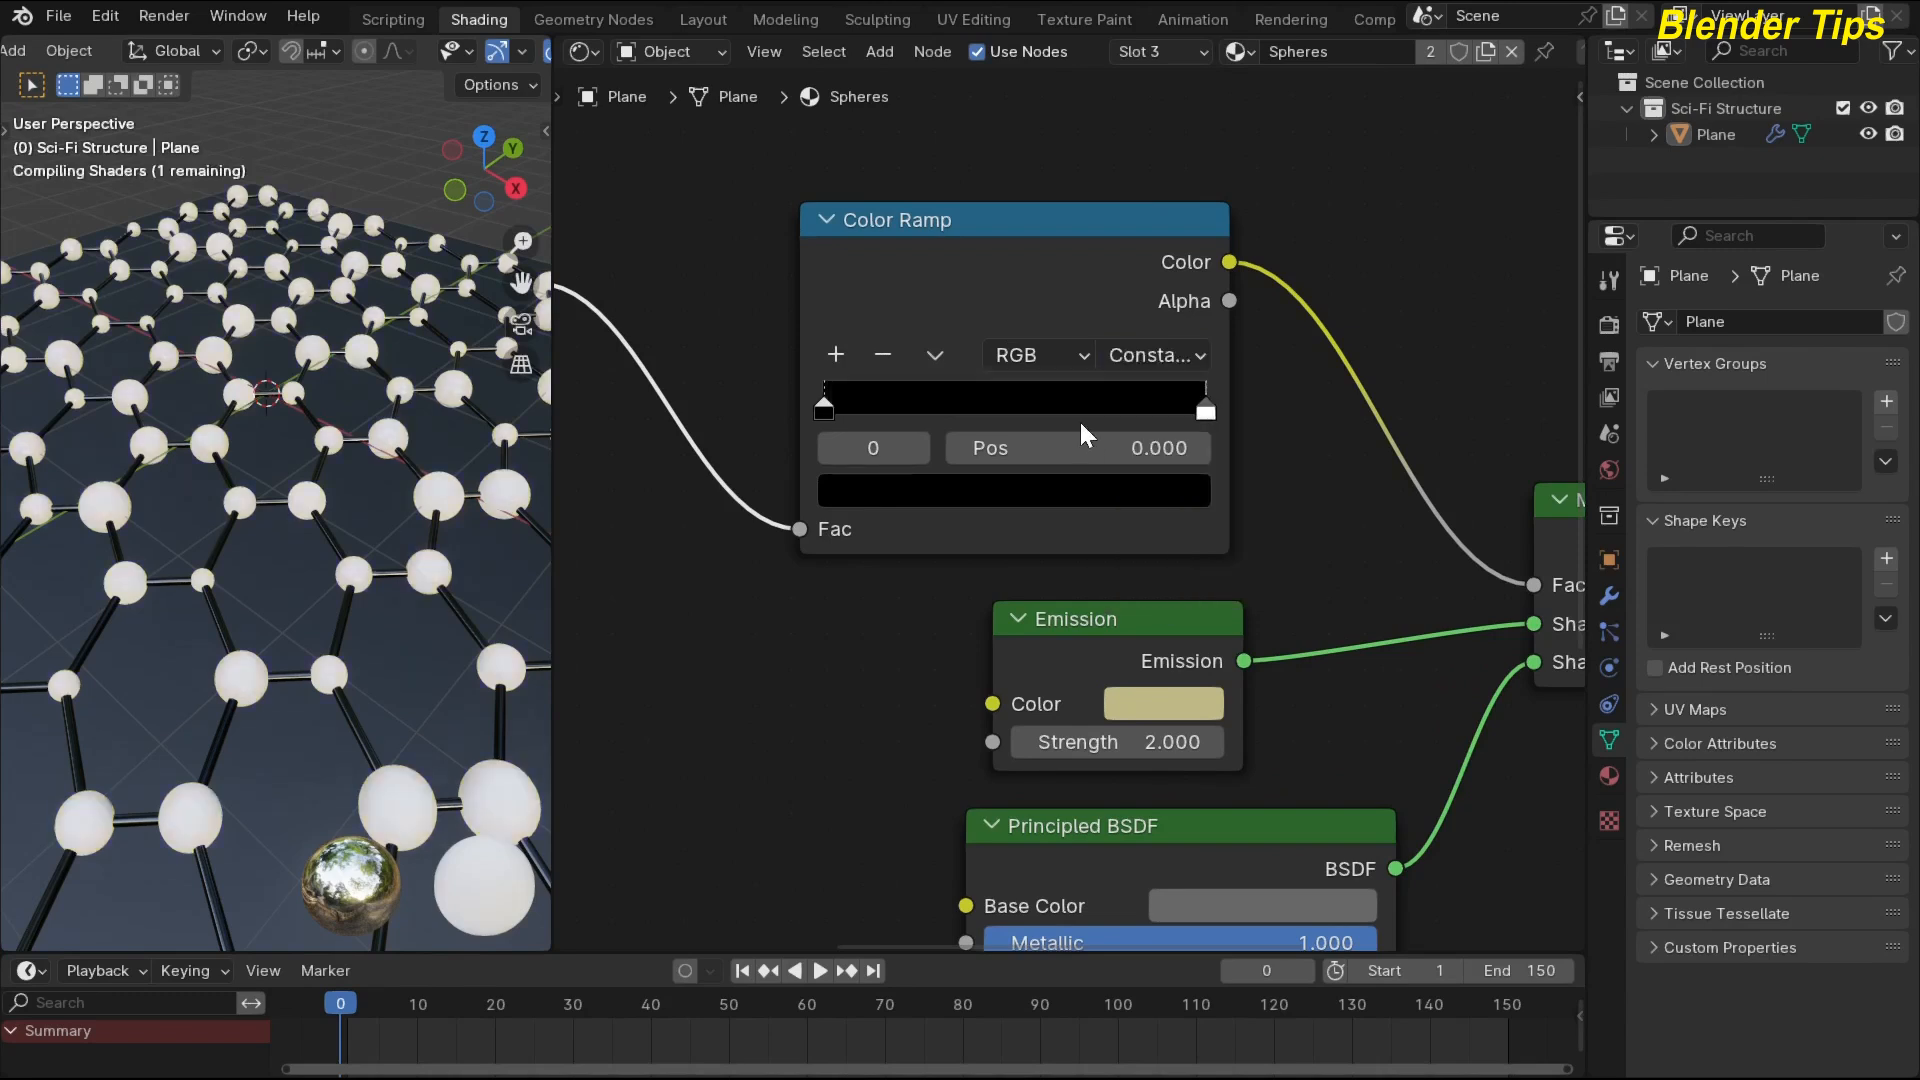
scroll(771, 563, "down", 2)
middle_click_drag(802, 590, 879, 615)
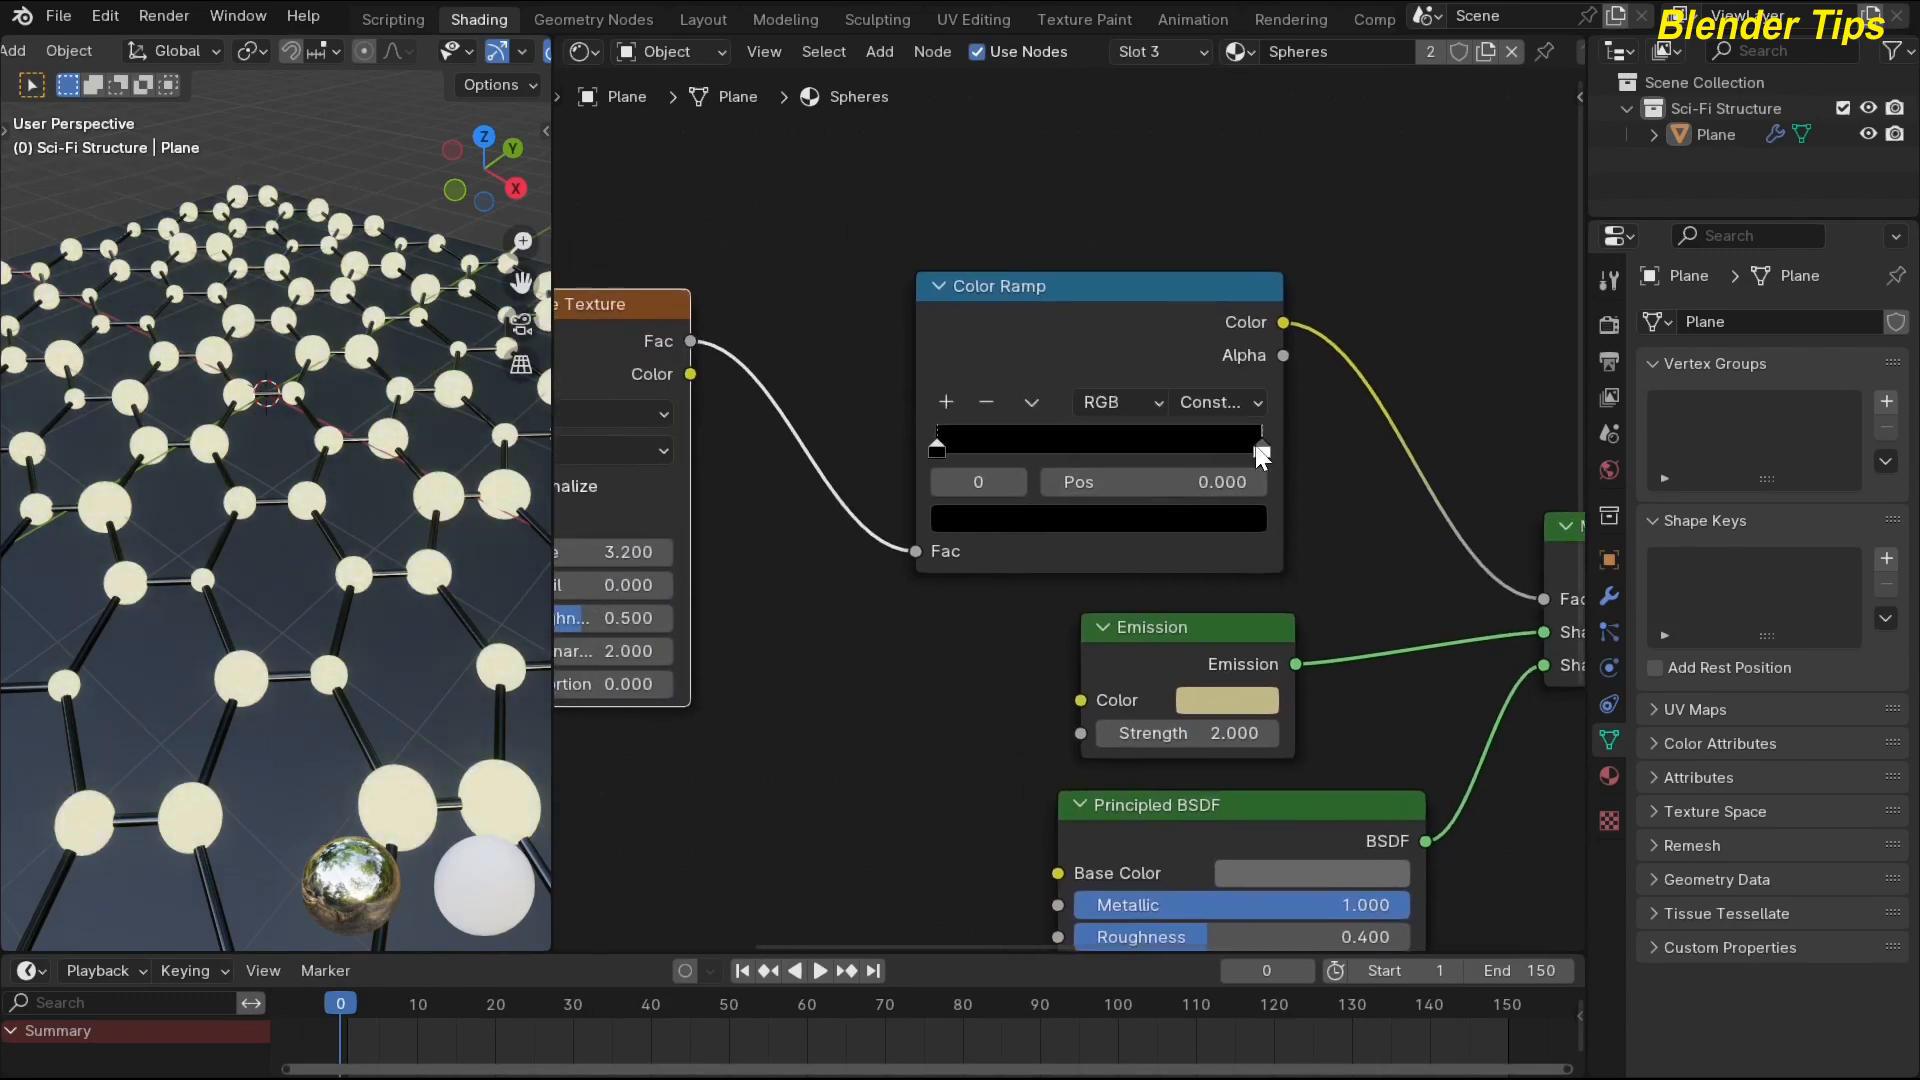
left_click_drag(1257, 450, 1073, 488)
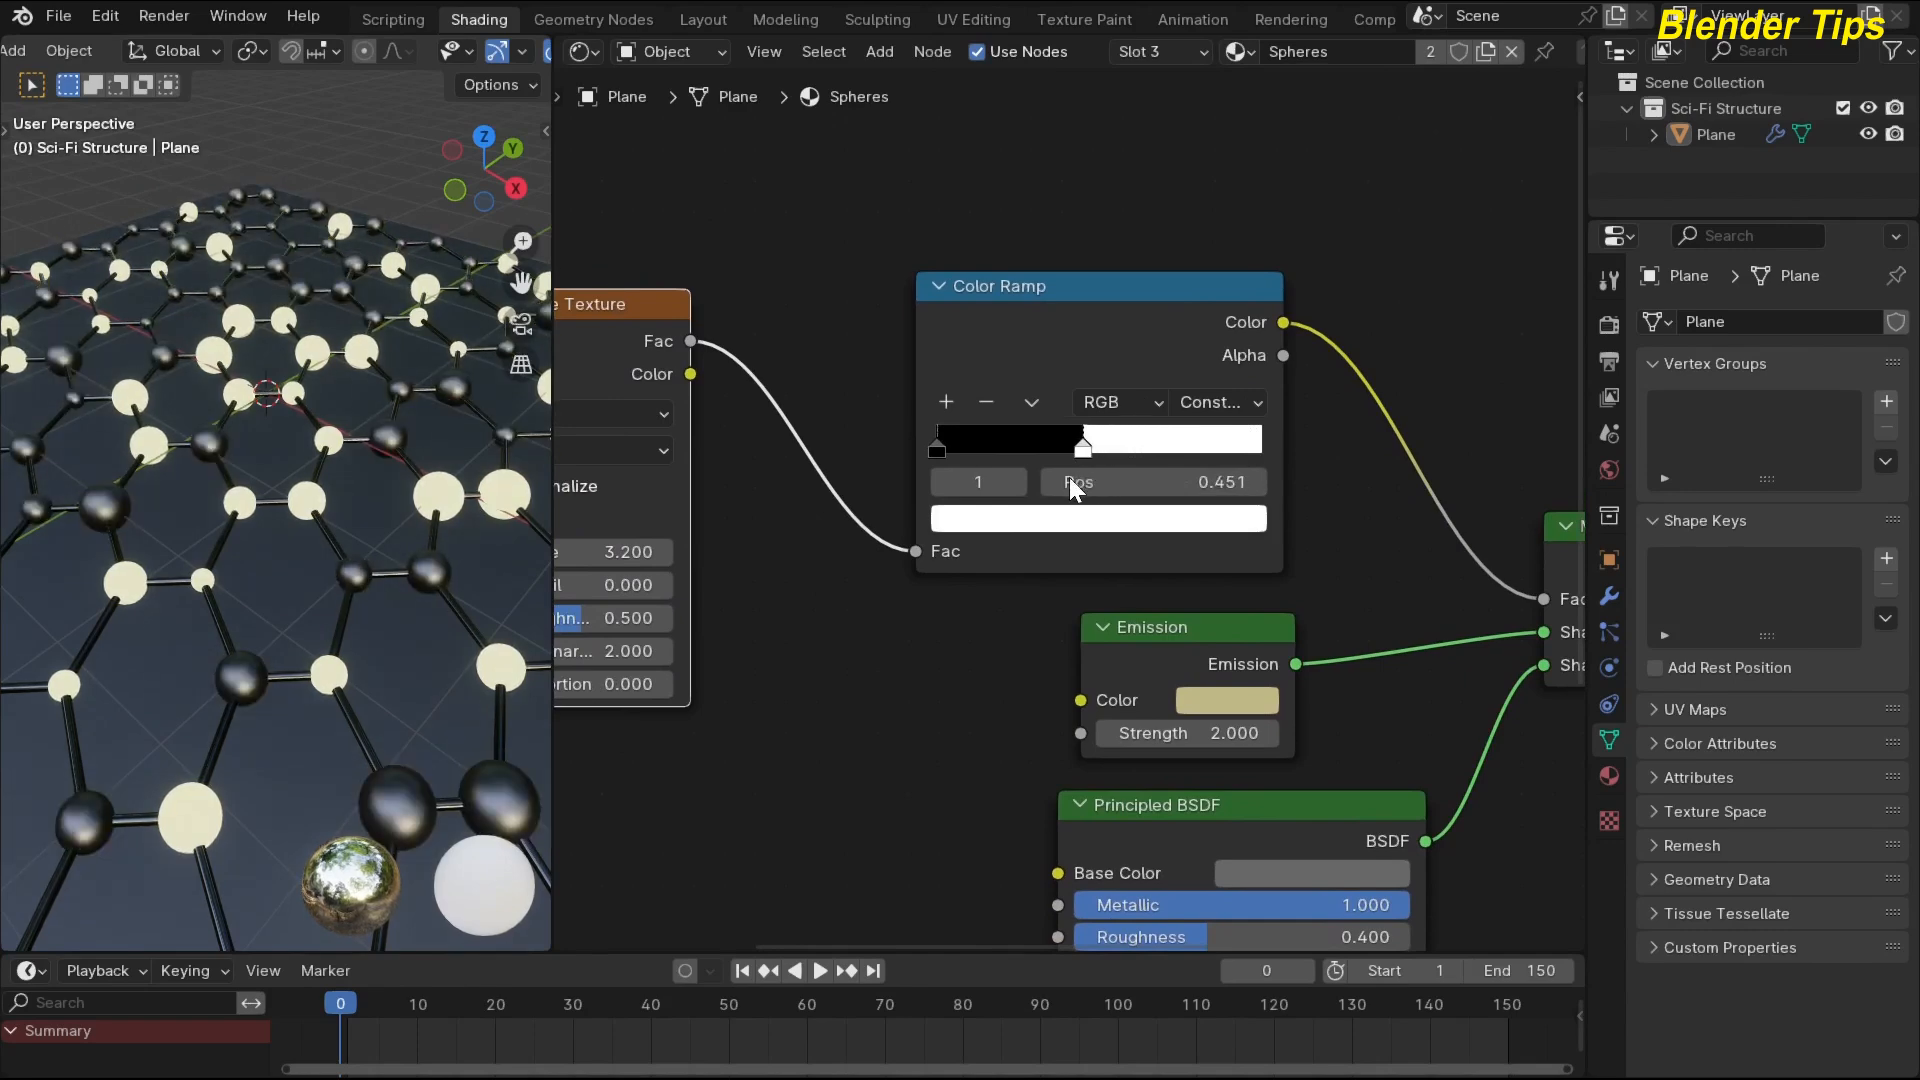
Inspect the mixed spheres across the whole structure and enlarge the timeline area.
middle_click_drag(240, 446, 220, 394)
scroll(220, 394, "up", 1)
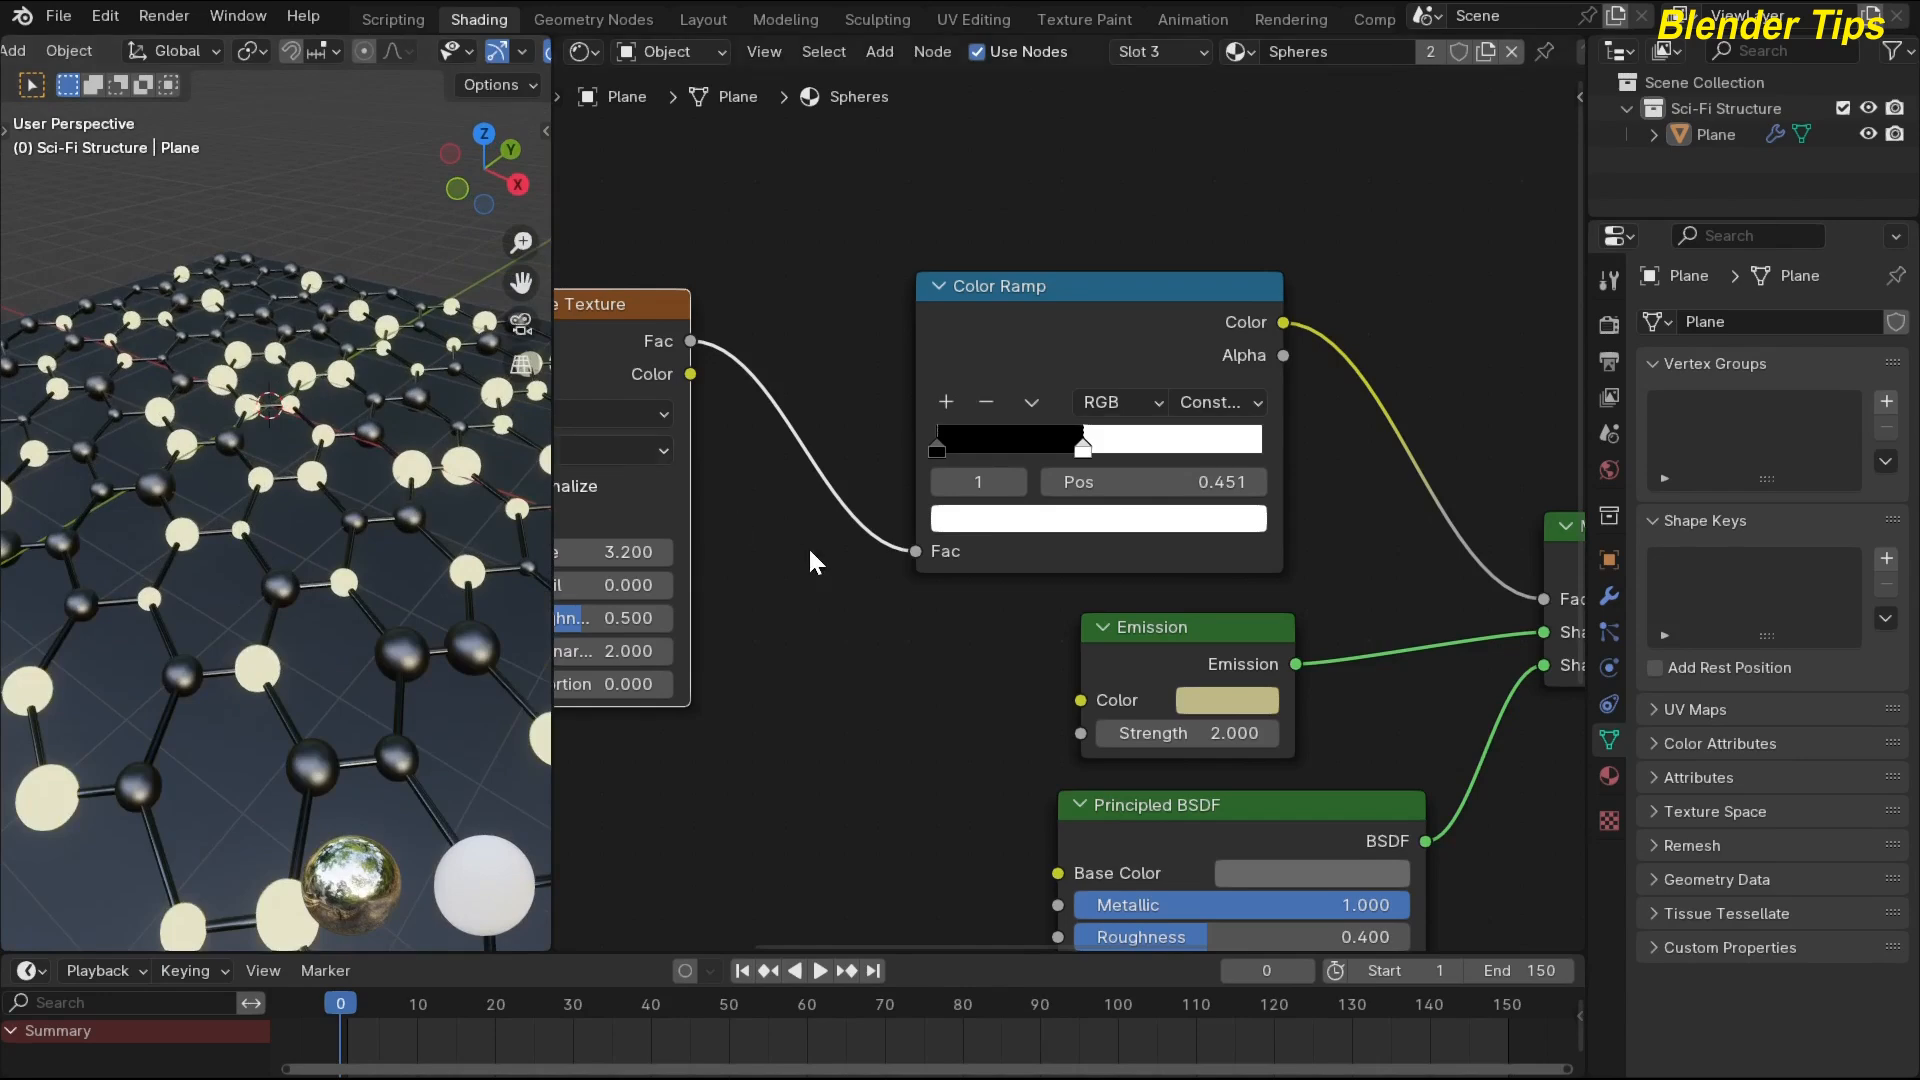
middle_click_drag(897, 574, 853, 532)
scroll(854, 527, "up", 1)
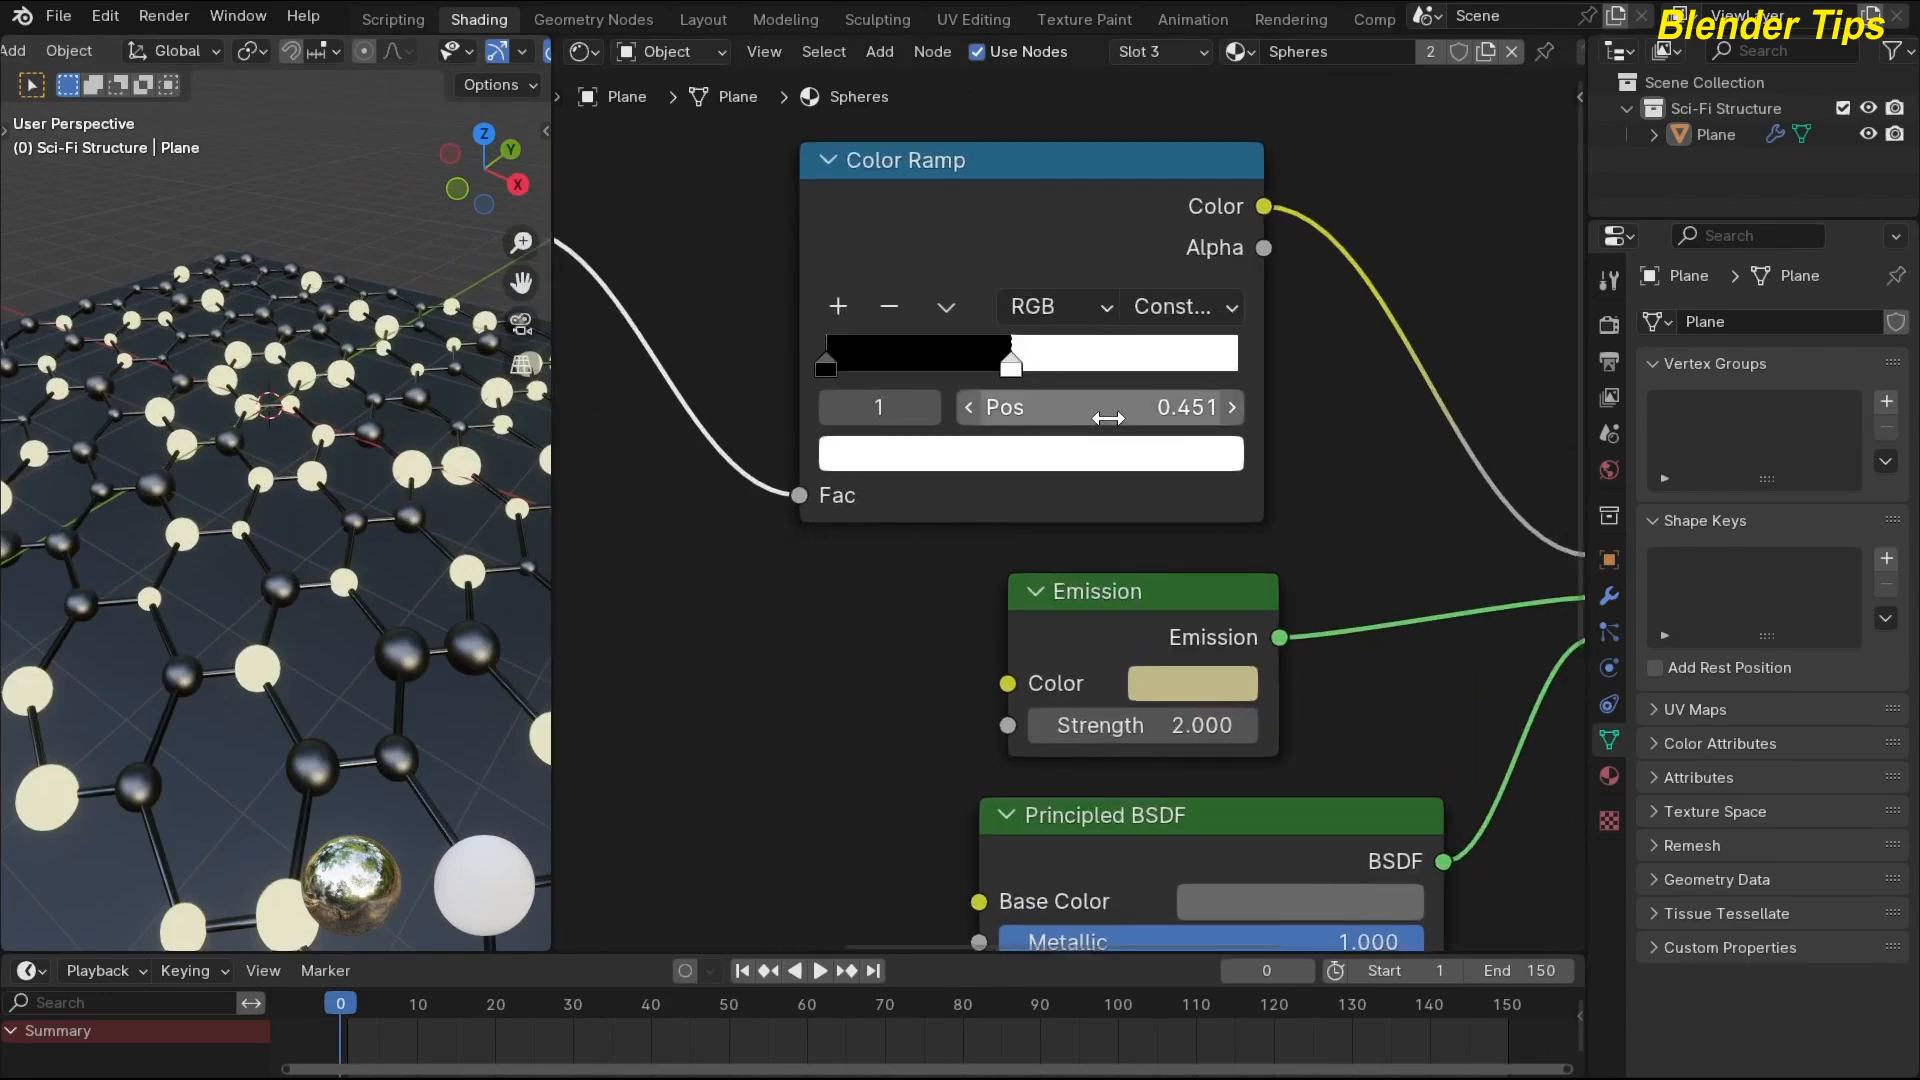
scroll(872, 548, "down", 3)
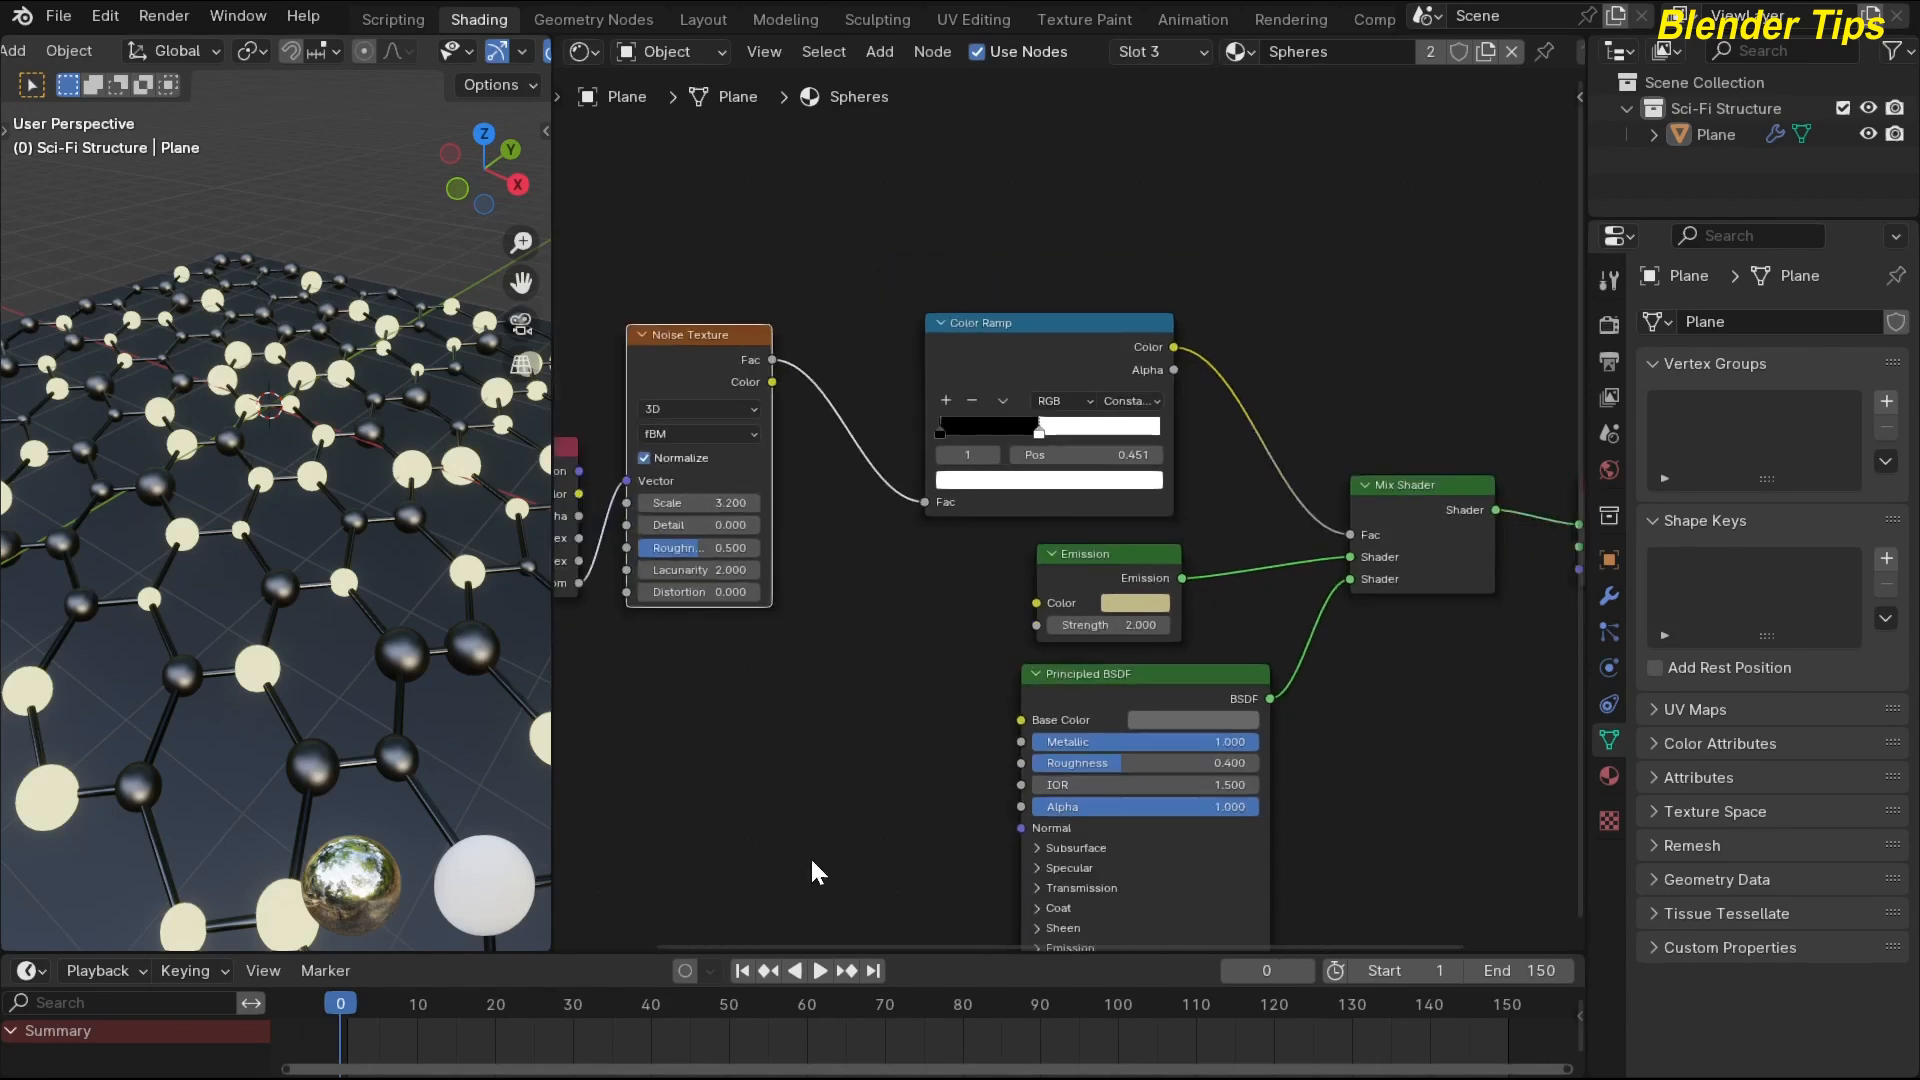
left_click_drag(903, 951, 913, 868)
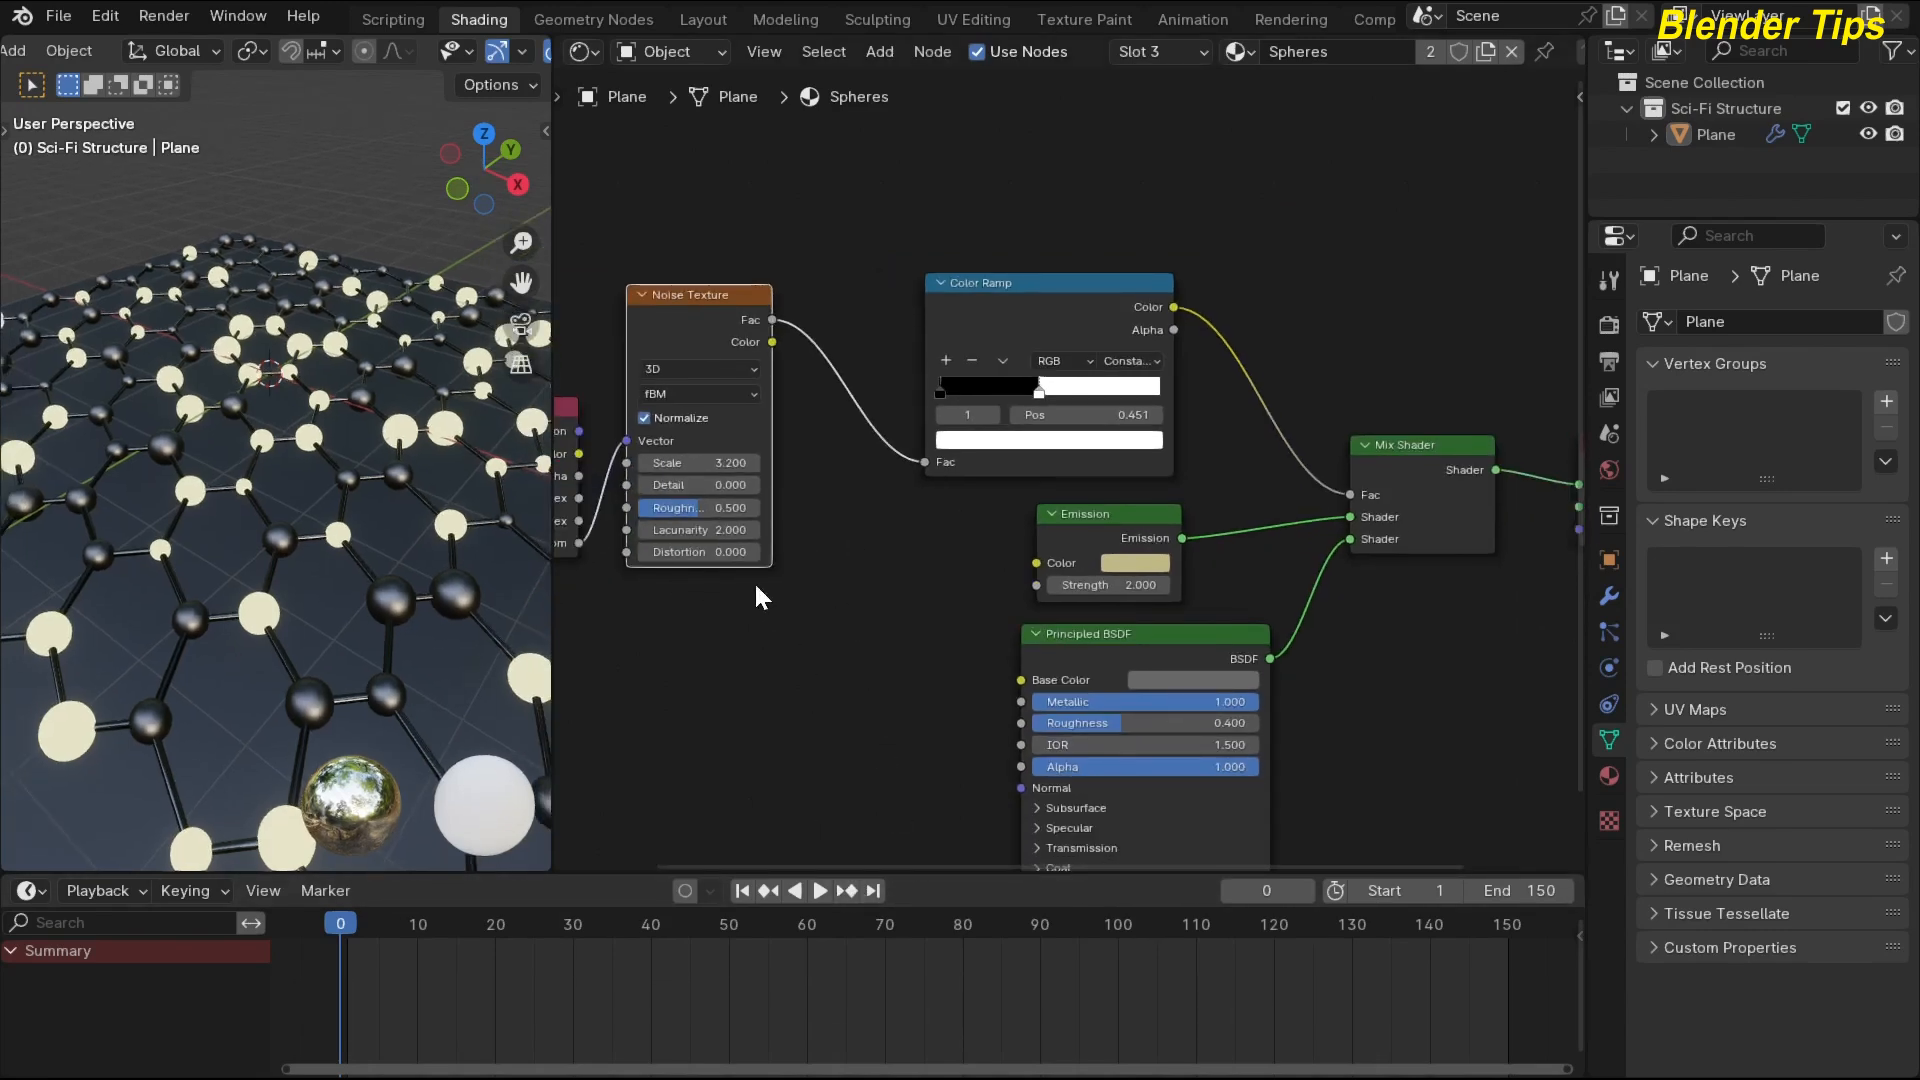
scroll(352, 495, "down", 5)
left_click(896, 561)
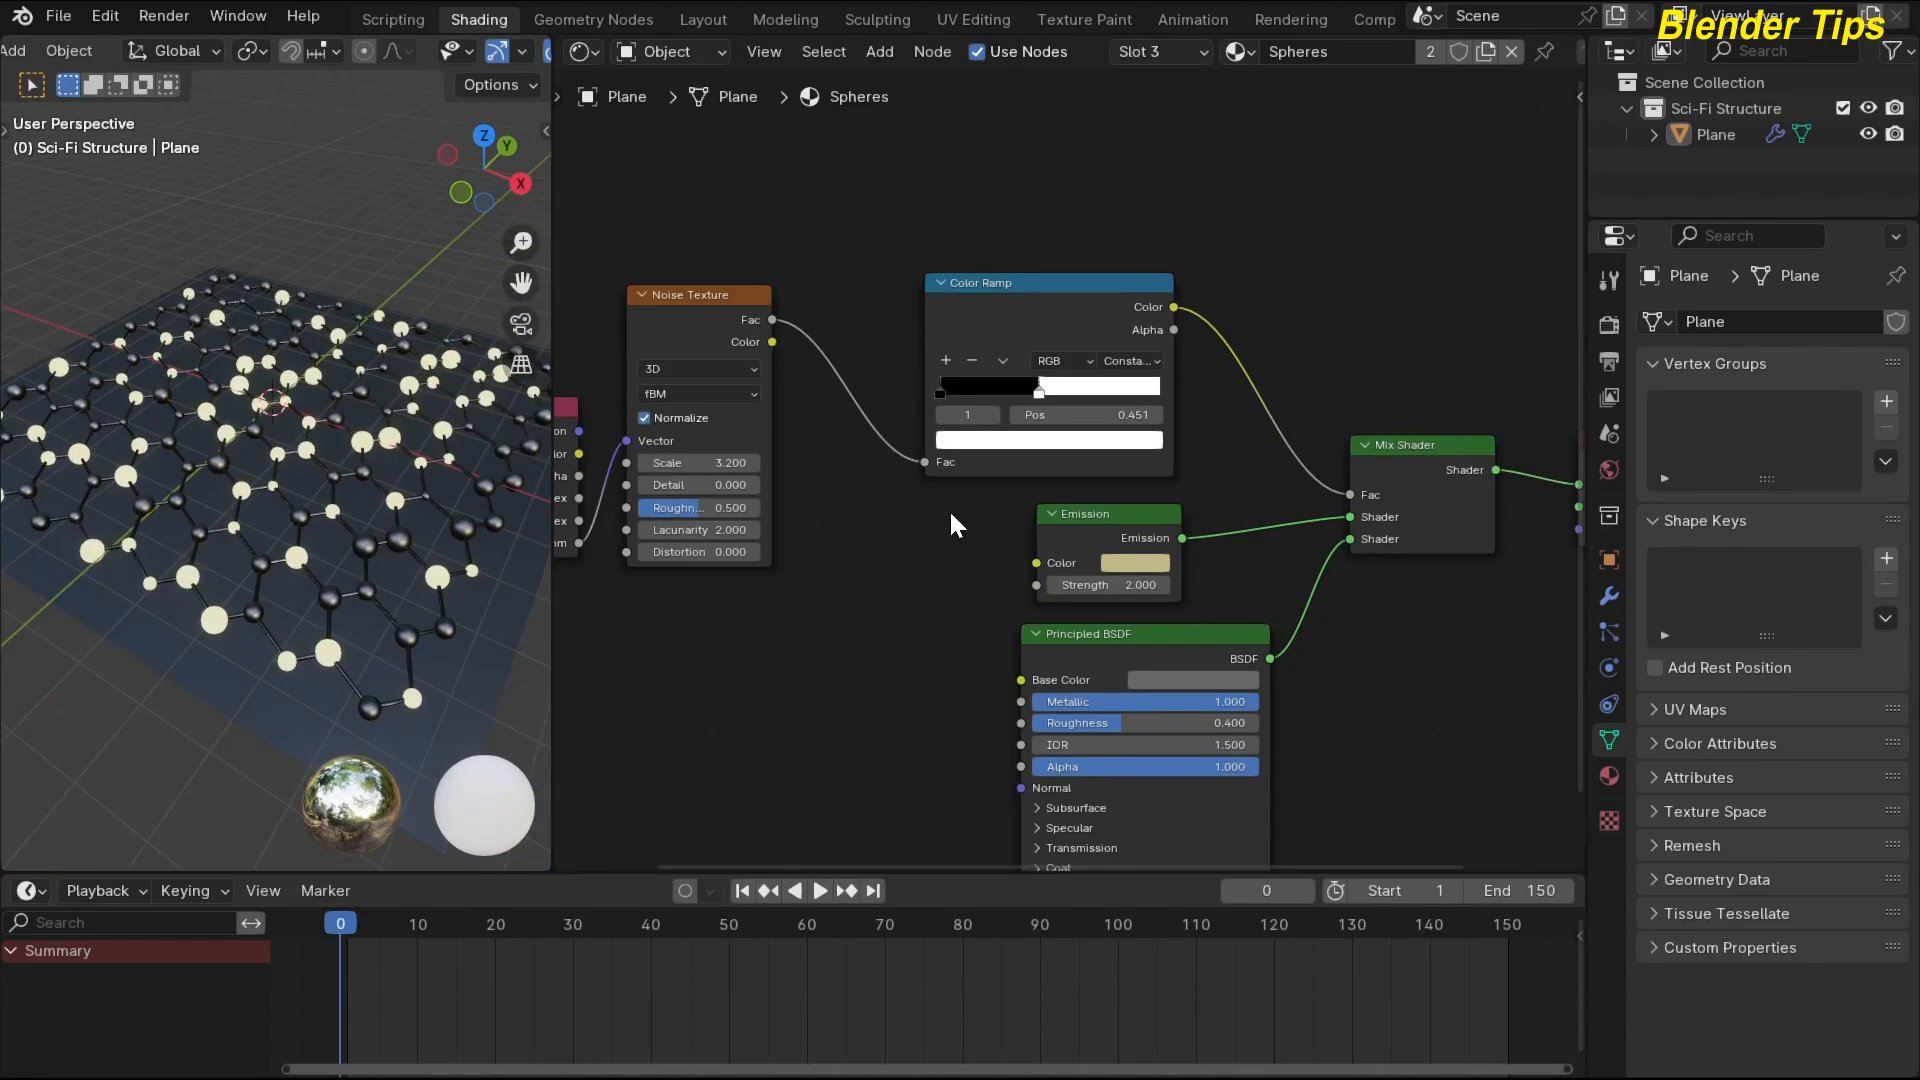
Set the Color Ramp's white stop position to 0.450 and keyframe it at frame 0.
scroll(950, 508, "up", 4)
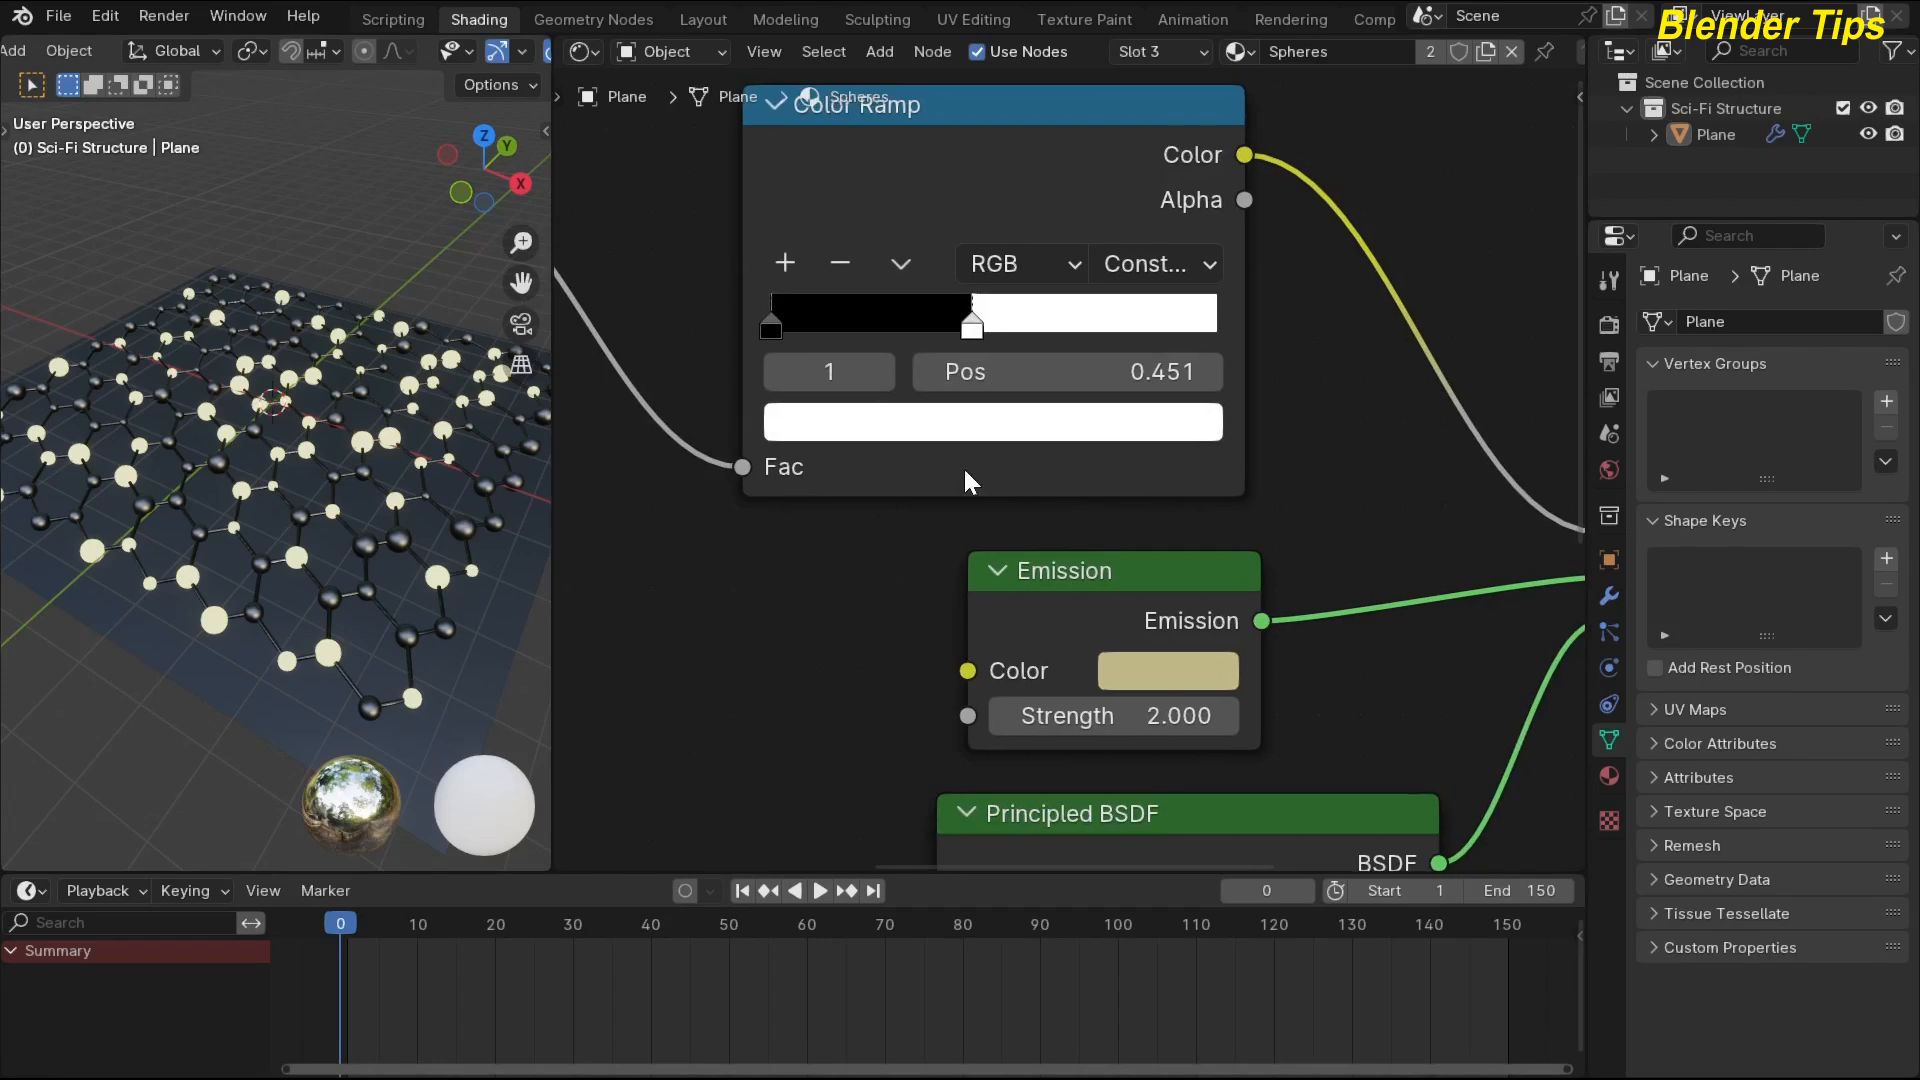
left_click(1071, 372)
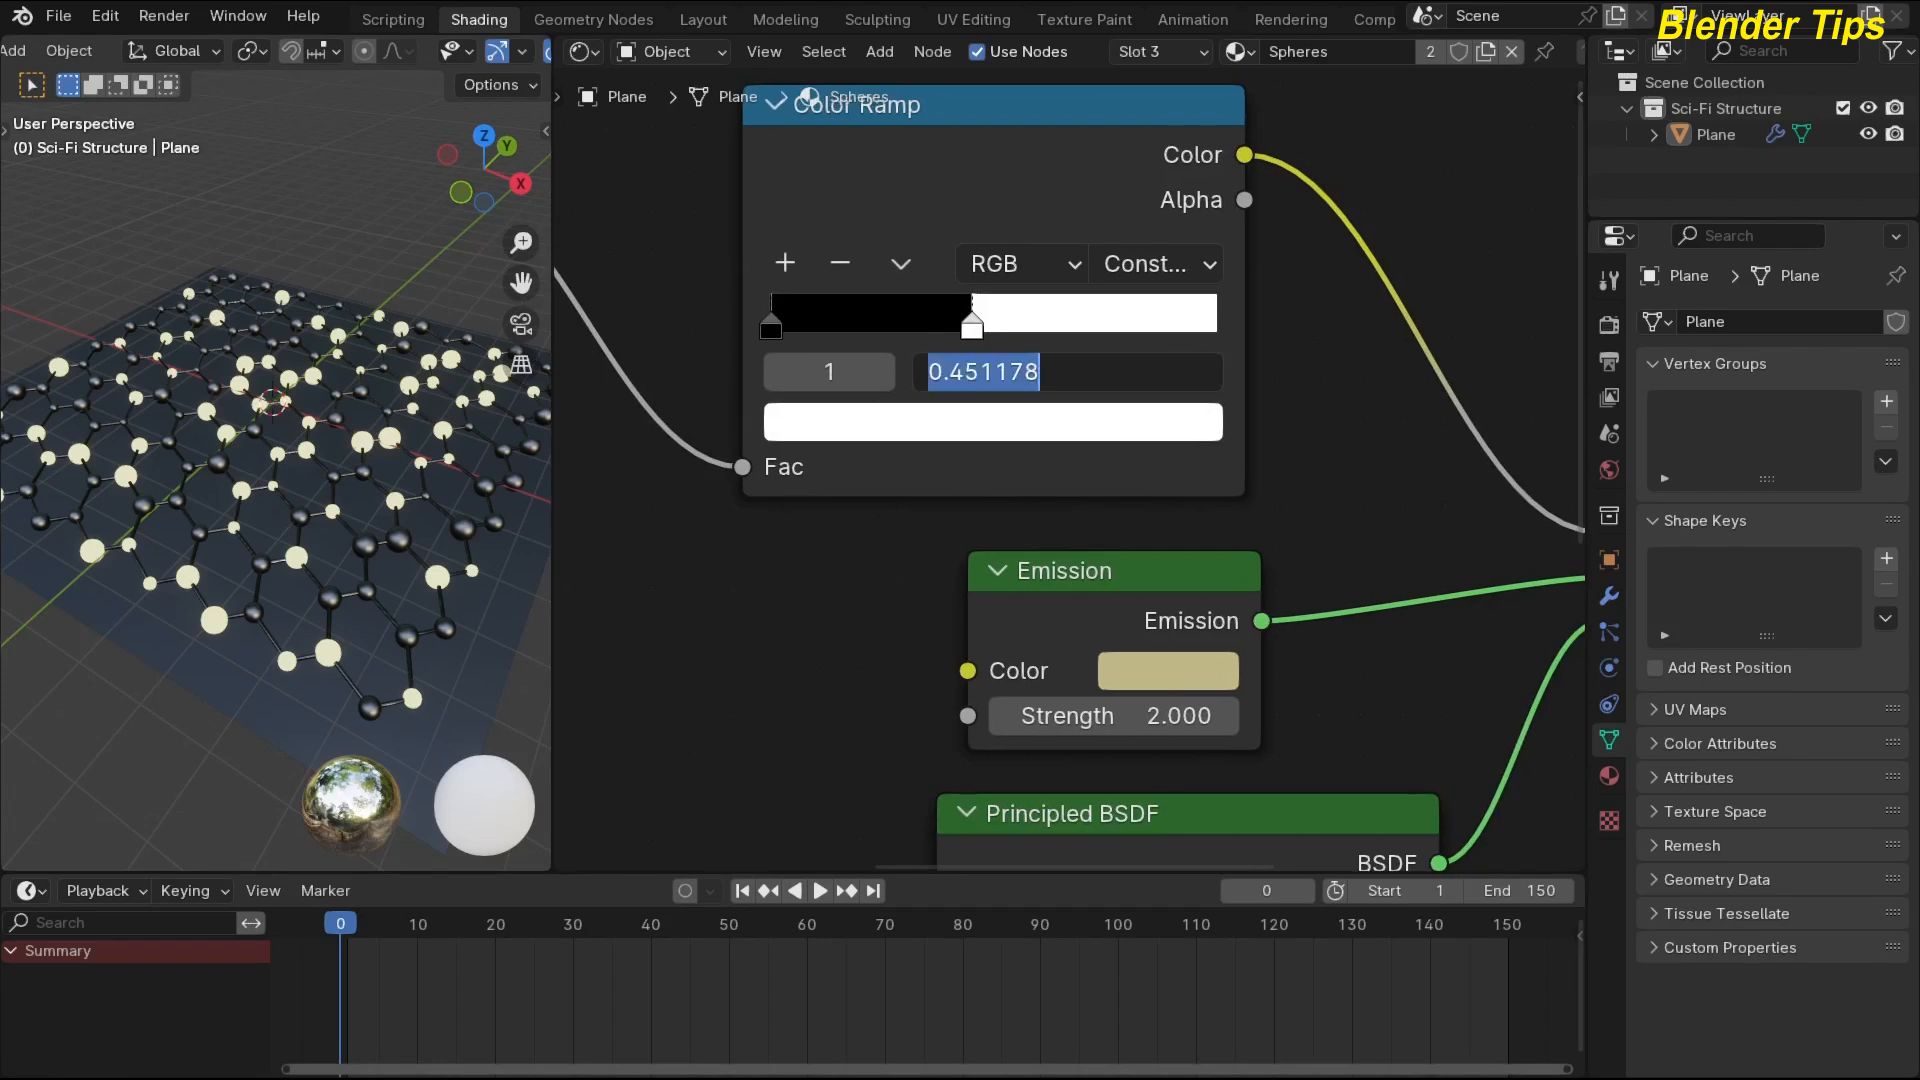
type(".450")
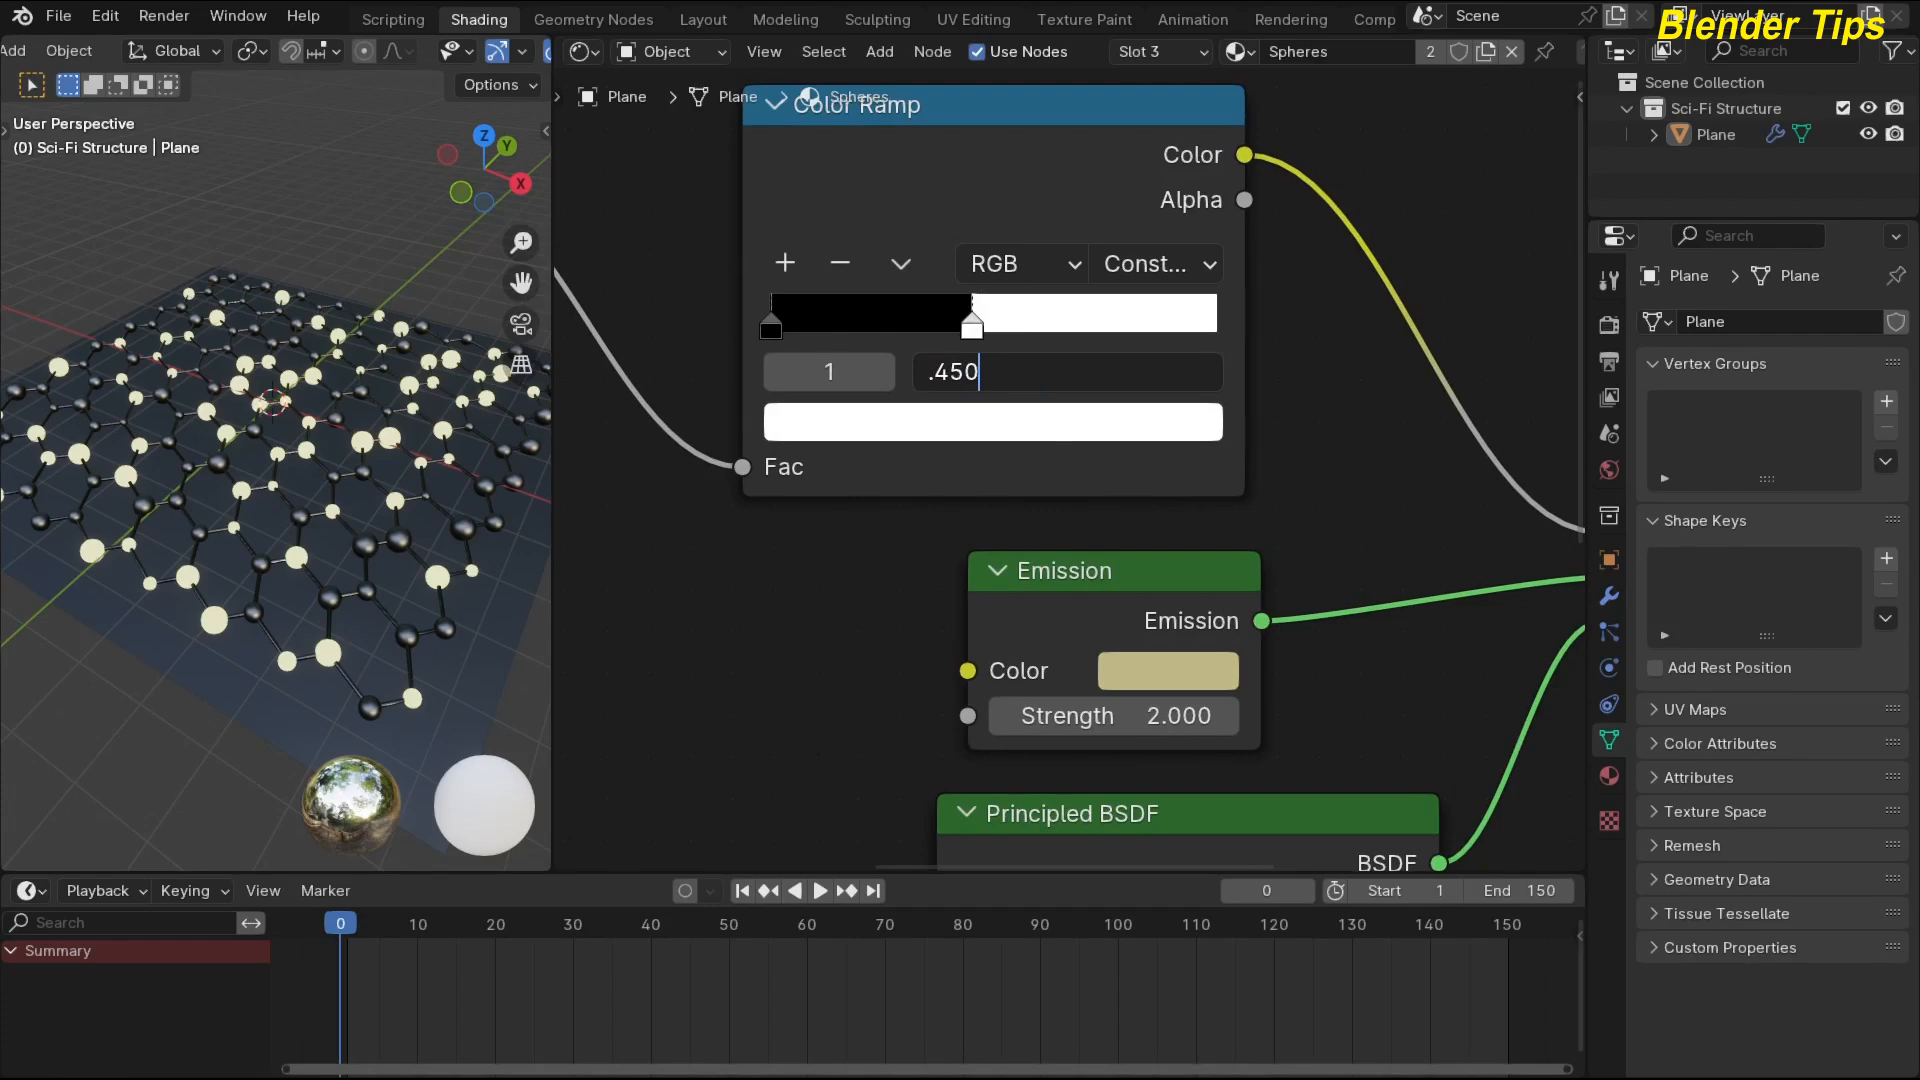
key("Return")
scroll(844, 532, "down", 1)
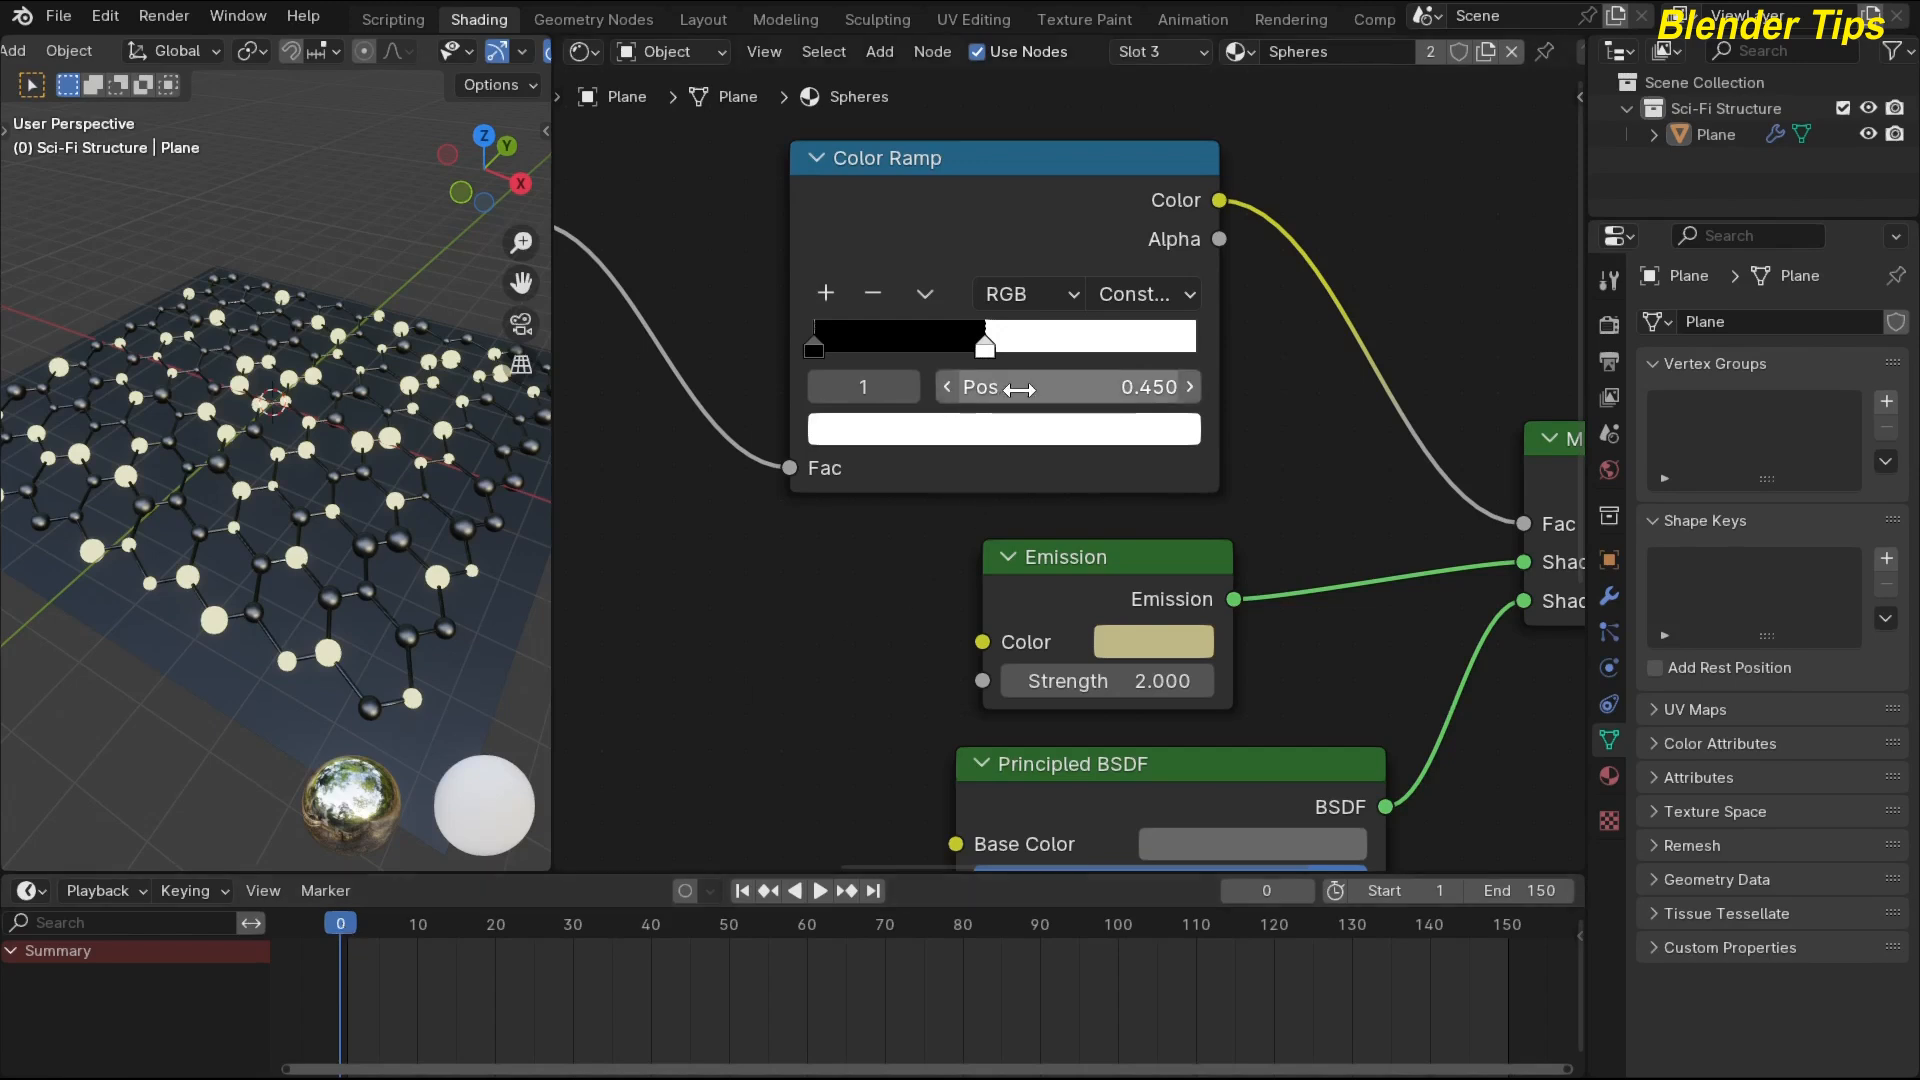
key("i")
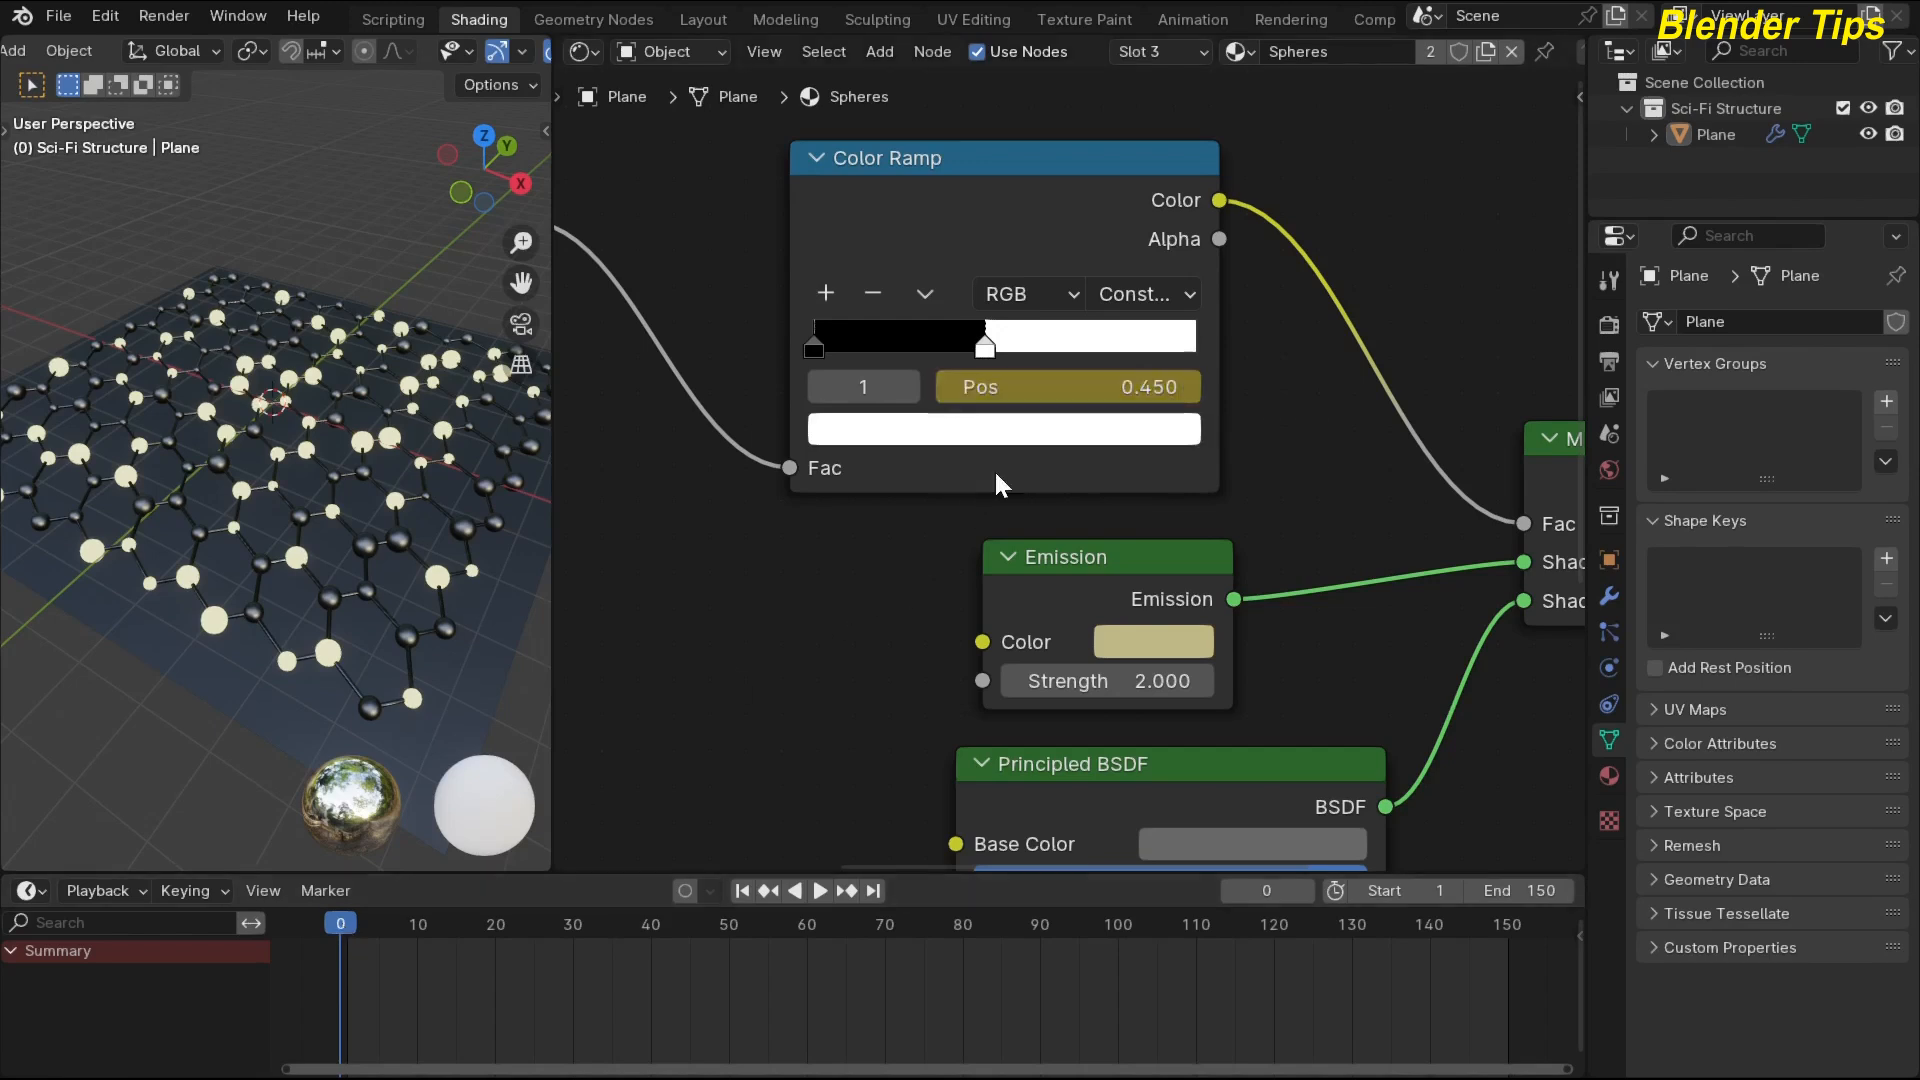
At frame 150, set the white stop position to 0.6 and keyframe it.
left_click(876, 889)
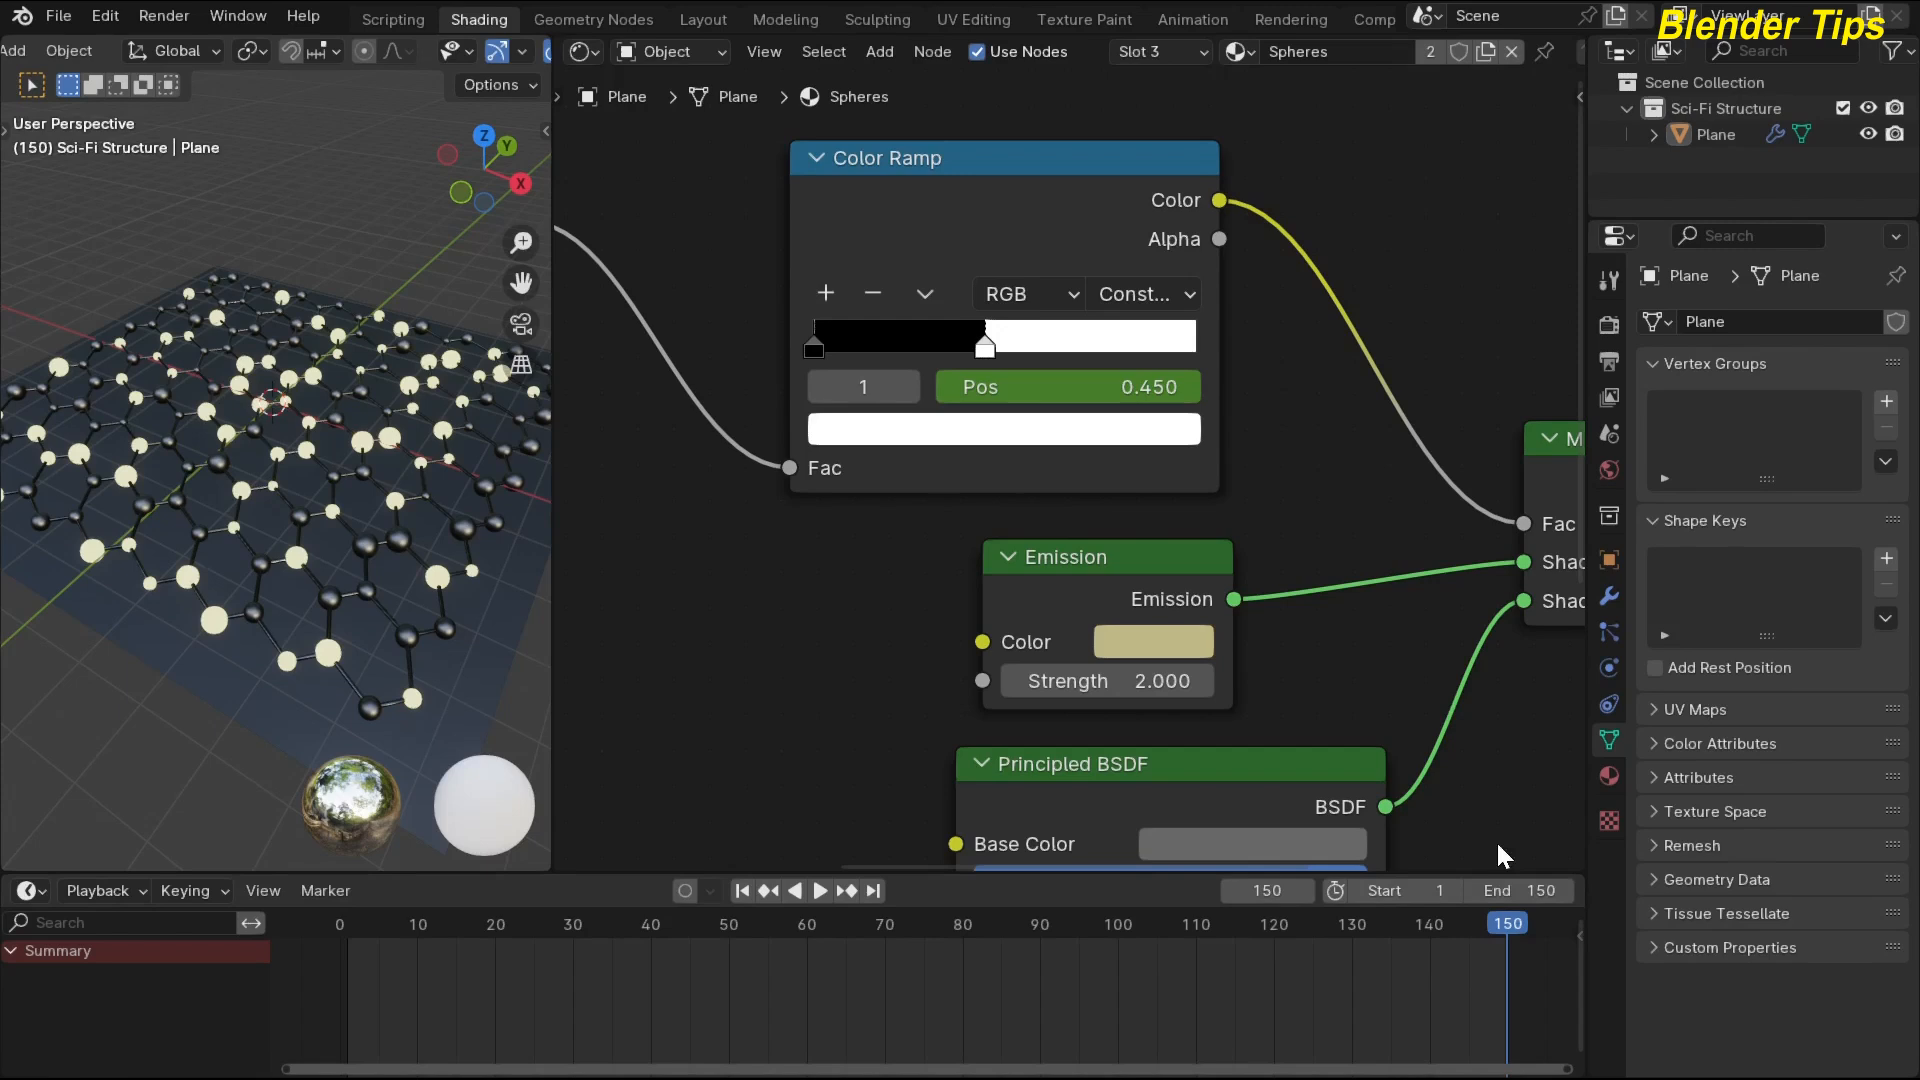
left_click(1104, 387)
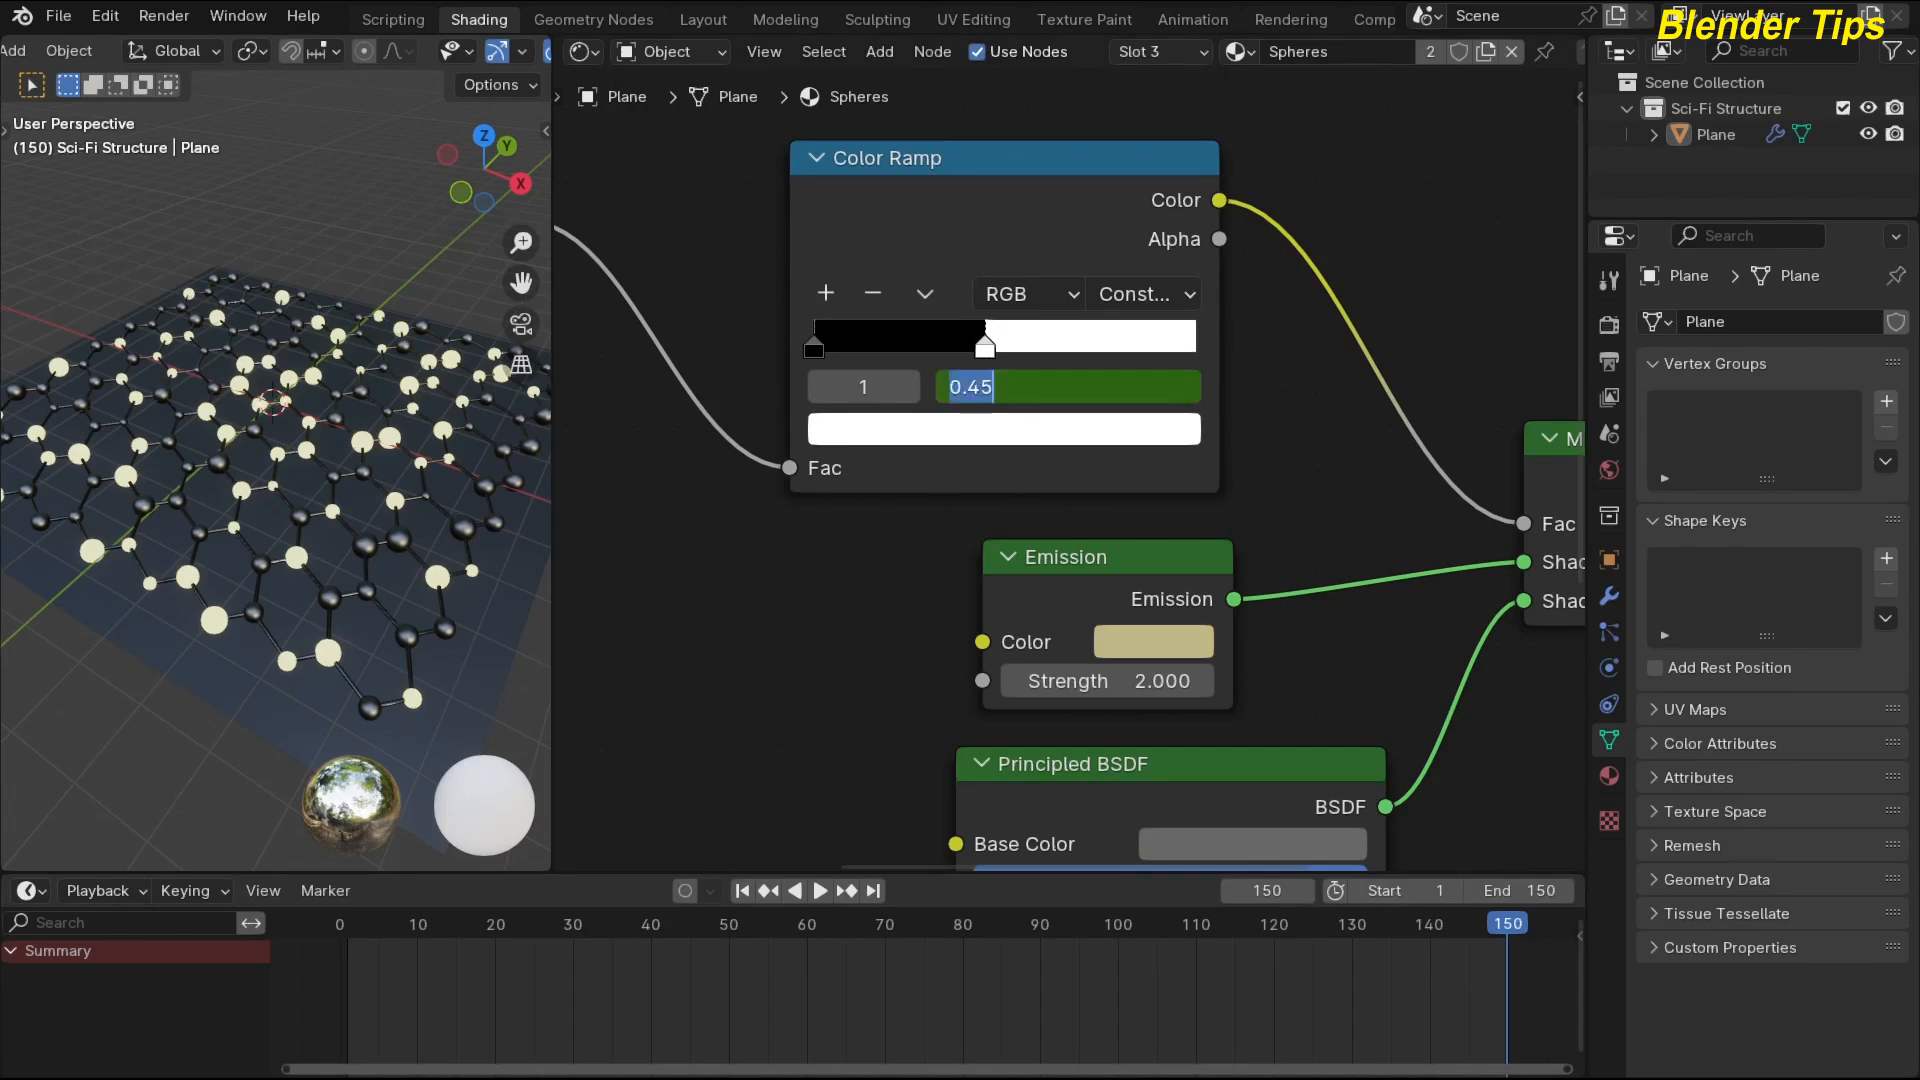
type(".6")
key("Return")
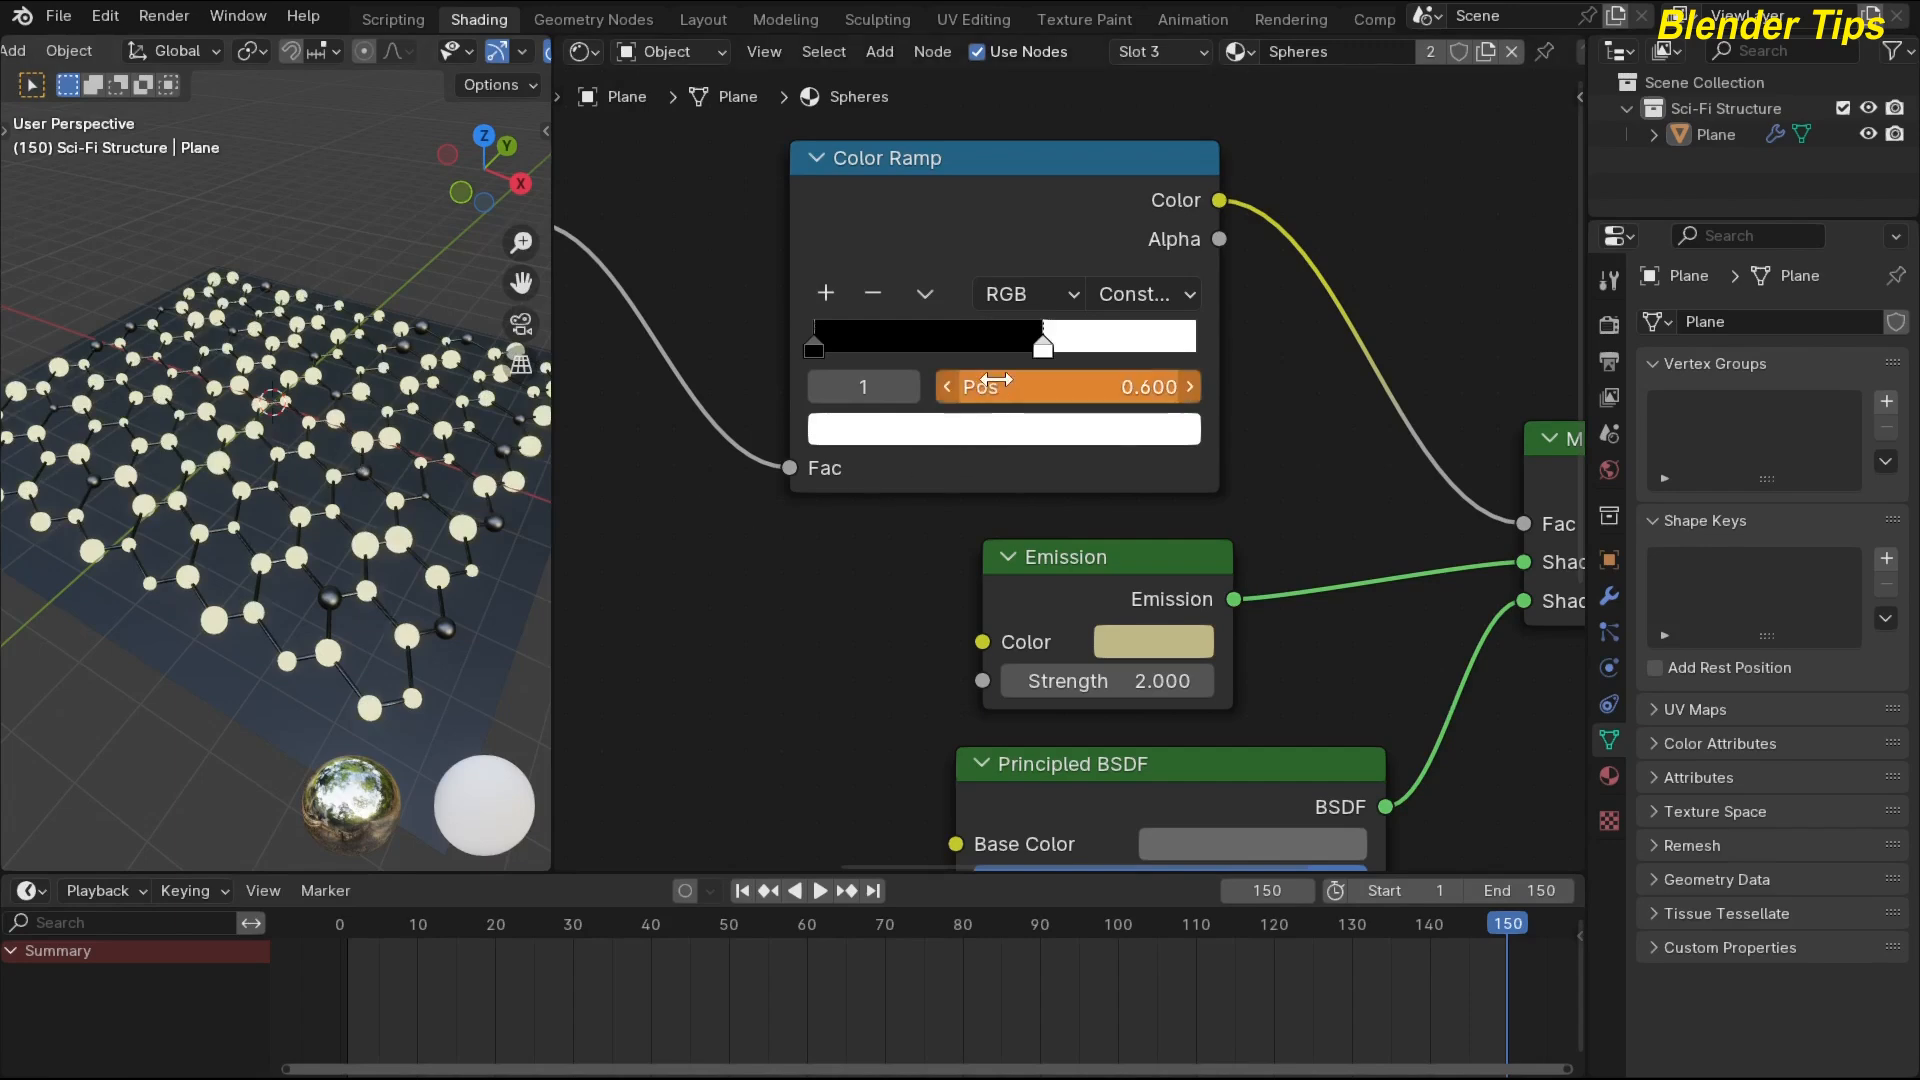
key("i")
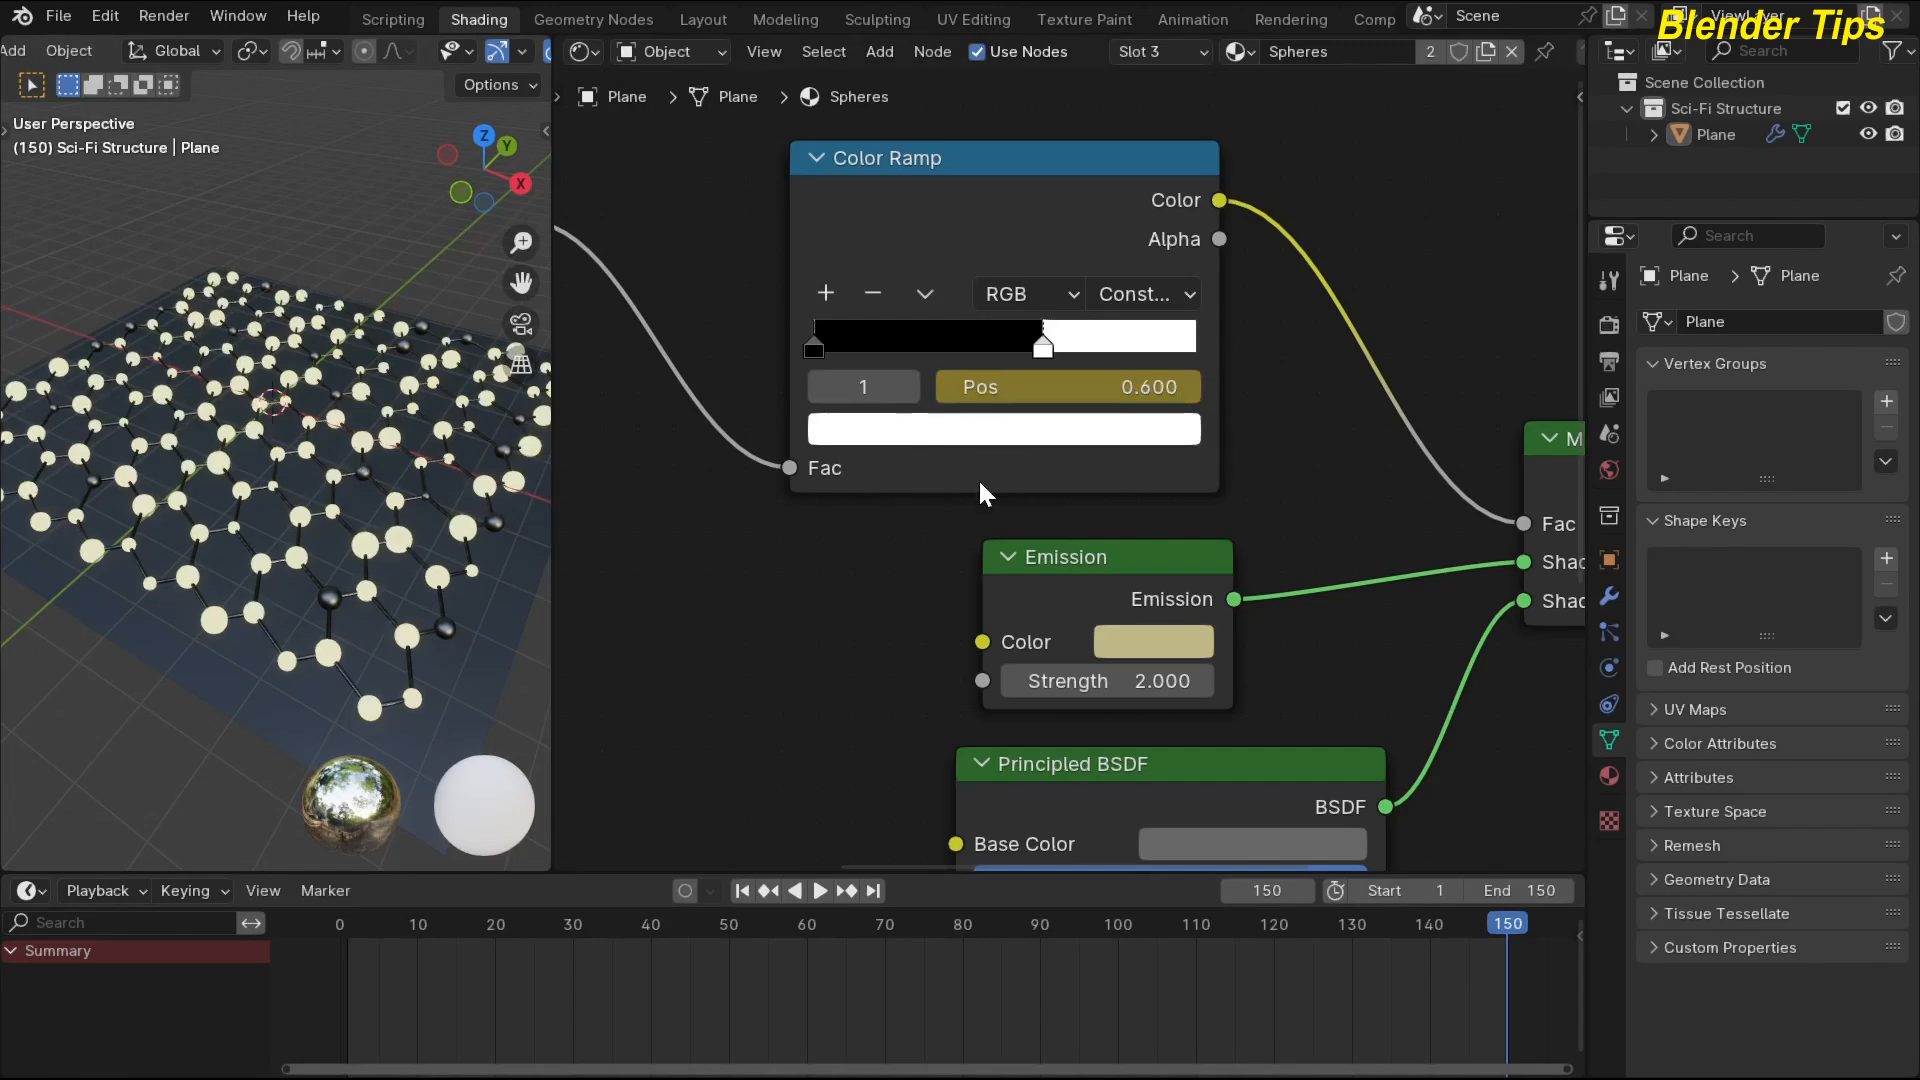
Play the animation from the start to check the changing spheres, and return to frame 0.
left_click(742, 890)
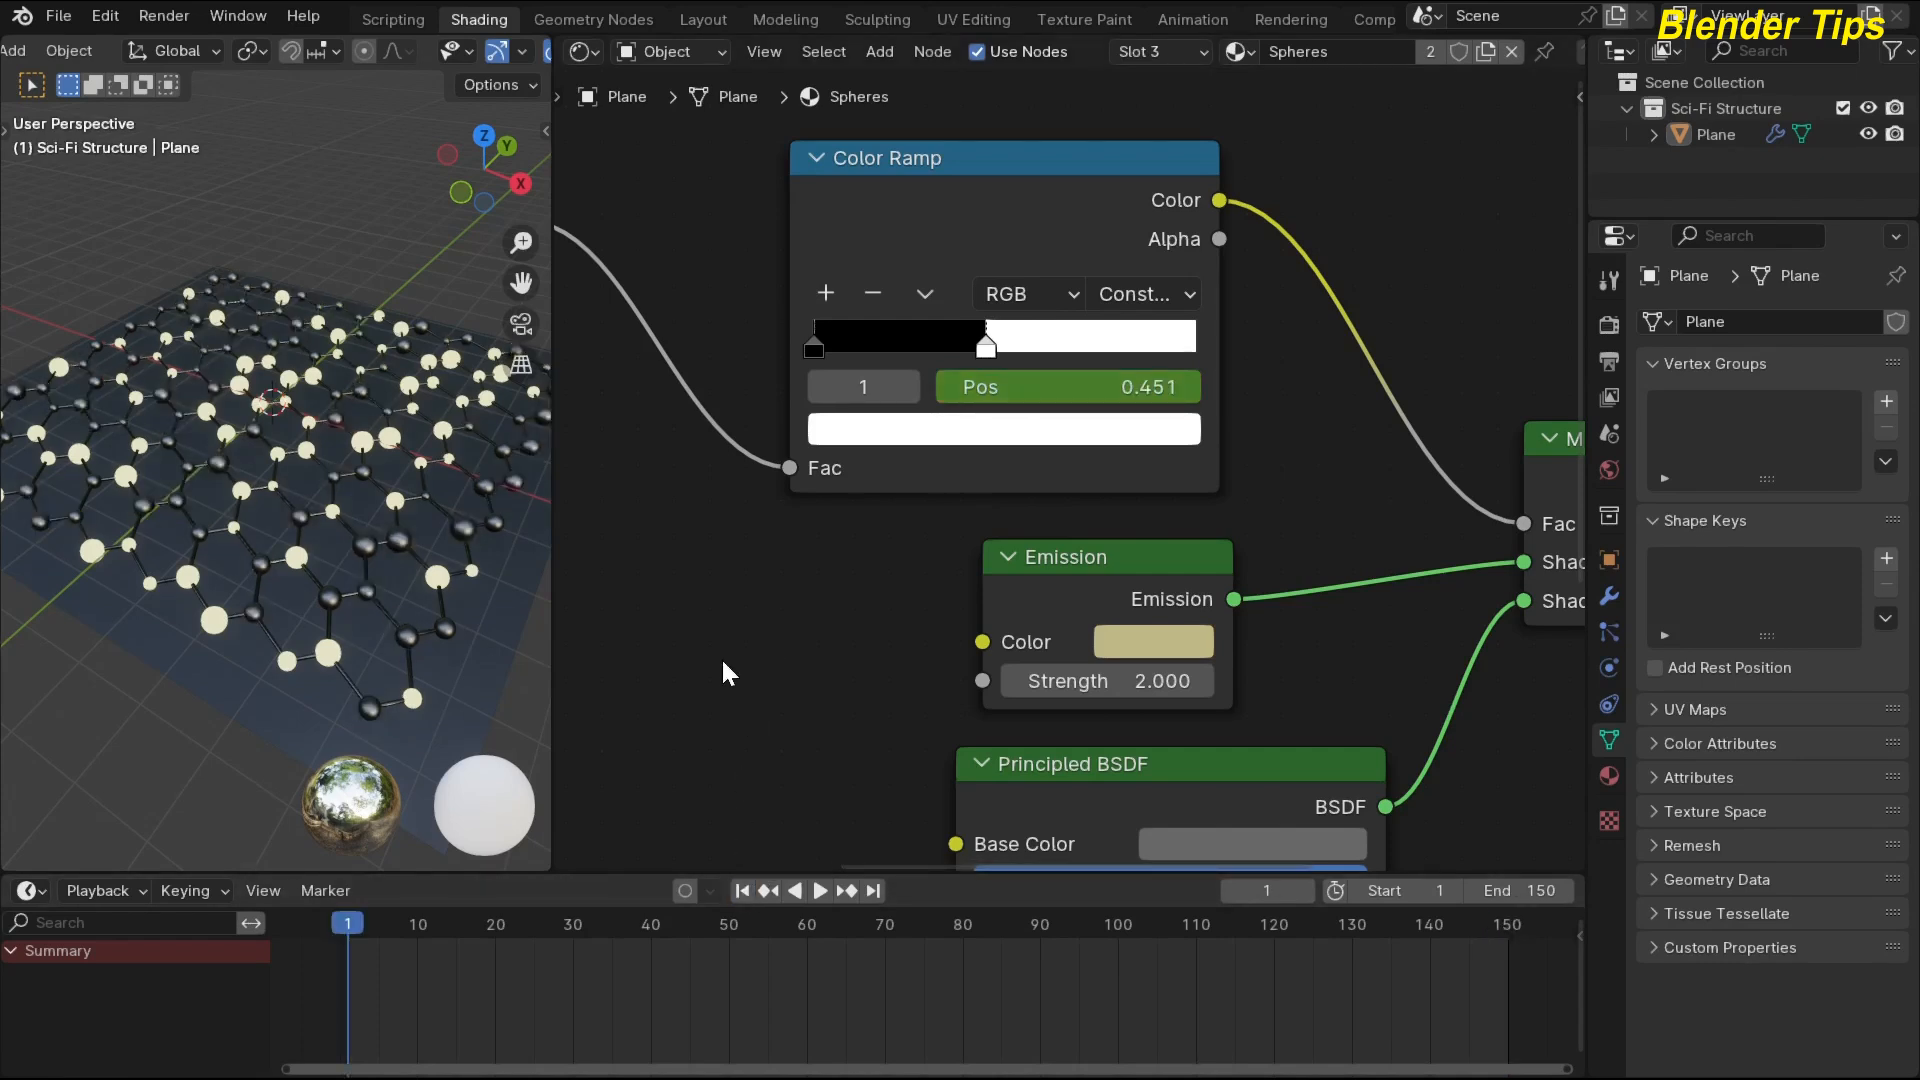
middle_click_drag(314, 578, 298, 566)
key("space")
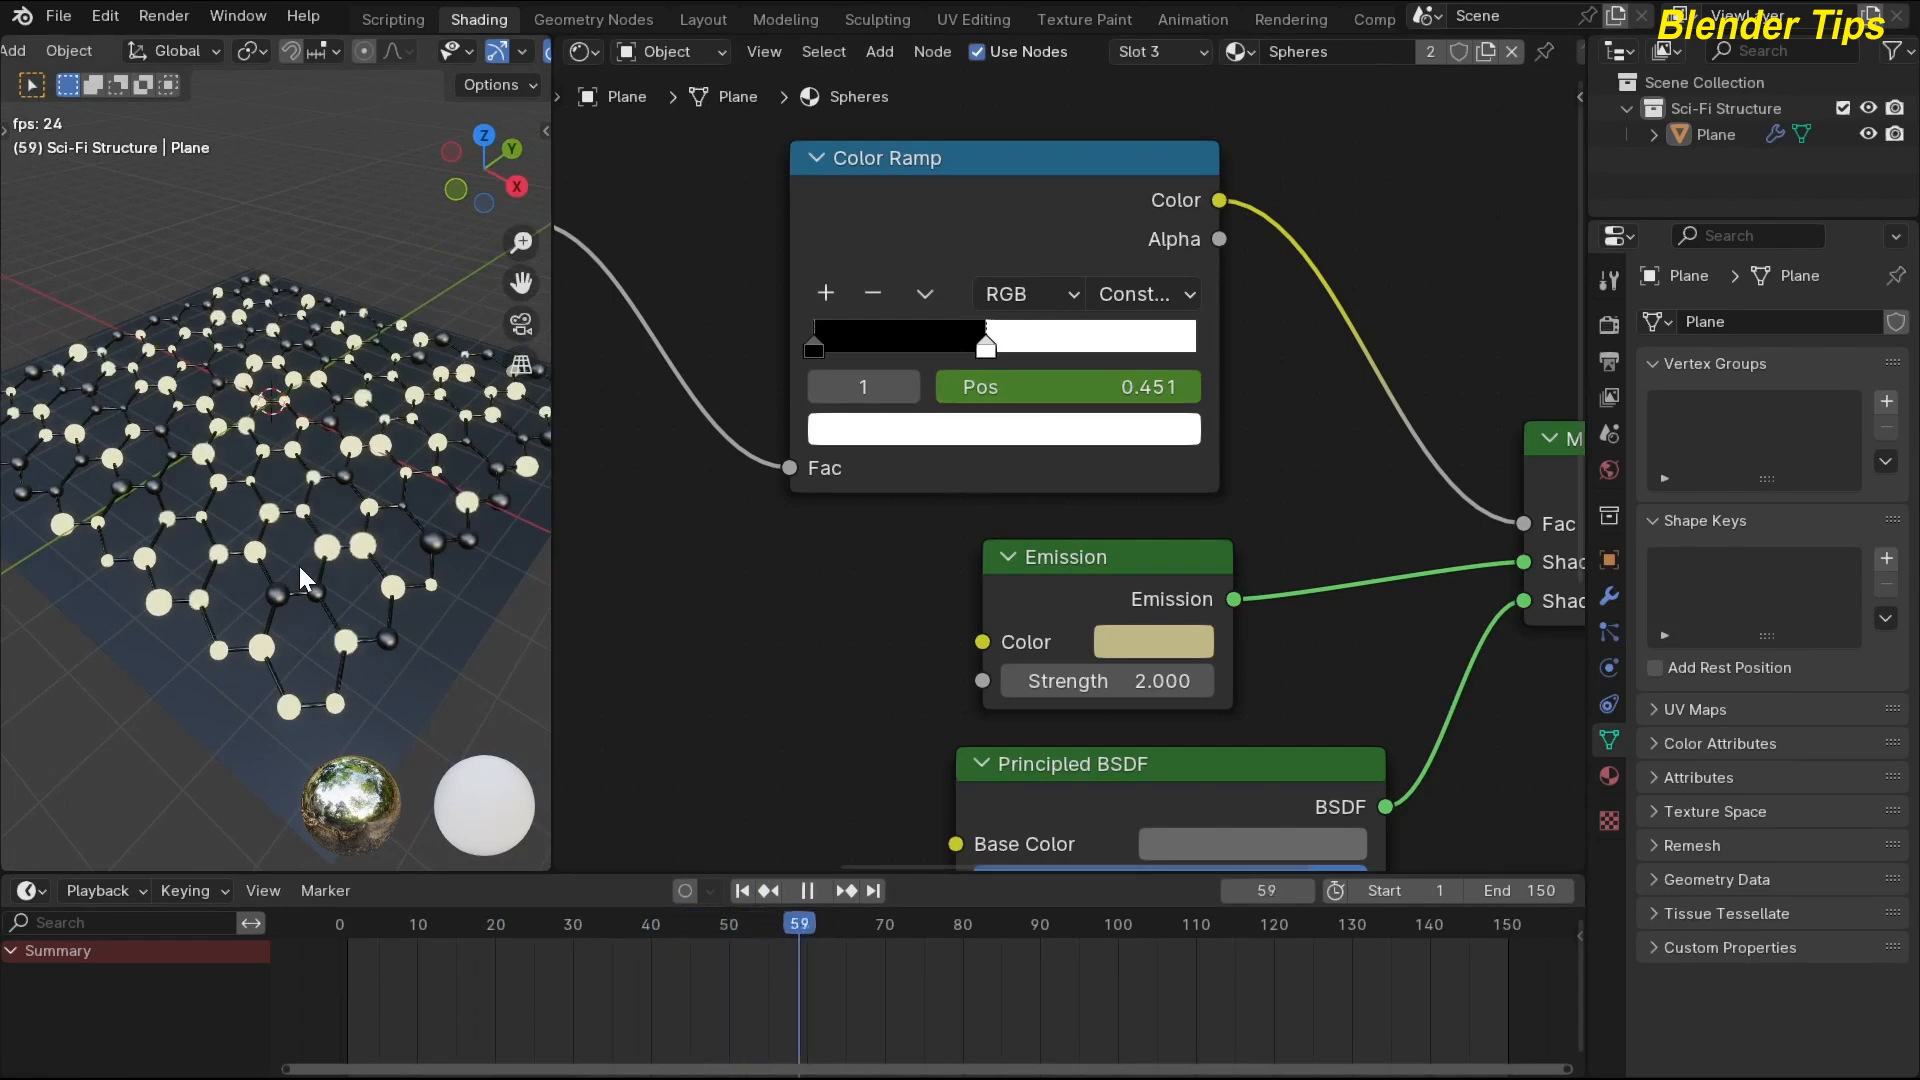
key("space")
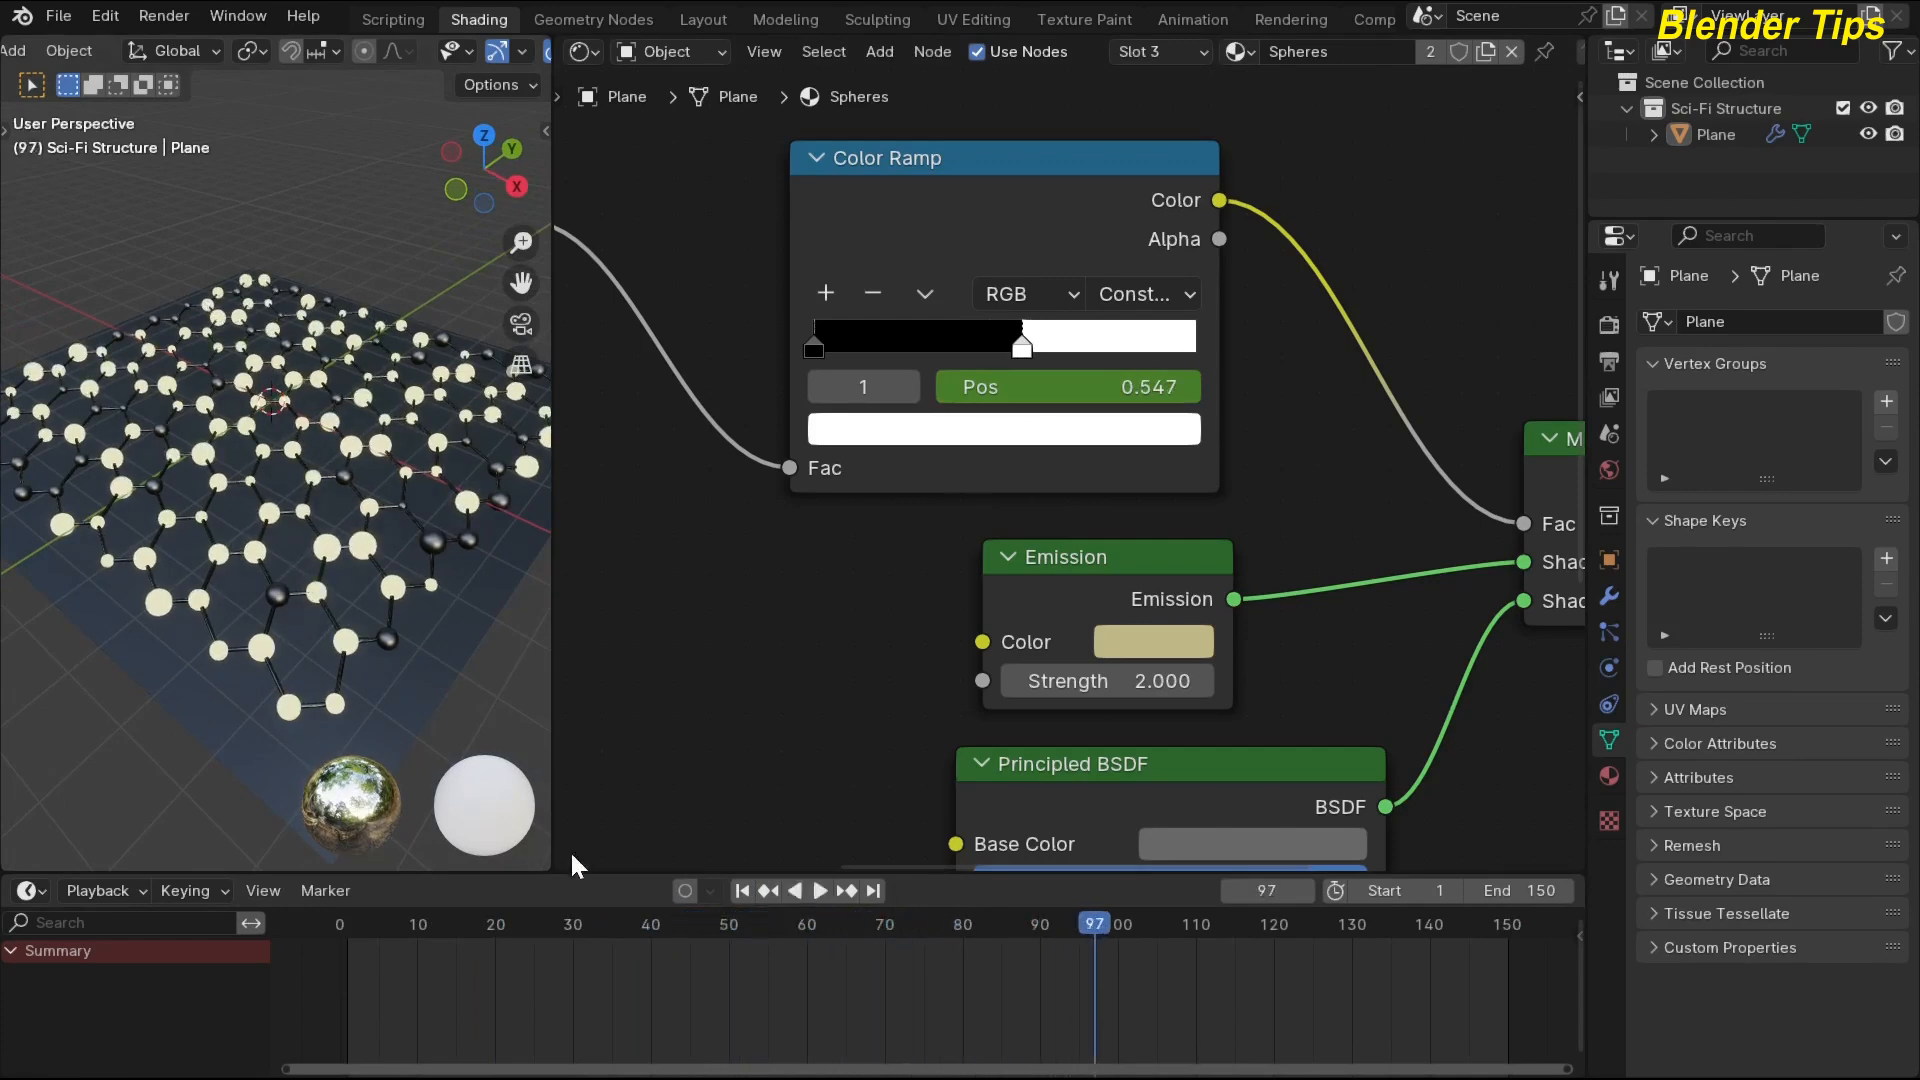
left_click(741, 891)
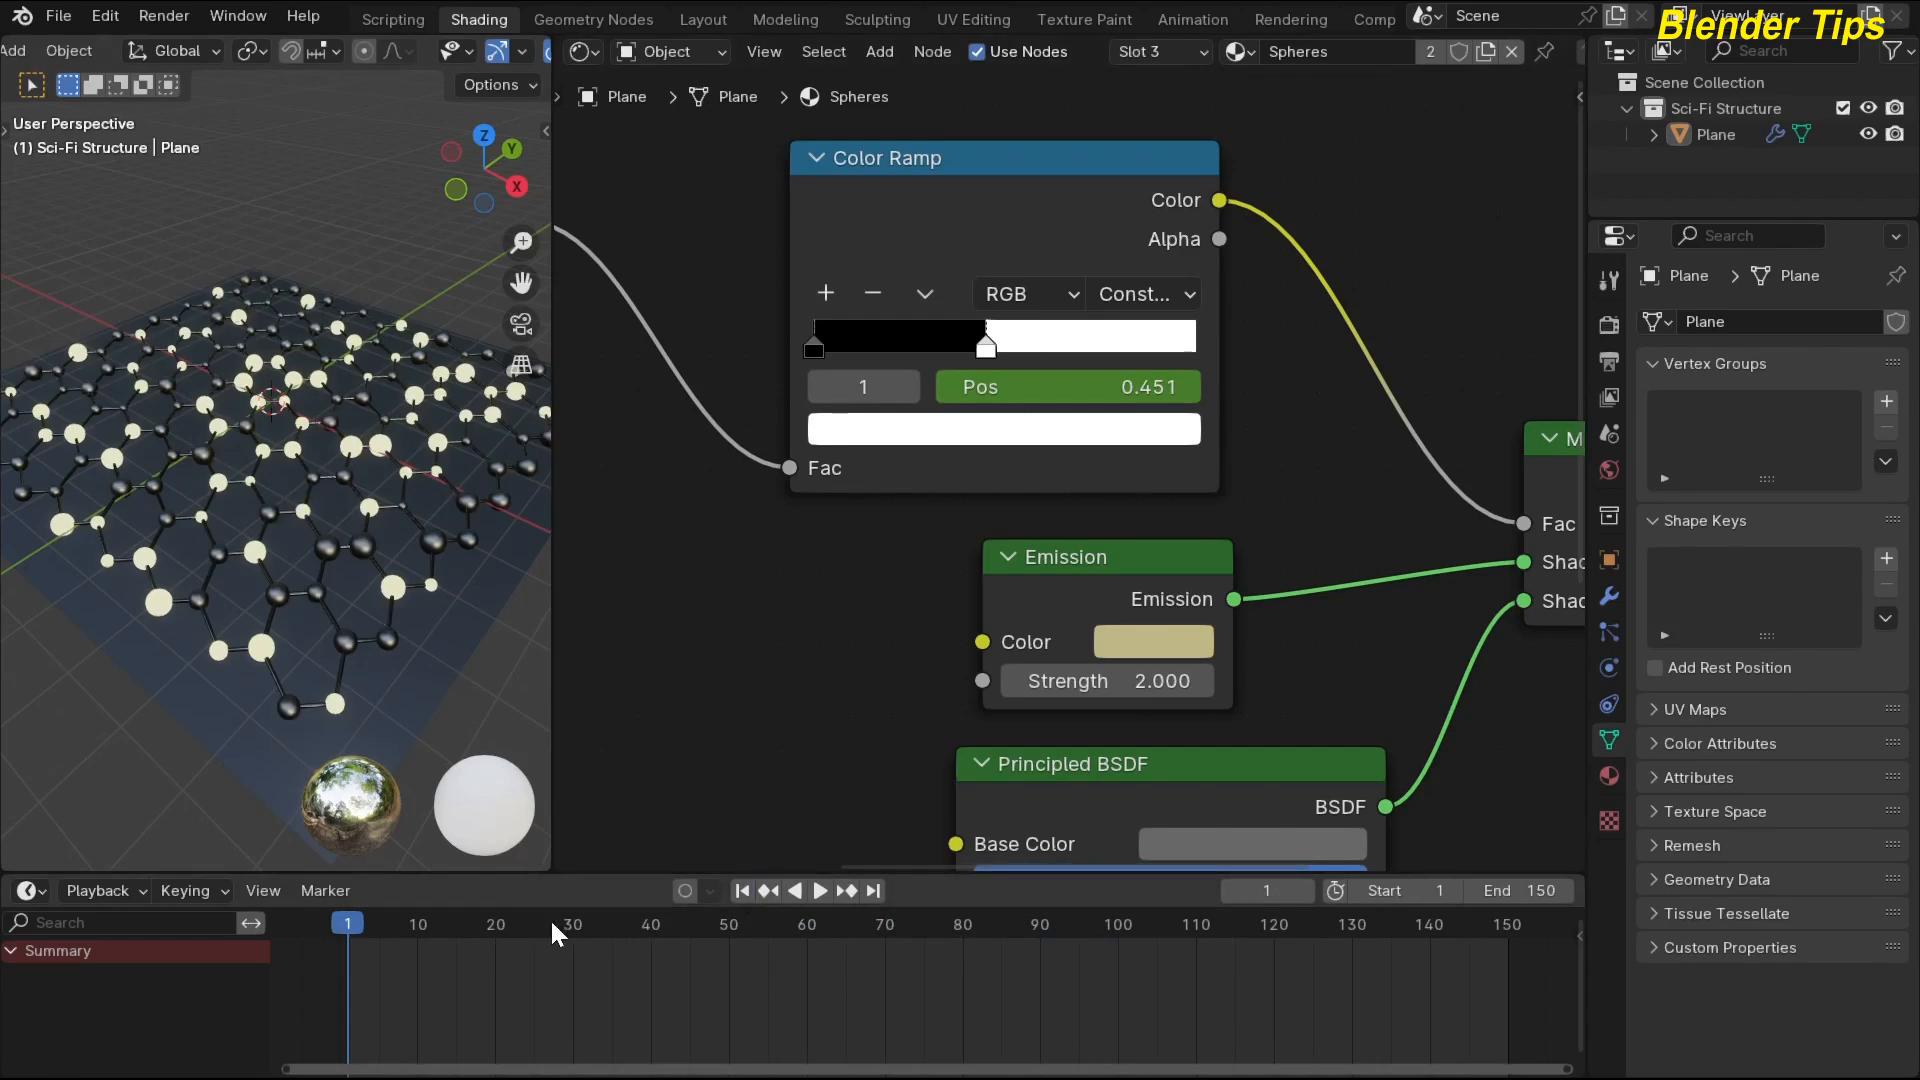
key("Left")
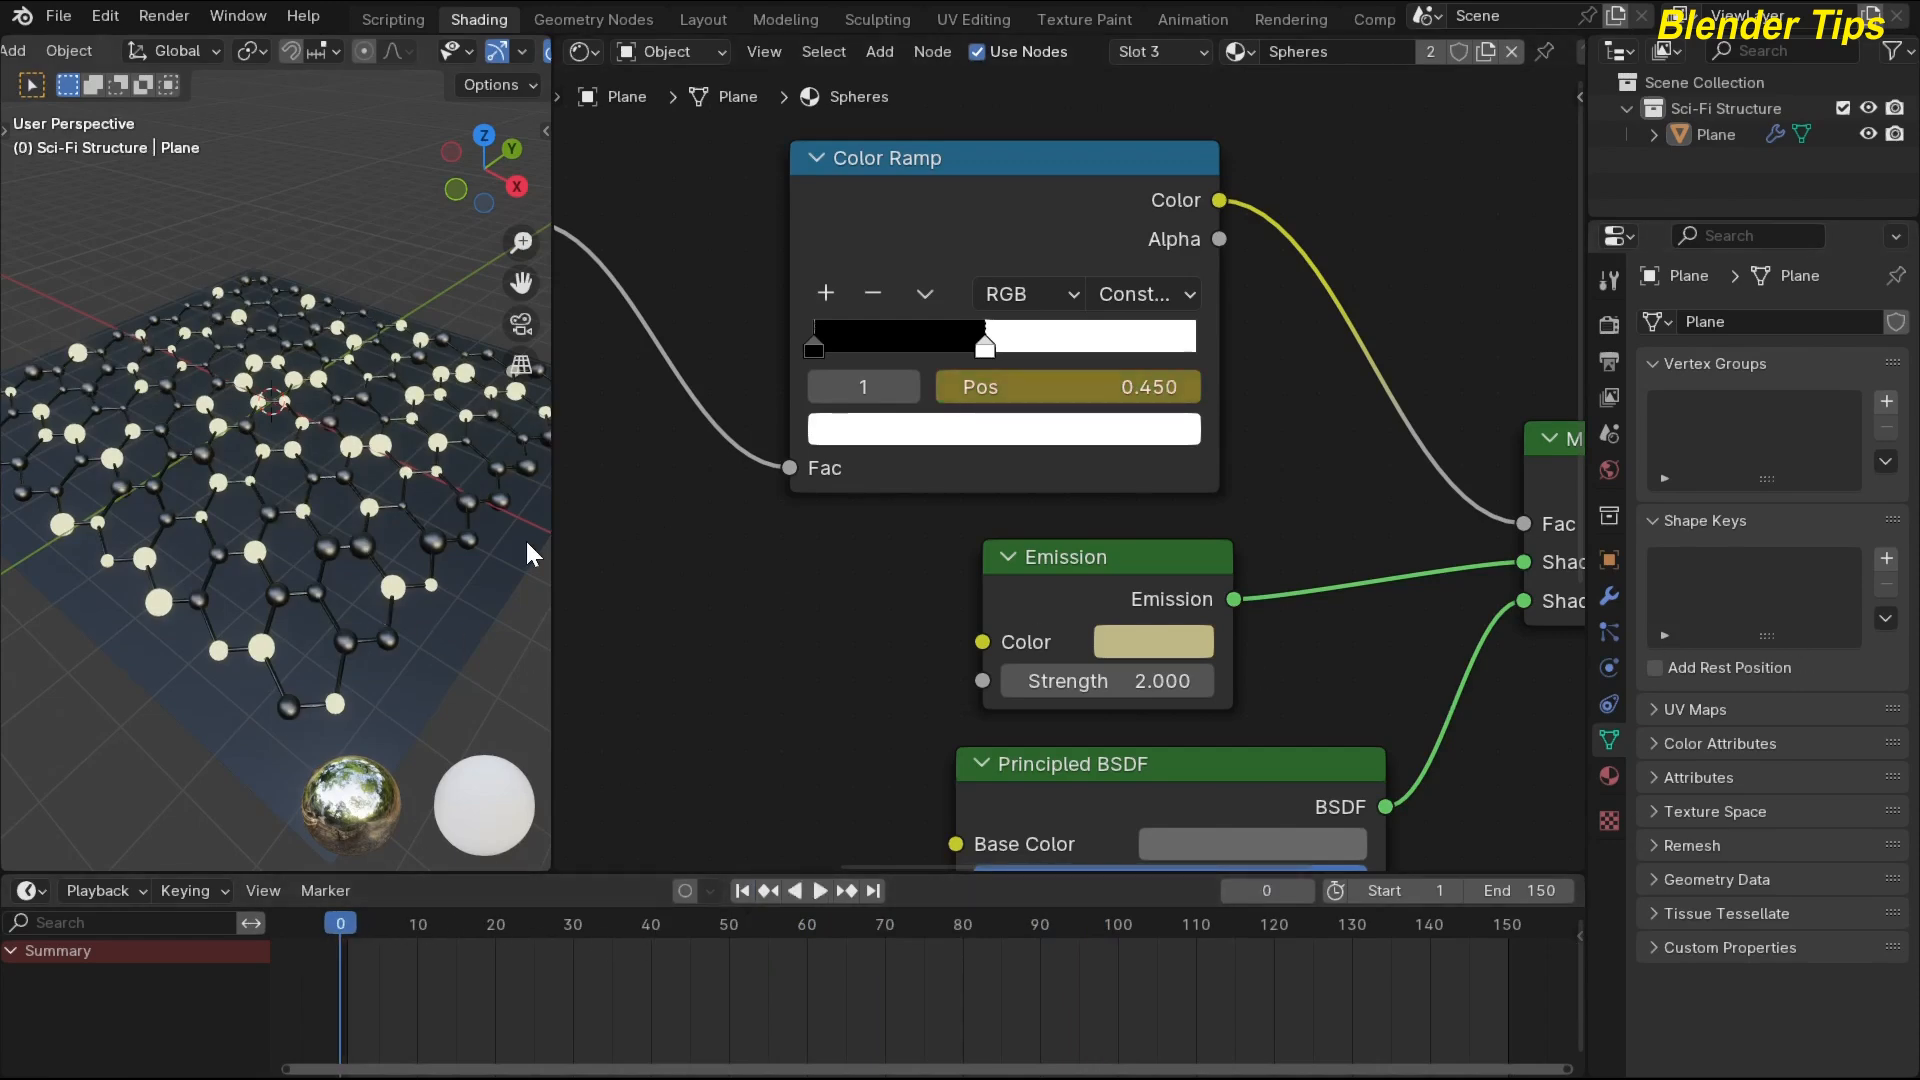
Widen the 3D viewport and set up an angled overview of the structure.
scroll(910, 537, "down", 4)
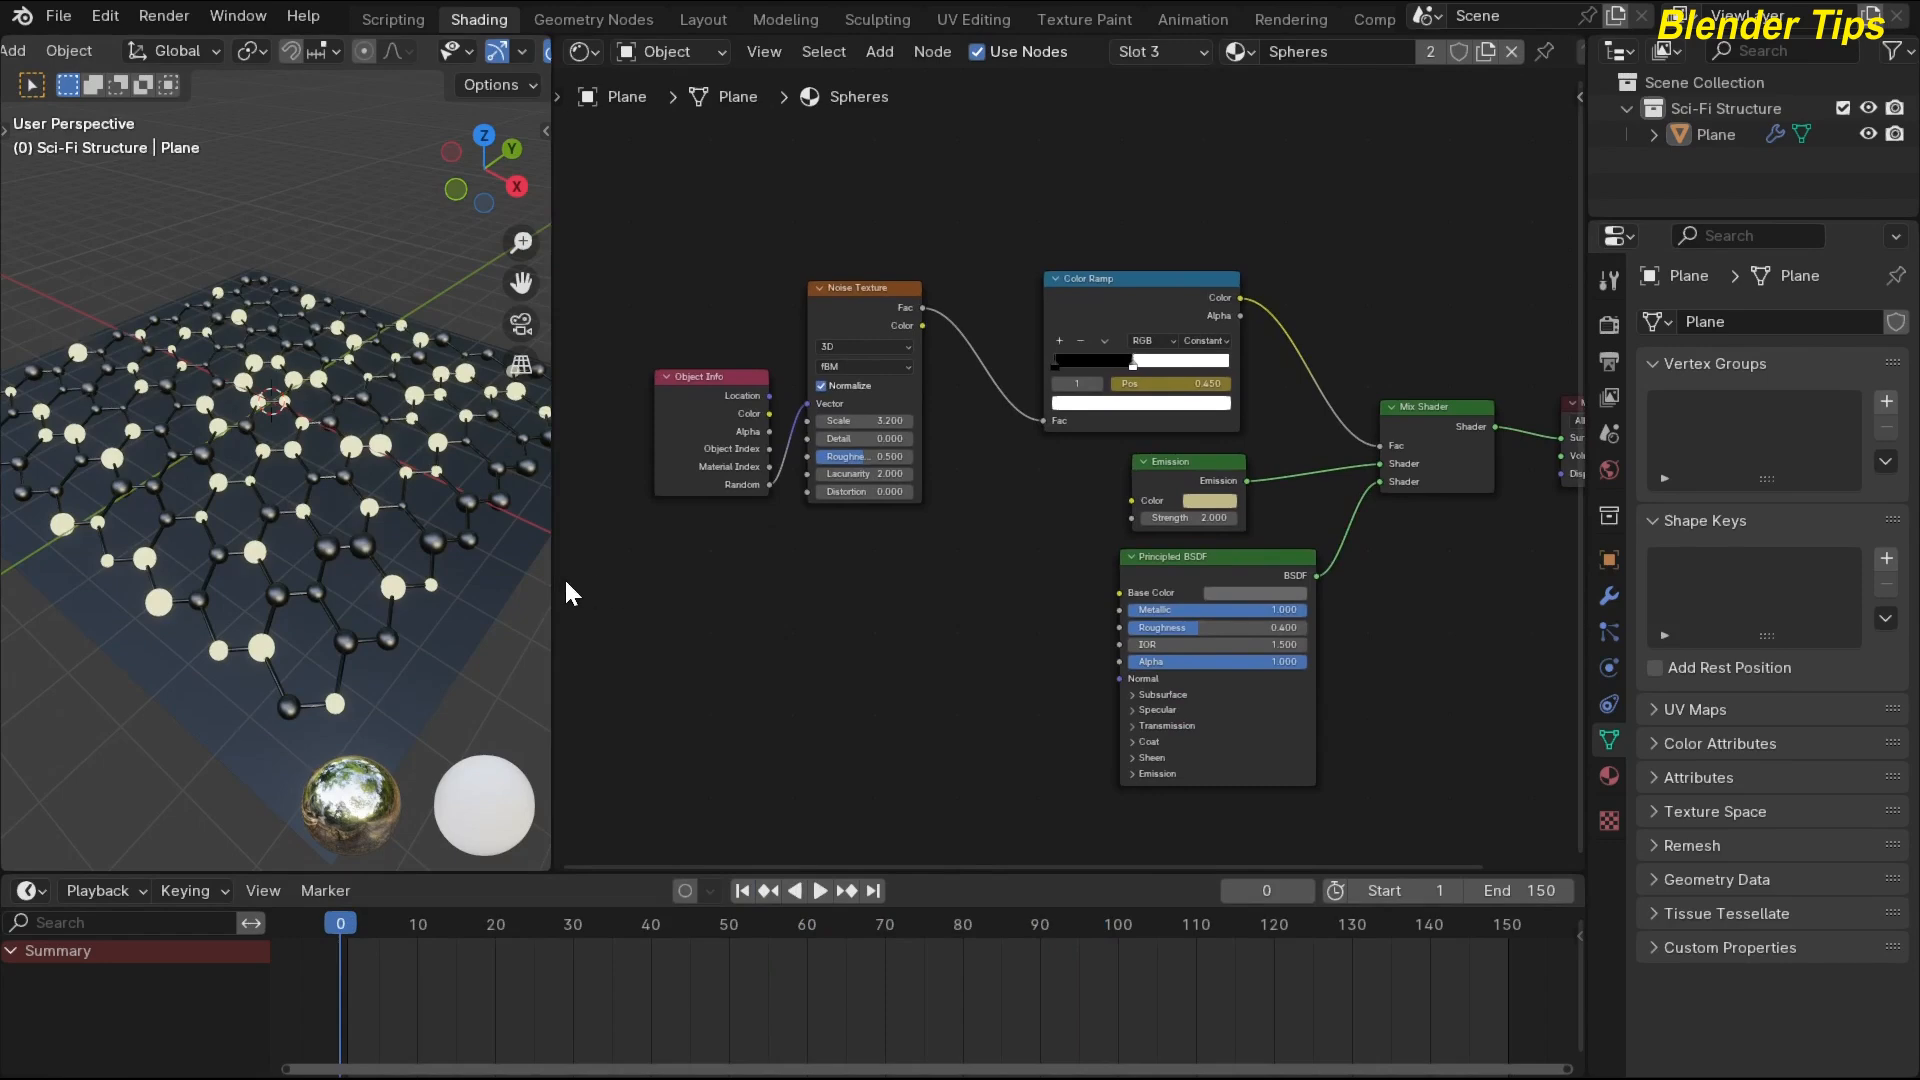
left_click_drag(554, 581, 960, 581)
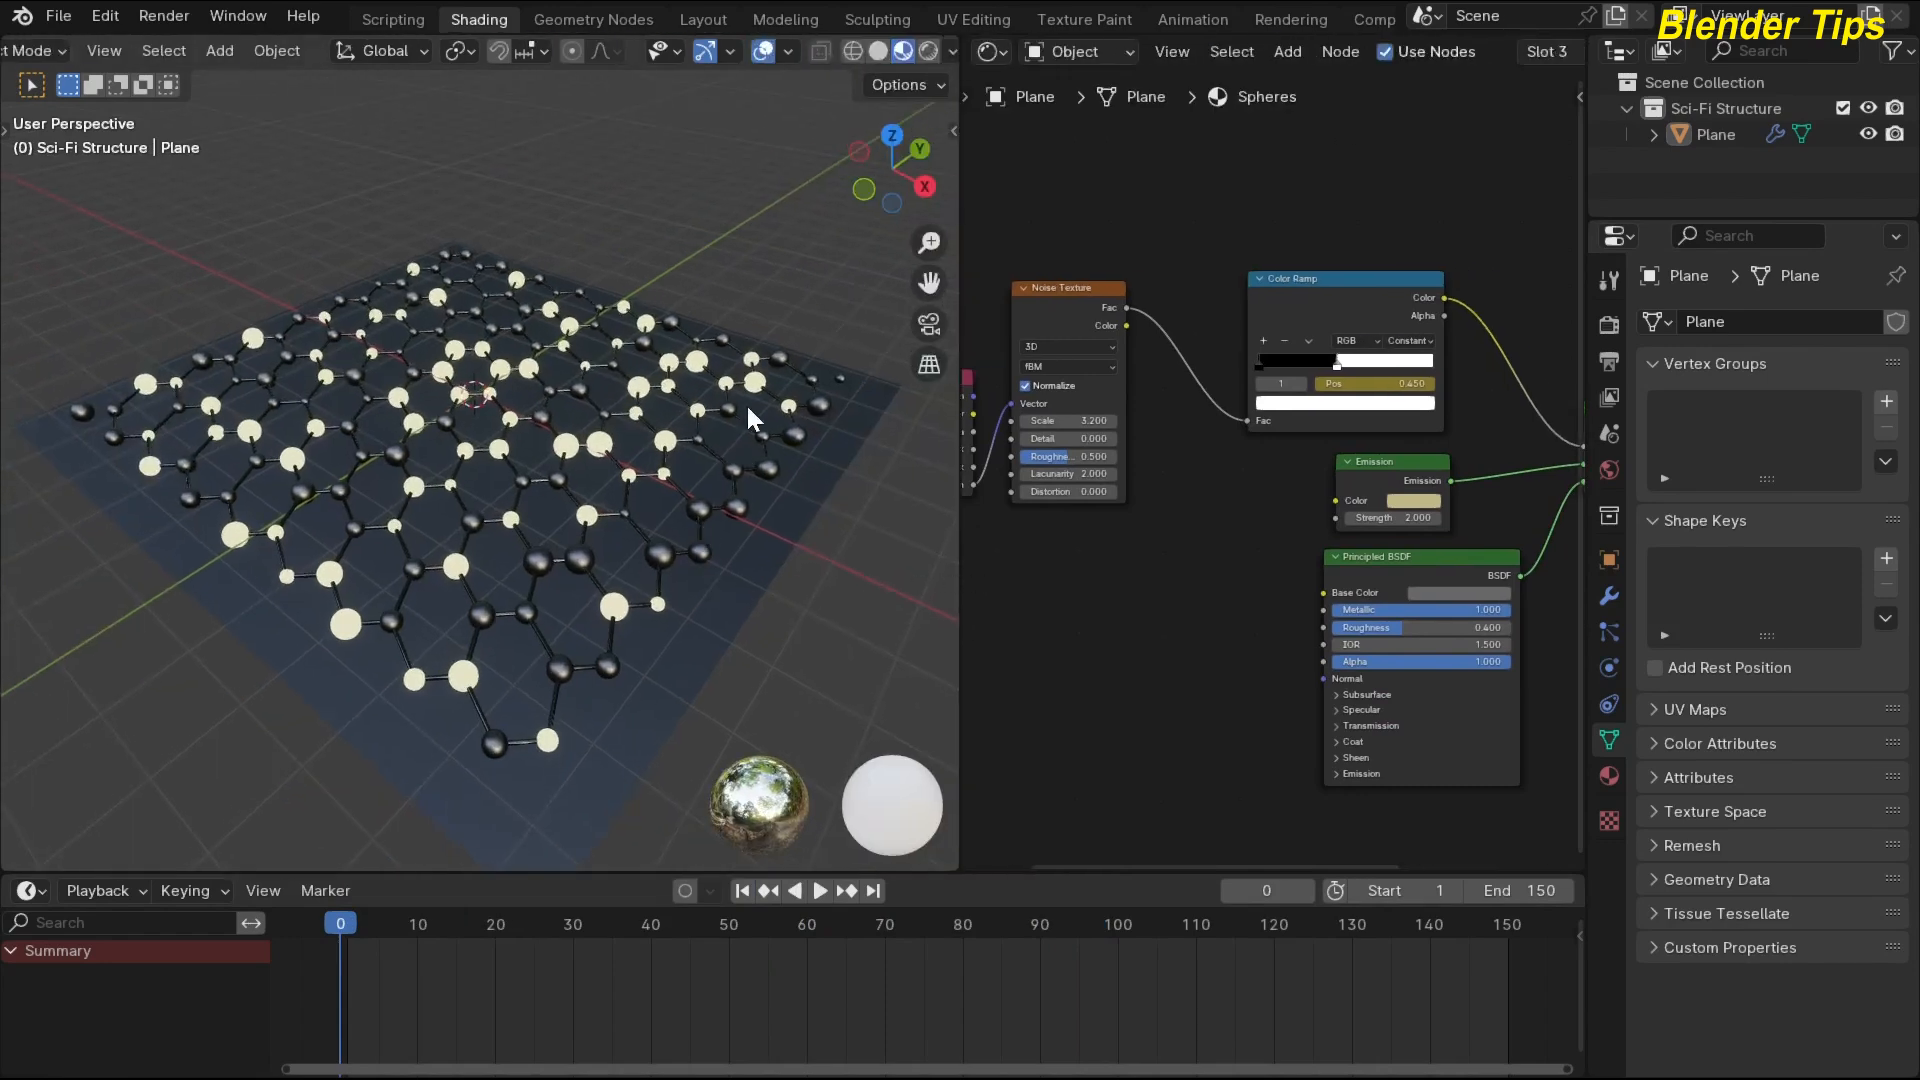
scroll(487, 455, "up", 2)
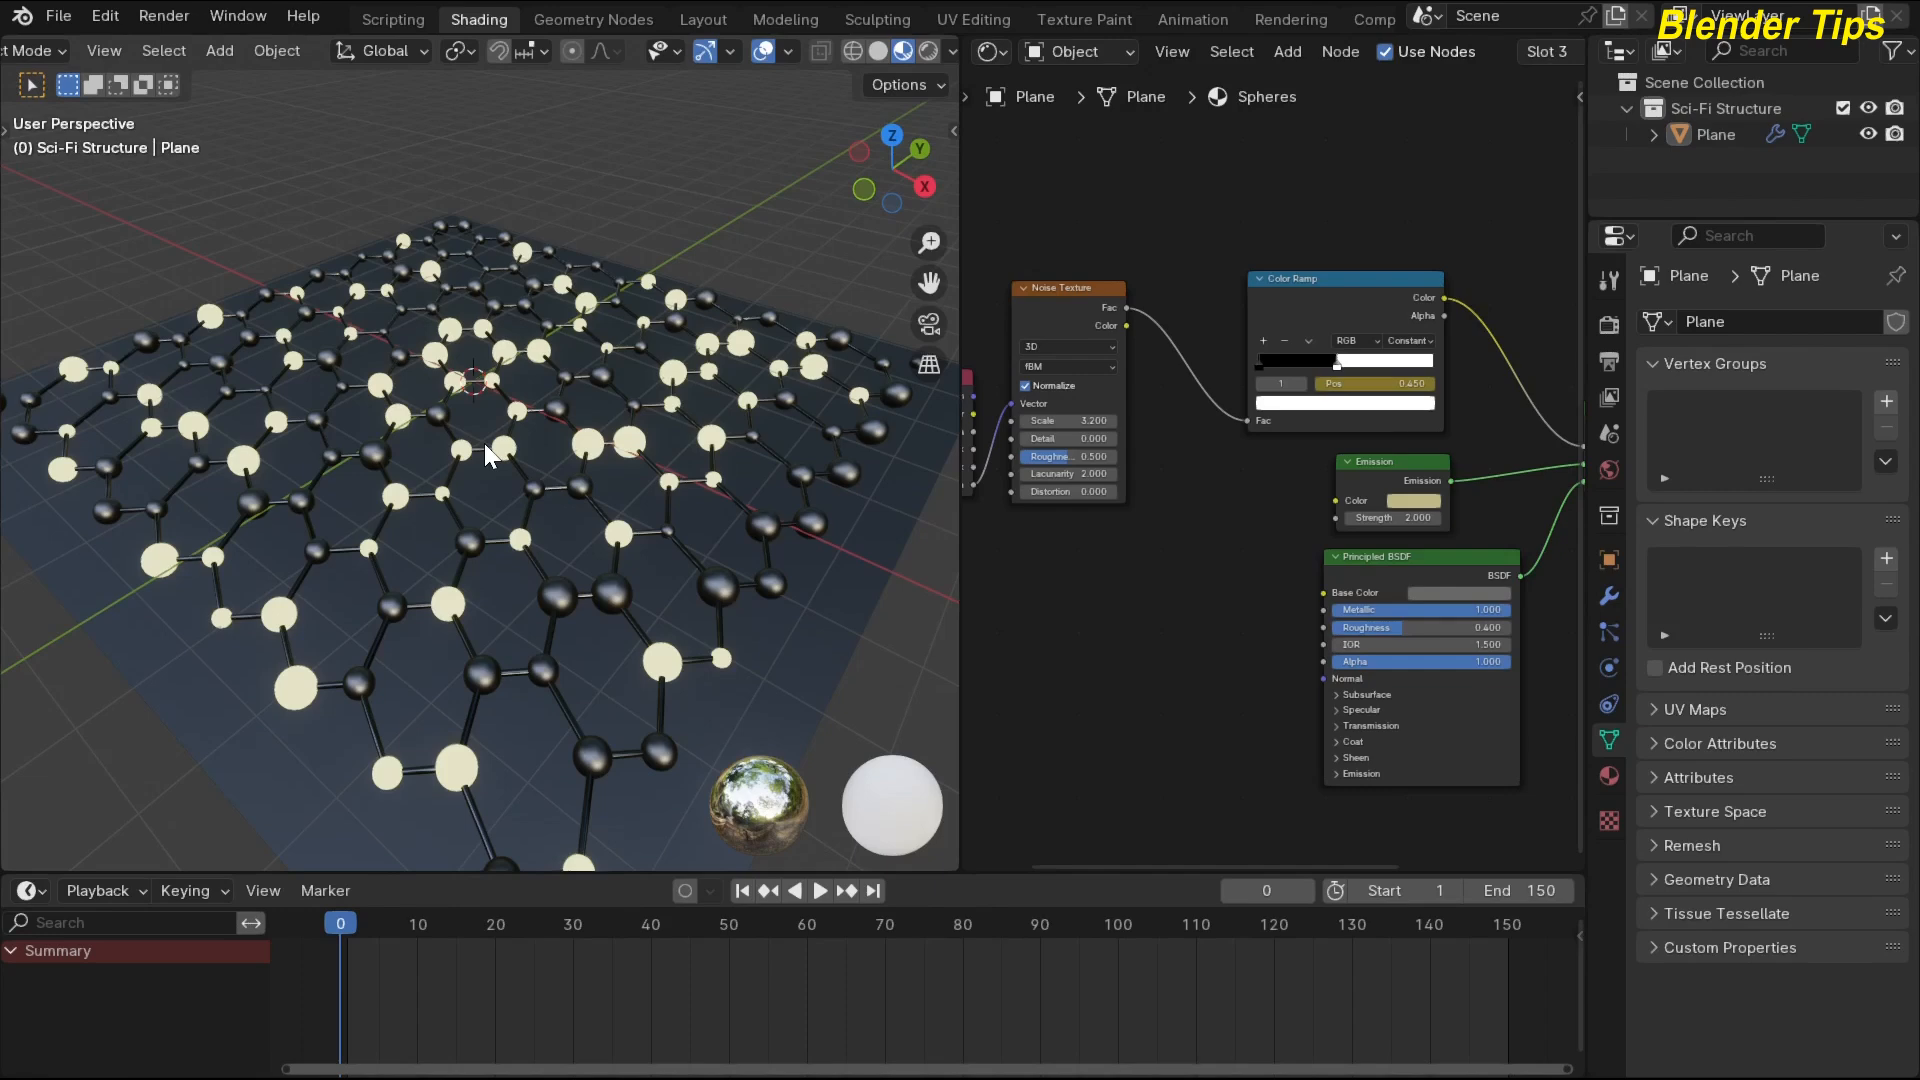
middle_click_drag(487, 456, 424, 412)
scroll(400, 412, "up", 3)
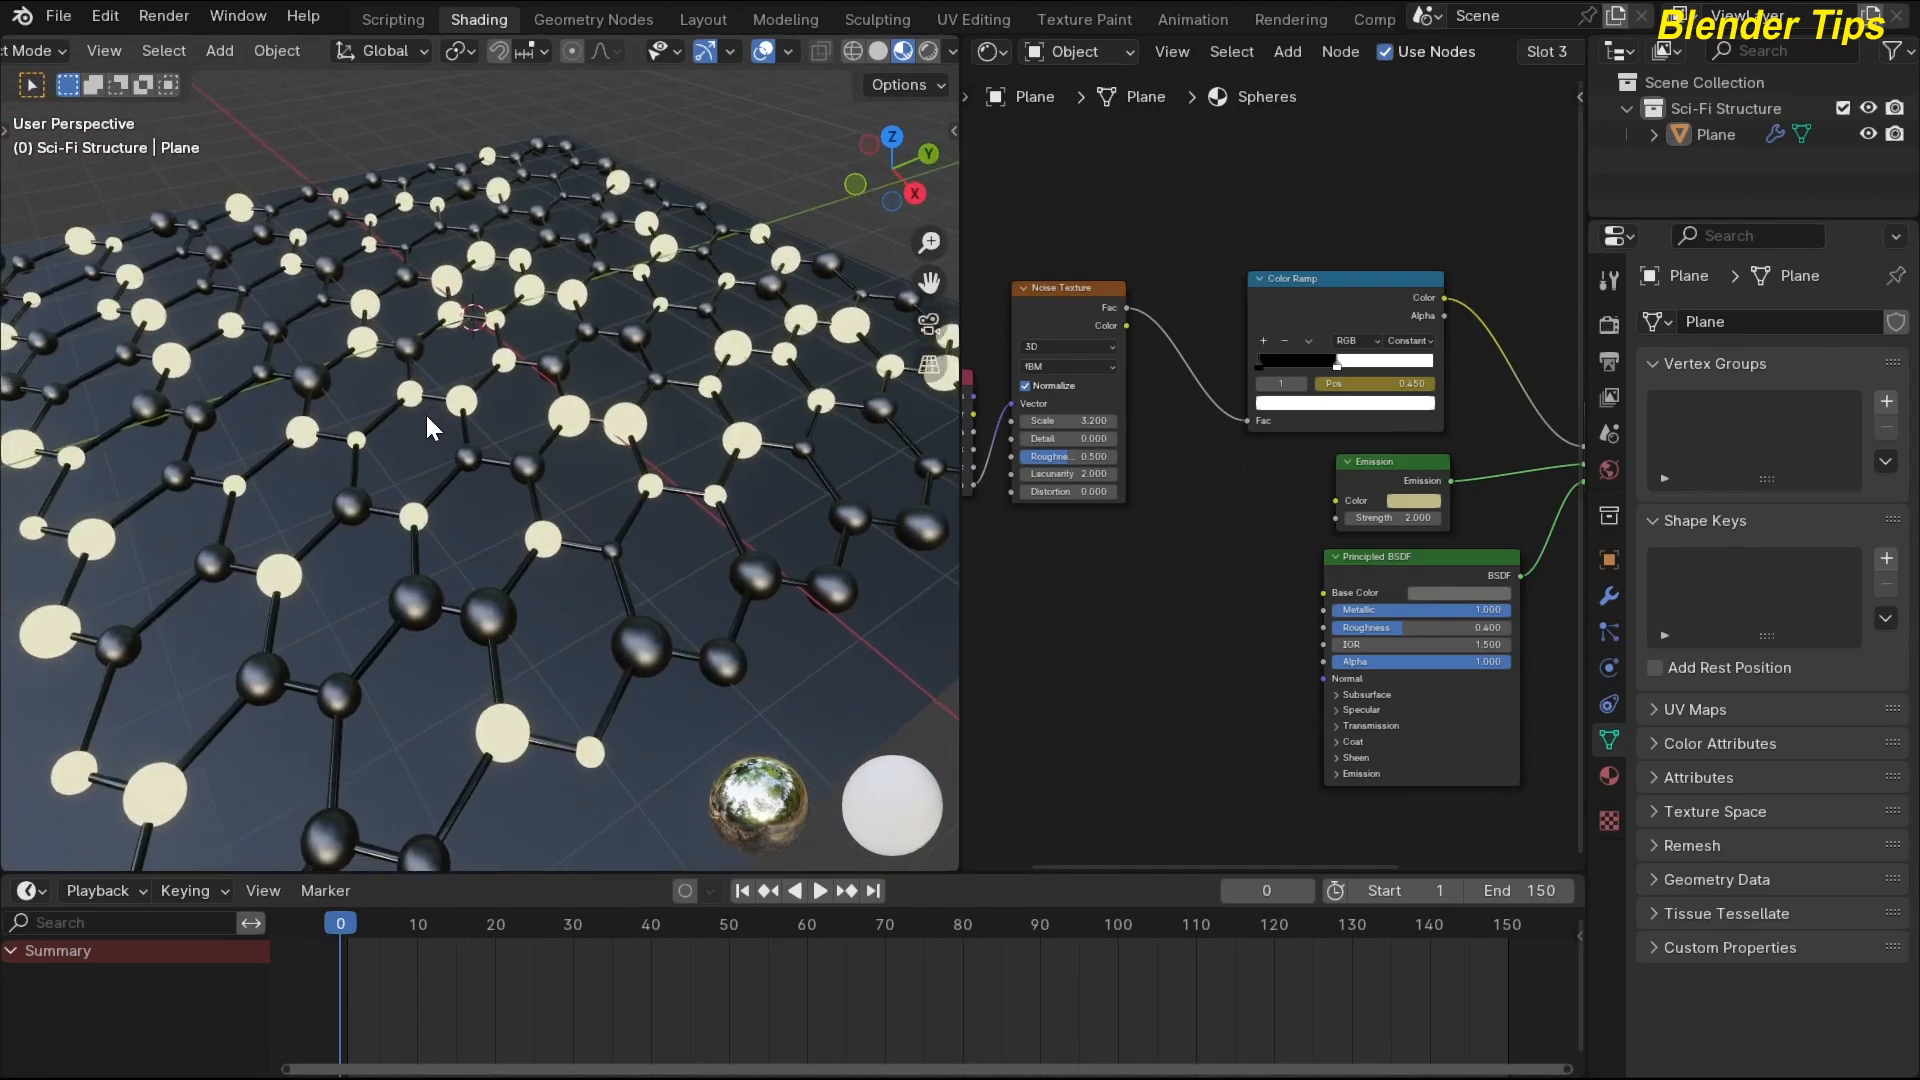
scroll(426, 420, "down", 2)
Add a camera to the scene and align it to the current view.
key("shift+a")
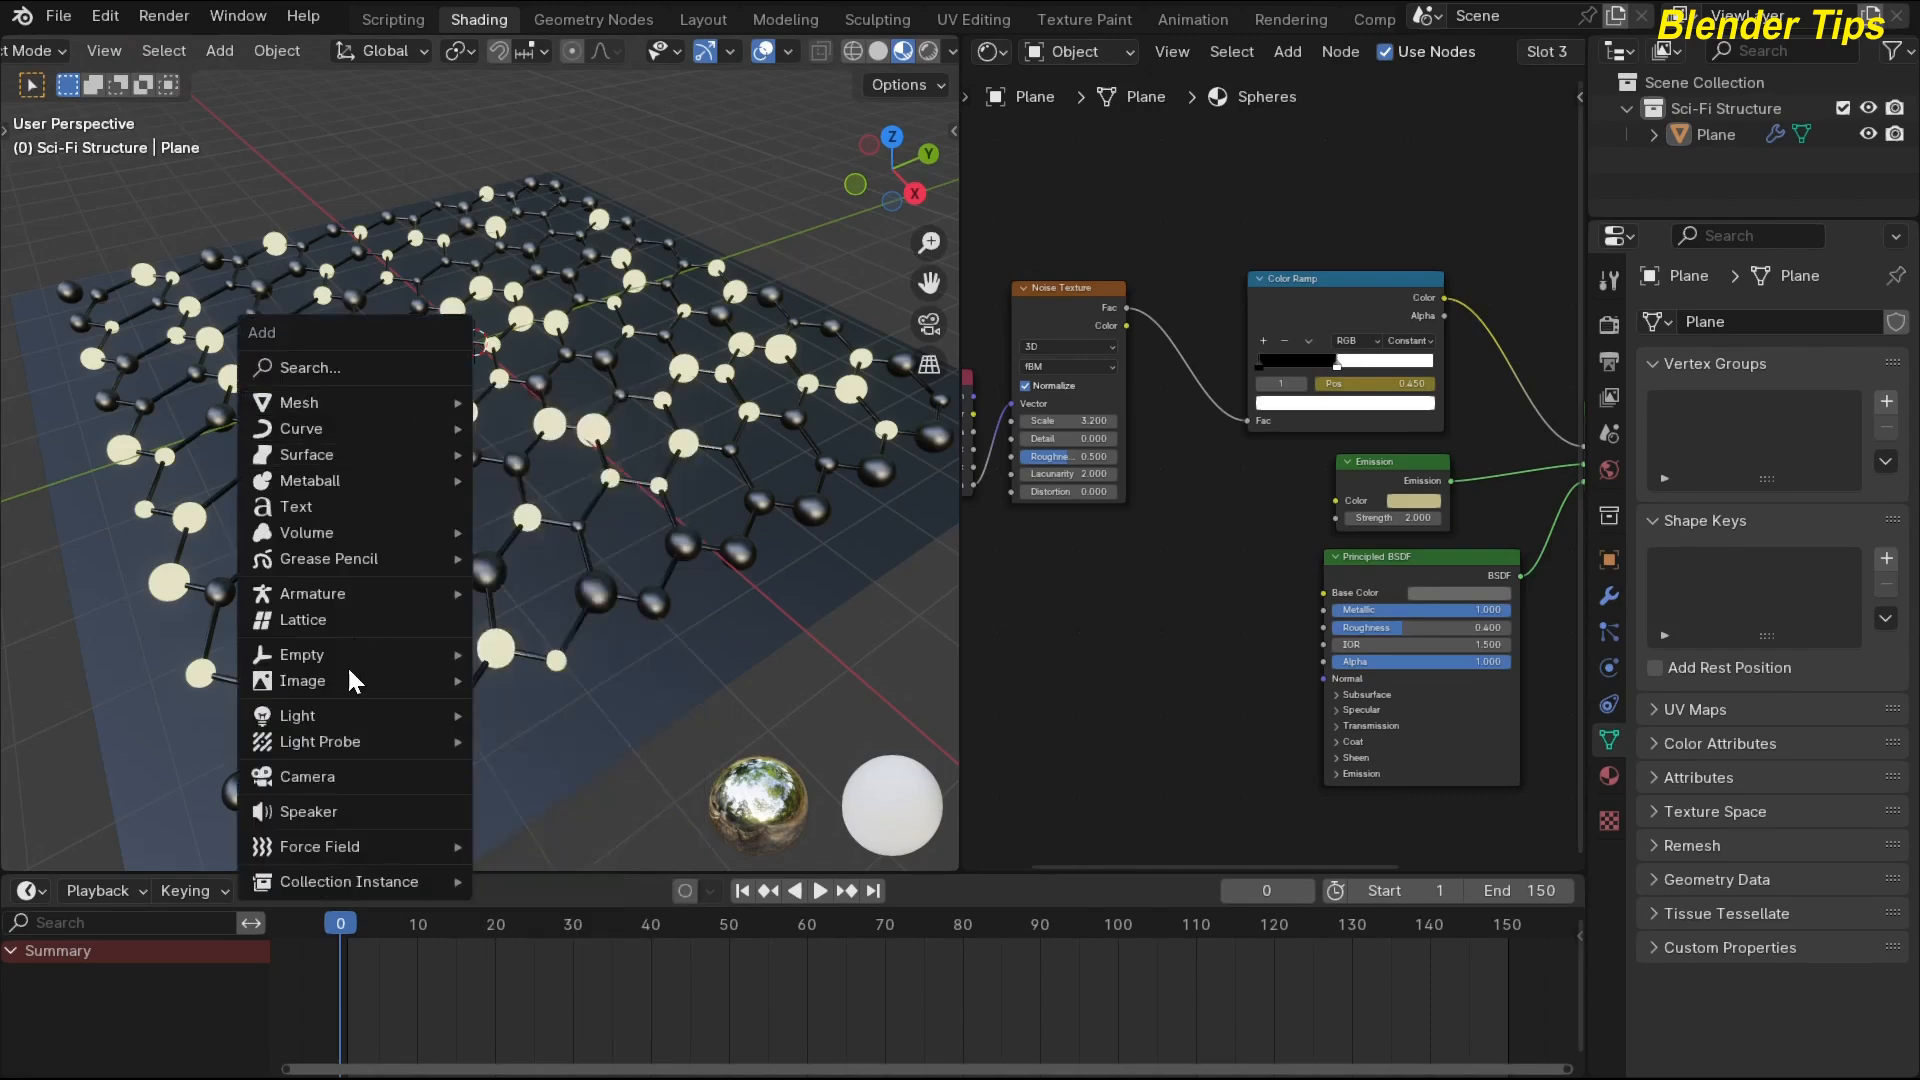
left_click(328, 774)
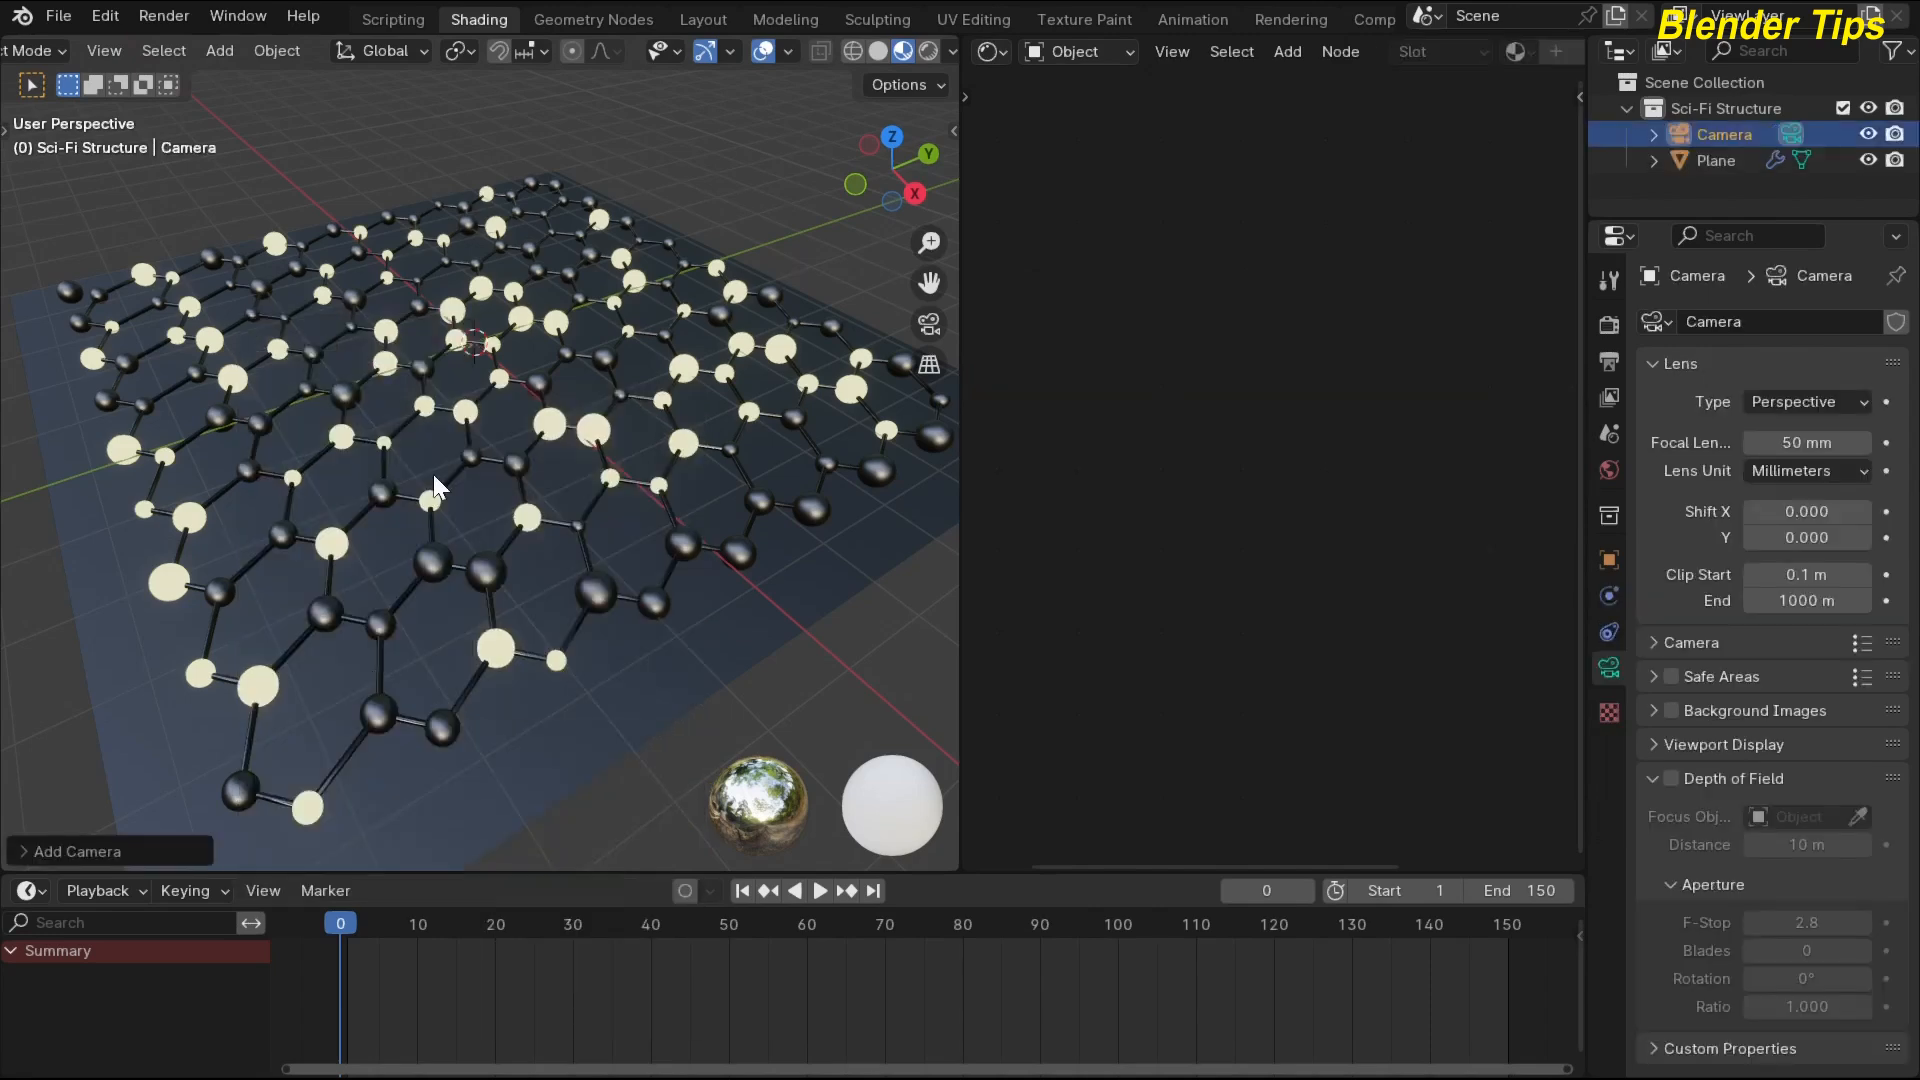
key("ctrl+alt+KP_0")
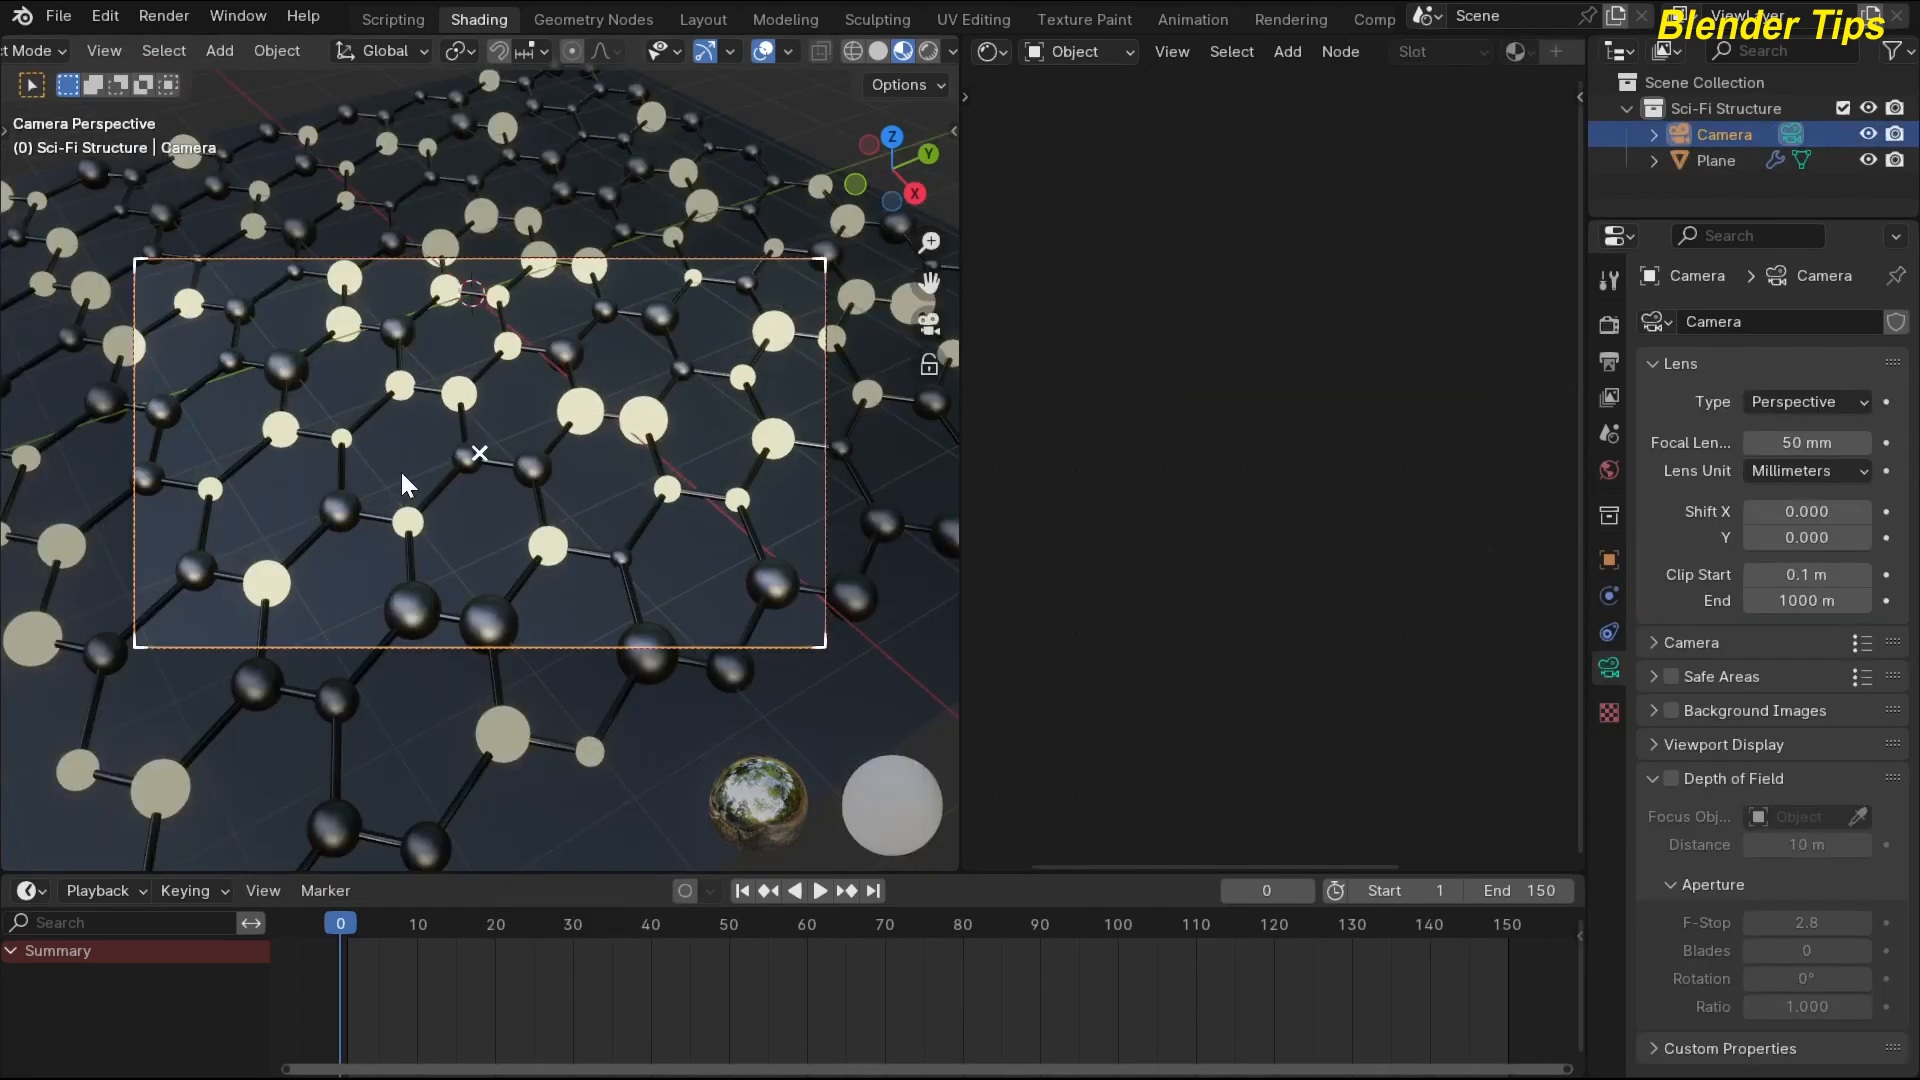
Pull the camera back to frame more of the hexagonal structure, and preview the shot in rendered shading.
scroll(402, 473, "up", 1)
scroll(402, 473, "down", 1)
key("s")
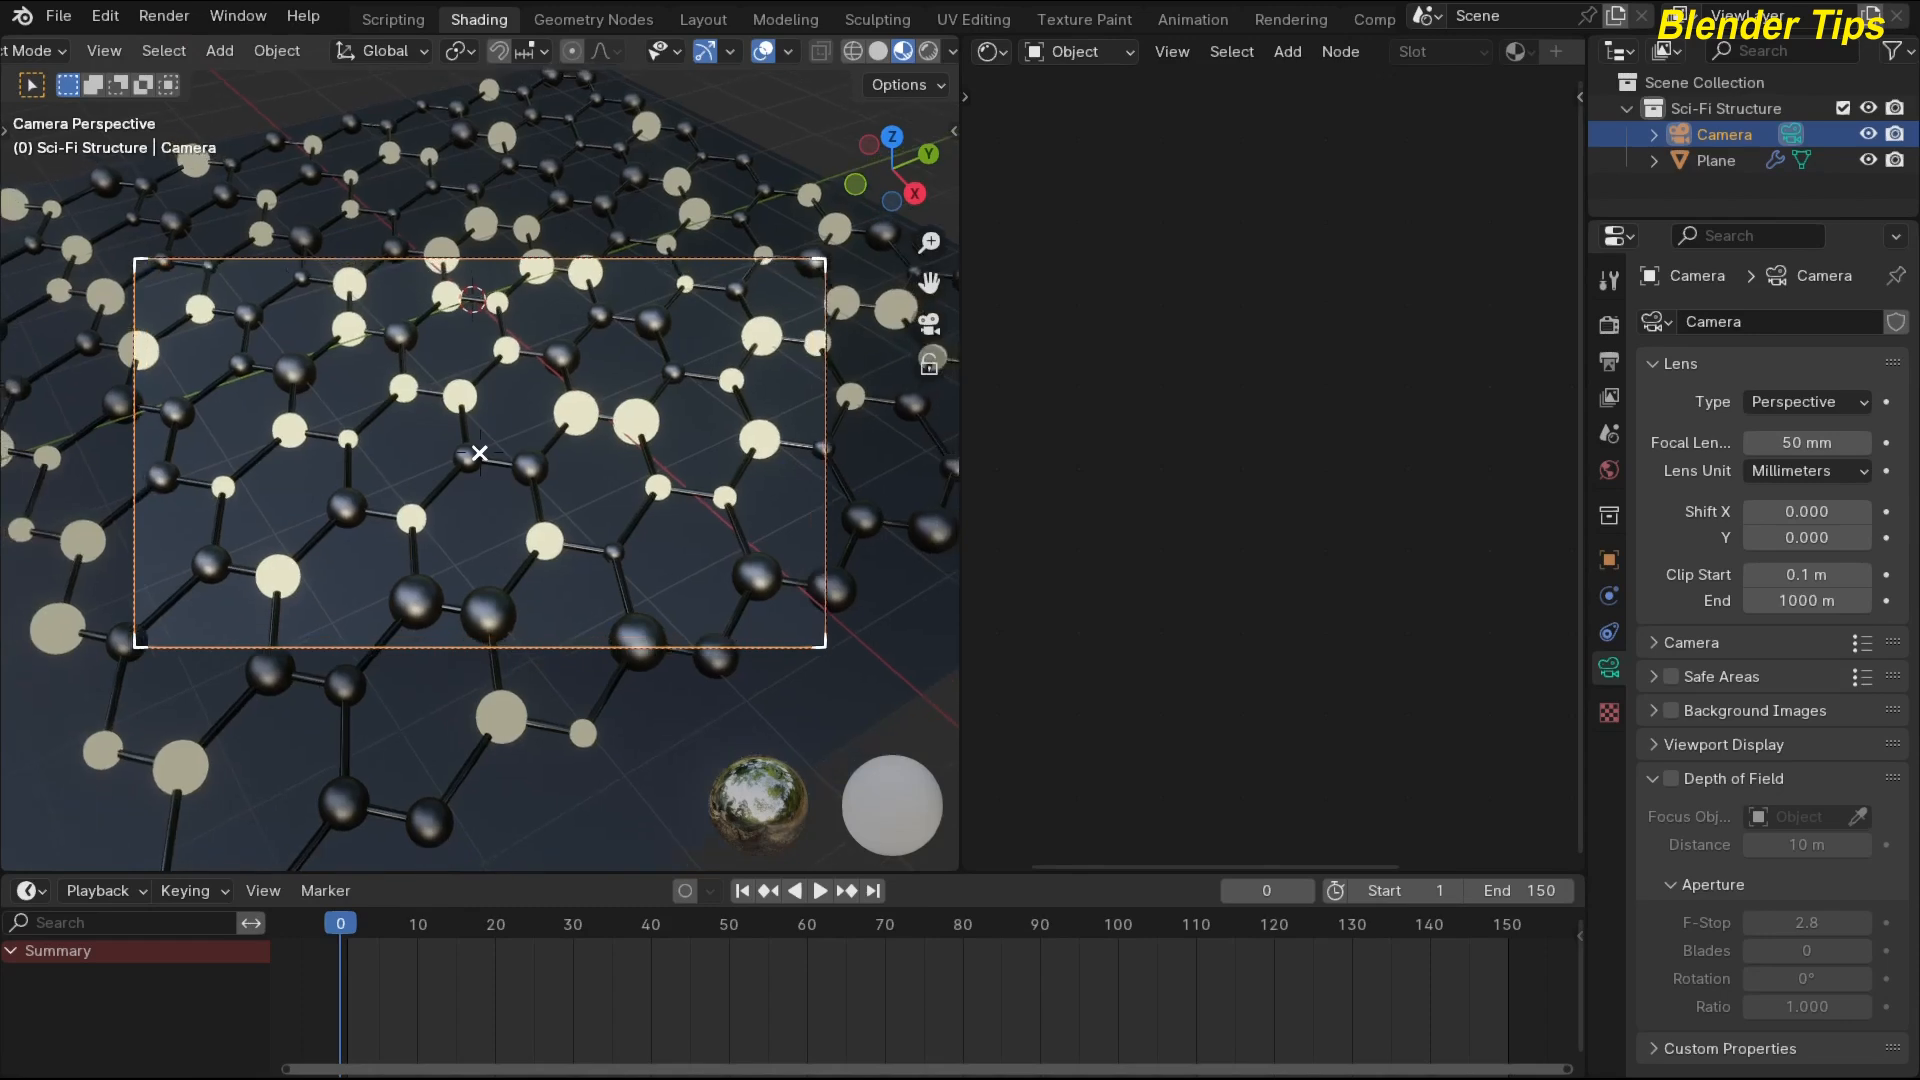
key("s")
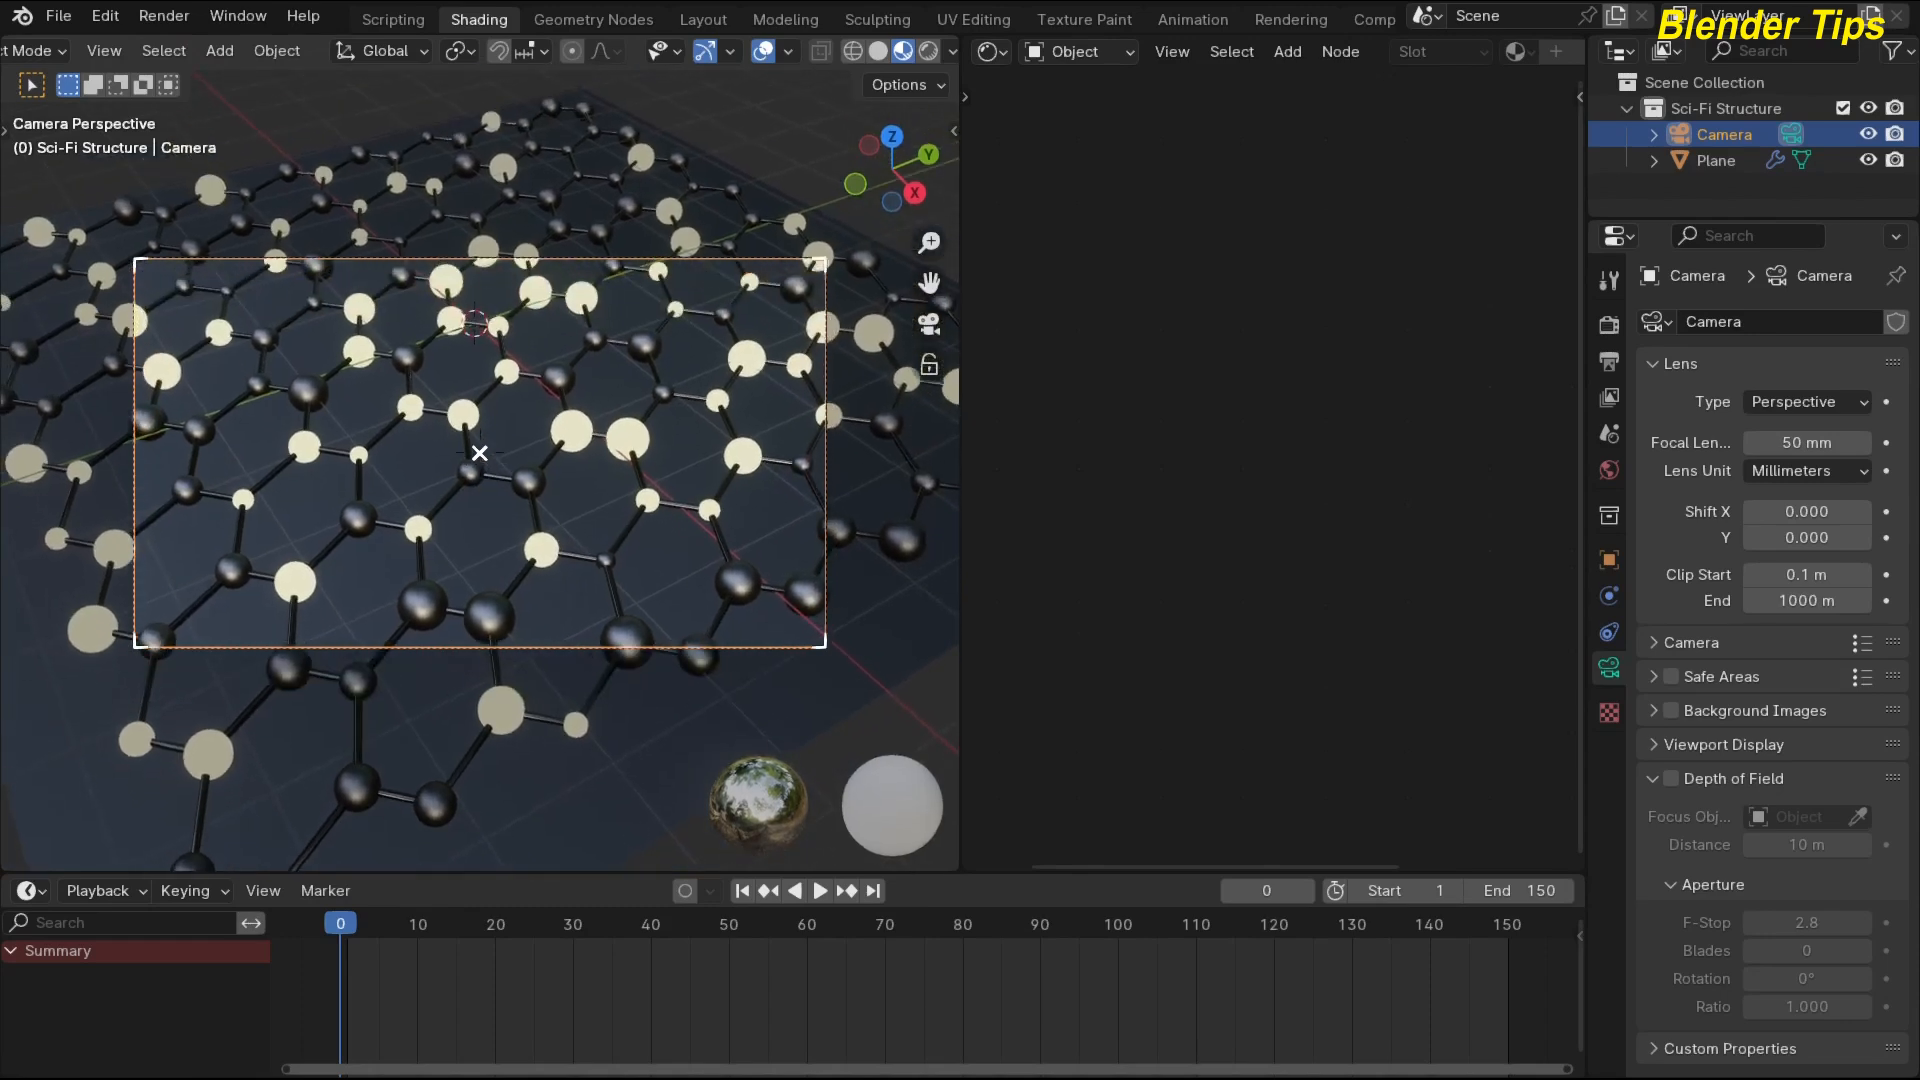
key("w")
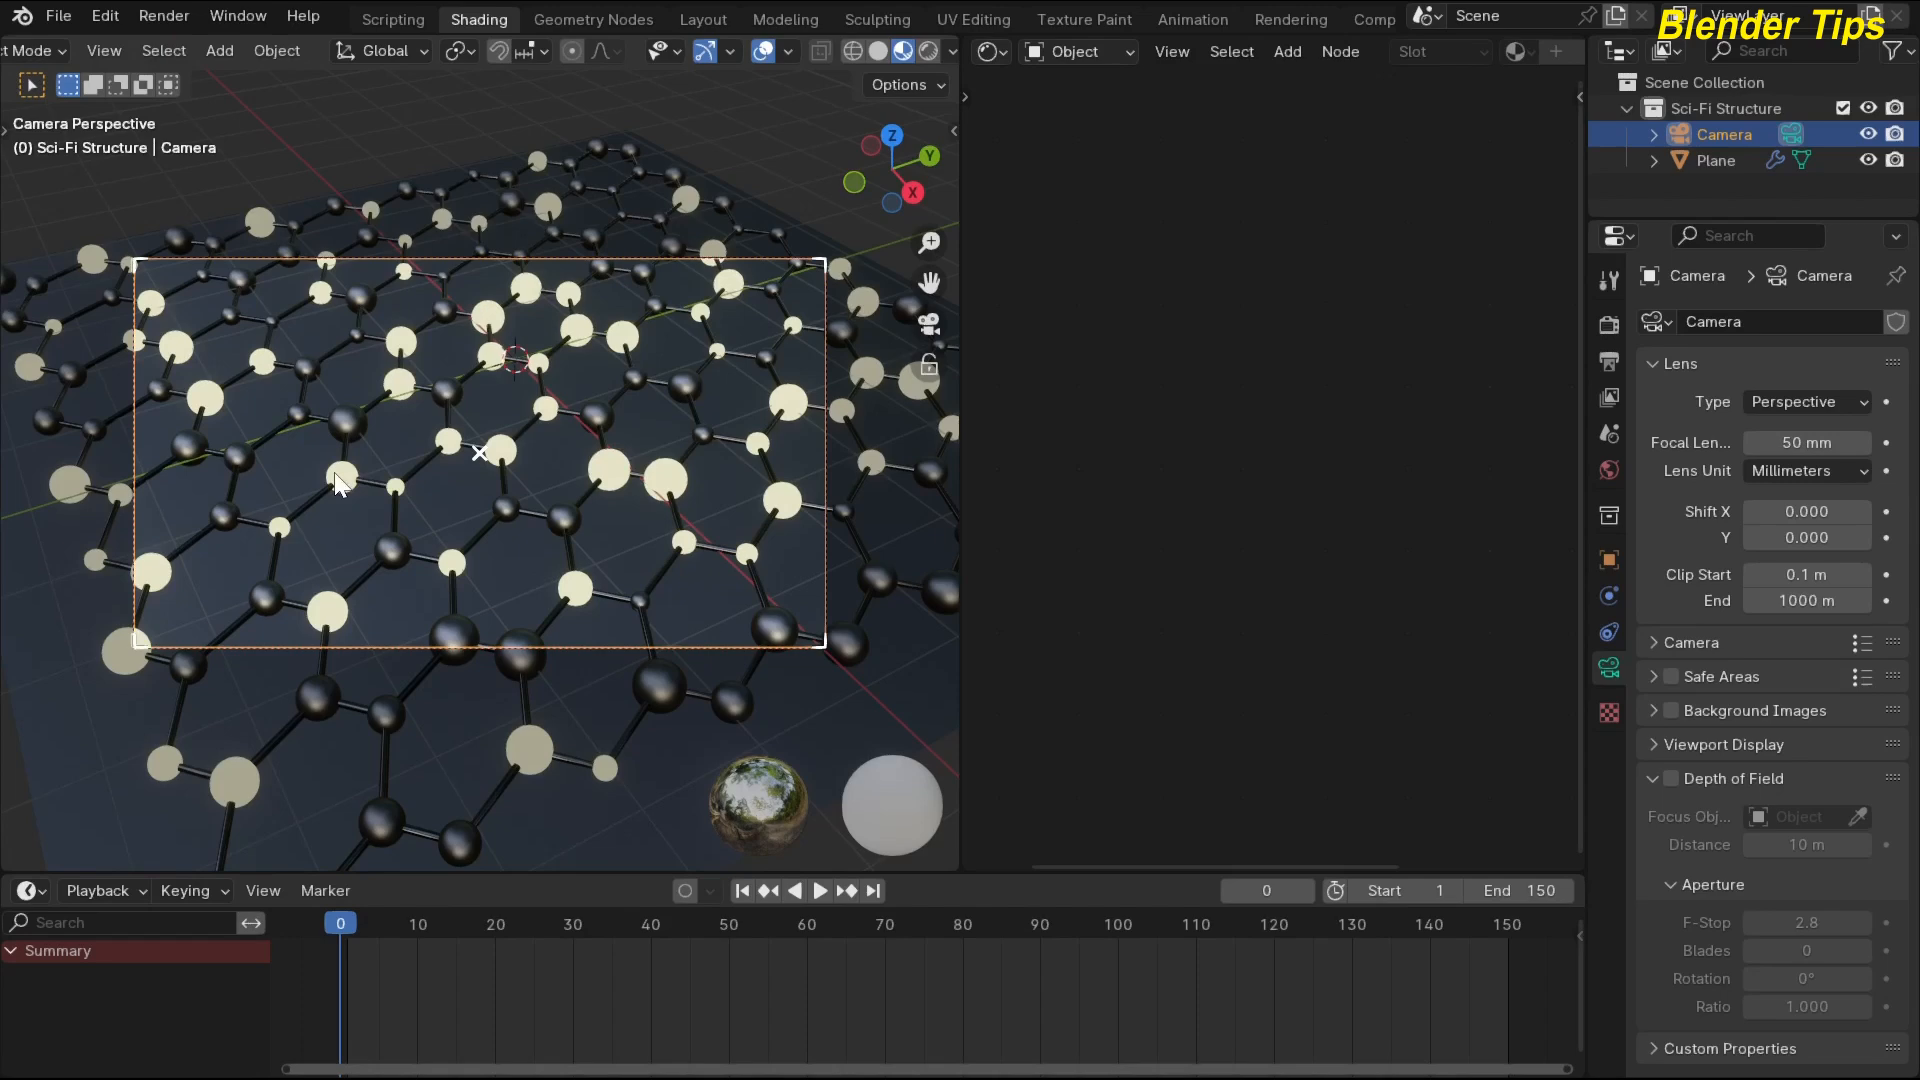
left_click(927, 52)
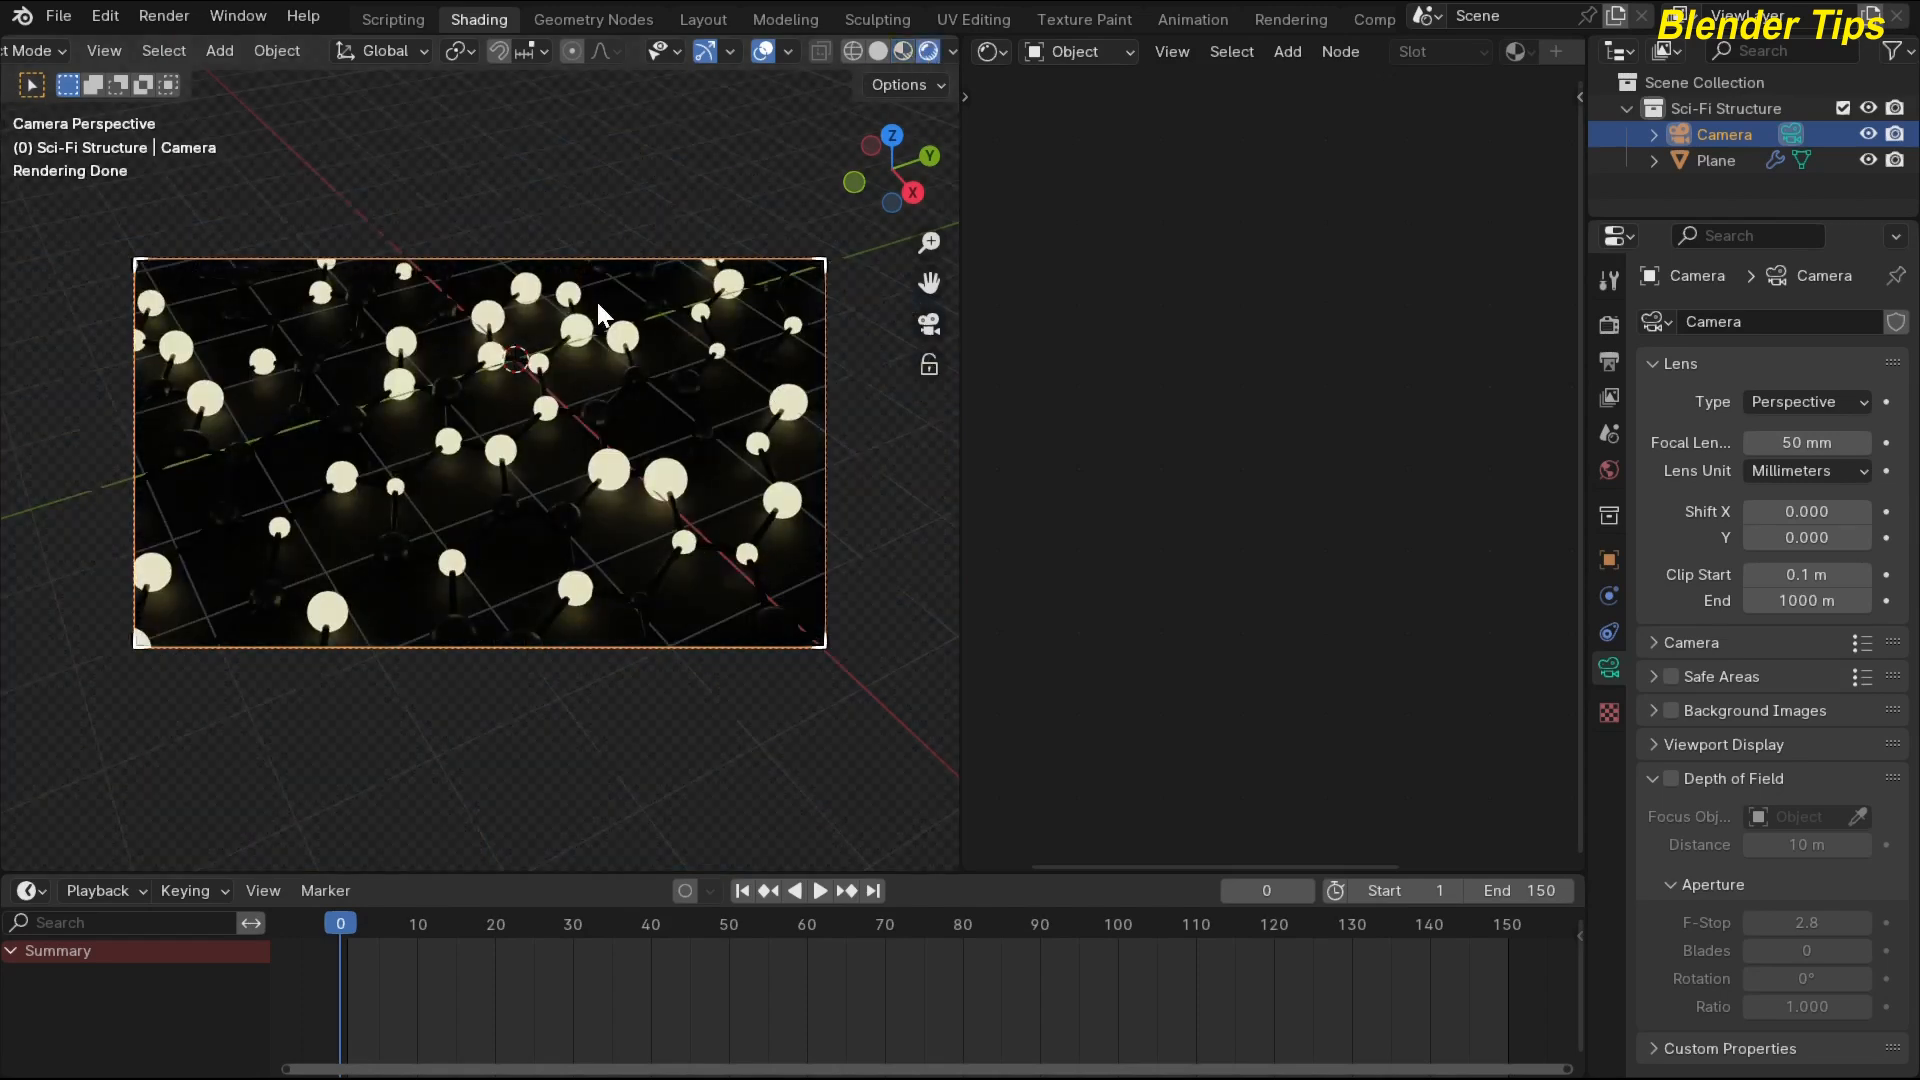
scroll(502, 364, "up", 2)
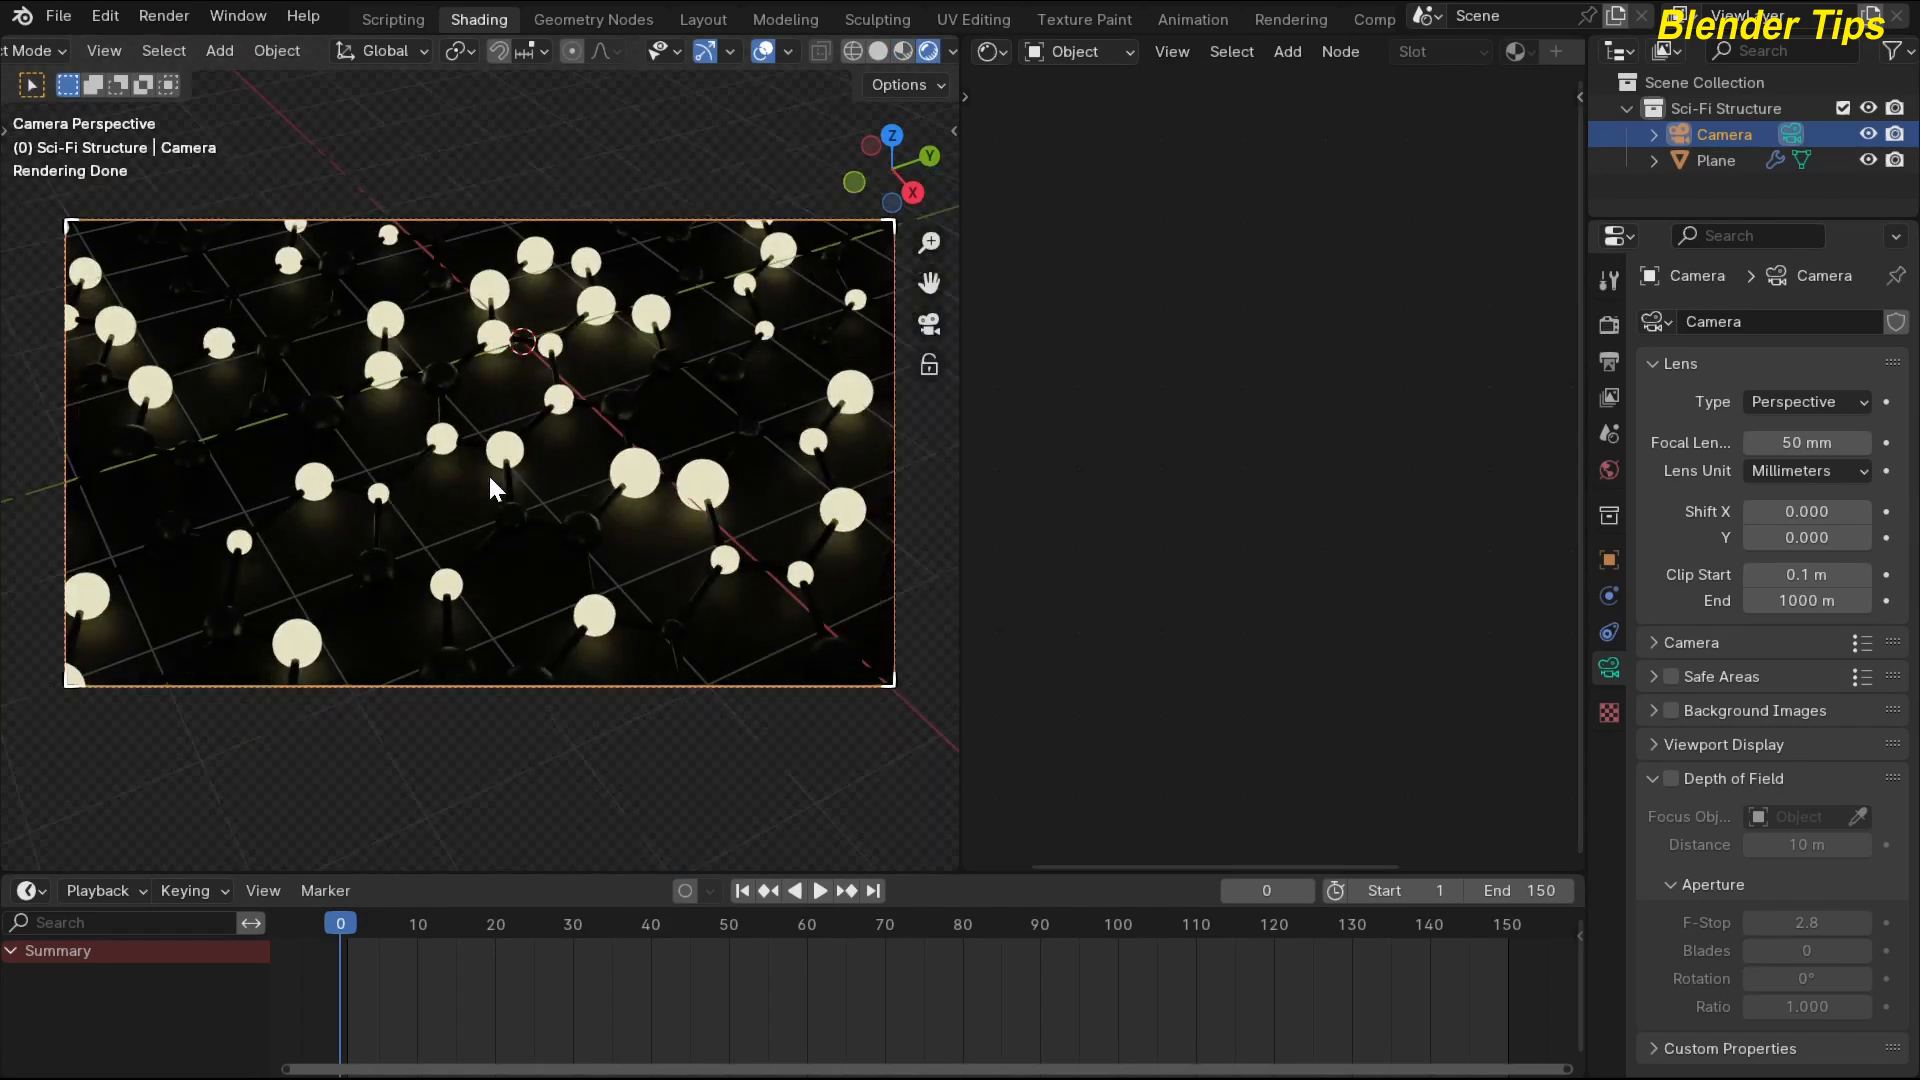
Add a spot light to the scene and raise it about 10.2 m along the global Z axis.
middle_click_drag(489, 470, 402, 472)
key("shift+a")
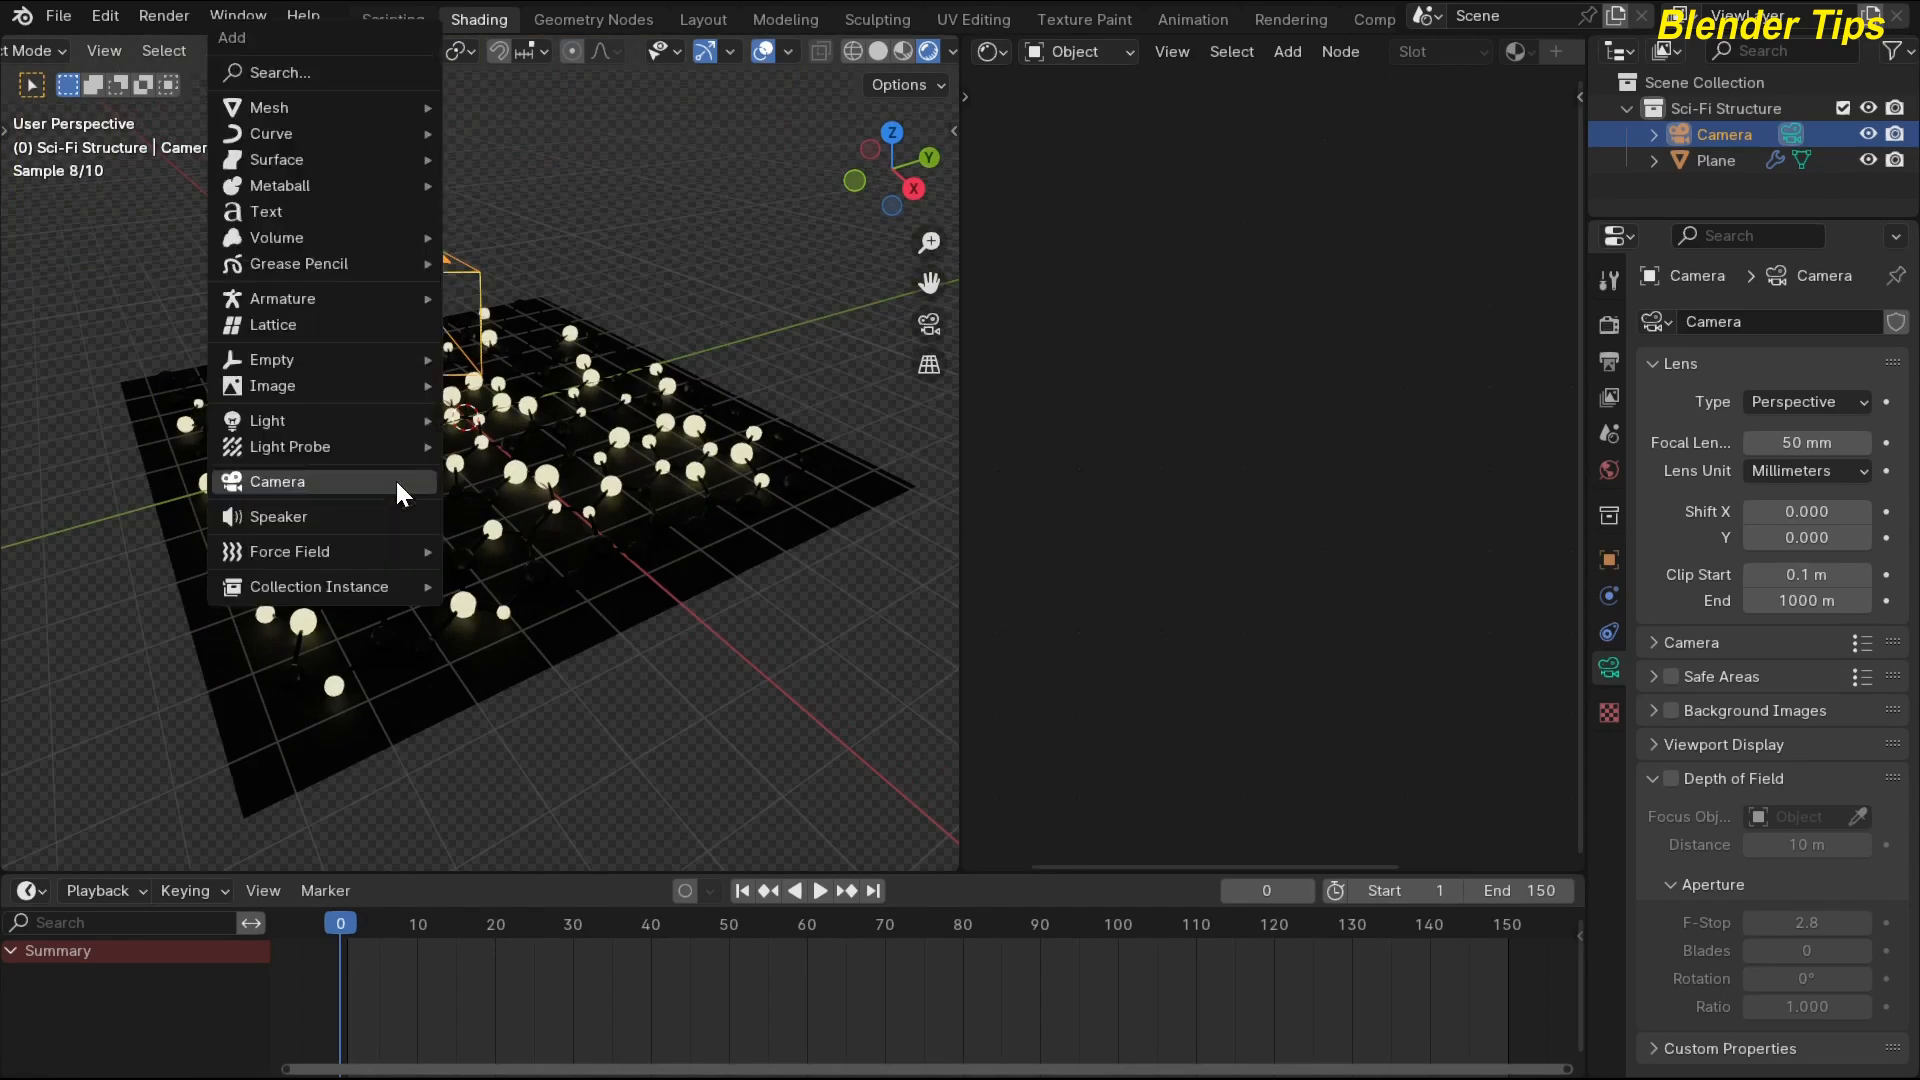
mouse_move(303, 423)
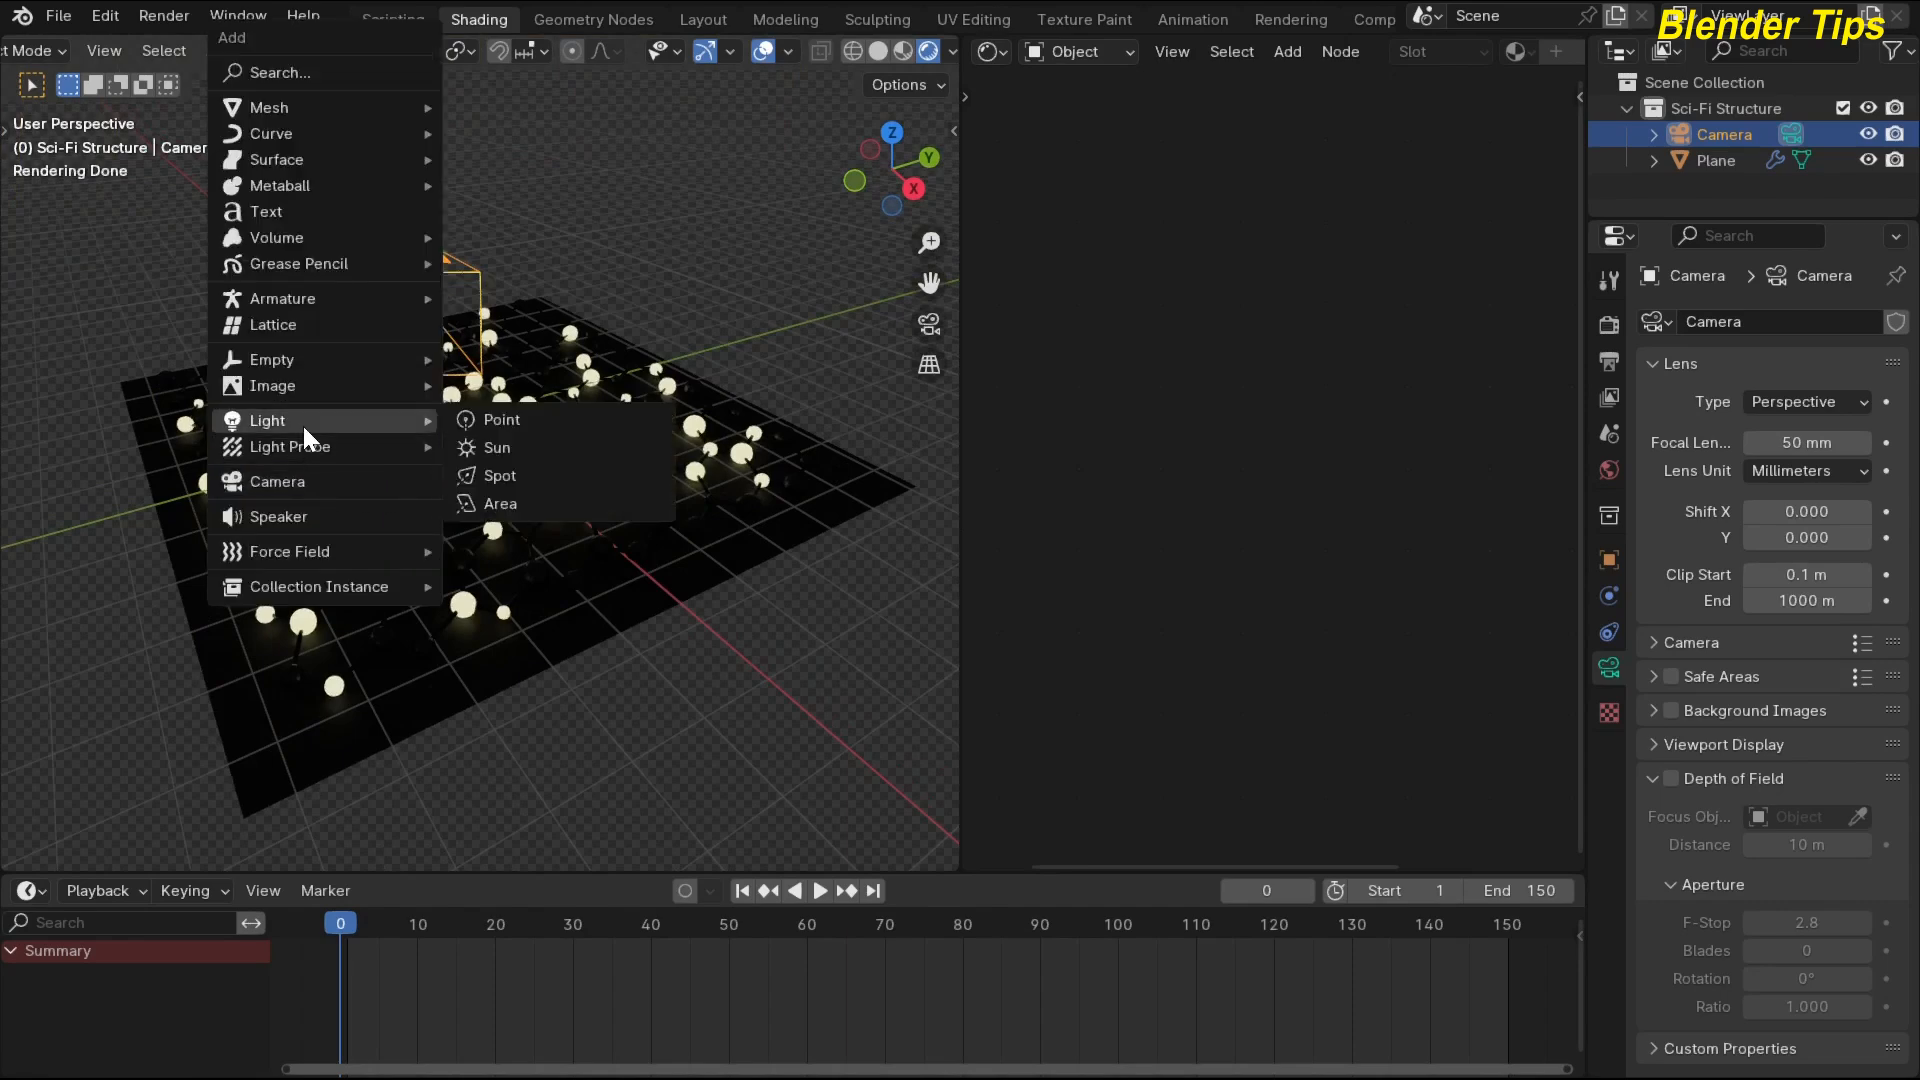
left_click(537, 478)
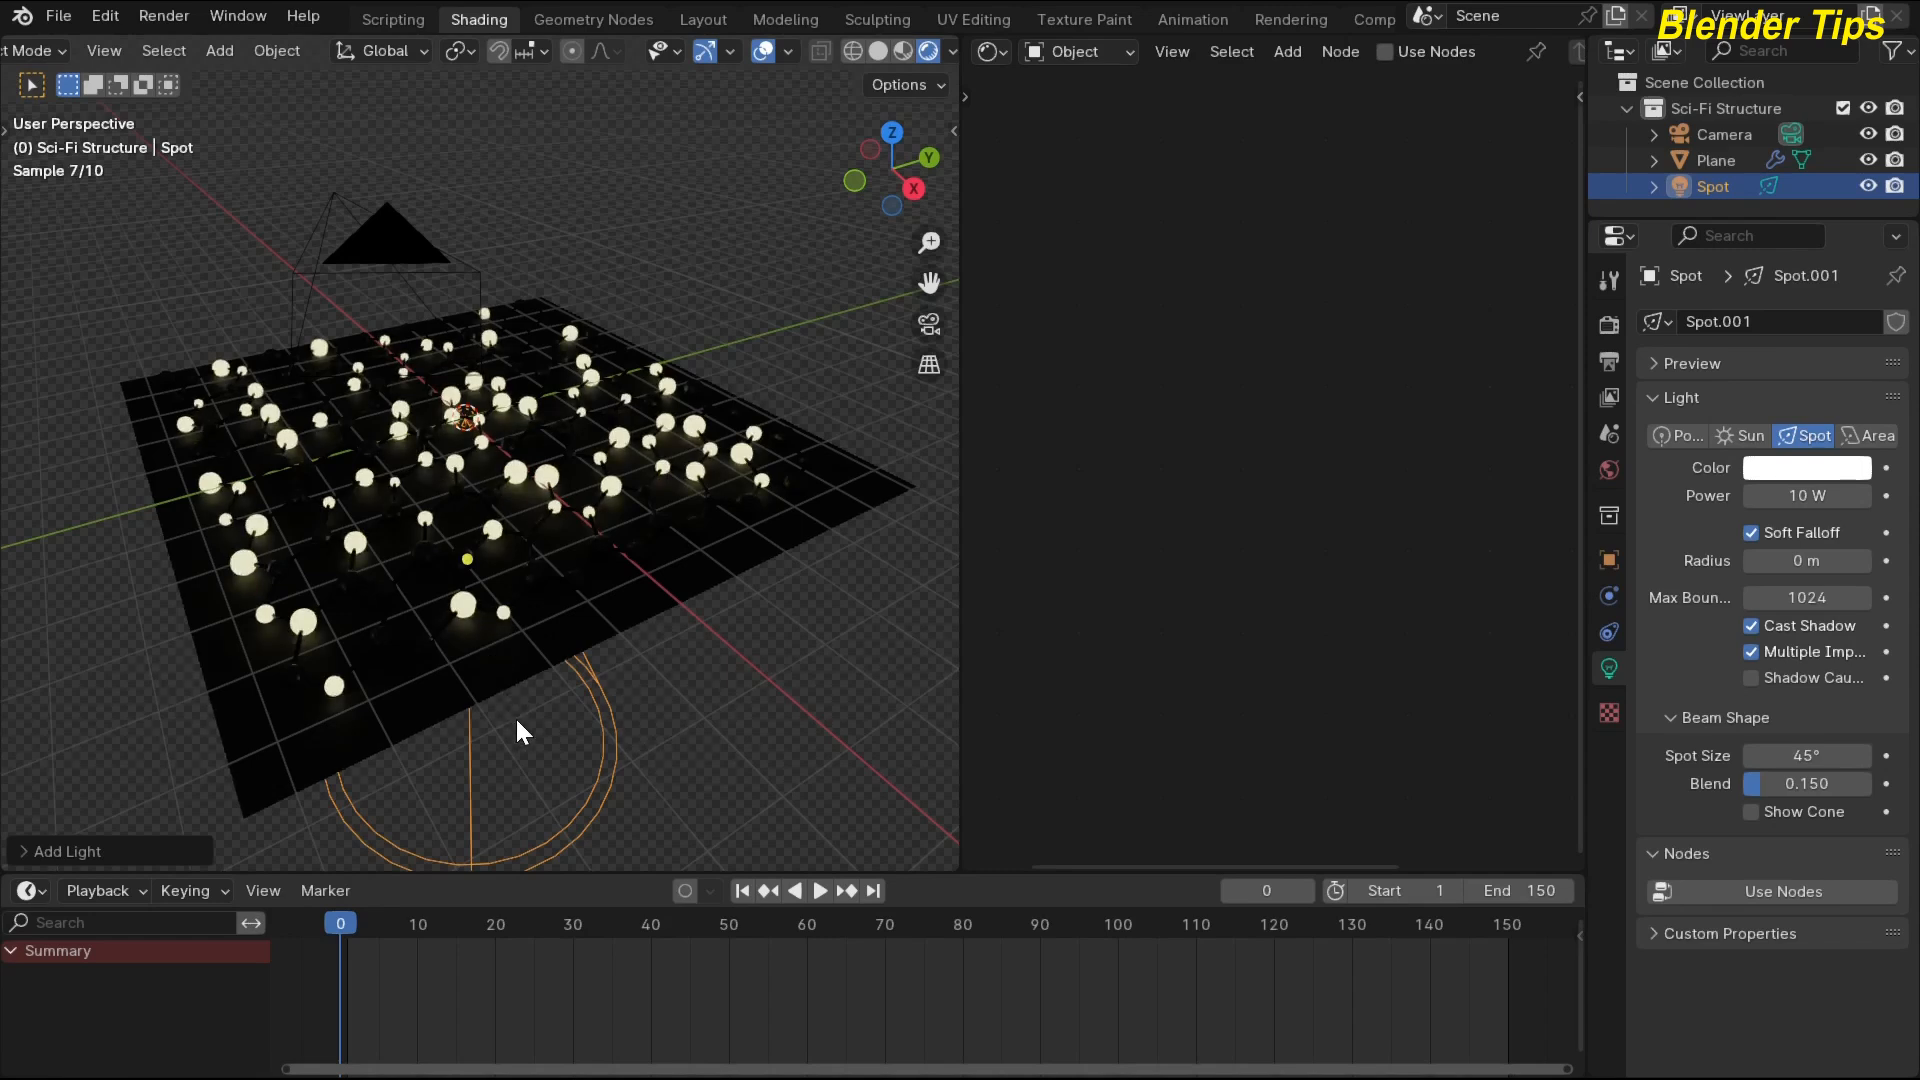
key("g")
key("z")
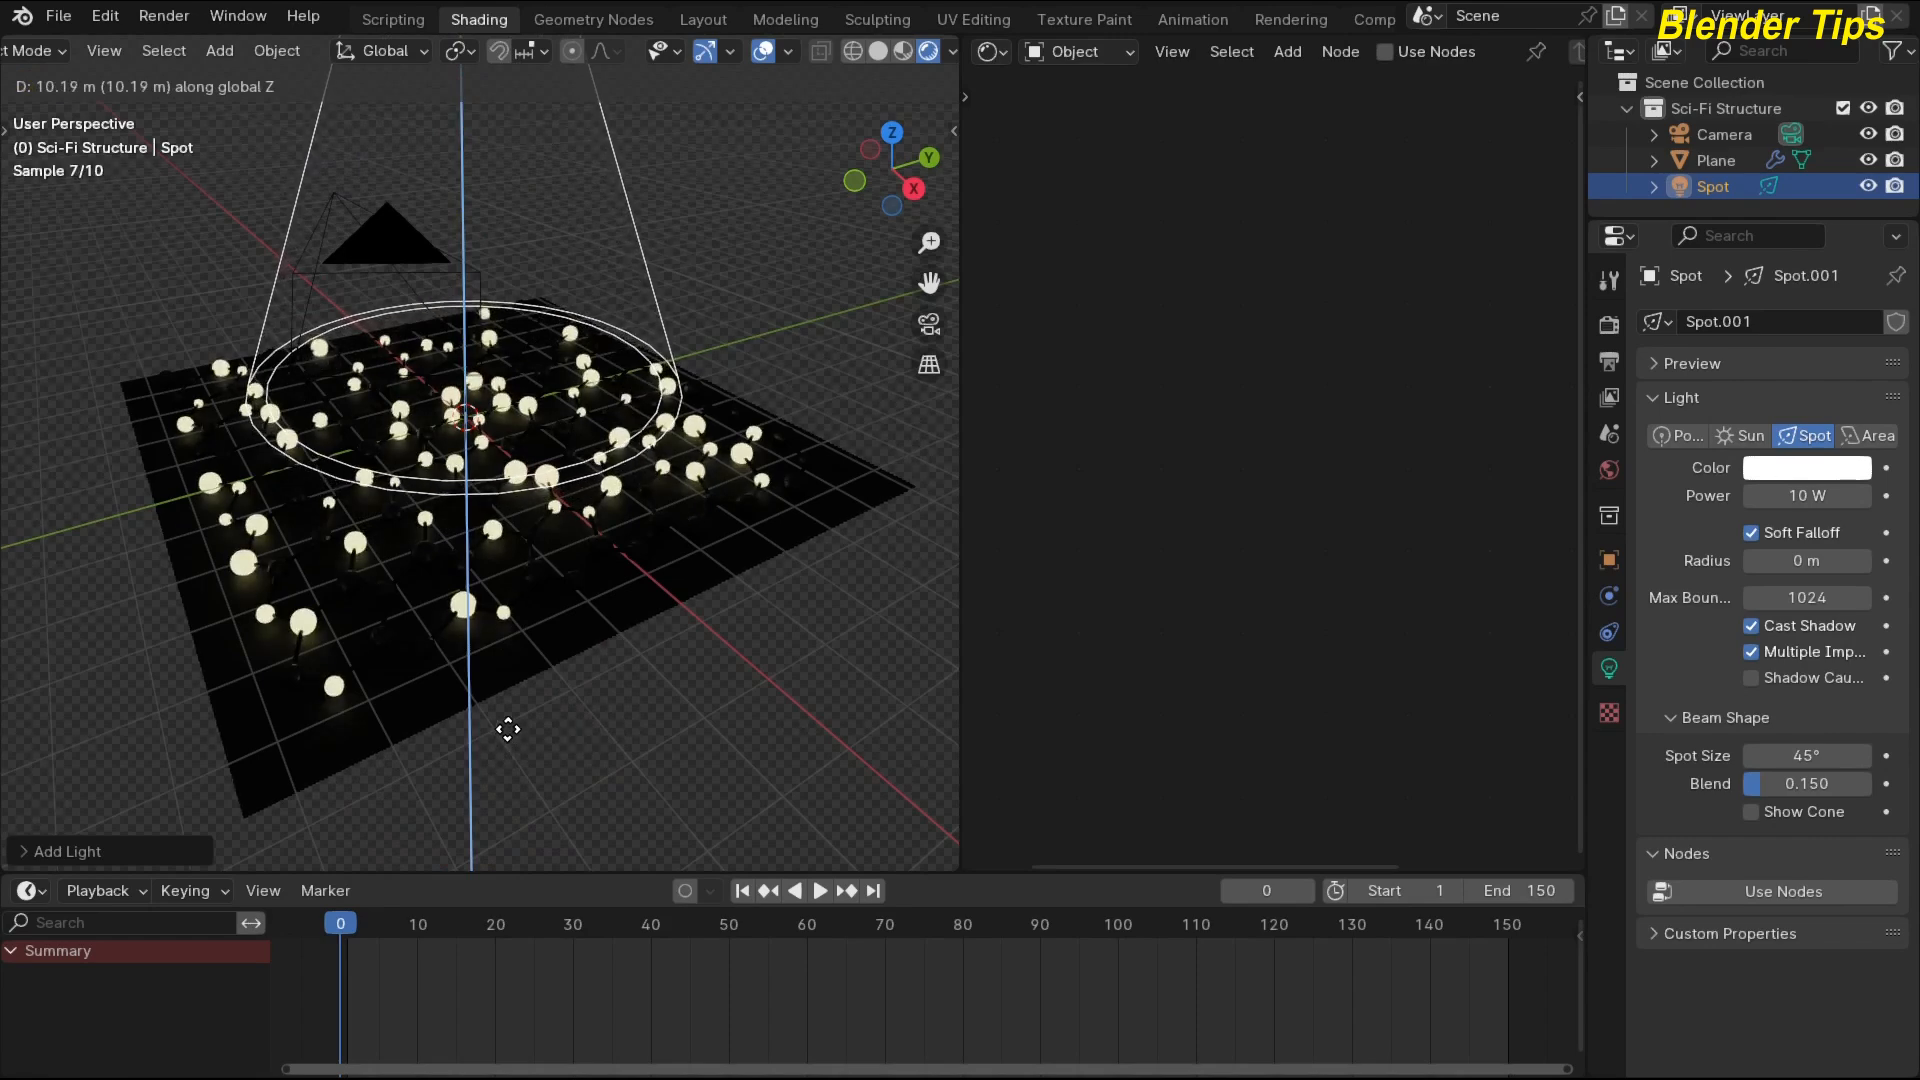
left_click(508, 730)
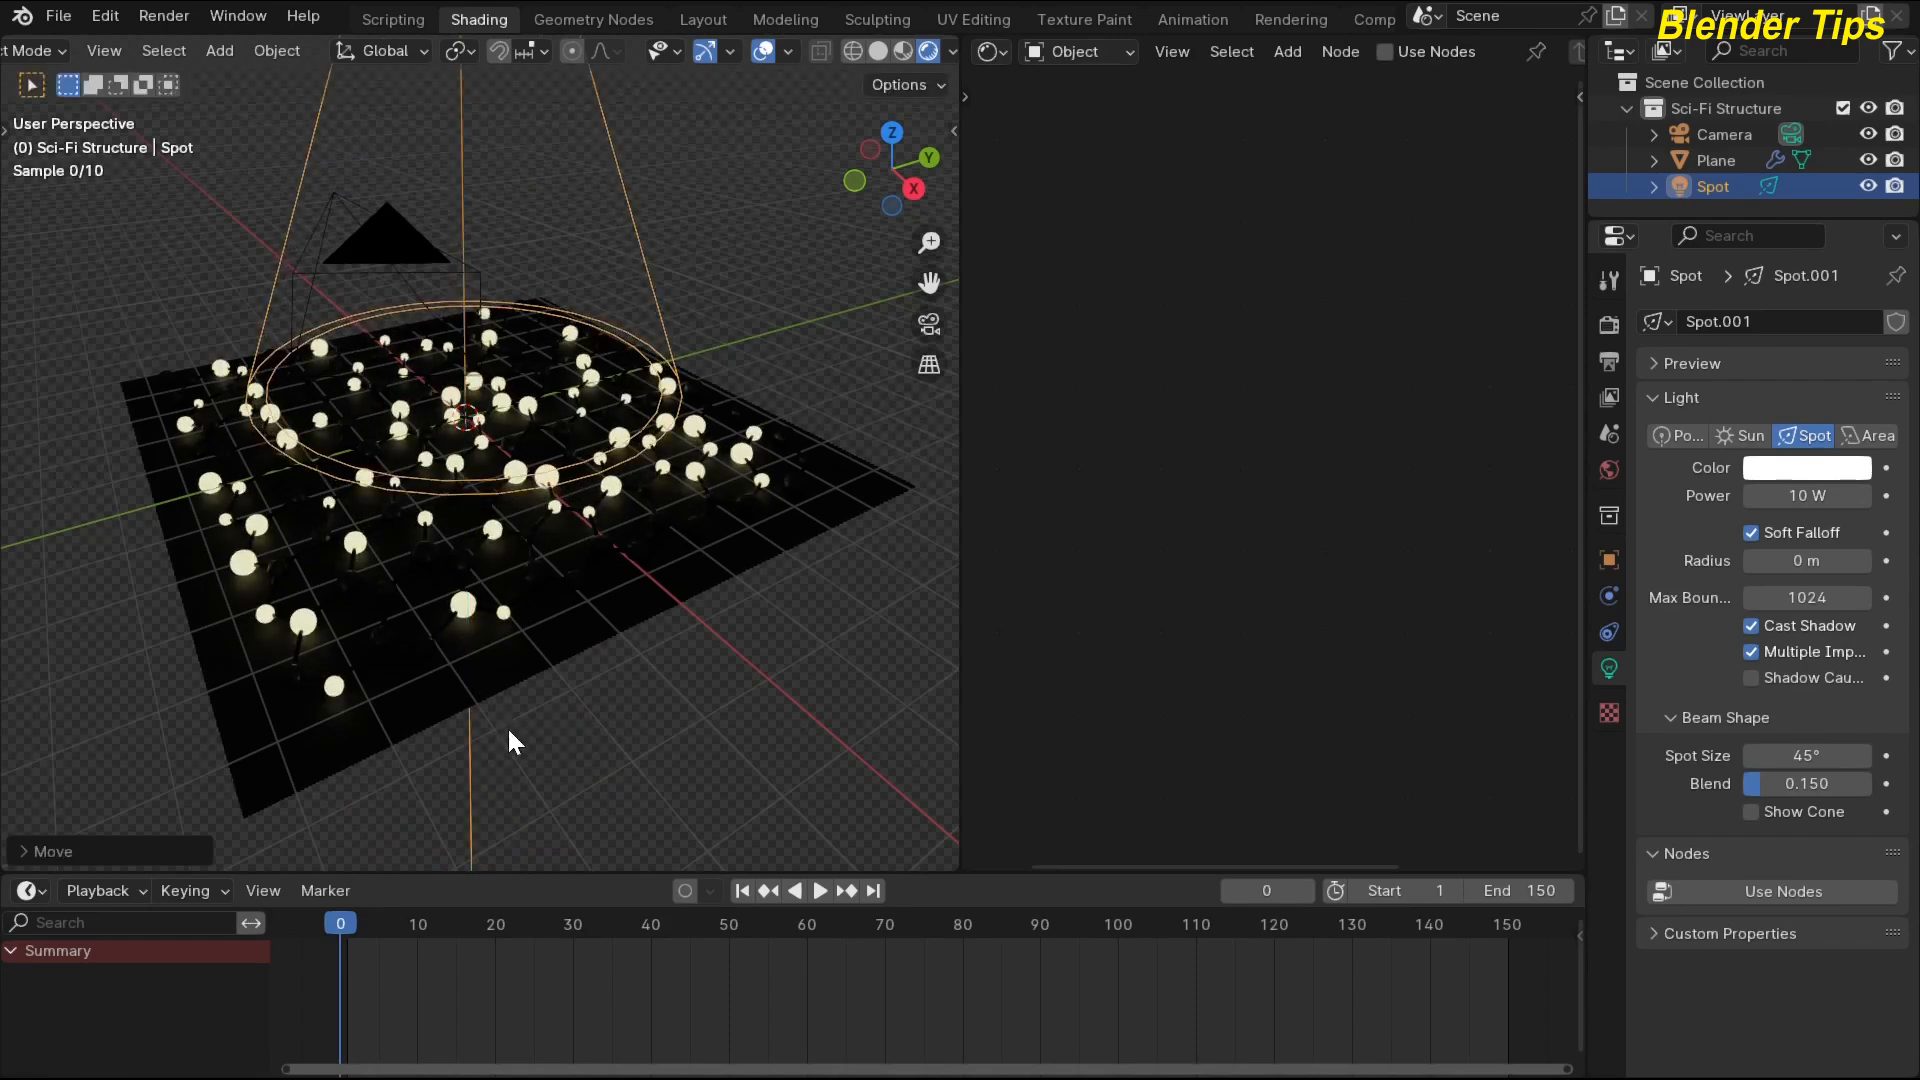
Set the spot light's power to 1000 W and check the lighting through the camera with everything deselected.
left_click(1788, 496)
type("1000")
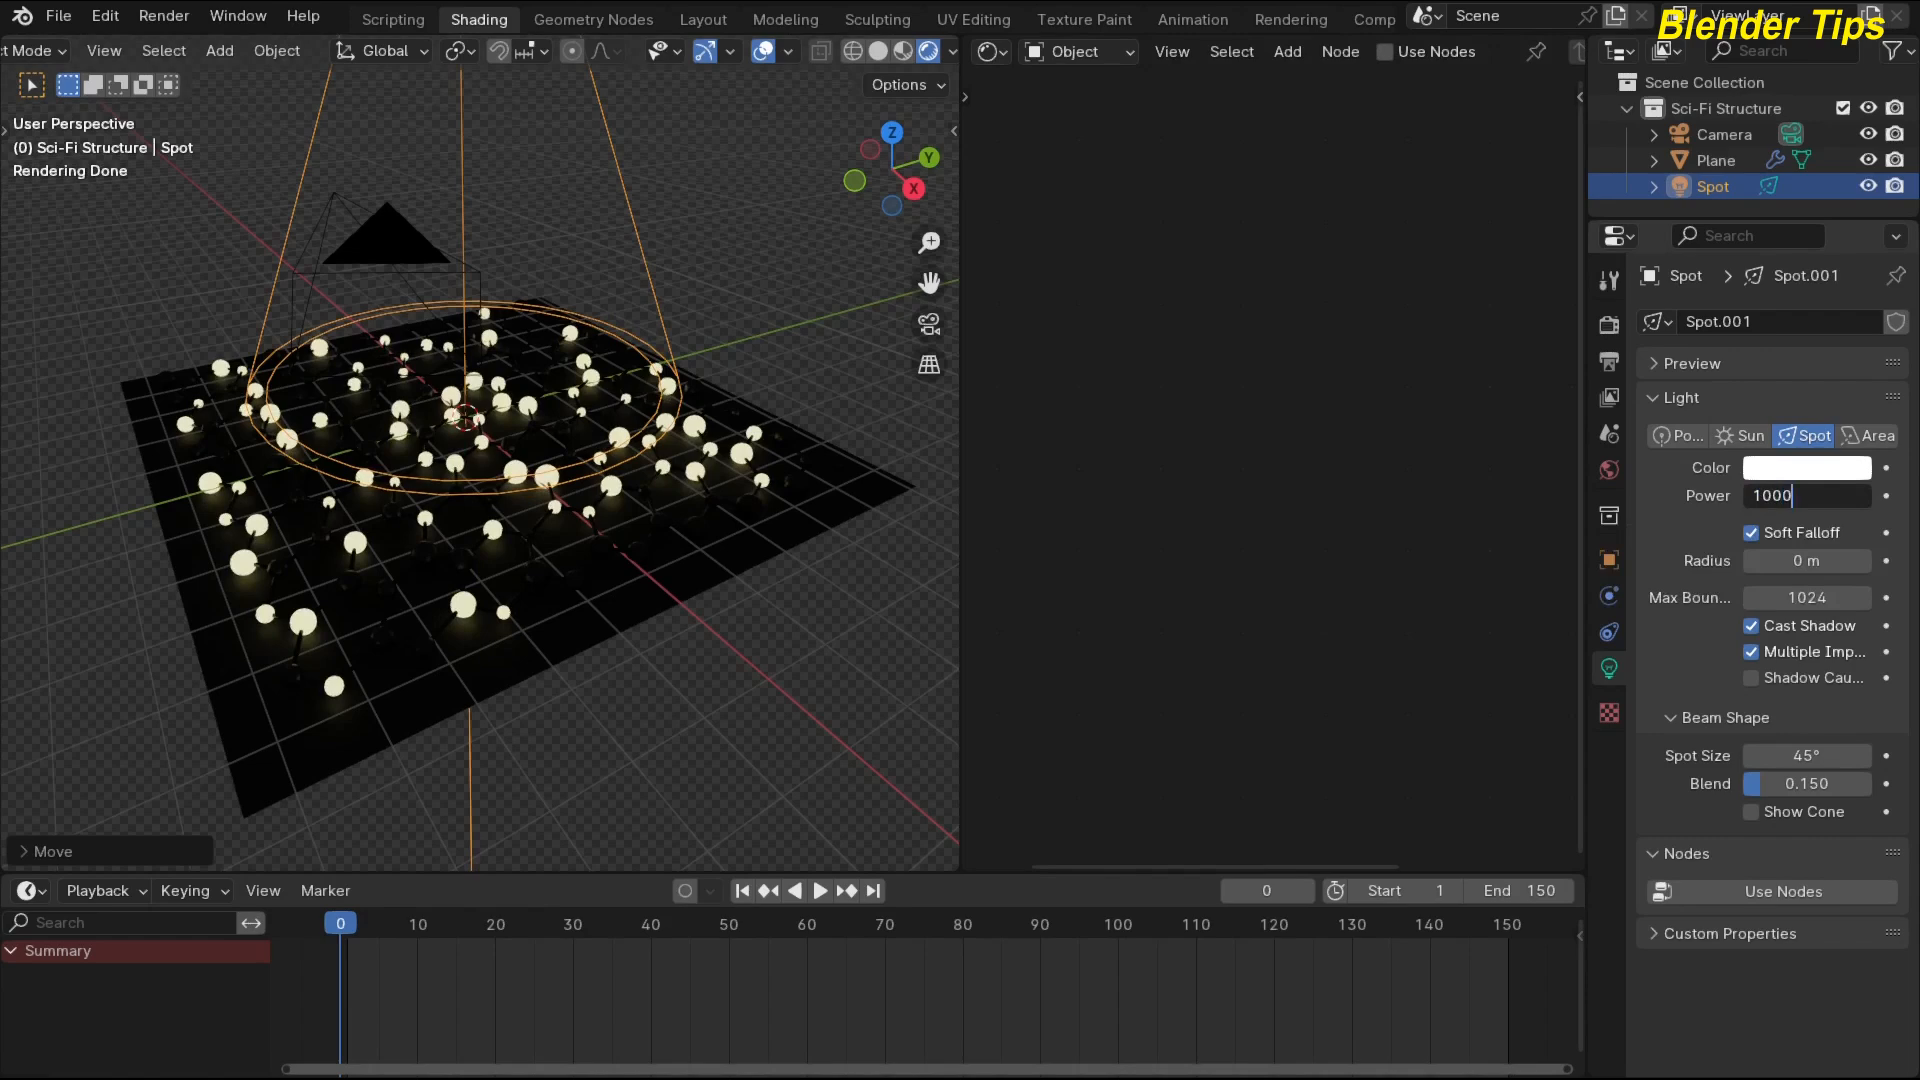
key("Return")
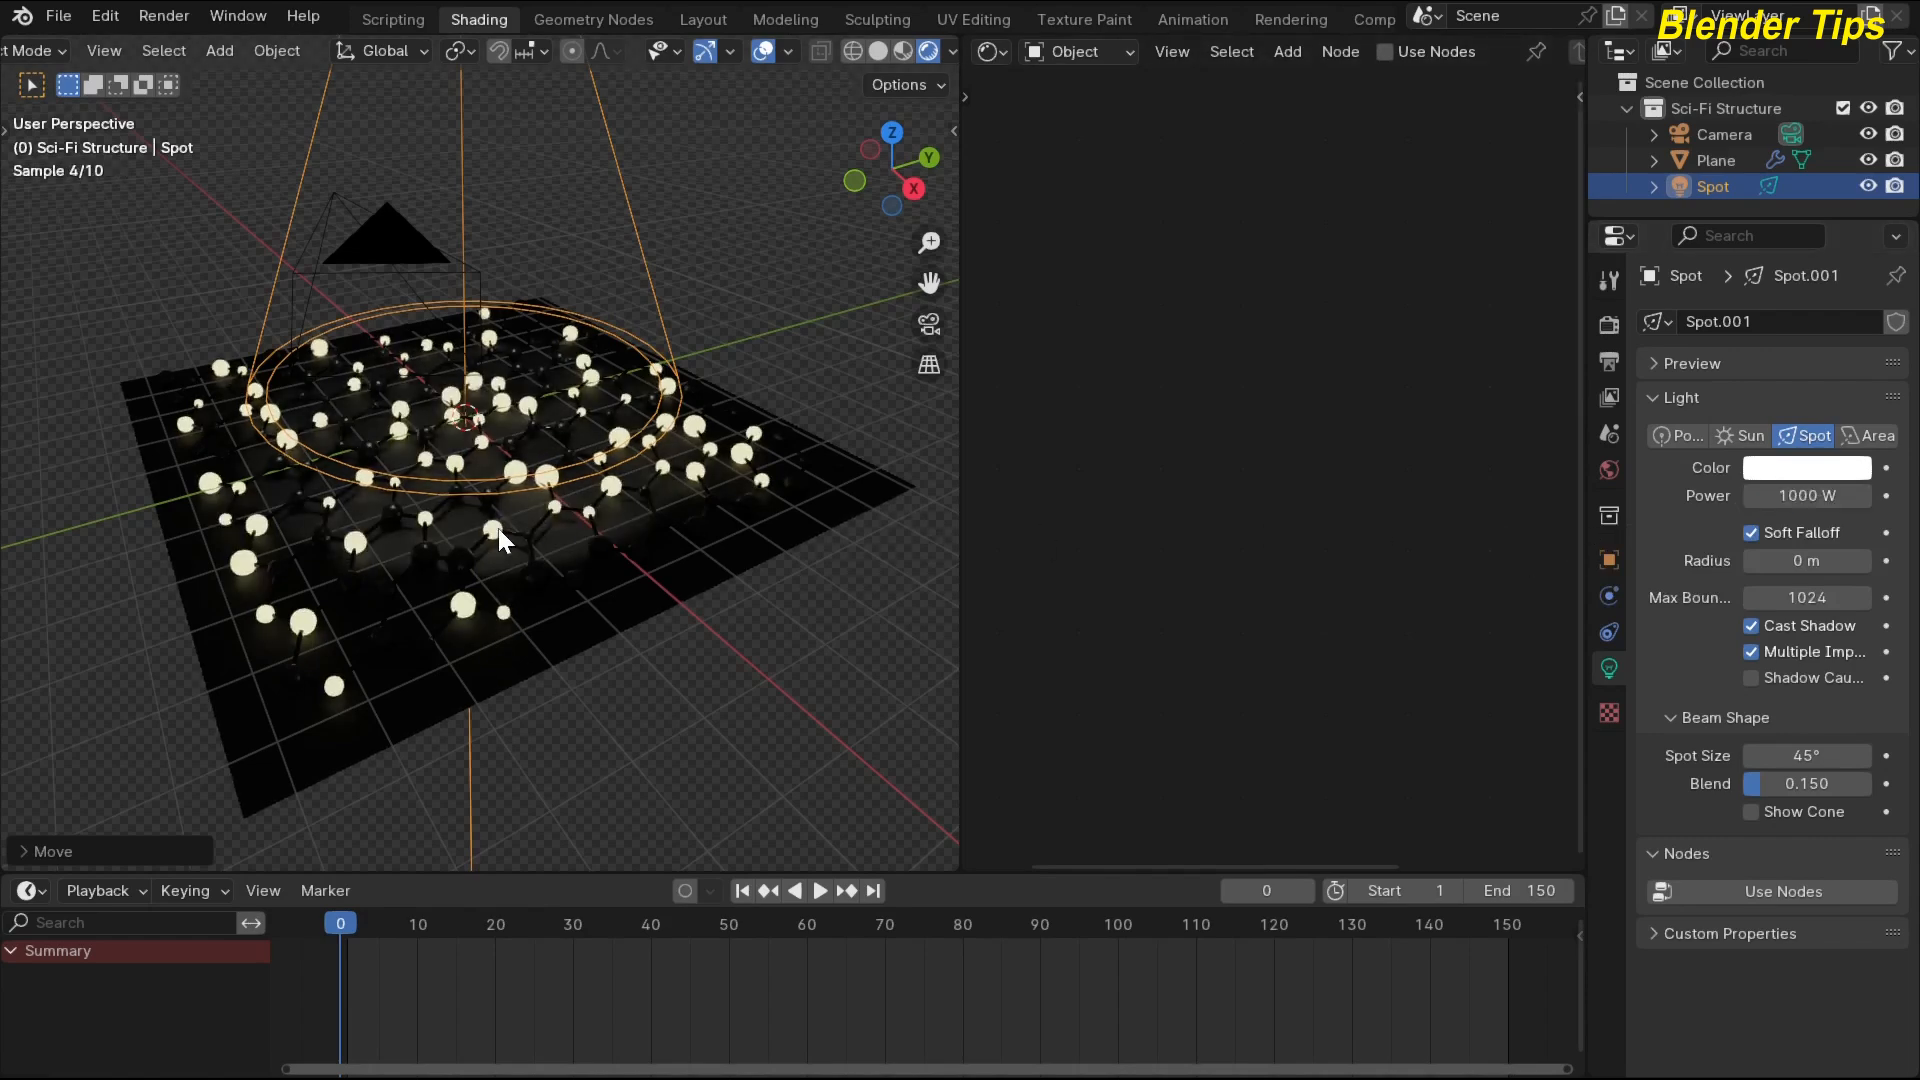
scroll(498, 530, "up", 1)
scroll(499, 530, "down", 1)
key("KP_0")
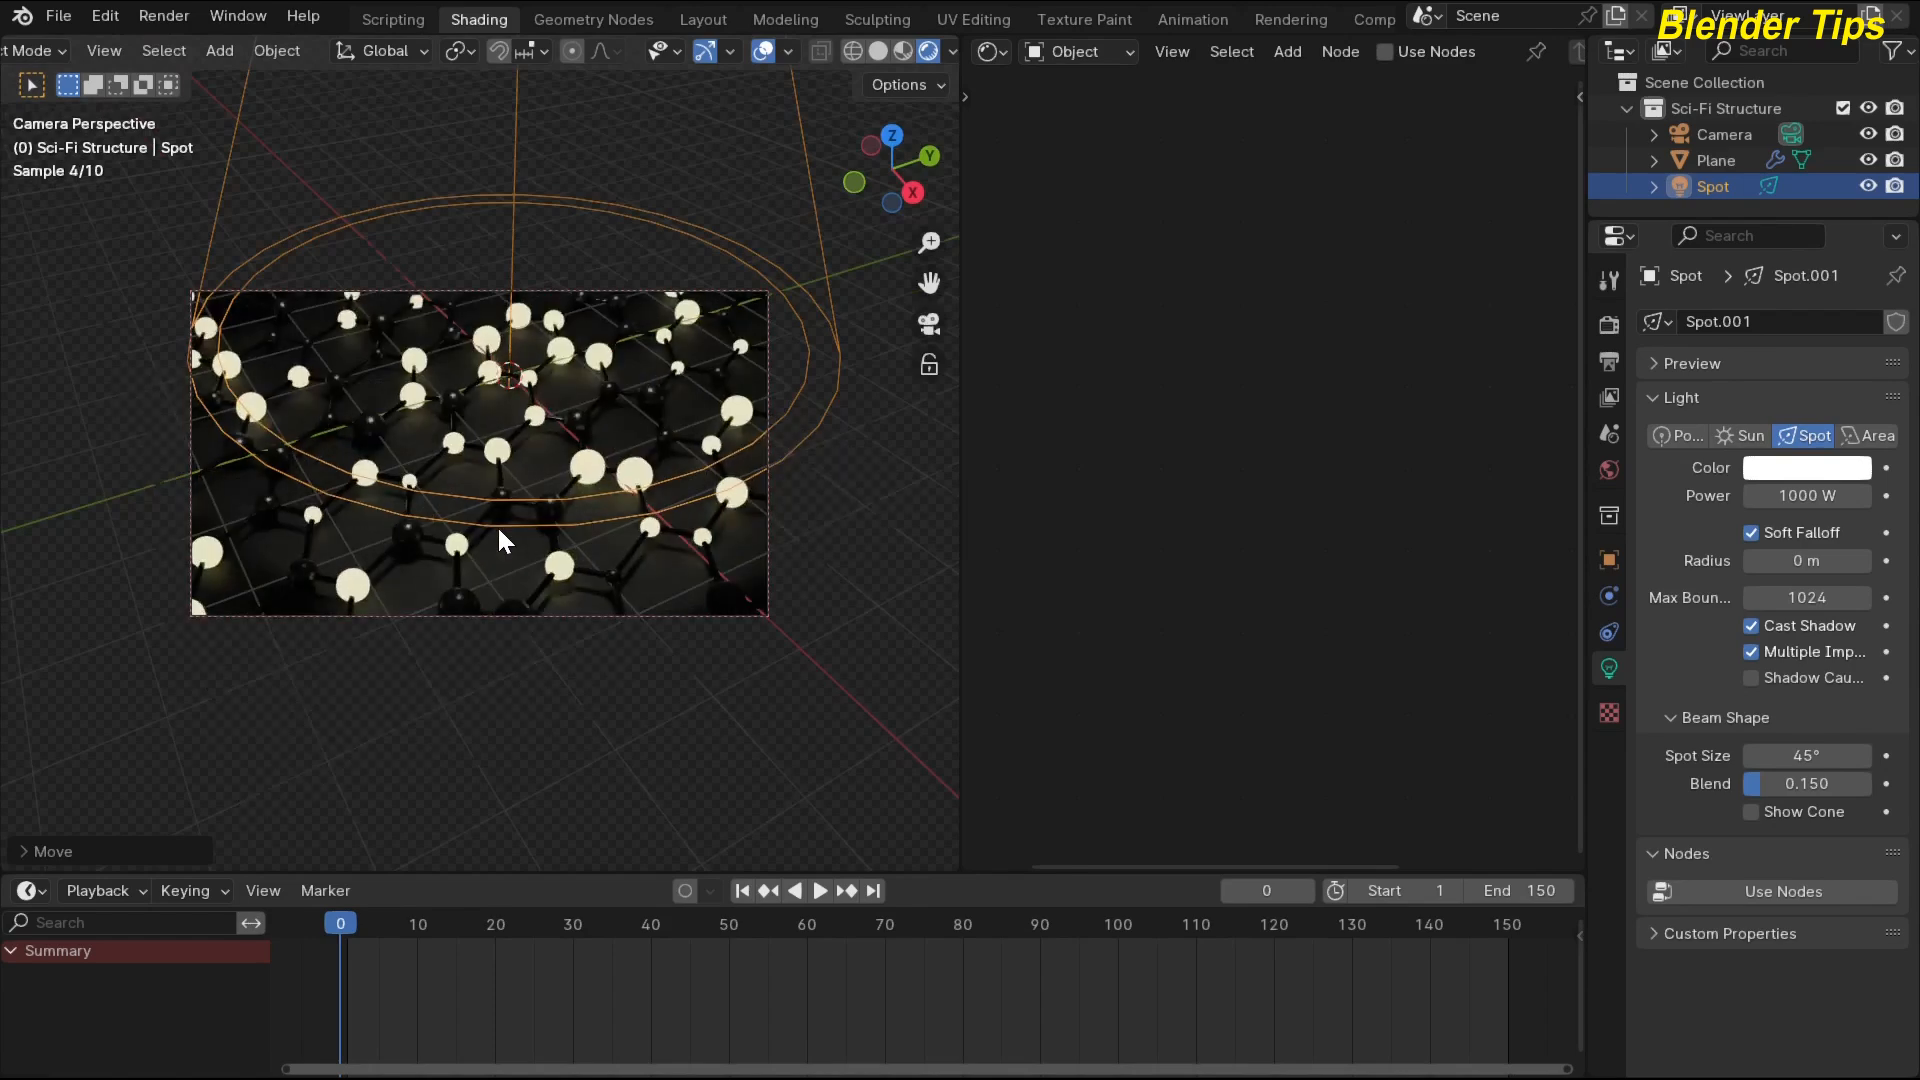
scroll(456, 568, "up", 1)
scroll(432, 260, "up", 2)
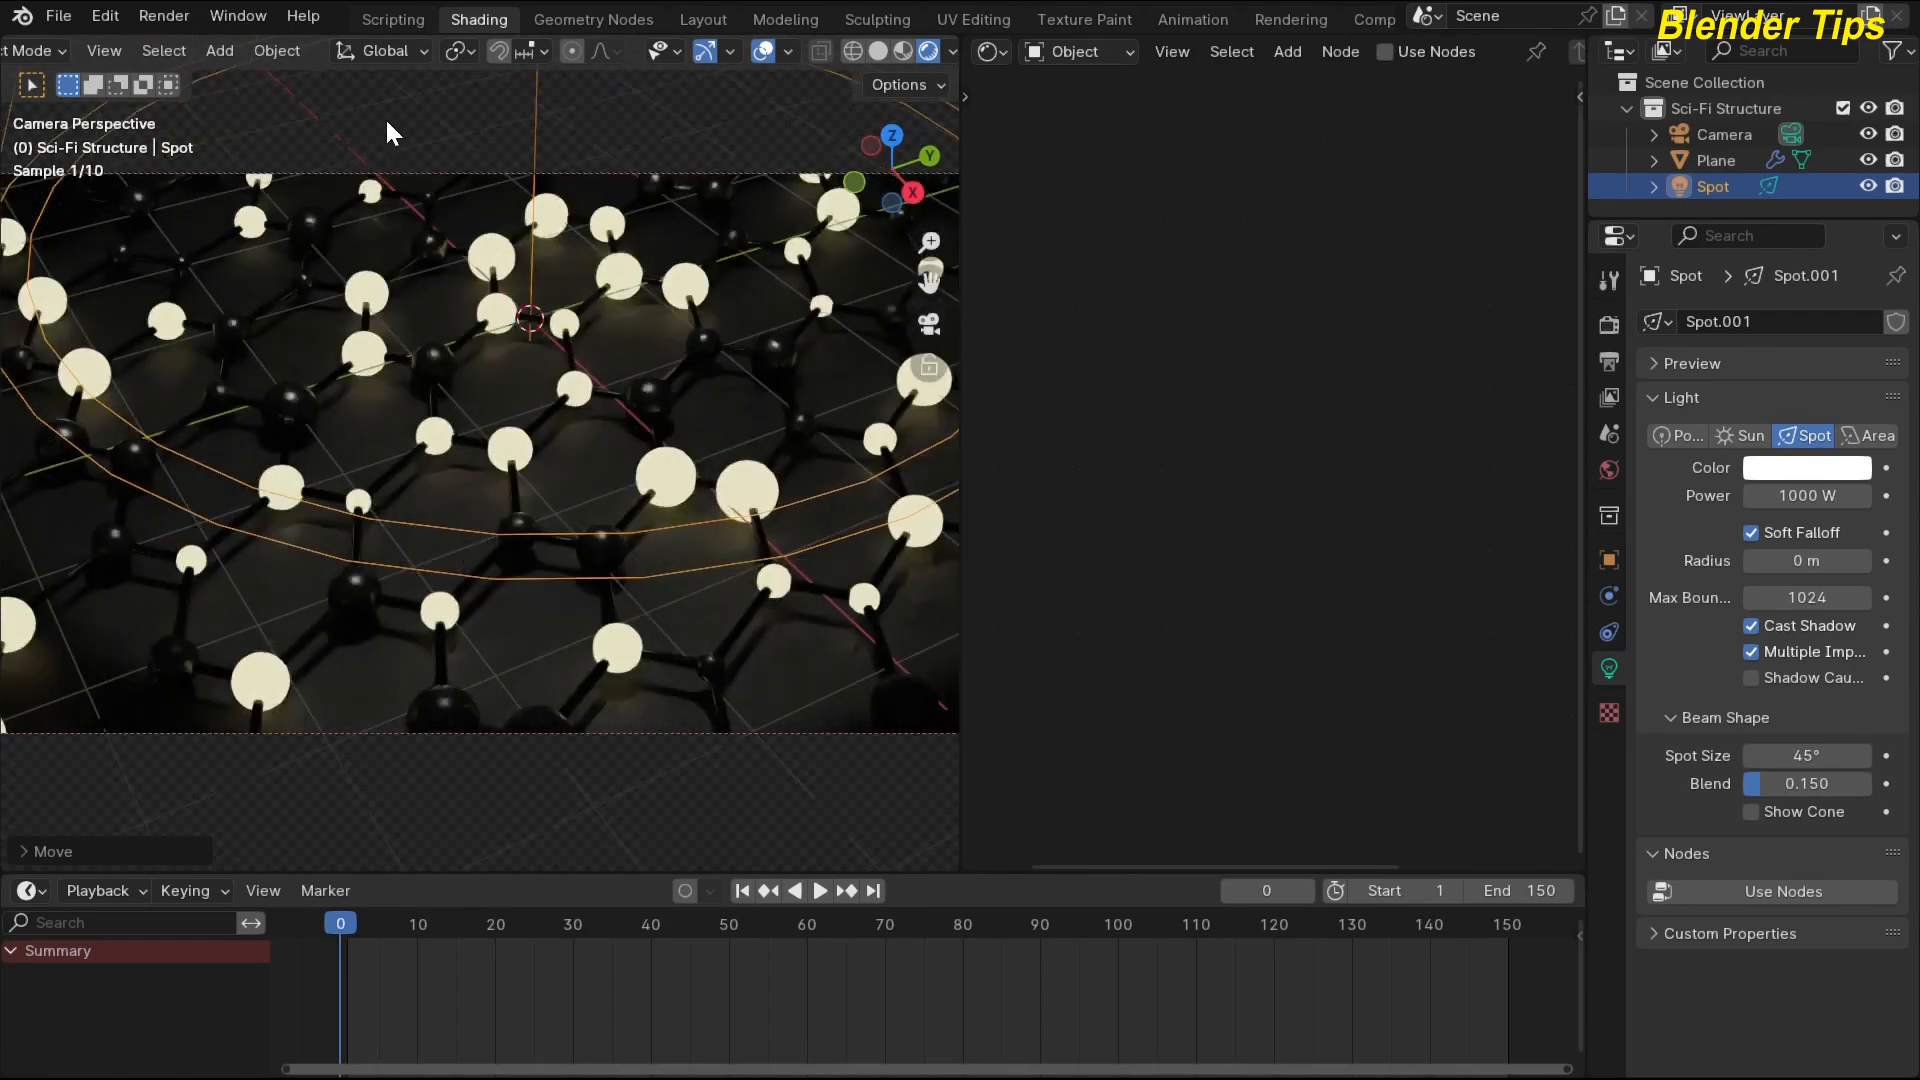
left_click(386, 117)
scroll(344, 205, "down", 3)
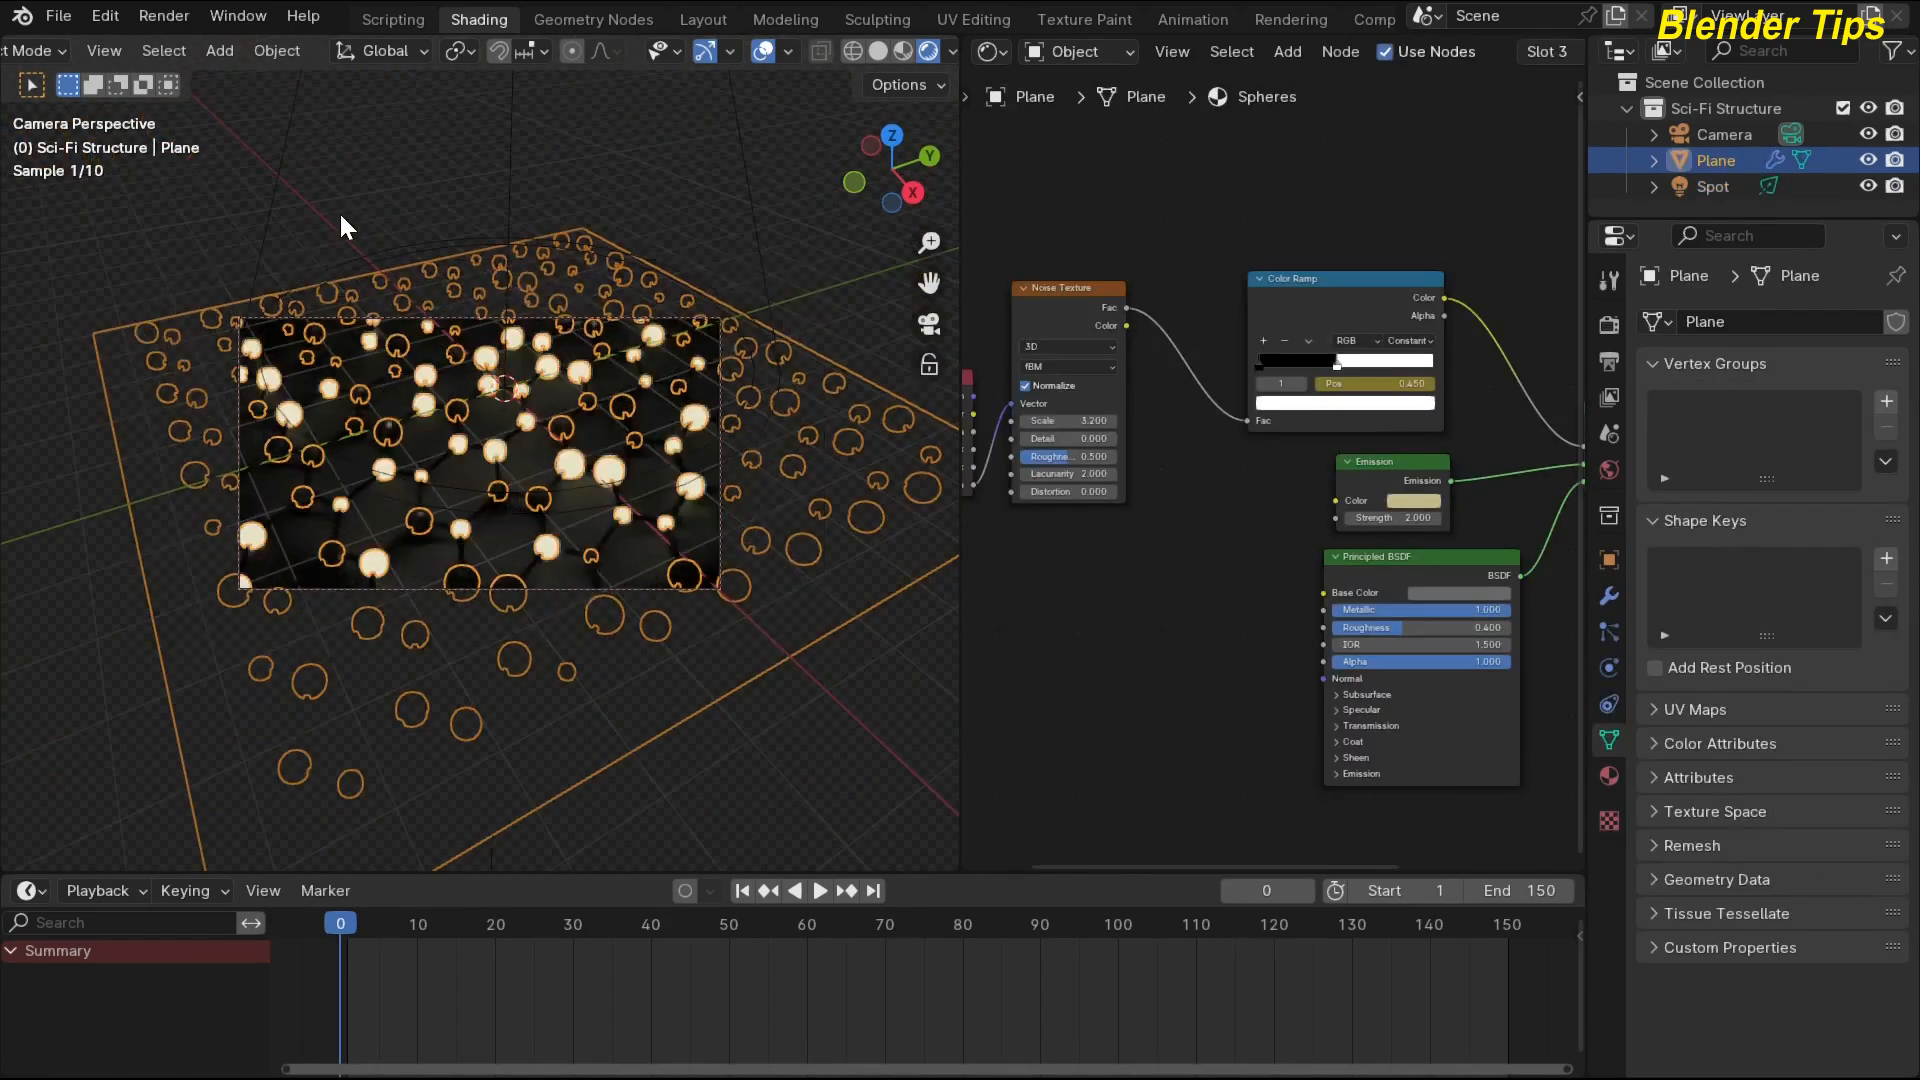
left_click(262, 147)
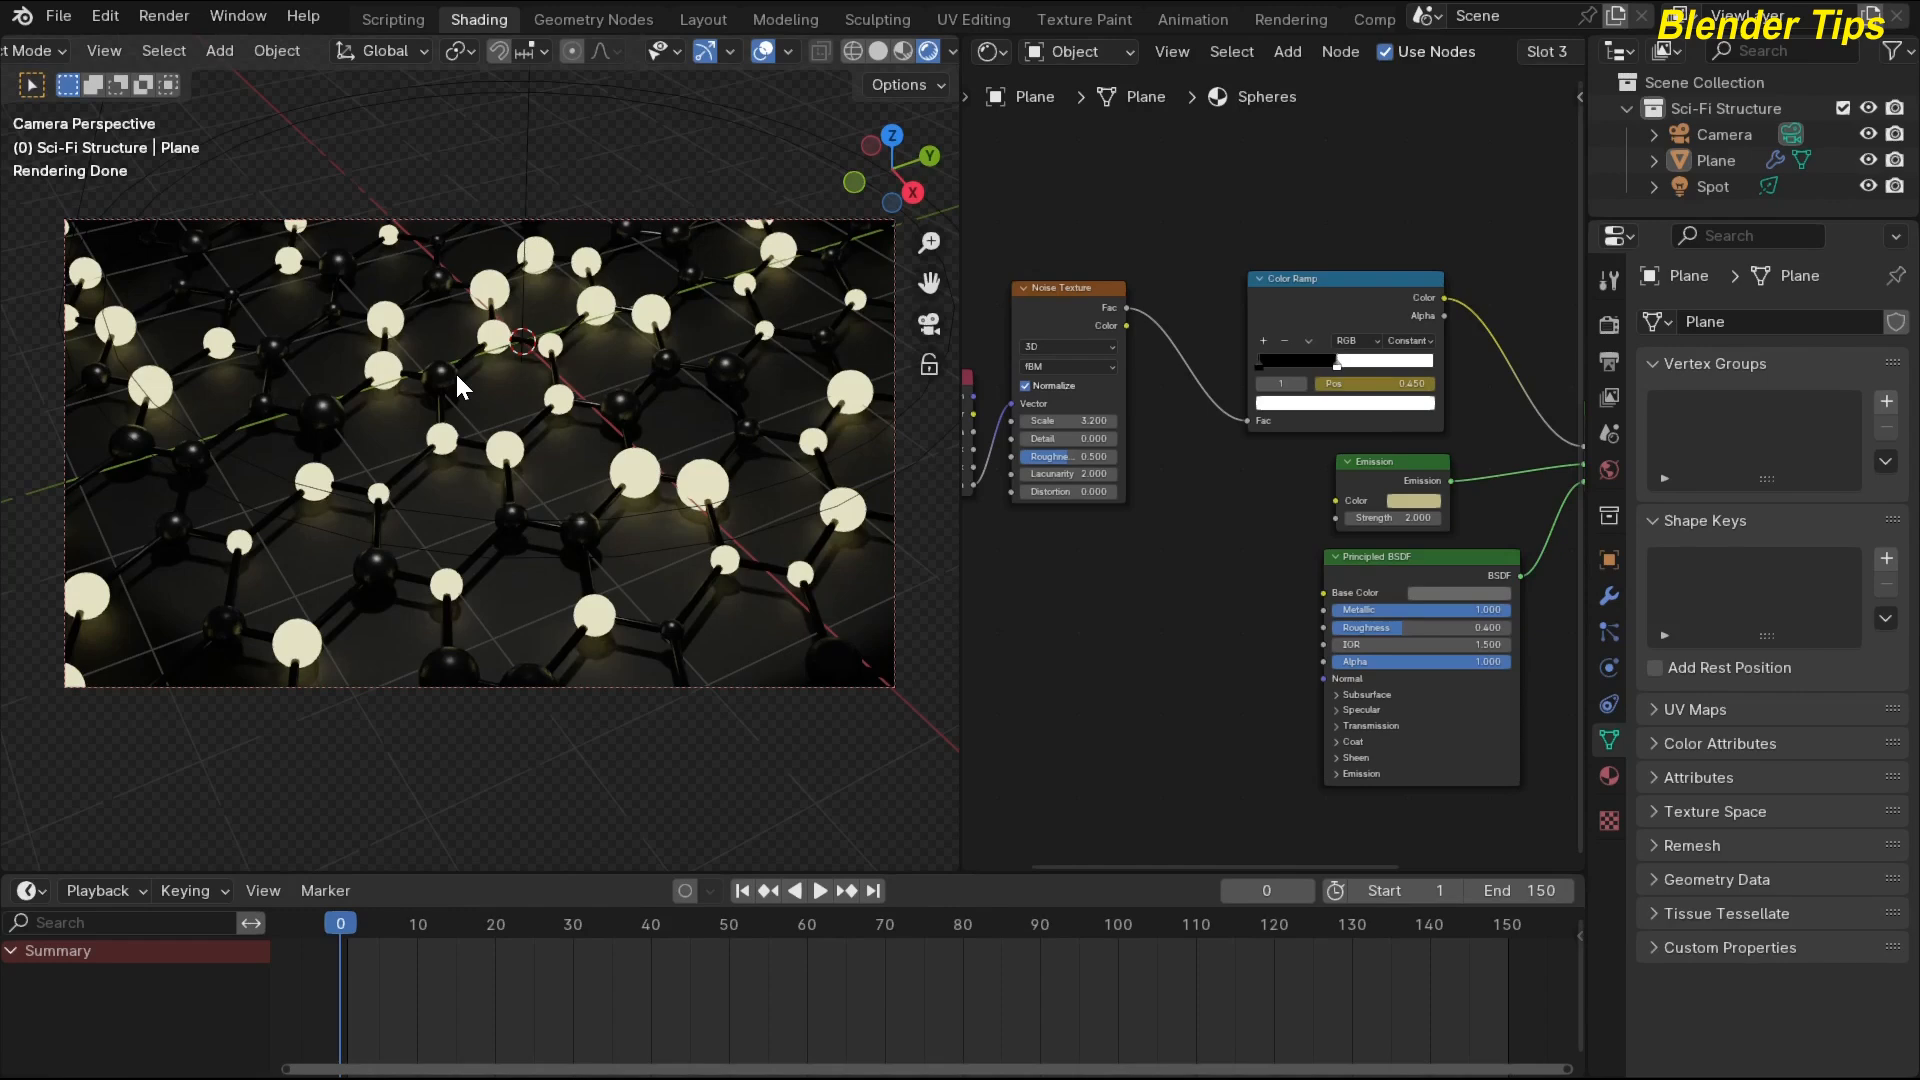
Render the still image of frame 0 and return from the render result.
scroll(456, 385, "down", 2)
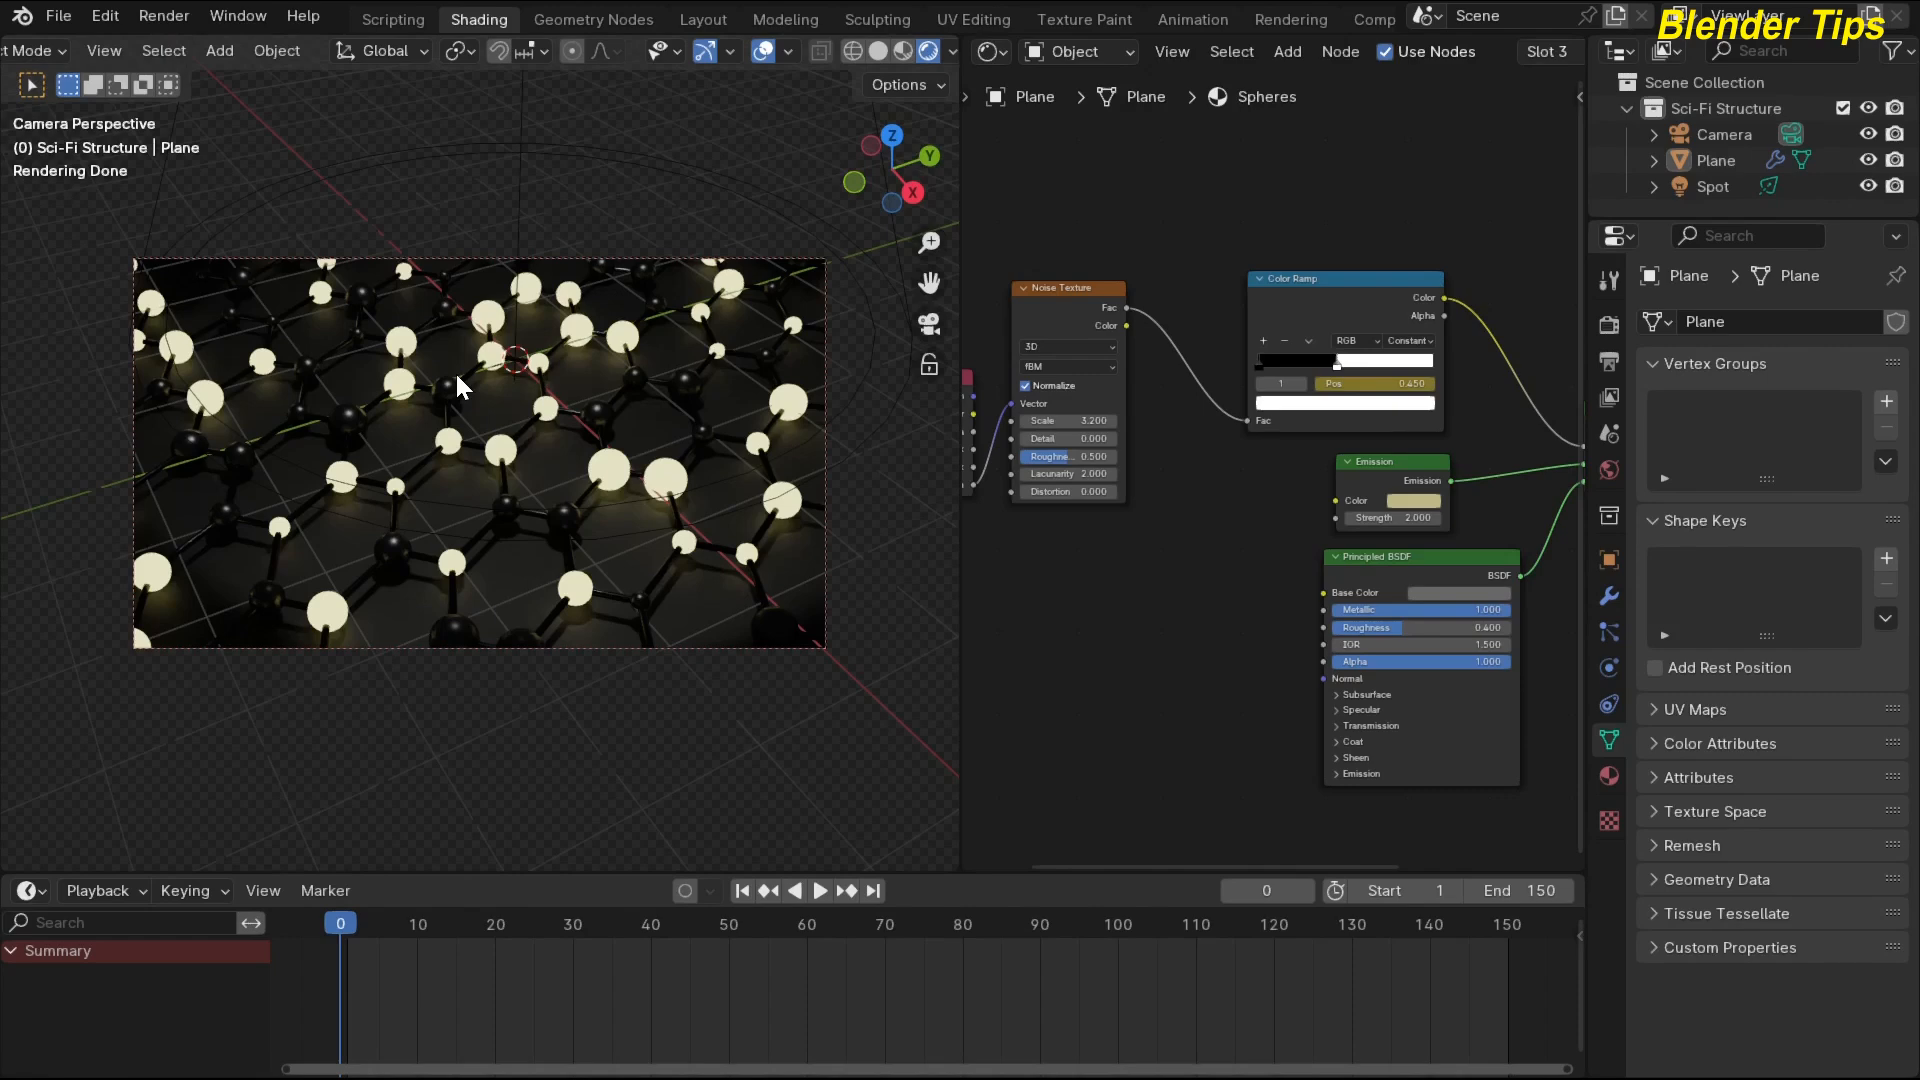
key("F12")
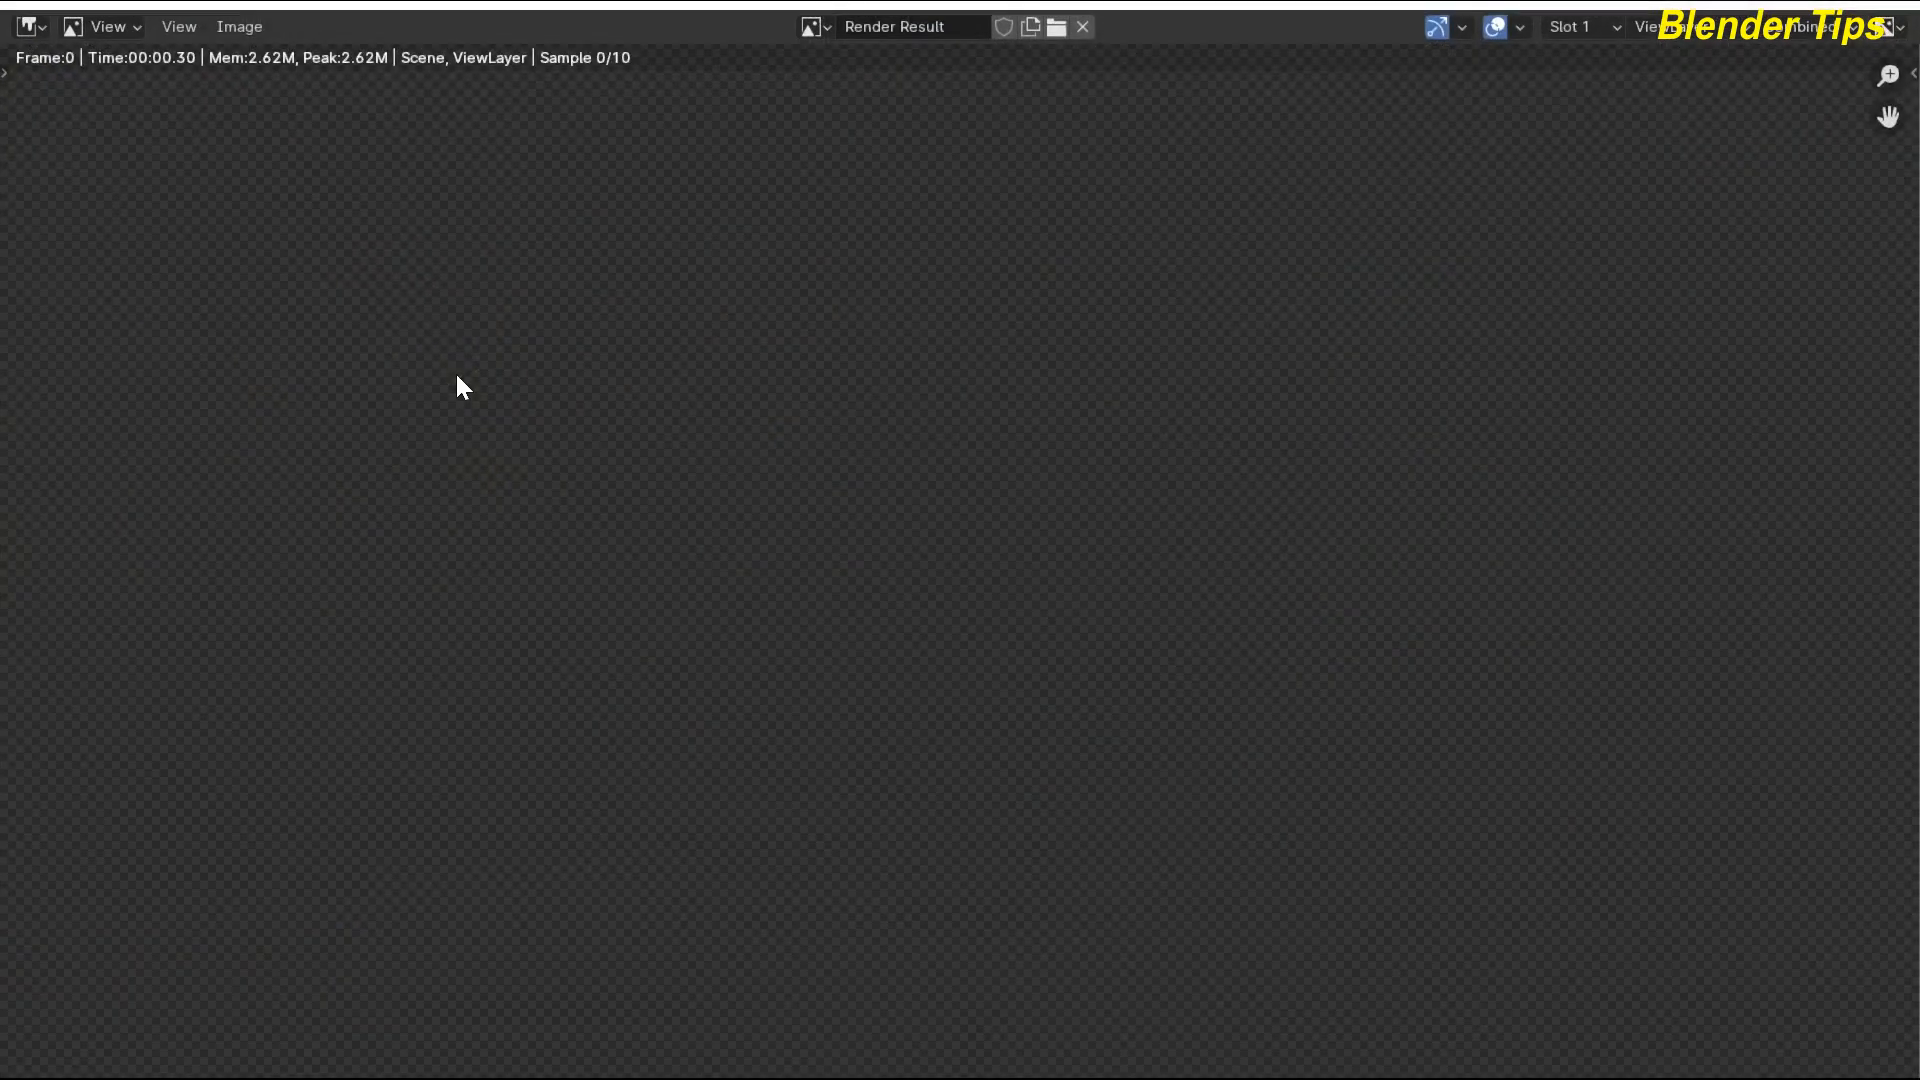
key("Escape")
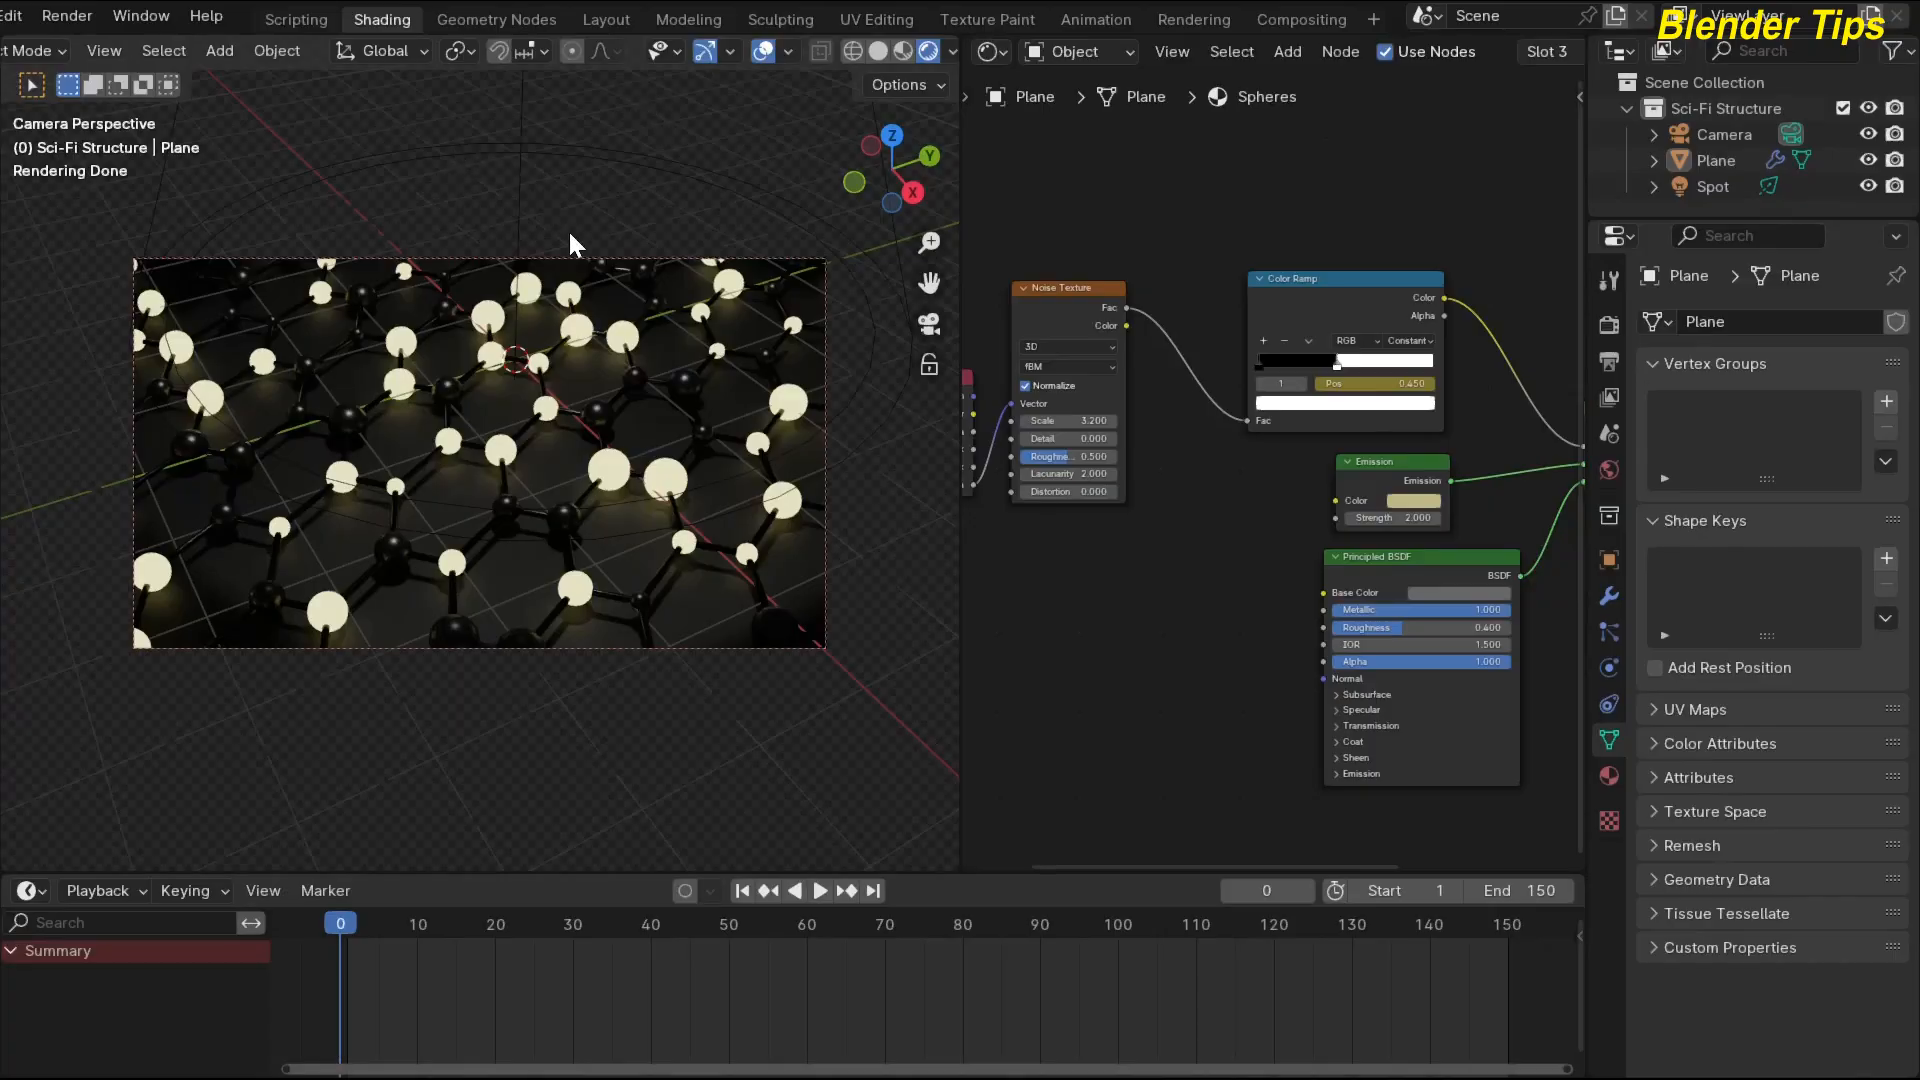
In the compositor, connect a Viewer node to the Render Layers image and place it below the Composite node.
left_click(1293, 19)
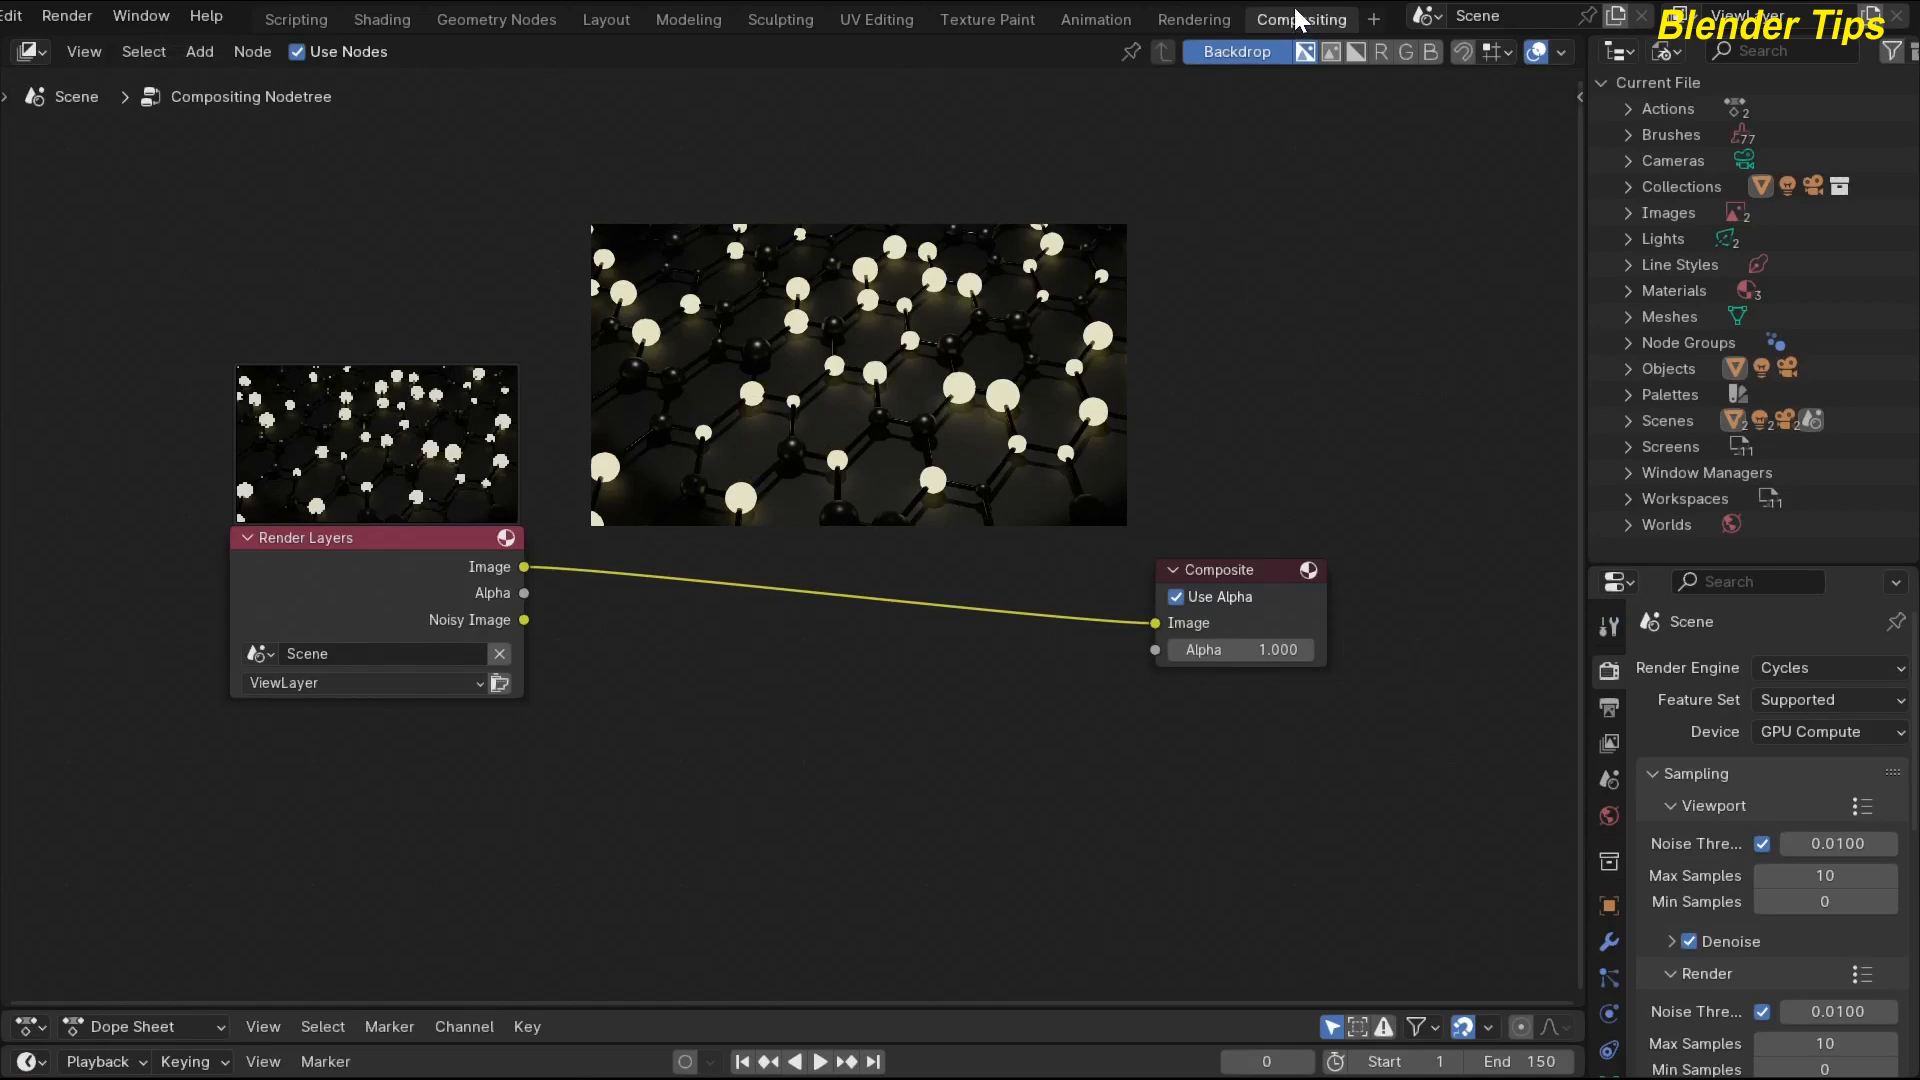
scroll(687, 298, "up", 3)
scroll(542, 760, "down", 3)
left_click(376, 583)
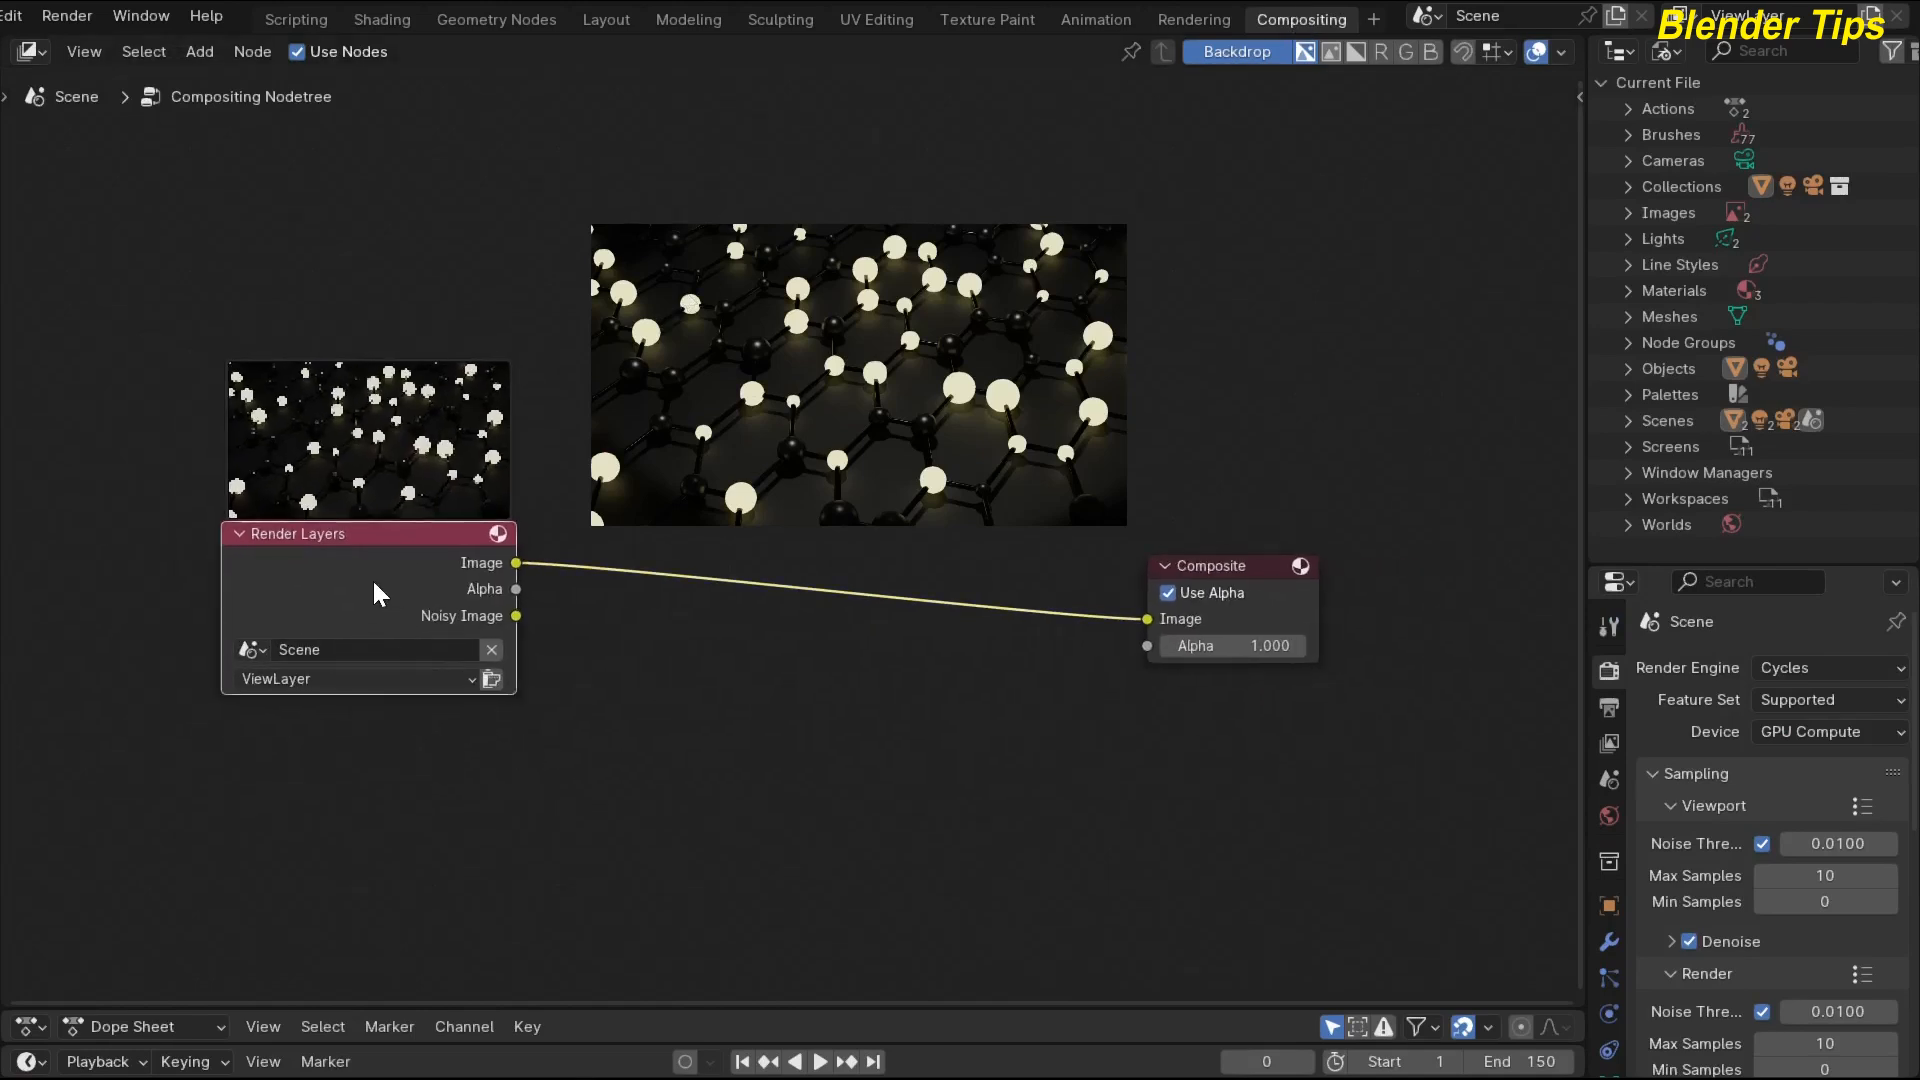
left_click(372, 578, "ctrl+shift")
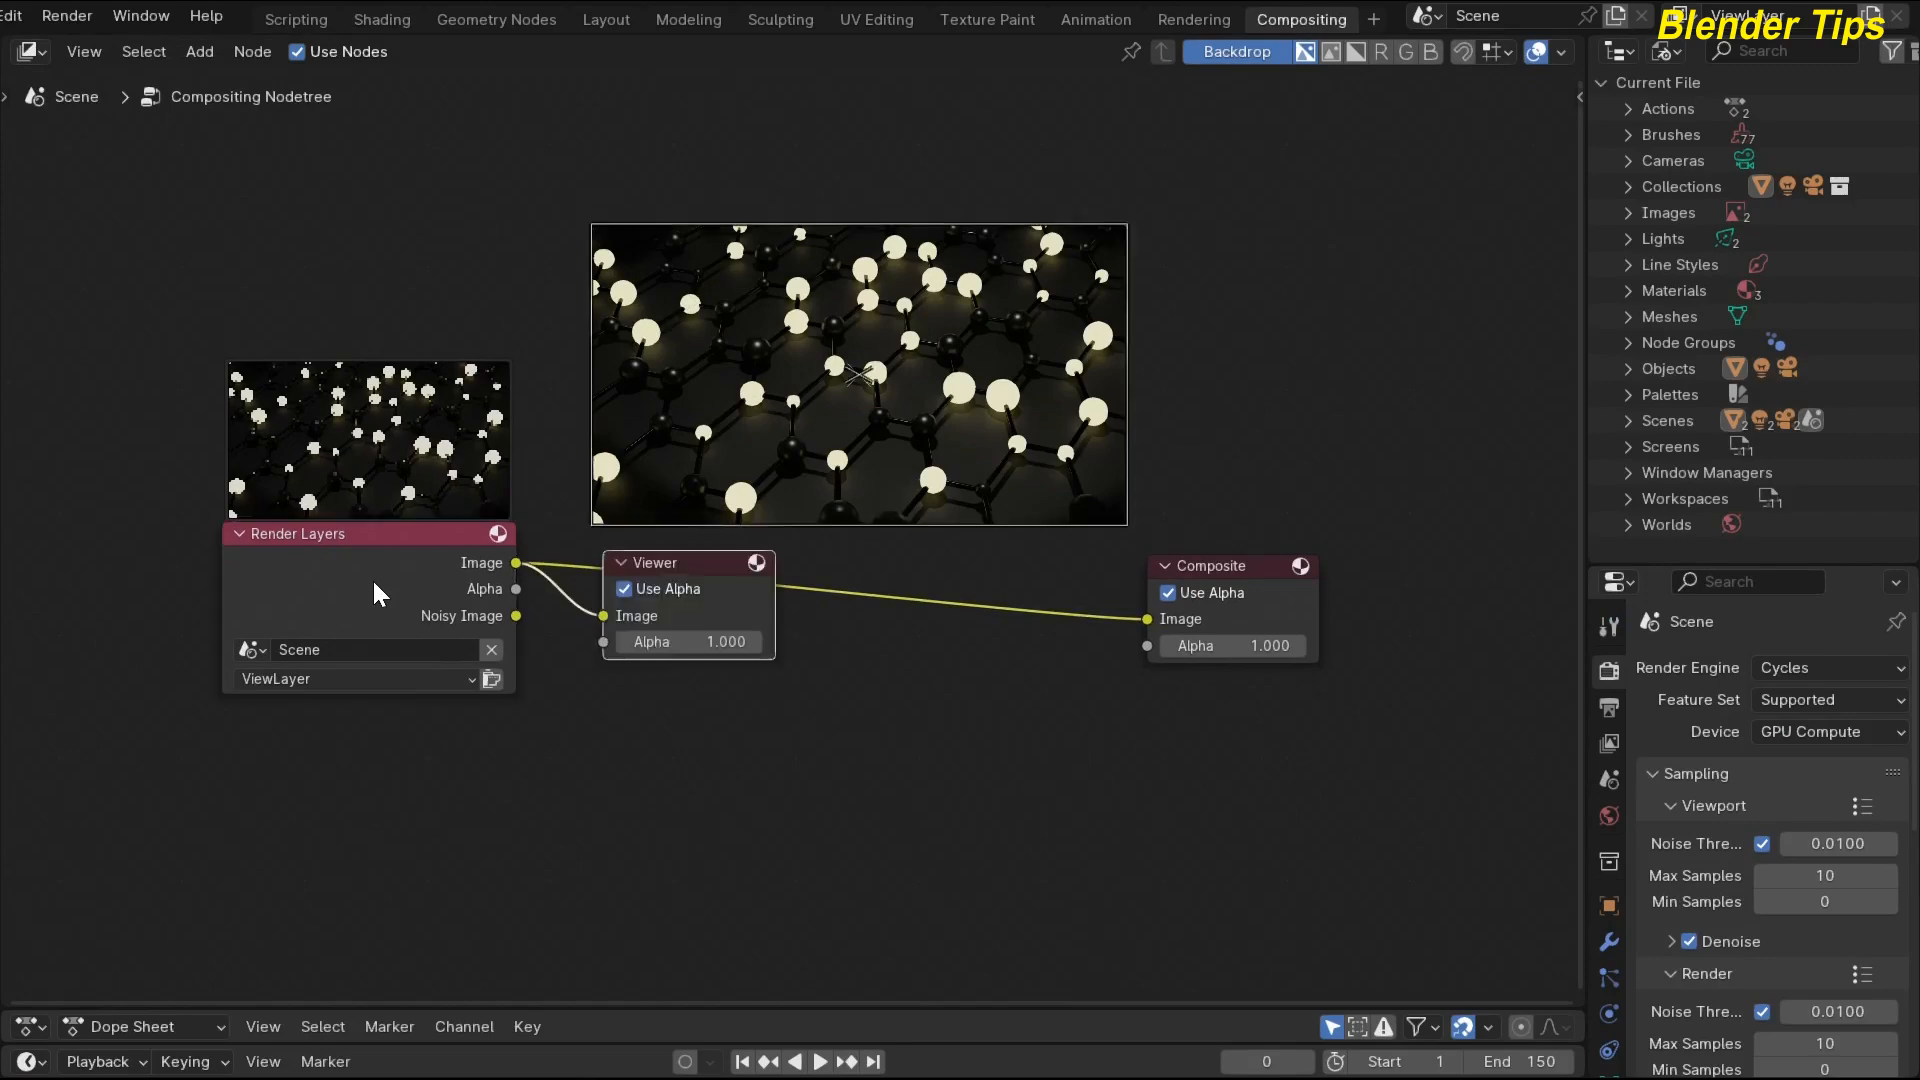
left_click_drag(697, 567, 1233, 711)
middle_click_drag(913, 823, 959, 873)
scroll(786, 744, "up", 1)
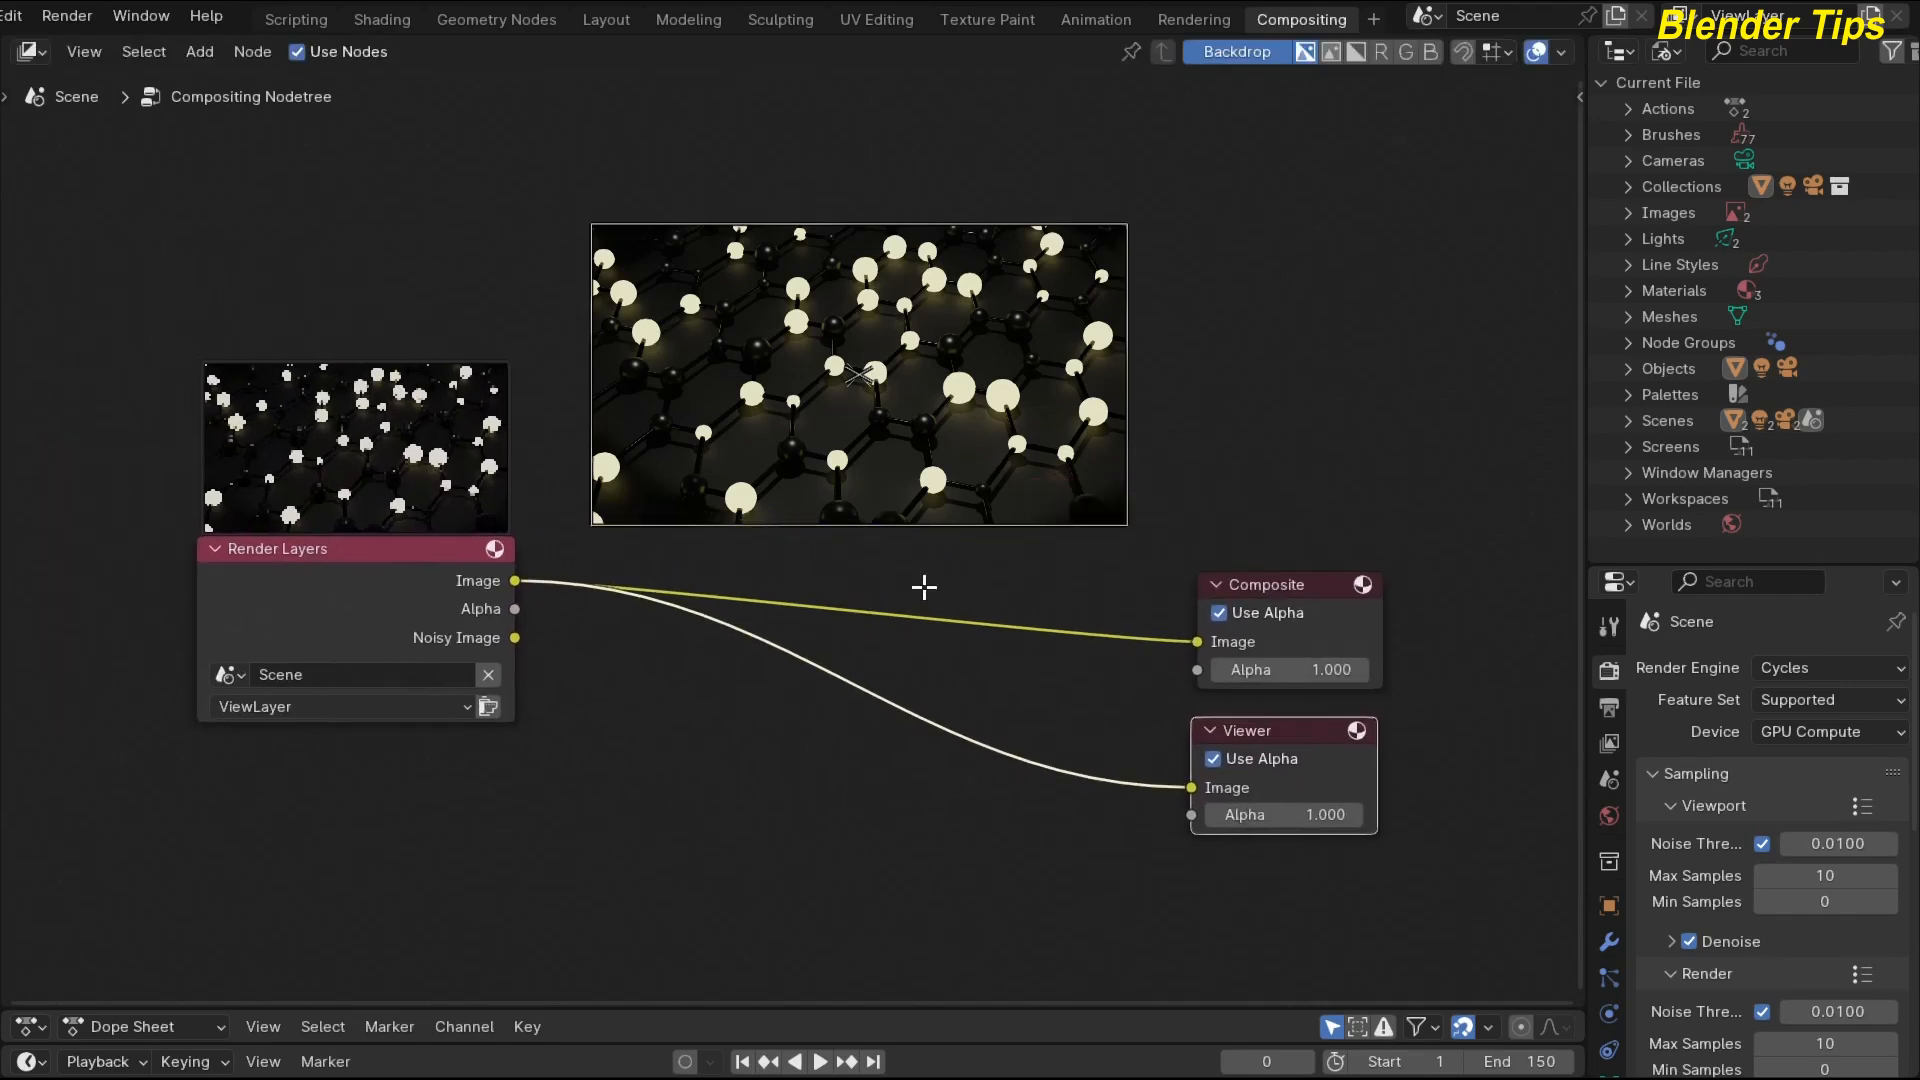
Insert a shared reroute point on the links running to the Composite and Viewer nodes.
right_click_drag(924, 582, 934, 784, "ctrl")
middle_click_drag(805, 770, 857, 763)
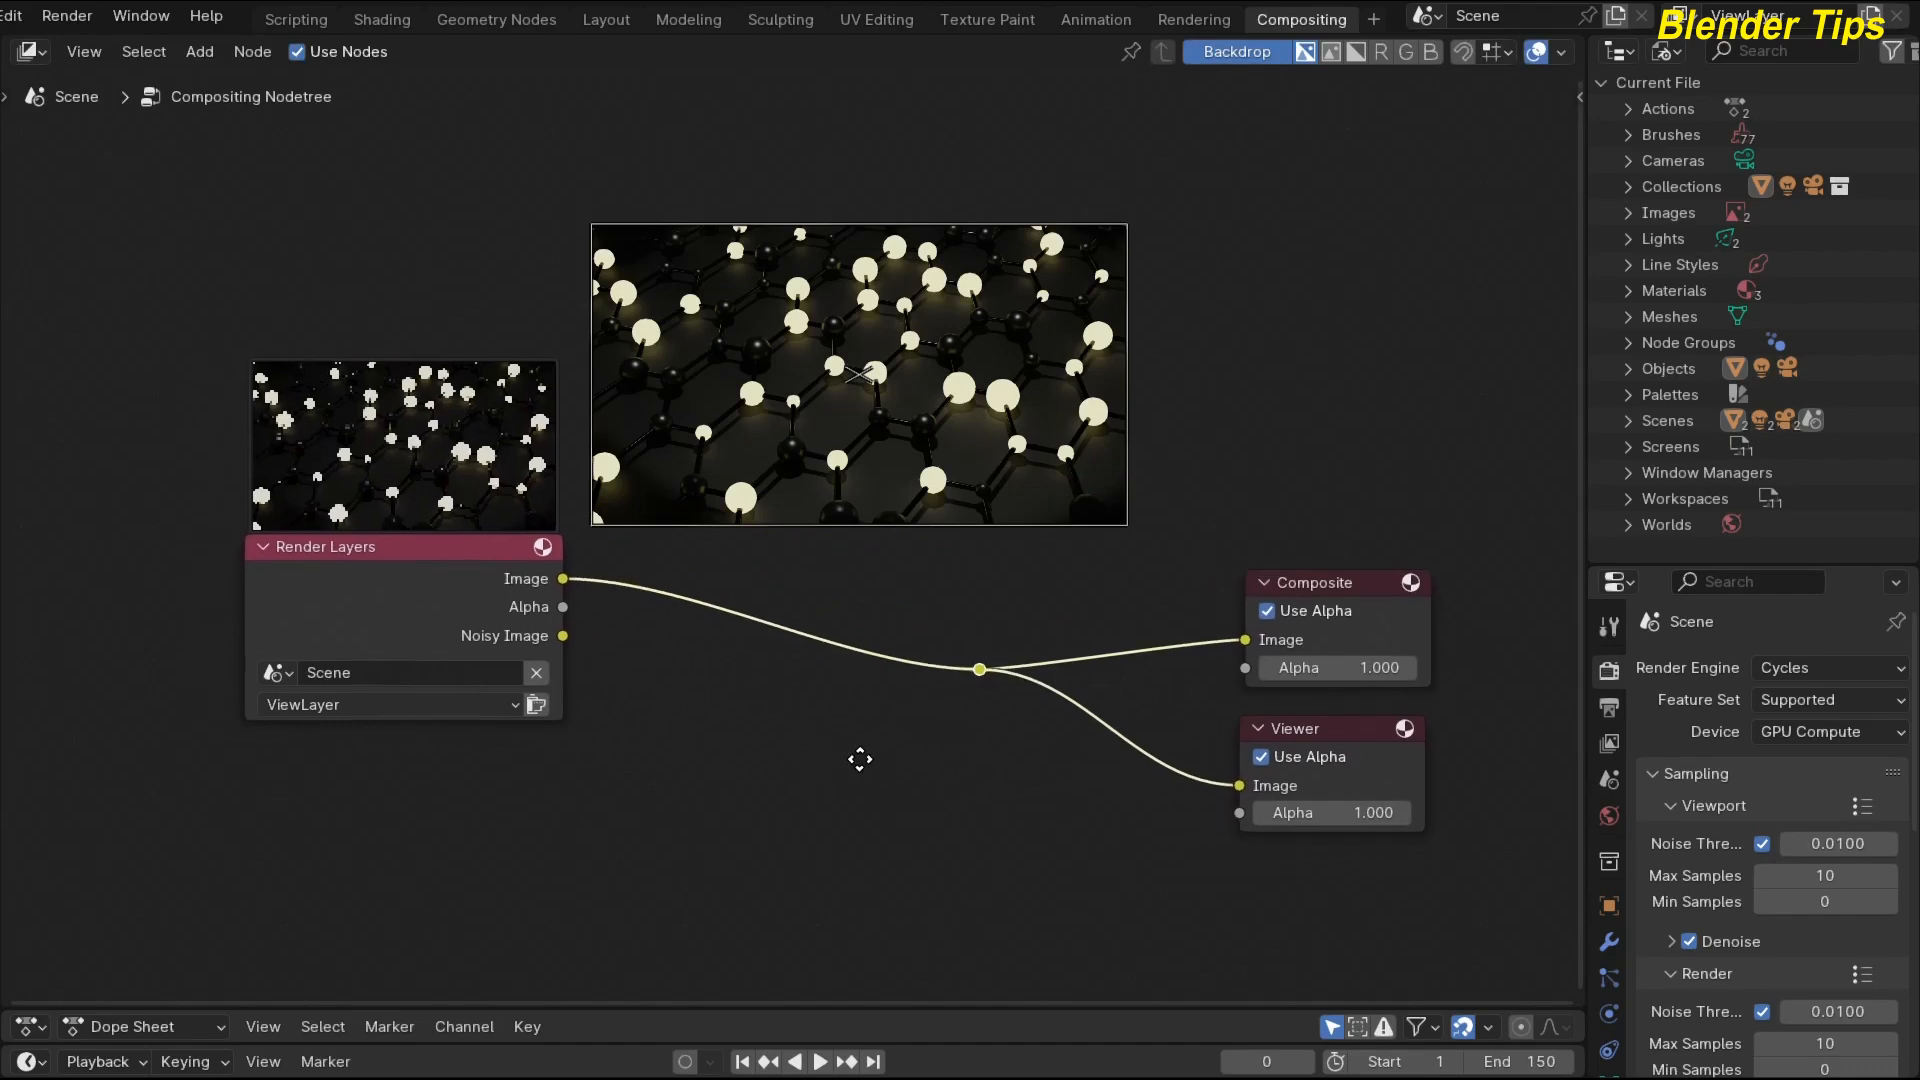
middle_click_drag(727, 742, 686, 755)
left_click(684, 750)
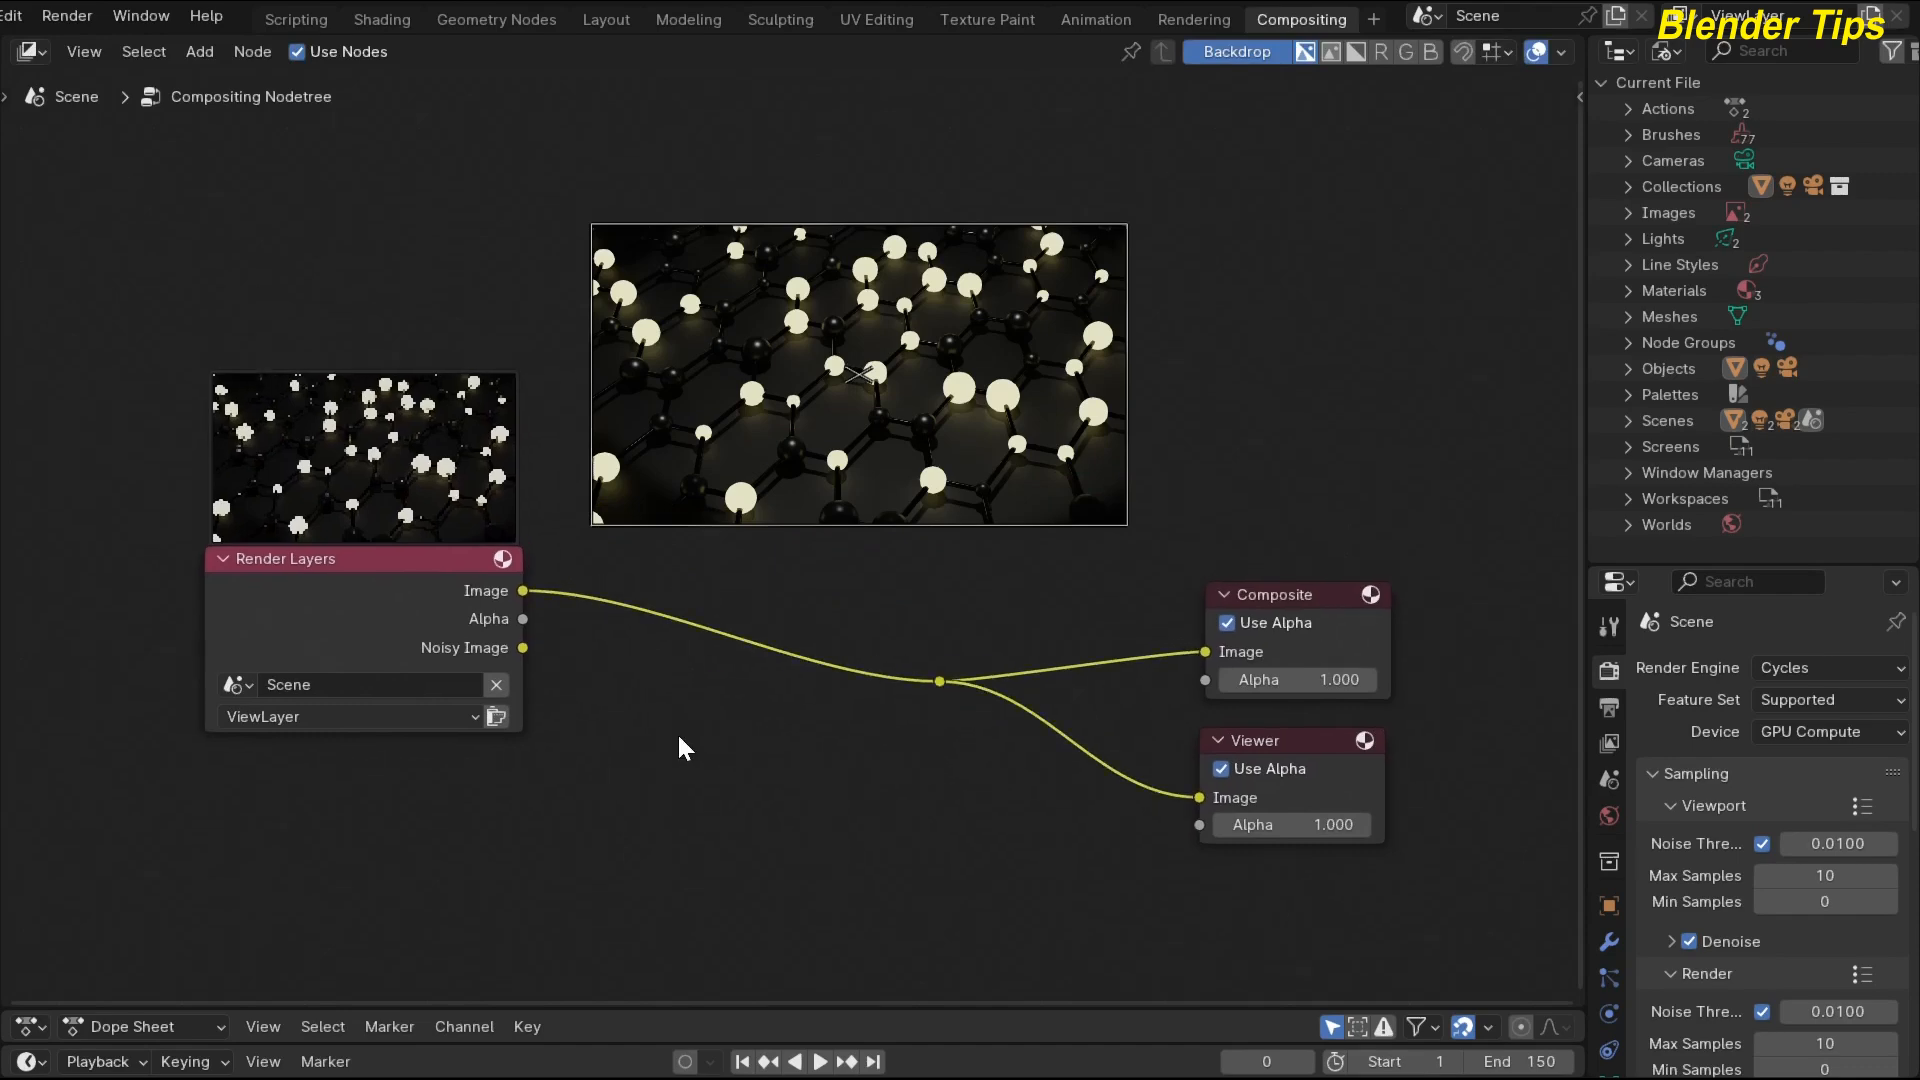
Add a Glare node on the link between the Render Layers image and the reroute point.
key("shift+a")
type("gl")
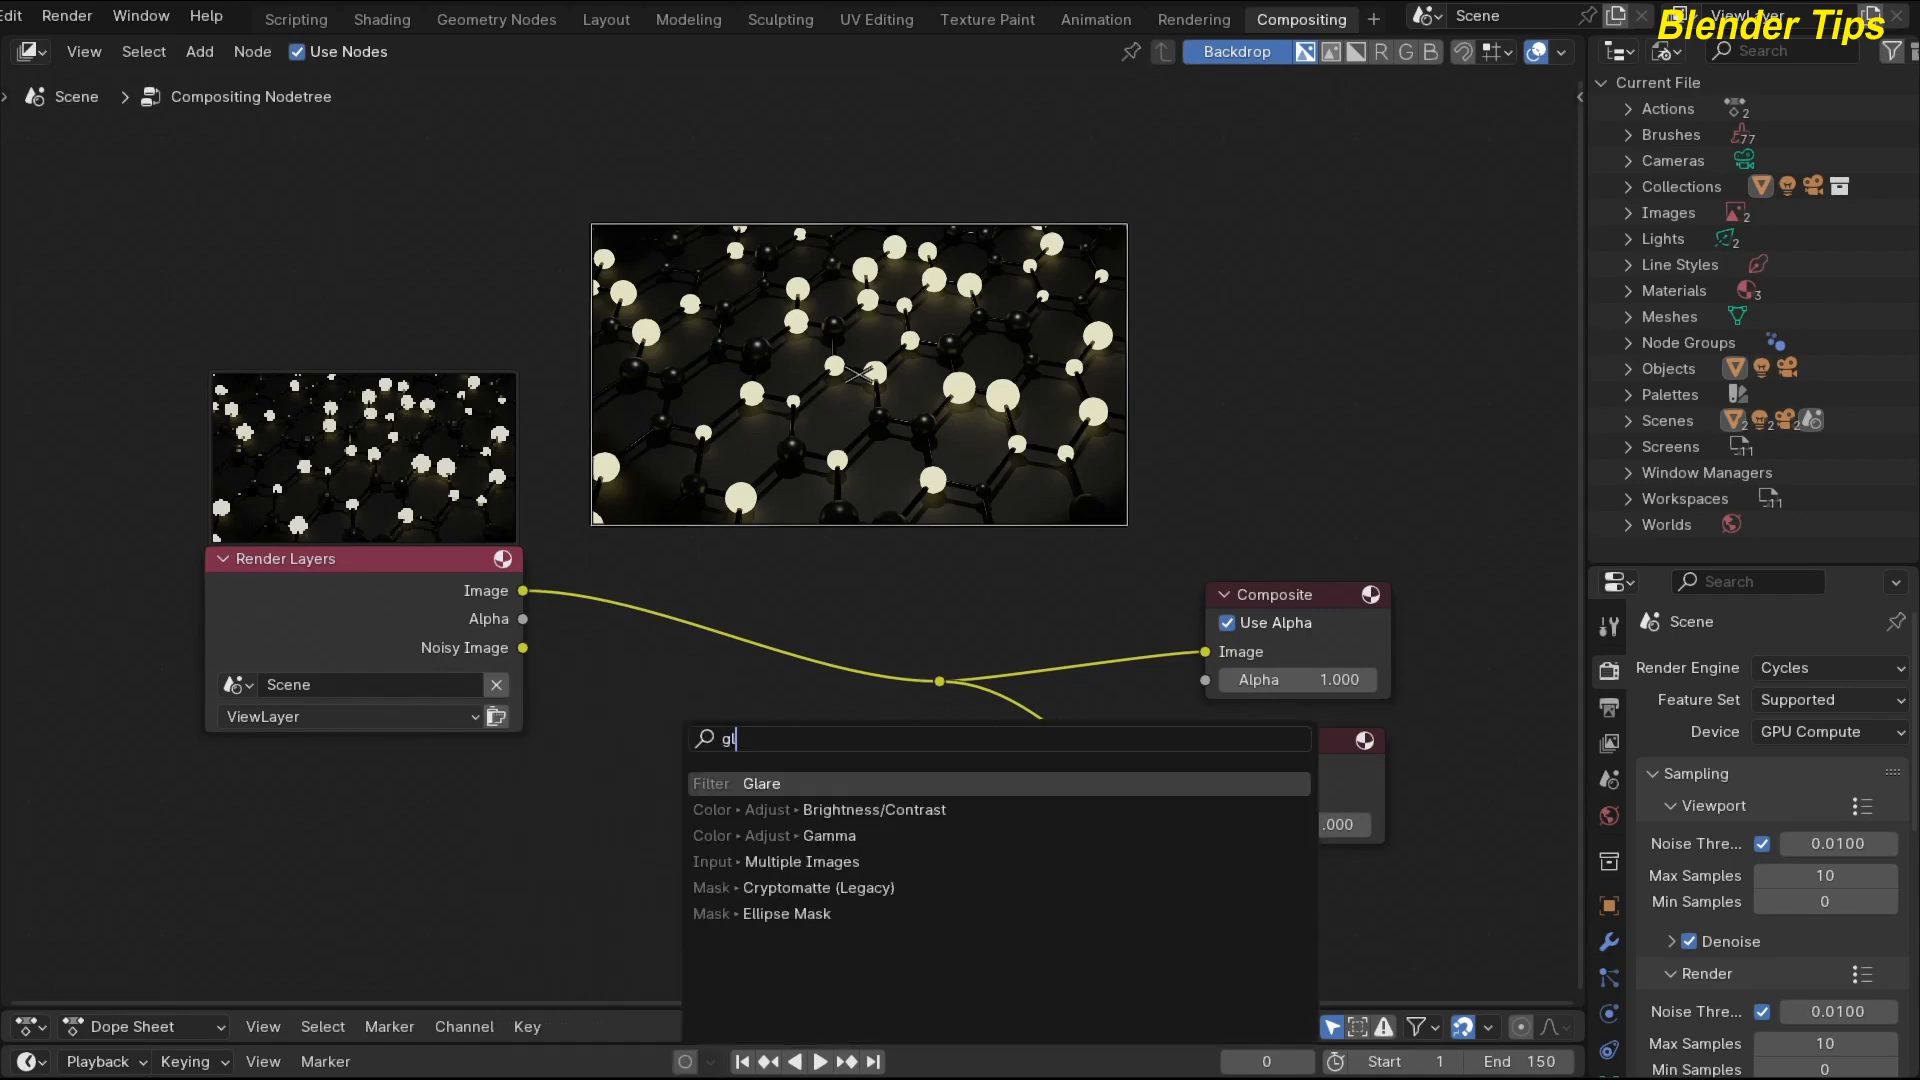
key("Return")
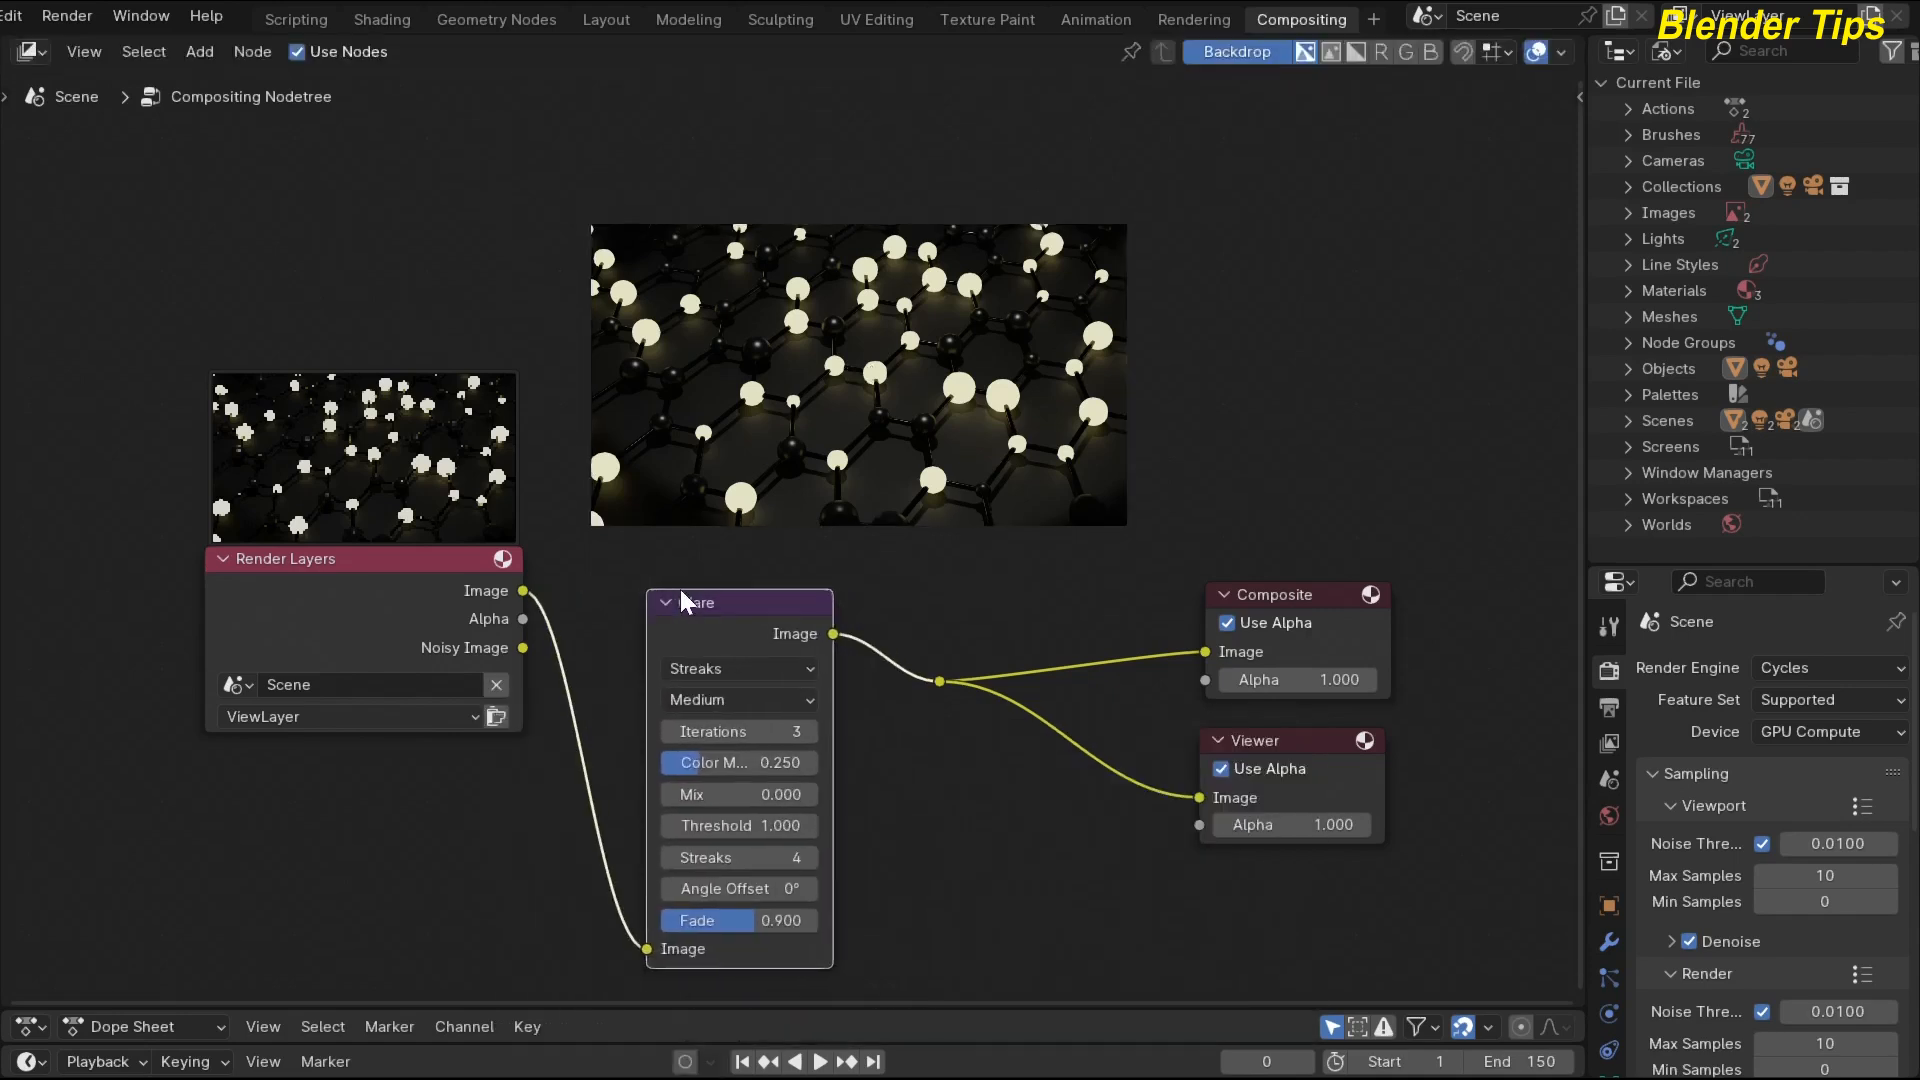
left_click(689, 600)
middle_click_drag(885, 808, 935, 795)
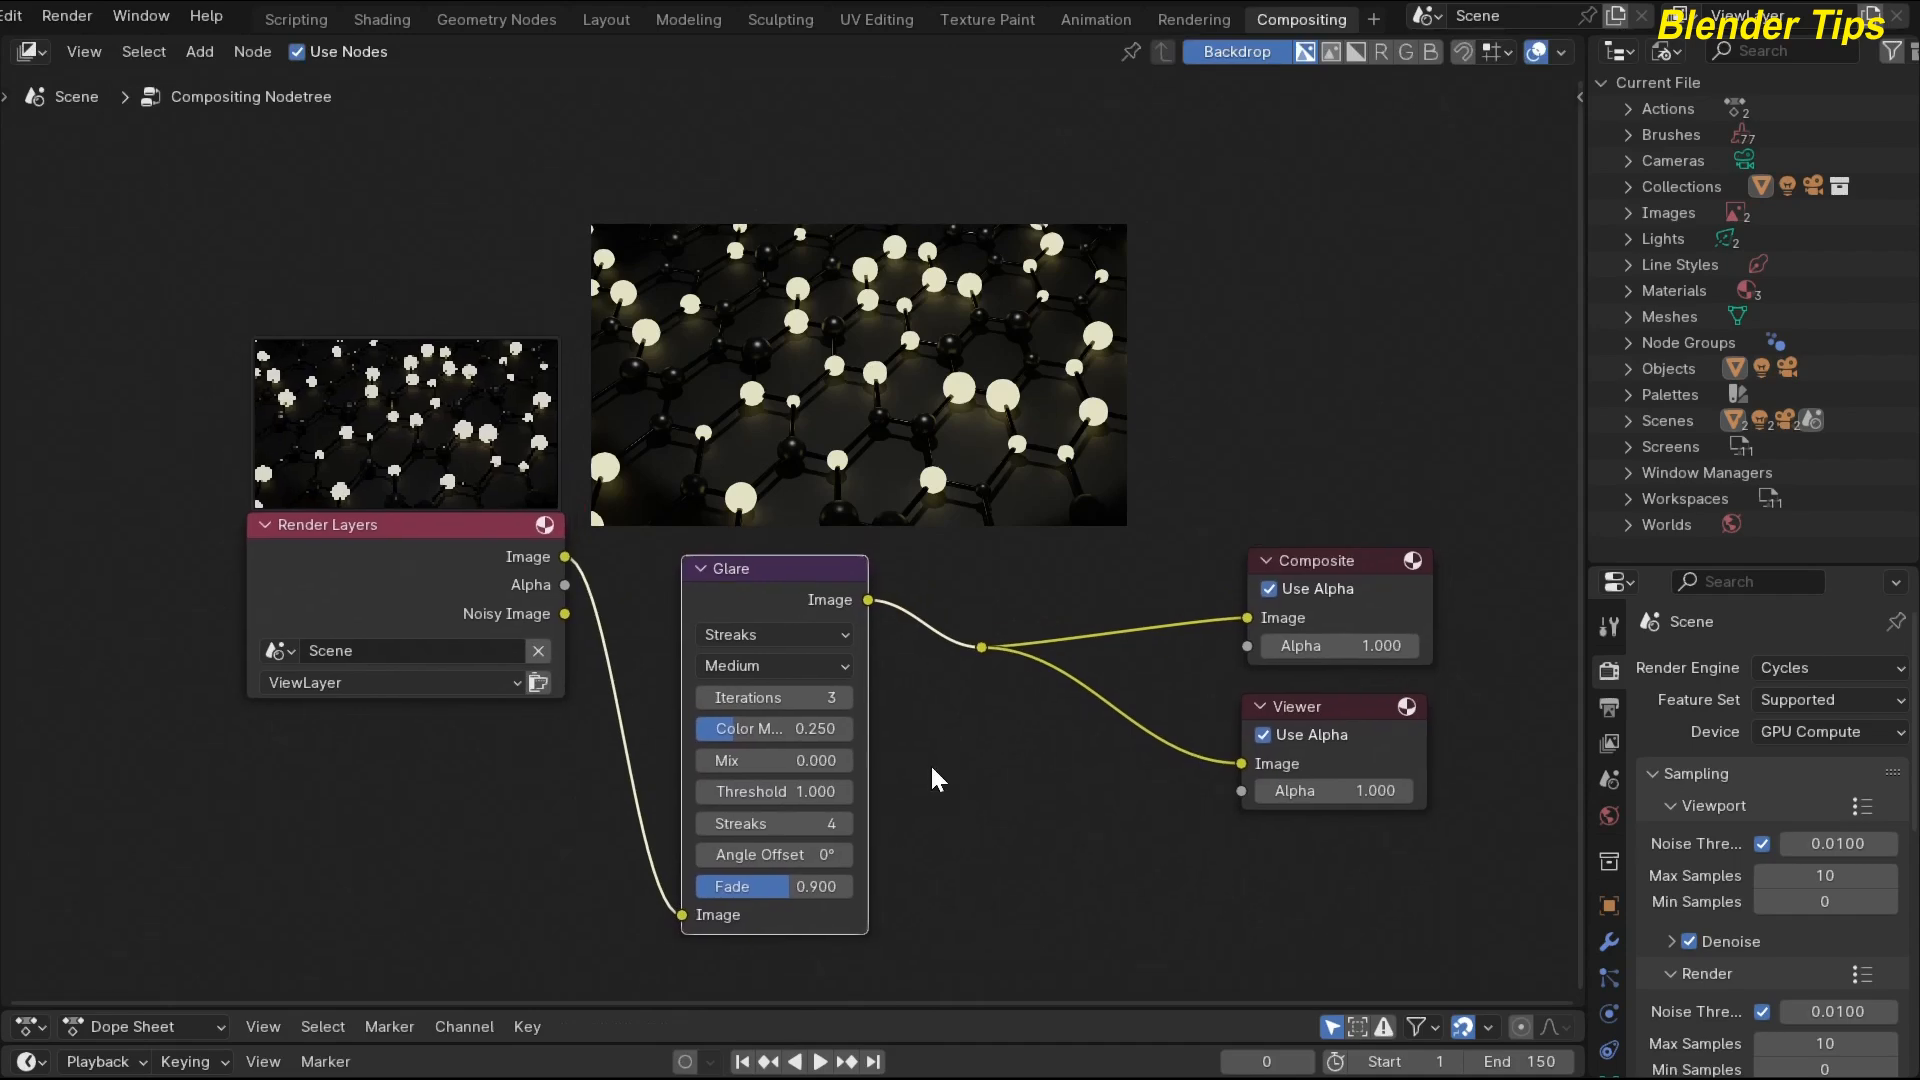
scroll(886, 709, "up", 1)
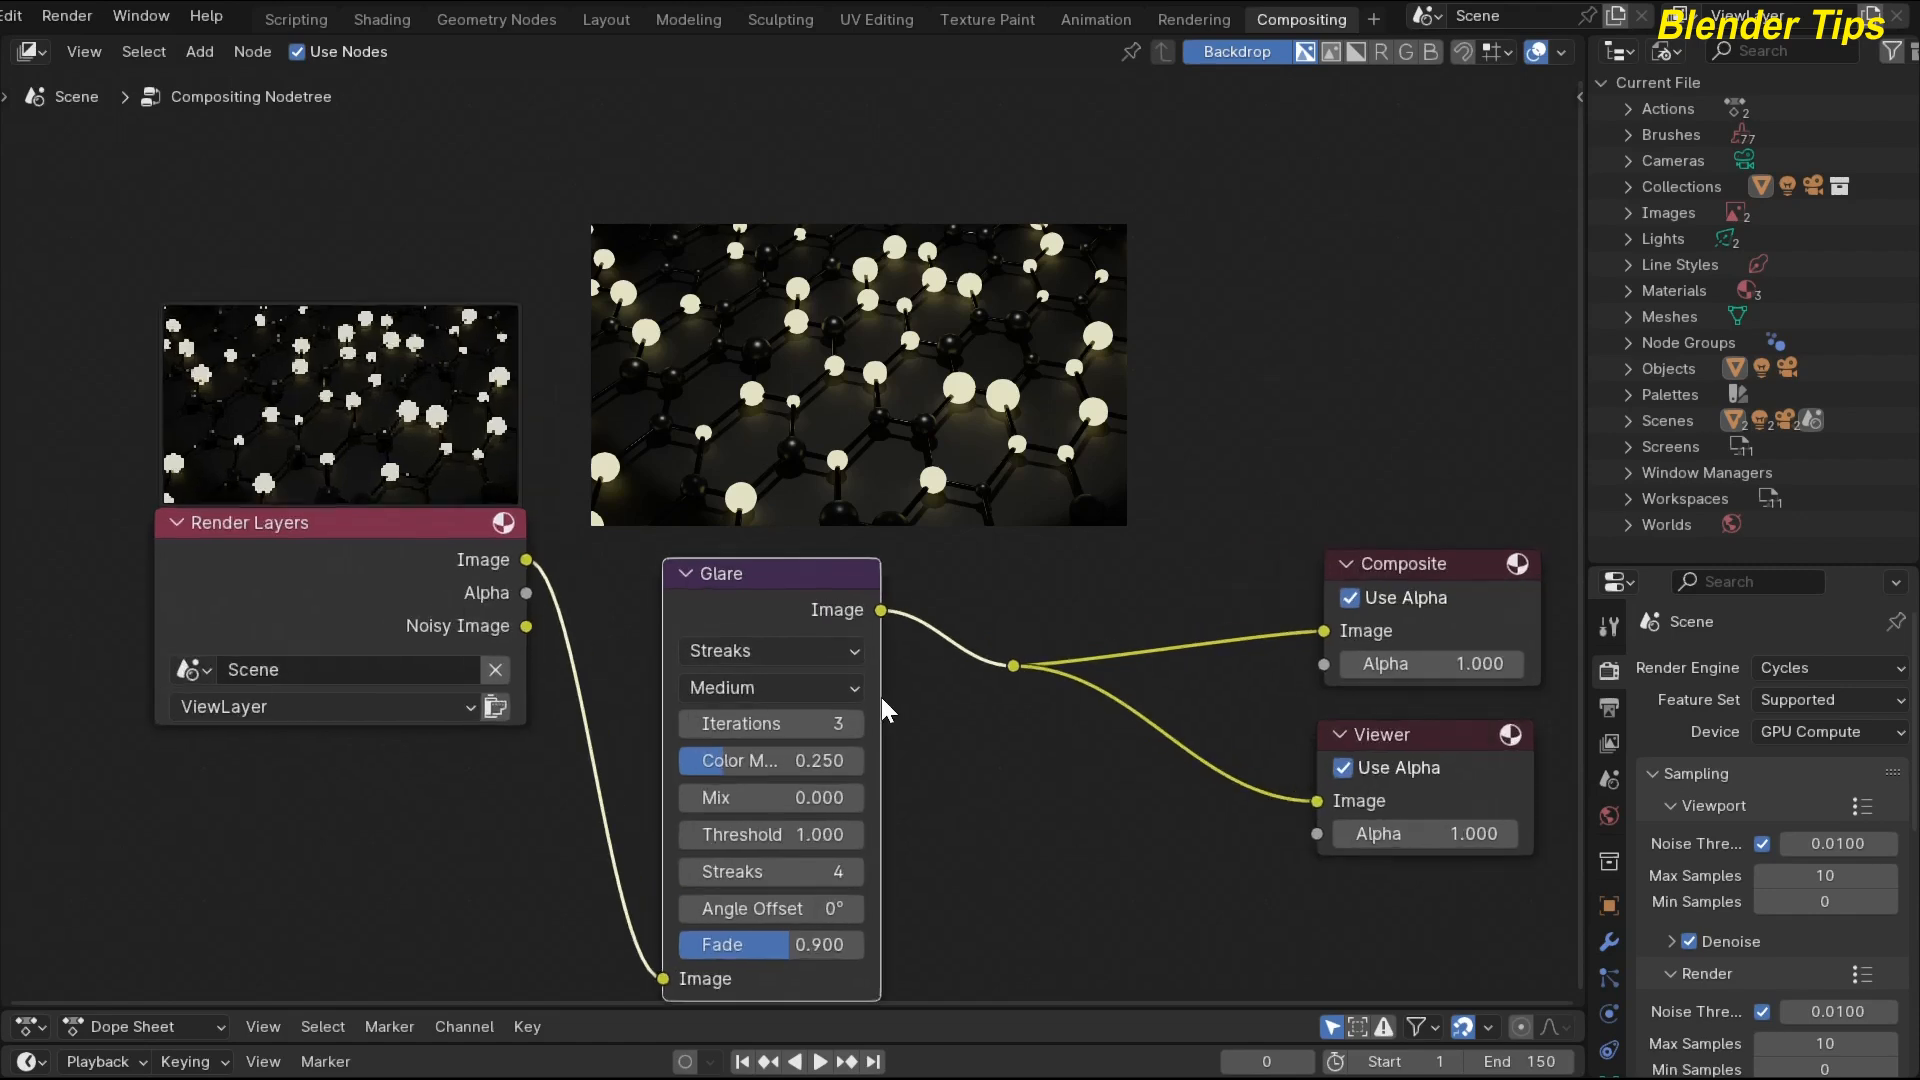
Set the Glare node to Fog Glow with a size of 8 and a threshold of 0.5.
left_click(752, 652)
left_click(735, 792)
left_click(735, 797)
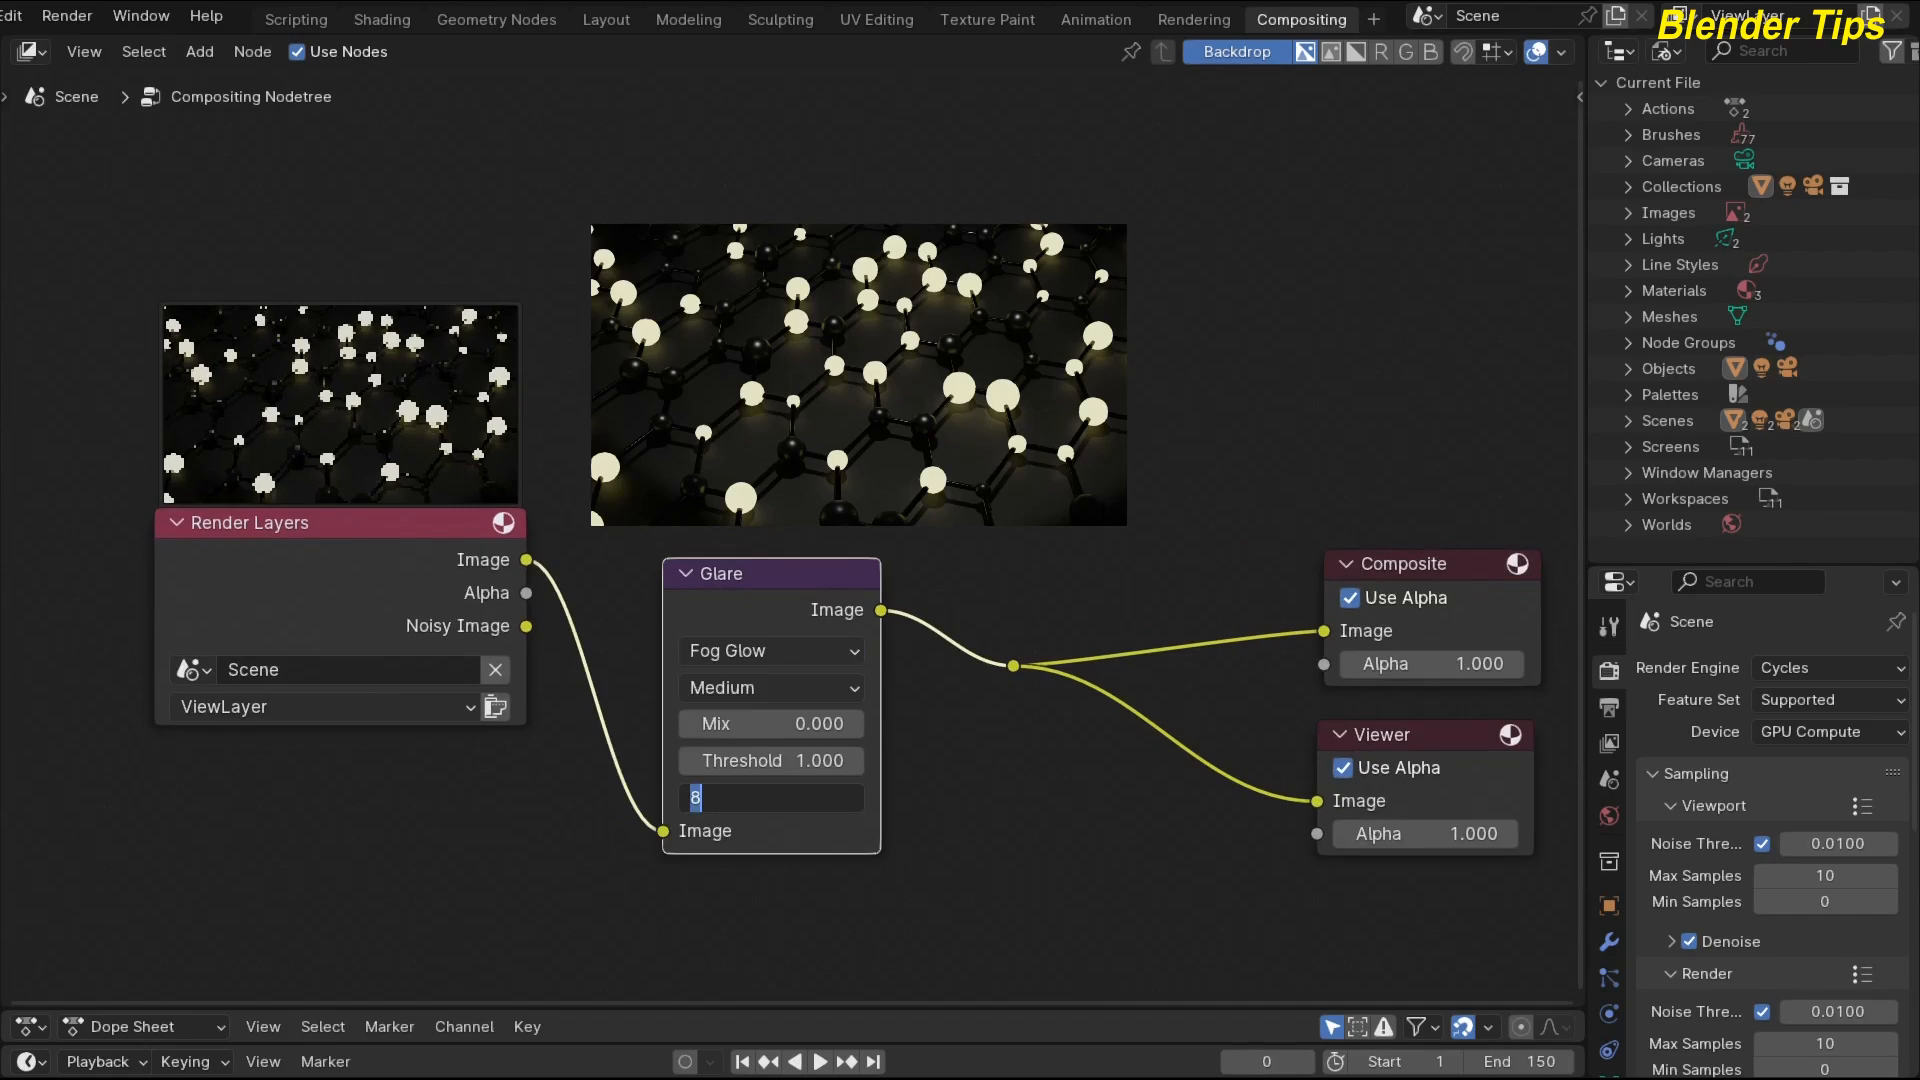
key("Return")
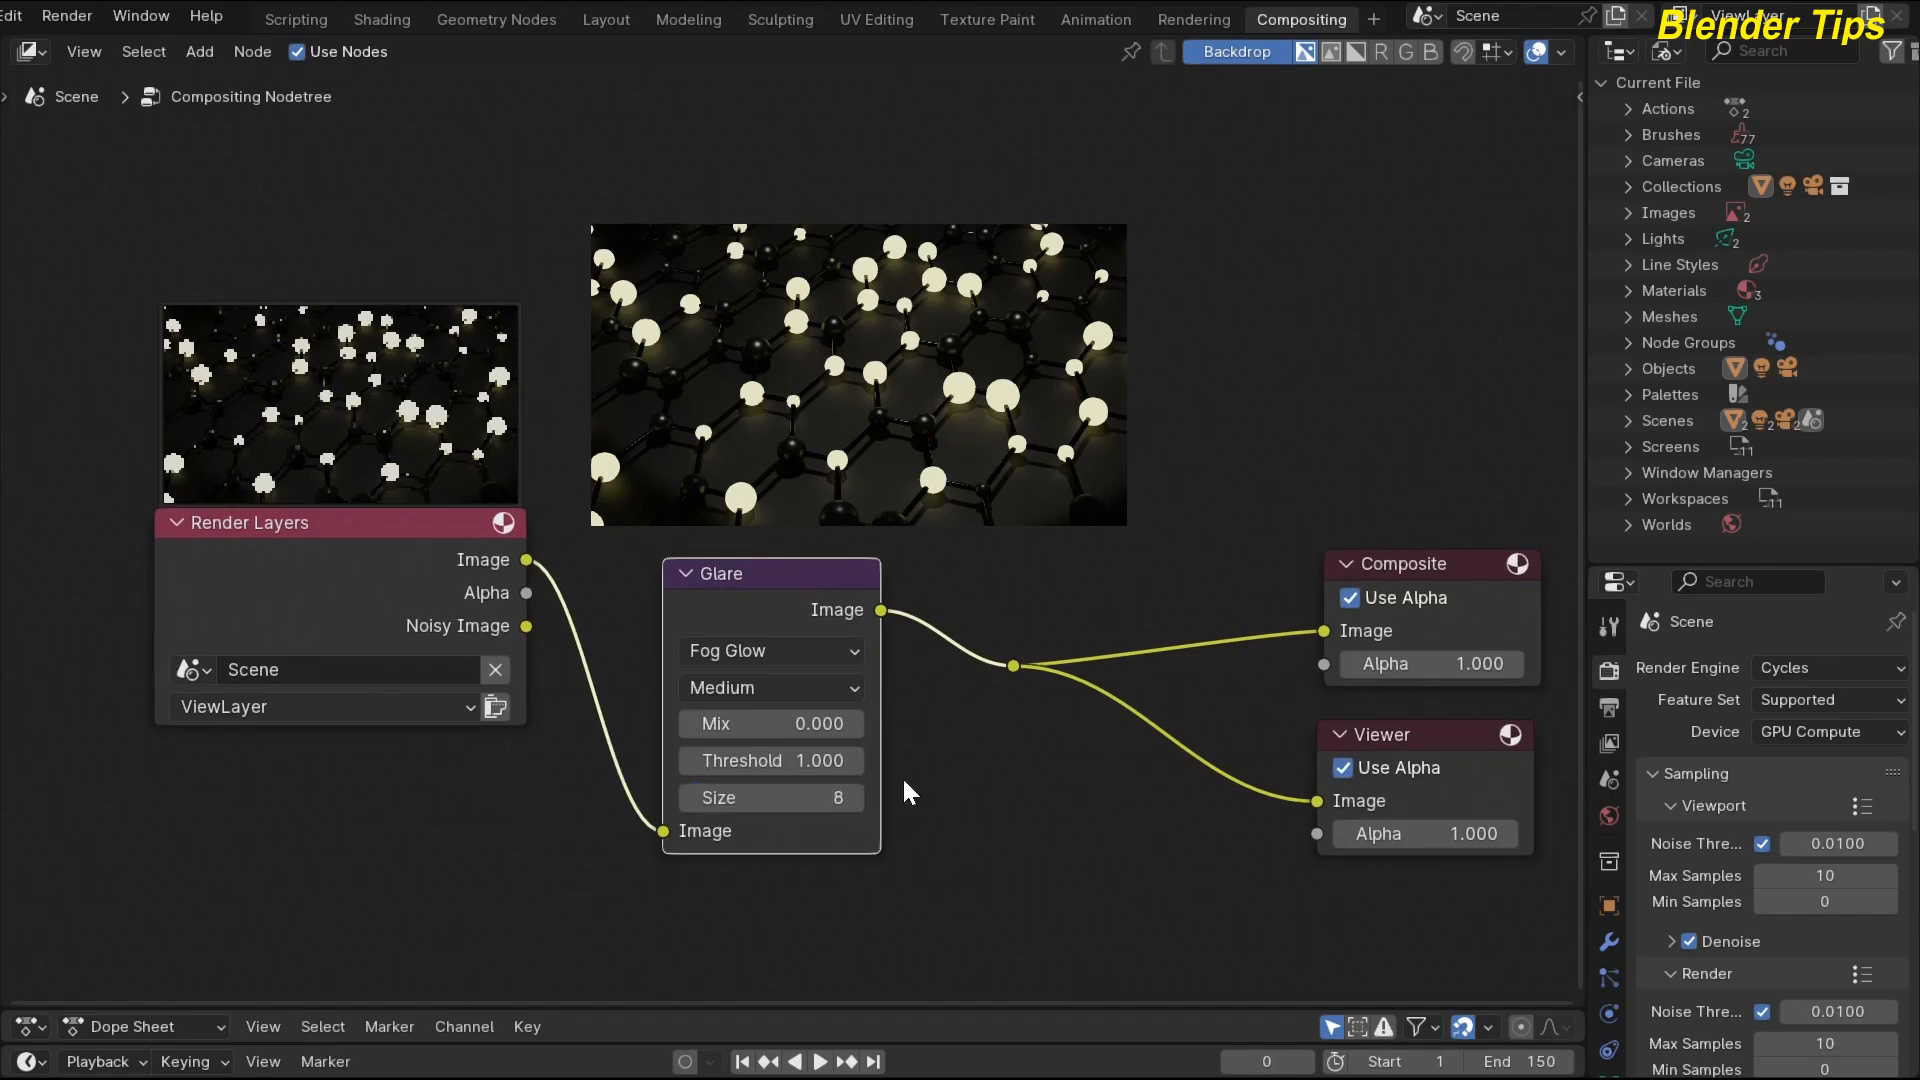
left_click(770, 760)
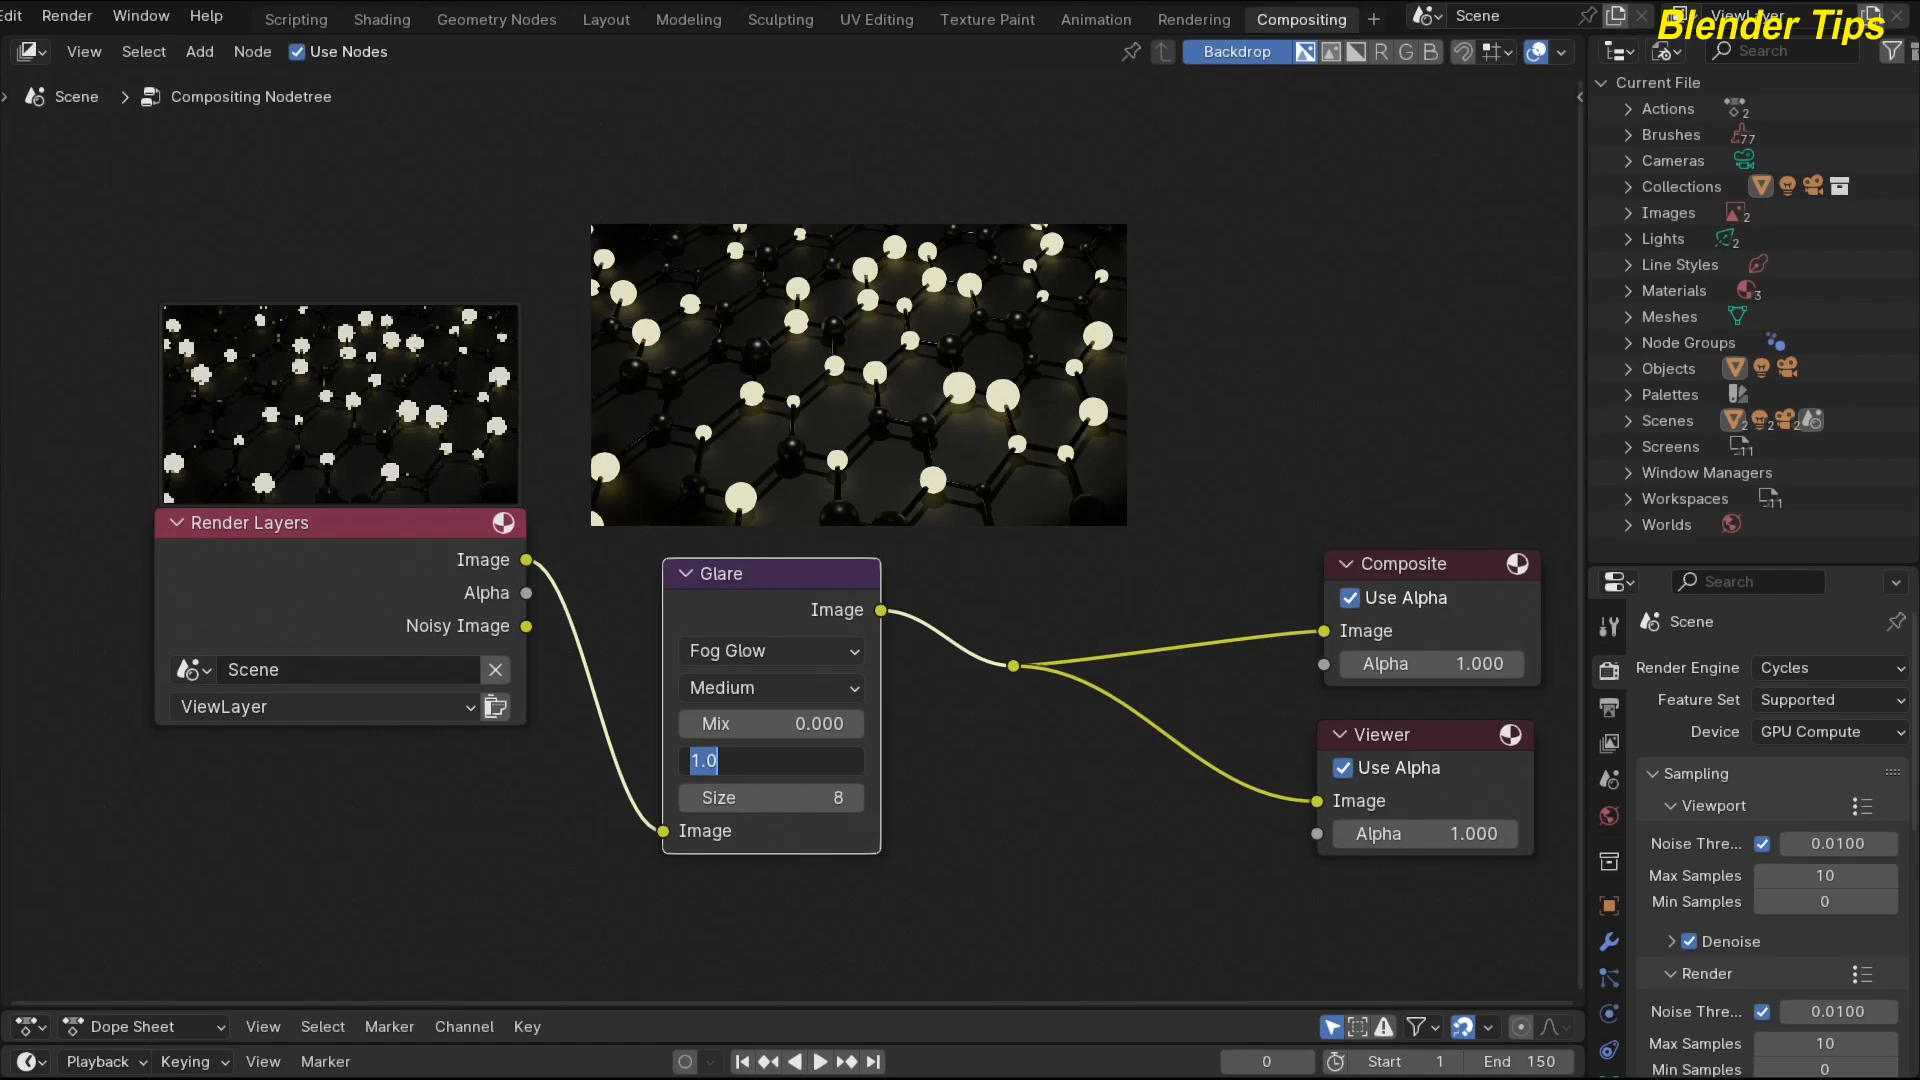
type("0.5")
key("Return")
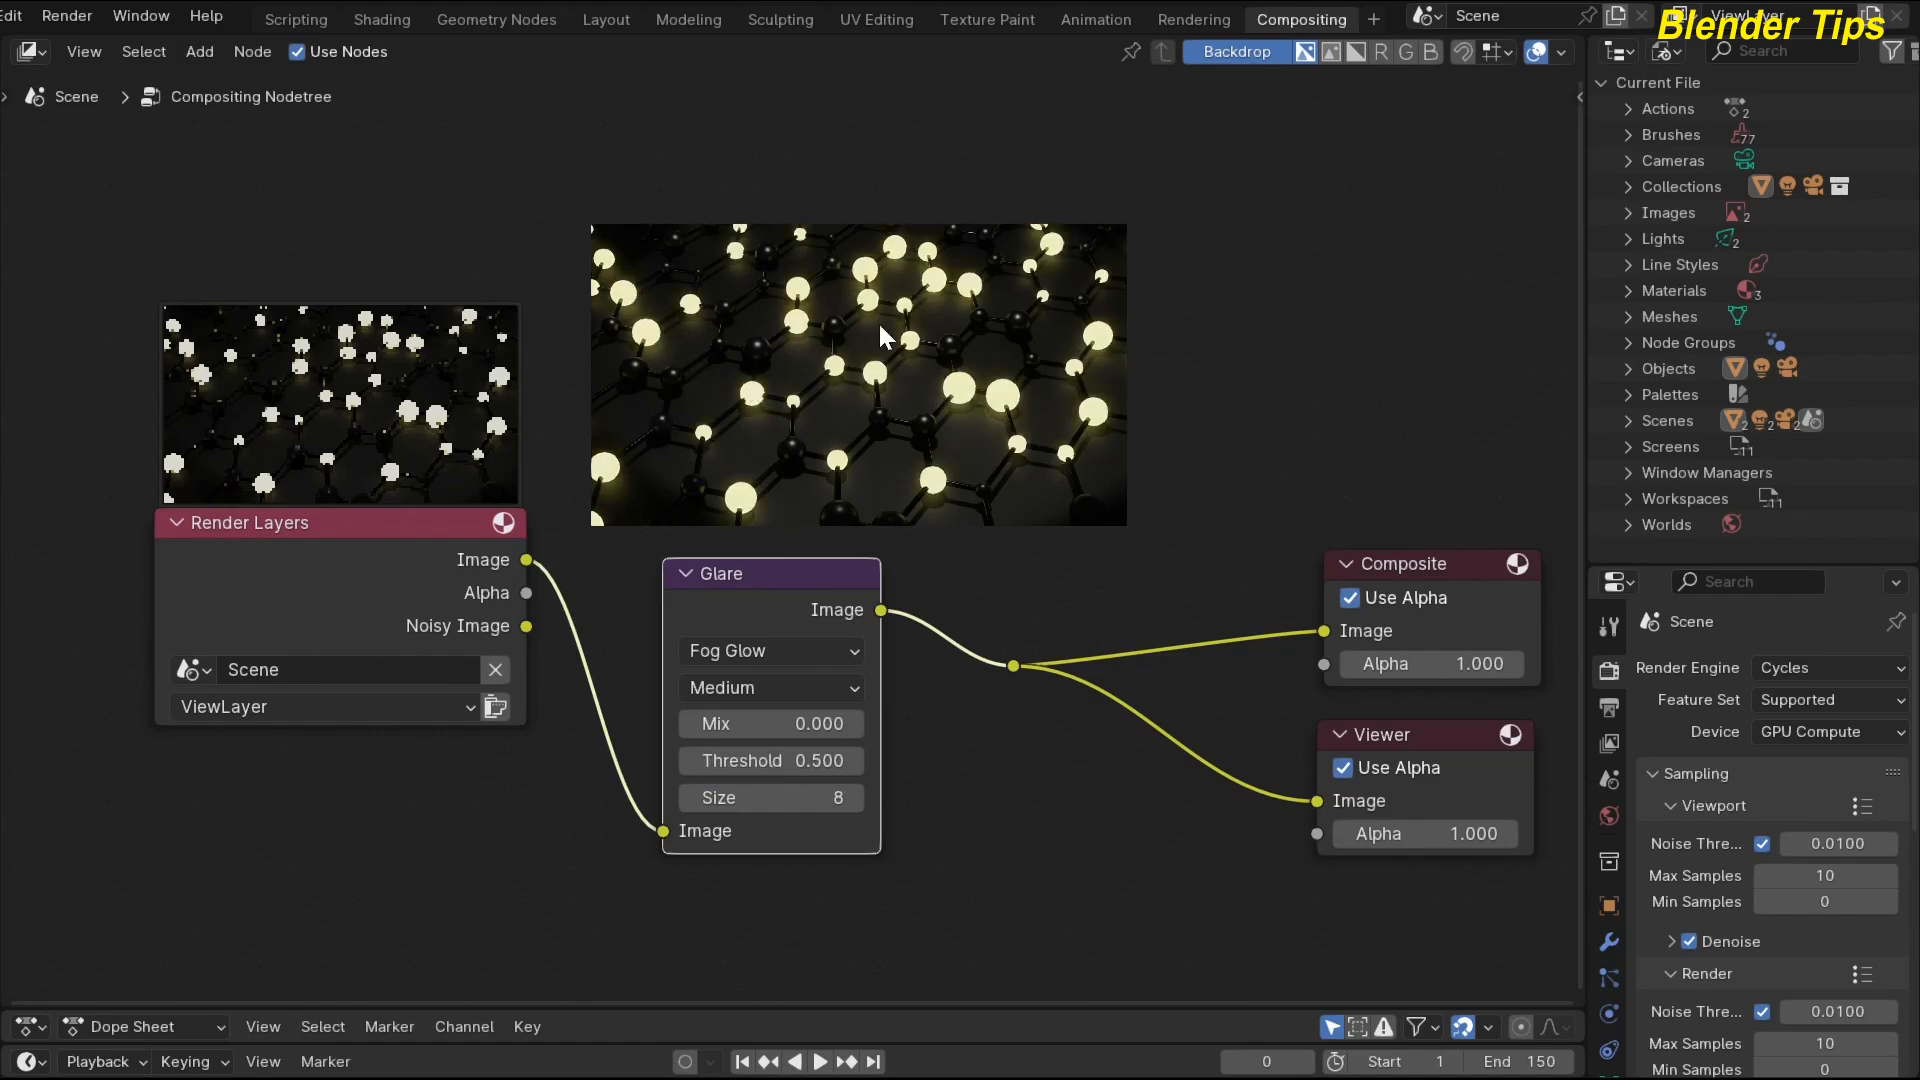
In the Geometry Nodes workspace, show the rendered camera view and move the timeline to frame 60.
left_click(500, 18)
scroll(333, 326, "down", 2)
scroll(558, 58, "down", 2)
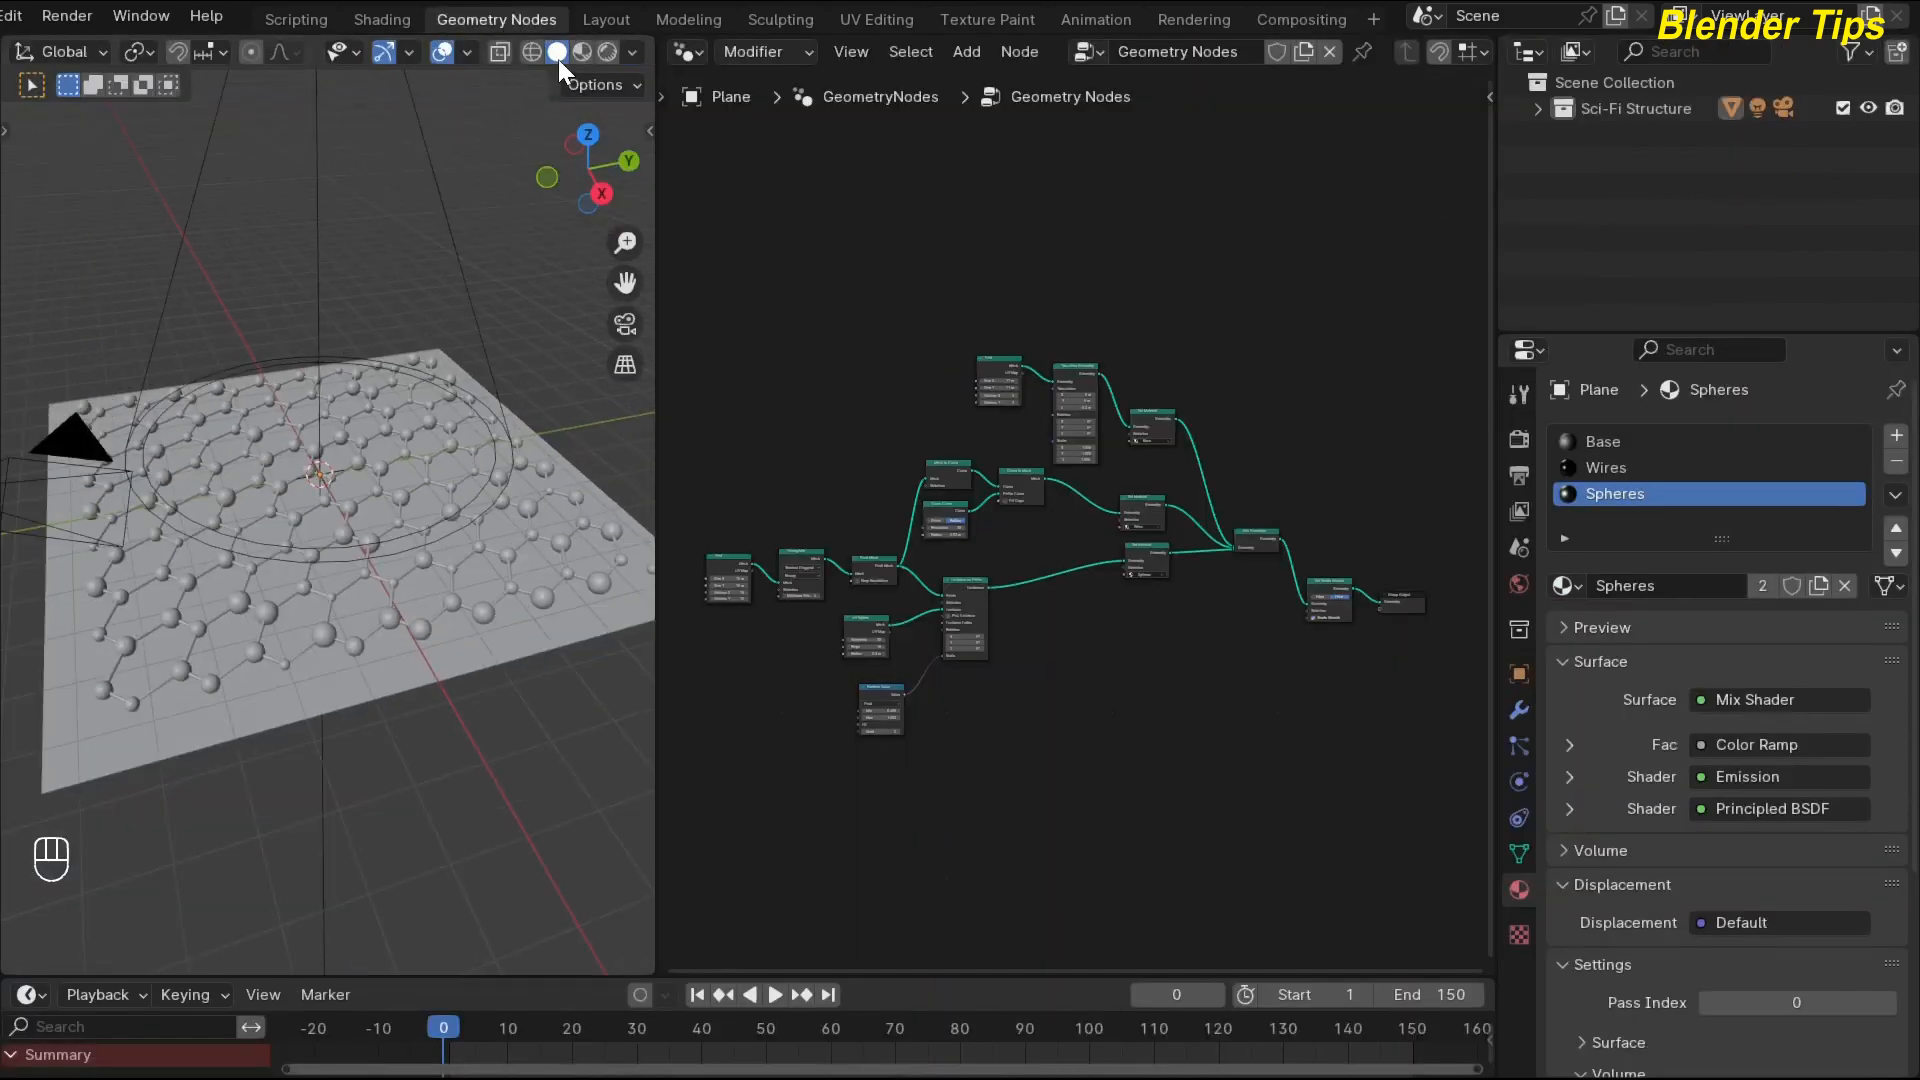
left_click(604, 53)
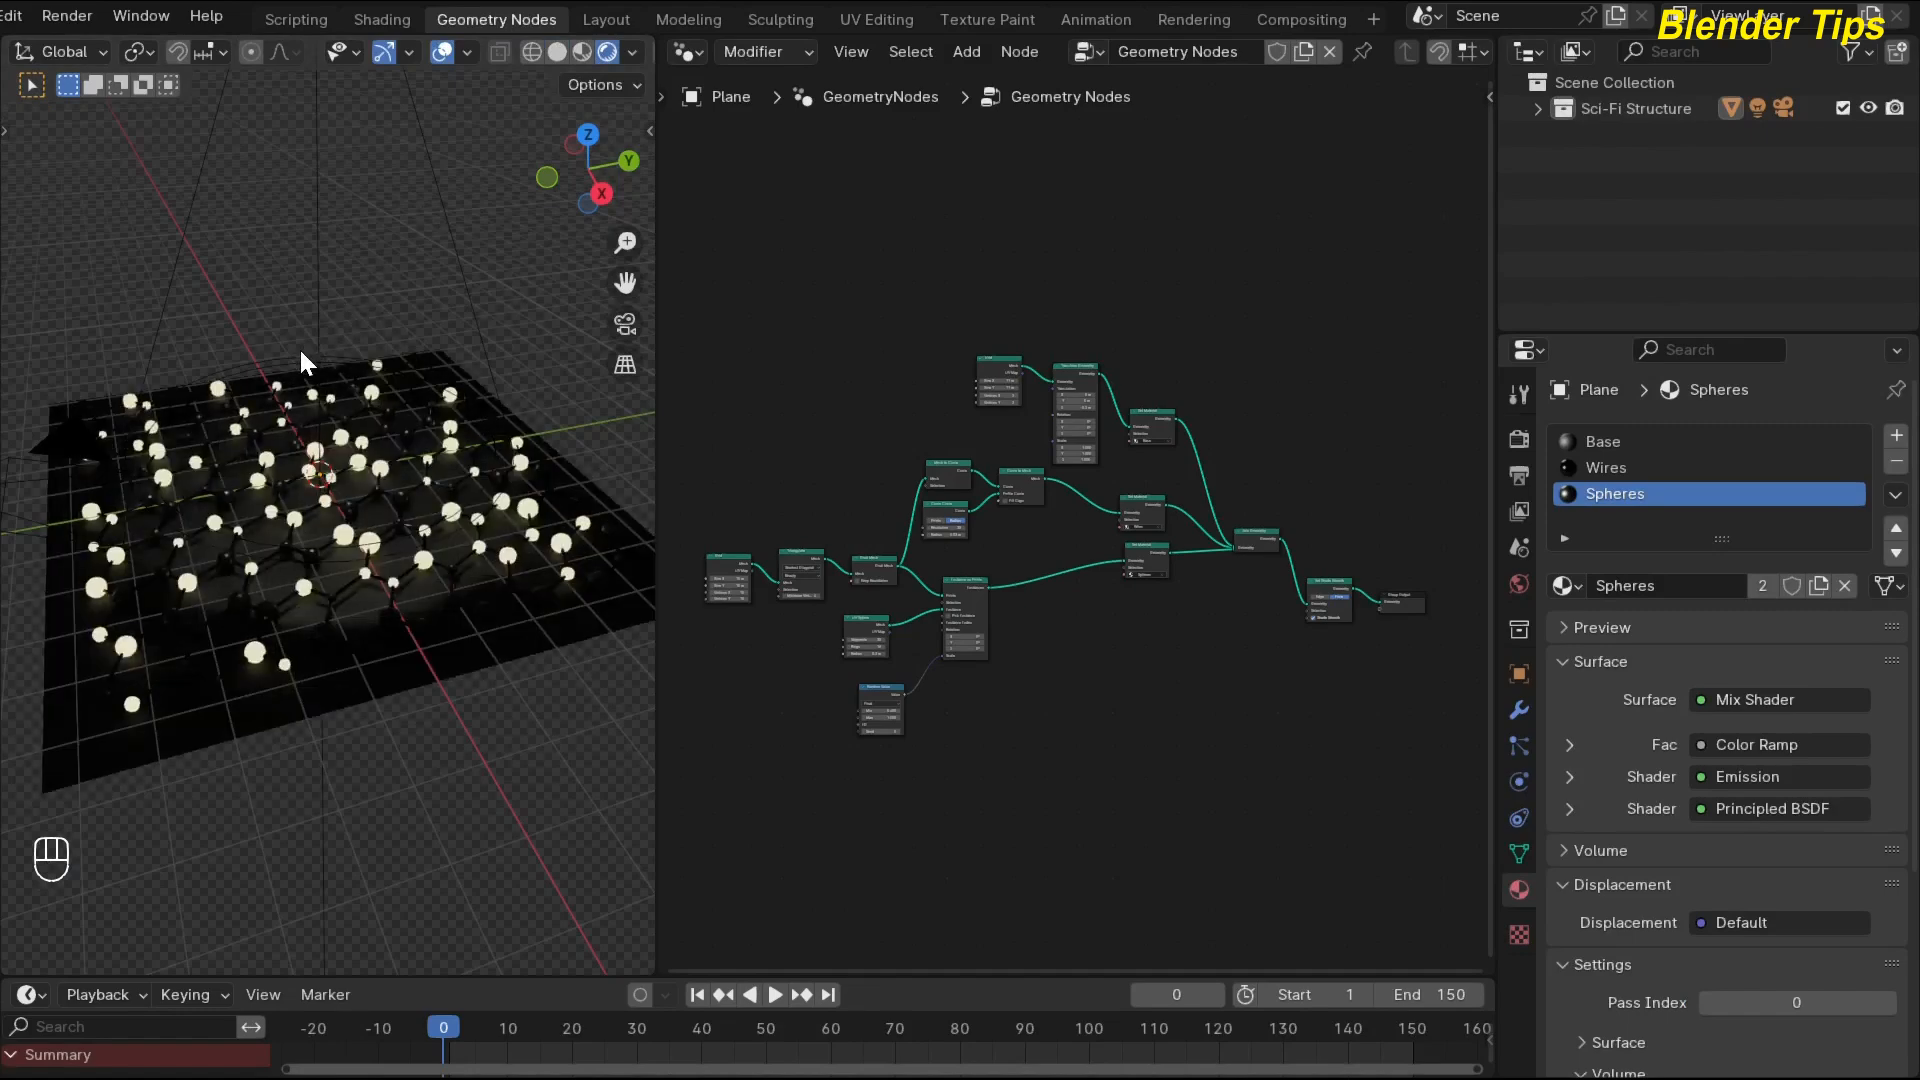
key("KP_0")
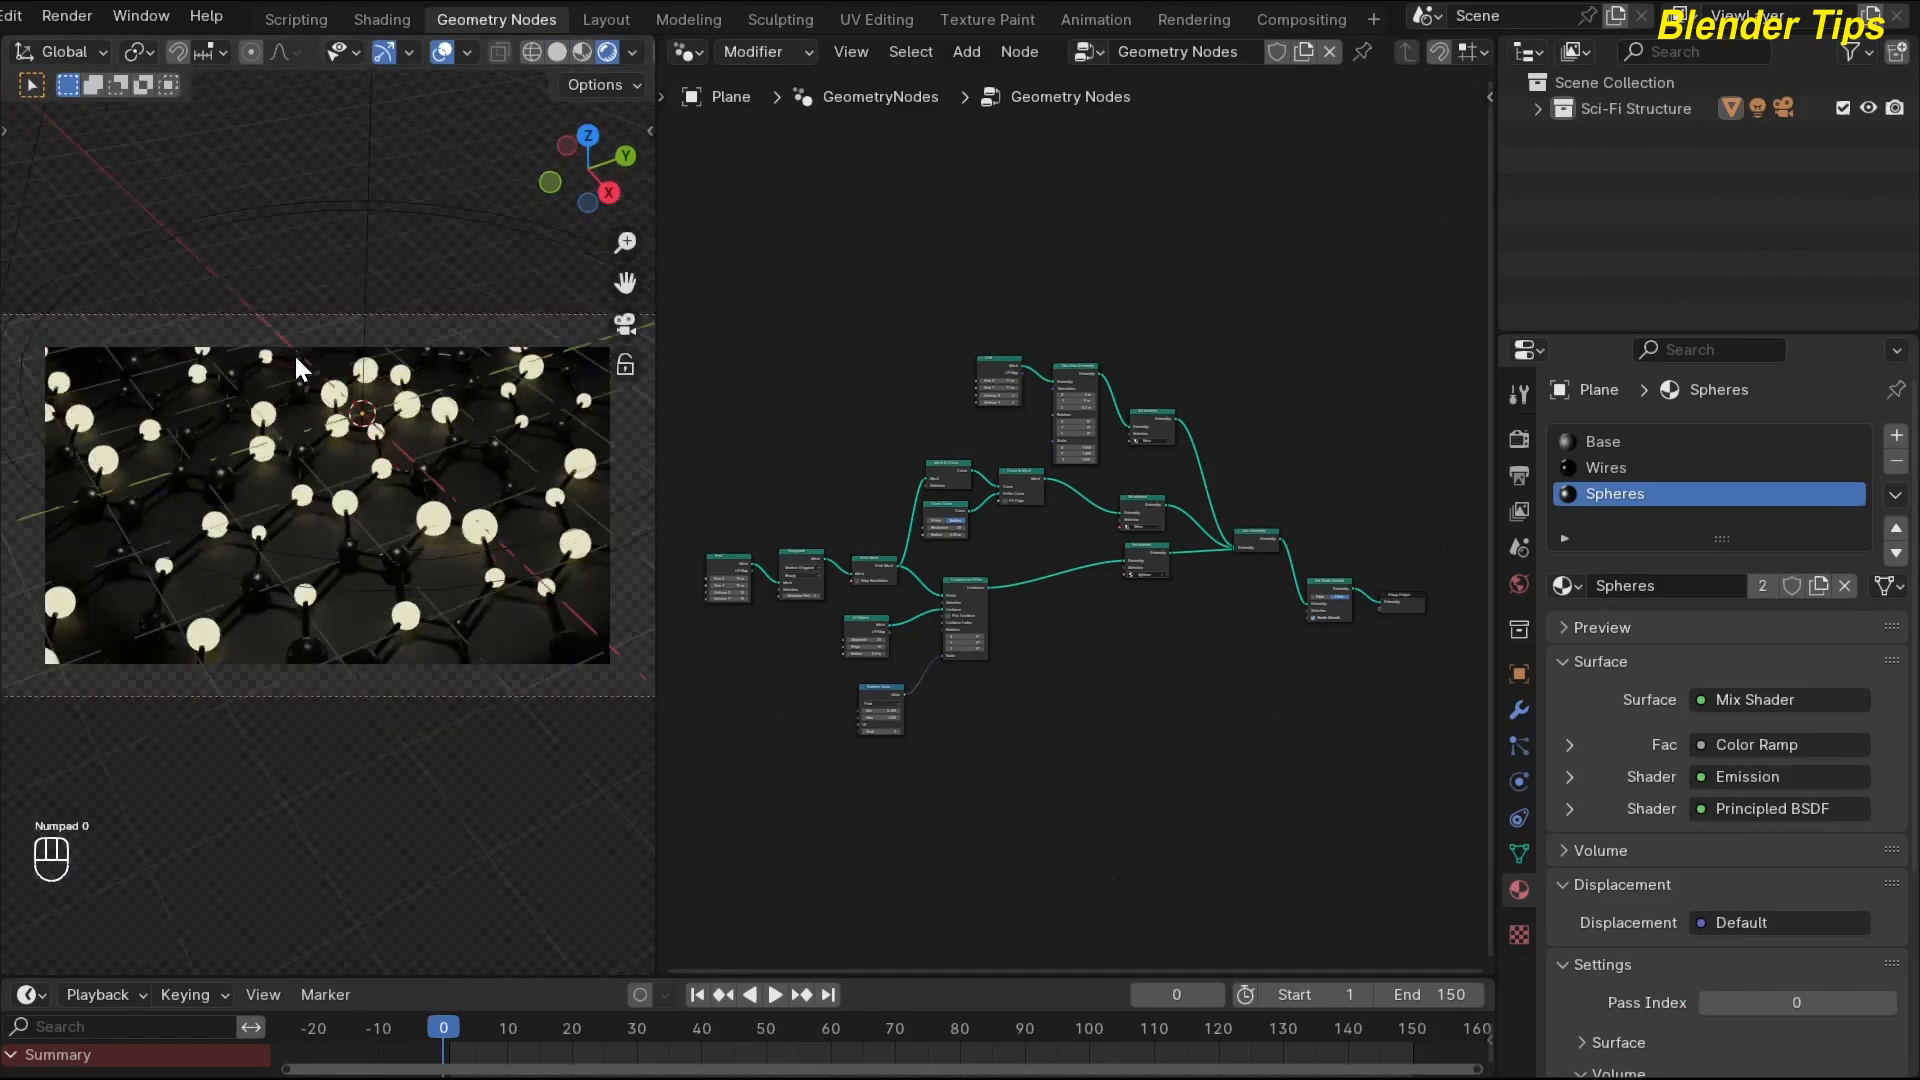
scroll(422, 560, "up", 1)
left_click_drag(445, 1010, 830, 1040)
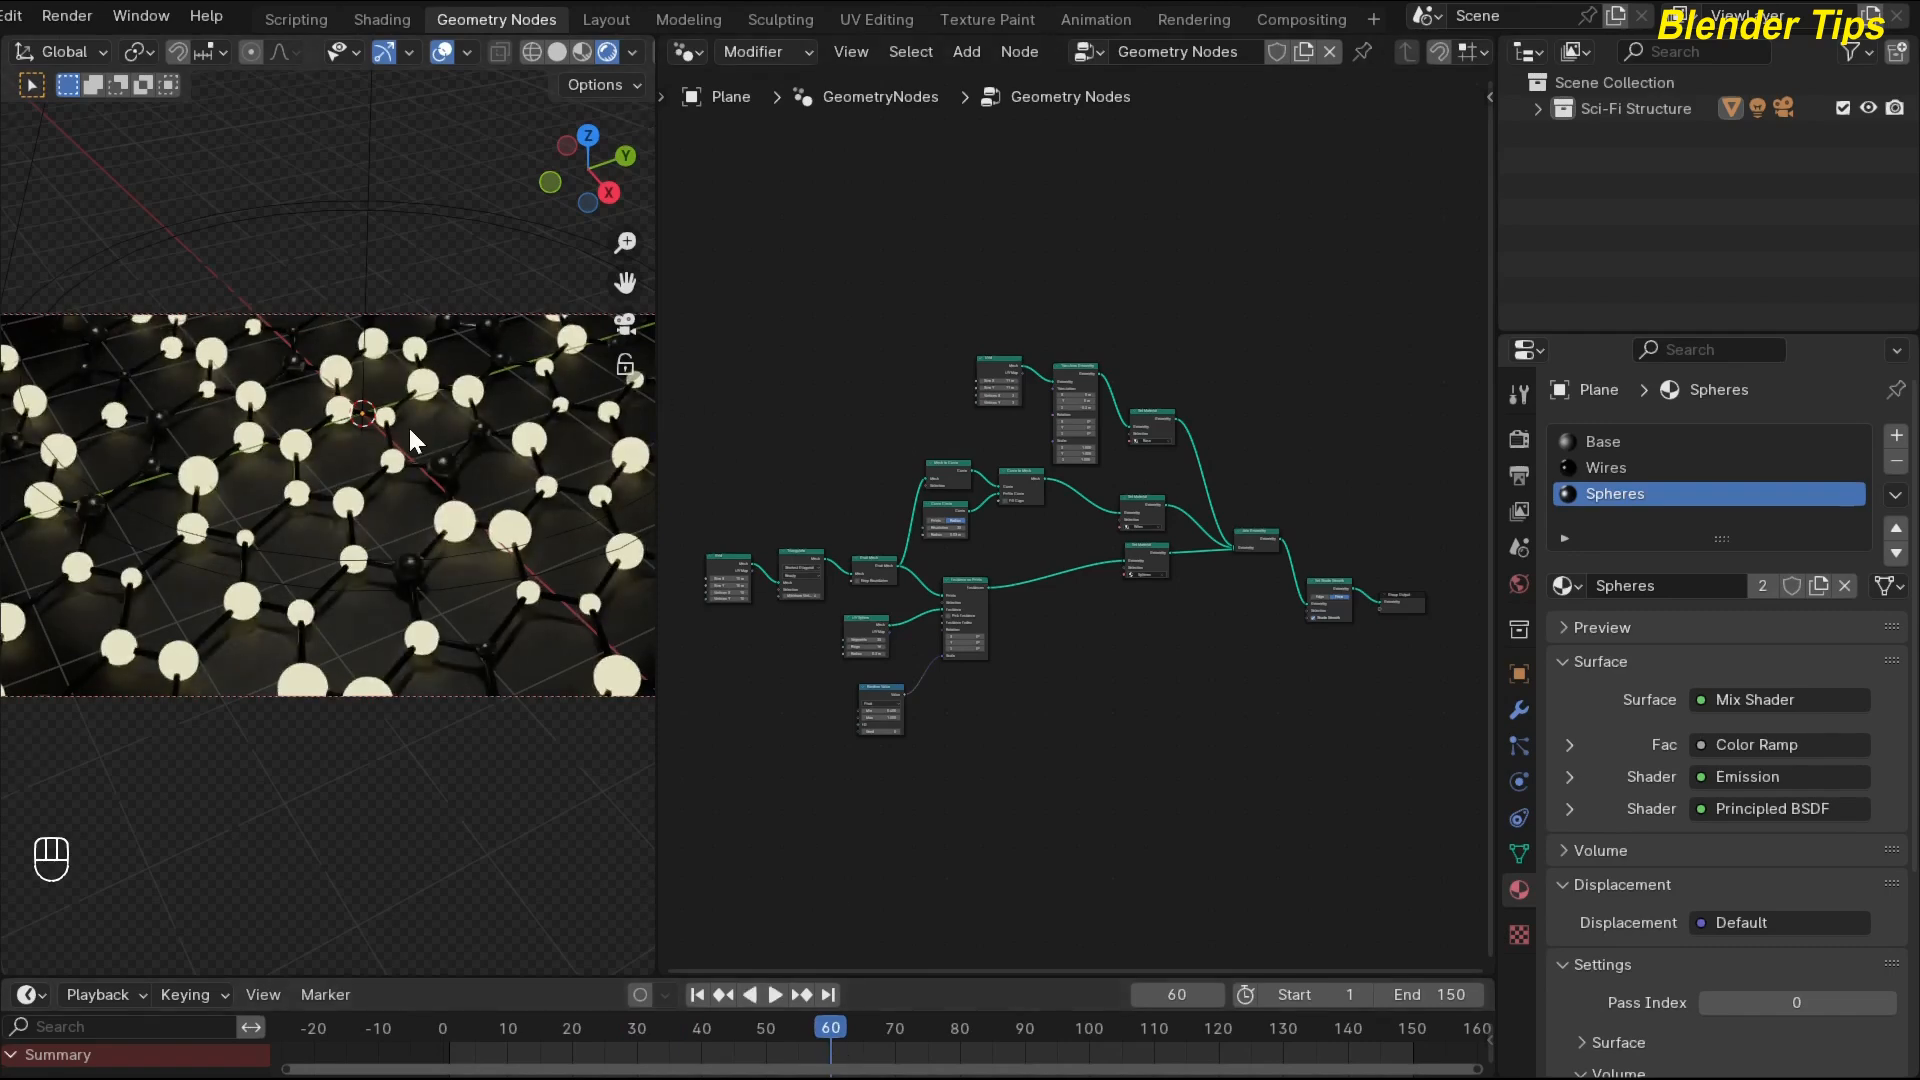
Render frame 60 and inspect the composited glow on the spheres up close.
key("F12")
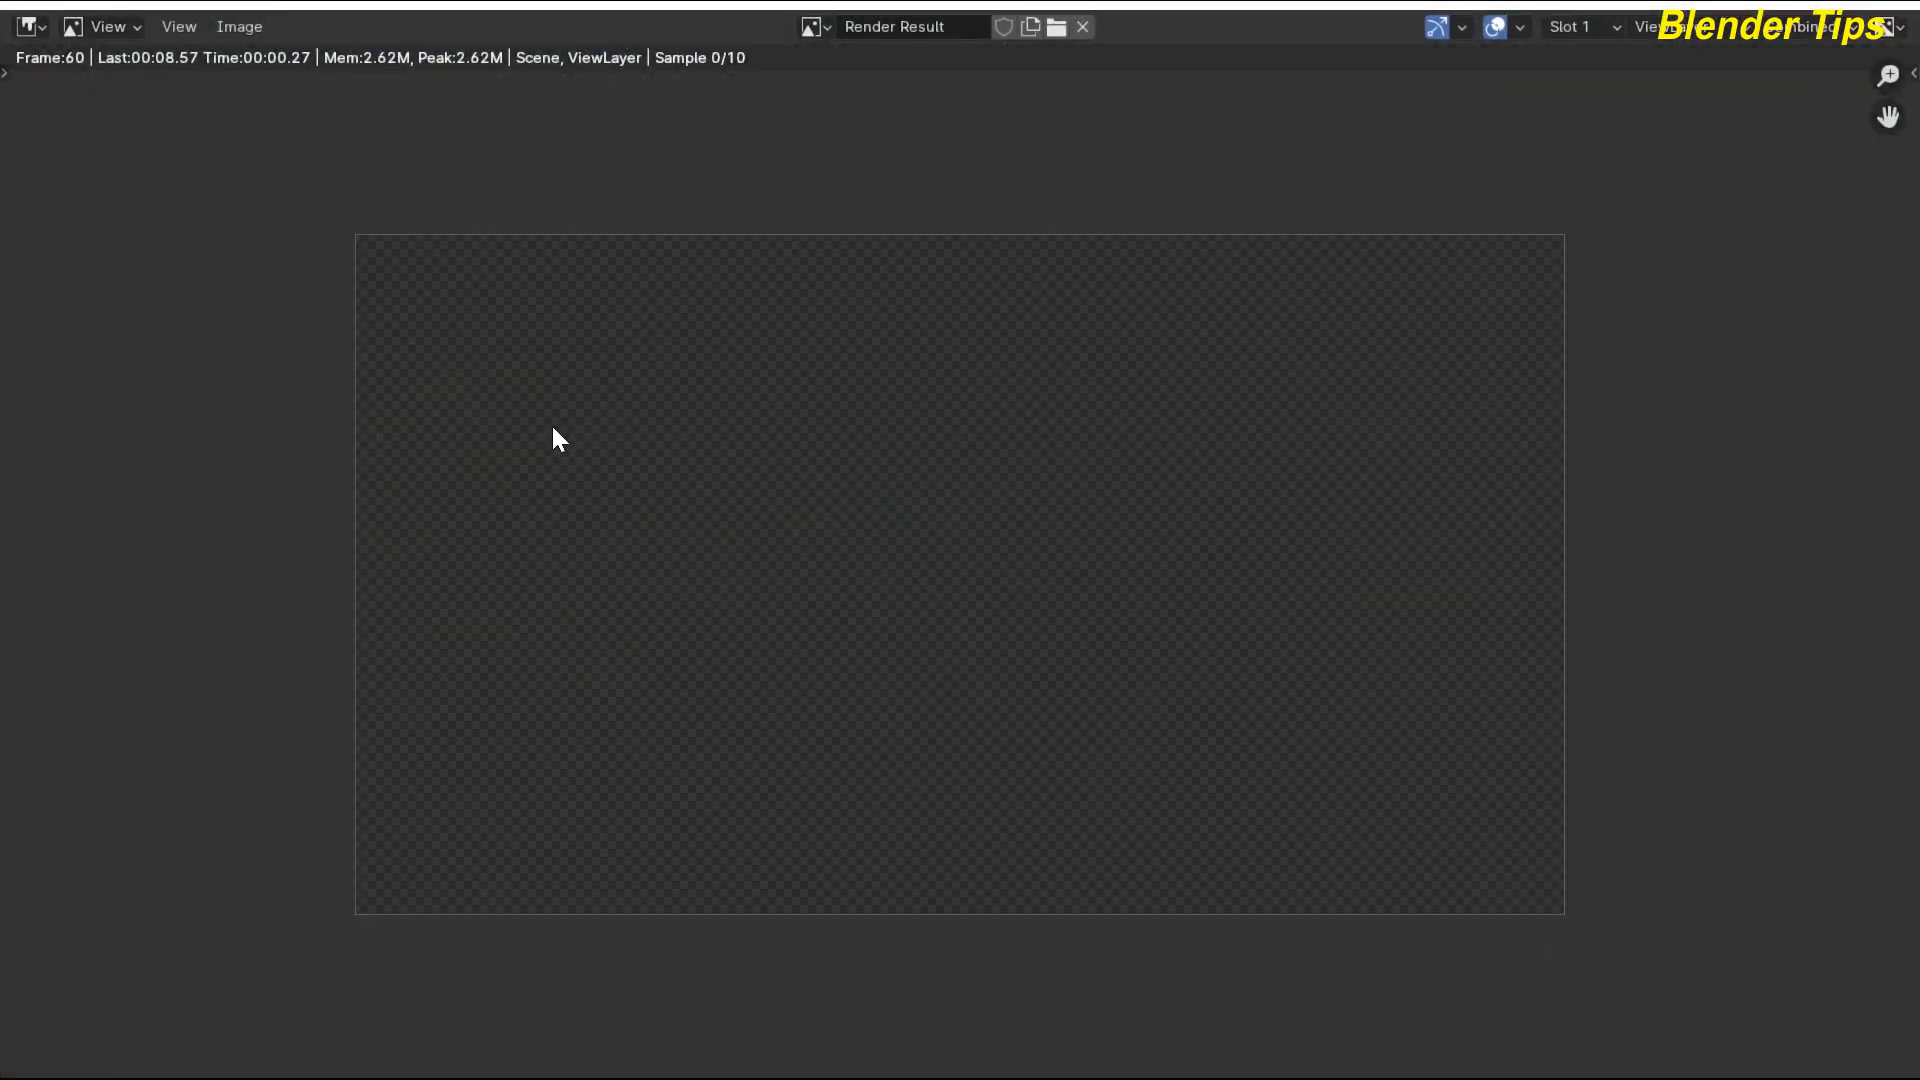
scroll(664, 520, "up", 3)
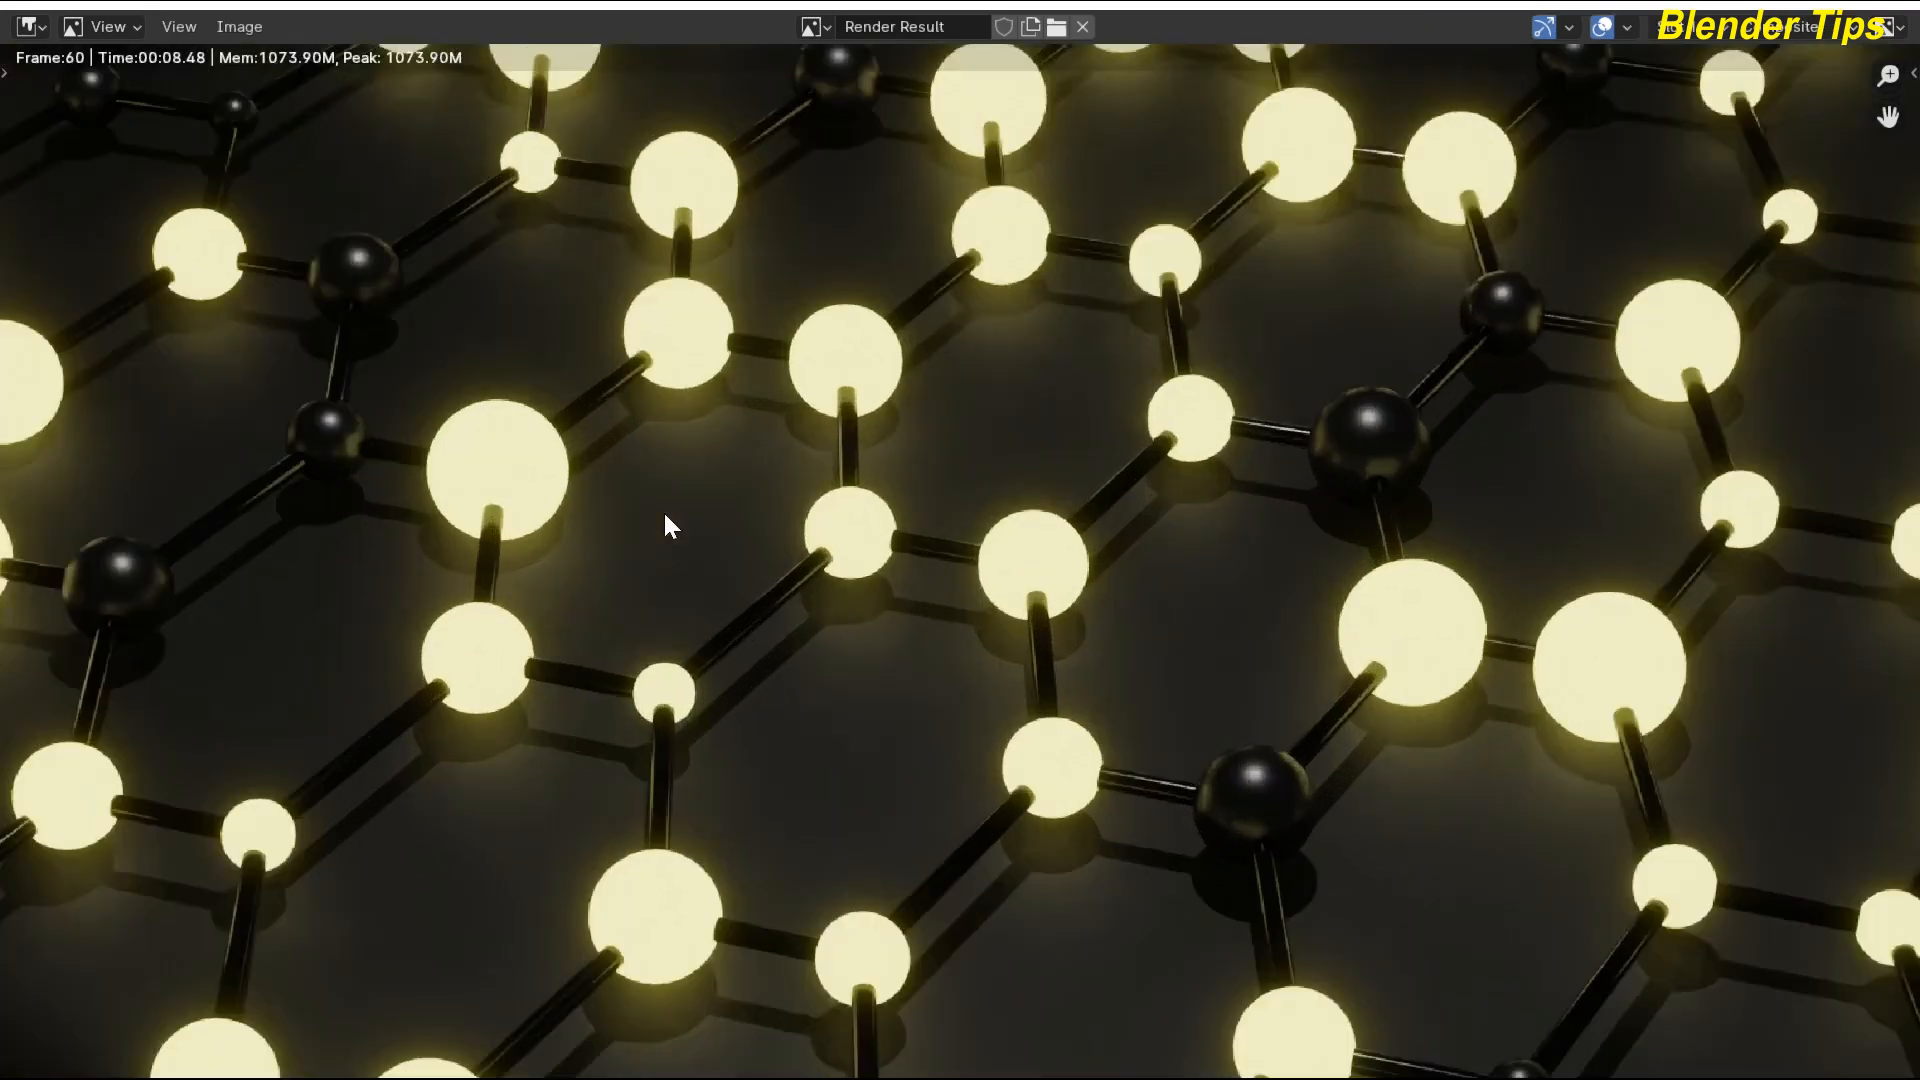
scroll(664, 520, "down", 2)
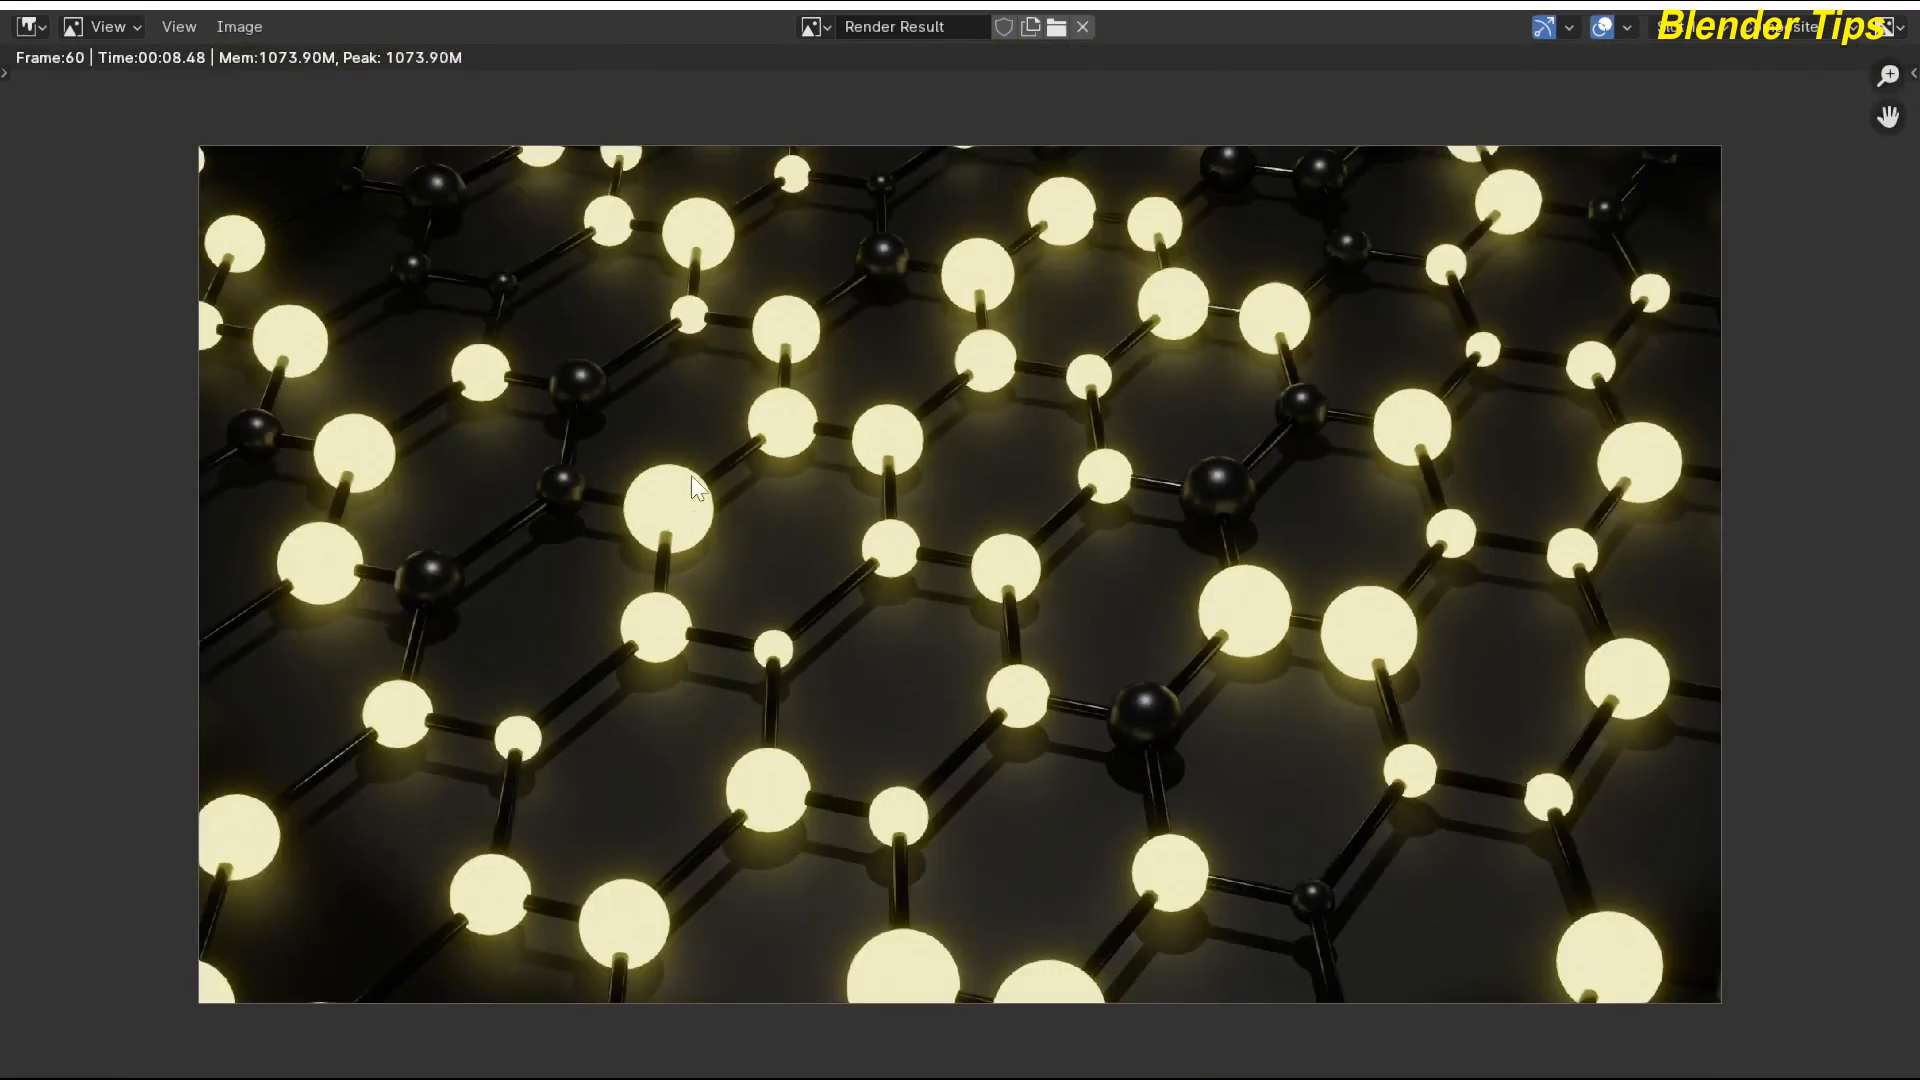